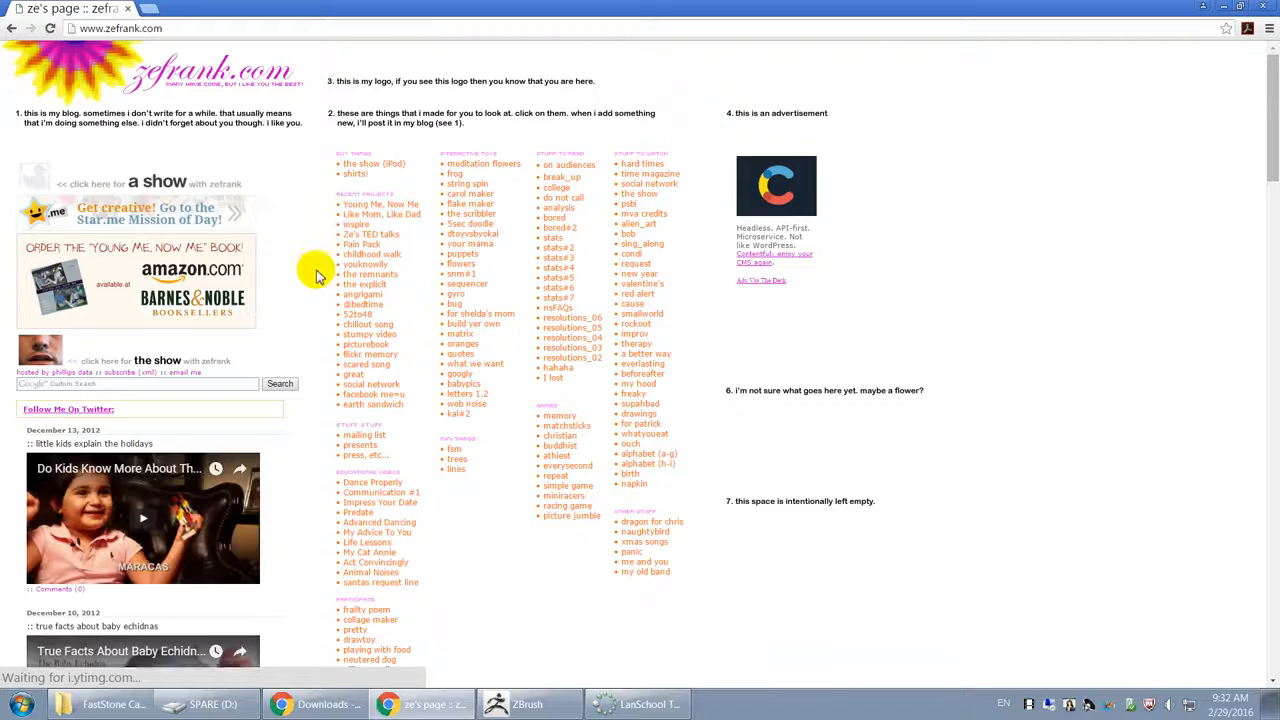
Step: Search the web for "ze frank scribbler" and open the ScribblerToo page from the results
scroll(288, 290, "down", 2)
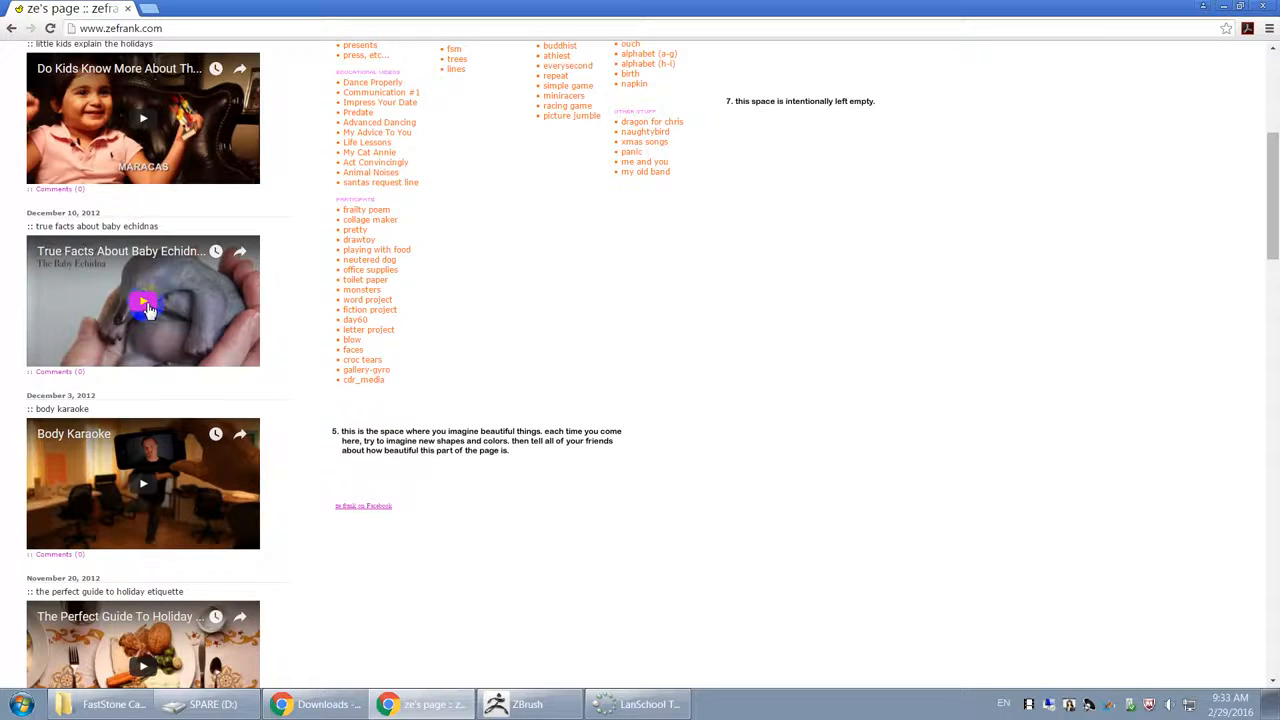
scroll(300, 340, "up", 4)
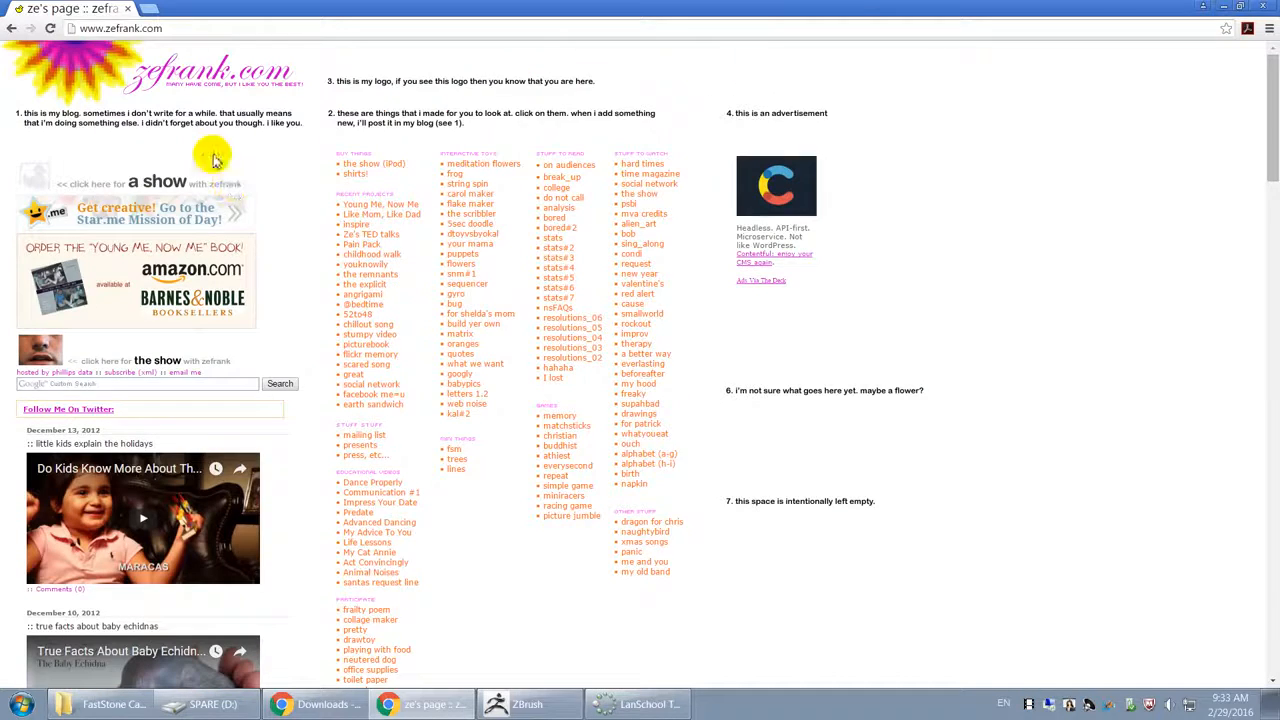
scroll(471, 326, "down", 1)
scroll(471, 329, "up", 1)
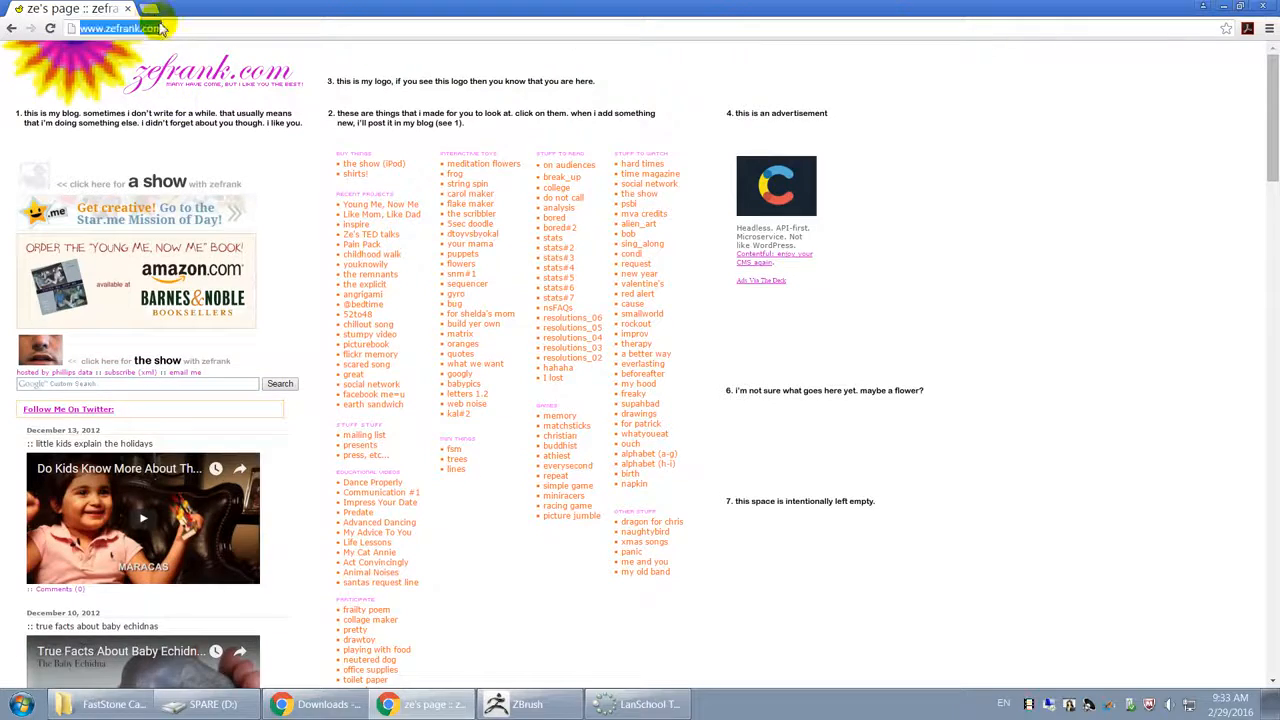
type("zefrank scri")
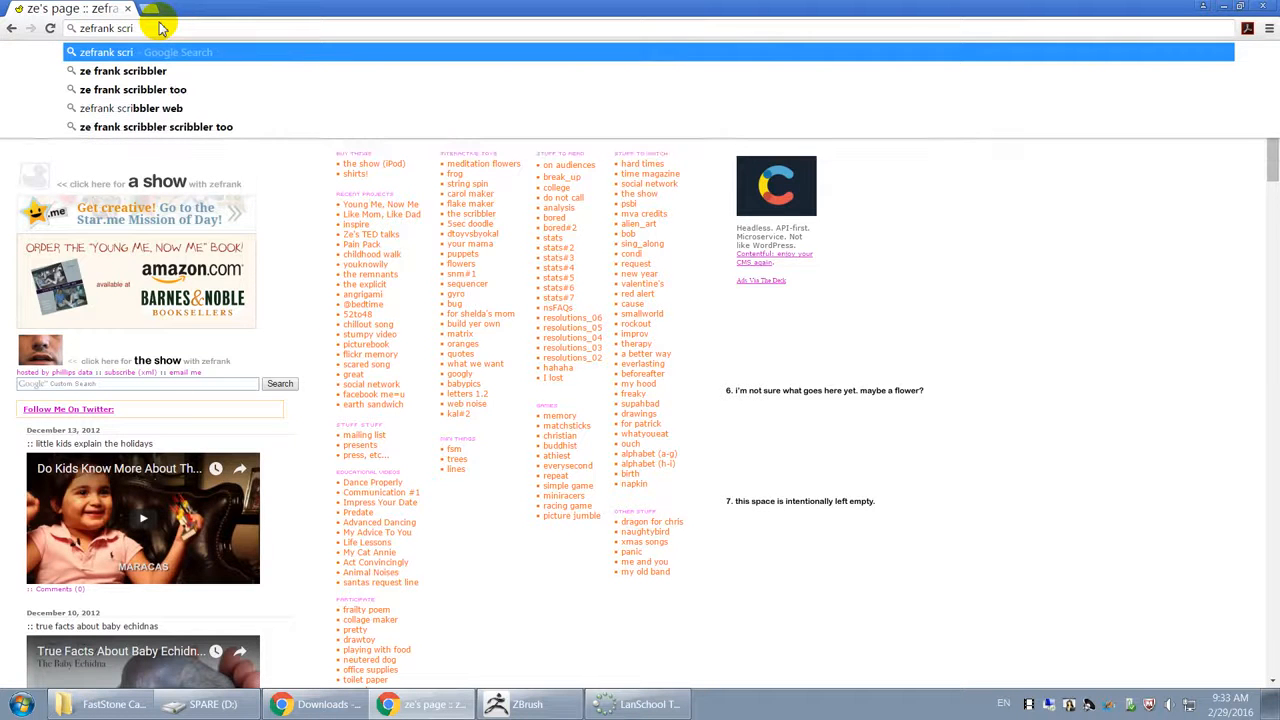
key("Down")
key("Return")
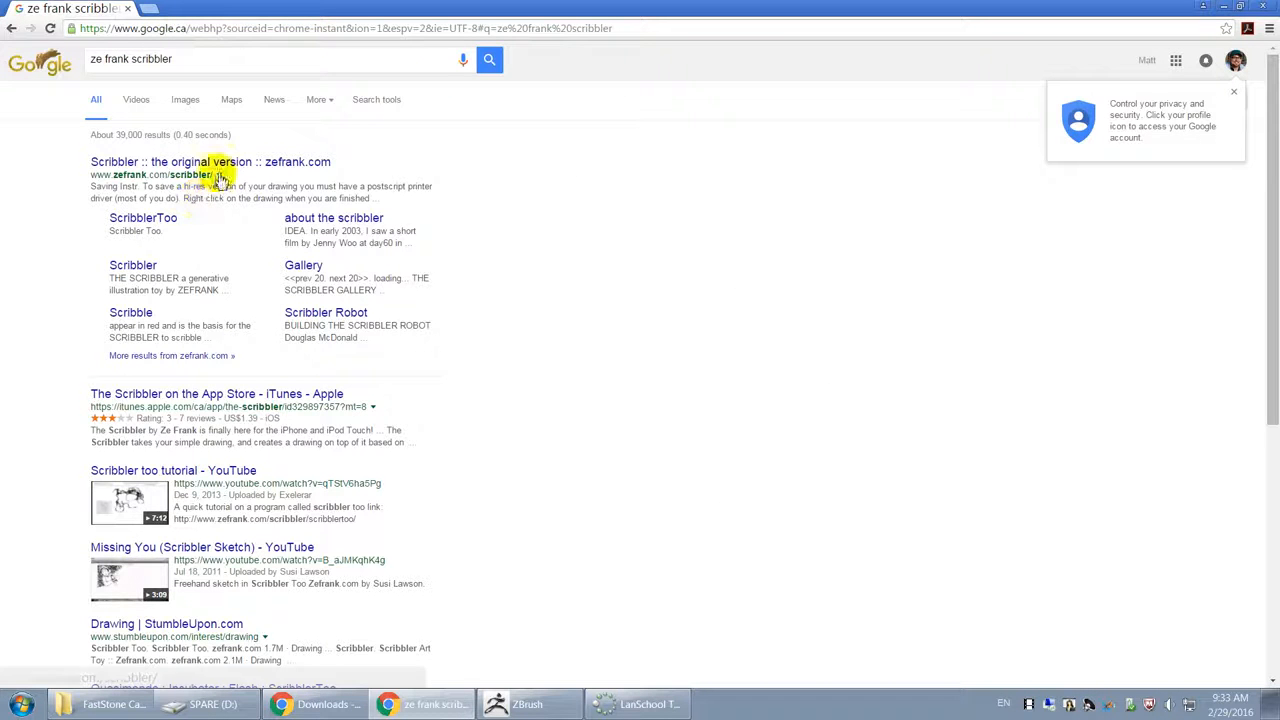
left_click(166, 228)
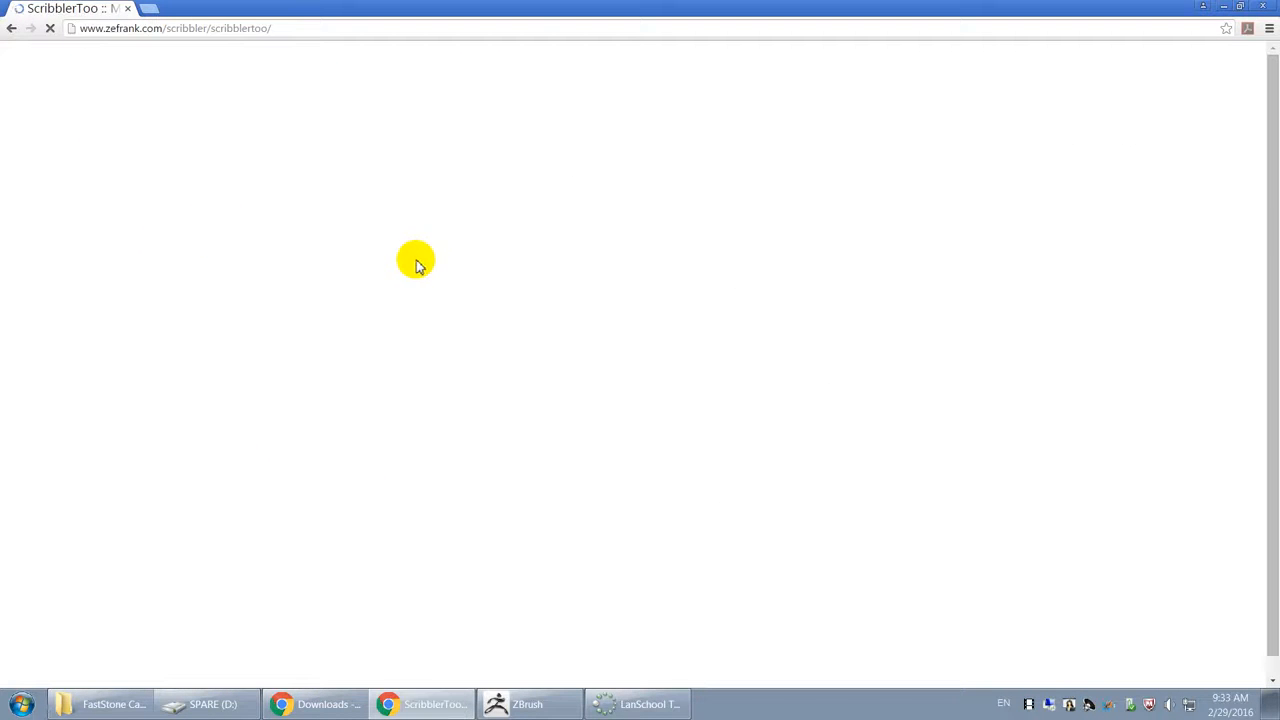
Step: Scribble overlapping looping strokes across the middle of the ScribblerToo canvas to build up a dense black web of lines
mouse_move(457, 229)
left_mouse_down()
mouse_move(314, 460)
mouse_move(471, 320)
mouse_move(320, 263)
mouse_move(545, 344)
mouse_move(394, 257)
mouse_move(397, 214)
mouse_move(460, 343)
mouse_move(445, 240)
mouse_move(506, 360)
mouse_move(566, 227)
mouse_move(540, 189)
mouse_move(583, 151)
mouse_move(440, 243)
mouse_move(501, 175)
mouse_move(597, 277)
mouse_move(552, 360)
left_mouse_up()
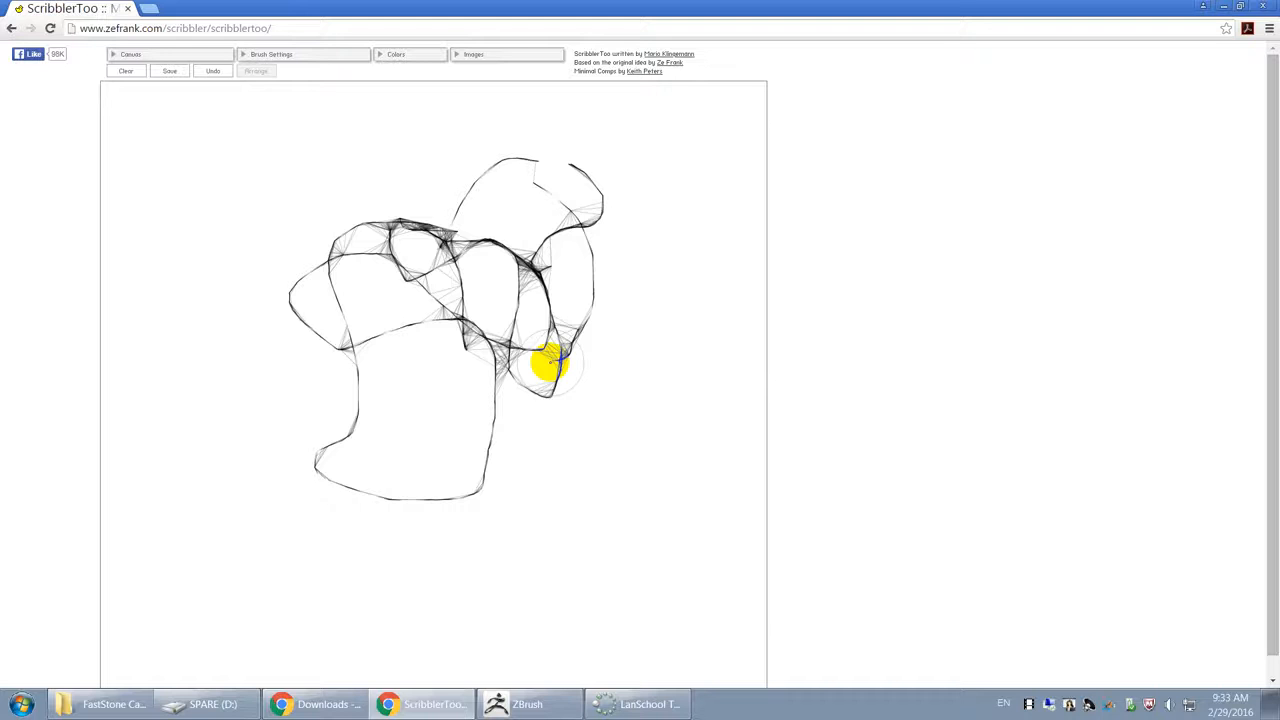
left_click_drag(608, 397, 430, 454)
mouse_move(447, 353)
left_mouse_down()
mouse_move(506, 406)
mouse_move(394, 409)
mouse_move(451, 331)
mouse_move(440, 267)
mouse_move(308, 212)
left_mouse_up()
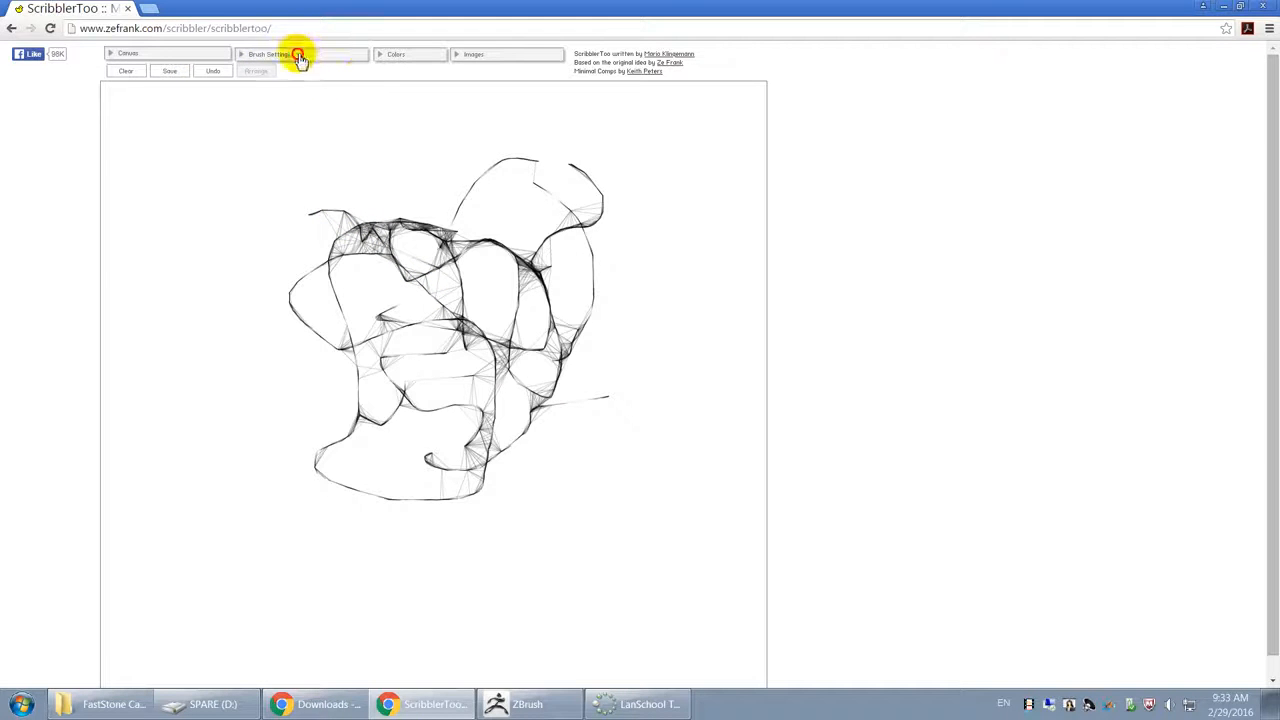
scroll(420, 240, "down", 1)
scroll(561, 380, "up", 1)
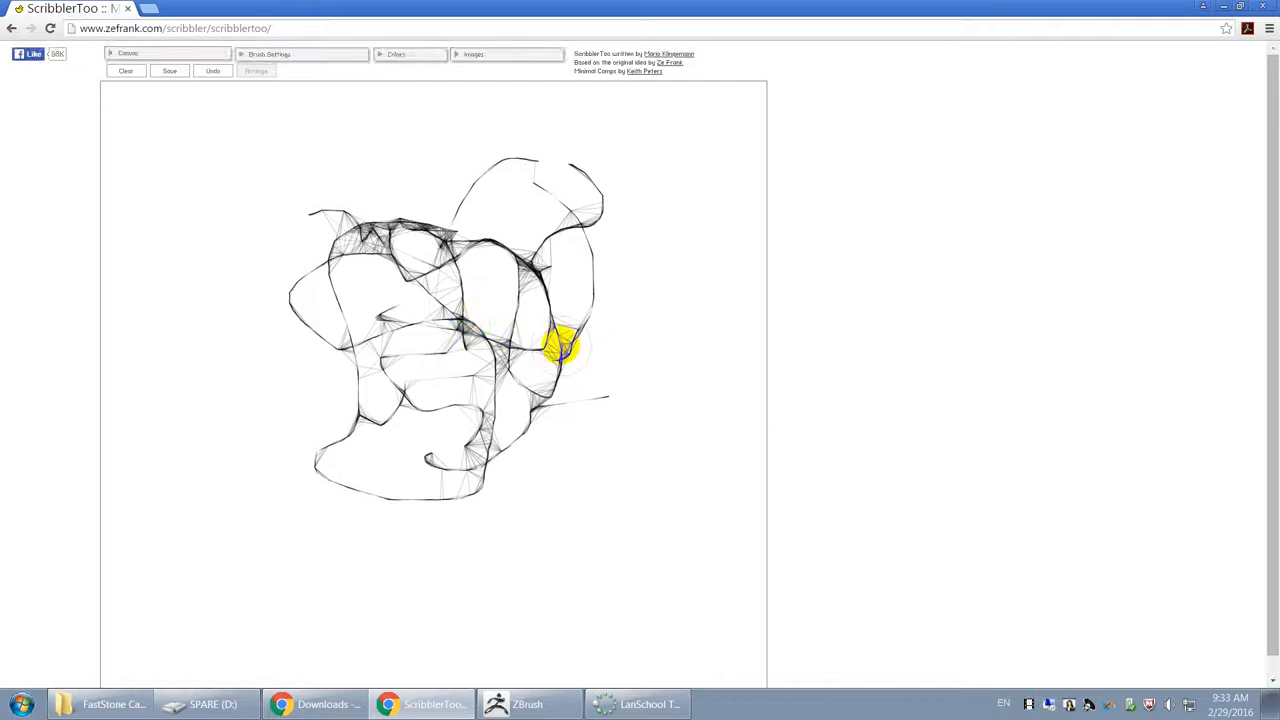
mouse_move(383, 191)
left_mouse_down()
mouse_move(294, 286)
mouse_move(310, 252)
mouse_move(314, 391)
mouse_move(340, 346)
mouse_move(486, 451)
mouse_move(590, 476)
left_mouse_up()
mouse_move(558, 430)
left_mouse_down()
mouse_move(611, 351)
mouse_move(586, 271)
mouse_move(617, 323)
mouse_move(552, 254)
mouse_move(491, 251)
mouse_move(503, 289)
mouse_move(526, 286)
mouse_move(543, 357)
mouse_move(337, 329)
mouse_move(414, 369)
mouse_move(463, 427)
mouse_move(557, 413)
left_mouse_up()
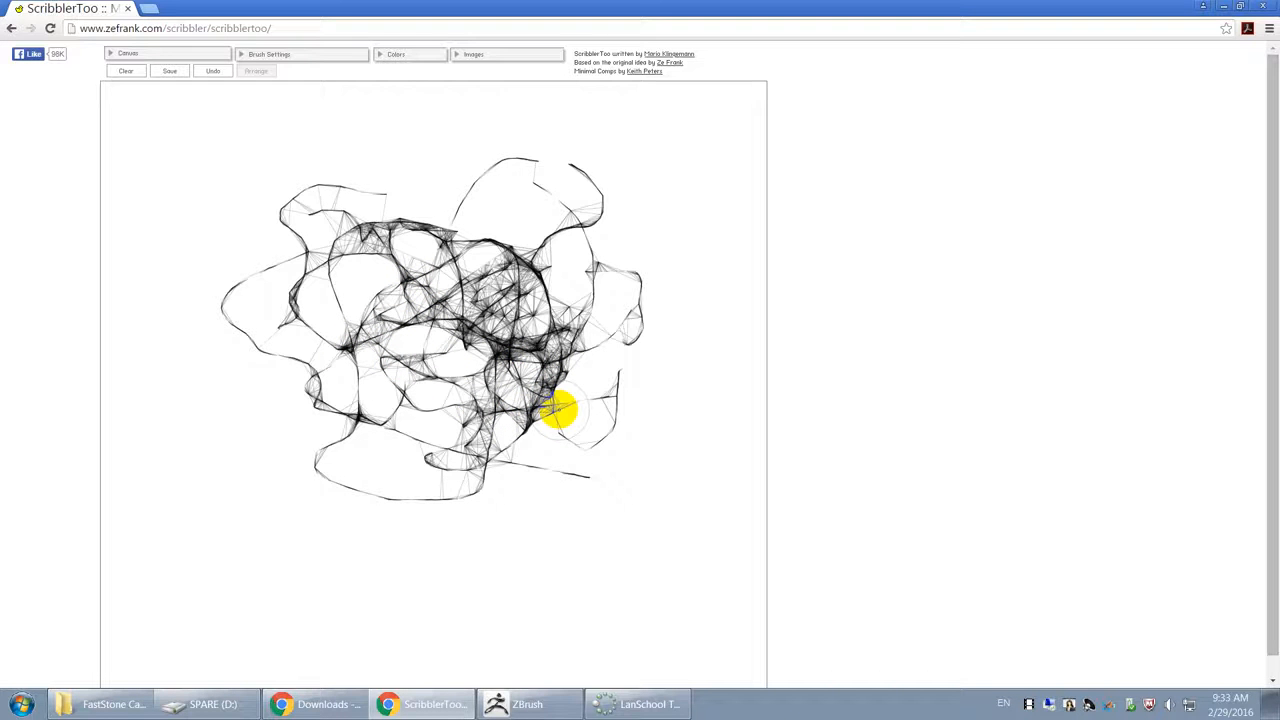
Step: Return to the Google results and search for "alchemy software"
left_click(13, 30)
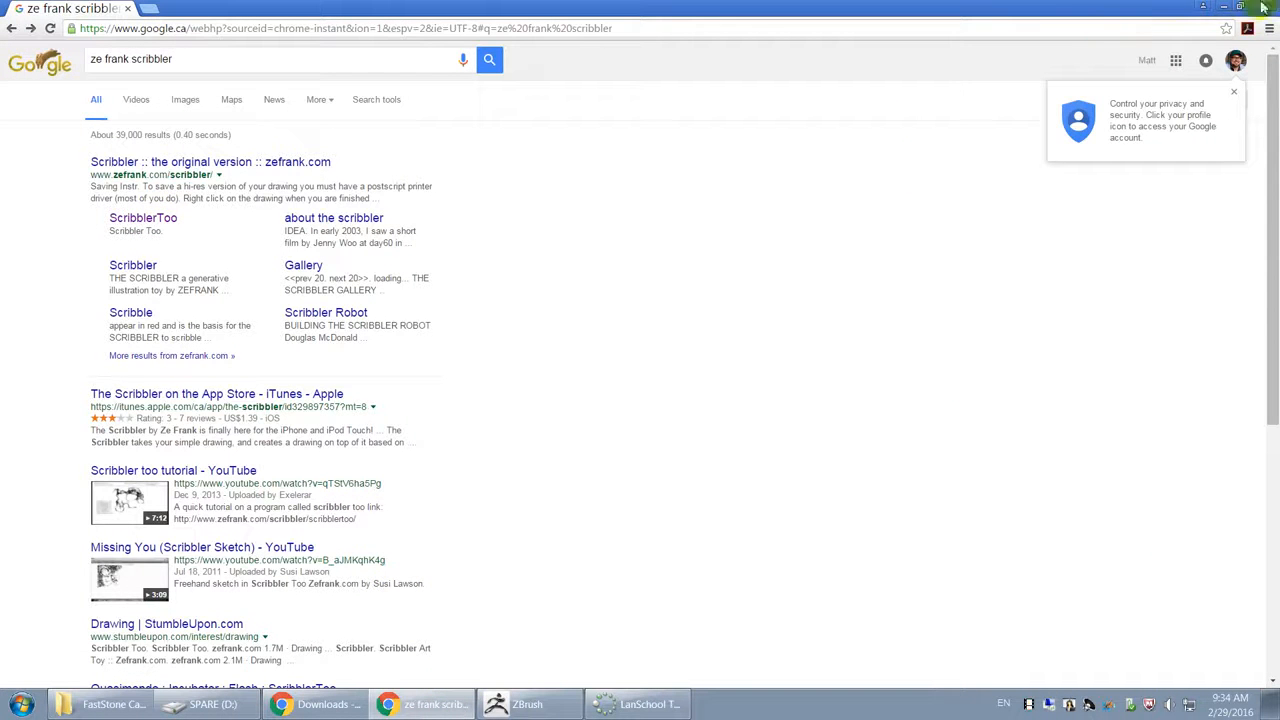
left_click(660, 30)
left_click_drag(241, 62, 49, 42)
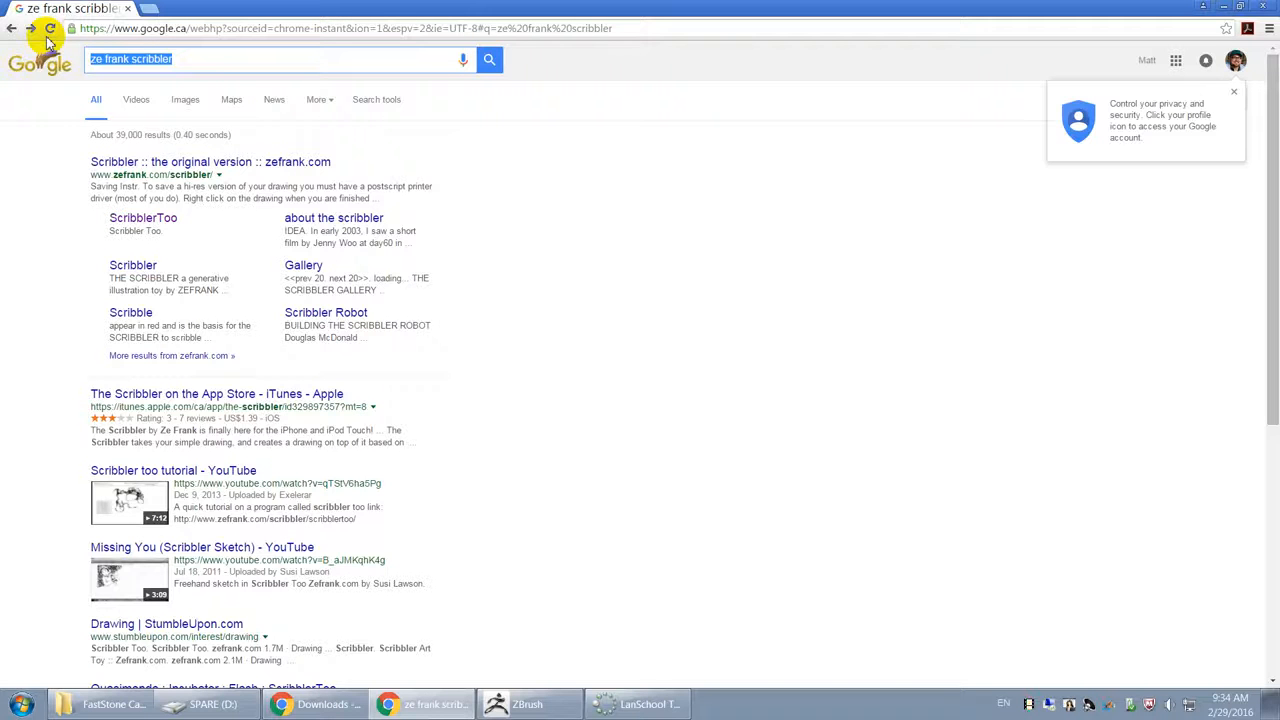
type("alc")
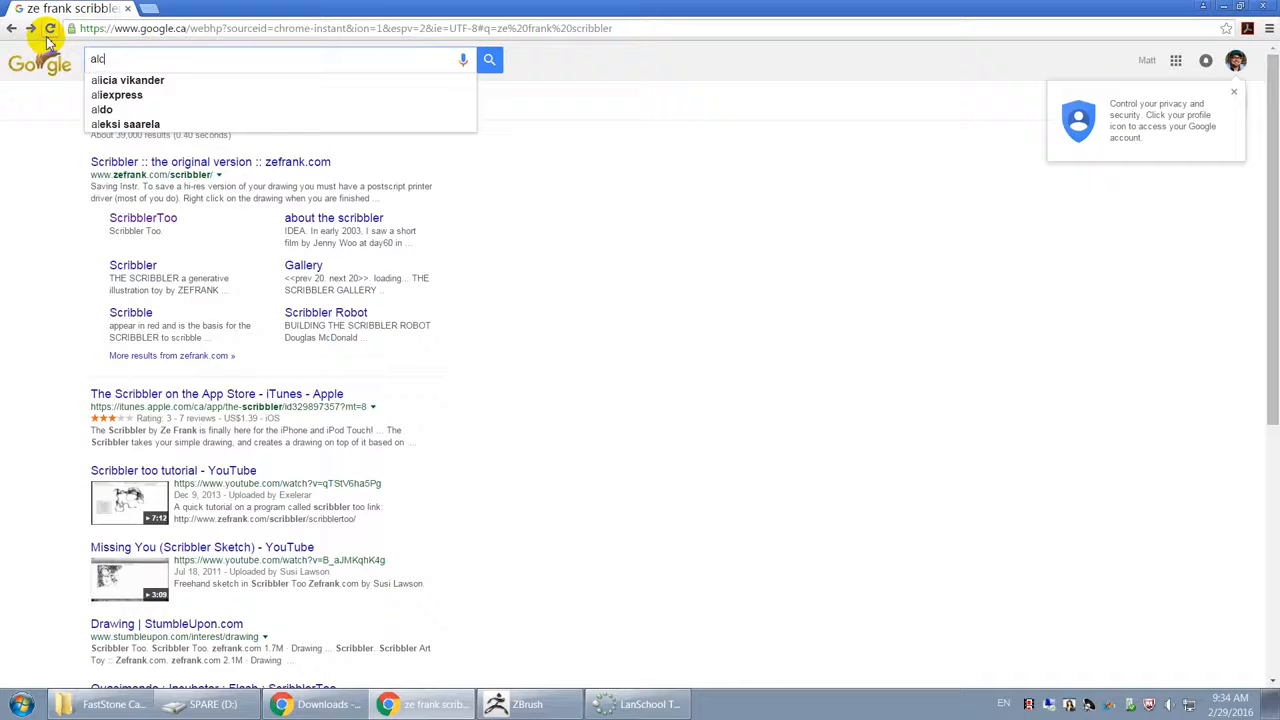
type("hemy softwa")
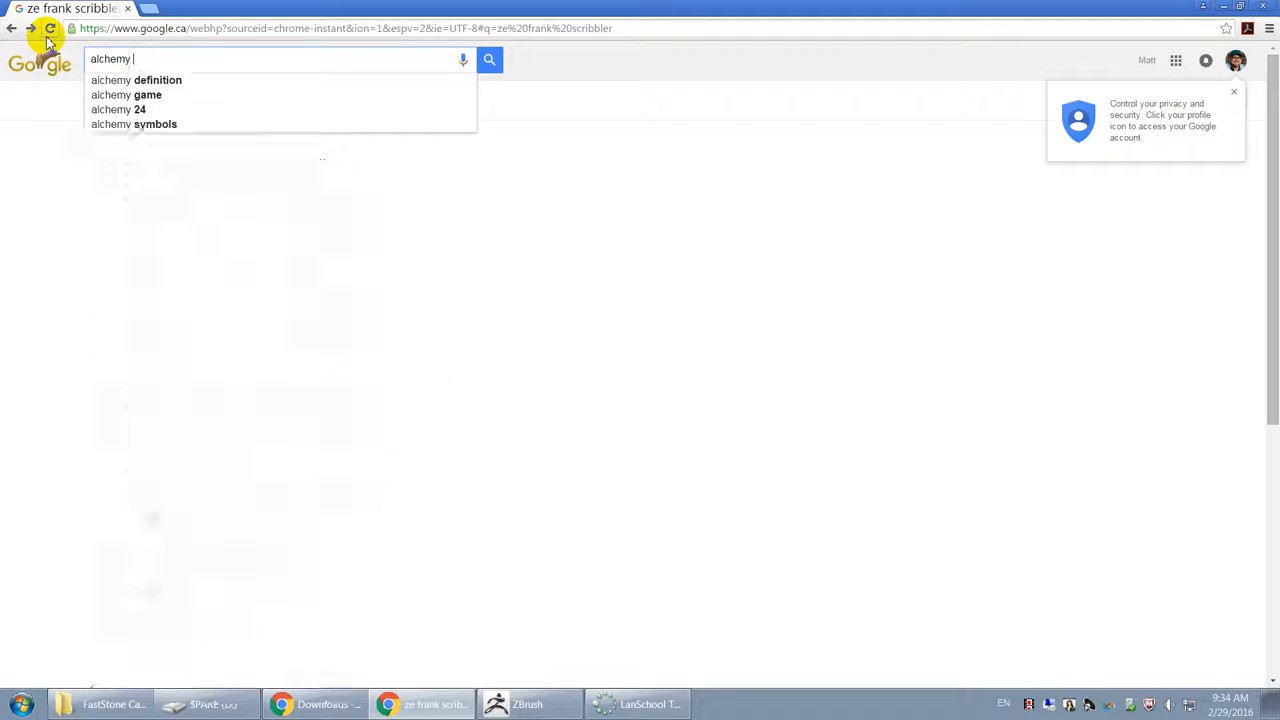
type("re")
key("Return")
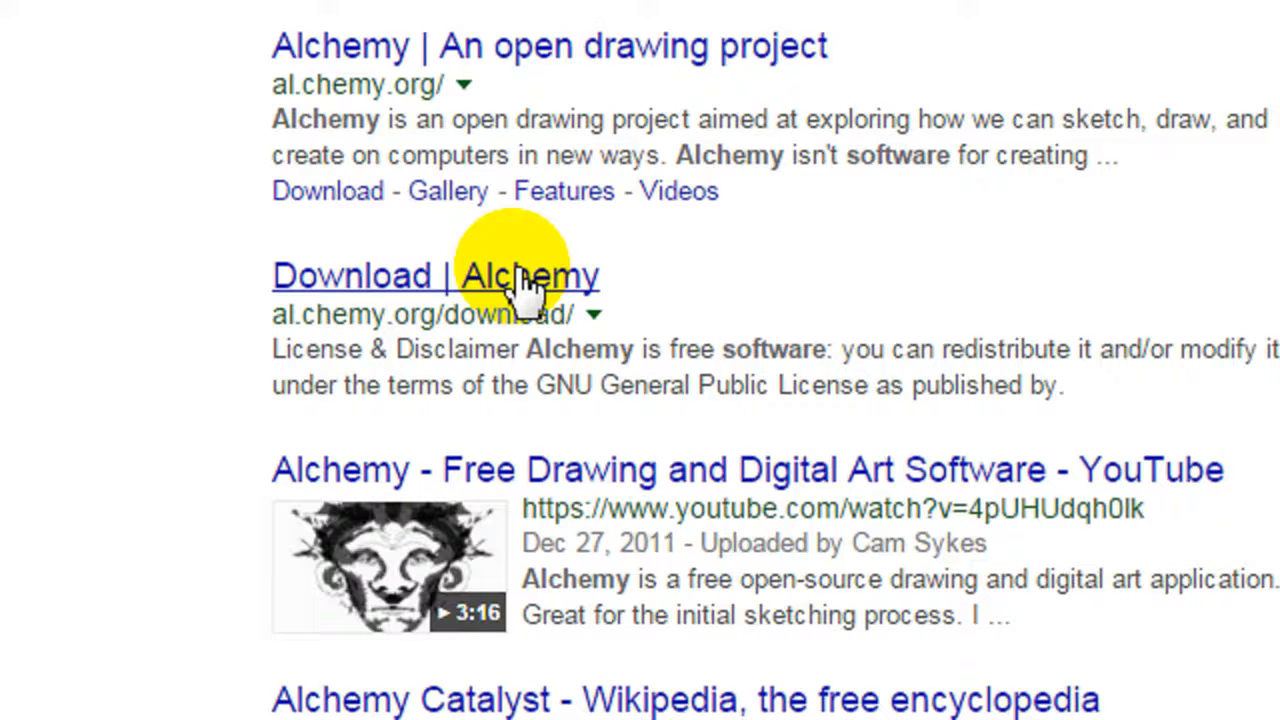
Step: Open the Alchemy download page, look over the Windows download of BETA 008, and close the browser window
left_click(580, 298)
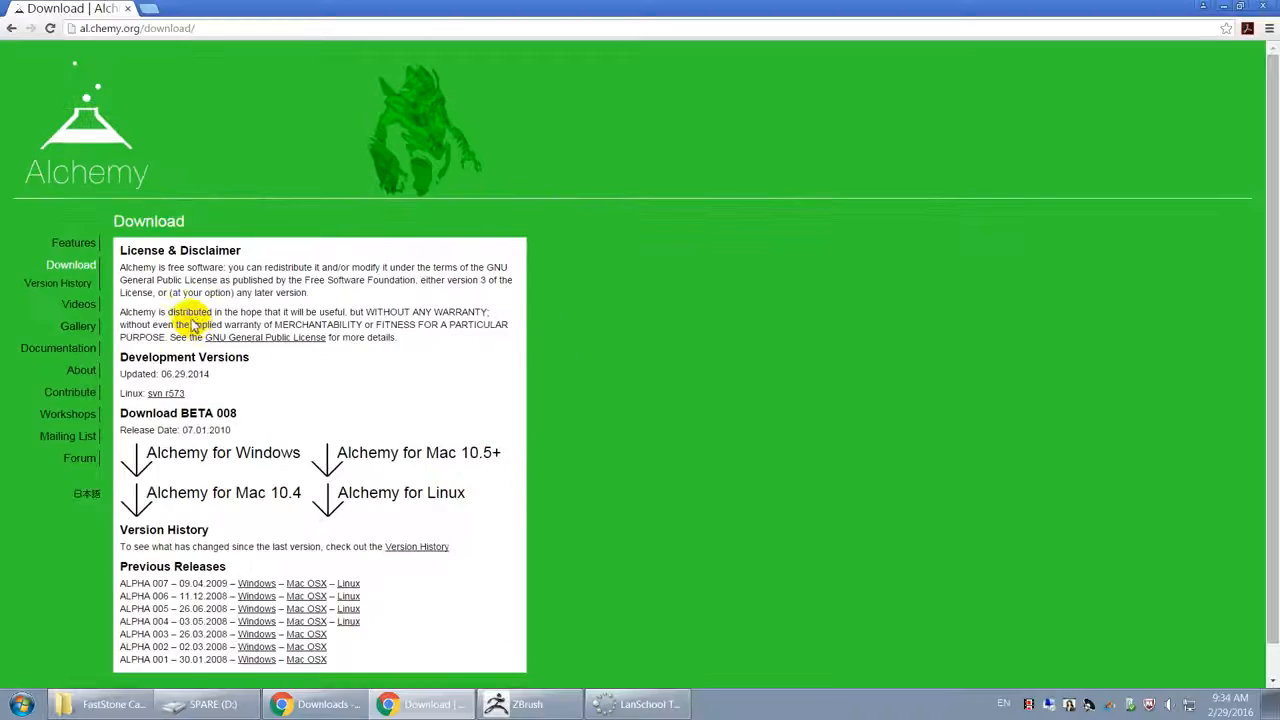
scroll(637, 378, "down", 1)
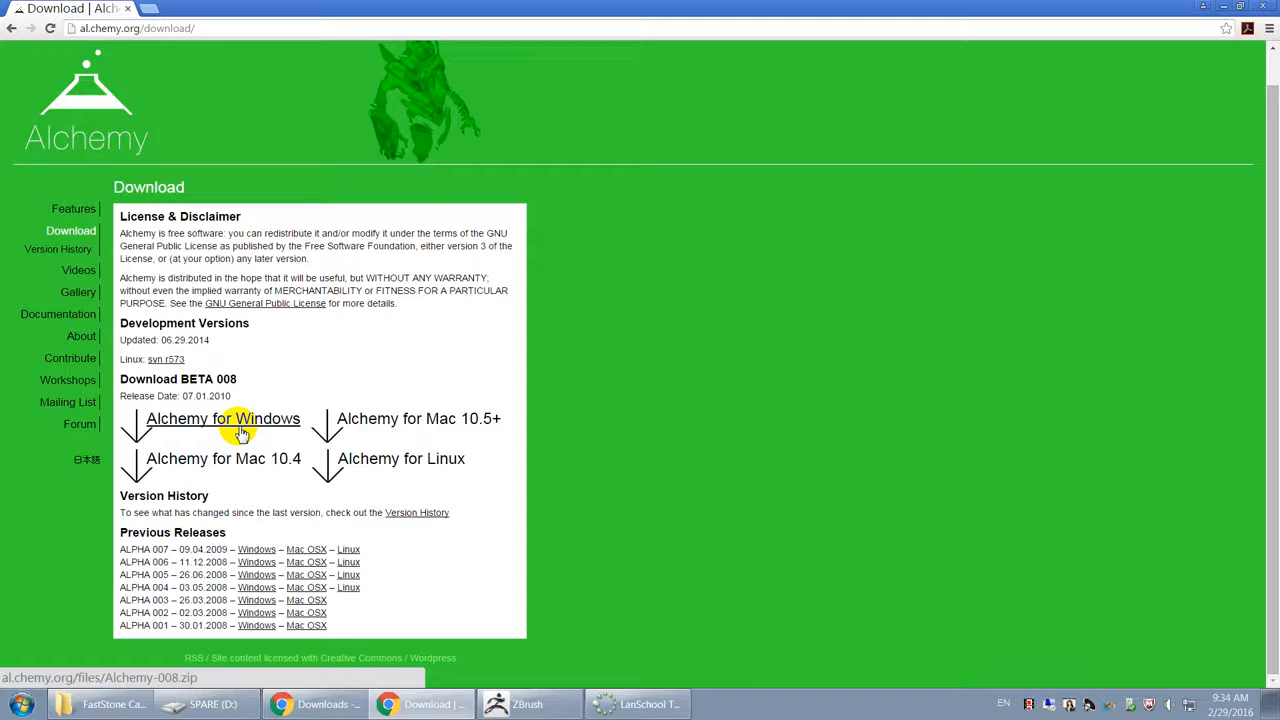
left_click(1263, 7)
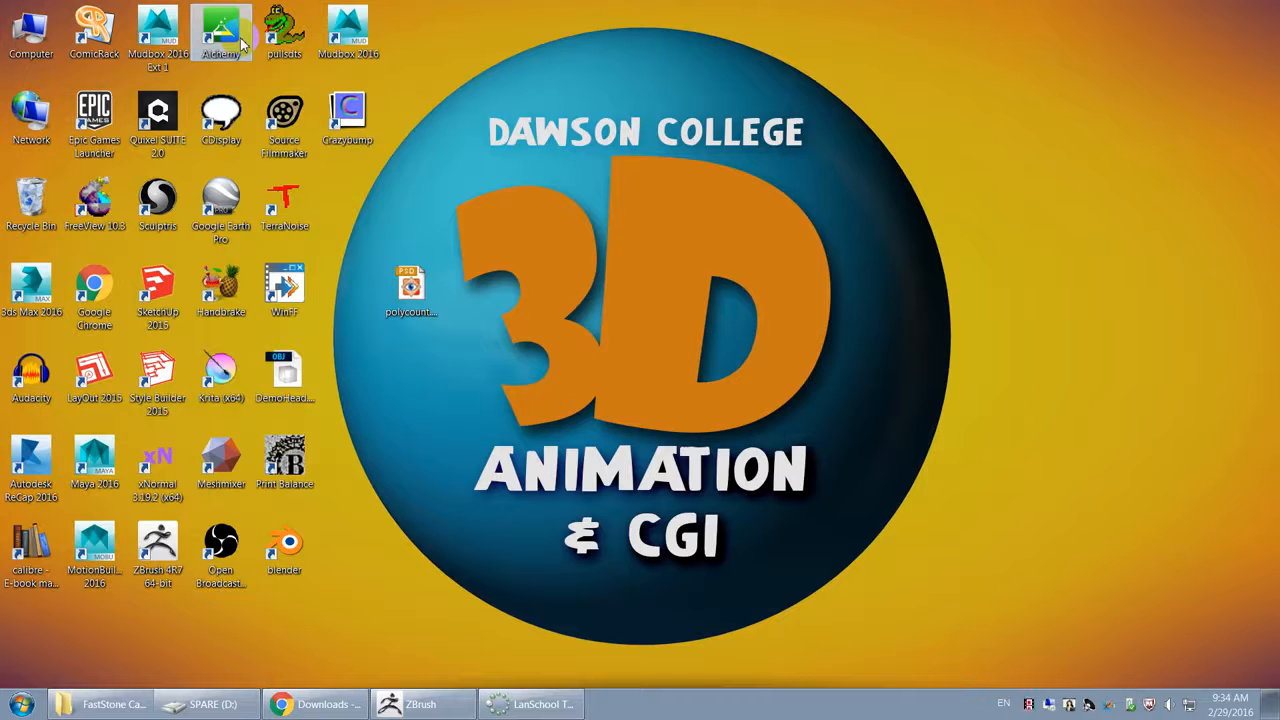
Step: Launch Alchemy from the desktop, maximize its window, and sketch three freehand curving black lines on the canvas
double_click(238, 40)
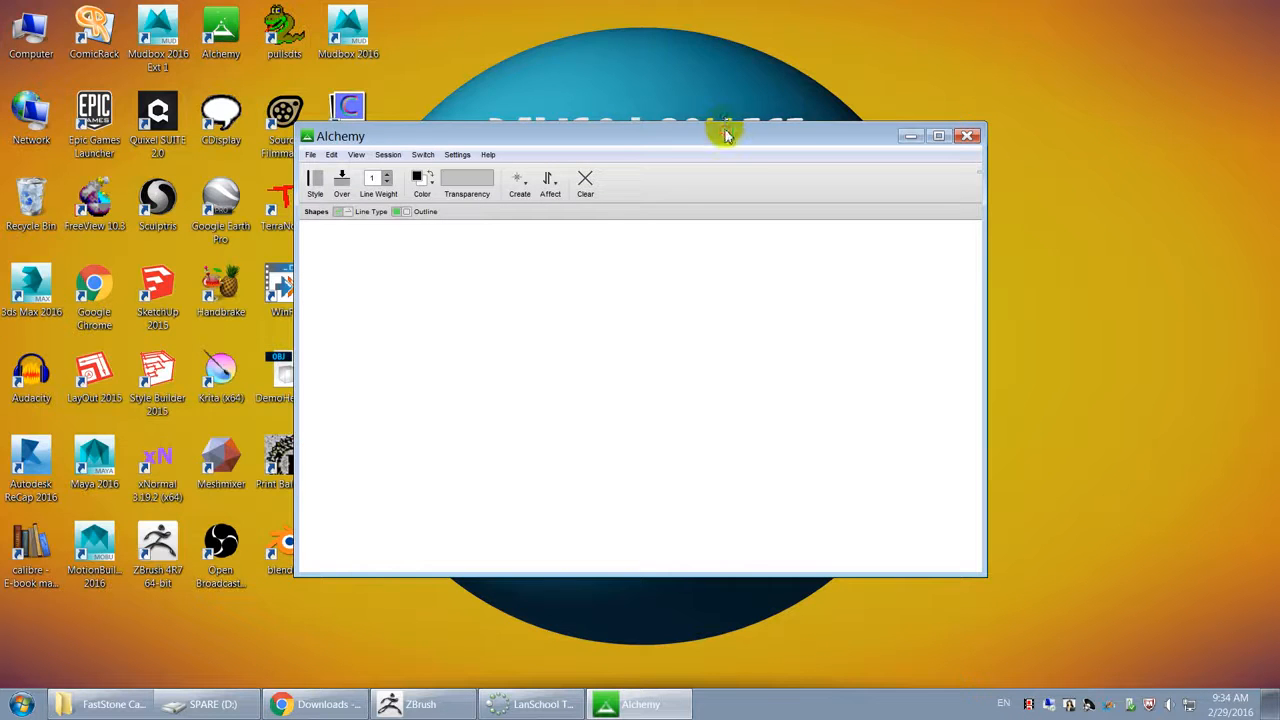
double_click(726, 137)
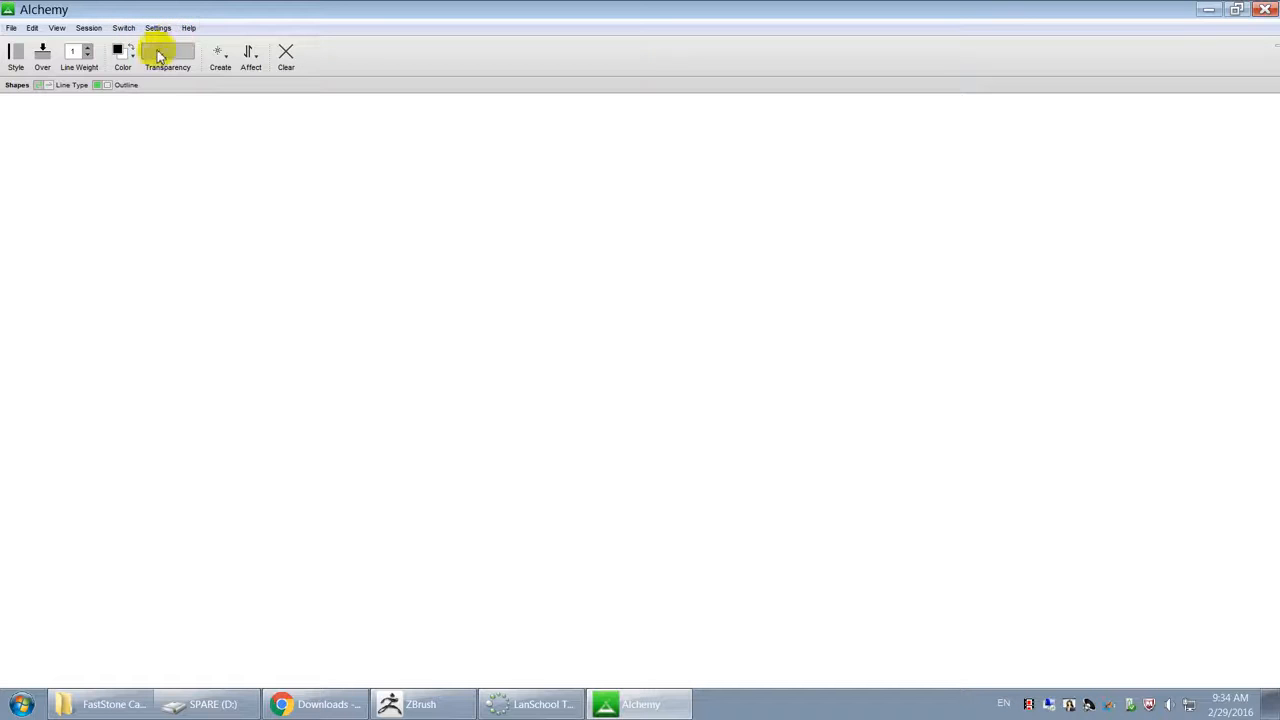
mouse_move(452, 231)
left_mouse_down()
mouse_move(417, 240)
mouse_move(674, 389)
mouse_move(745, 455)
left_mouse_up()
mouse_move(637, 232)
left_mouse_down()
mouse_move(834, 423)
mouse_move(531, 214)
mouse_move(477, 217)
left_mouse_up()
mouse_move(588, 181)
left_mouse_down()
mouse_move(534, 400)
mouse_move(382, 297)
left_mouse_up()
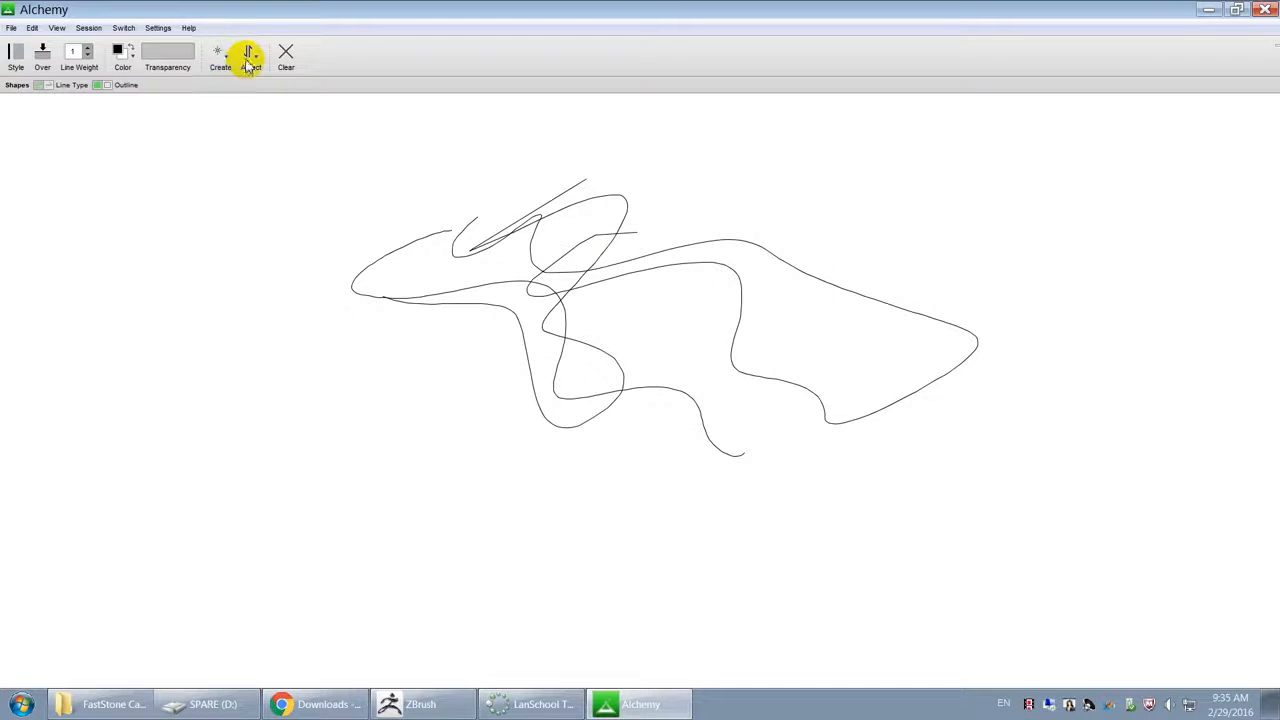
Step: Choose Speed Shapes as the create mode and draw exaggerated, tangled lines over the whole sketch
left_click(251, 60)
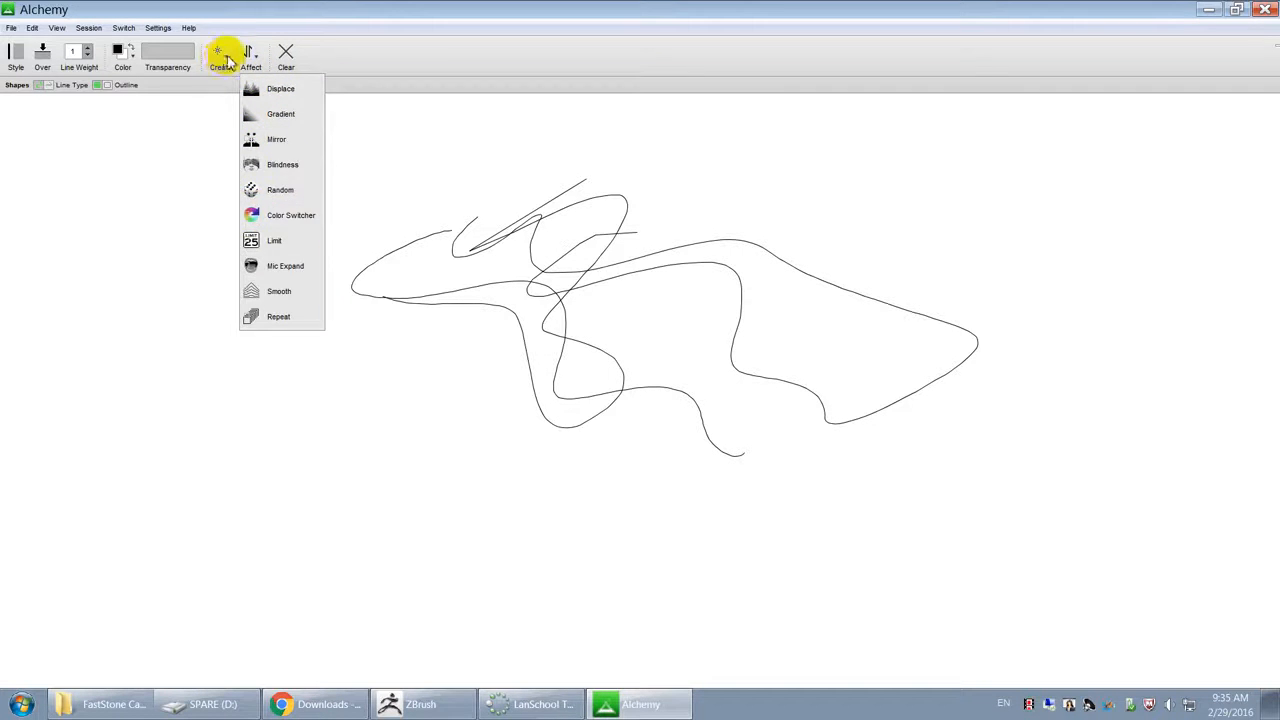
left_click(226, 62)
left_click(223, 62)
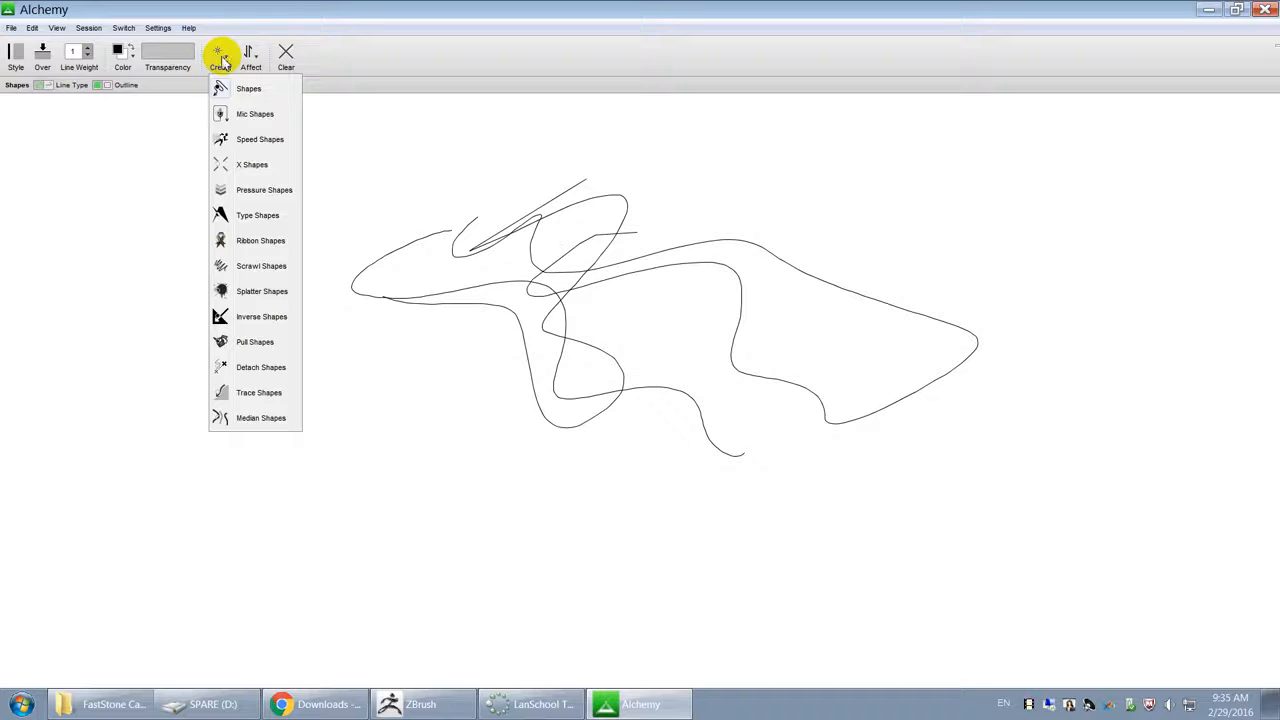
left_click(265, 140)
mouse_move(503, 240)
left_mouse_down()
mouse_move(546, 394)
mouse_move(394, 220)
mouse_move(750, 180)
mouse_move(800, 294)
mouse_move(660, 371)
mouse_move(620, 309)
mouse_move(338, 130)
left_mouse_up()
mouse_move(145, 8)
left_click(9, 28)
left_click(19, 44)
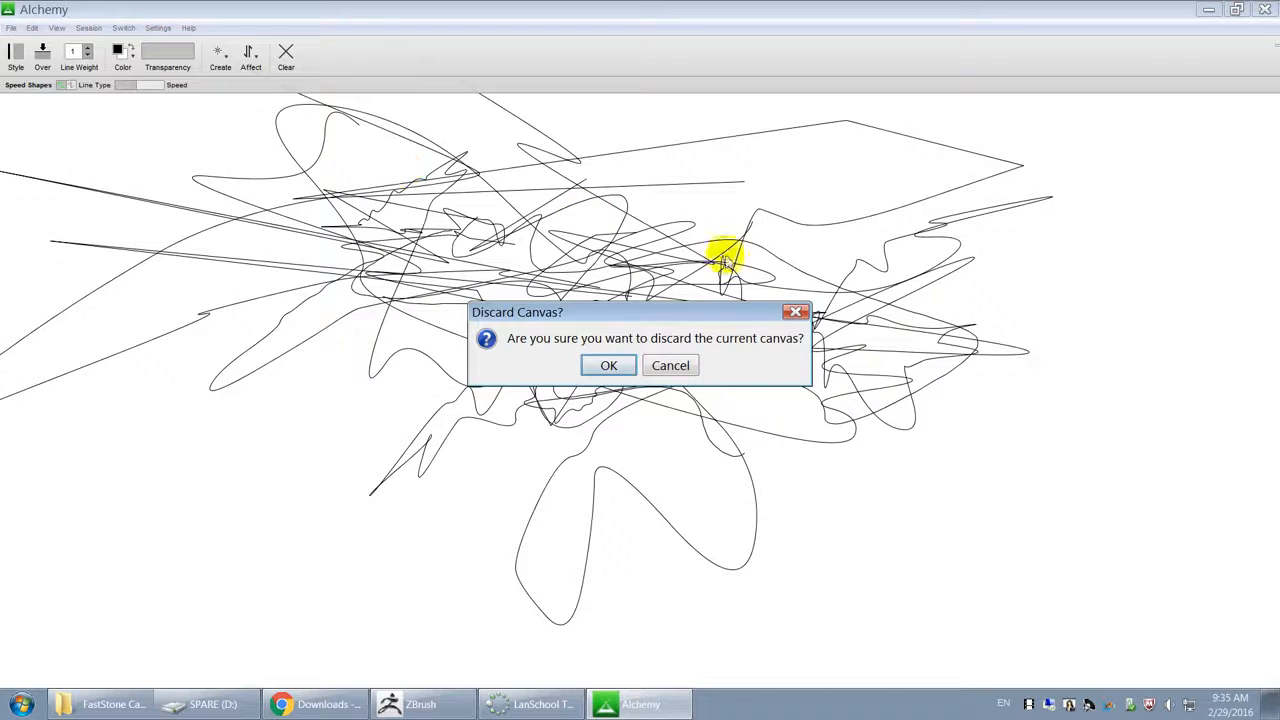
left_click(664, 366)
Step: Switch the style to solid fill and draw large overlapping black and white Speed Shapes over the line sketch
mouse_move(211, 20)
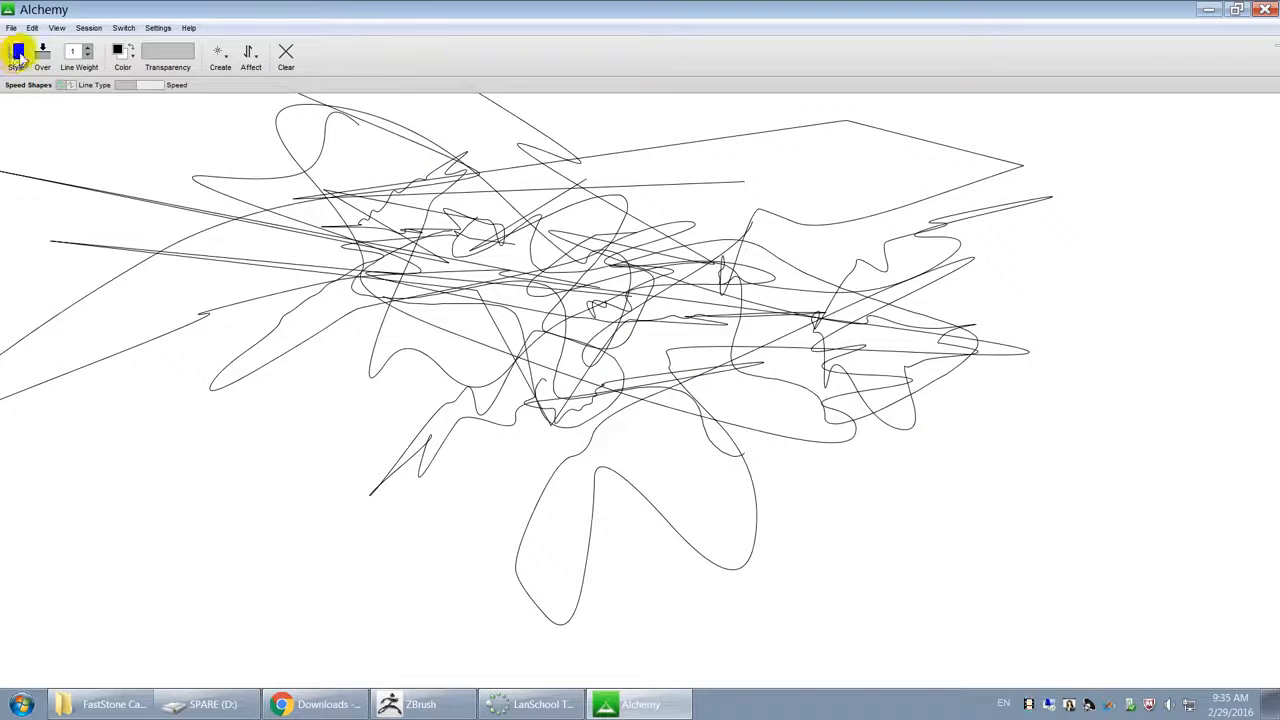
left_click(18, 57)
mouse_move(690, 218)
left_mouse_down()
mouse_move(526, 229)
mouse_move(686, 200)
mouse_move(655, 412)
mouse_move(811, 306)
mouse_move(591, 157)
mouse_move(623, 303)
mouse_move(797, 245)
mouse_move(760, 286)
left_mouse_up()
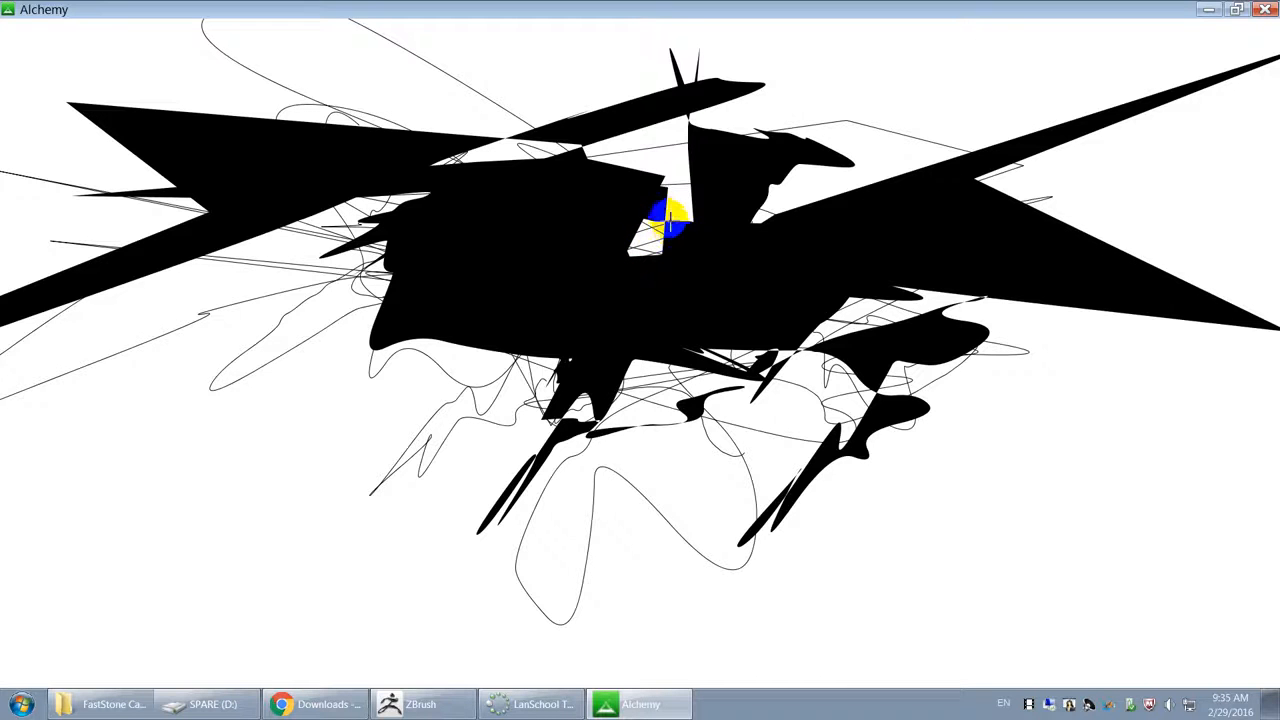
mouse_move(546, 228)
left_mouse_down()
mouse_move(683, 306)
mouse_move(620, 167)
mouse_move(954, 183)
mouse_move(920, 199)
mouse_move(981, 235)
mouse_move(900, 217)
mouse_move(1011, 291)
mouse_move(1026, 194)
mouse_move(880, 449)
mouse_move(500, 323)
mouse_move(298, 46)
left_mouse_up()
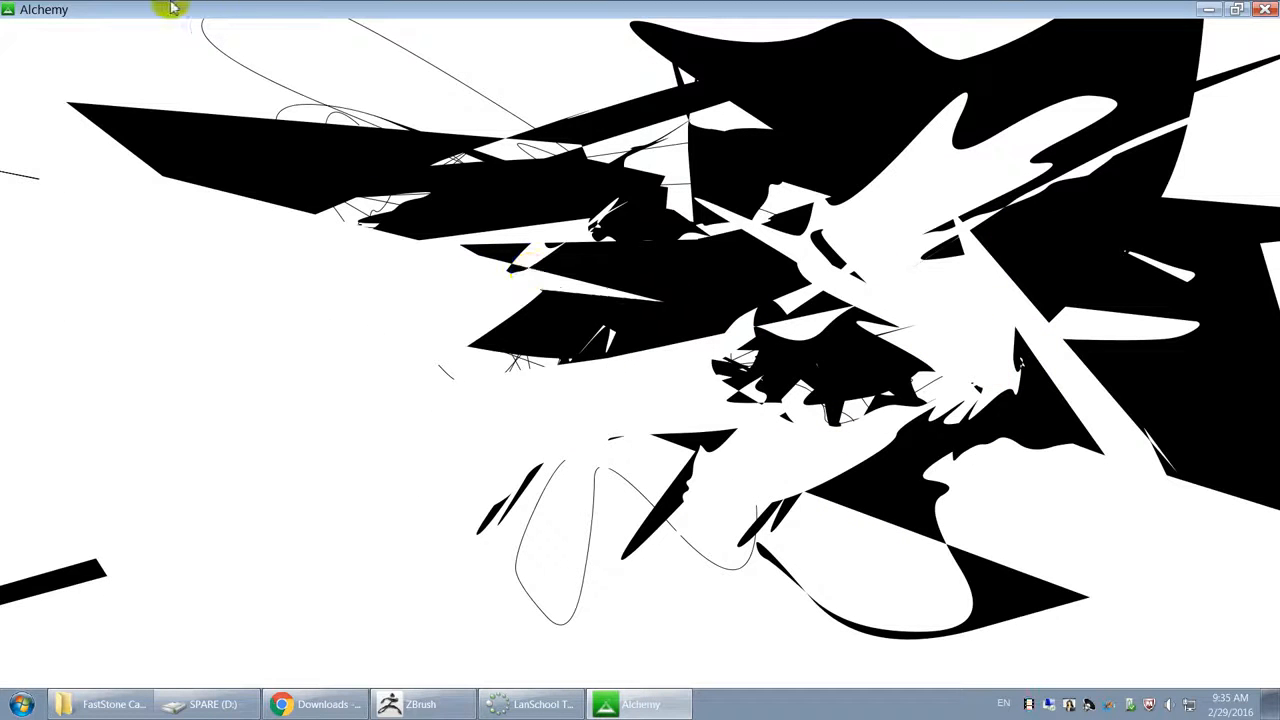
Step: Clear the canvas and draw overlapping semi-transparent grey Speed Shapes across its upper half
mouse_move(183, 10)
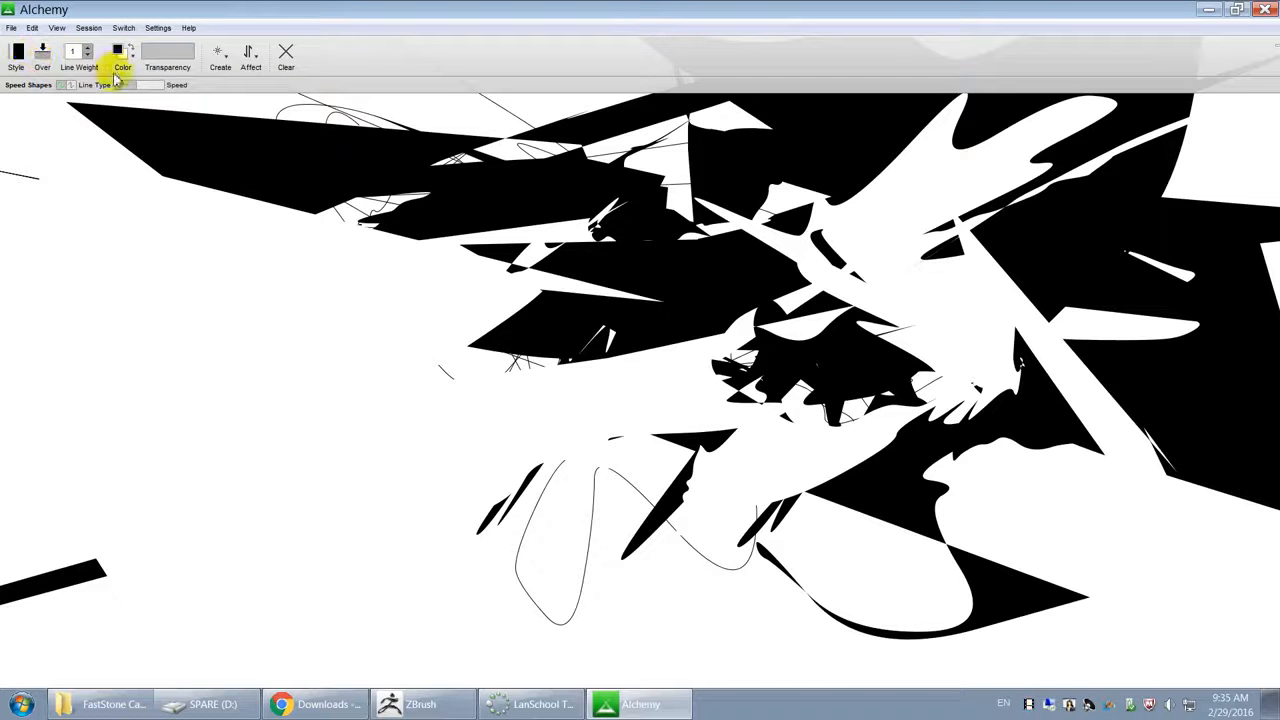
left_click(290, 66)
mouse_move(609, 163)
left_mouse_down()
mouse_move(777, 409)
mouse_move(600, 206)
mouse_move(867, 200)
mouse_move(866, 323)
mouse_move(758, 143)
left_mouse_up()
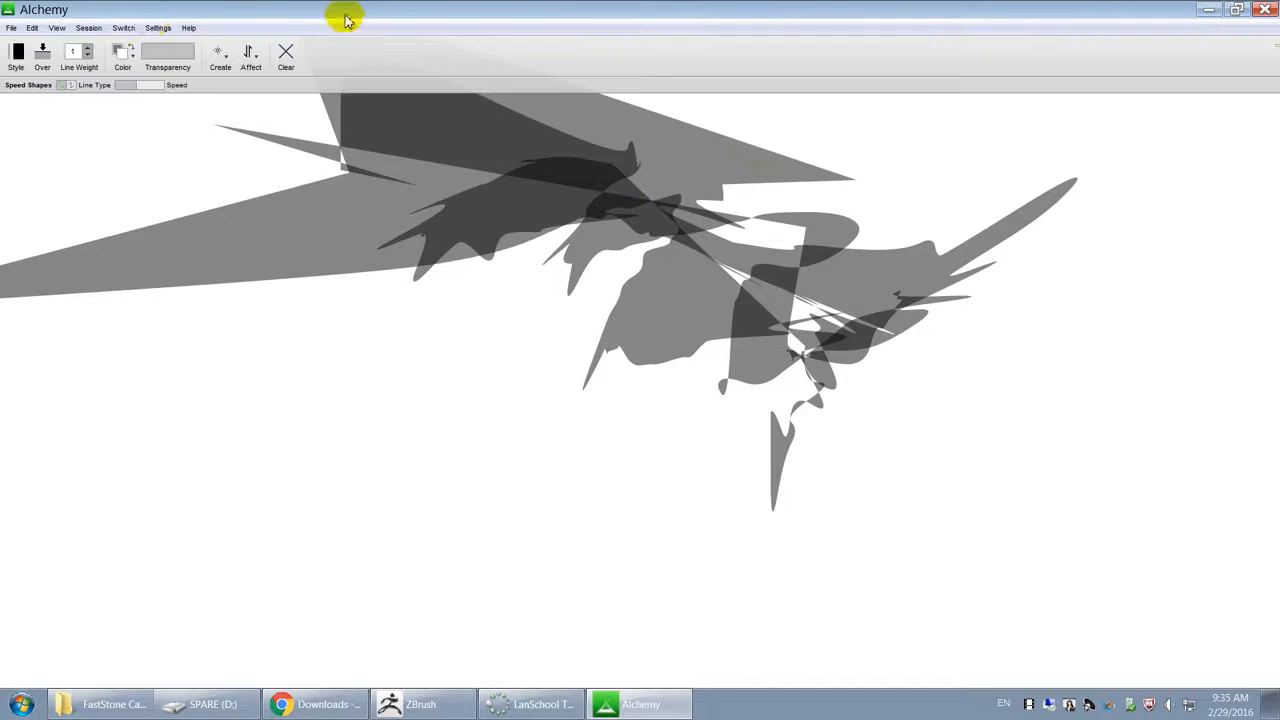
Step: Choose X Shapes as the create mode and draw broad angular white and grey shapes over the existing silhouette
left_click(221, 57)
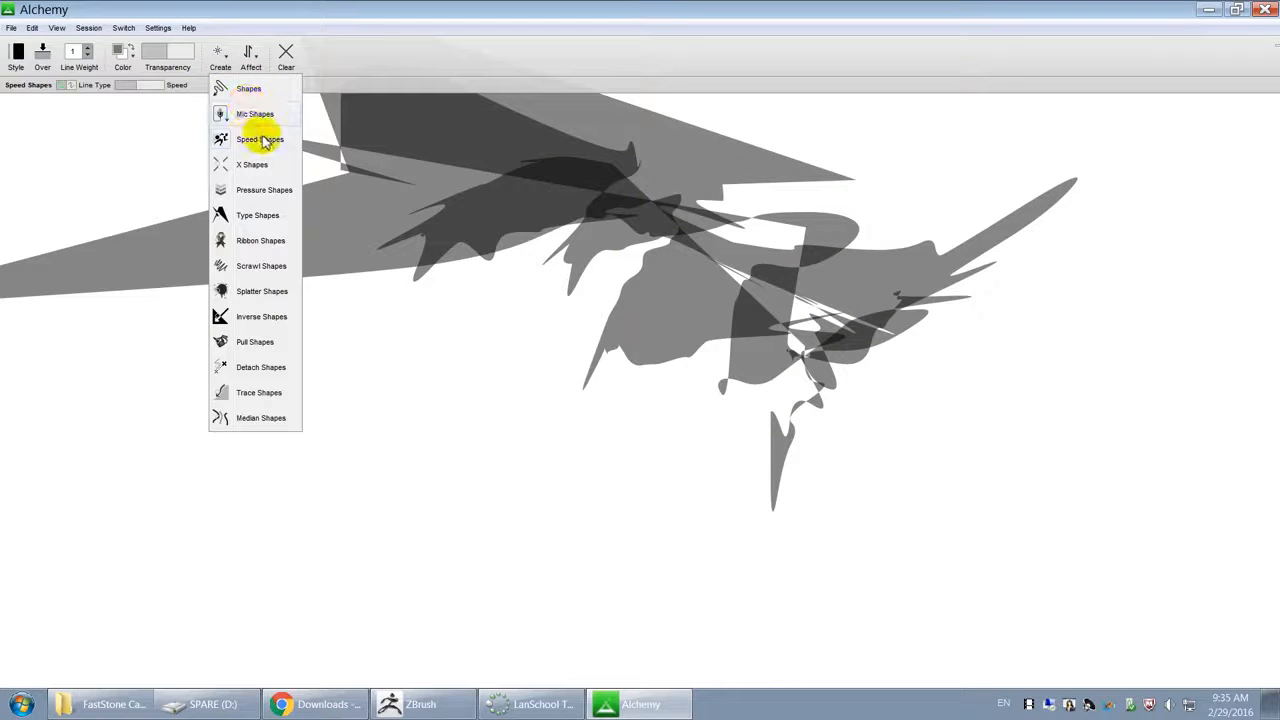
left_click(248, 165)
mouse_move(580, 320)
left_mouse_down()
mouse_move(591, 314)
mouse_move(512, 308)
mouse_move(534, 323)
mouse_move(836, 325)
mouse_move(666, 277)
mouse_move(803, 329)
mouse_move(766, 363)
mouse_move(860, 315)
mouse_move(771, 214)
mouse_move(660, 191)
mouse_move(371, 271)
mouse_move(480, 319)
mouse_move(451, 194)
mouse_move(486, 232)
left_mouse_up()
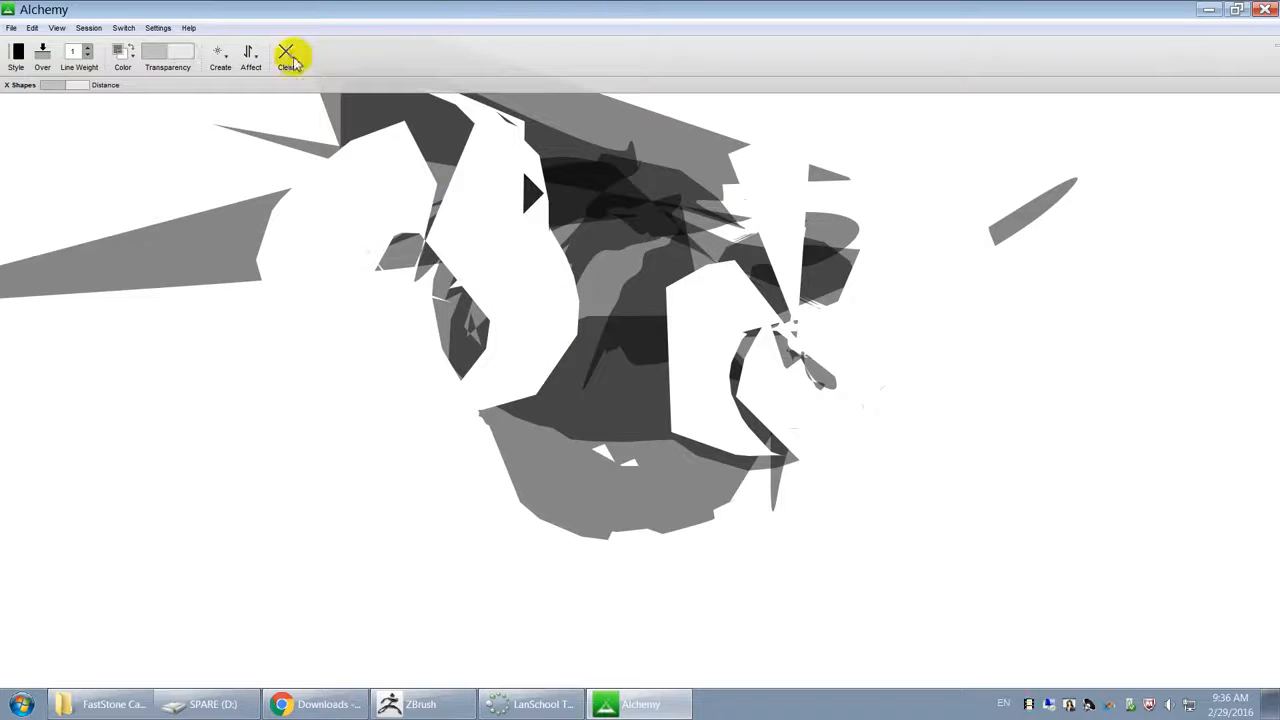
Step: Clear the canvas, choose Pull Shapes as the create mode, and stamp assorted black shapes across the middle
left_click(286, 56)
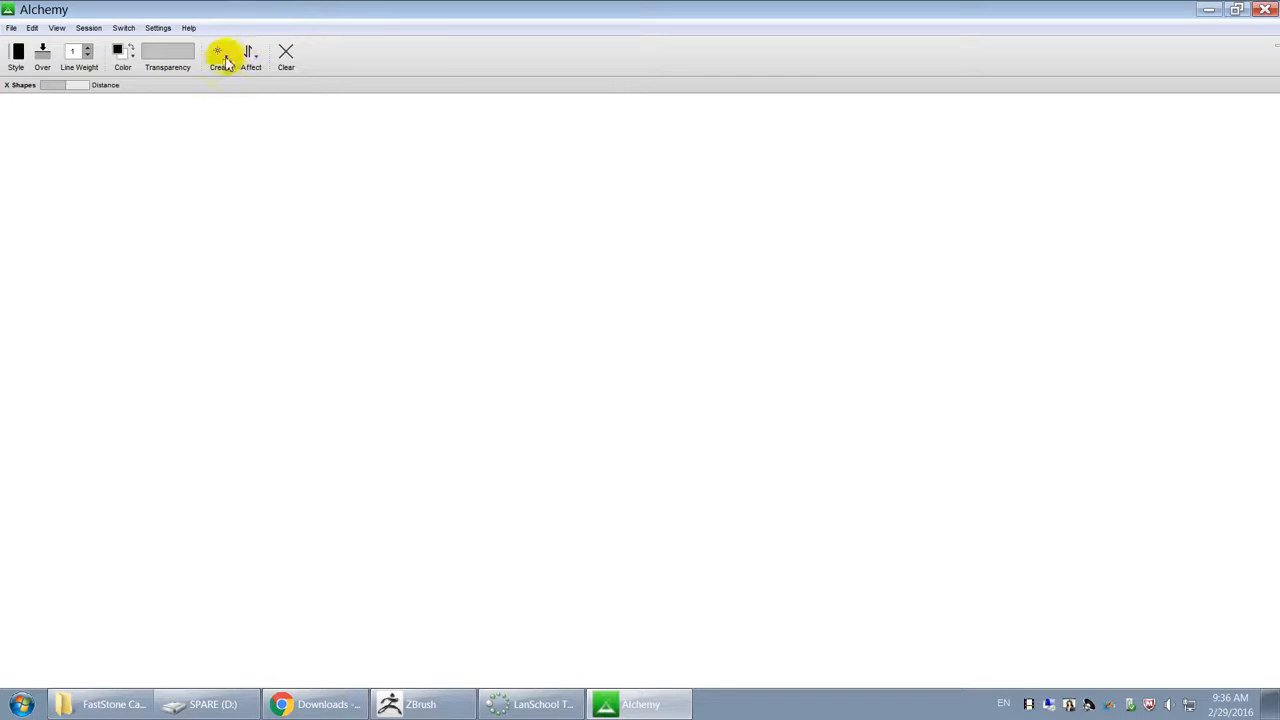
left_click(221, 52)
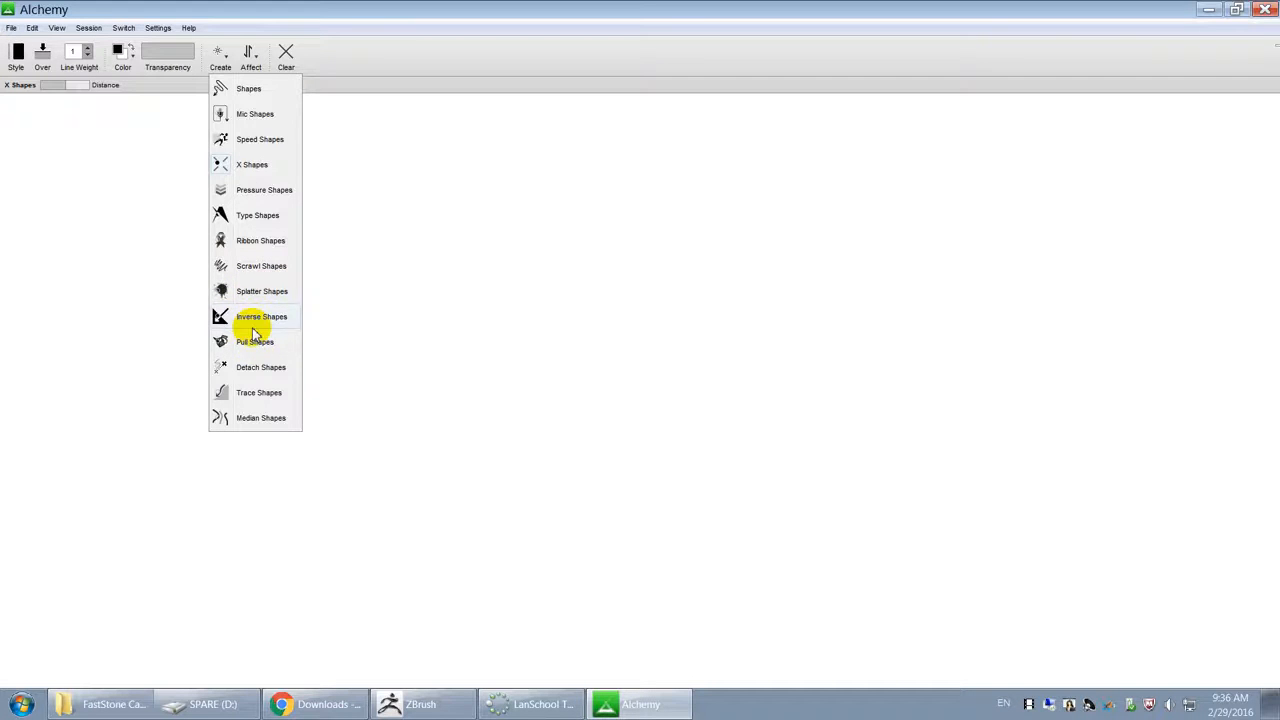
left_click(255, 343)
mouse_move(514, 274)
left_mouse_down()
mouse_move(383, 254)
mouse_move(551, 400)
mouse_move(699, 295)
left_mouse_up()
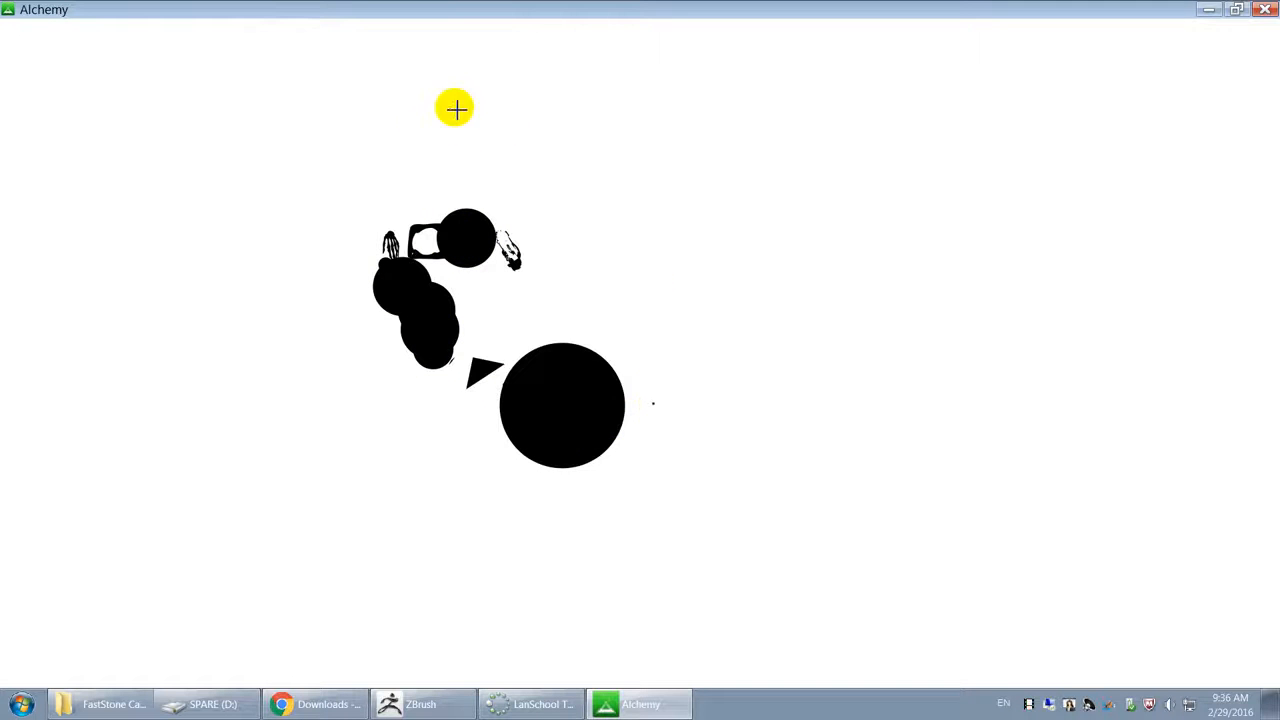
mouse_move(286, 20)
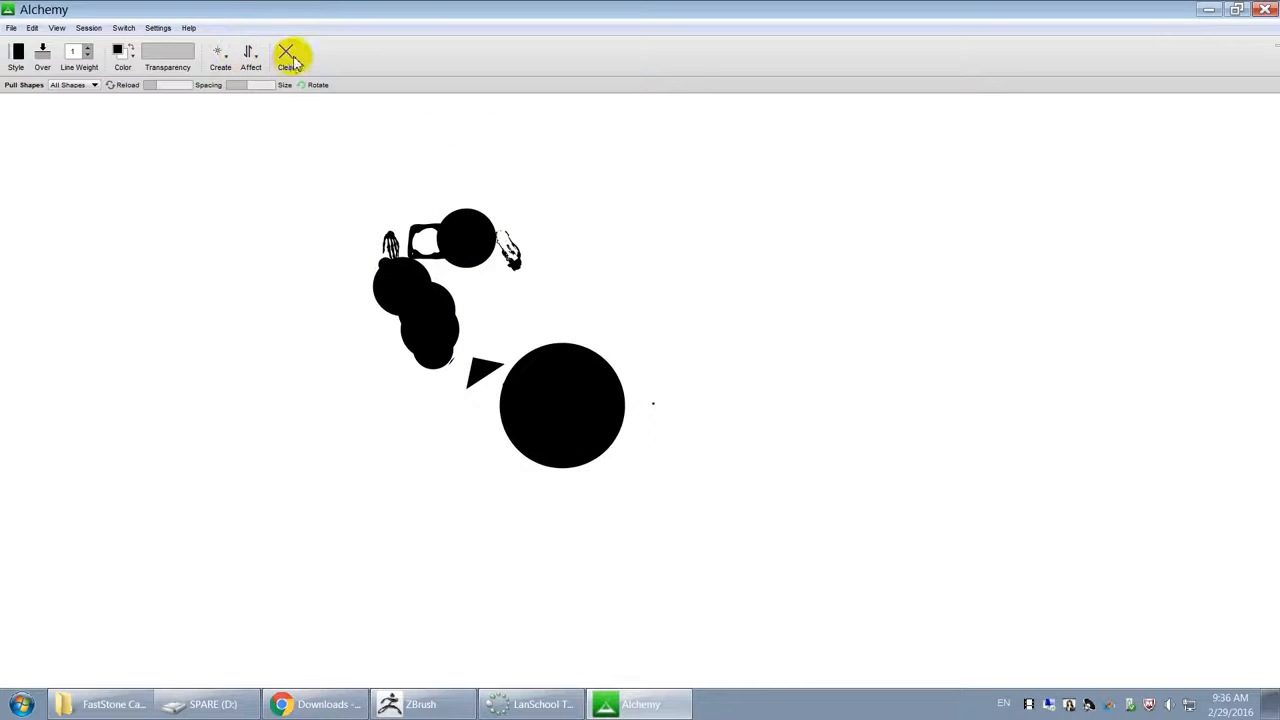
Step: Clear the canvas and turn on the Mirror affect with horizontal mirroring
left_click(286, 58)
left_click(253, 60)
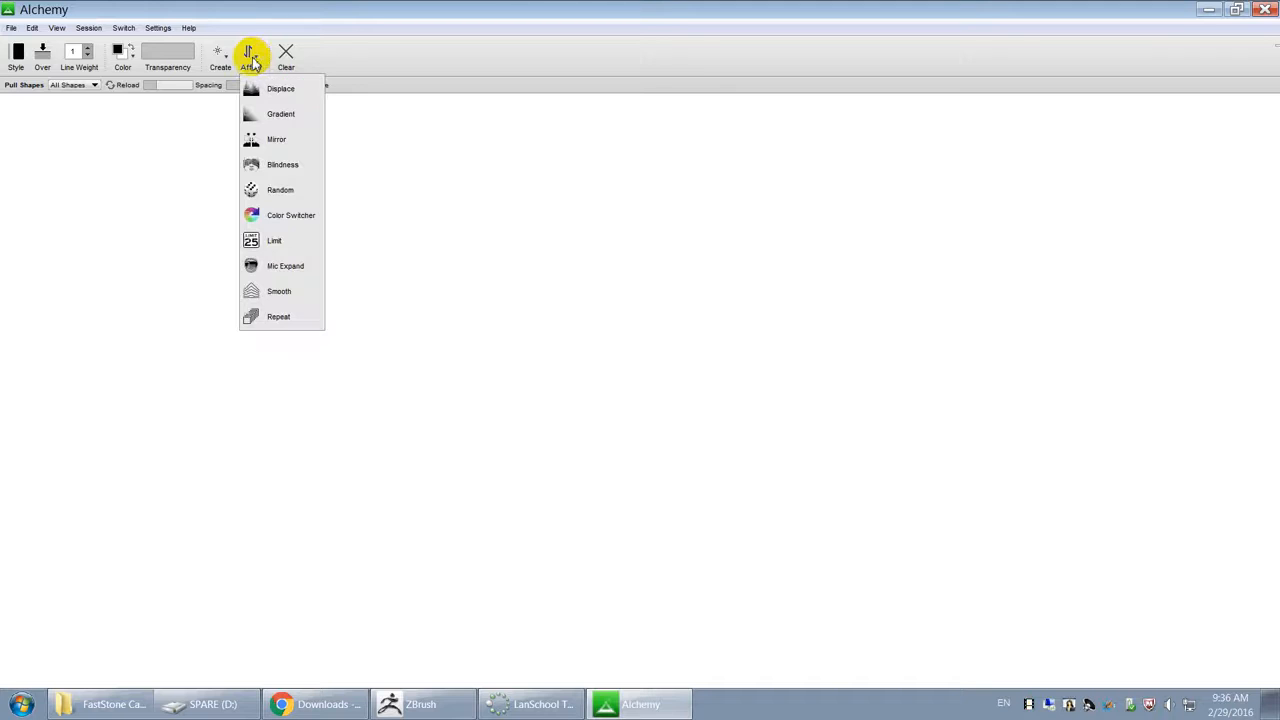
mouse_move(228, 17)
left_click(221, 56)
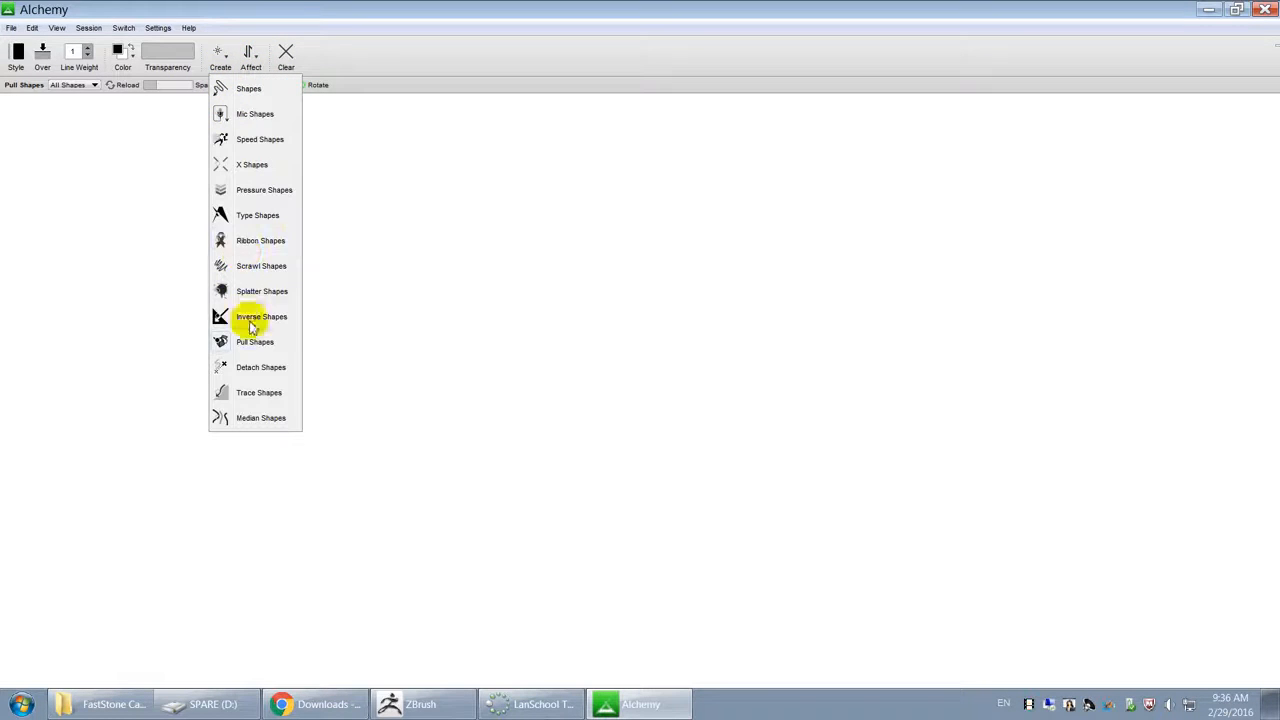
left_click(254, 57)
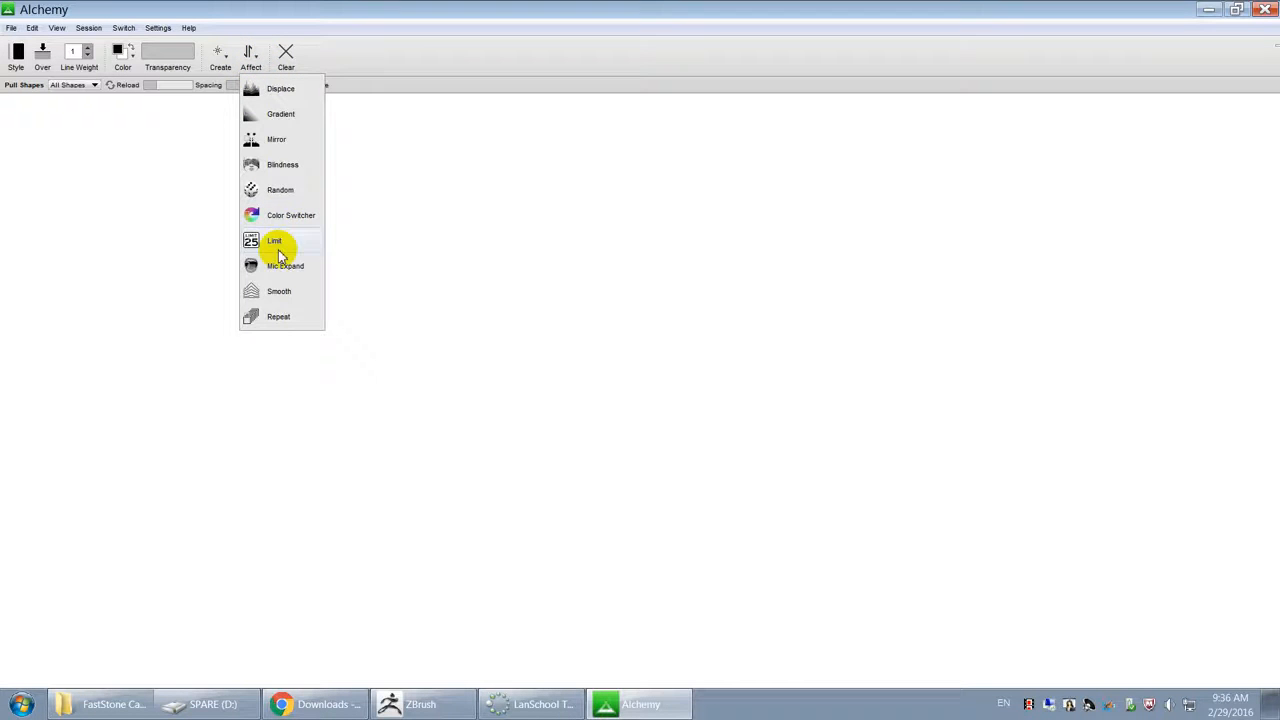
left_click(279, 140)
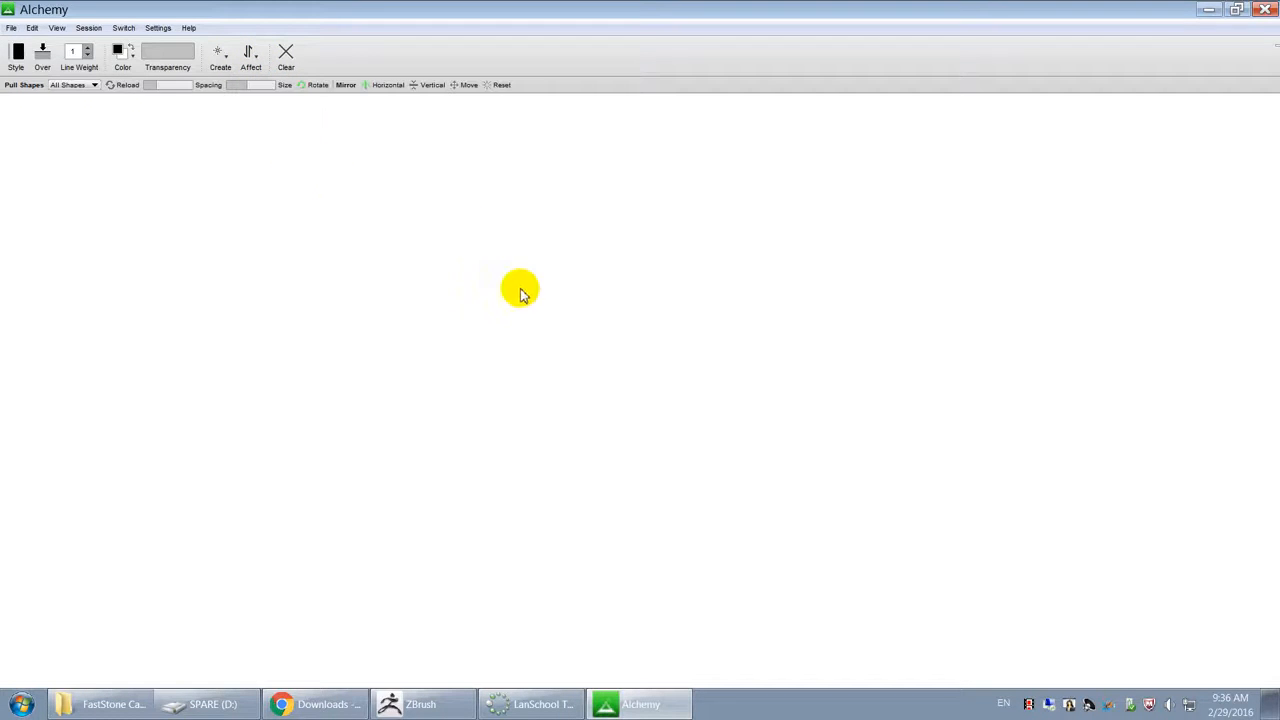
Step: Draw mirrored black and white Pull Shapes to form a symmetrical figure with a pair of round eyes in the upper and middle canvas
left_click_drag(511, 243, 585, 279)
left_click(577, 224)
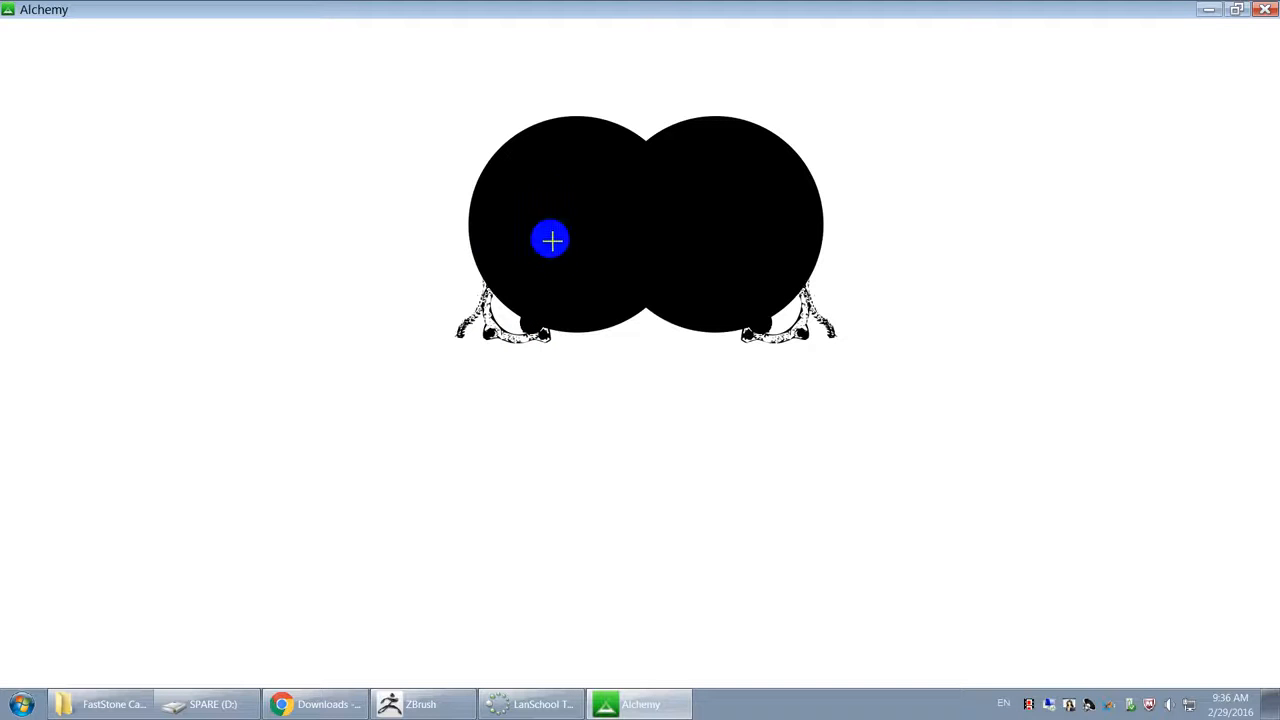
mouse_move(560, 216)
left_mouse_down()
mouse_move(591, 263)
mouse_move(586, 380)
mouse_move(614, 429)
left_mouse_up()
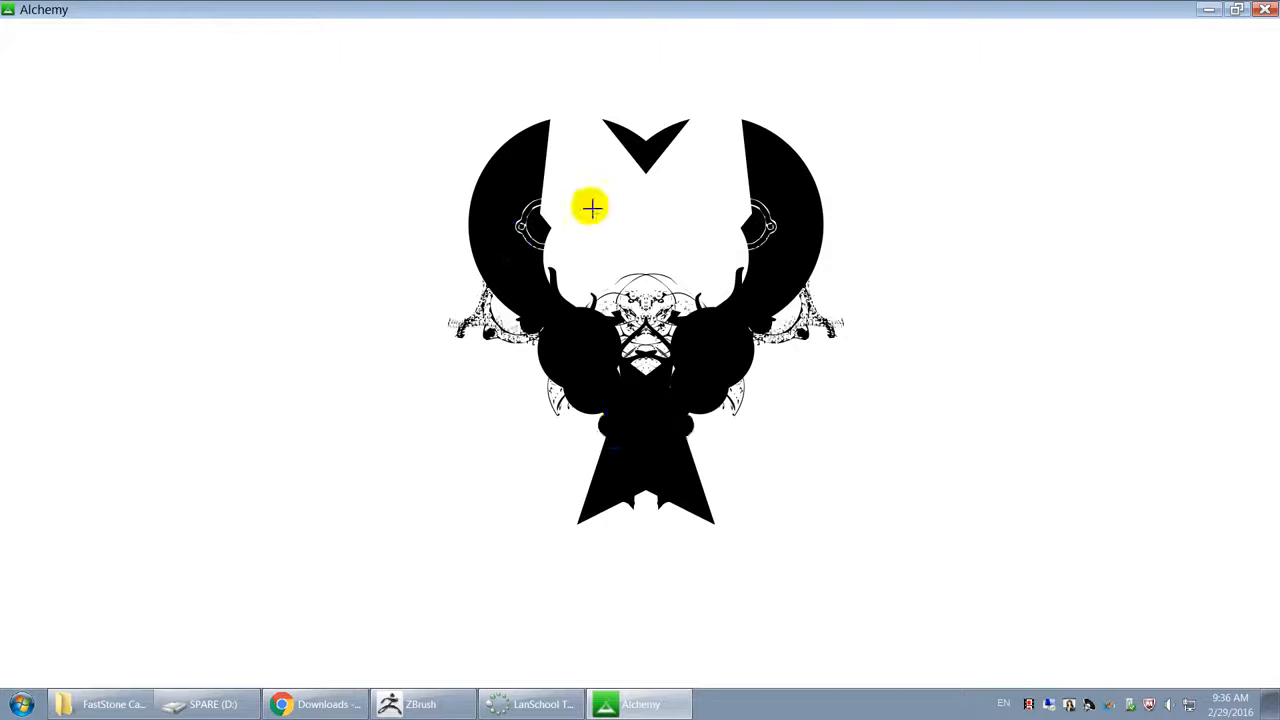
left_click(538, 171)
left_click(532, 136)
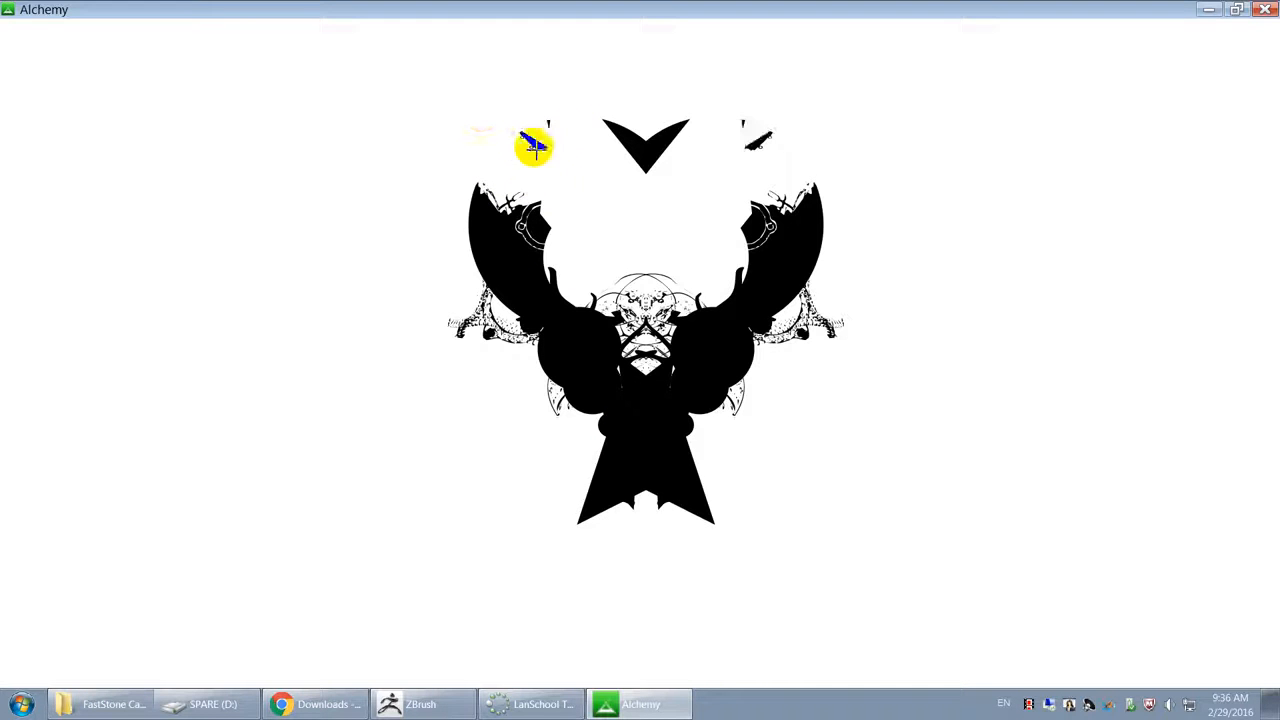
left_click(612, 241)
left_click(591, 301)
left_click(635, 373)
left_click(590, 502)
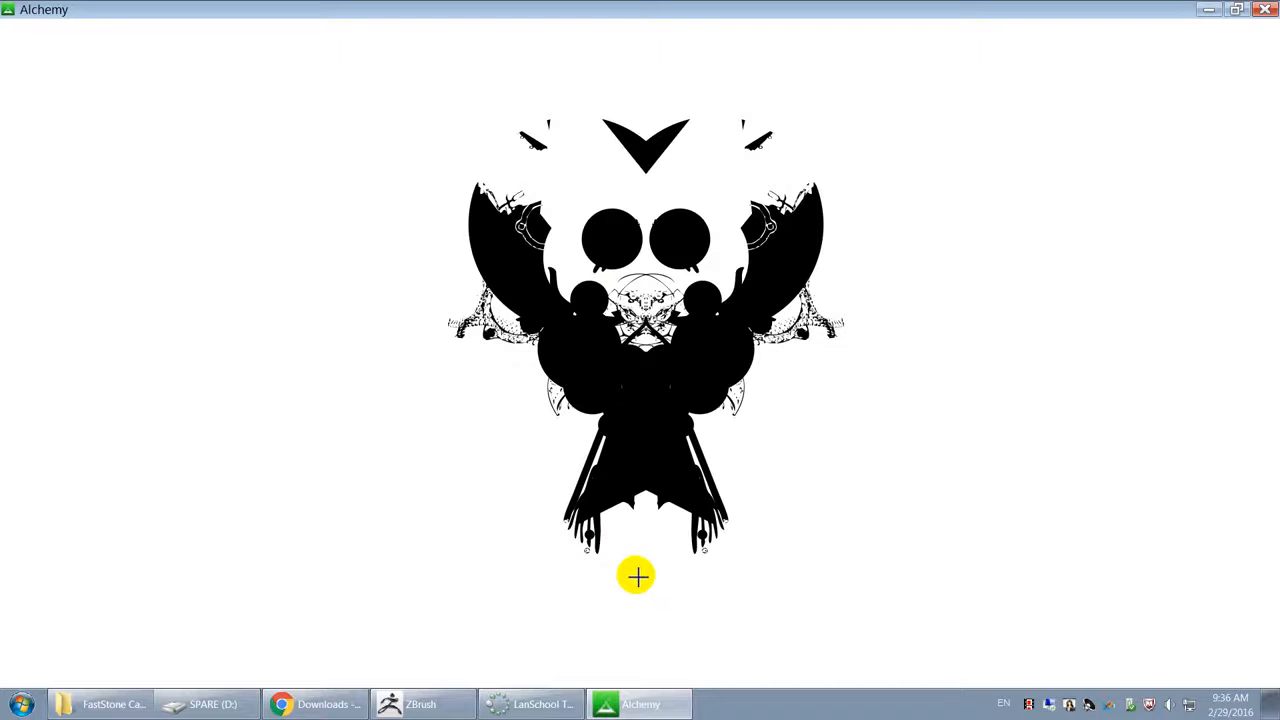
Step: Stamp mirrored black shapes below the figure to form a wide base with large round feet
left_click(635, 576)
left_click(557, 613)
left_click(600, 515)
left_click(605, 582)
left_click(610, 590)
left_click(583, 557)
left_click(517, 589)
Step: Add mirrored shapes to the figure's arms, large ear-like circles with spikes above the head, and thin details beside the waist
left_click(540, 331)
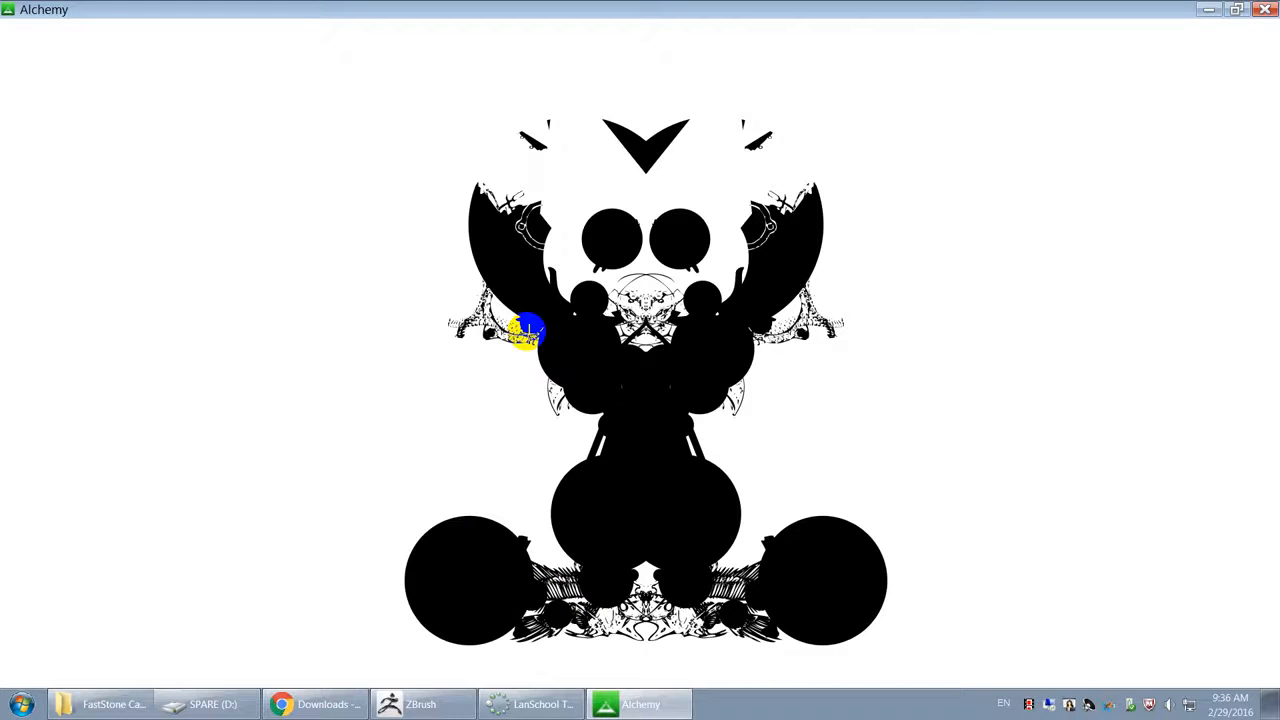
left_click(559, 151)
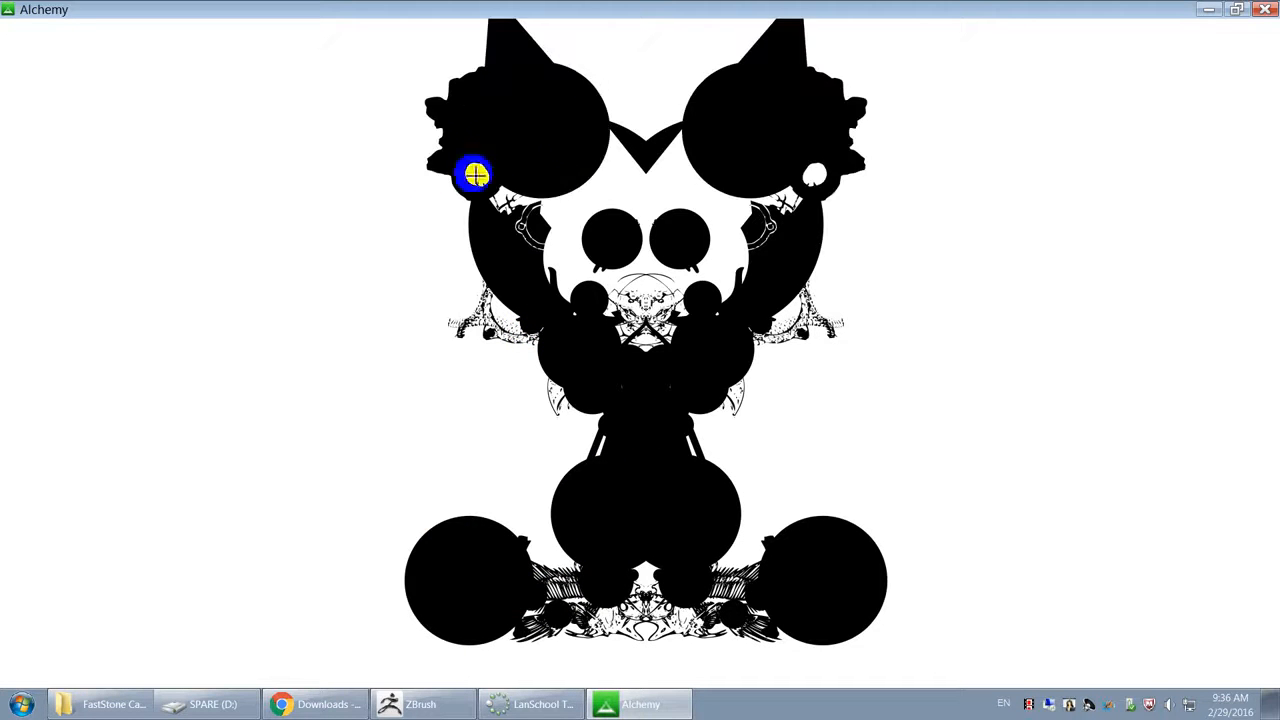
left_click(612, 477)
left_click(551, 533)
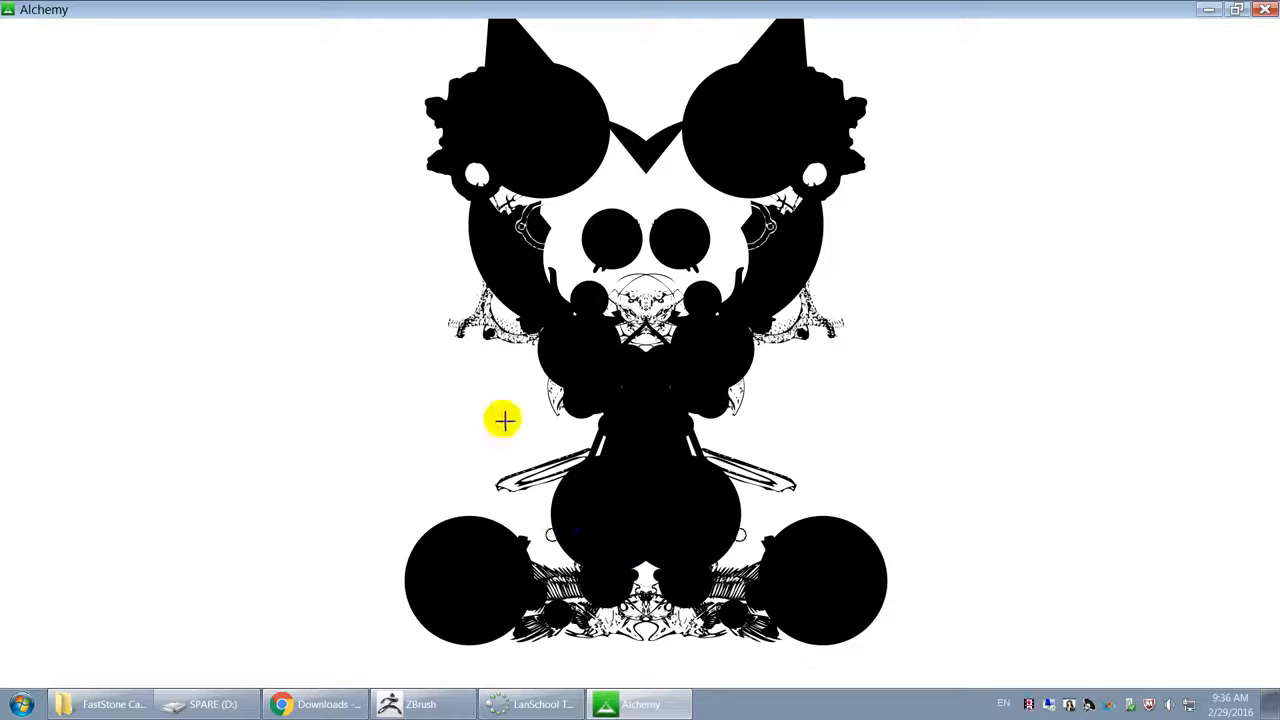
Step: Limit Pull Shapes to the Bones Folder and draw both outlined and solid-filled bones along the sides of the mirrored figure
mouse_move(92, 14)
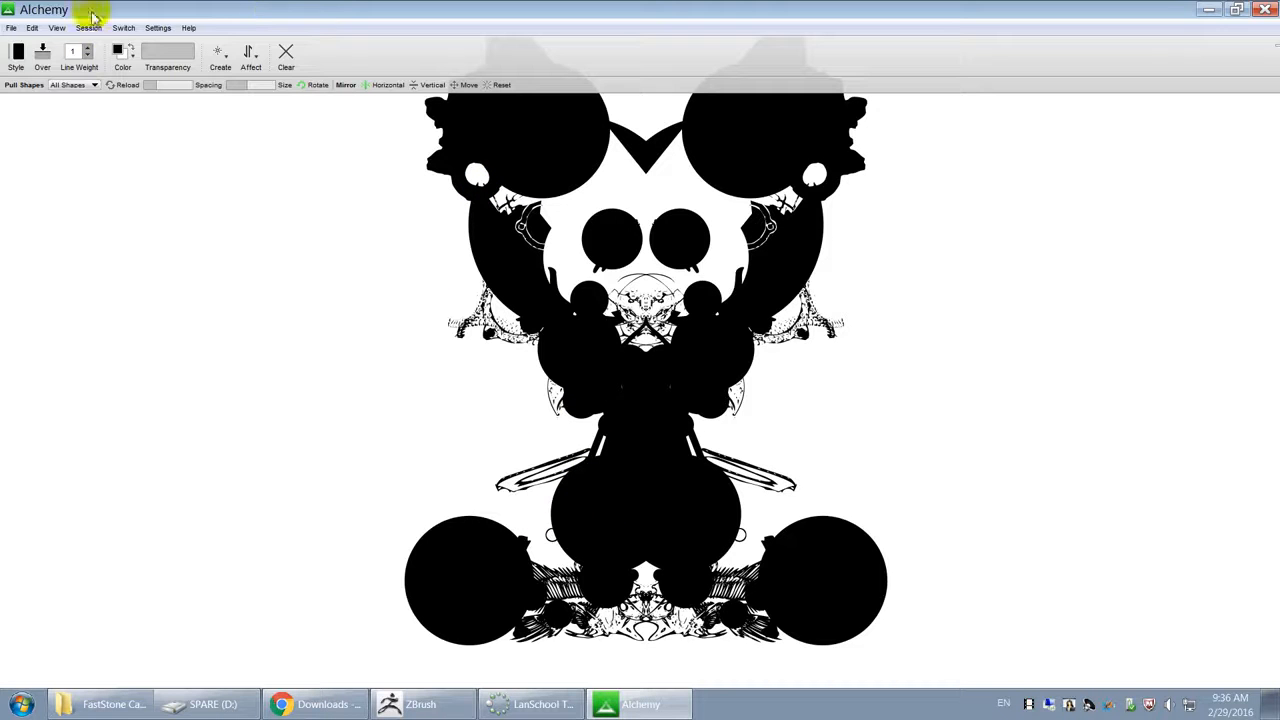
left_click(71, 88)
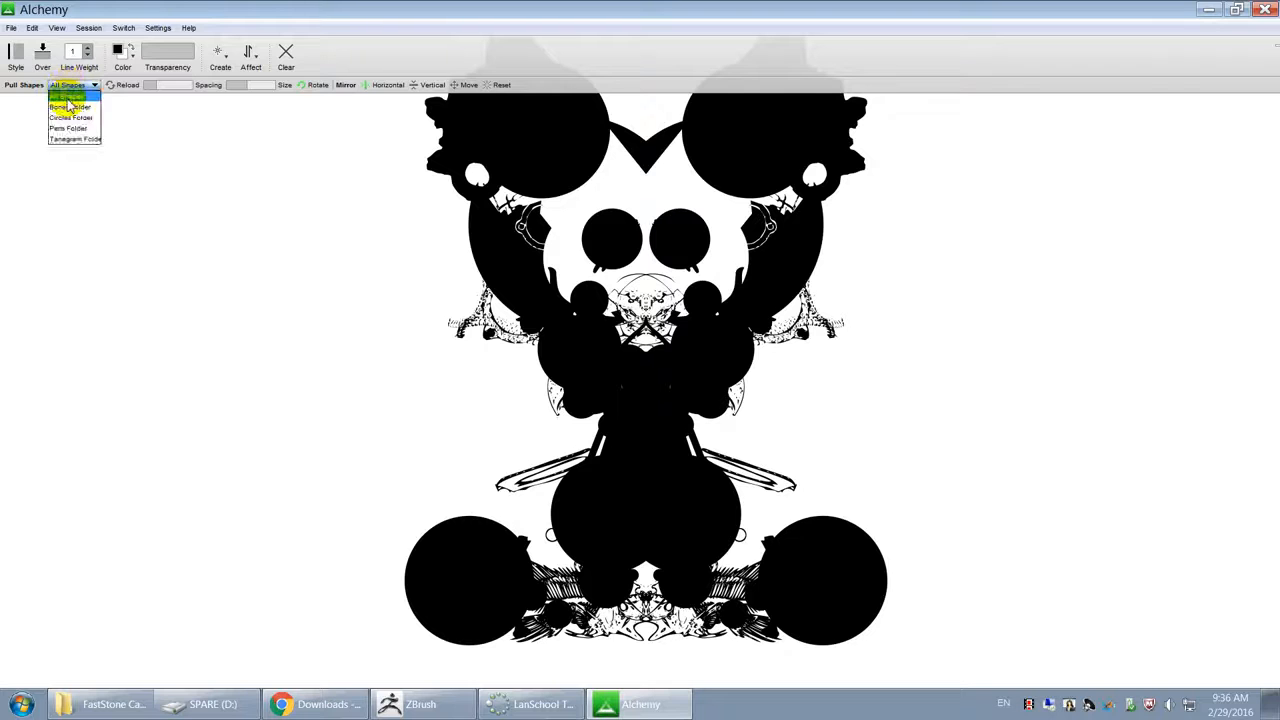
left_click(70, 107)
mouse_move(400, 180)
left_mouse_down()
mouse_move(440, 460)
mouse_move(397, 305)
left_mouse_up()
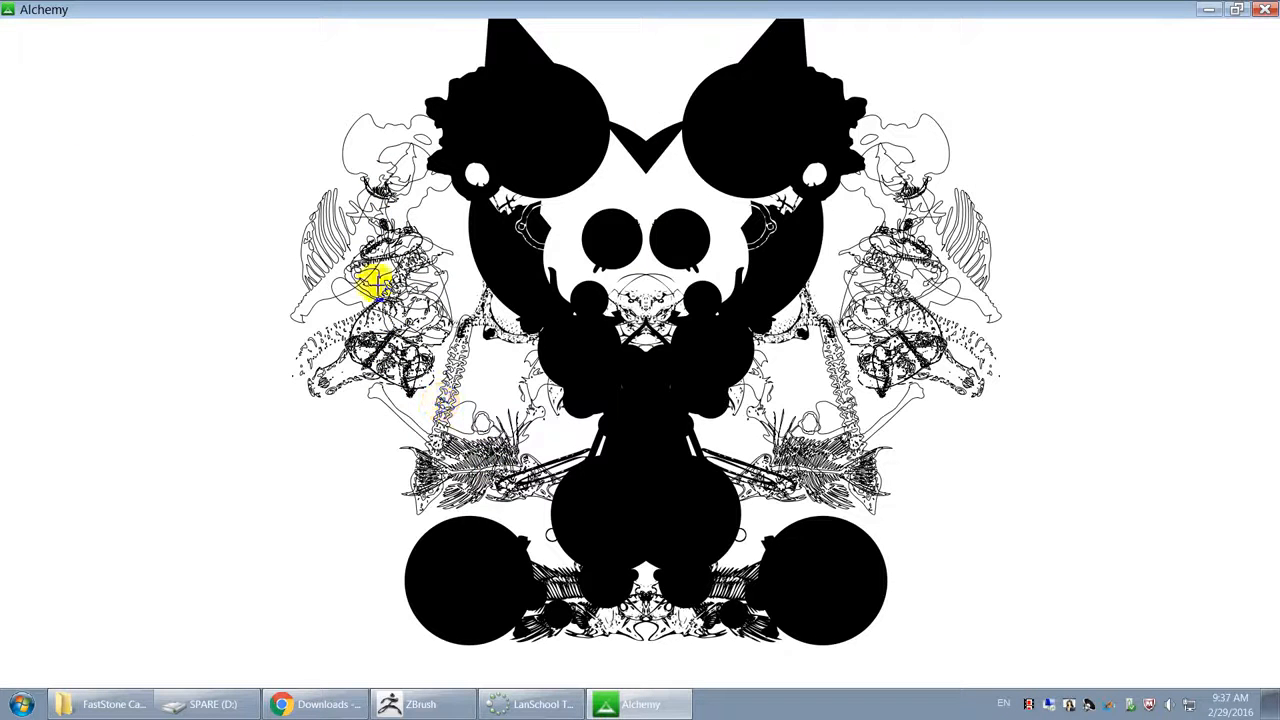
mouse_move(200, 8)
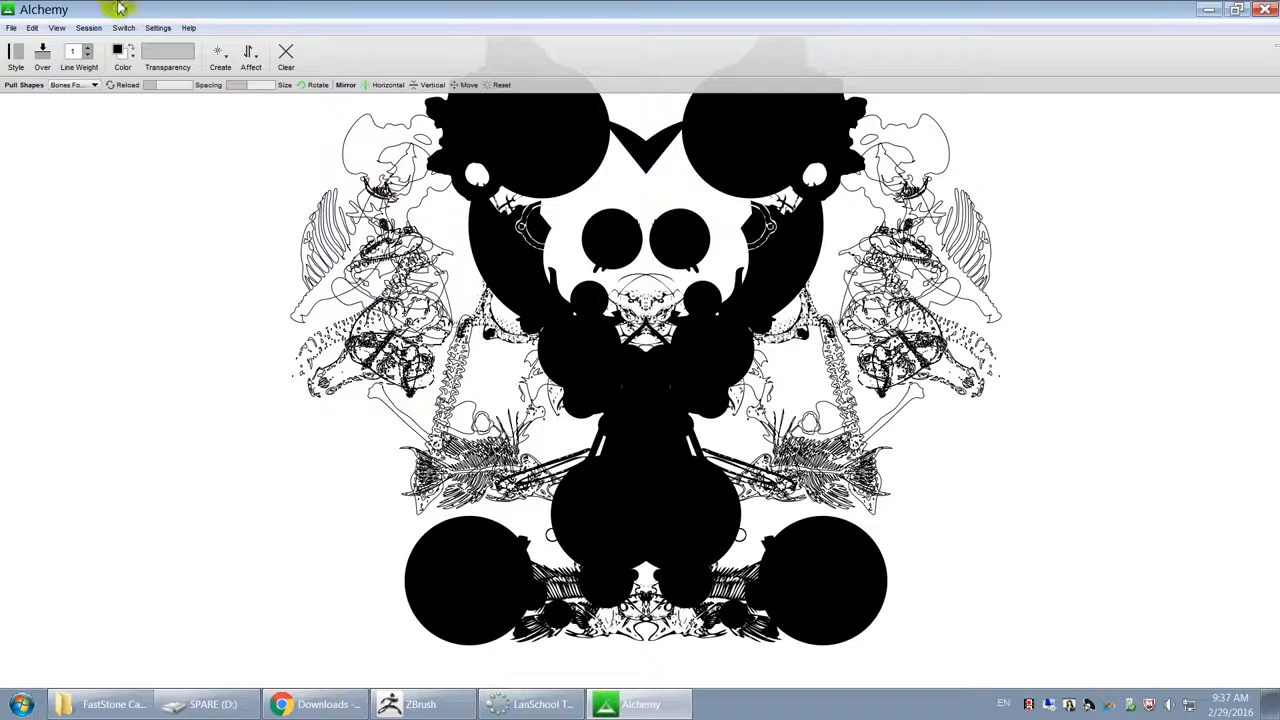
mouse_move(346, 140)
left_mouse_down()
mouse_move(443, 289)
mouse_move(306, 354)
mouse_move(320, 175)
mouse_move(451, 291)
mouse_move(549, 240)
left_mouse_up()
Step: Clear the canvas, make the fill semi-transparent, and draw a mirrored figure from overlapping grey bones
mouse_move(377, 8)
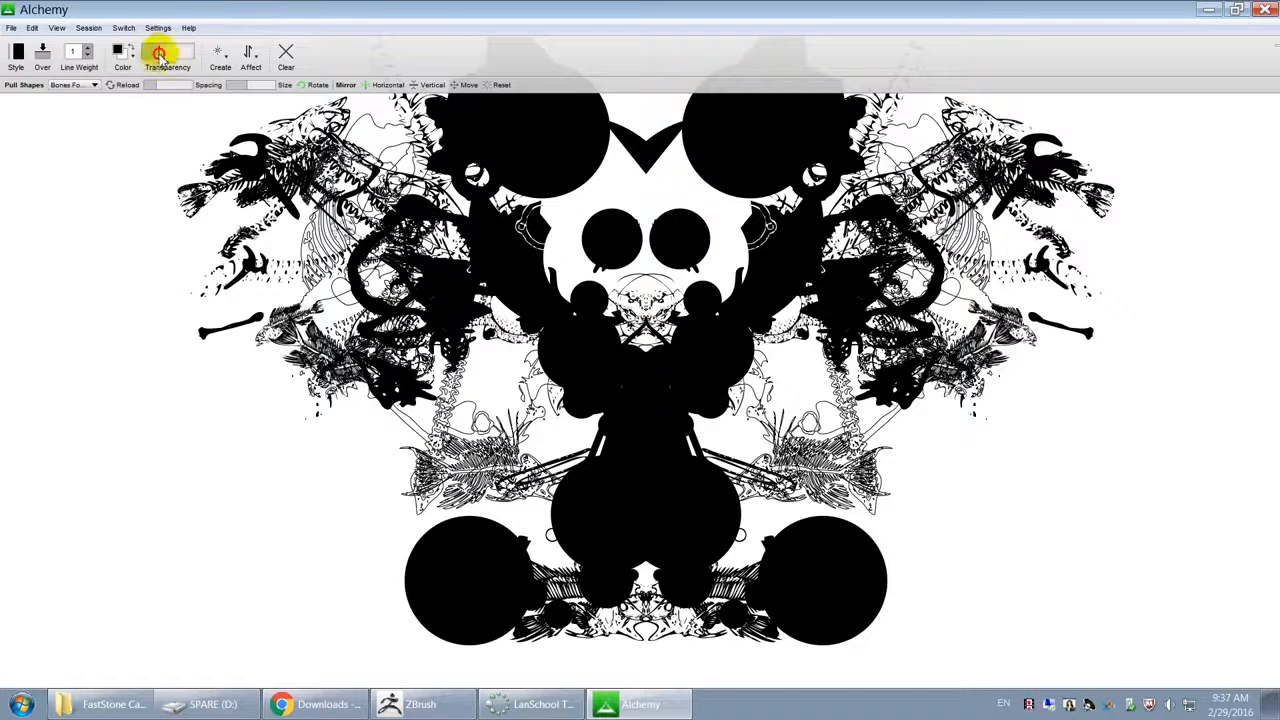
left_click(287, 55)
mouse_move(503, 177)
left_mouse_down()
mouse_move(551, 332)
mouse_move(506, 177)
mouse_move(600, 171)
mouse_move(524, 125)
mouse_move(563, 189)
mouse_move(571, 374)
mouse_move(623, 429)
mouse_move(551, 533)
mouse_move(423, 537)
mouse_move(591, 580)
mouse_move(426, 609)
mouse_move(631, 606)
mouse_move(343, 600)
left_mouse_up()
mouse_move(583, 303)
left_mouse_down()
mouse_move(466, 191)
mouse_move(463, 211)
left_mouse_up()
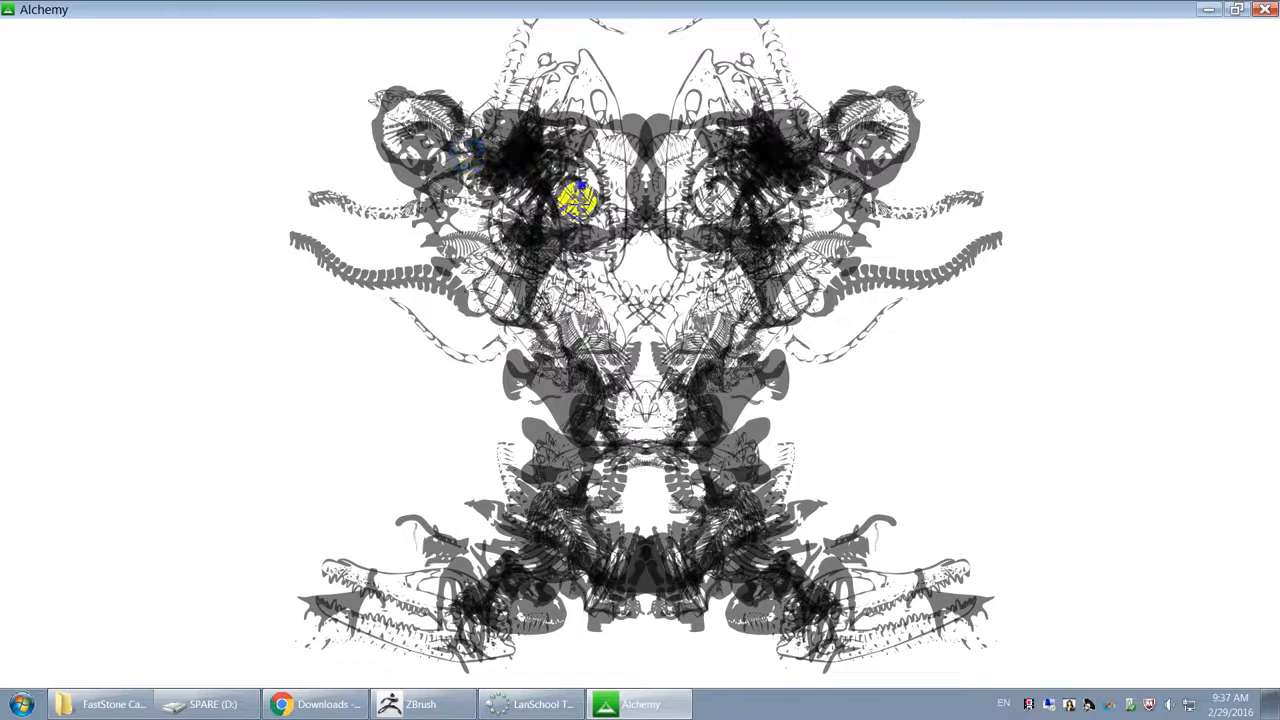
Step: Open the drawing's export dialog, look through the available file types, and cancel without saving
mouse_move(58, 9)
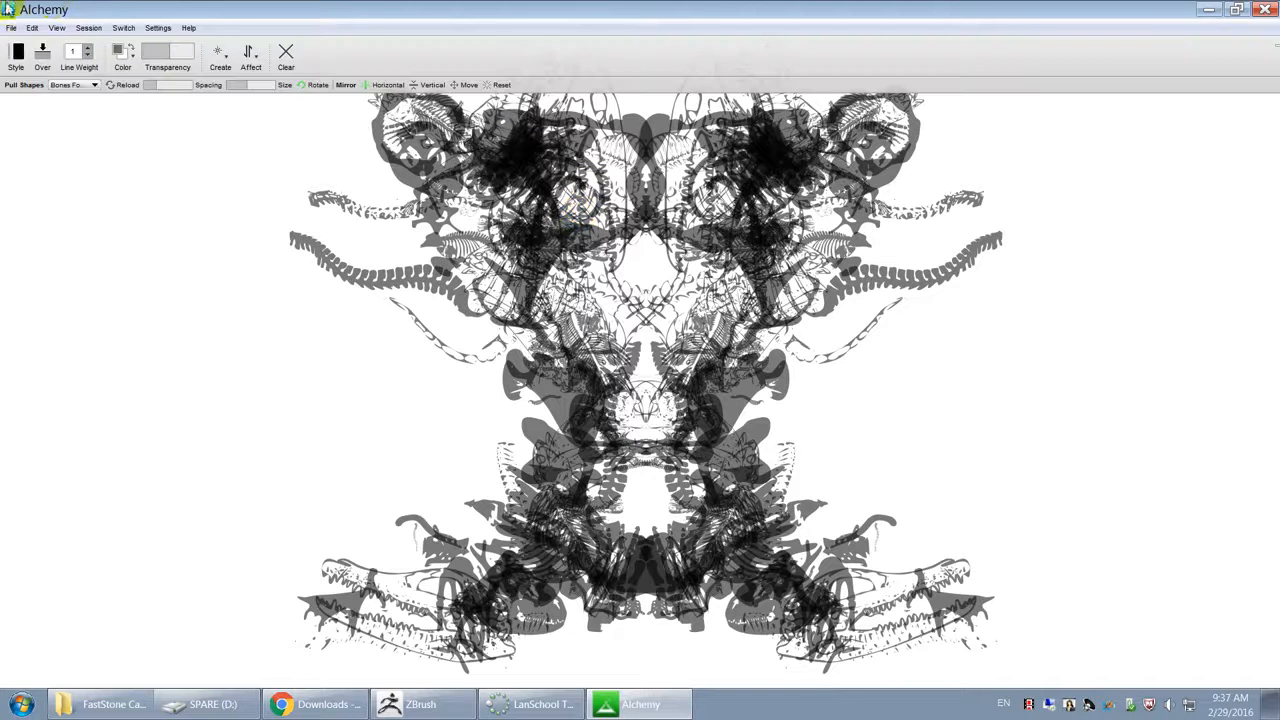
left_click(9, 28)
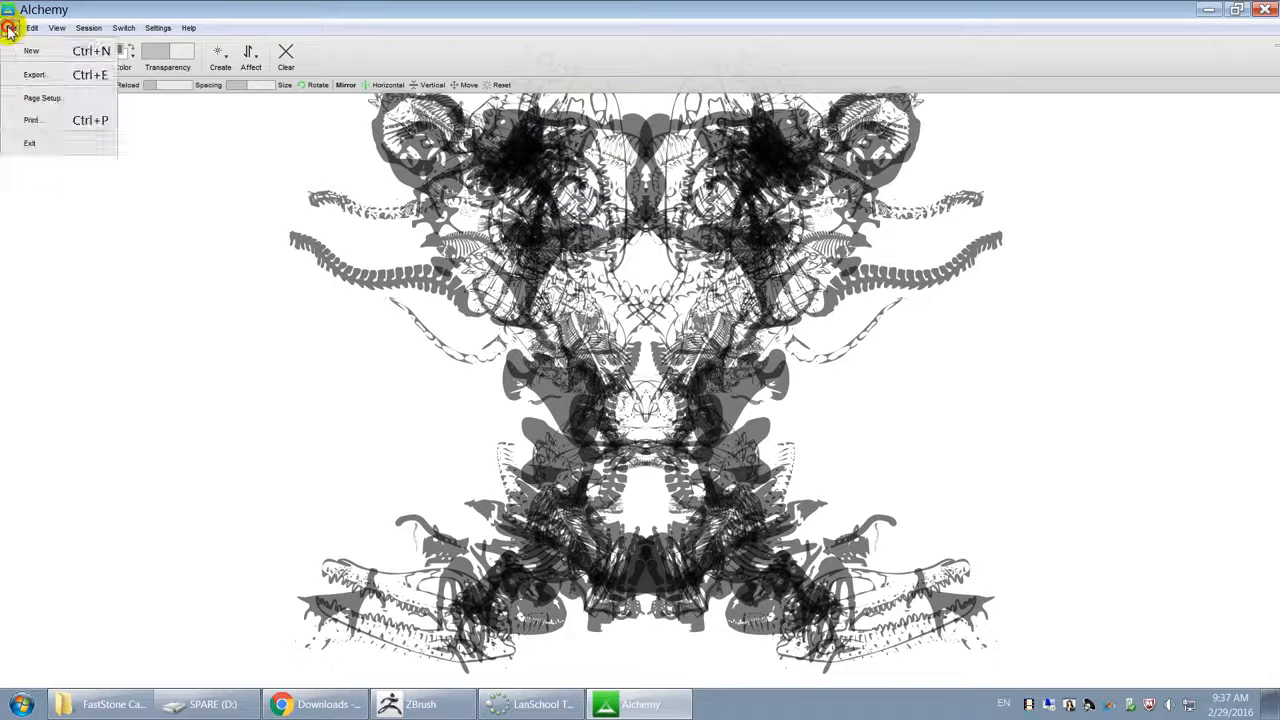
left_click(62, 76)
left_click(658, 491)
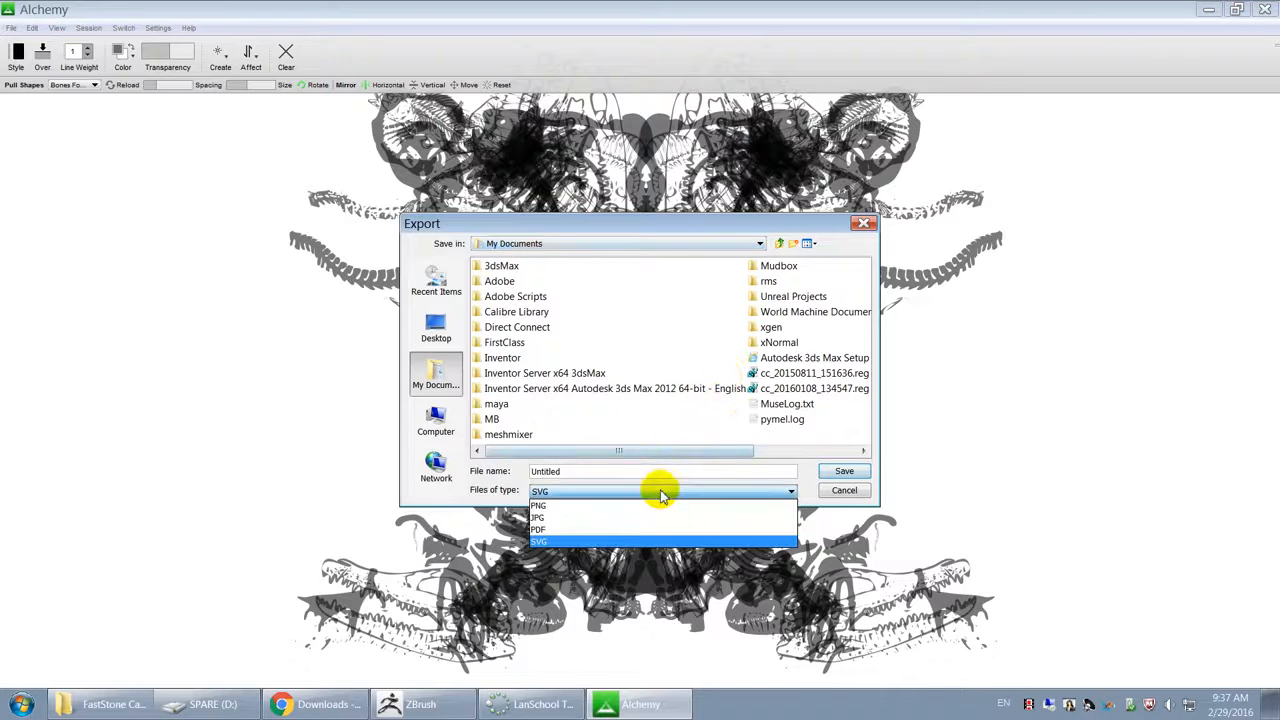
left_click(844, 490)
left_click(846, 492)
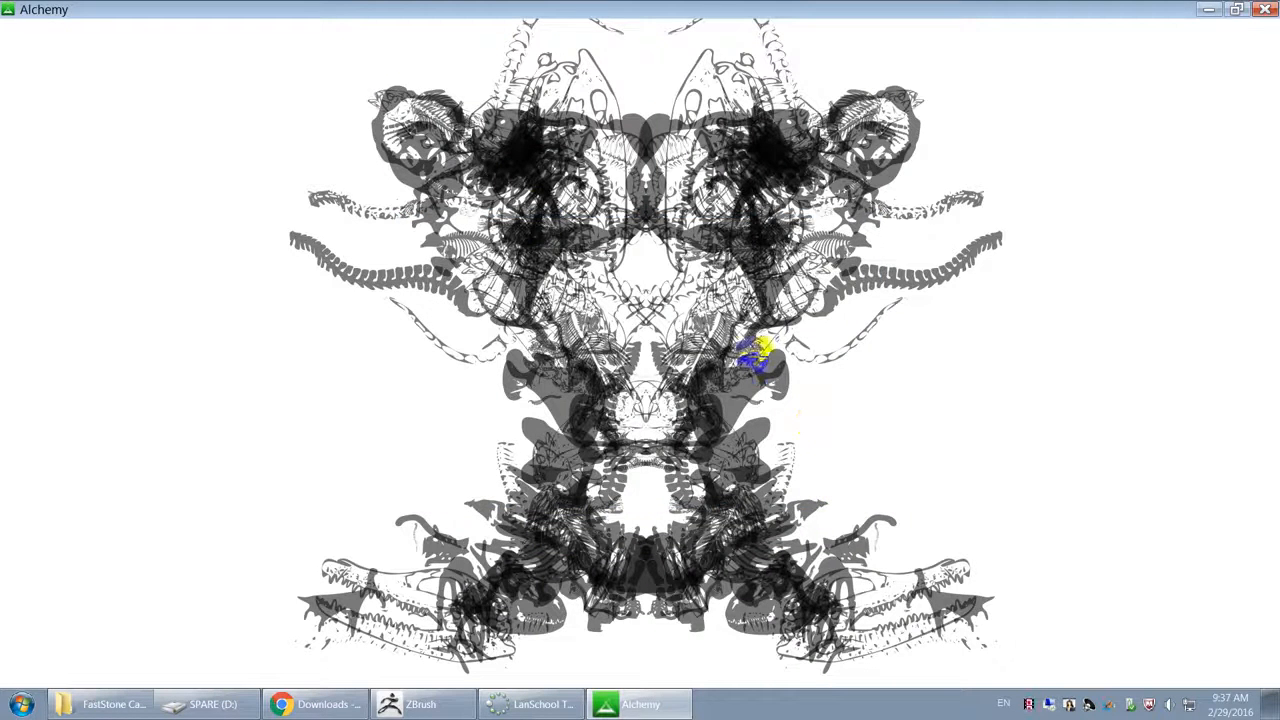
Step: Draw more overlapping semi-transparent bones across the upper half of the mirrored figure
mouse_move(562, 242)
left_mouse_down()
mouse_move(517, 223)
mouse_move(569, 351)
mouse_move(443, 191)
mouse_move(643, 214)
mouse_move(663, 229)
mouse_move(653, 233)
left_mouse_up()
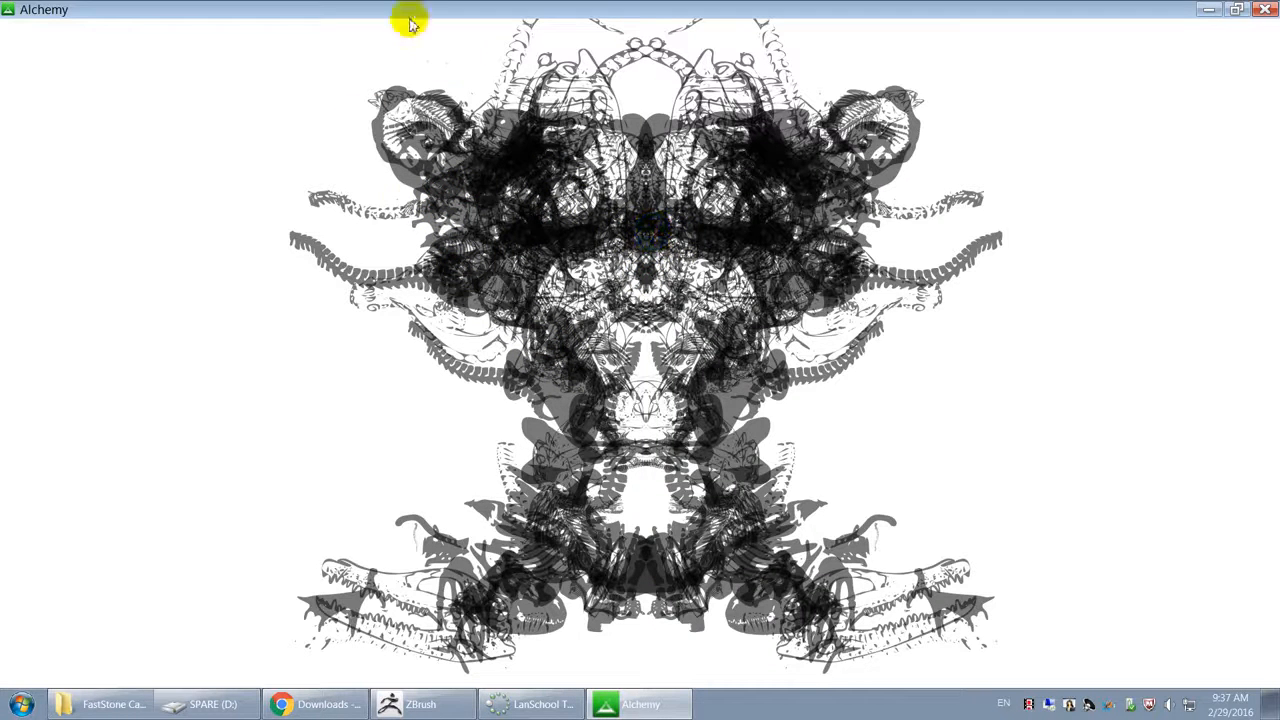
Step: Clear the canvas, switch Pull Shapes to the Parts Folder, and draw mirrored semi-transparent mechanical parts
left_click(285, 55)
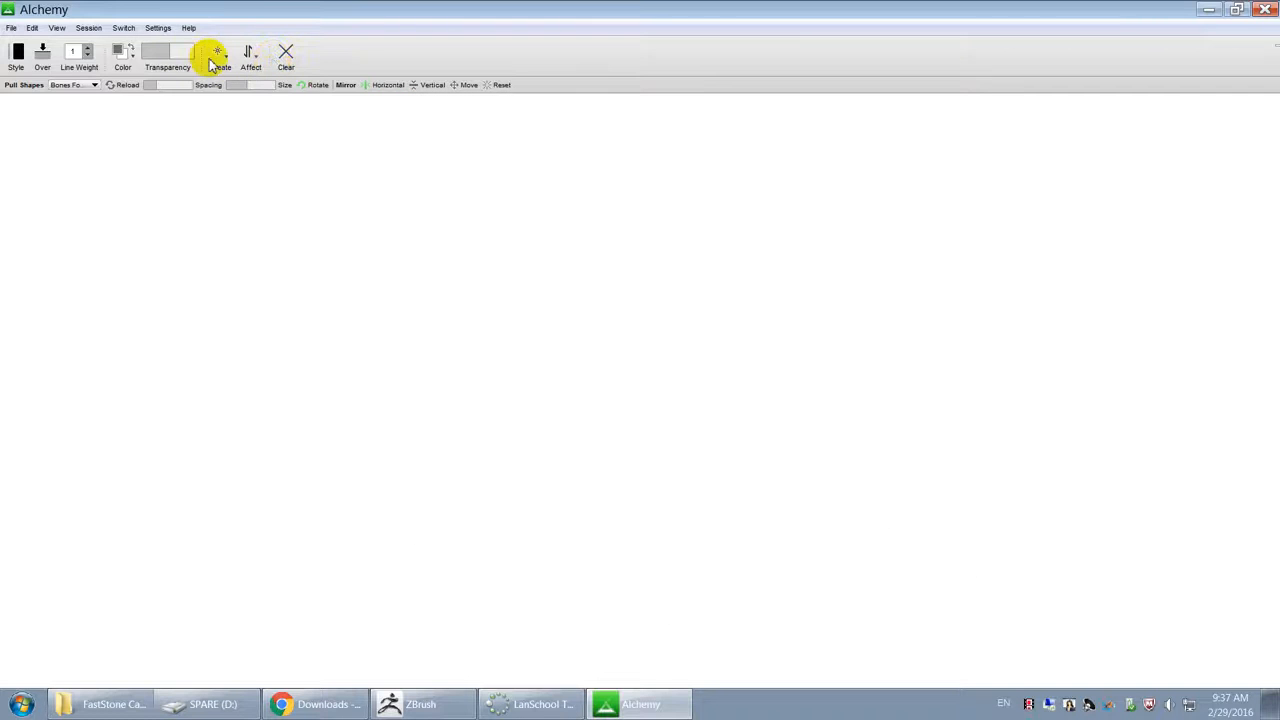
left_click(74, 86)
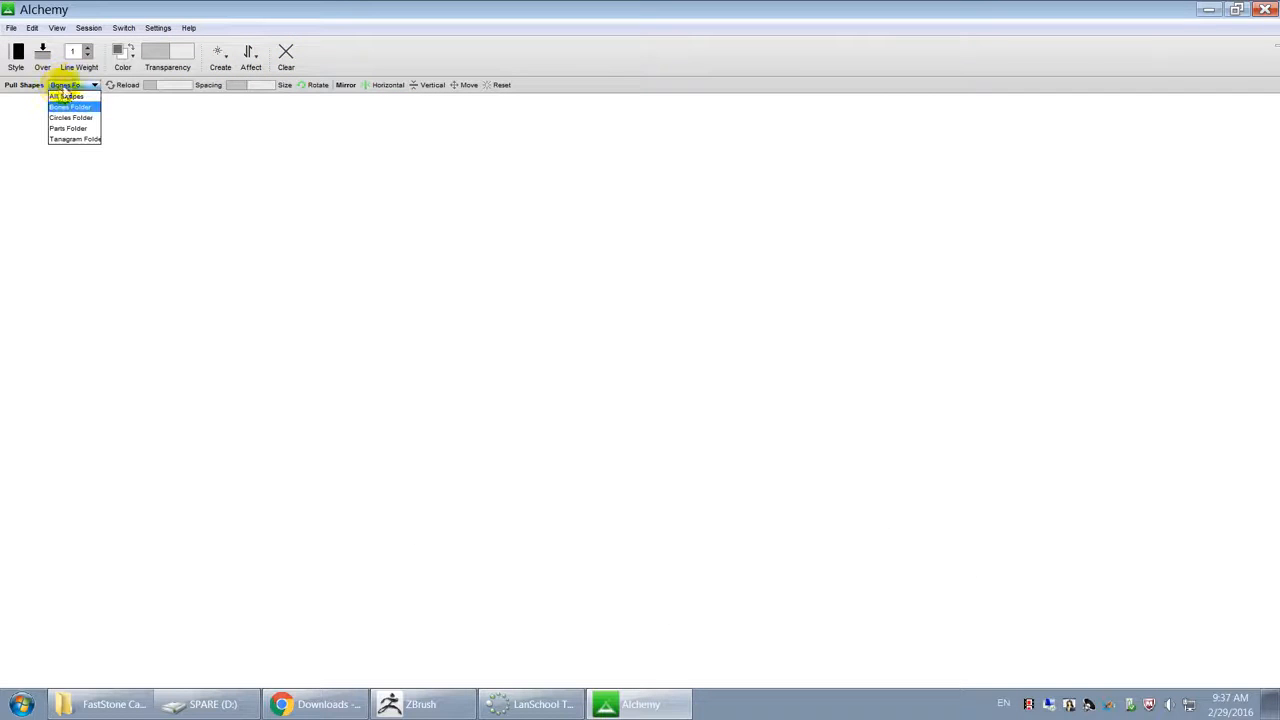
left_click(75, 132)
left_click(630, 288)
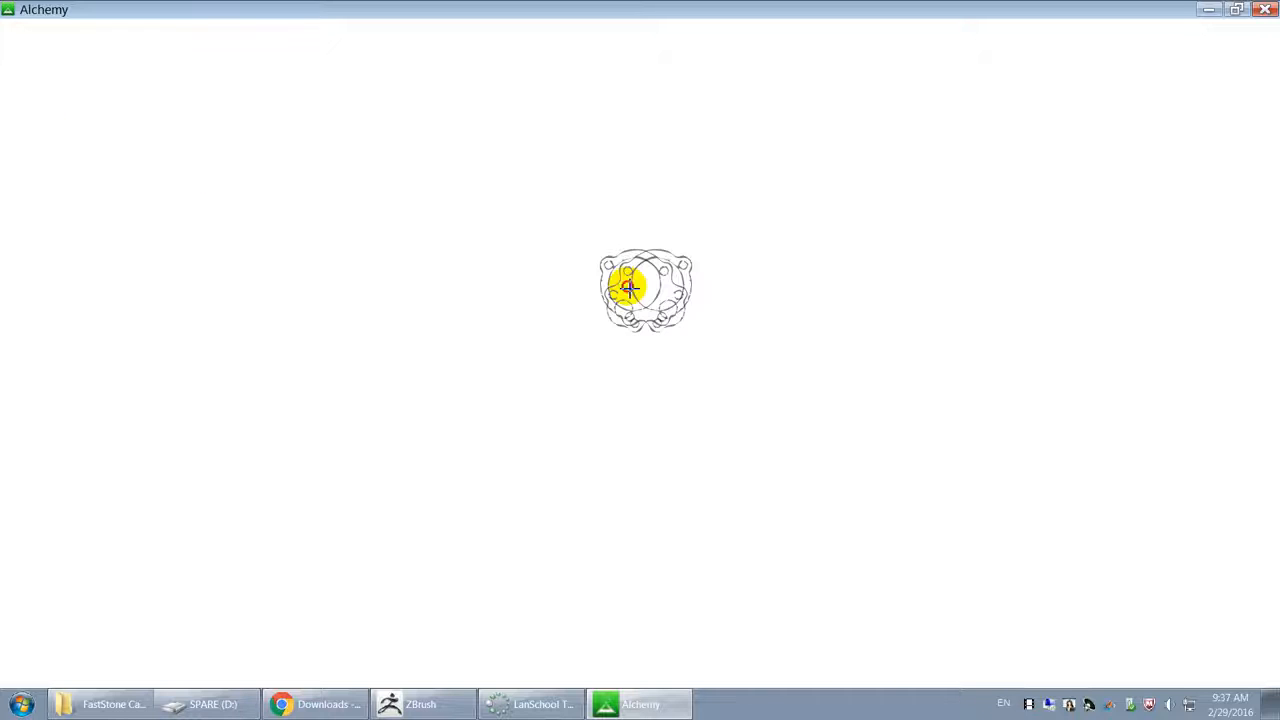
mouse_move(562, 279)
left_mouse_down()
mouse_move(623, 364)
mouse_move(592, 317)
mouse_move(430, 215)
mouse_move(535, 232)
mouse_move(487, 150)
left_mouse_up()
Step: Restore full opacity, reduce the shape size, clear the canvas, and scatter small mirrored black parts over its upper half
mouse_move(58, 45)
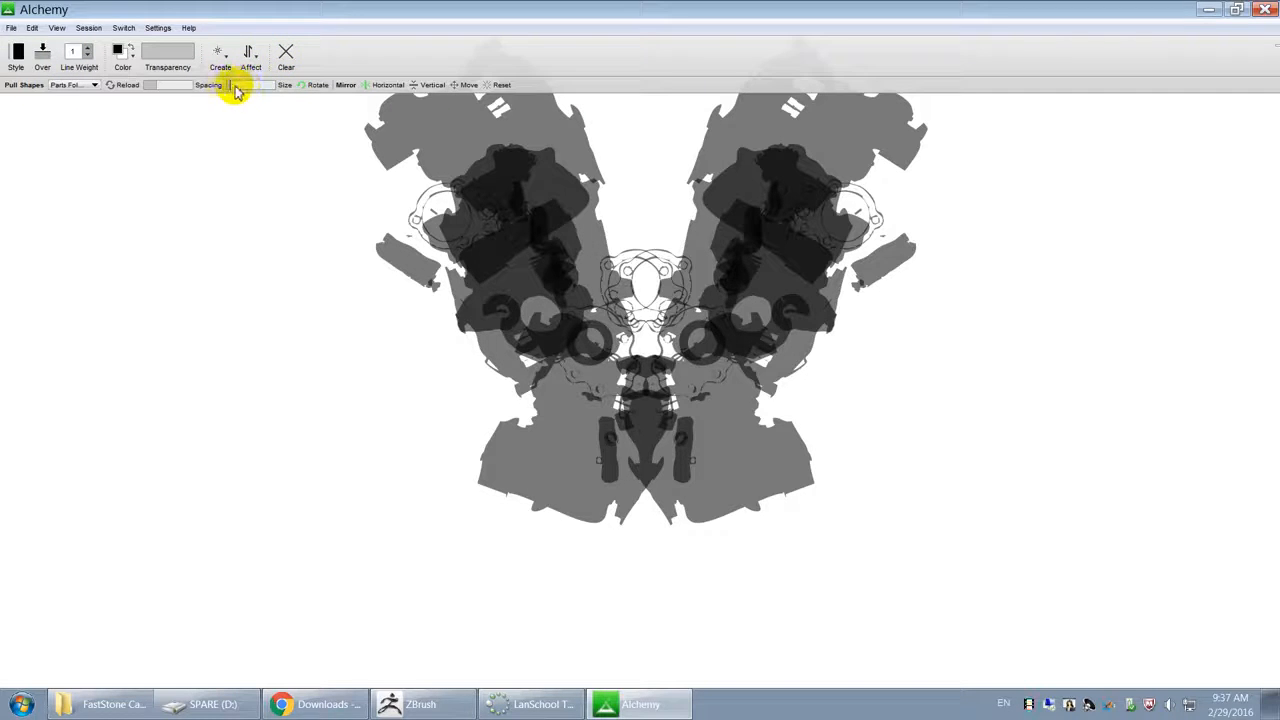
left_click(286, 70)
mouse_move(445, 125)
left_mouse_down()
mouse_move(491, 151)
mouse_move(551, 346)
mouse_move(484, 136)
left_mouse_up()
Step: Increase the Pull Shapes size and build a dense, robot-like mirrored silhouette from overlapping black parts
mouse_move(250, 49)
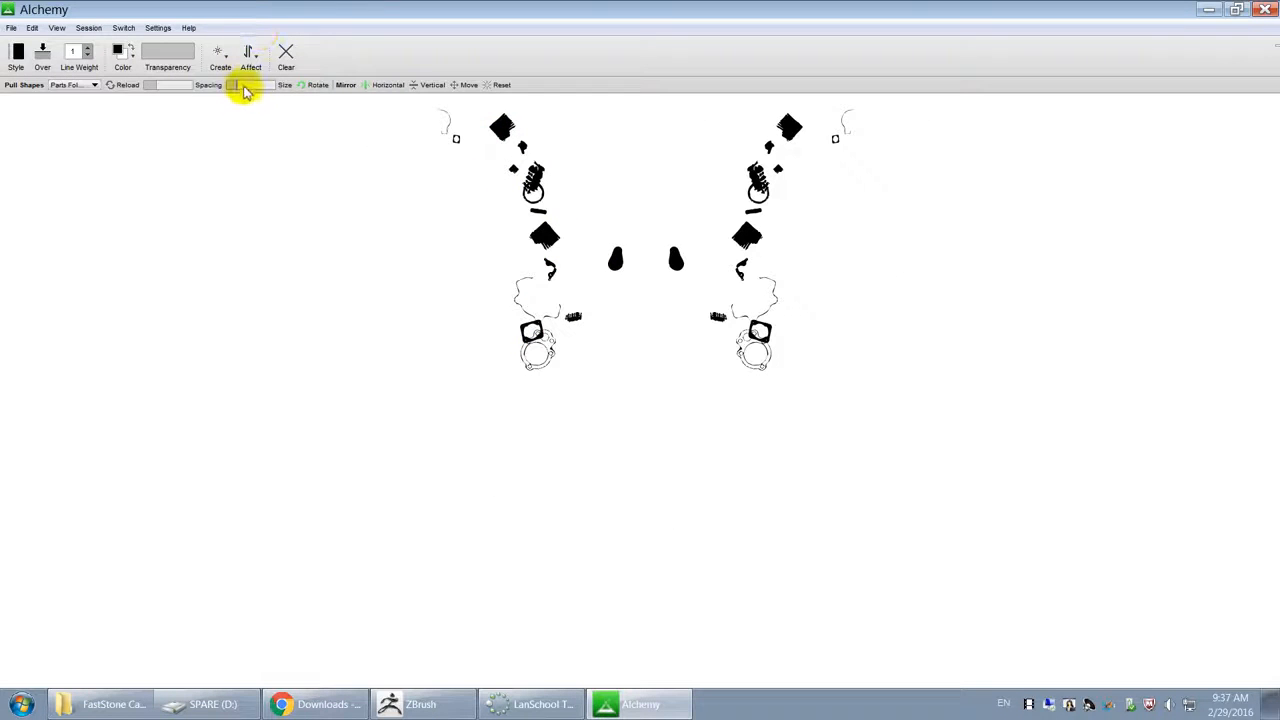
mouse_move(503, 125)
left_mouse_down()
mouse_move(566, 294)
mouse_move(617, 323)
mouse_move(589, 286)
mouse_move(603, 345)
mouse_move(529, 249)
mouse_move(577, 189)
mouse_move(600, 114)
mouse_move(540, 120)
mouse_move(649, 373)
mouse_move(543, 366)
left_mouse_up()
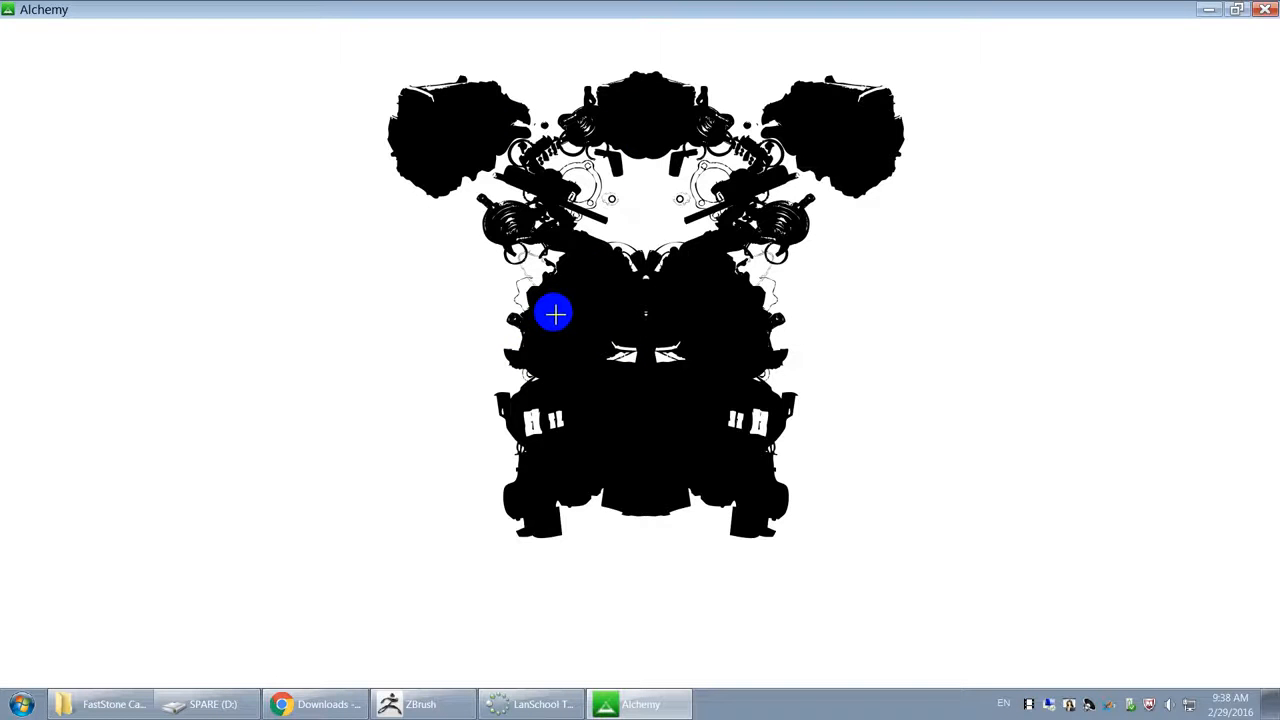
Step: Carve the torso with white parts and add black mechanical parts for round arms, a detailed base and large outer feet
mouse_move(620, 286)
left_mouse_down()
mouse_move(571, 268)
mouse_move(583, 228)
mouse_move(600, 308)
mouse_move(520, 322)
left_mouse_up()
left_click_drag(469, 203, 497, 227)
left_click_drag(522, 342, 512, 330)
mouse_move(512, 256)
left_mouse_down()
mouse_move(508, 294)
mouse_move(551, 337)
mouse_move(531, 311)
mouse_move(531, 339)
mouse_move(533, 309)
mouse_move(597, 400)
left_mouse_up()
mouse_move(681, 202)
left_mouse_down()
mouse_move(663, 194)
mouse_move(645, 362)
mouse_move(643, 194)
mouse_move(811, 431)
mouse_move(851, 517)
mouse_move(825, 533)
mouse_move(889, 543)
mouse_move(637, 543)
mouse_move(714, 546)
mouse_move(697, 581)
mouse_move(807, 570)
mouse_move(870, 543)
mouse_move(795, 518)
left_mouse_up()
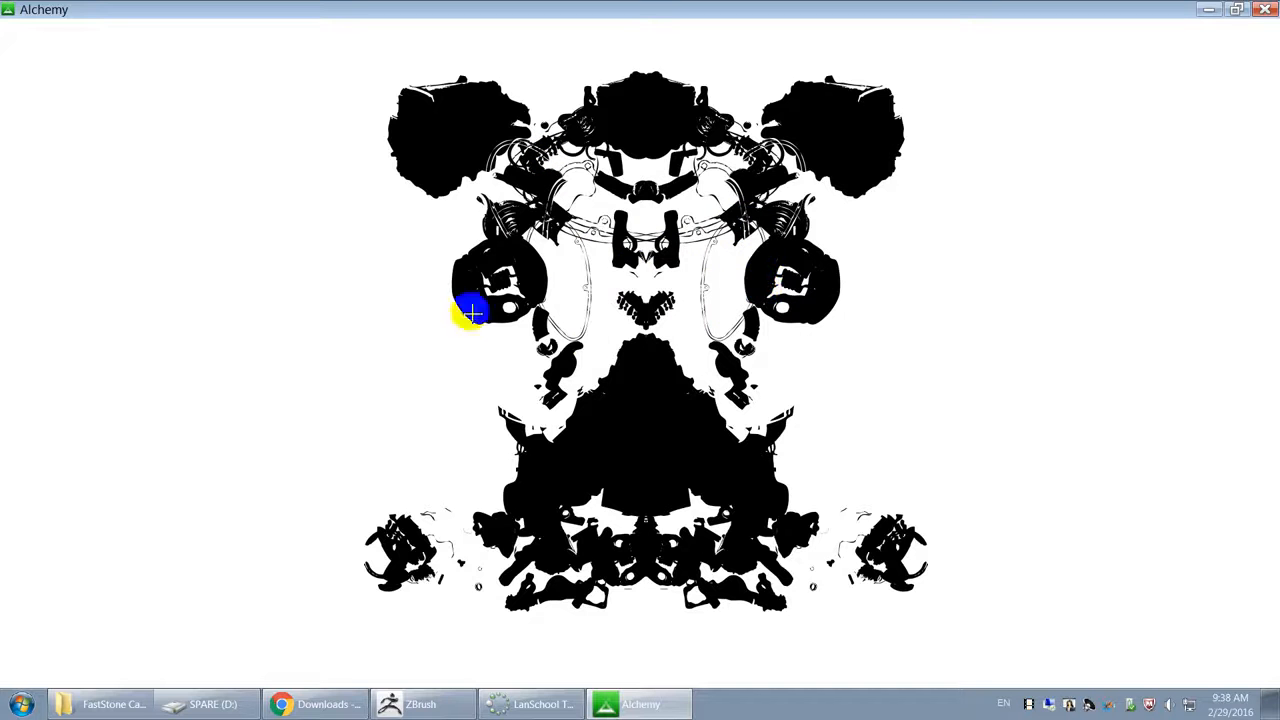
mouse_move(638, 434)
left_mouse_down()
mouse_move(686, 434)
mouse_move(691, 451)
mouse_move(800, 520)
mouse_move(794, 591)
mouse_move(717, 606)
mouse_move(966, 582)
left_mouse_up()
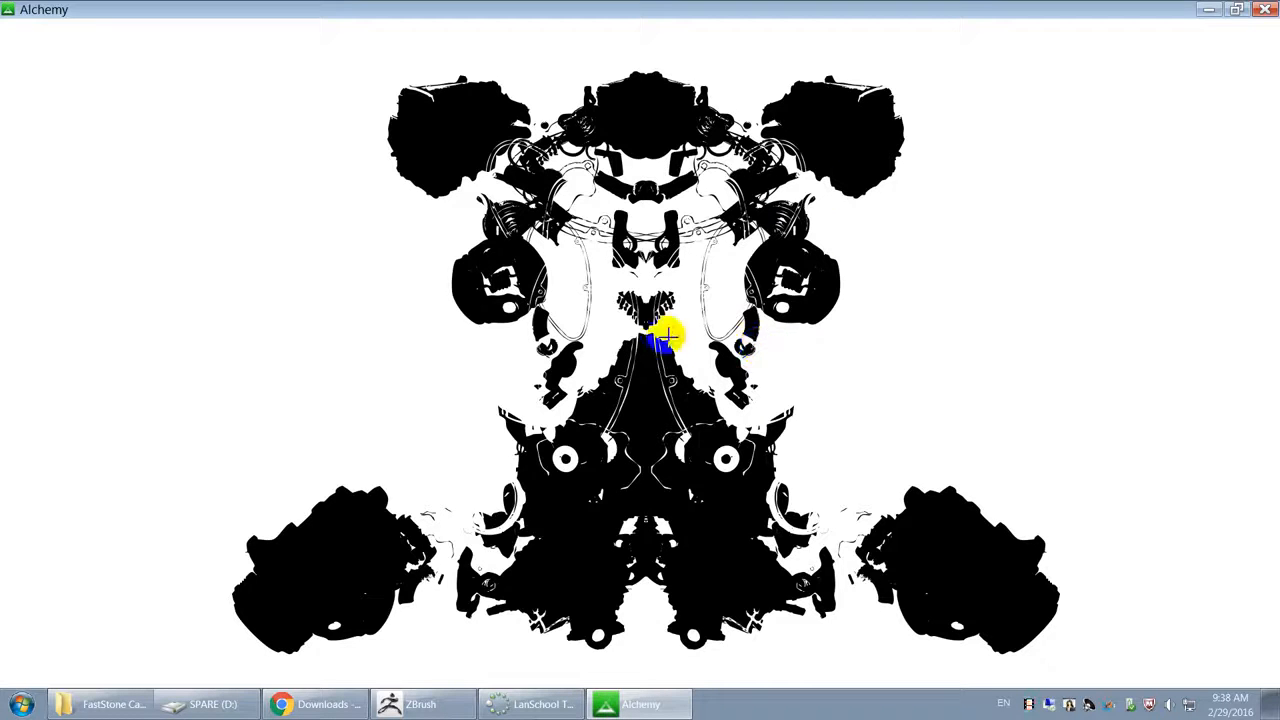
Step: Switch Pull Shapes to the Bones Folder and stamp mirrored bones as outstretched arms and details around the robot silhouette
mouse_move(150, 52)
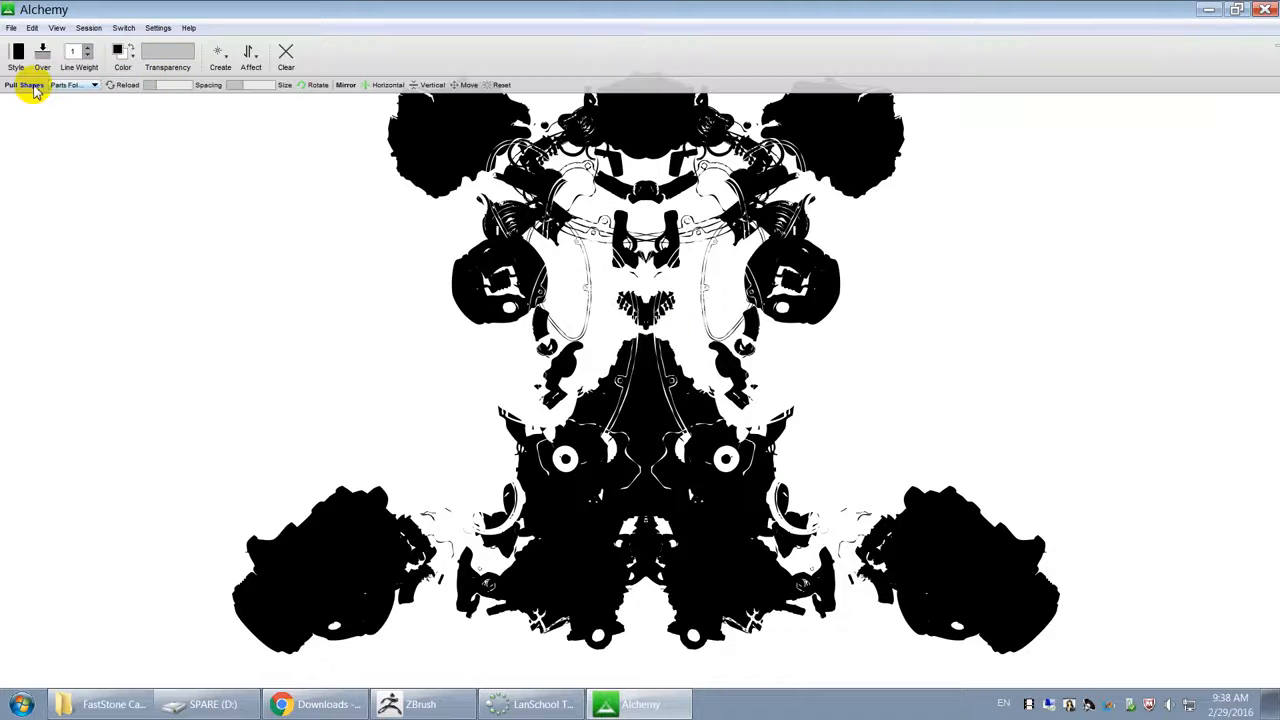
left_click(91, 85)
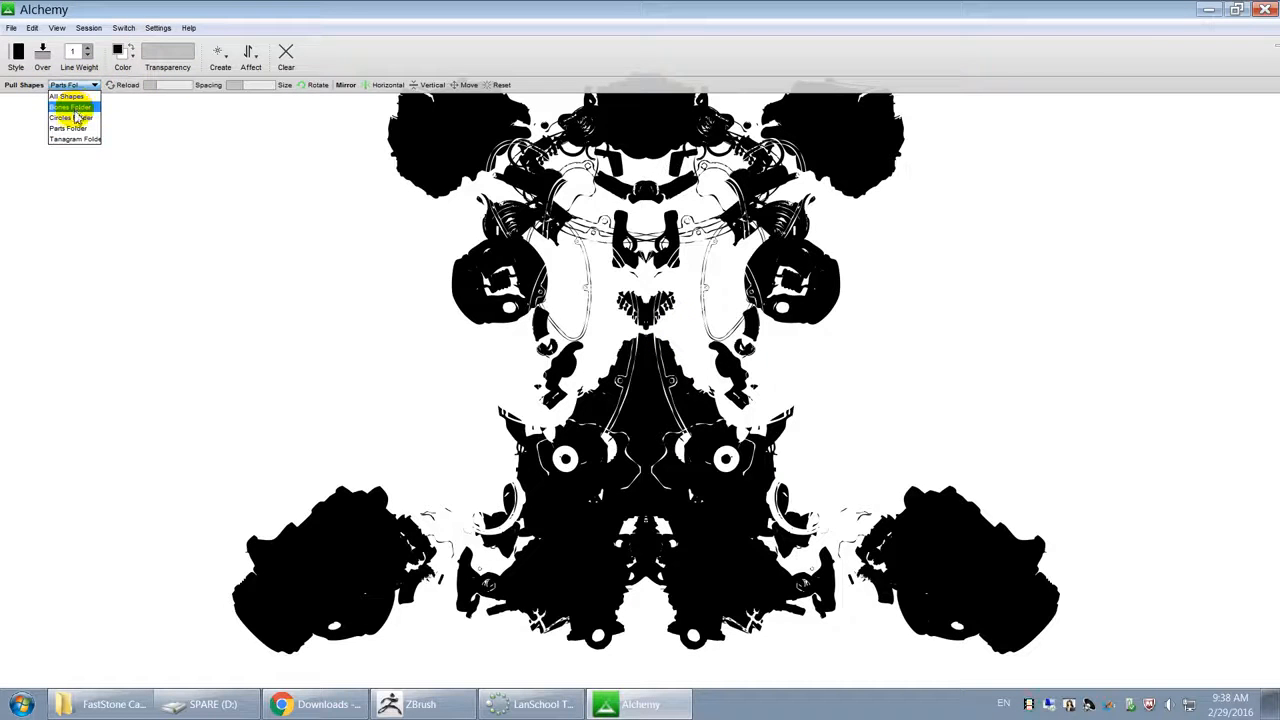
left_click(73, 109)
left_click(531, 246)
mouse_move(317, 286)
left_mouse_down()
mouse_move(596, 460)
mouse_move(380, 286)
left_mouse_up()
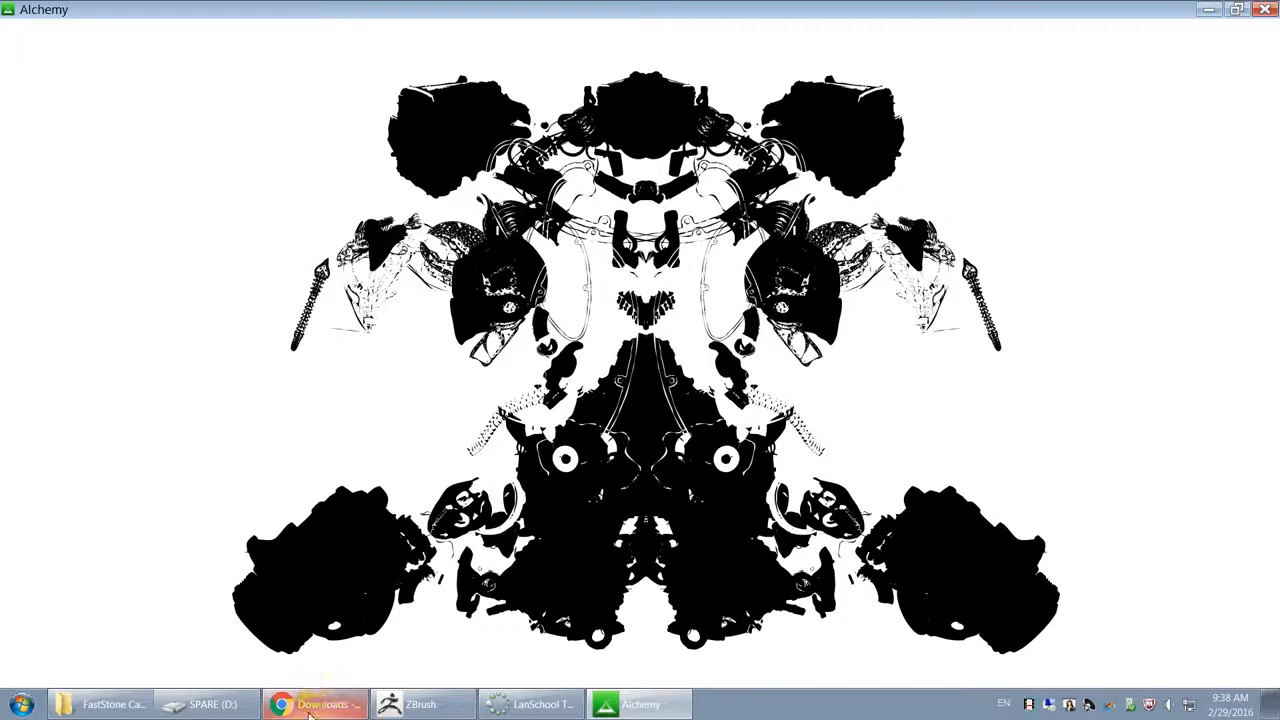
Step: Find and launch Adobe Illustrator CC 2015
left_click(22, 704)
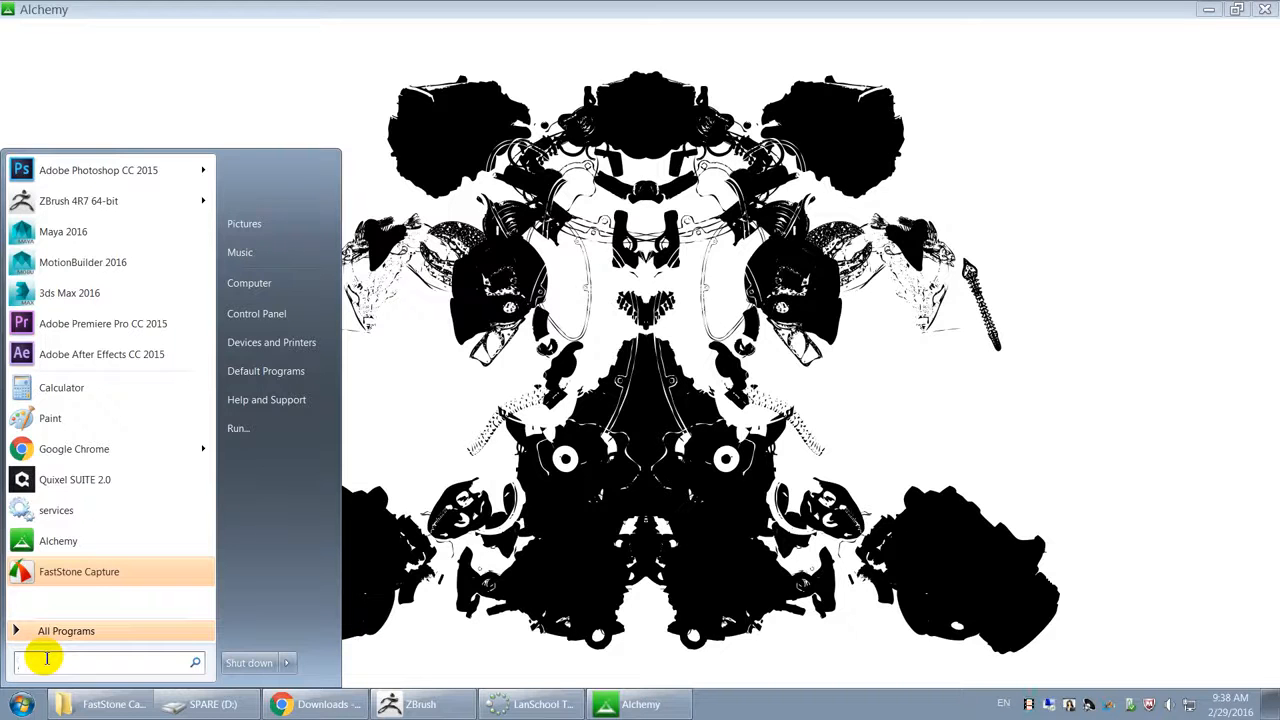
type("illust")
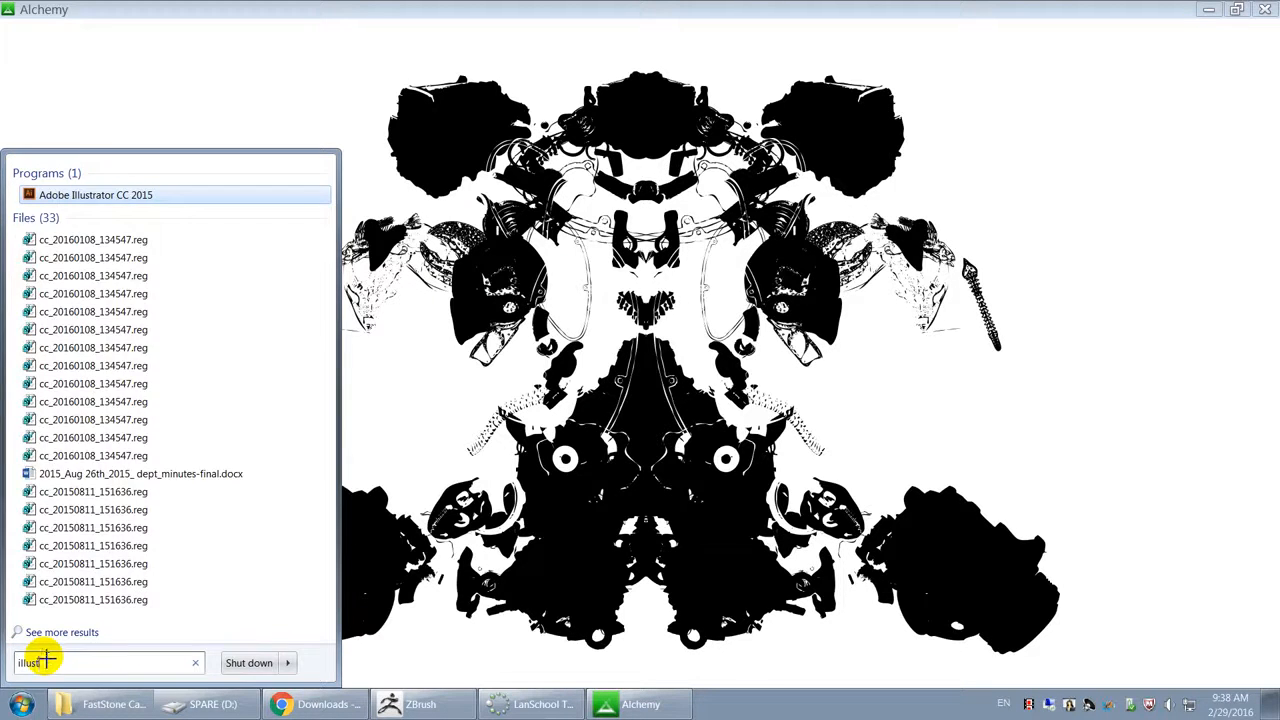
key("Return")
Step: Show the desktop and browse to the shapes folder inside Alchemy 008 on drive C, checking the Bones subfolder
right_click(290, 543)
key("super+d")
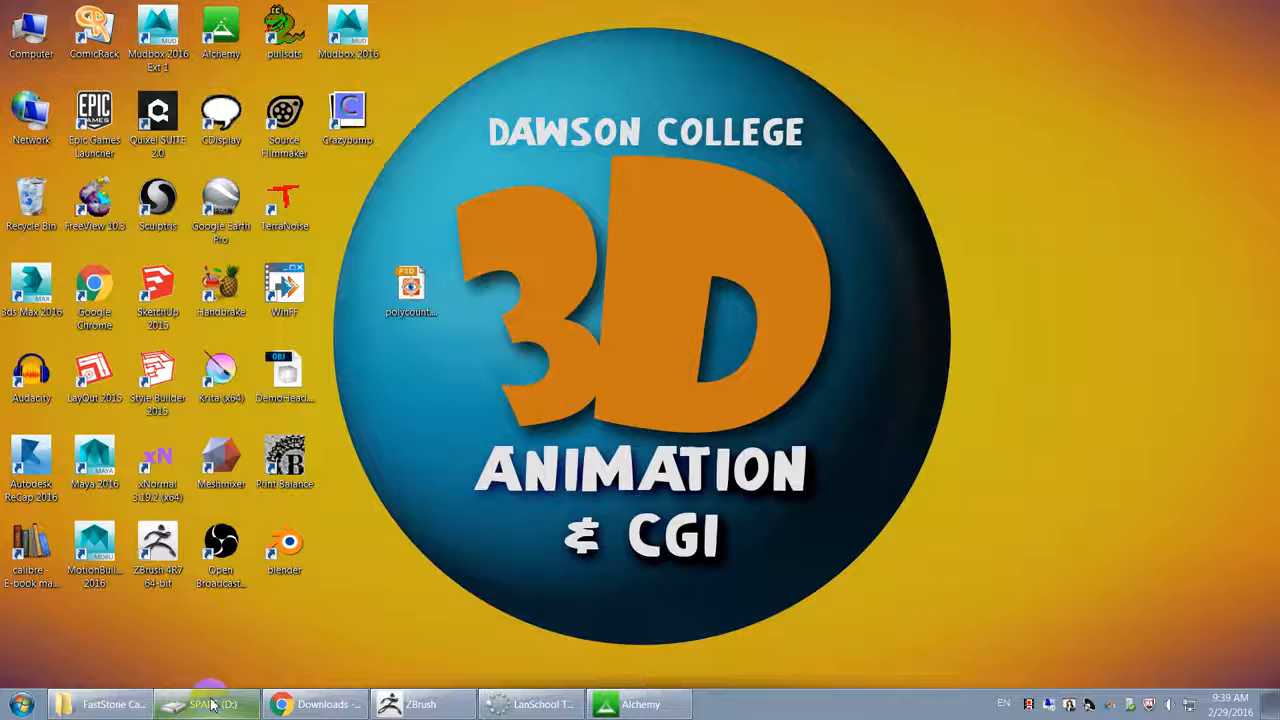
double_click(32, 38)
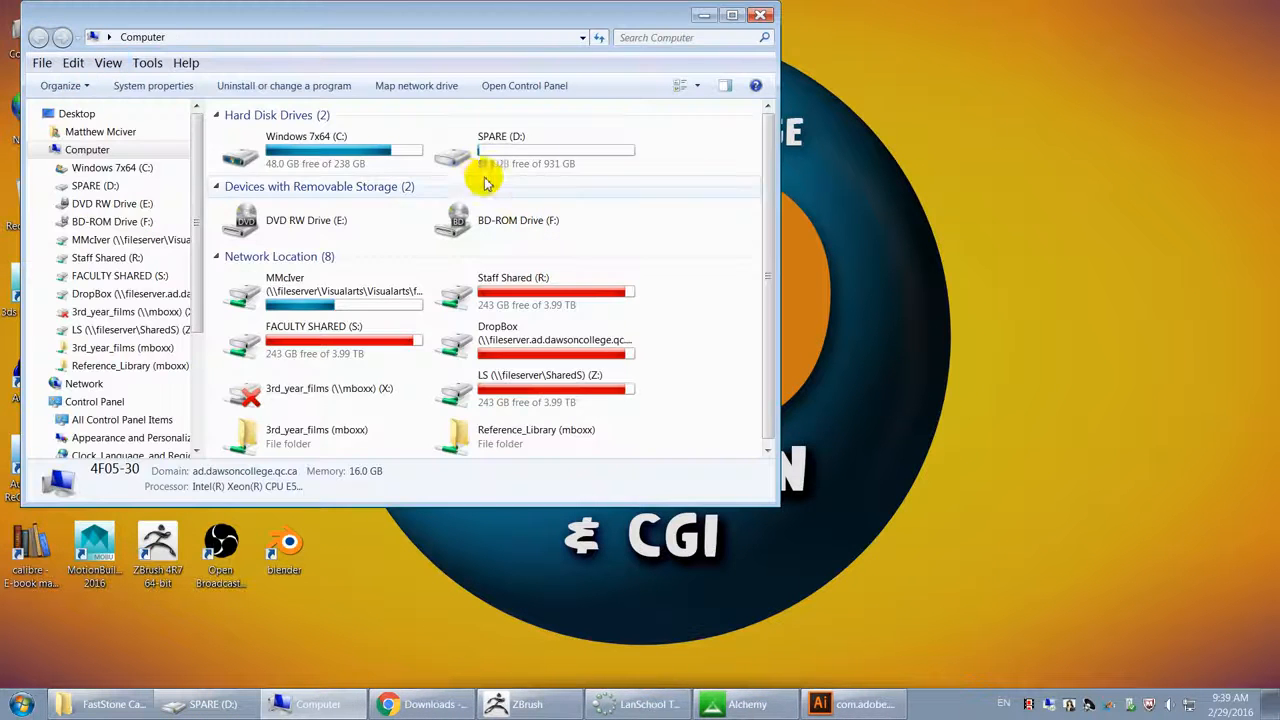
double_click(355, 150)
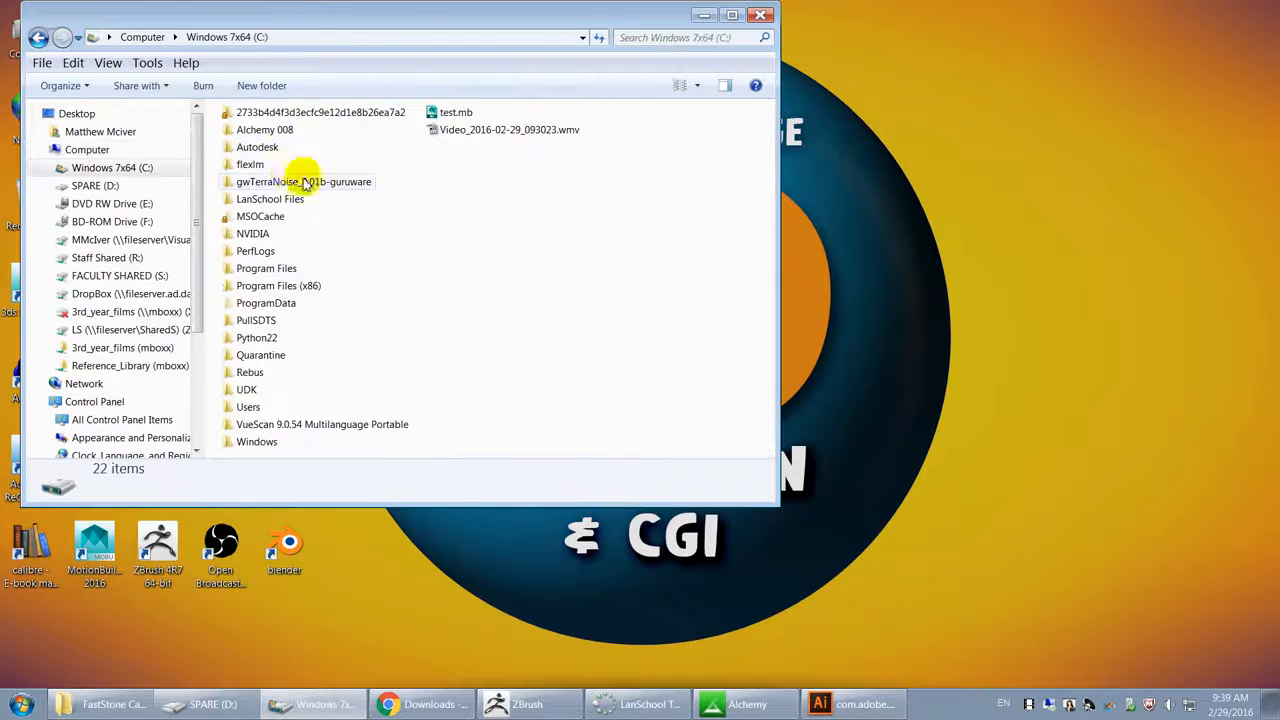
left_click(276, 129)
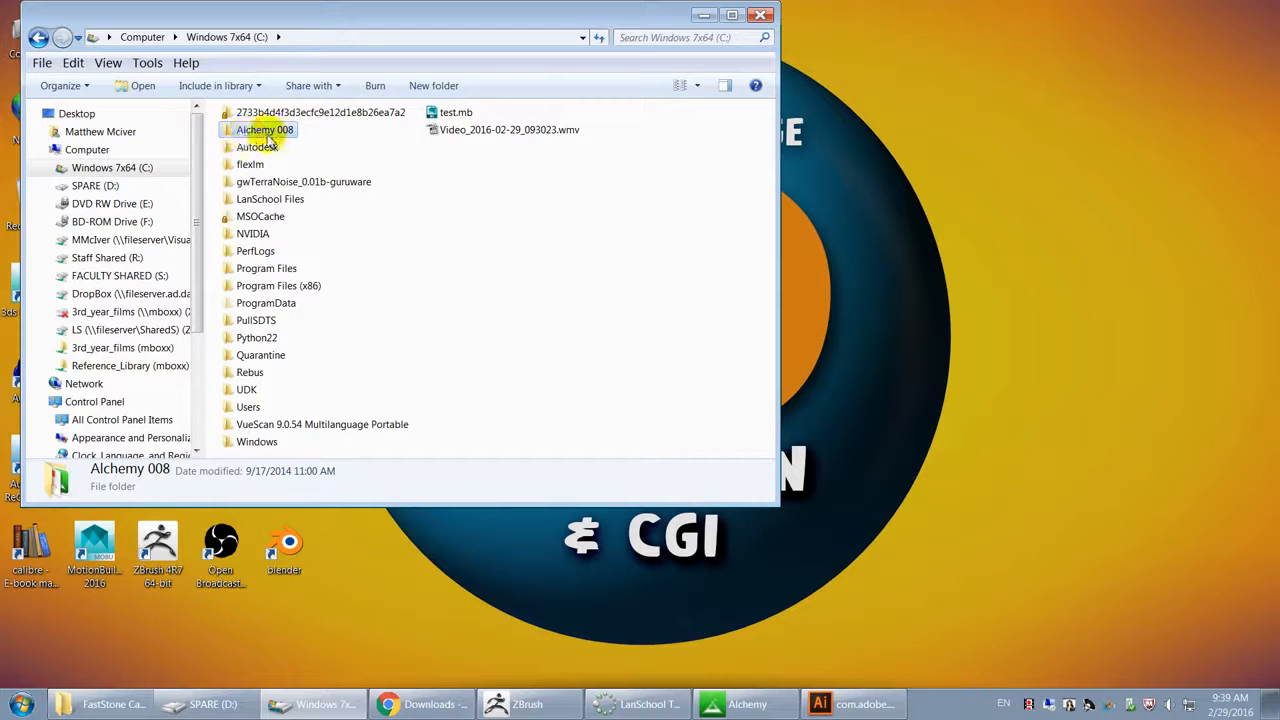
double_click(268, 135)
double_click(251, 148)
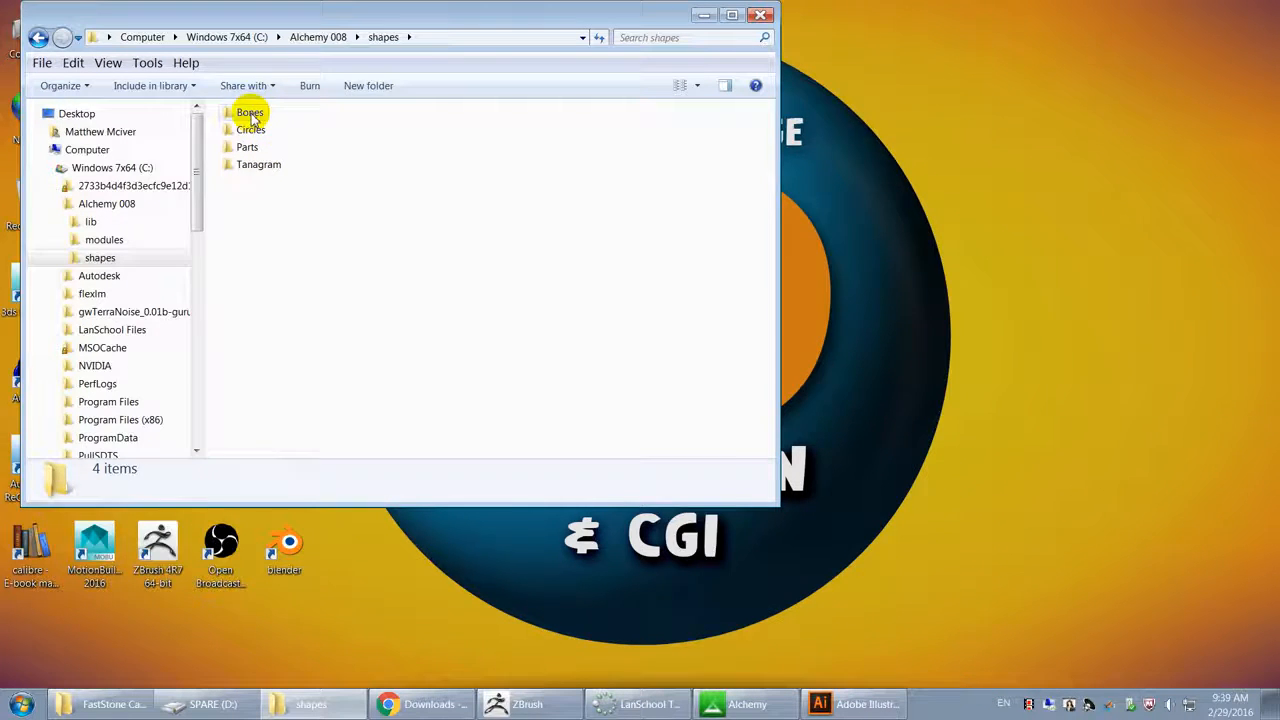
double_click(251, 113)
left_click(383, 37)
Step: Create a new folder named Organics in Alchemy's shapes folder and open it
right_click(249, 196)
mouse_move(327, 392)
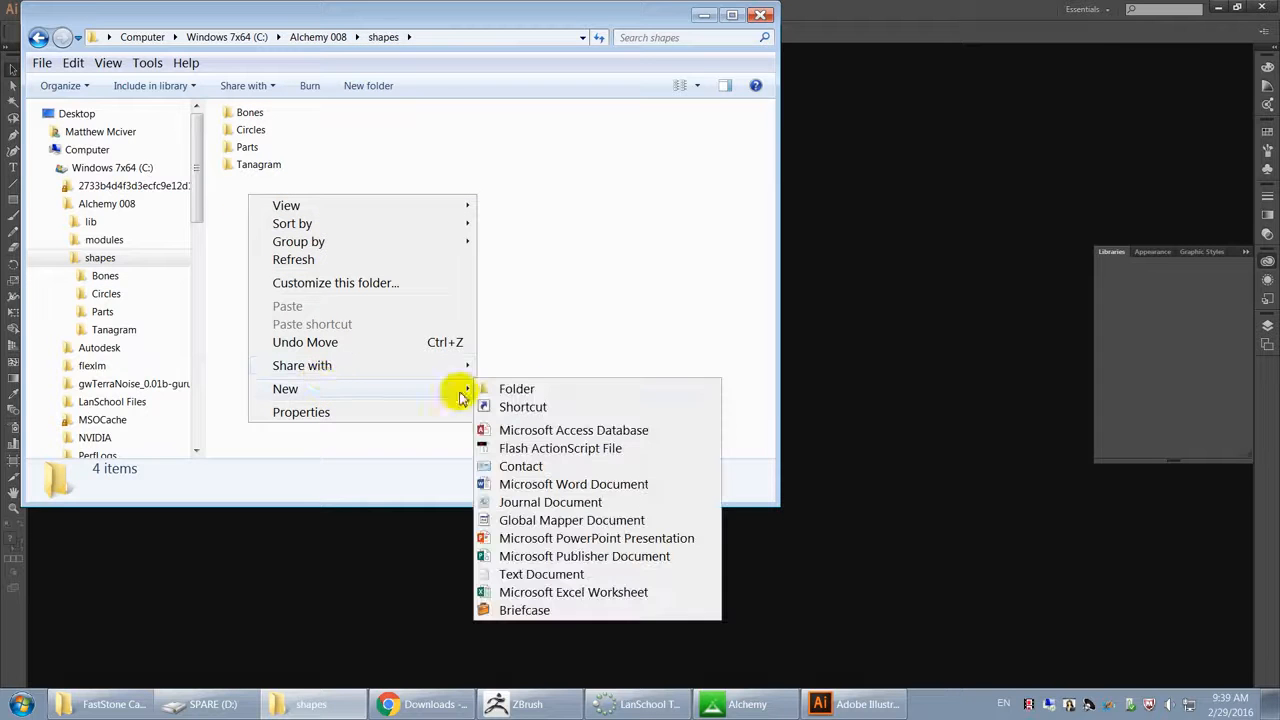
left_click(528, 396)
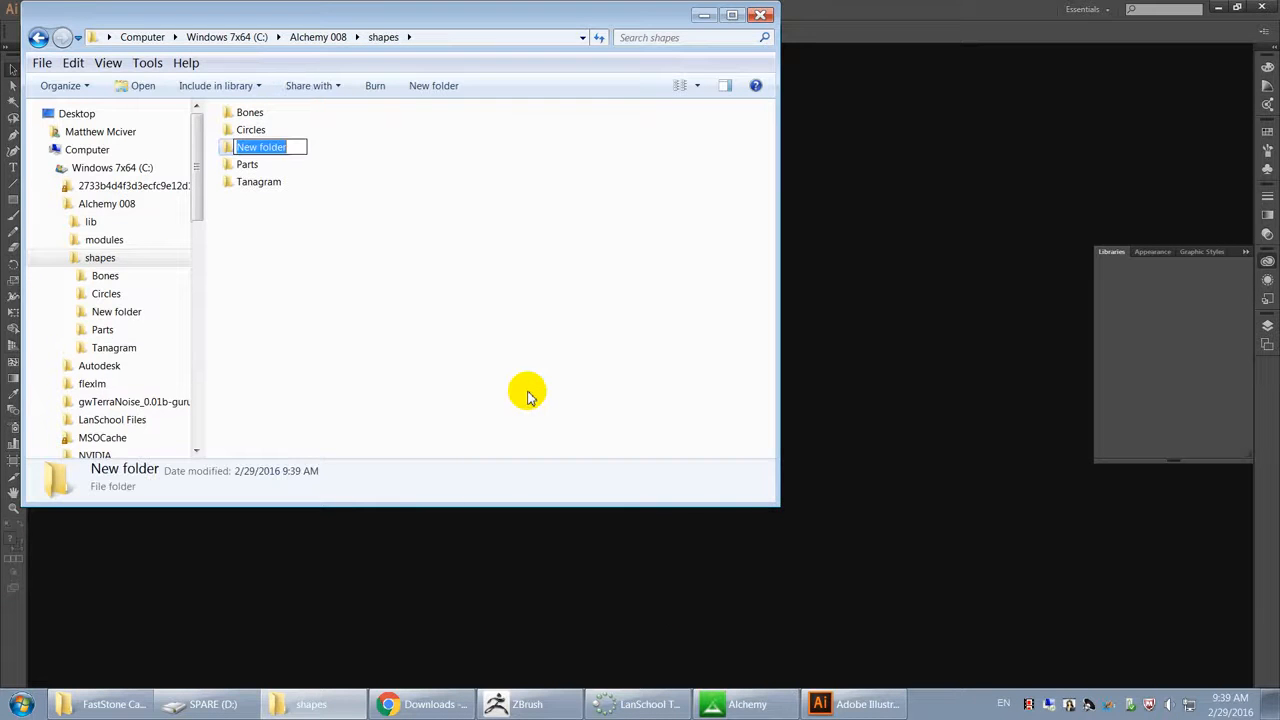
type("Organic")
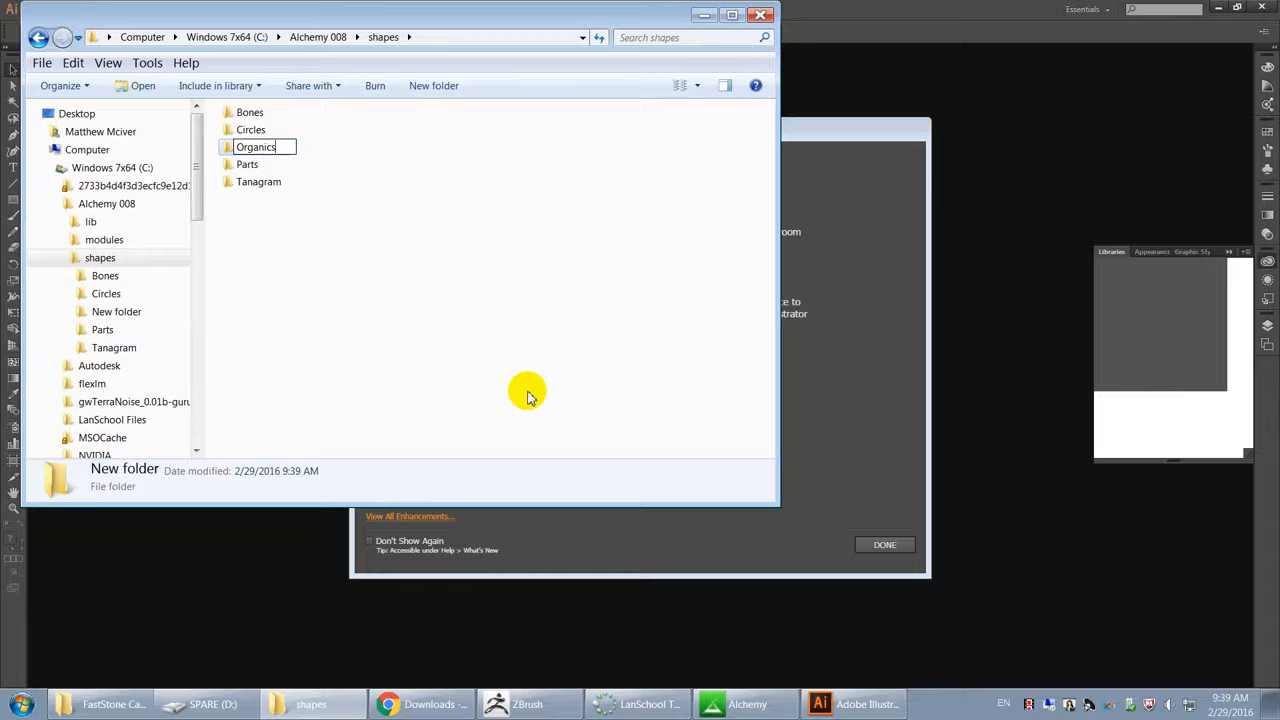
type("s")
key("Return")
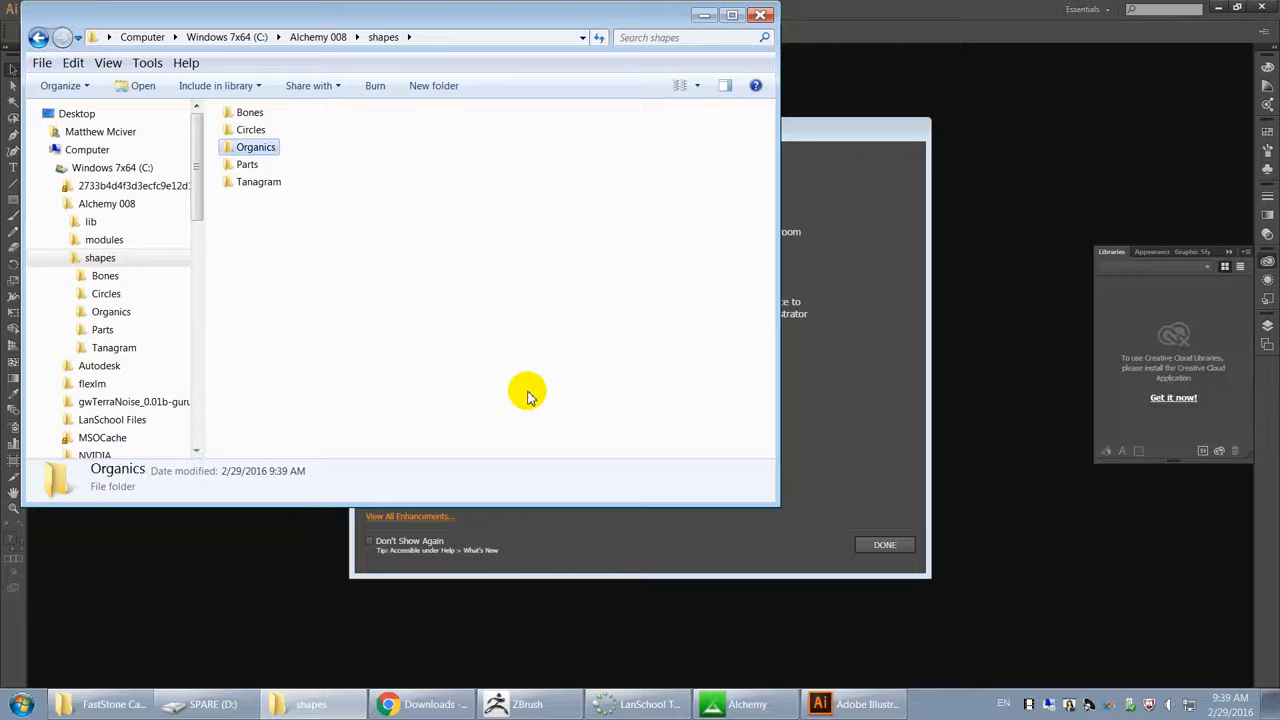
double_click(256, 148)
Step: Dismiss Illustrator's What's New window and switch to Chrome to search Google Images for "insect legs"
left_click(790, 548)
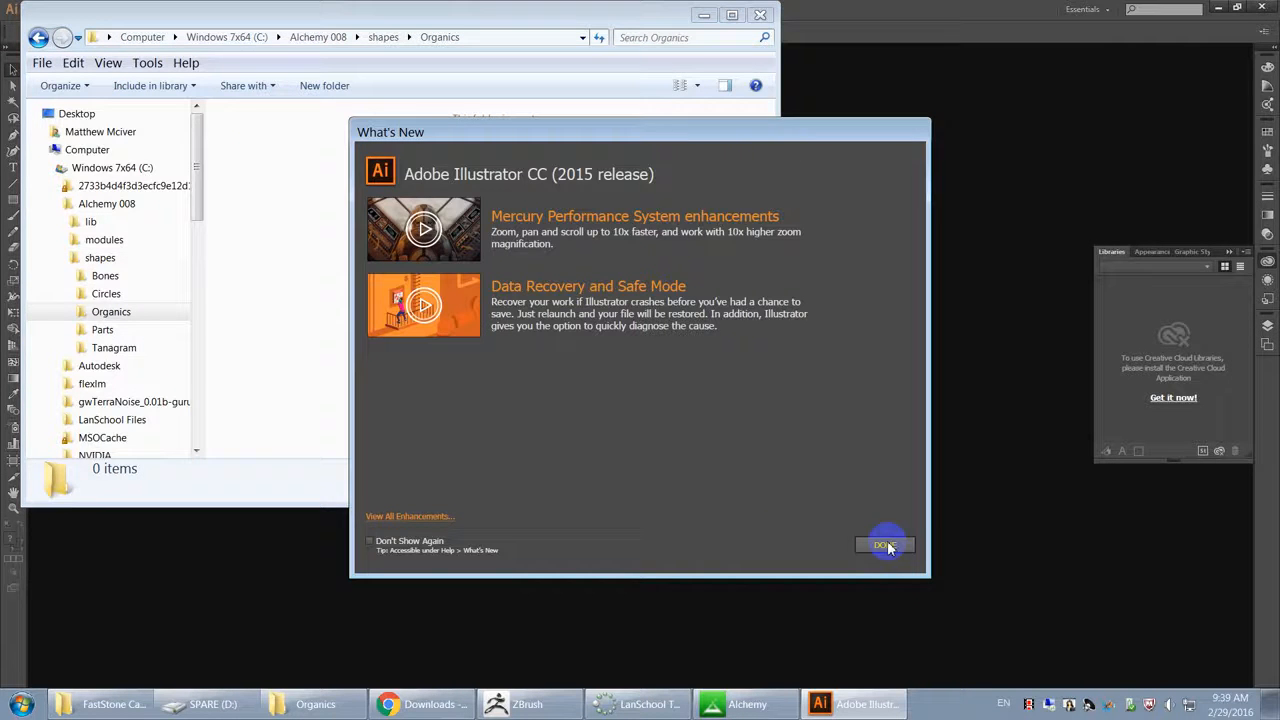
left_click(886, 546)
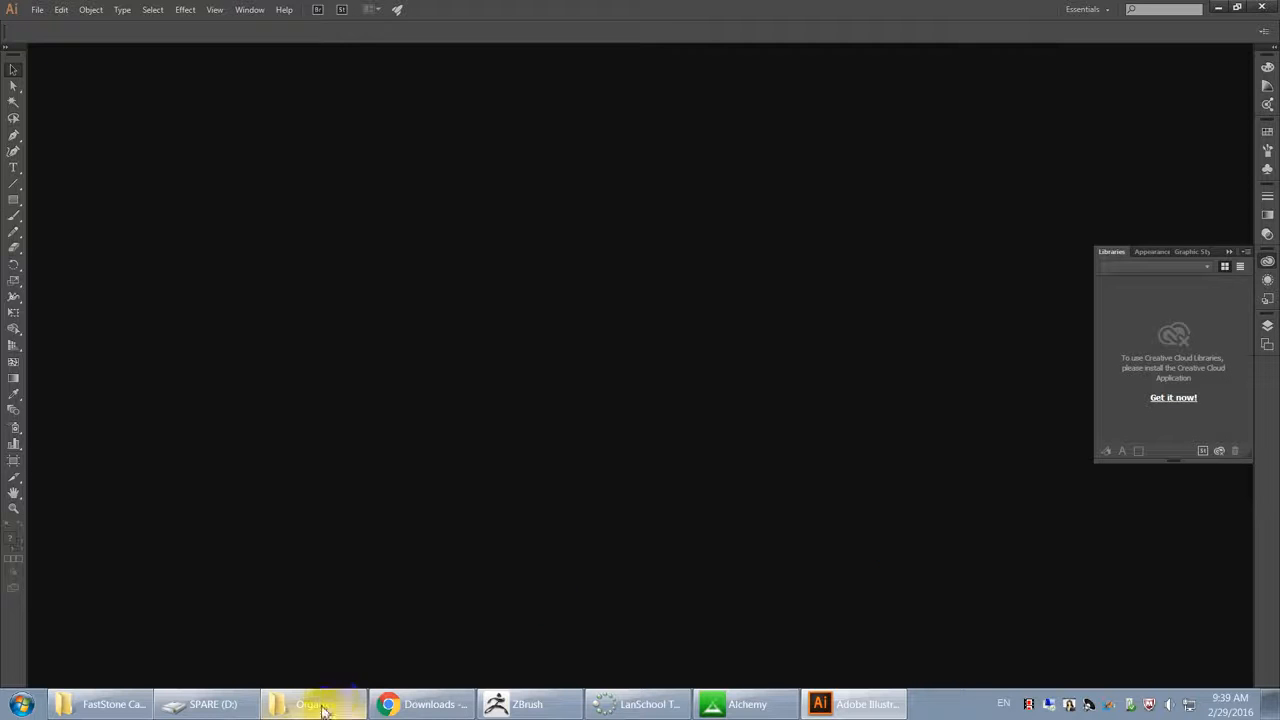
left_click(422, 705)
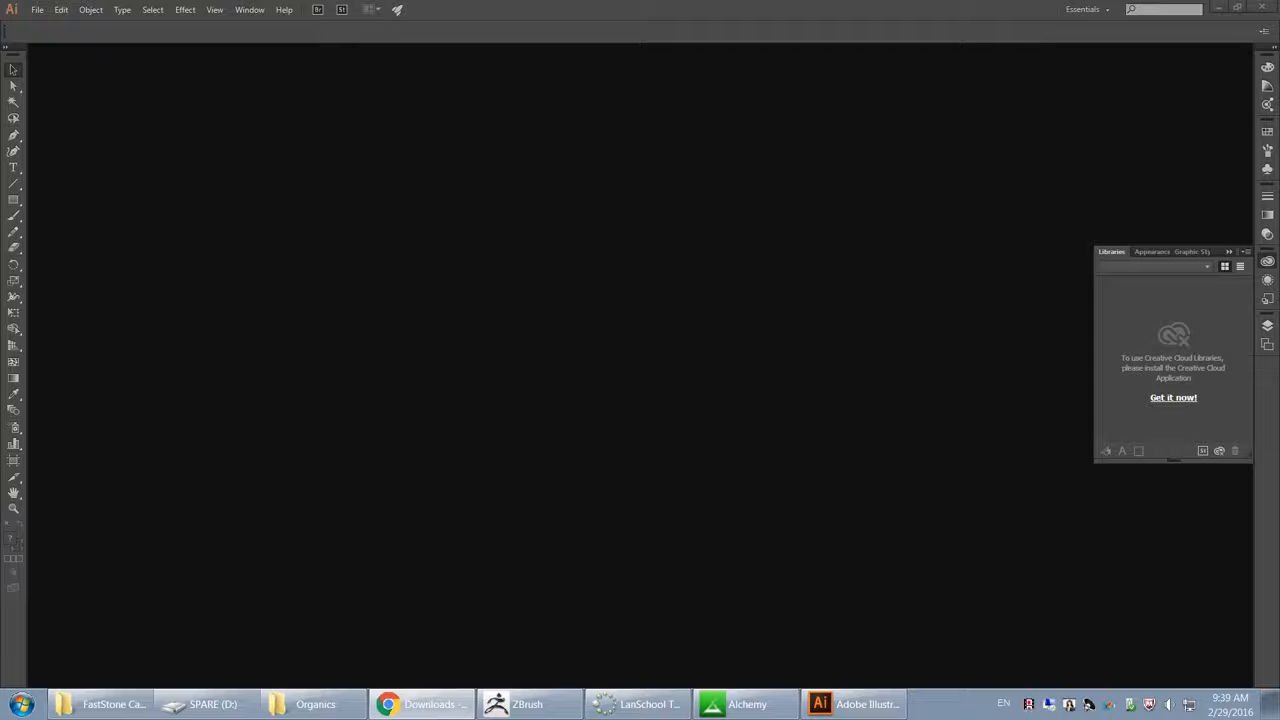
left_click_drag(1276, 152, 459, 187)
left_click(135, 99)
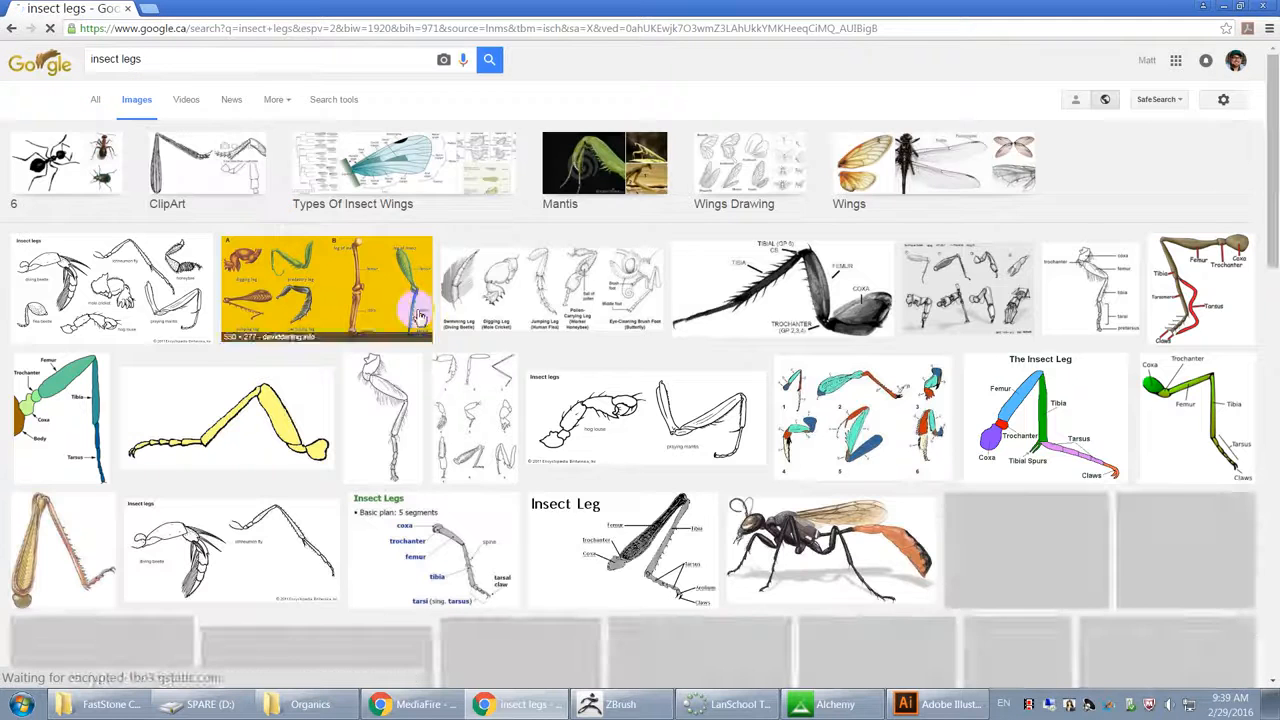
Step: Examine the insect leg image results for clear, isolated legs suitable as source shapes
scroll(843, 283, "down", 2)
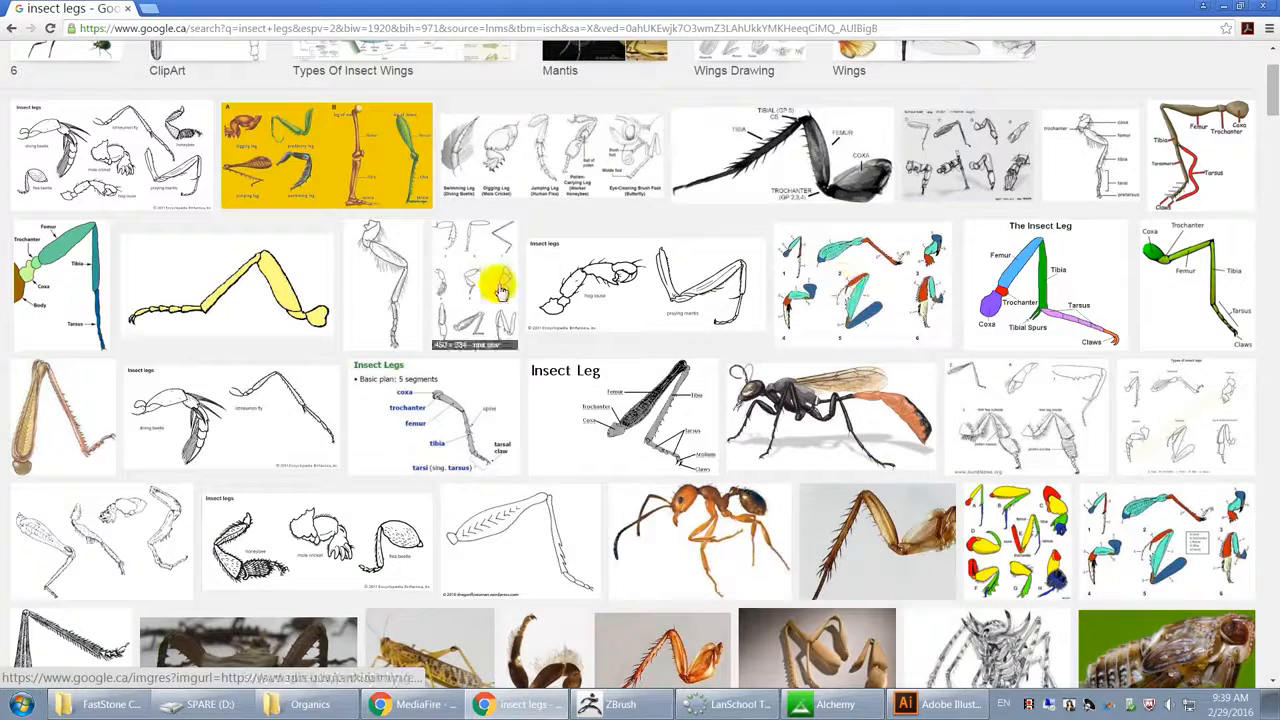
left_click(390, 168)
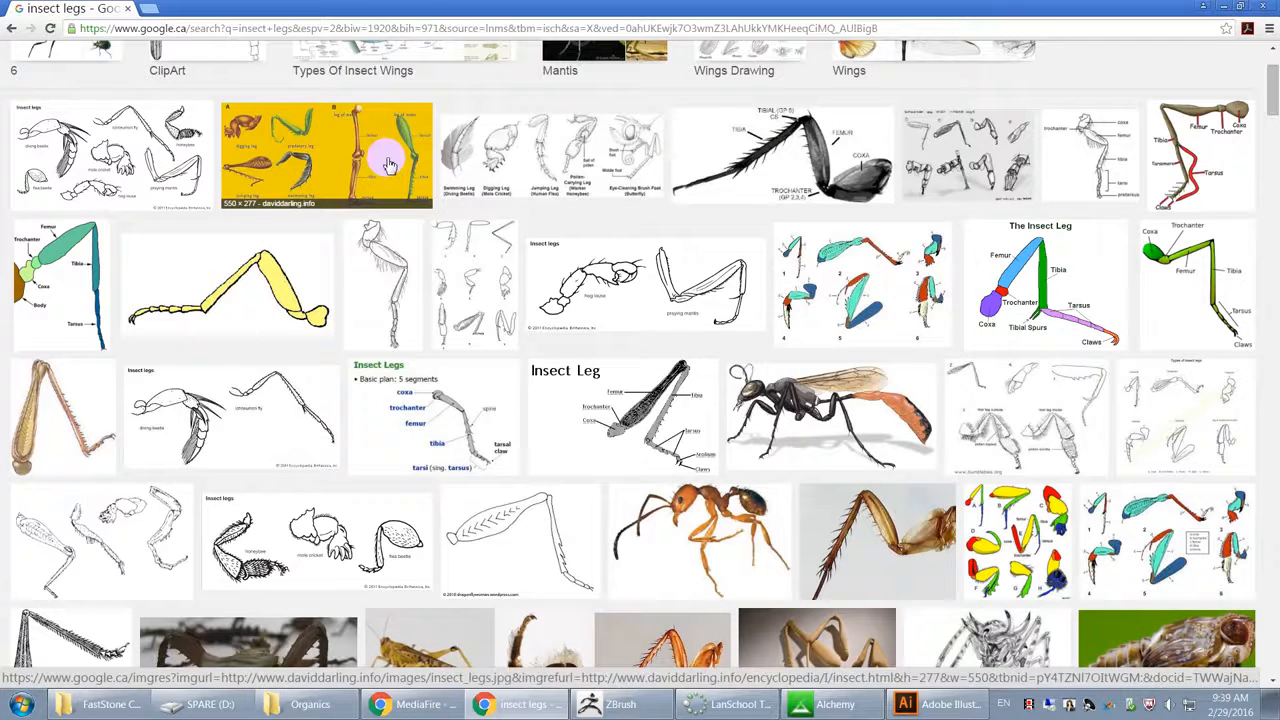
scroll(390, 165, "up", 1)
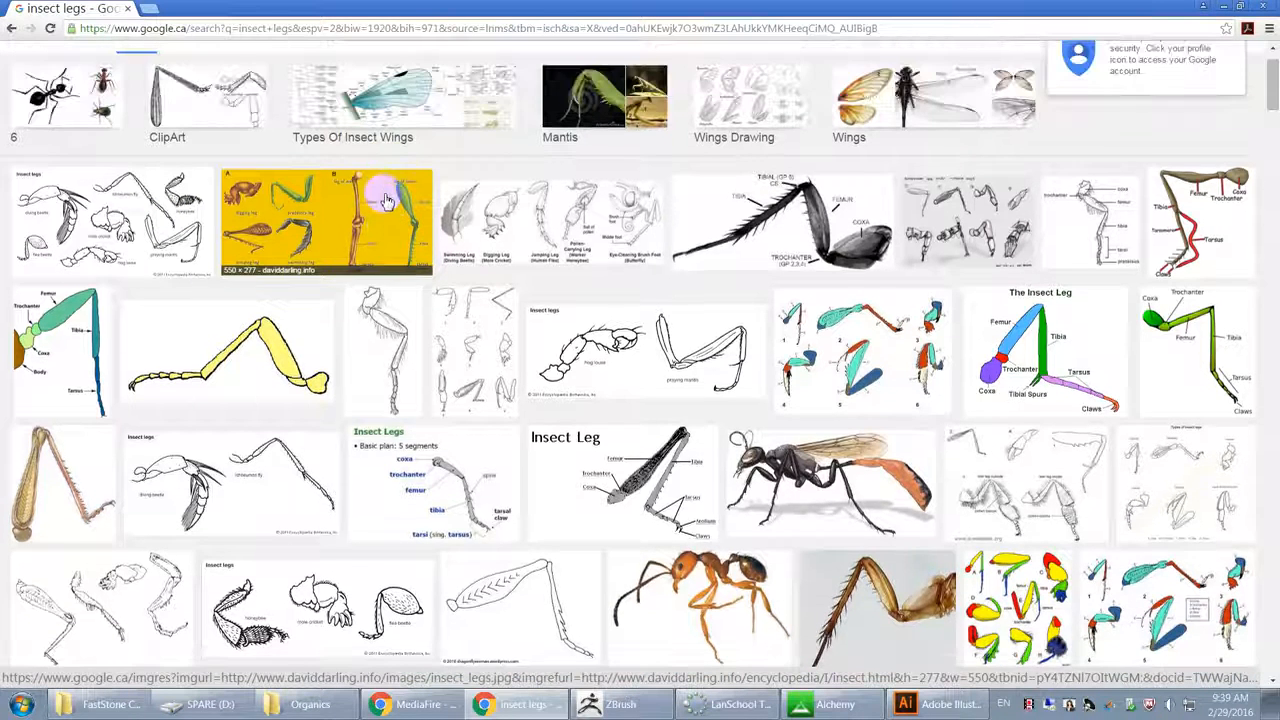
scroll(534, 214, "down", 10)
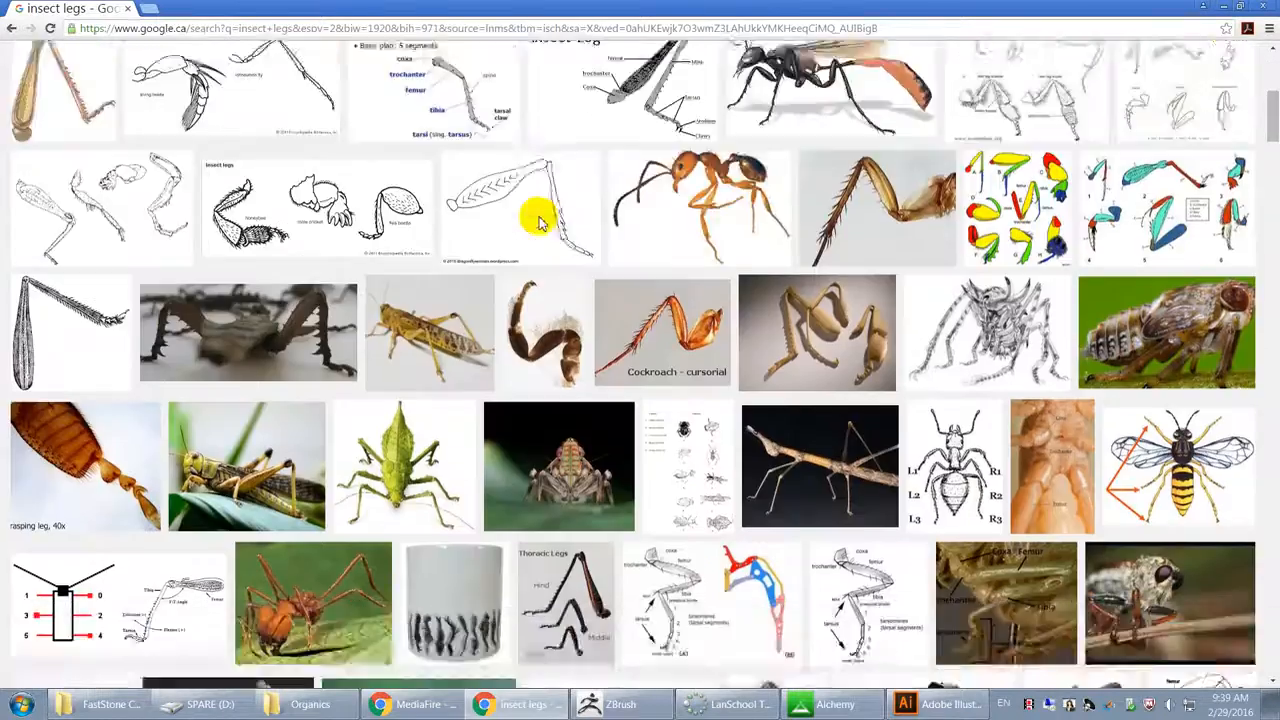
scroll(543, 222, "down", 2)
scroll(543, 222, "down", 12)
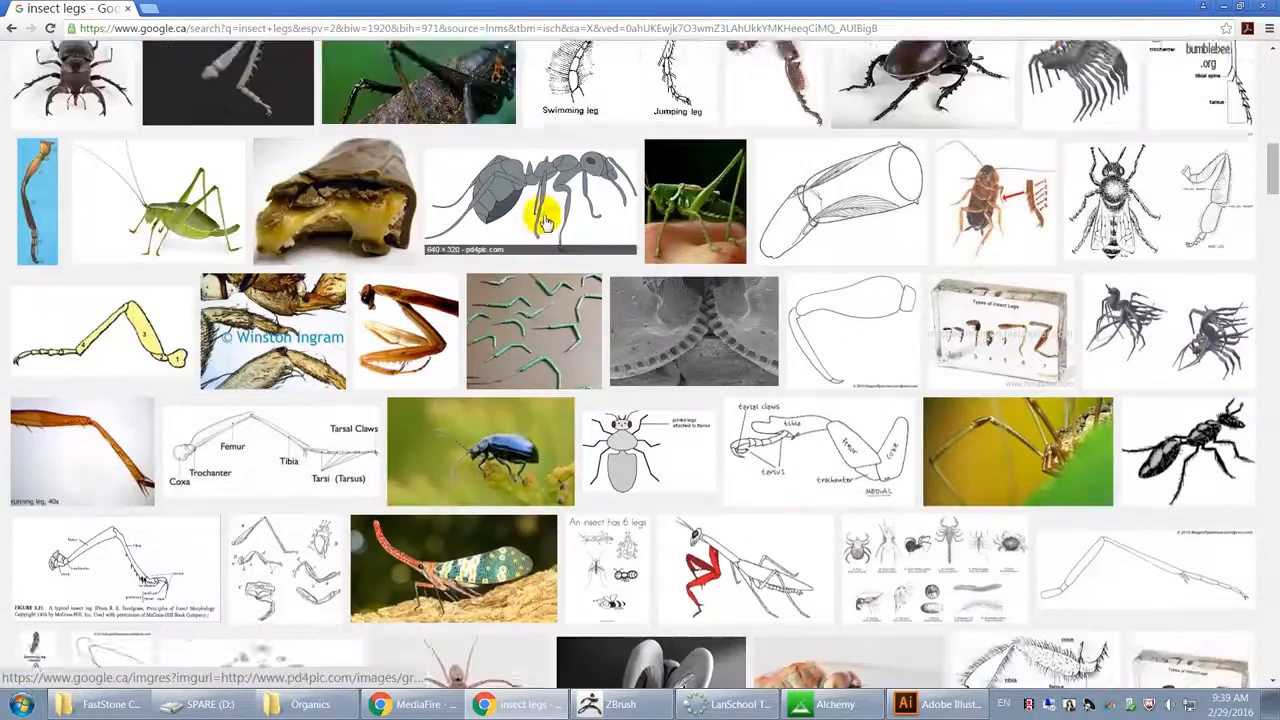
scroll(662, 313, "down", 10)
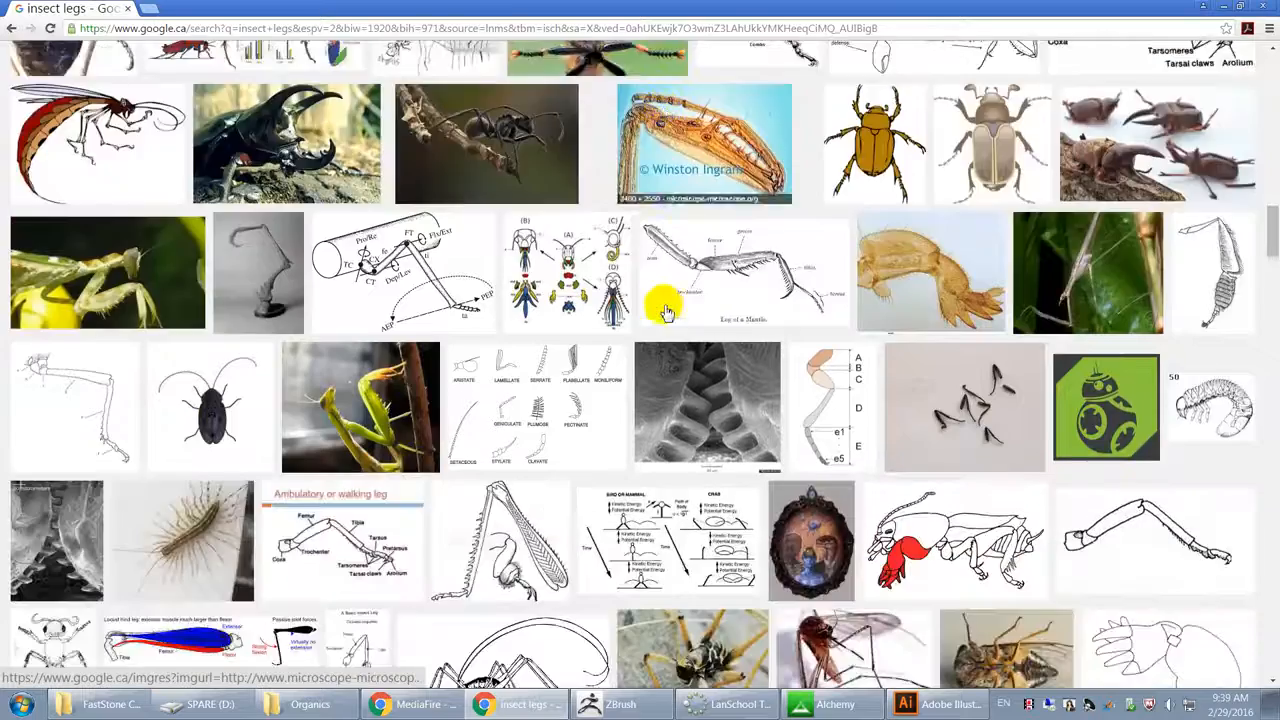
scroll(672, 303, "down", 12)
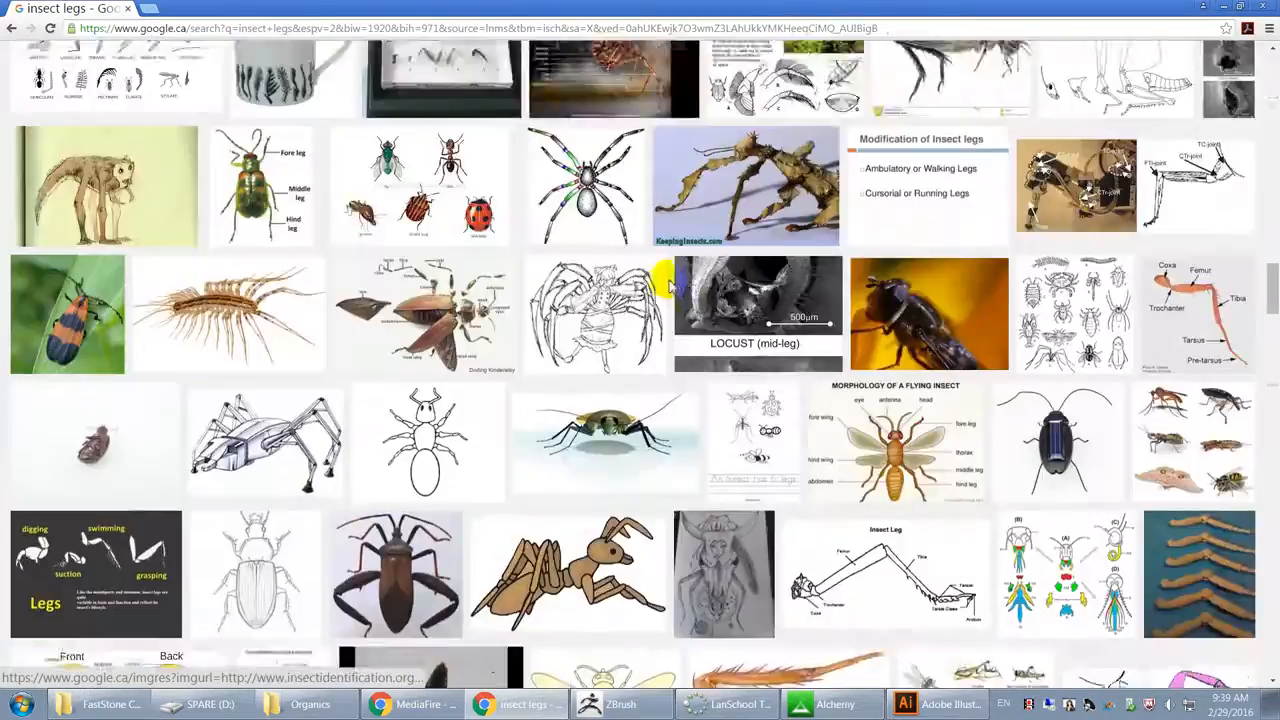
scroll(670, 287, "down", 10)
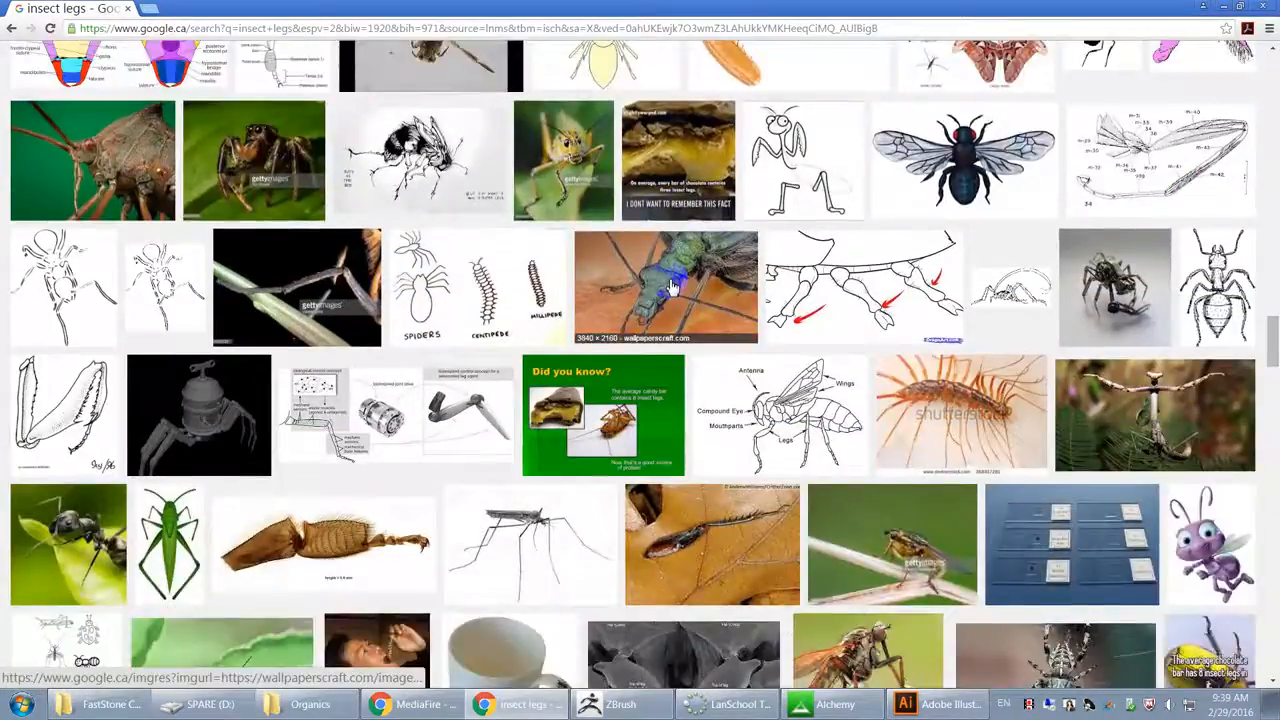
scroll(652, 256, "down", 12)
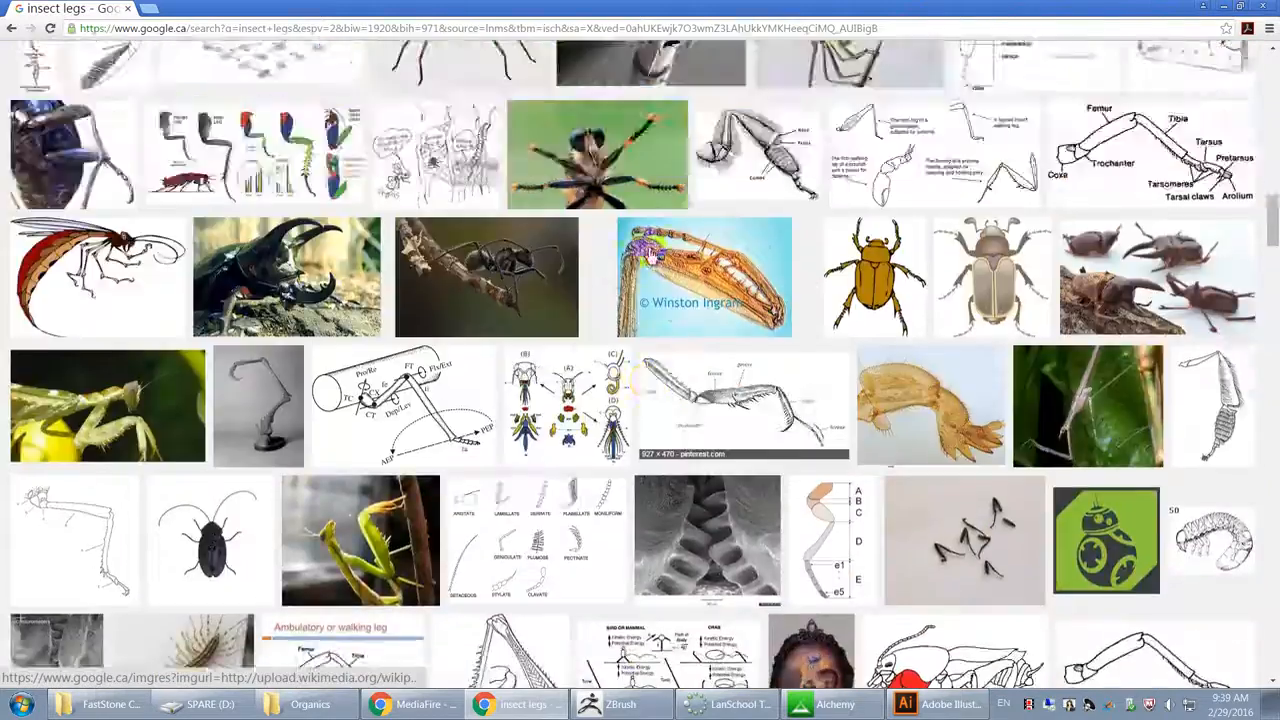
scroll(640, 248, "up", 5)
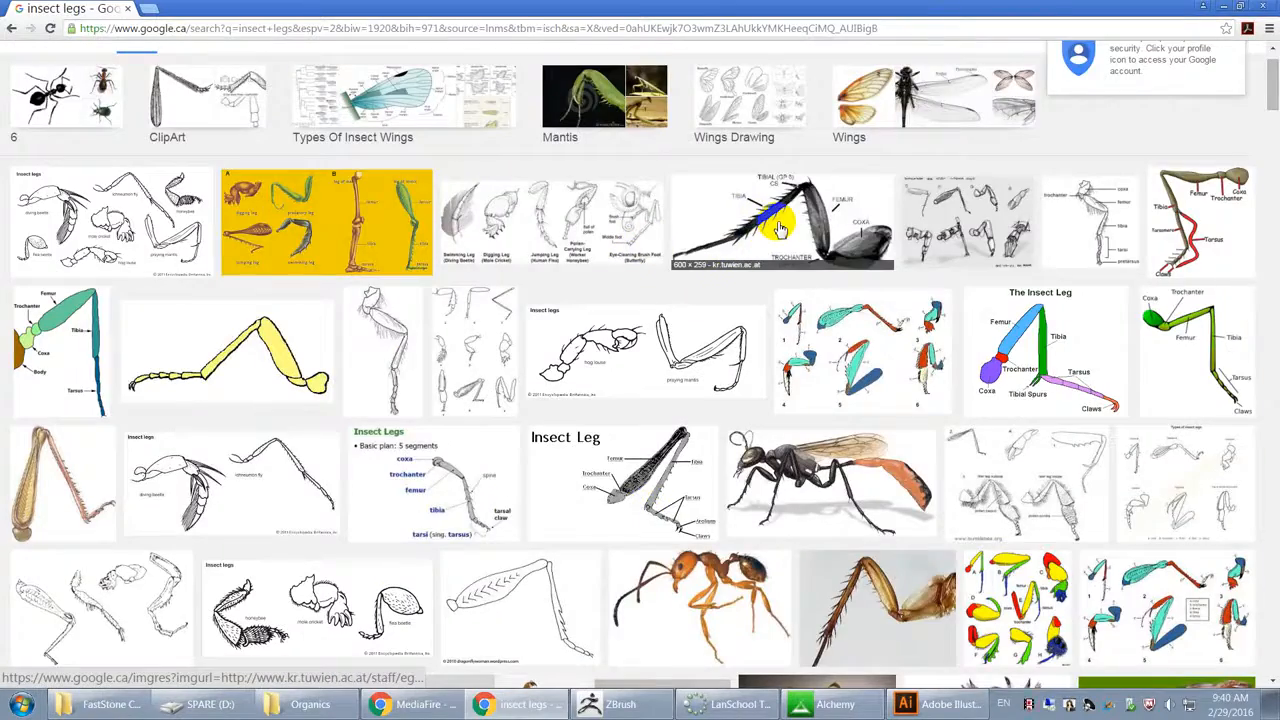
Step: Open the yellow segmented insect leg at full size and copy the image
left_click(213, 315)
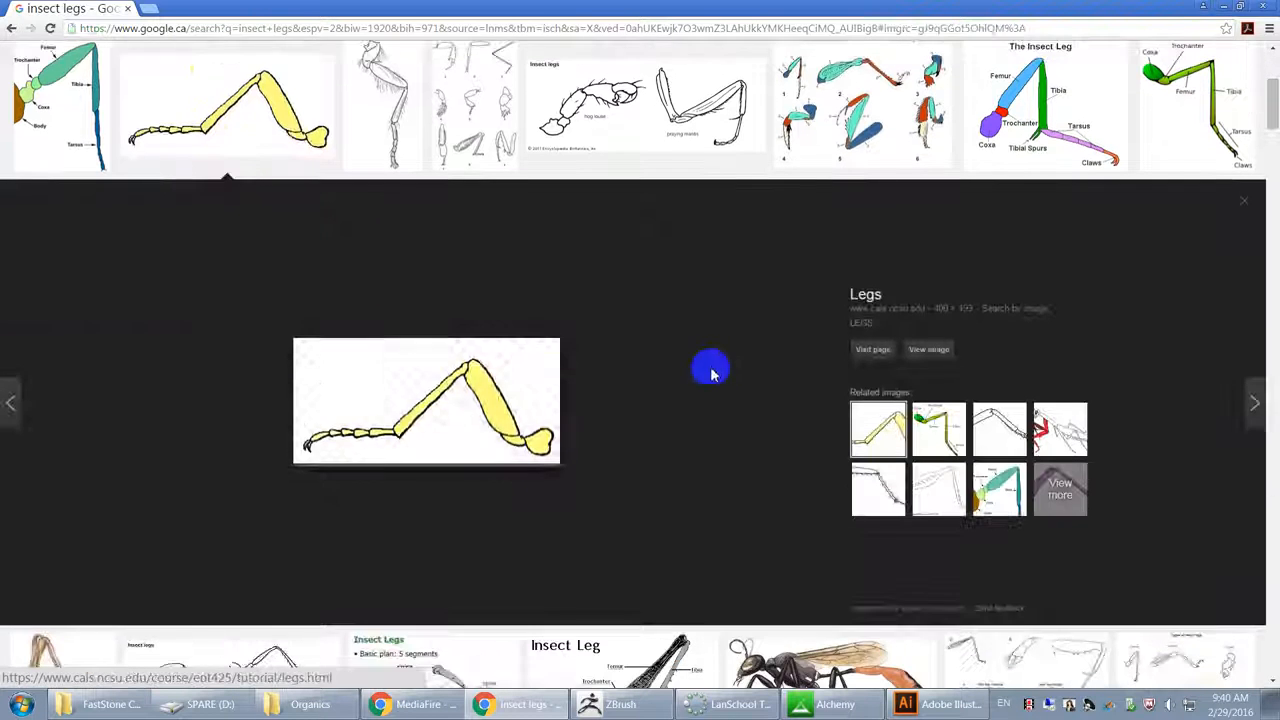
left_click(929, 349)
right_click(193, 122)
left_click(234, 176)
Step: Launch Adobe Photoshop CC 2015 and bring its window to the front
left_click(22, 704)
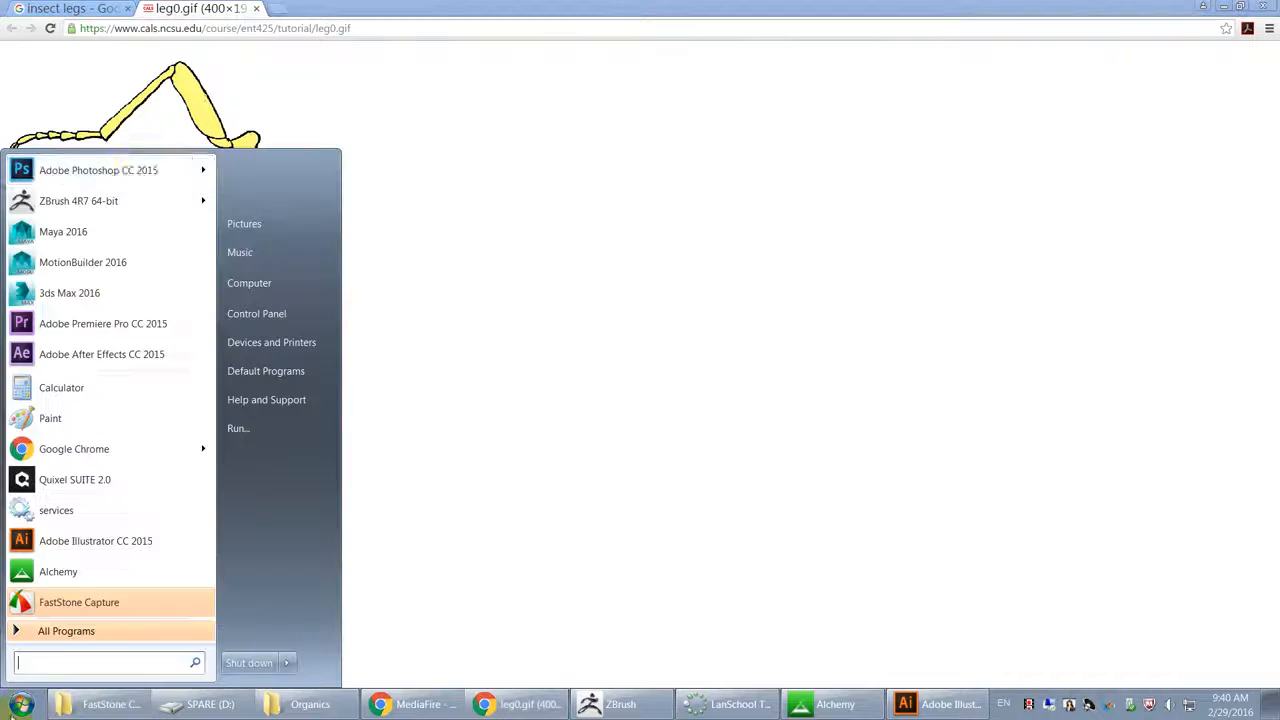
left_click(120, 170)
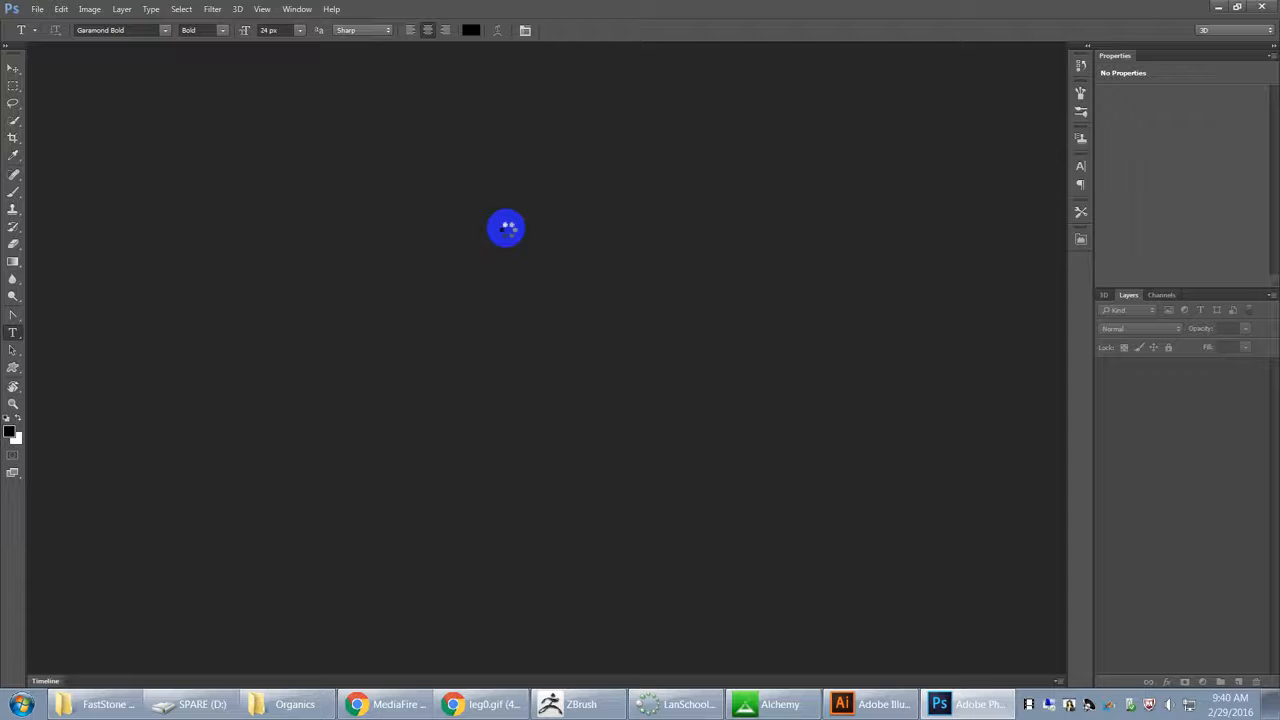
left_click(930, 705)
left_click(945, 705)
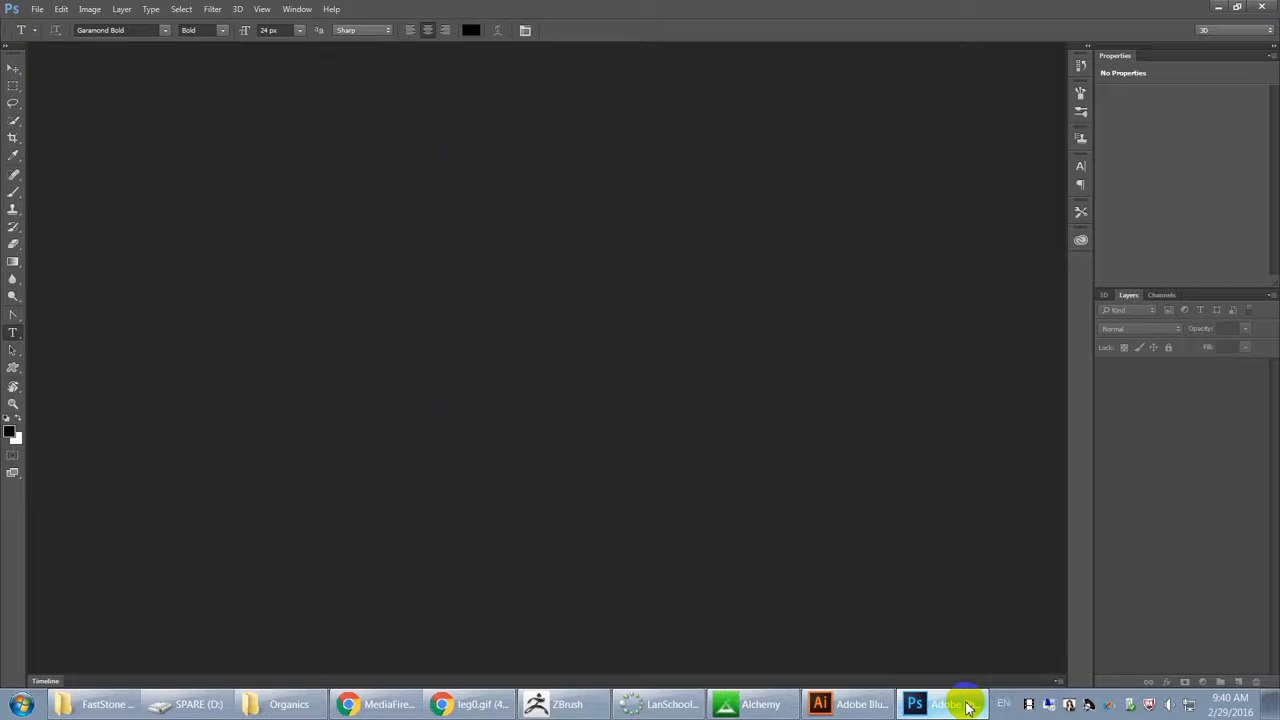
Step: Try pasting the copied leg into a new default document and inverting its colours, and quit Photoshop without saving
key("ctrl+n")
key("Return")
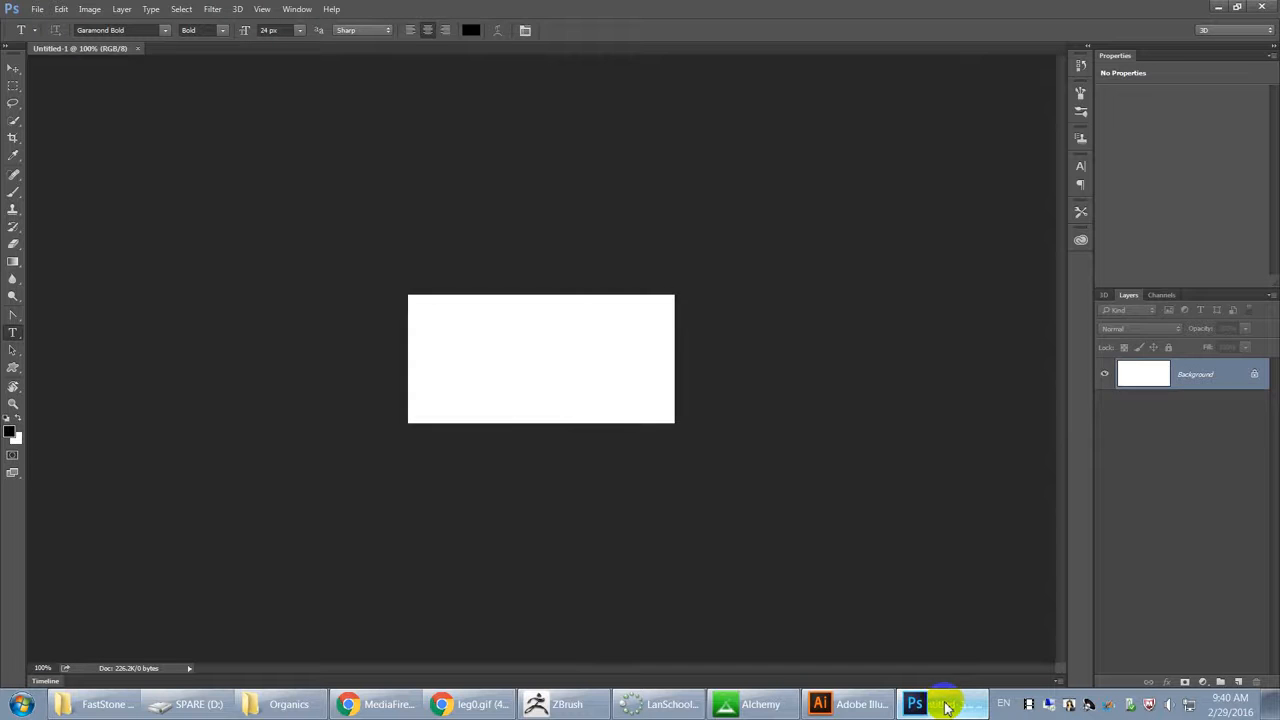
key("ctrl+v")
key("ctrl+i")
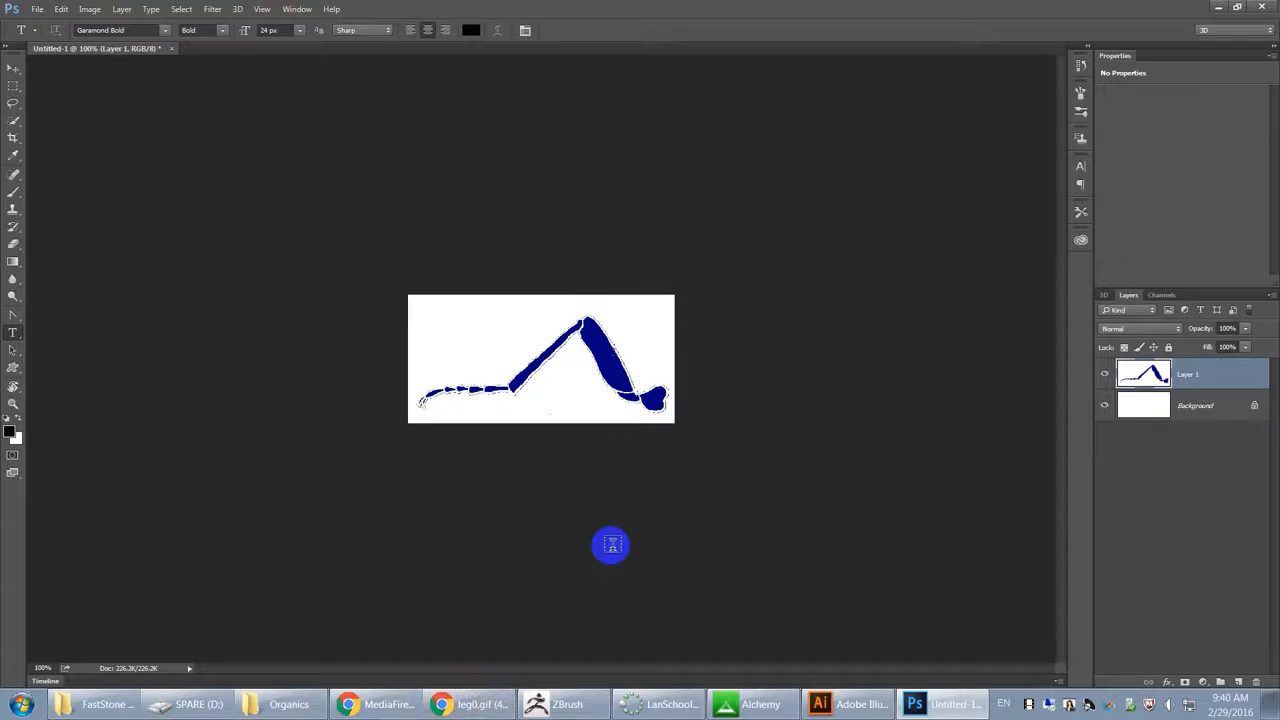
key("ctrl+q")
left_click(657, 269)
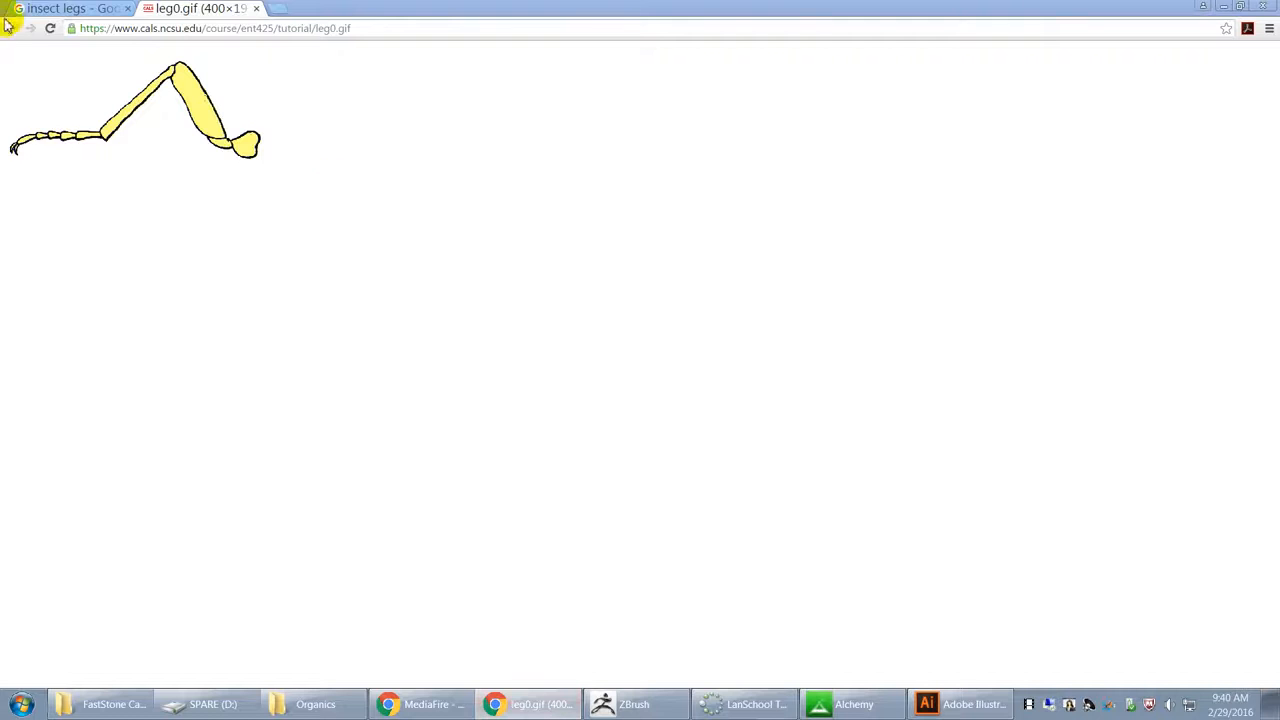
Step: Close the full-size leg image in Chrome and preview the brown spiny insect leg from the search results
left_click(256, 8)
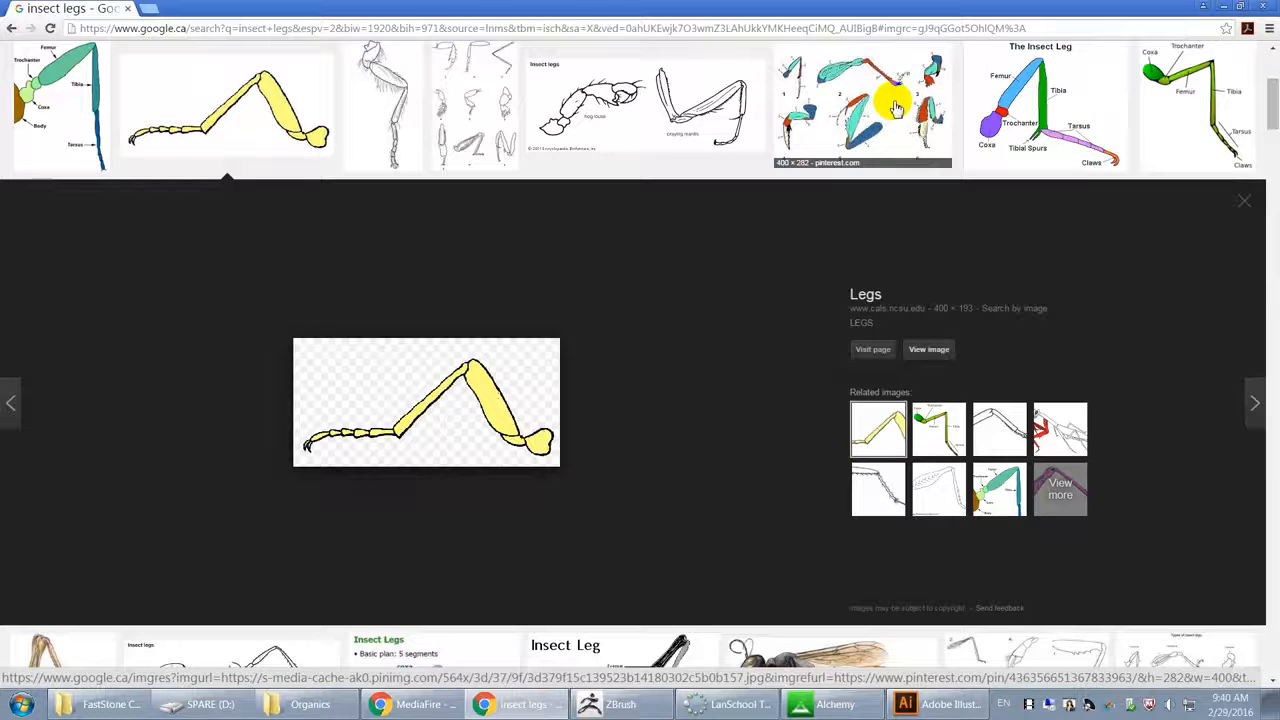
scroll(763, 337, "down", 6)
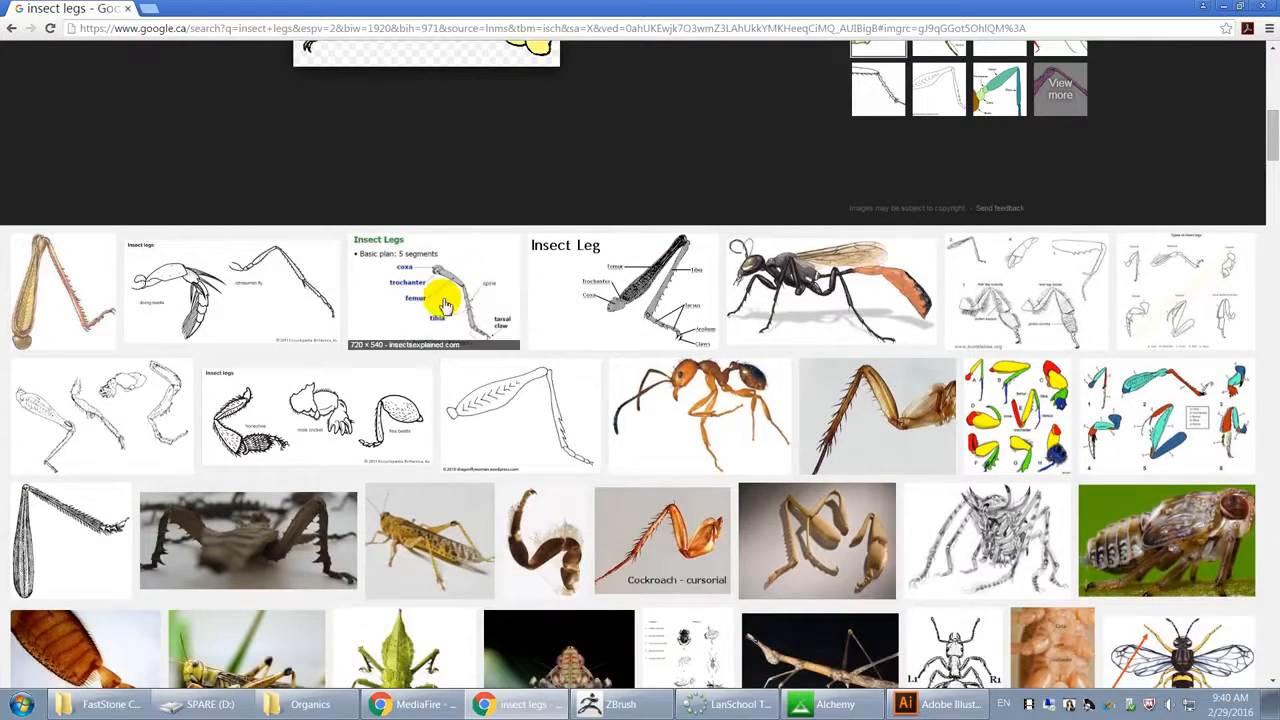
left_click(63, 286)
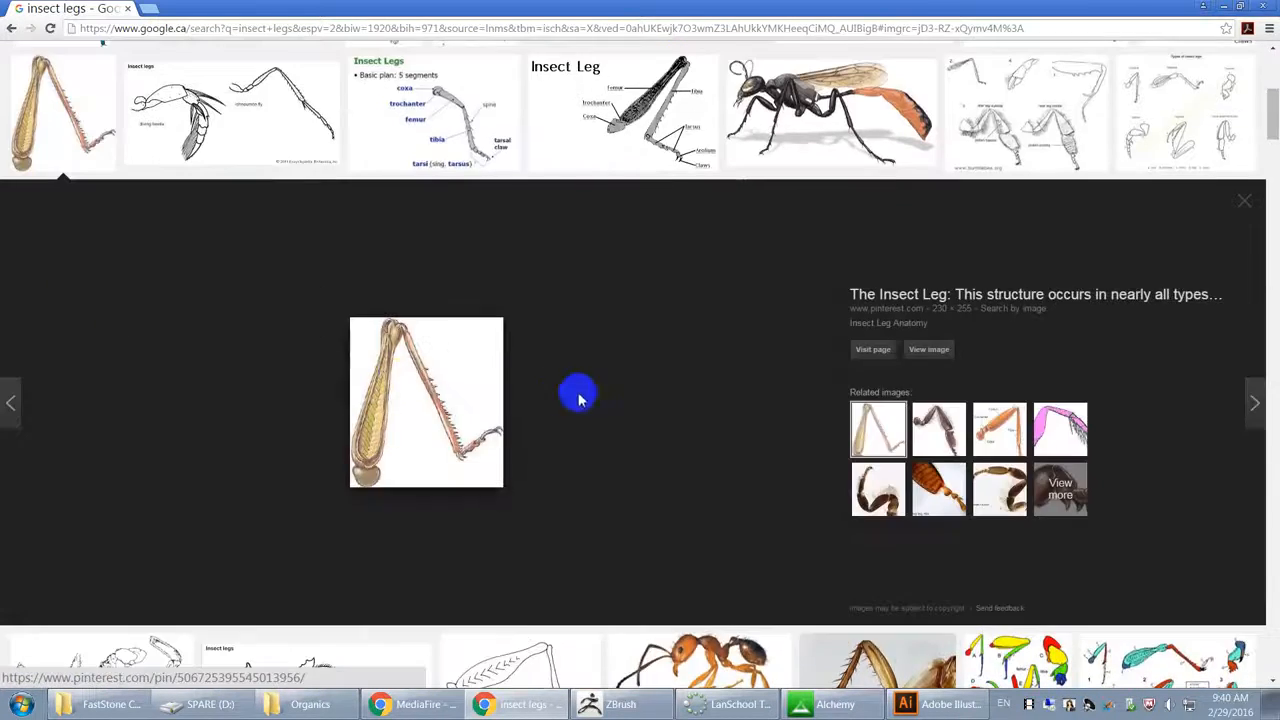
Step: Filter the insect legs image results to show only large images
left_click(385, 98)
left_click(333, 100)
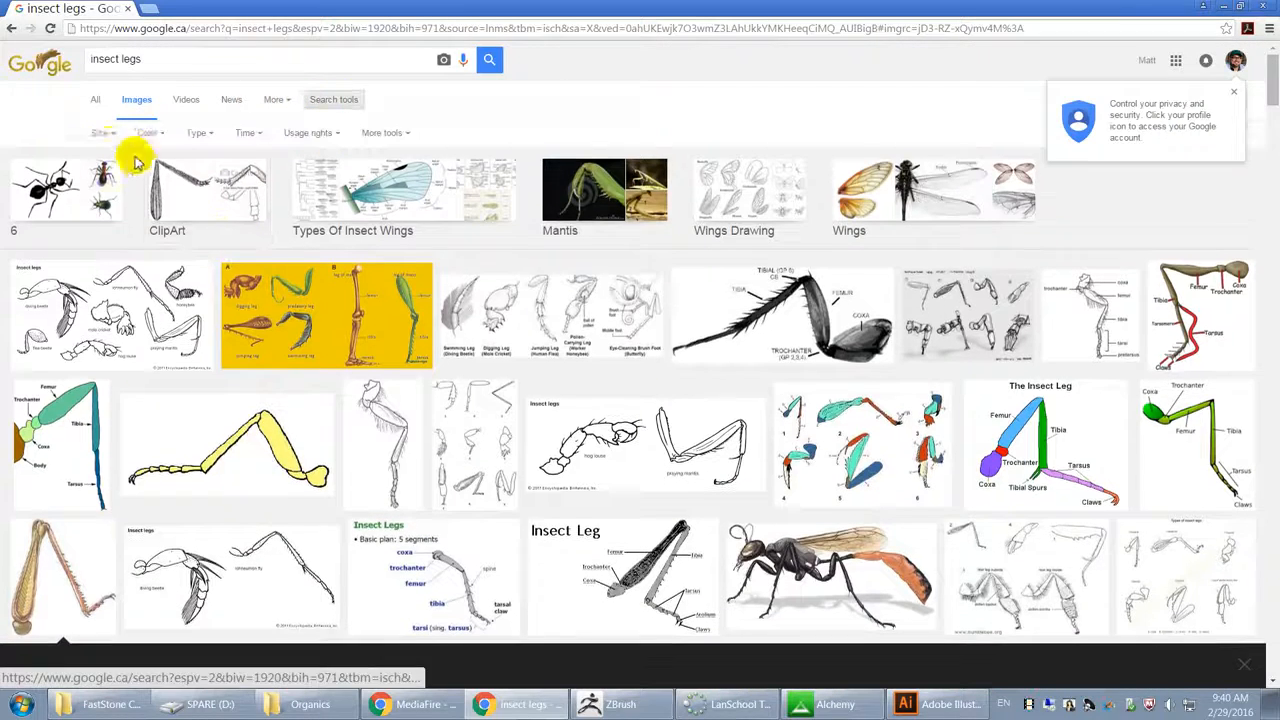
left_click(108, 140)
mouse_move(133, 241)
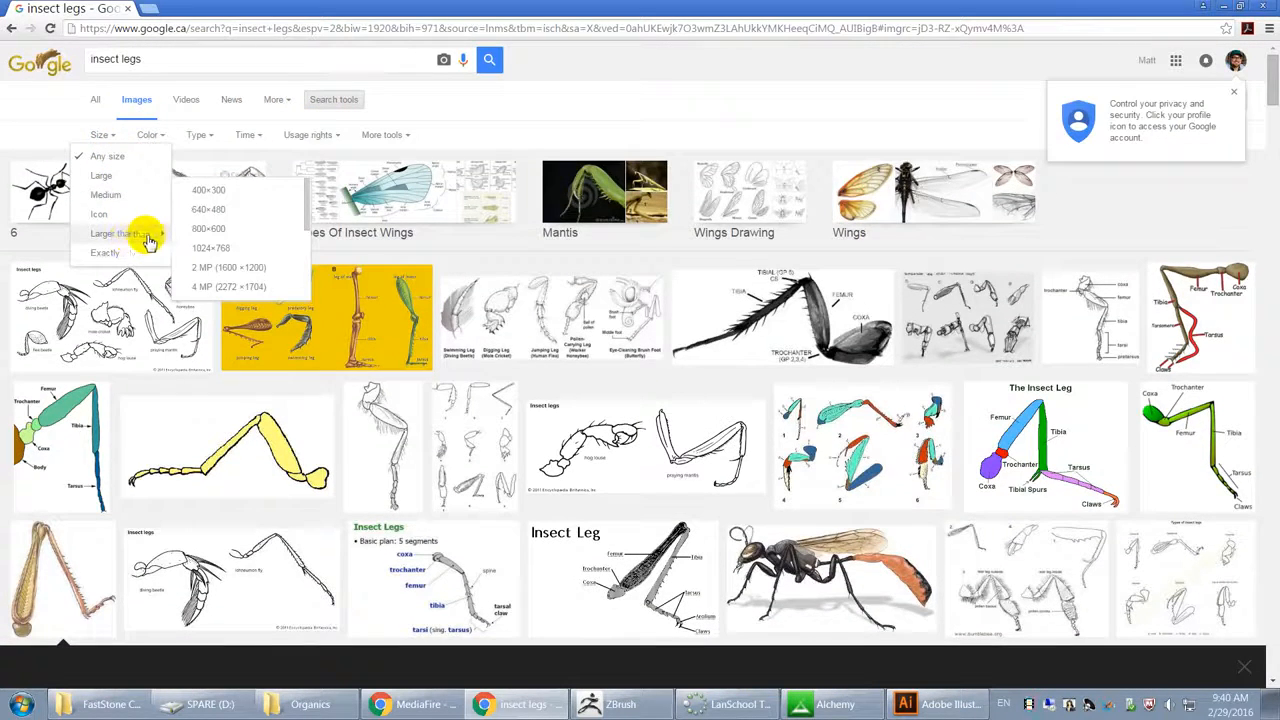
left_click(134, 175)
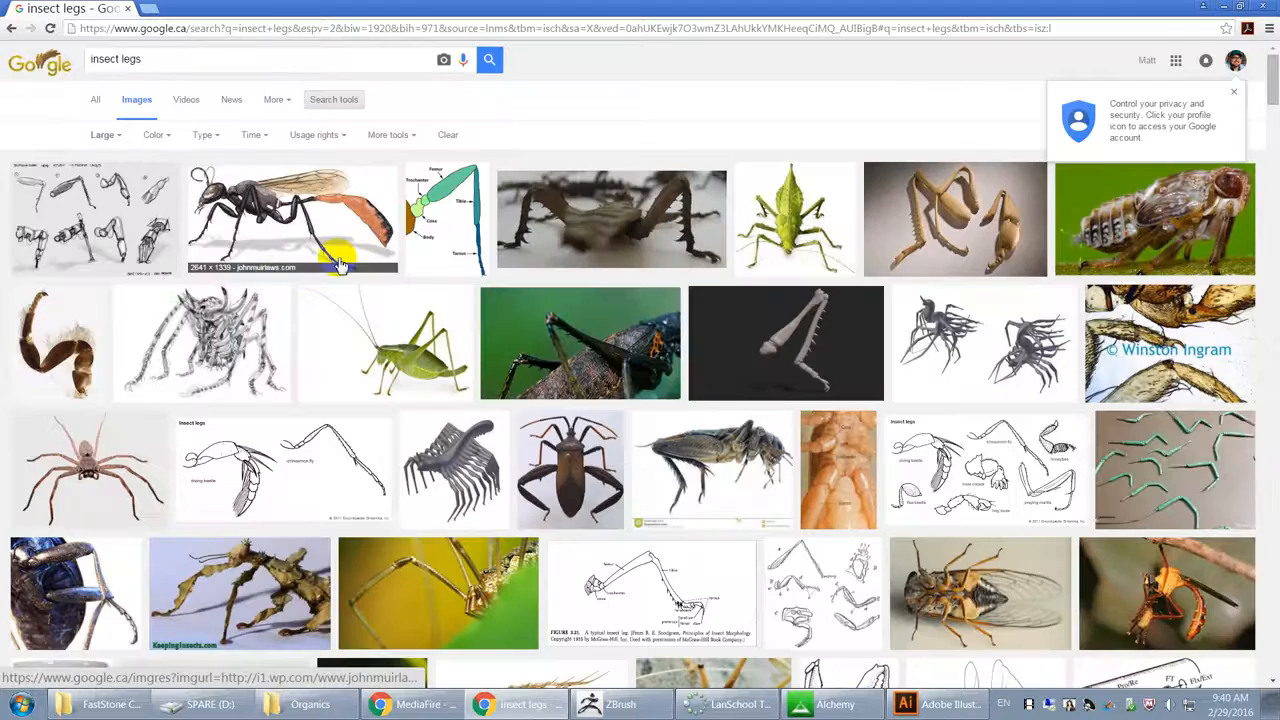
Step: Browse the large results and preview the diagram comparing insect, isopod crustacean, chilopod myriapod and arachnid legs
scroll(548, 385, "down", 2)
scroll(548, 385, "down", 1)
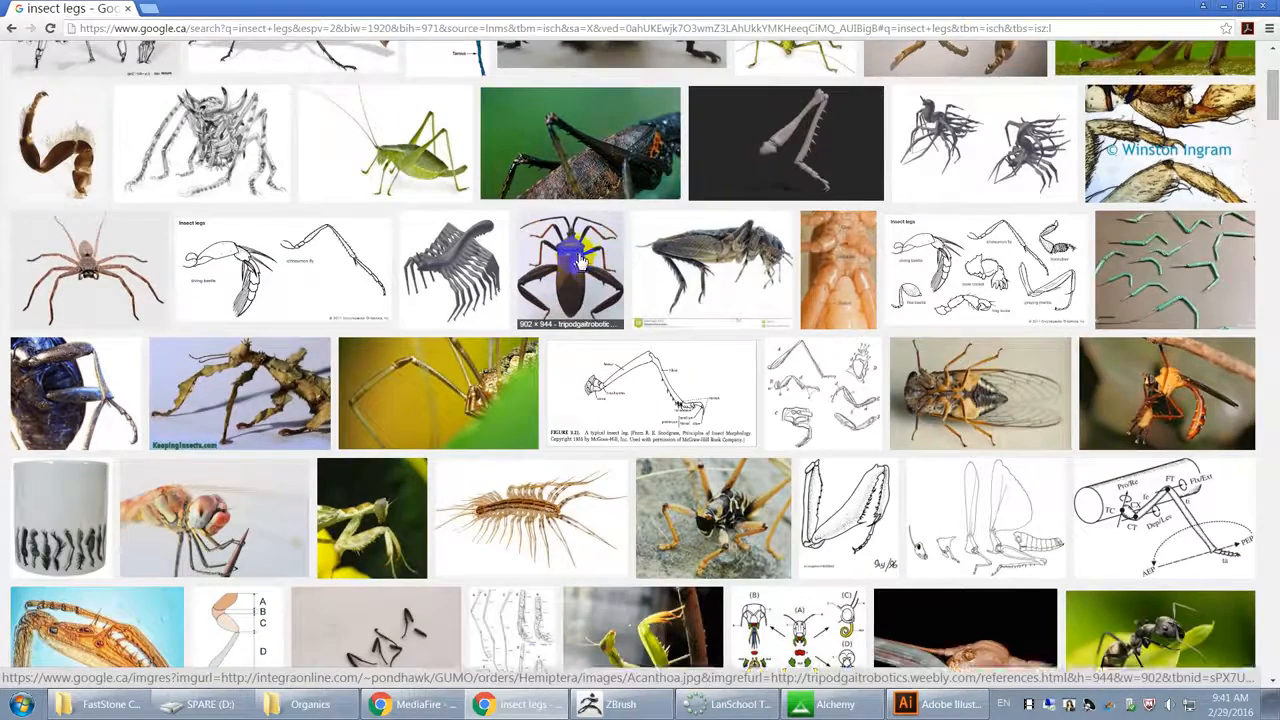
scroll(585, 262, "down", 1)
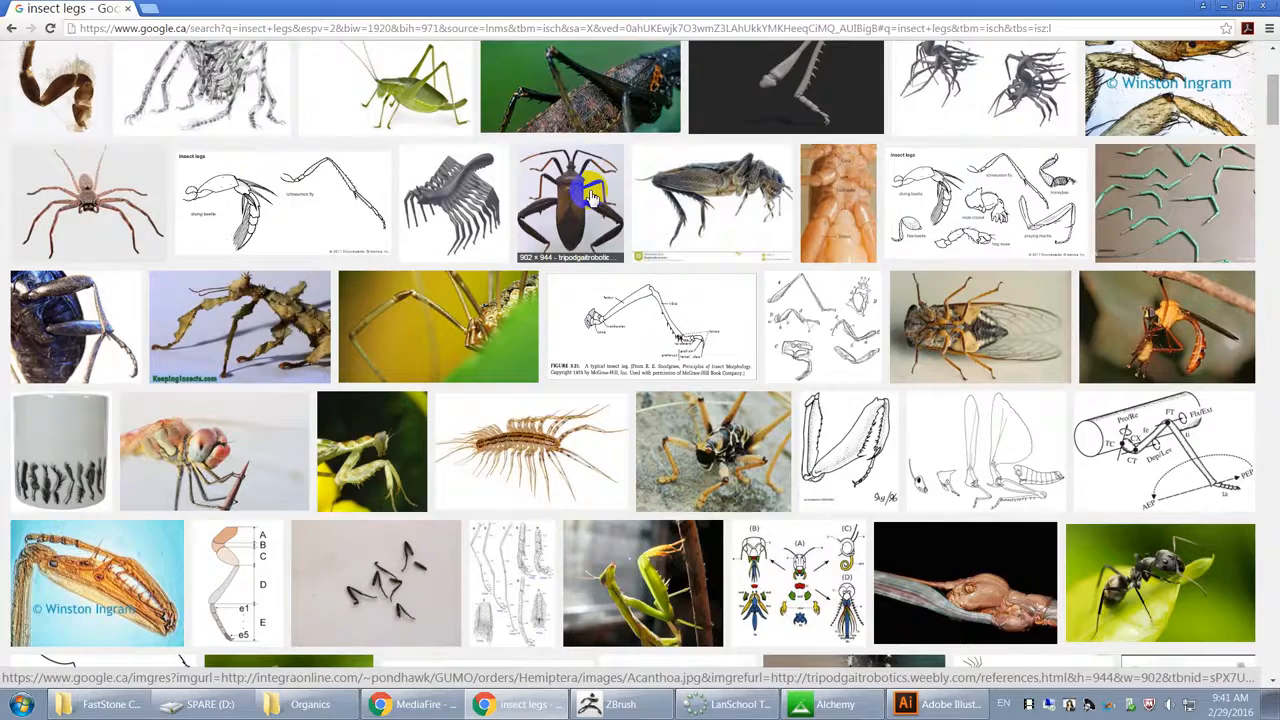
scroll(590, 195, "down", 7)
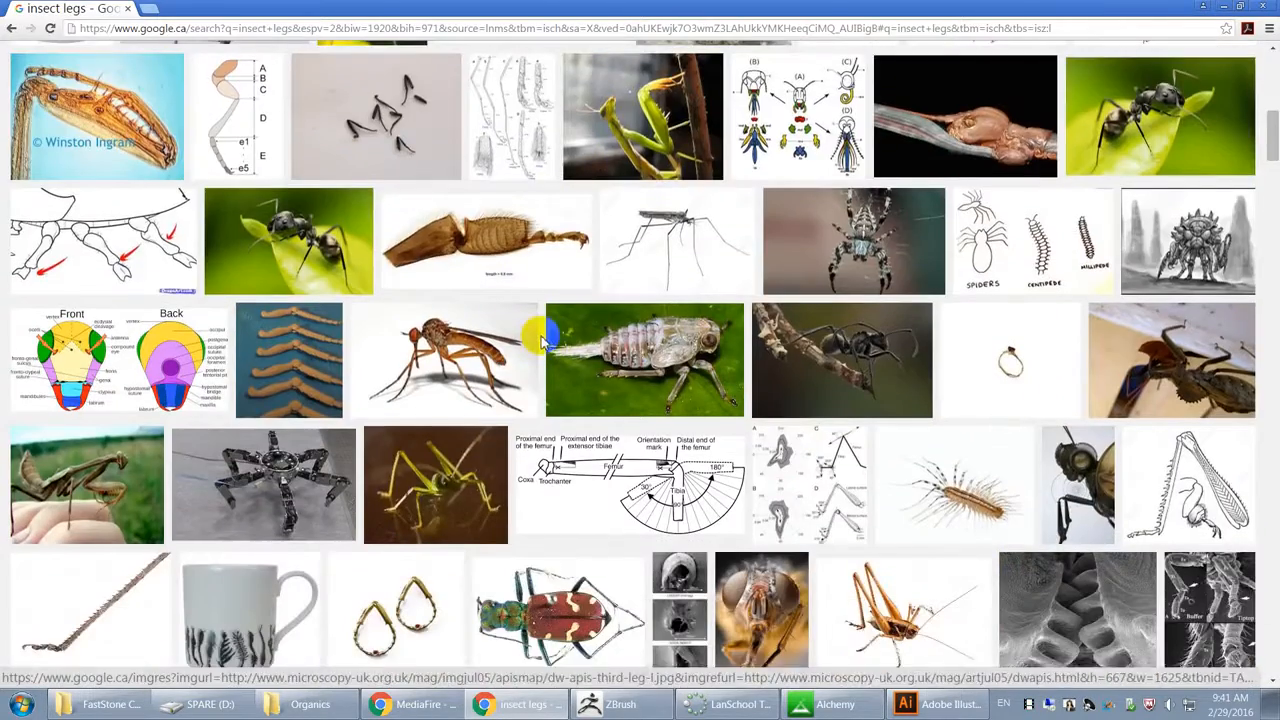
scroll(540, 335, "down", 4)
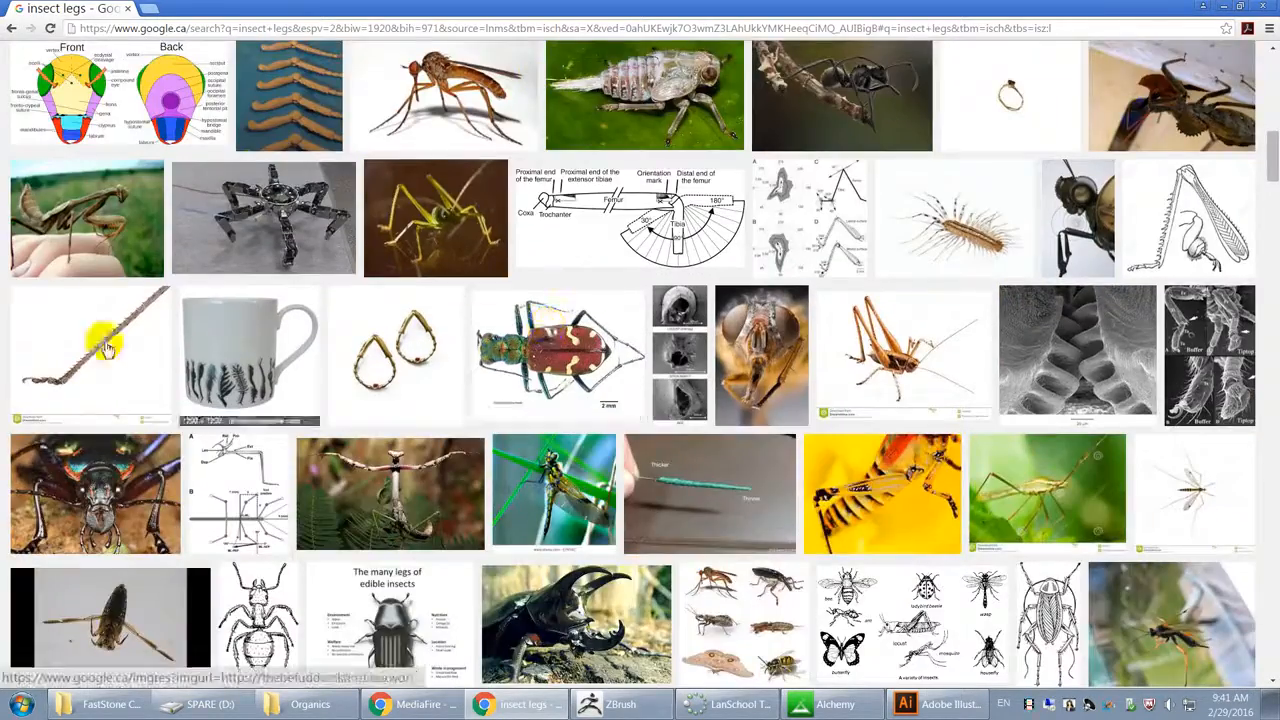
scroll(630, 352, "down", 10)
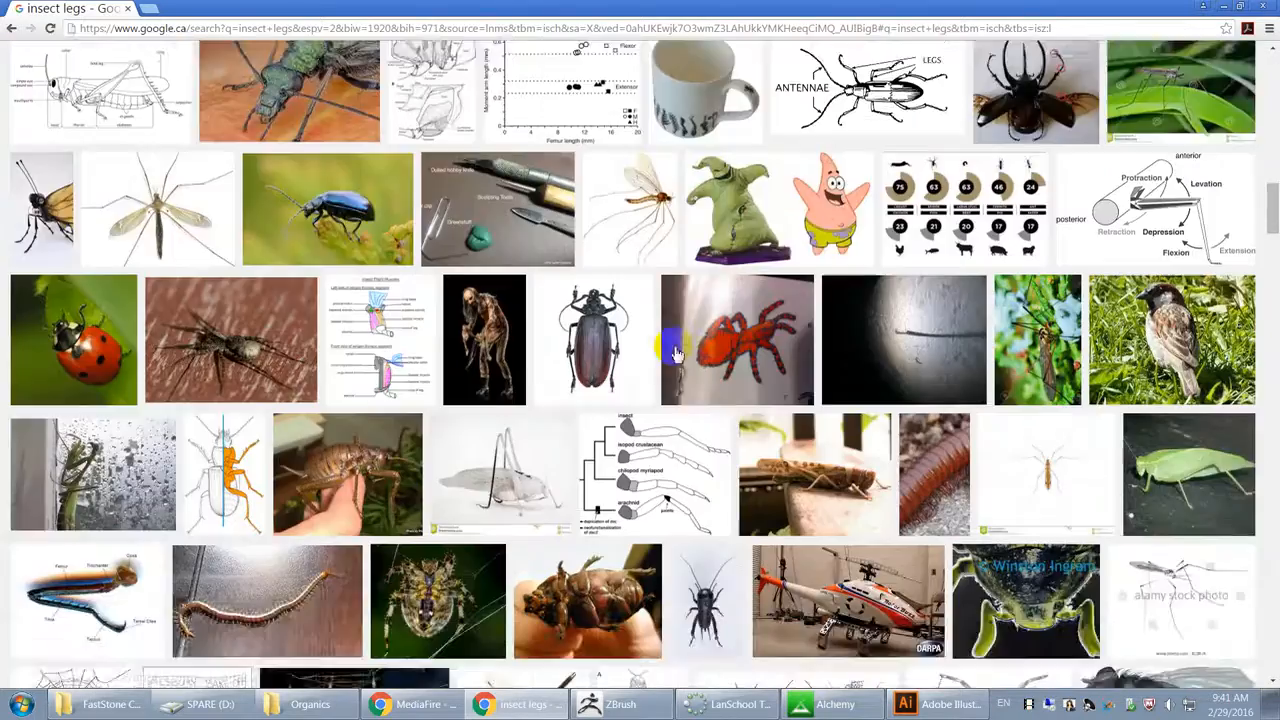
scroll(676, 353, "down", 3)
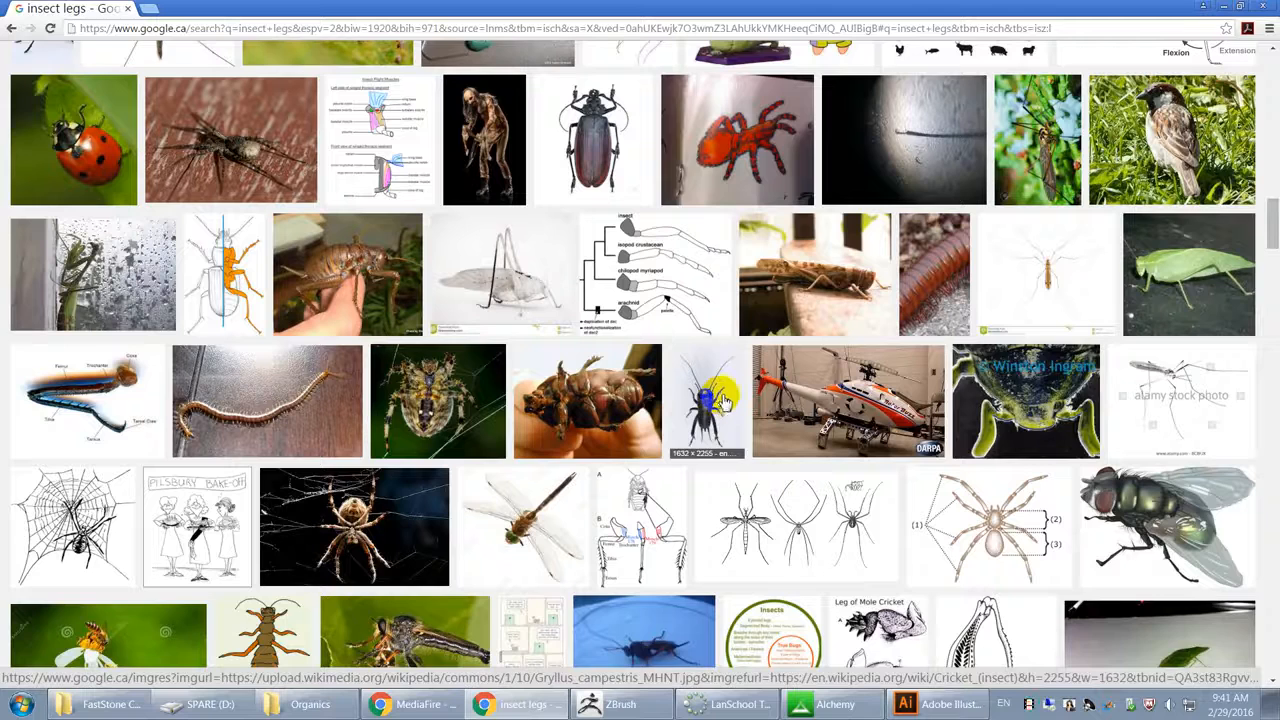
left_click(668, 300)
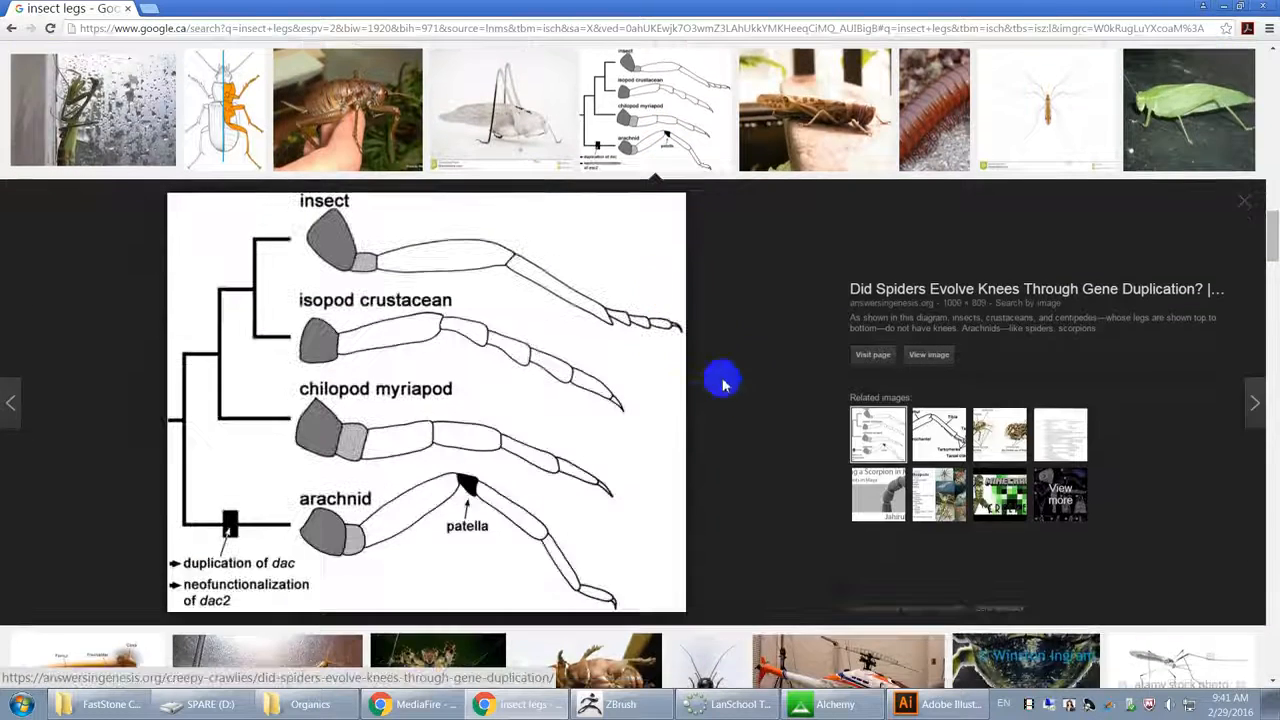
Step: Open the leg comparison diagram at full size and copy the image
left_click(935, 357)
right_click(423, 260)
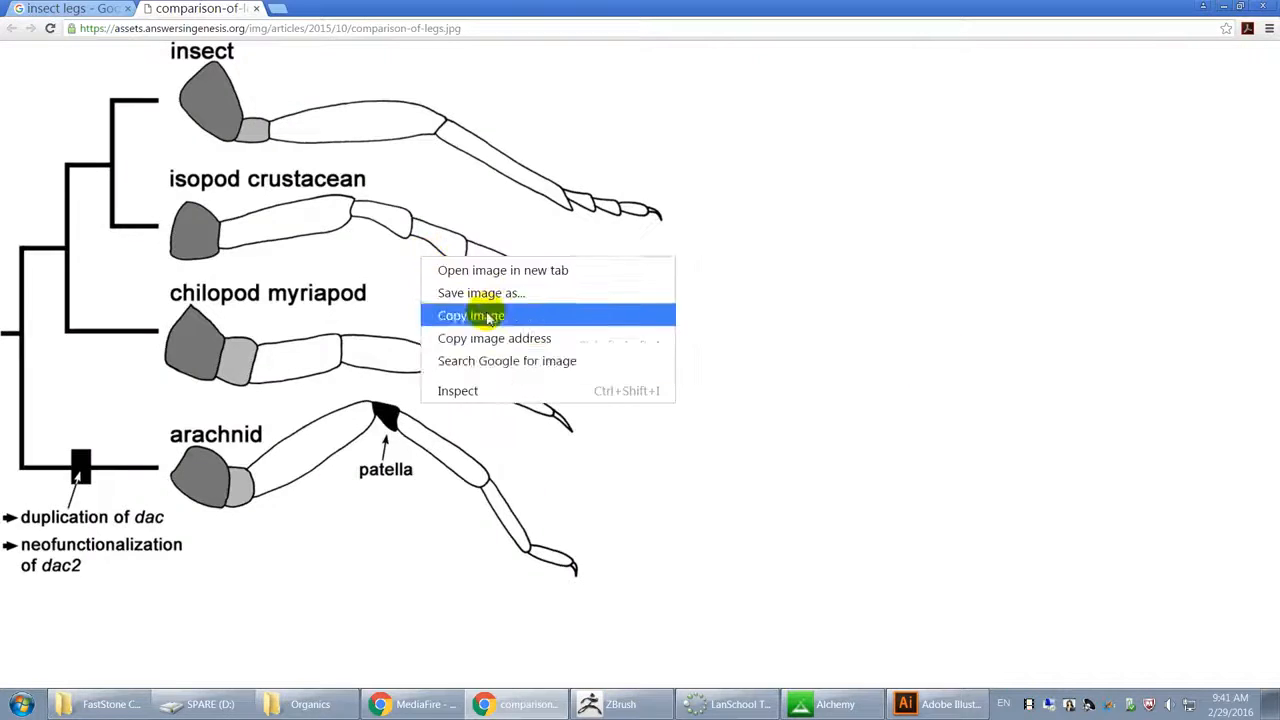
left_click(505, 327)
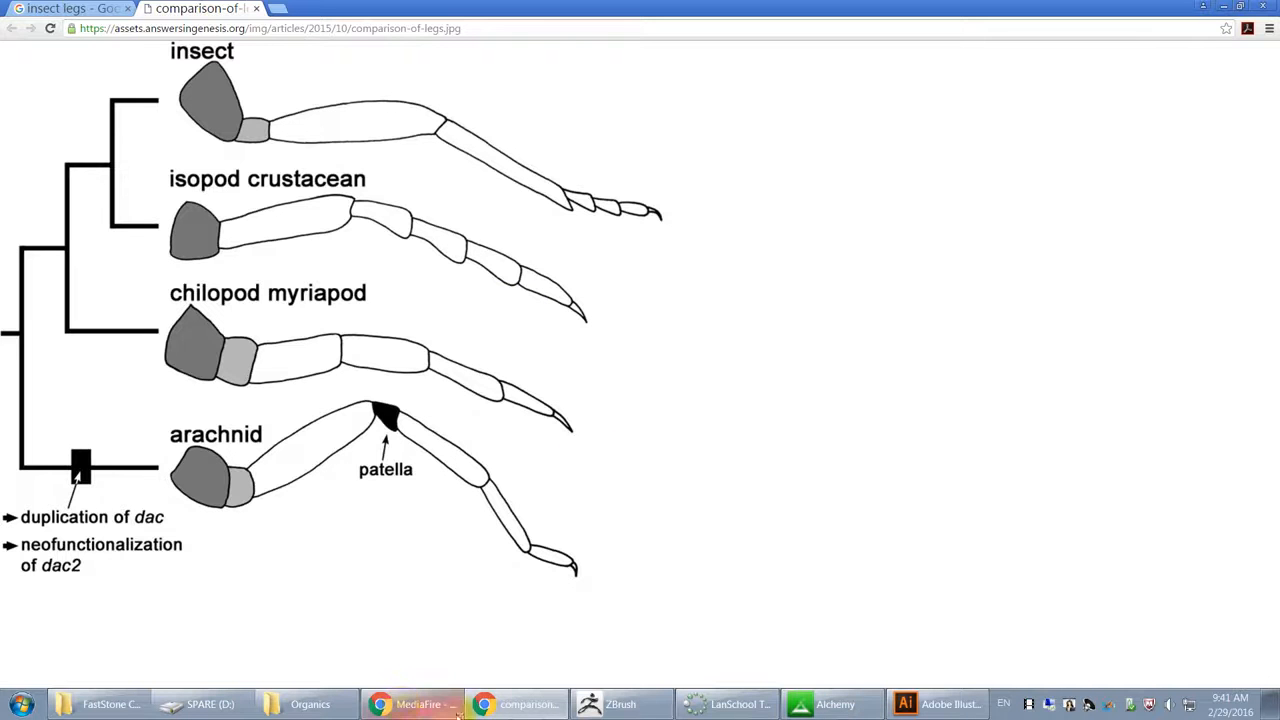
Step: Launch Adobe Photoshop CC 2015, and copy the leg diagram again in Chrome before returning to Photoshop
left_click(22, 705)
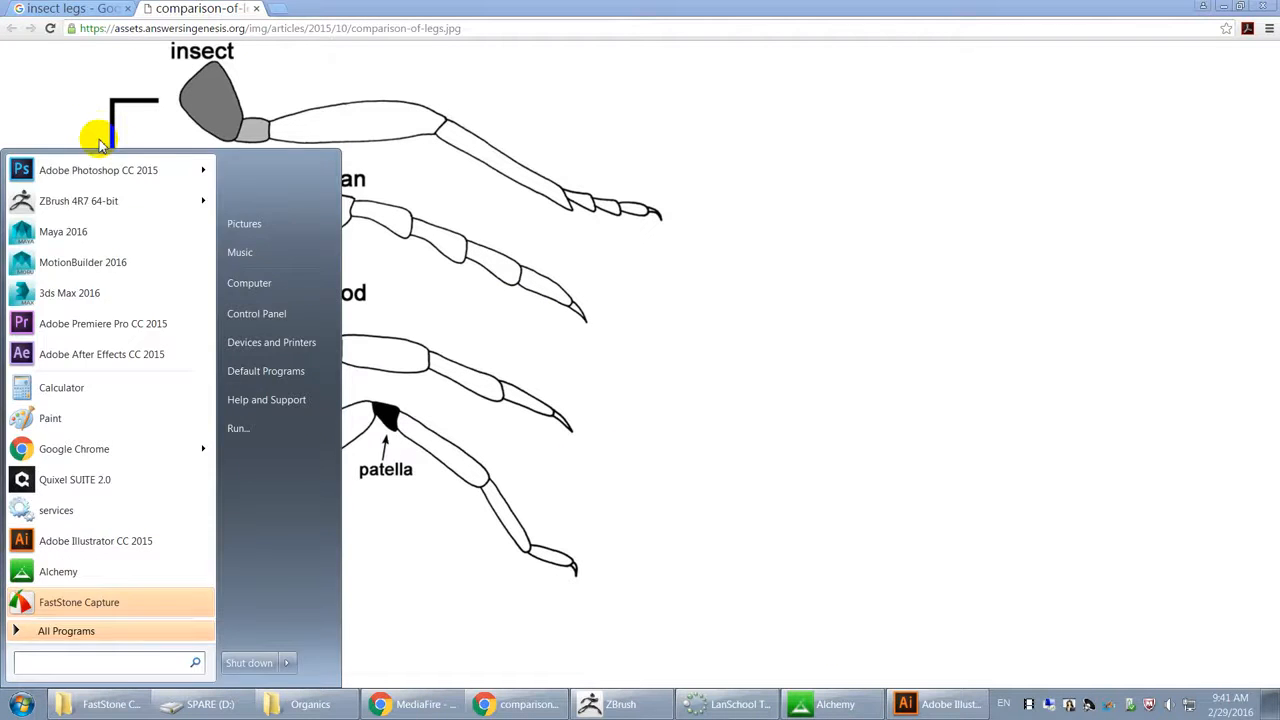
left_click(100, 182)
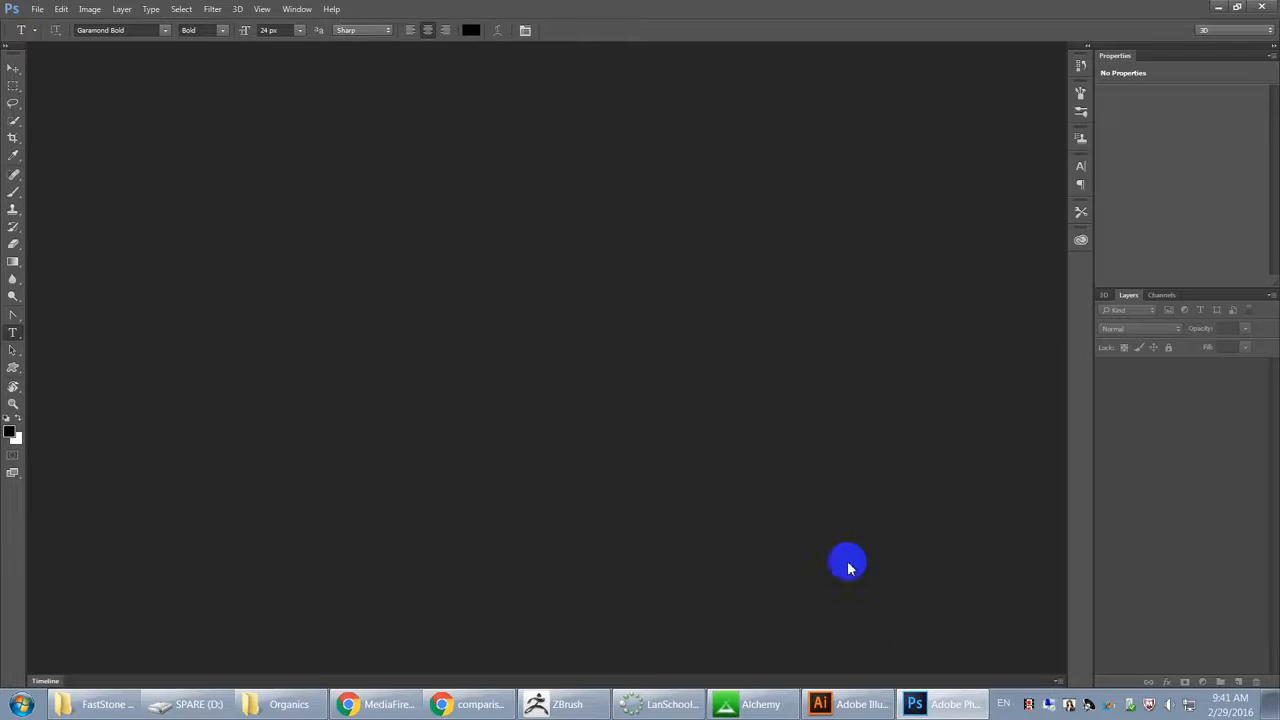
left_click(440, 690)
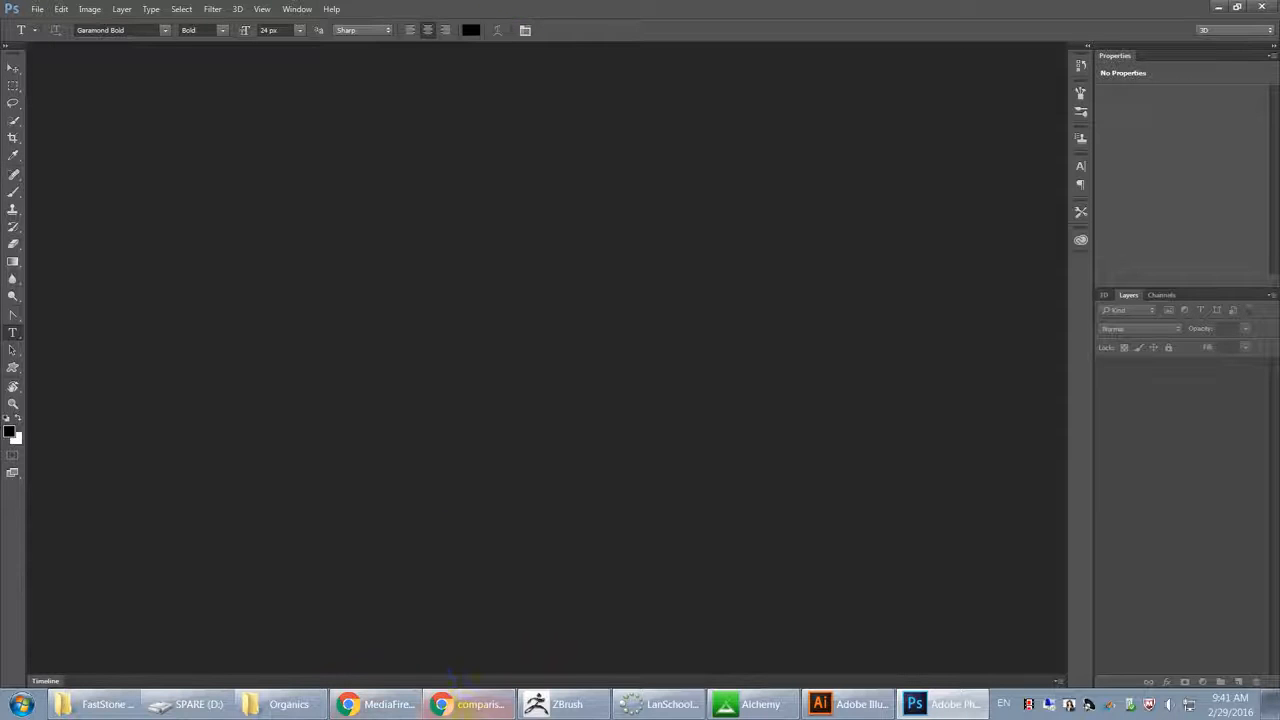
right_click(325, 300)
left_click(378, 359)
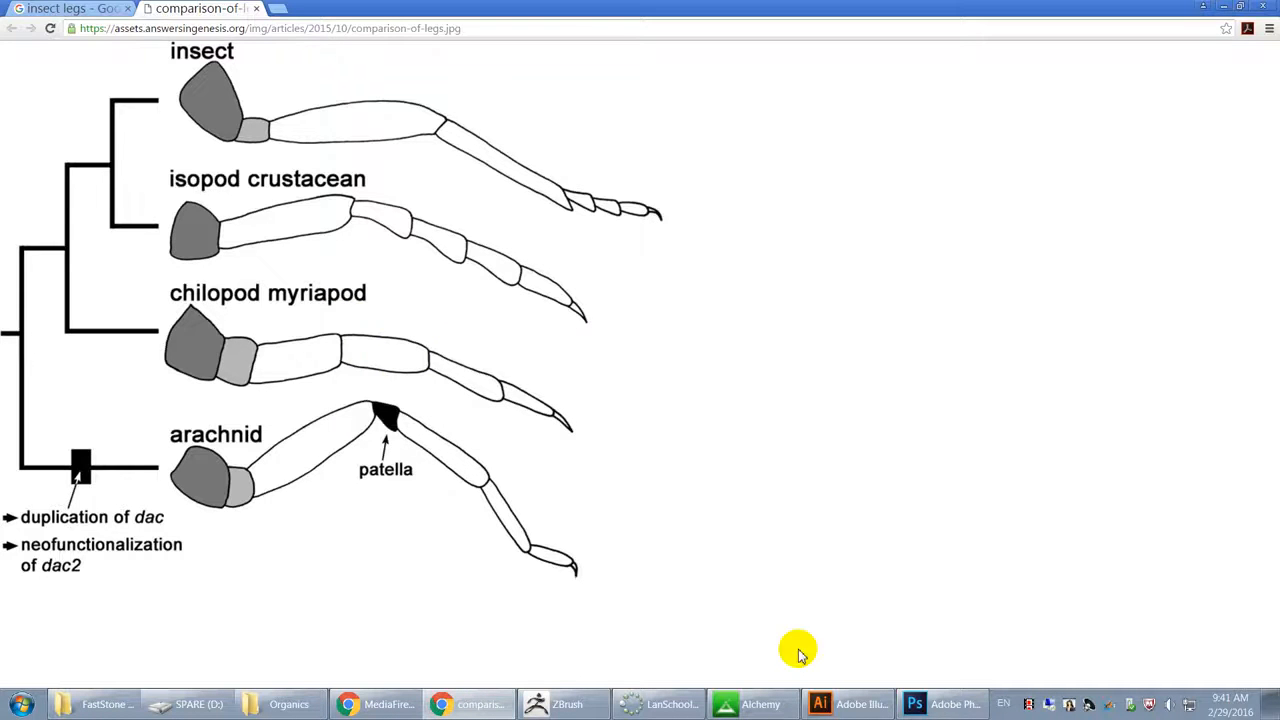
left_click(945, 704)
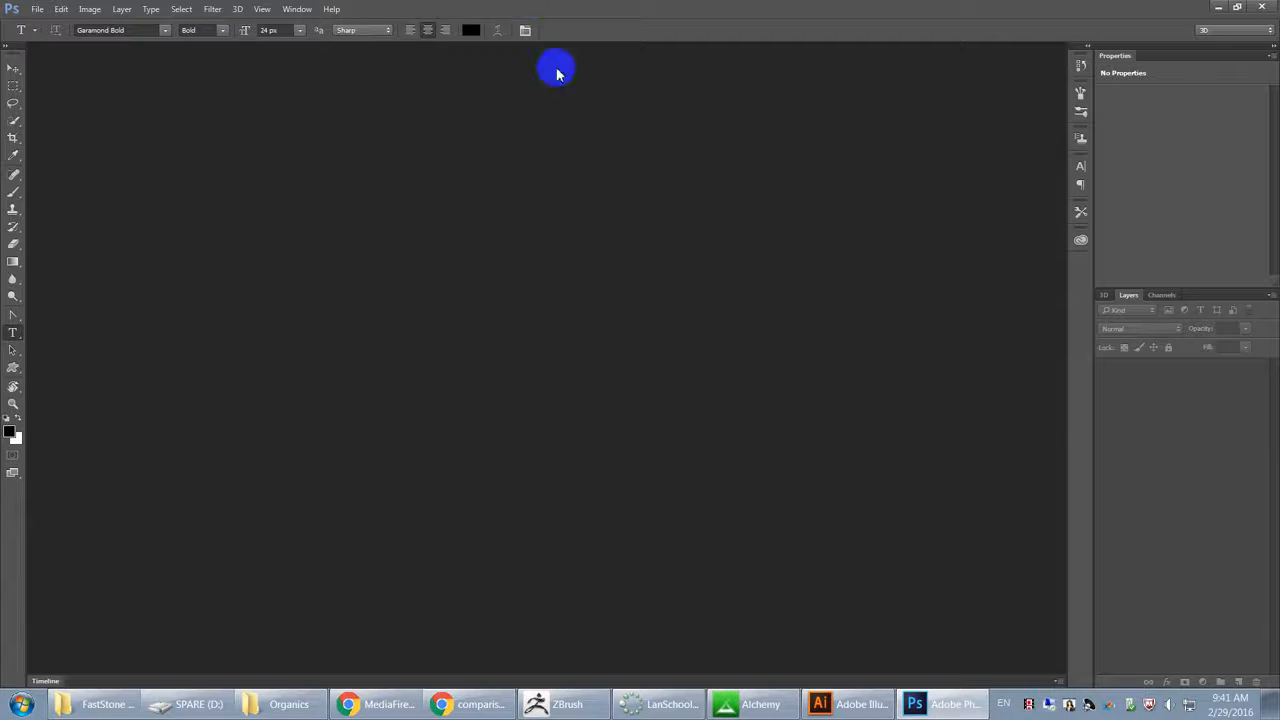
Step: Create a new 1000 × 809 pixel document from the Clipboard preset and paste the leg diagram into it
key("ctrl+n")
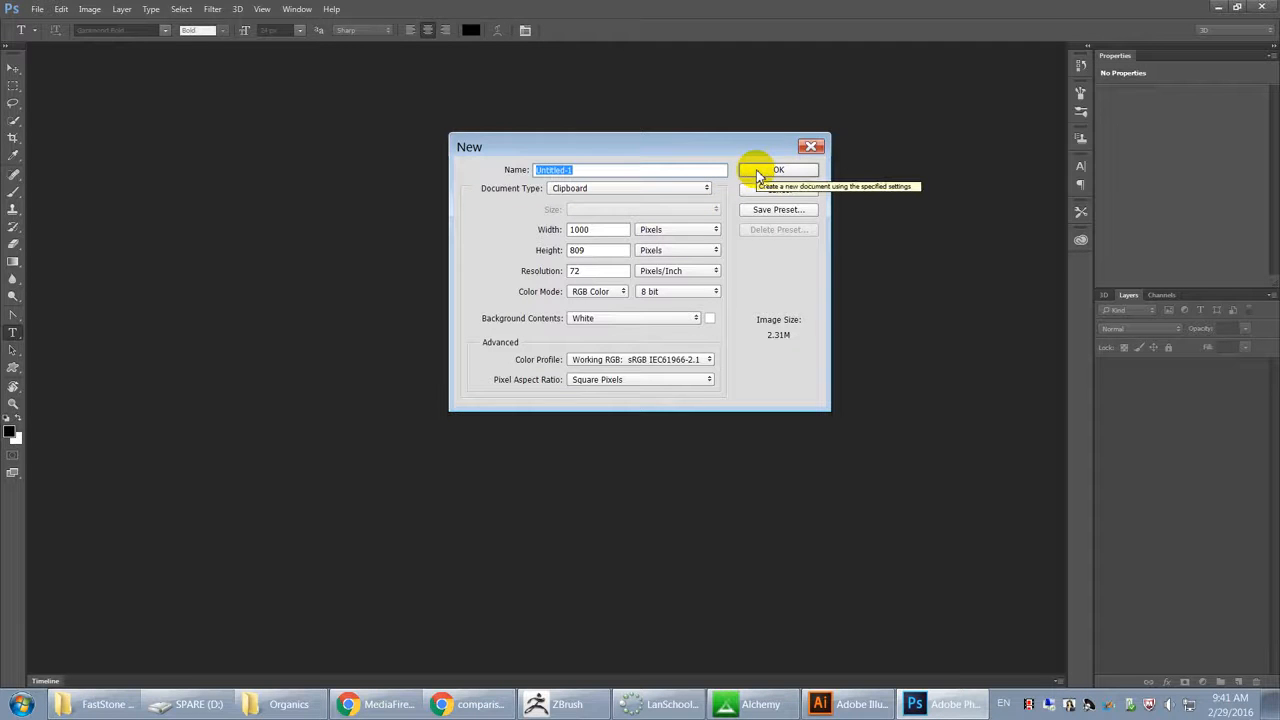
left_click(771, 172)
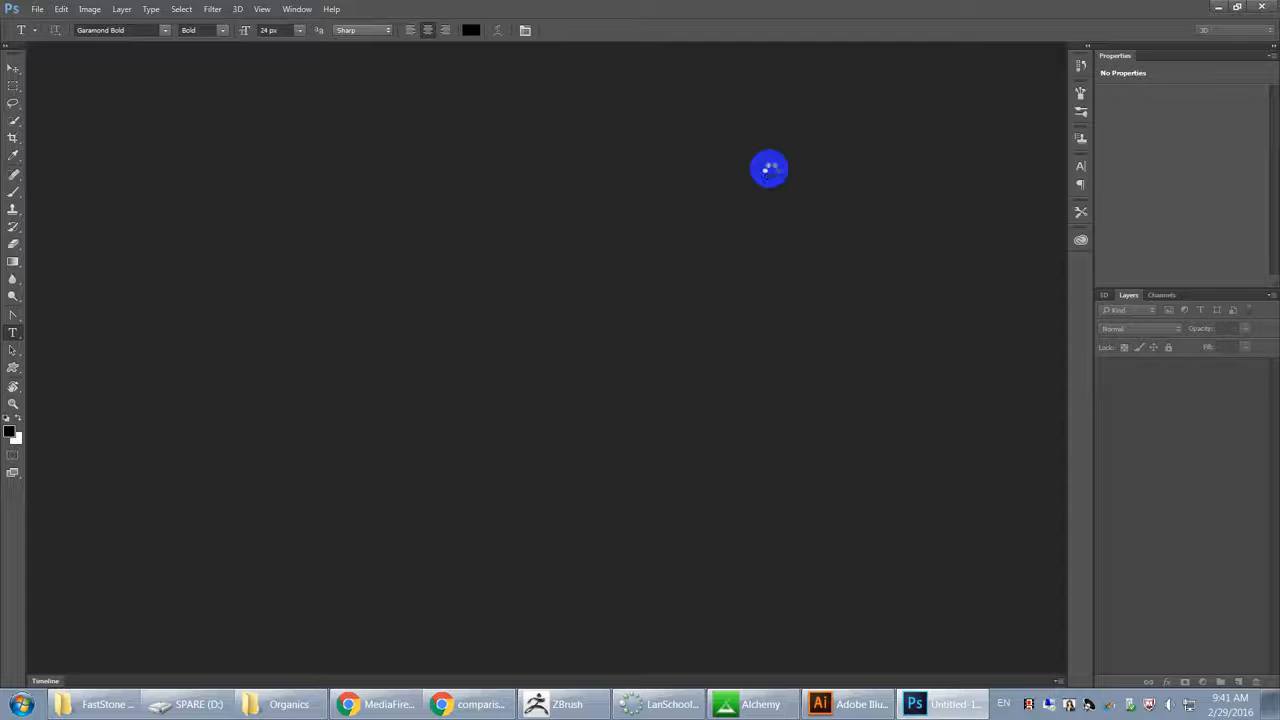
key("ctrl+v")
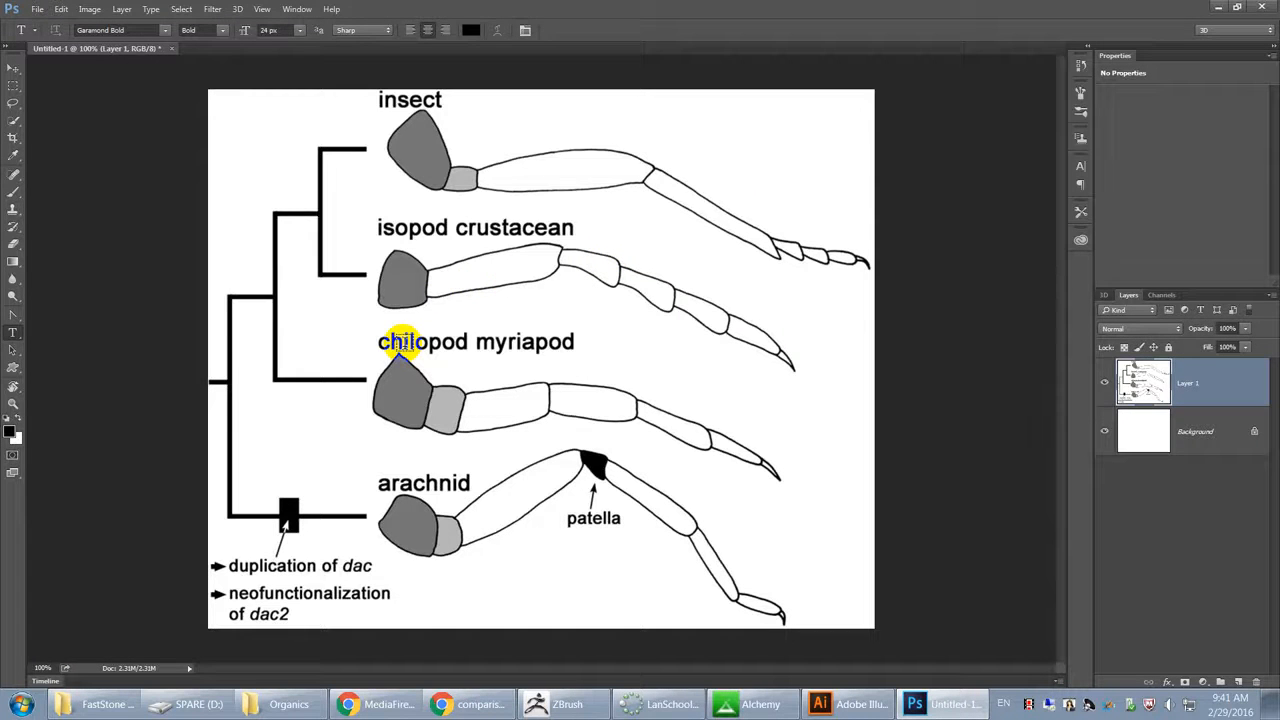
Step: Paint out the branching tree lines and the notes below them in white with a hard 91 px brush
key("b")
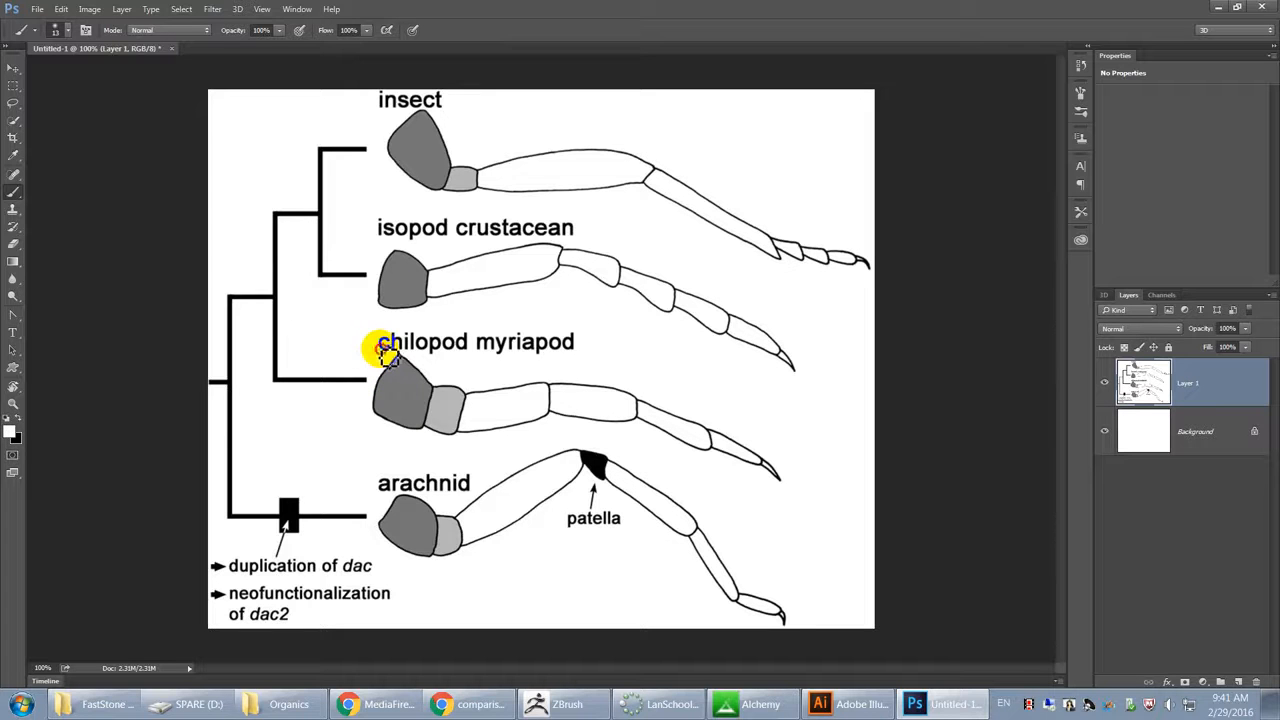
right_click(387, 355)
type("91")
key("Return")
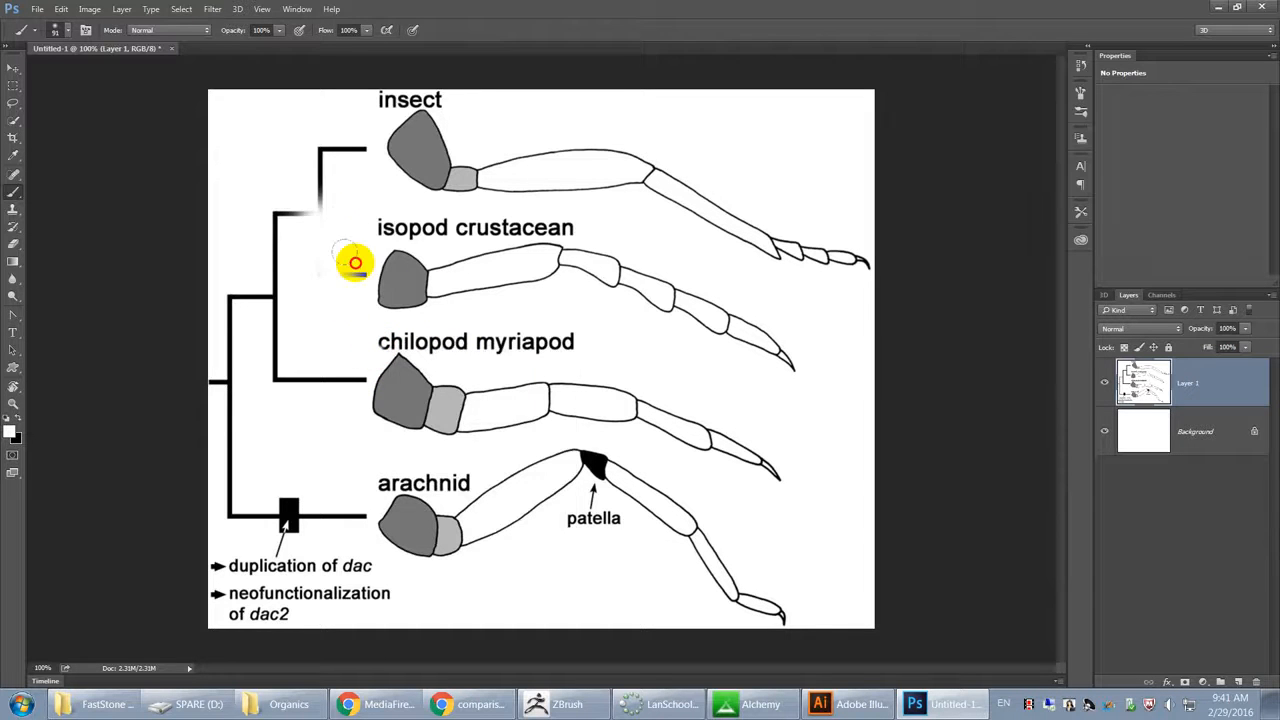
right_click(335, 255)
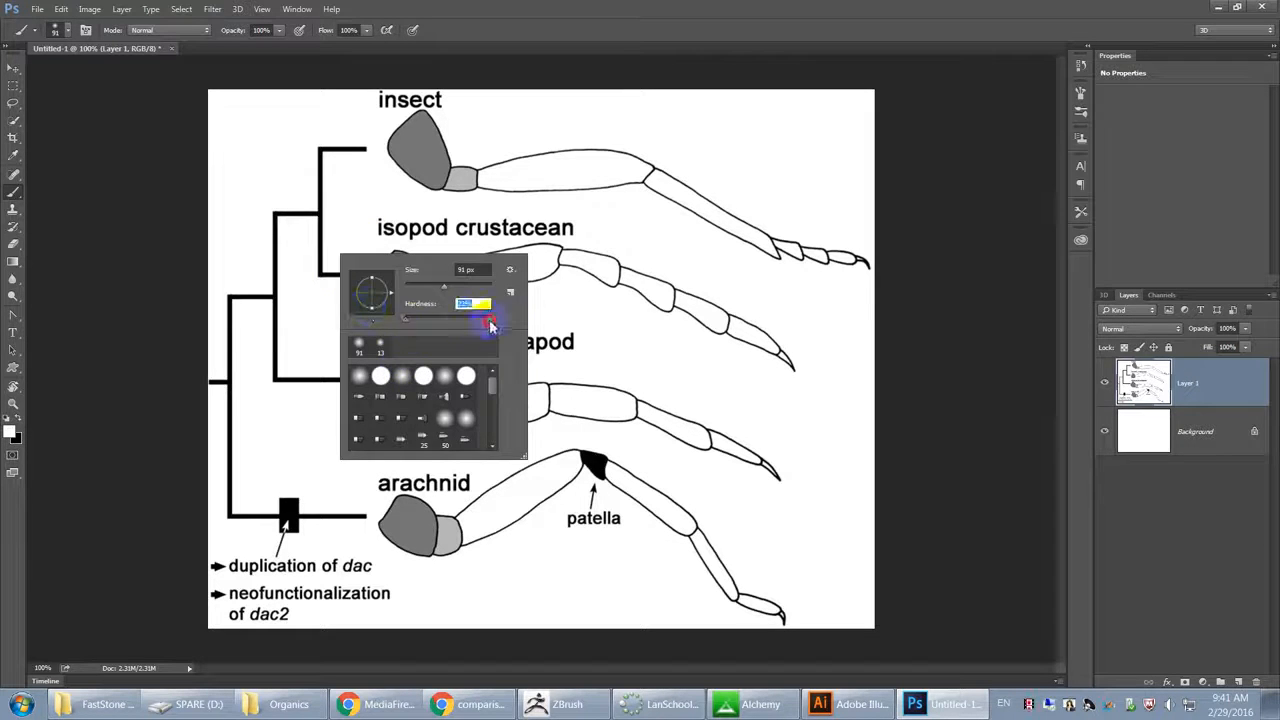
mouse_move(266, 129)
left_mouse_down()
mouse_move(343, 149)
mouse_move(314, 263)
mouse_move(348, 282)
mouse_move(346, 270)
left_mouse_up()
key("ctrl+z")
mouse_move(334, 134)
left_mouse_down()
mouse_move(314, 189)
mouse_move(291, 171)
mouse_move(205, 548)
mouse_move(334, 606)
mouse_move(366, 591)
mouse_move(340, 529)
mouse_move(360, 584)
mouse_move(266, 589)
mouse_move(237, 417)
mouse_move(343, 360)
left_mouse_up()
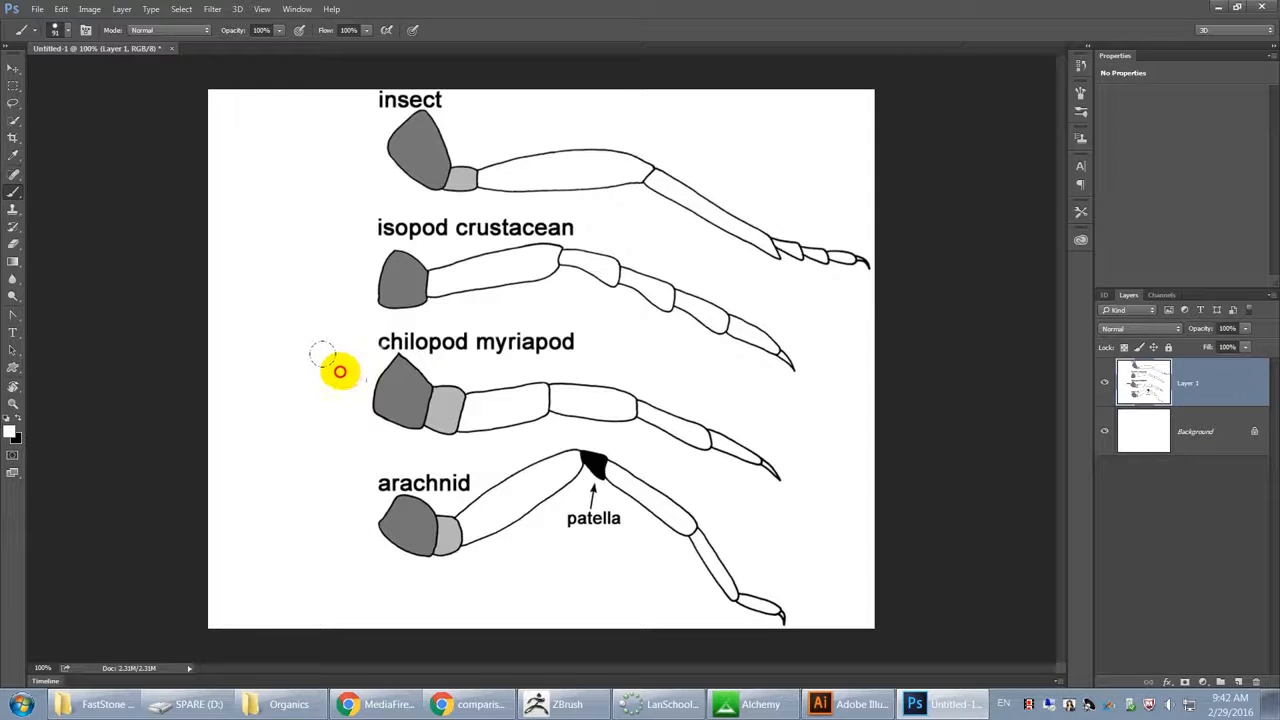
key("s")
left_click(343, 357)
left_click(634, 272)
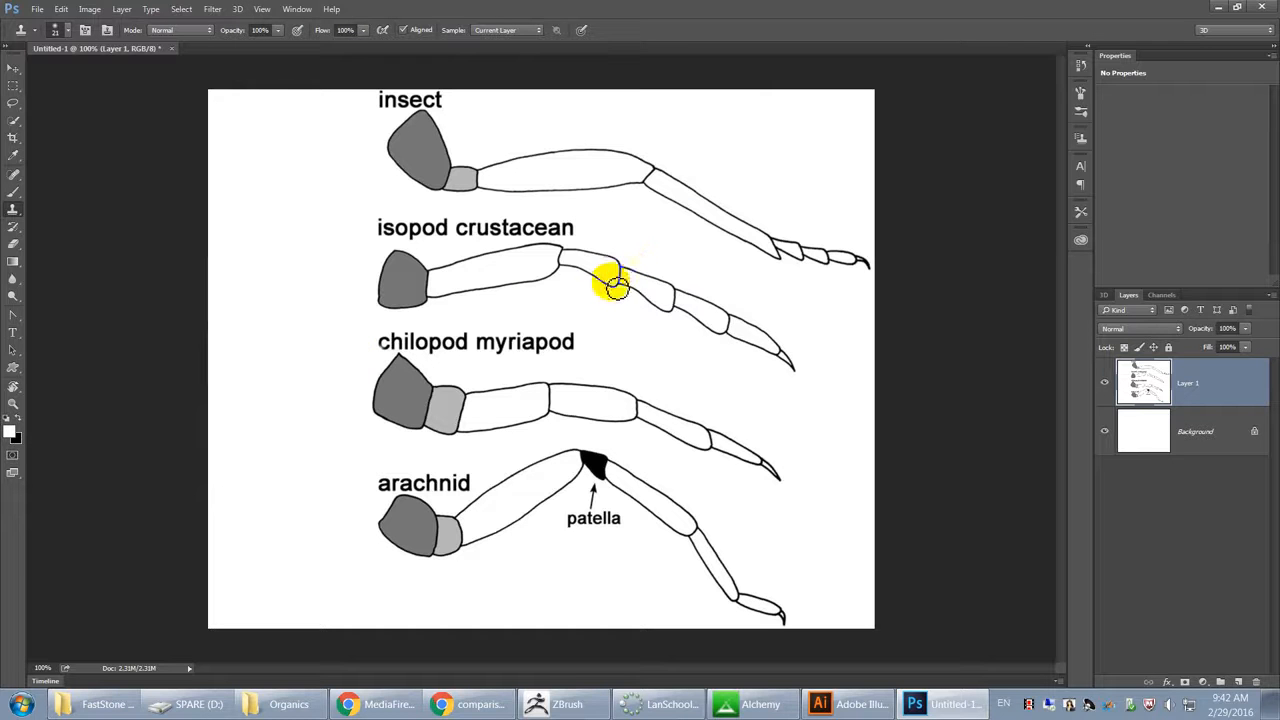
right_click(618, 333)
left_click(1062, 288)
left_click(866, 357)
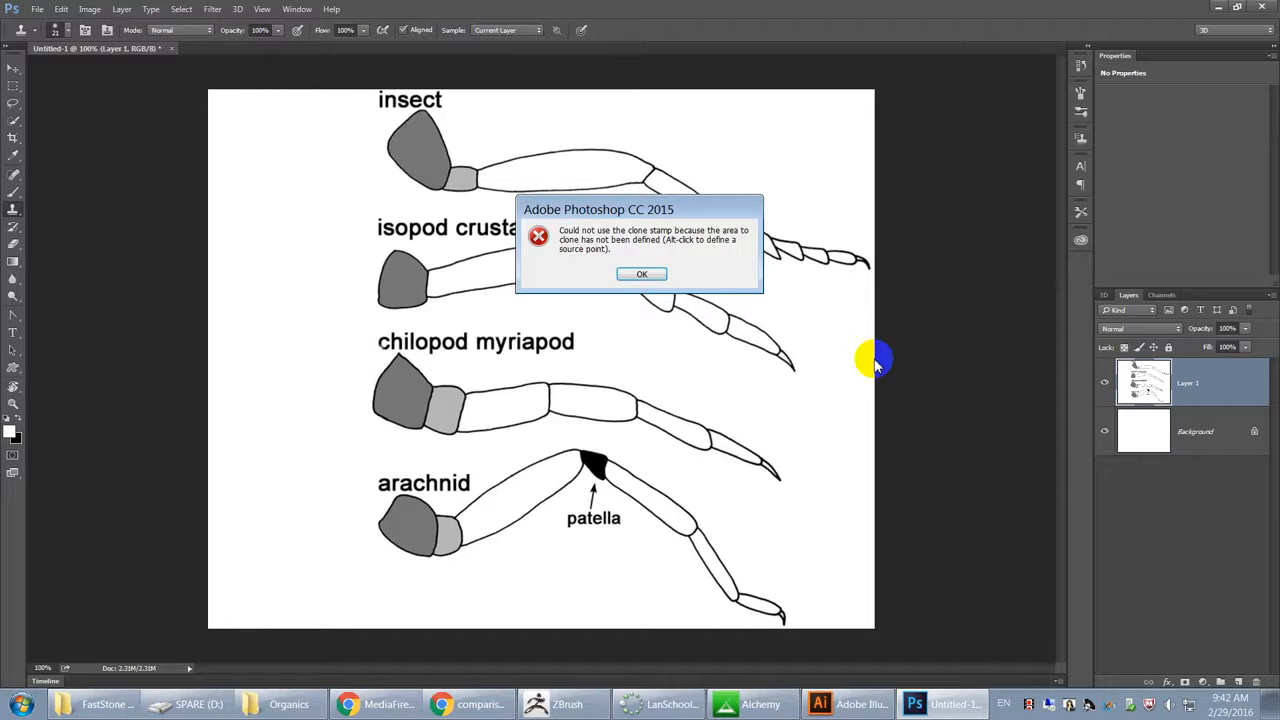
left_click(646, 274)
Step: Paint out the "chilopod myriapod" and "isopod crustacean" labels in white with a 50 px brush
key("b")
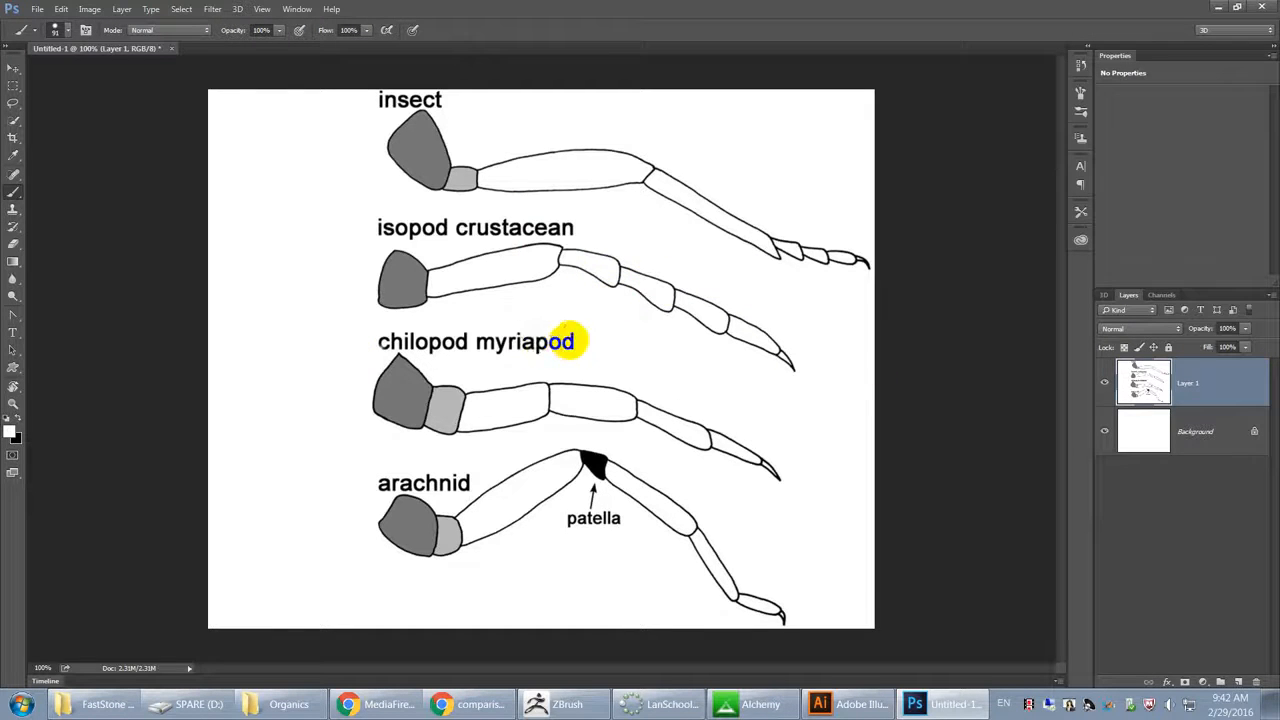
left_click_drag(570, 341, 454, 341)
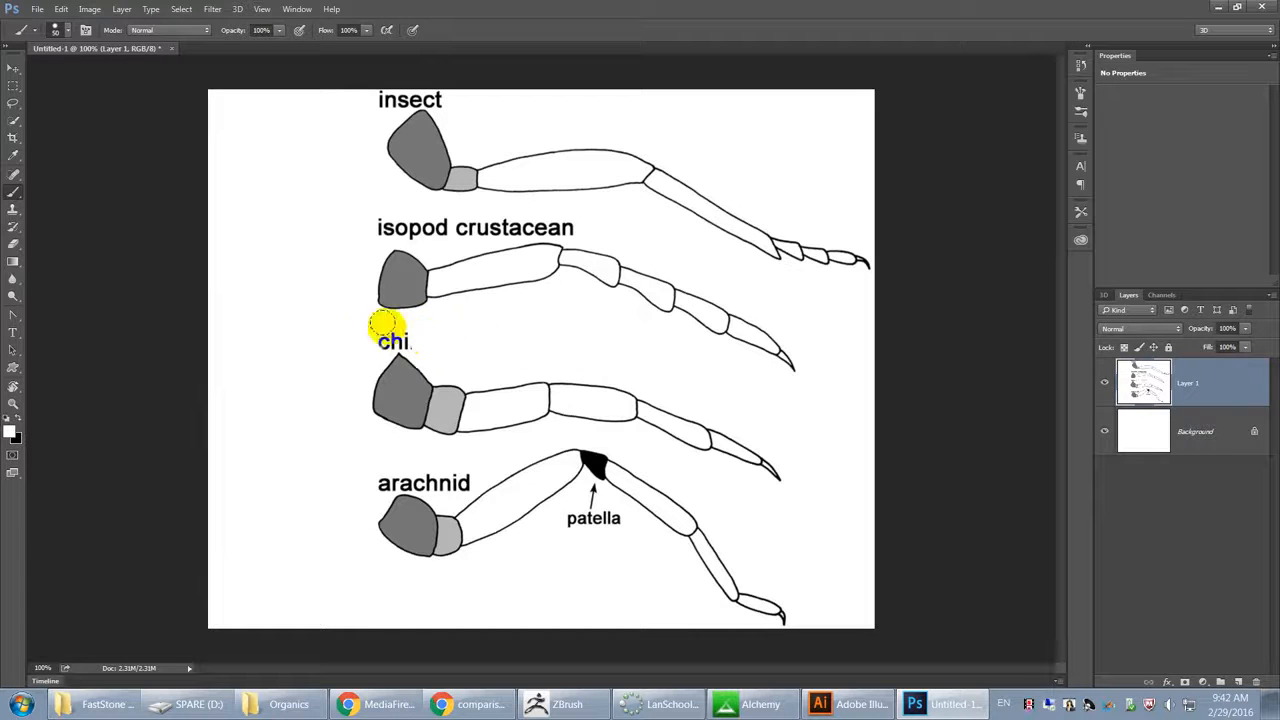
left_click_drag(369, 340, 440, 340)
left_click_drag(371, 229, 452, 228)
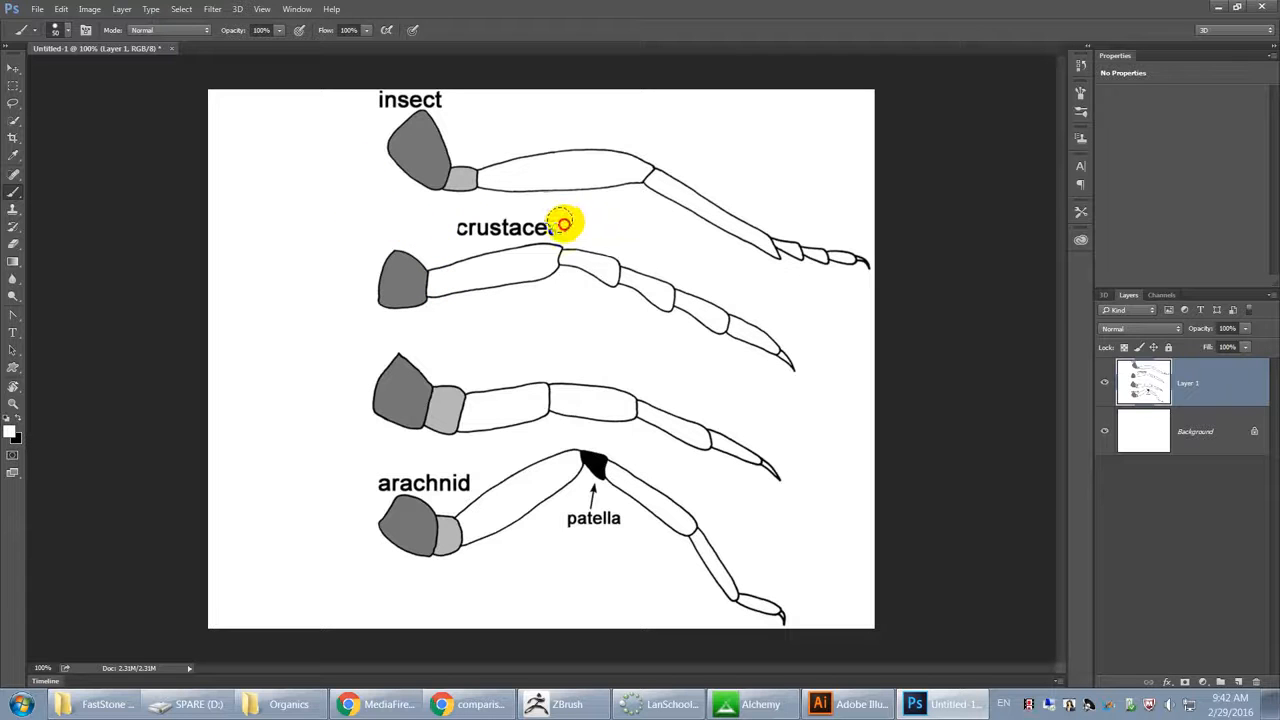
left_click_drag(540, 224, 452, 226)
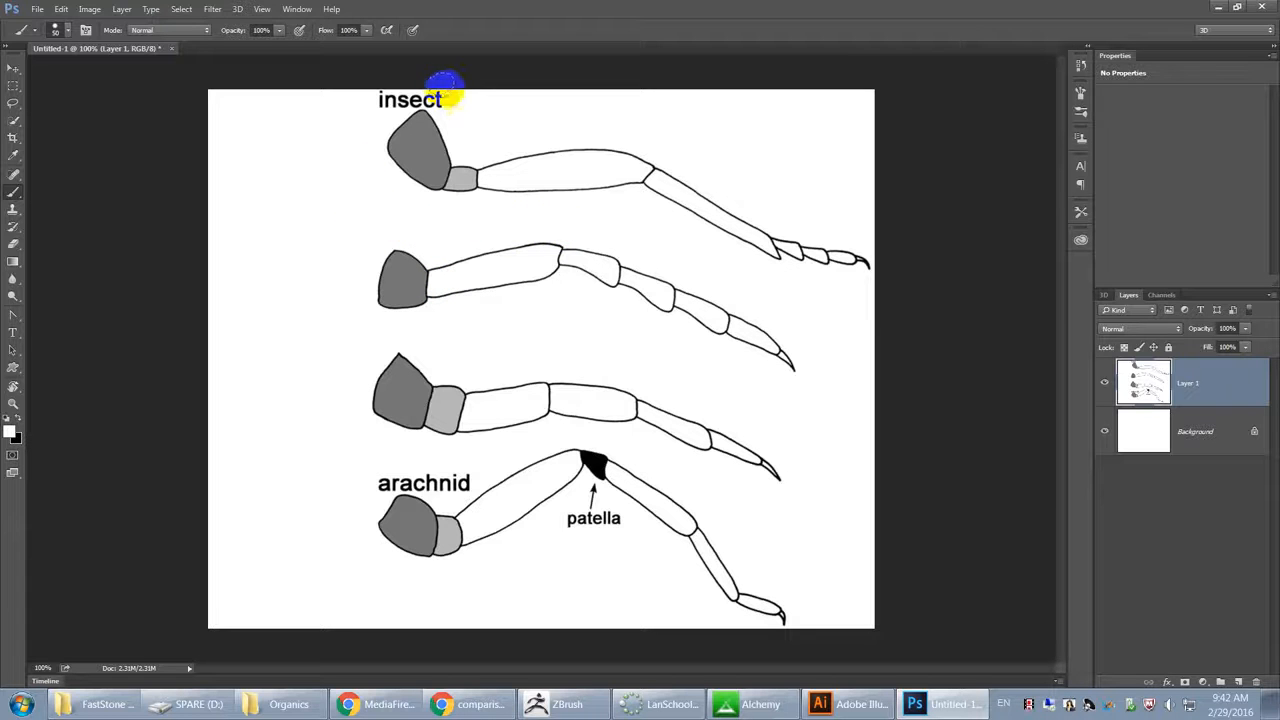
Step: Paint out the "insect", "arachnid" and "patella" labels and the patella arrow in white, undoing stray strokes
left_click_drag(380, 96, 414, 95)
mouse_move(443, 457)
left_mouse_down()
mouse_move(417, 480)
mouse_move(380, 469)
mouse_move(441, 473)
left_mouse_up()
key("ctrl+z")
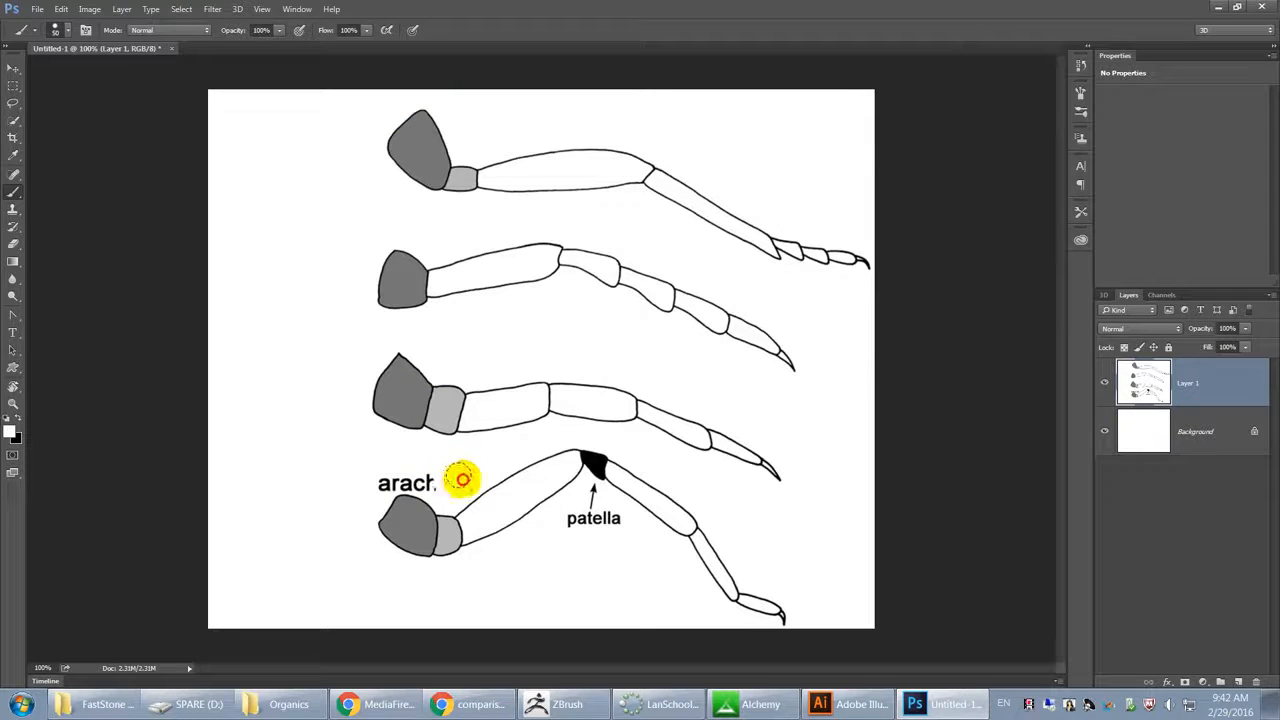
mouse_move(401, 470)
left_mouse_down()
mouse_move(371, 480)
mouse_move(406, 474)
left_mouse_up()
key("ctrl+z")
left_click_drag(464, 481, 429, 484)
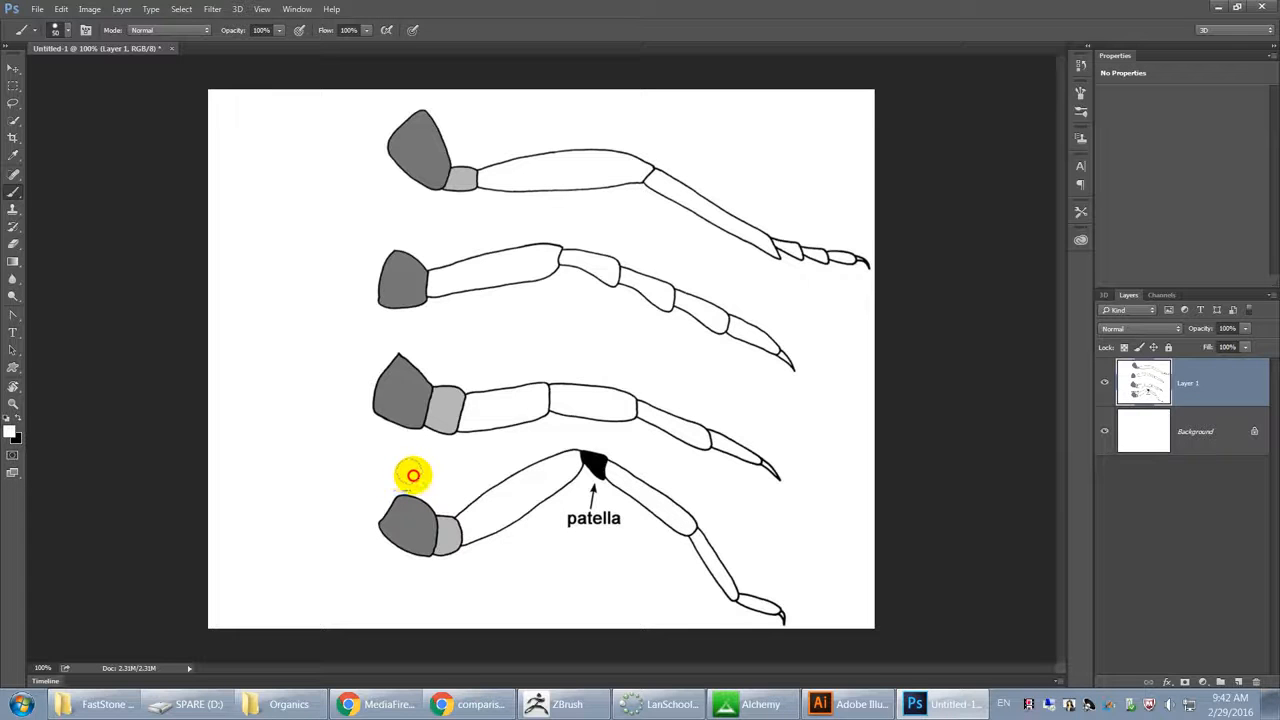
mouse_move(609, 491)
left_mouse_down()
mouse_move(580, 514)
mouse_move(590, 500)
mouse_move(608, 523)
left_mouse_up()
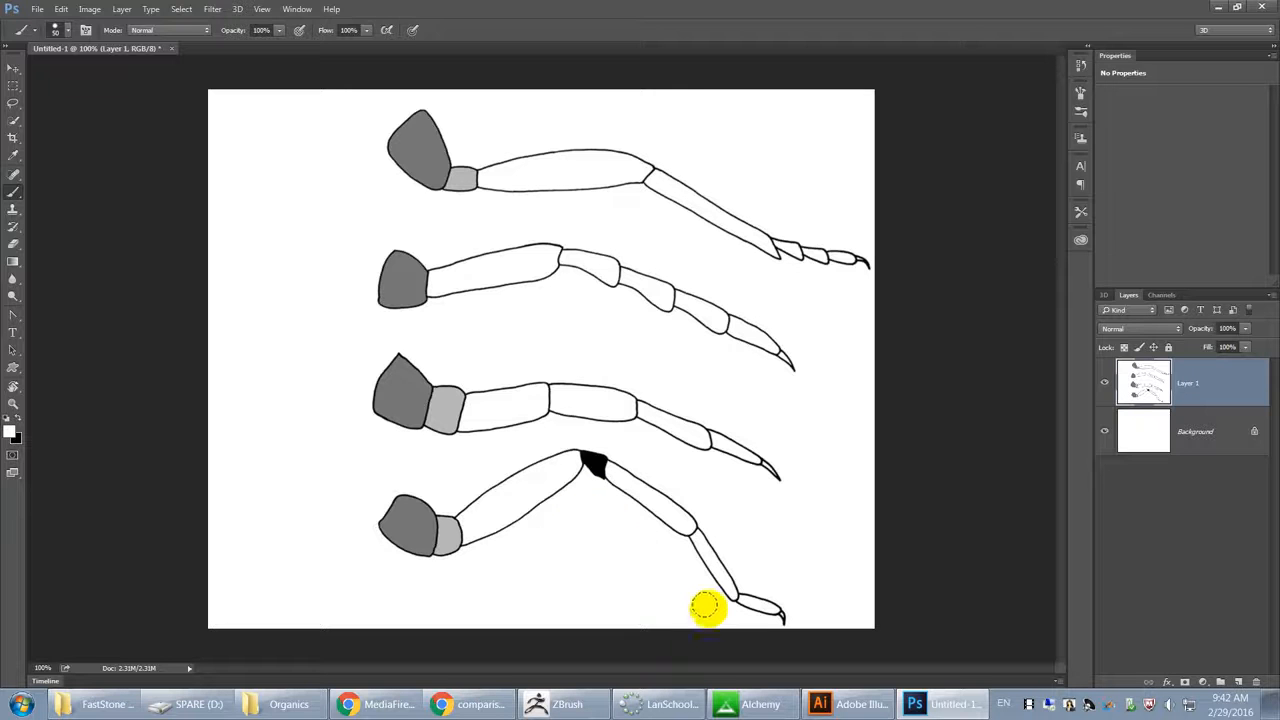
Step: Fill every segment, joint line and claw of the bottom leg with black using the Paint Bucket
key("g")
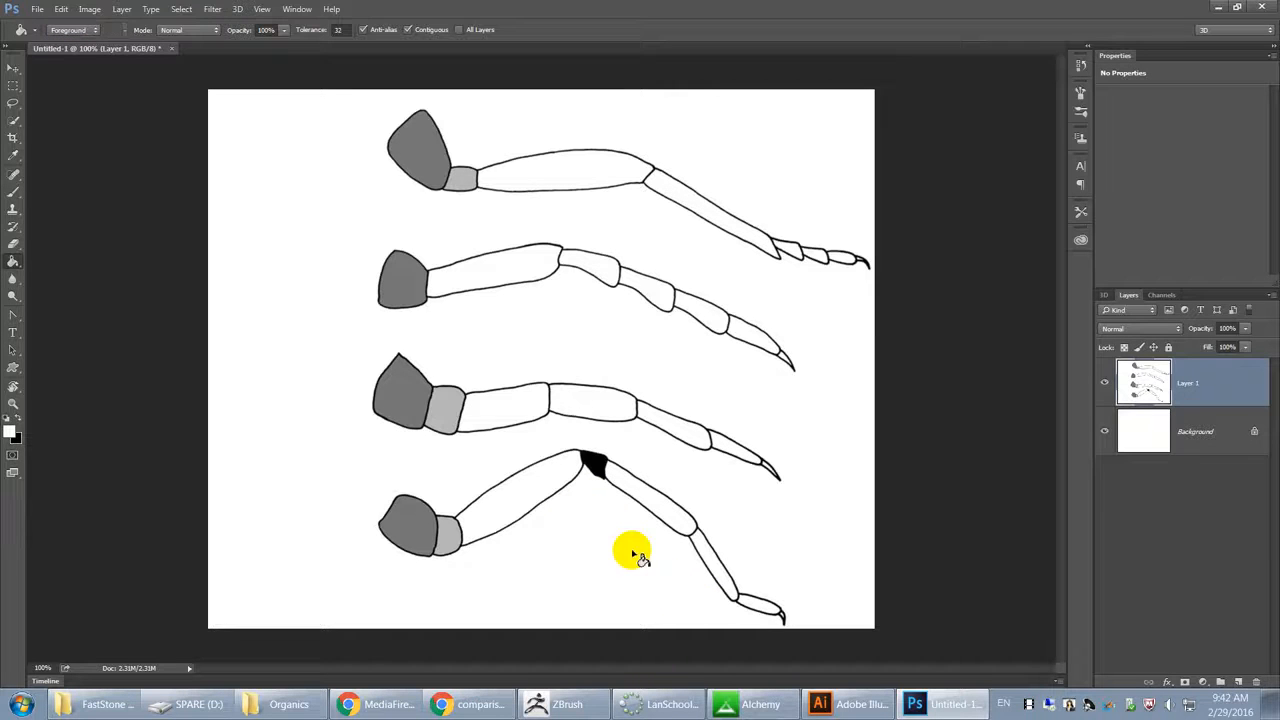
key("x")
left_click(409, 518)
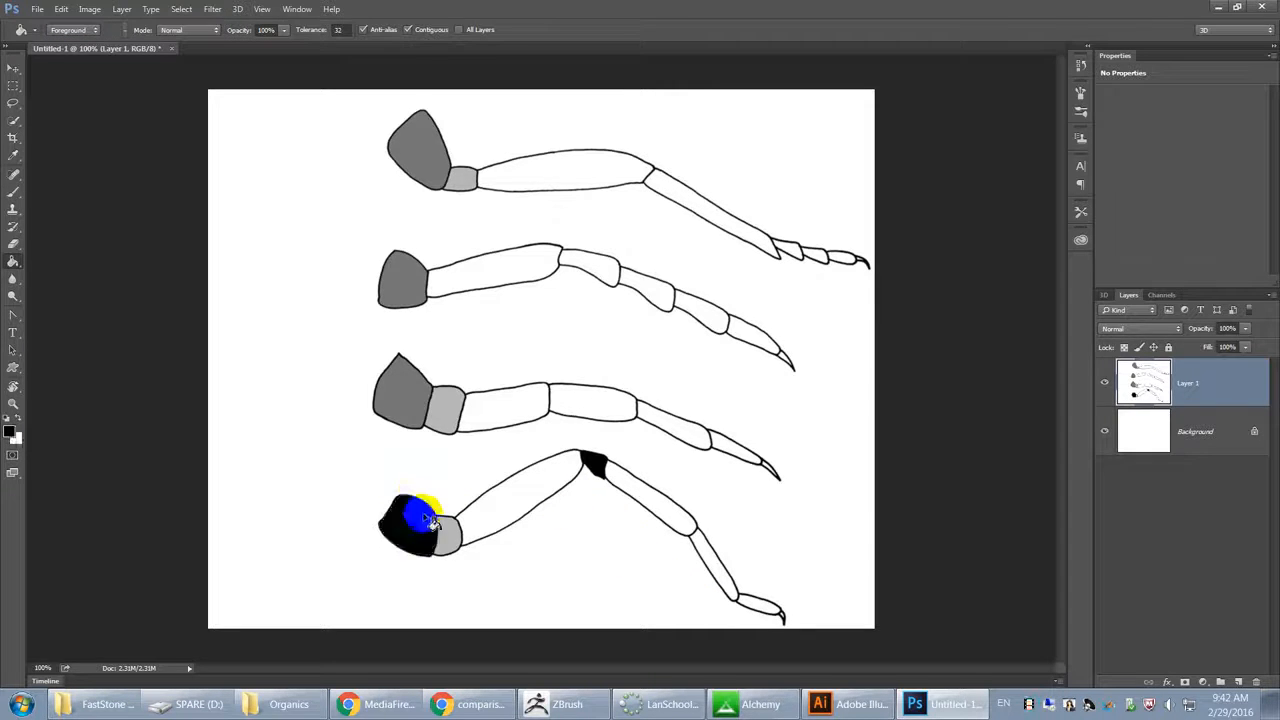
left_click(457, 531)
left_click(523, 503)
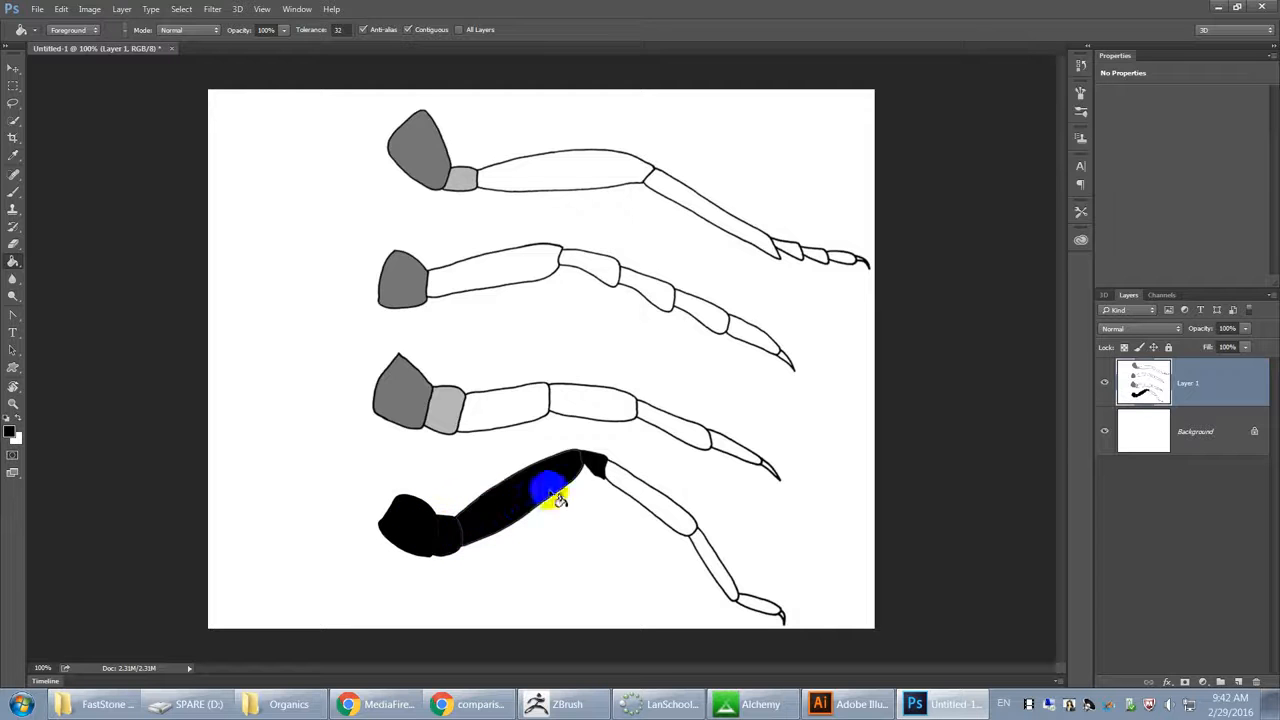
left_click(634, 491)
left_click(720, 567)
left_click(752, 604)
left_click(730, 591)
left_click(686, 521)
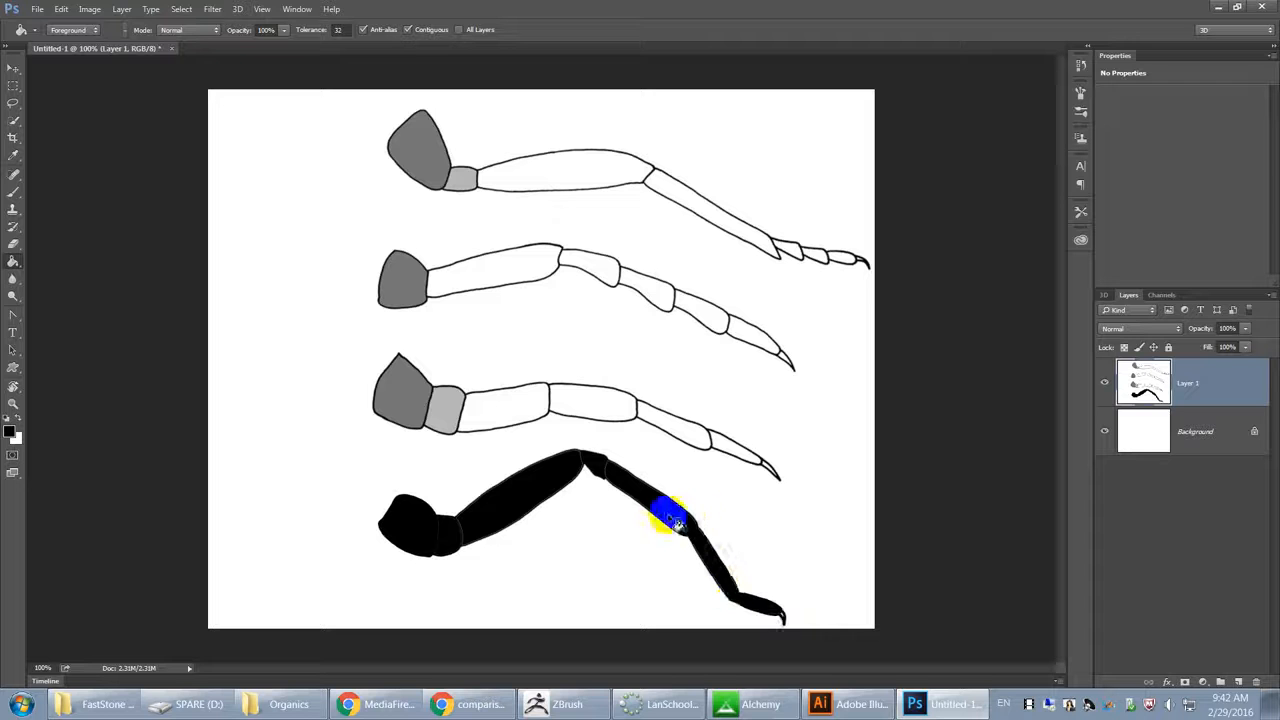
left_click(613, 482)
left_click(768, 608)
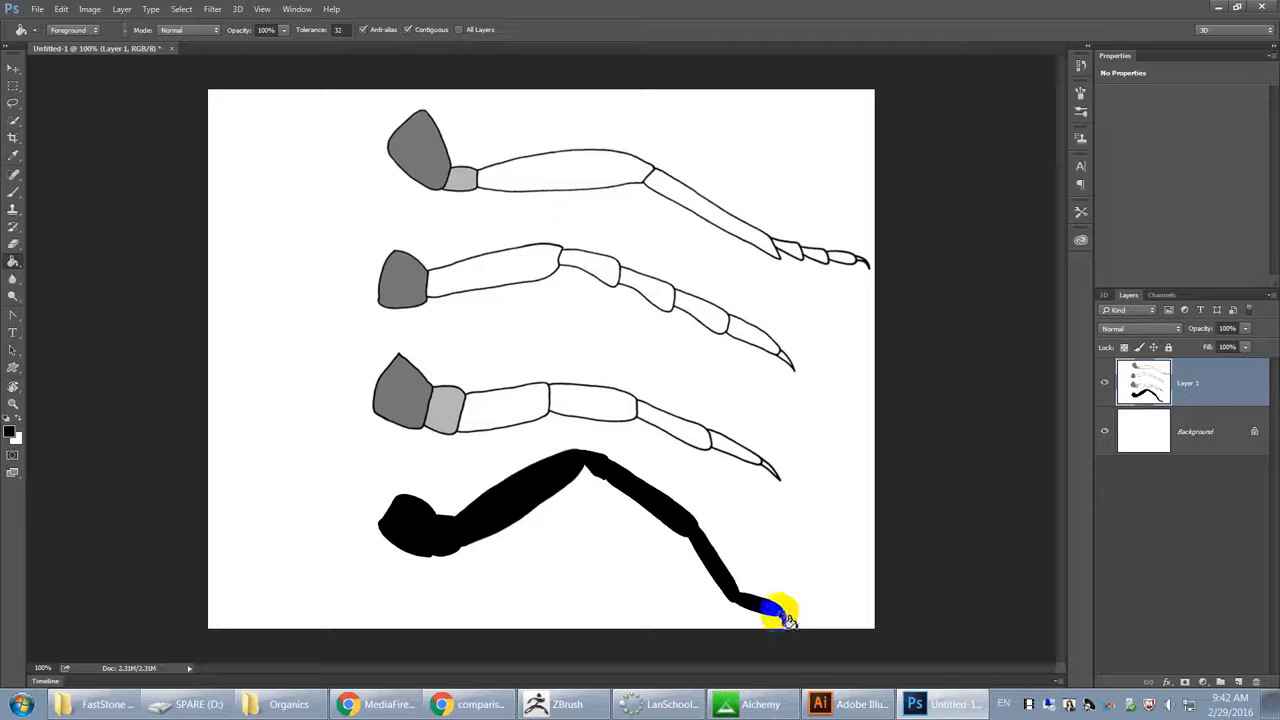
left_click(785, 615)
left_click(785, 615)
left_click(785, 616)
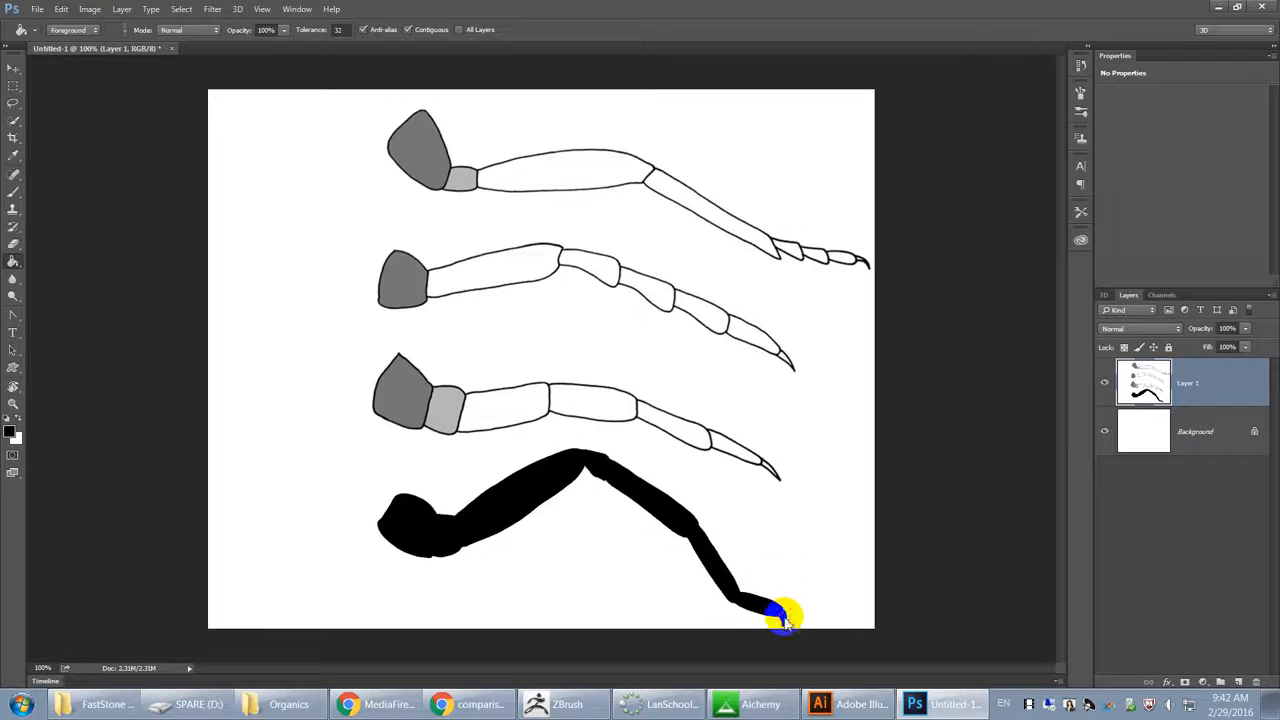
Step: Fill the segments of the third leg from the top with black, leaving out its claw
left_click(405, 402)
left_click(446, 408)
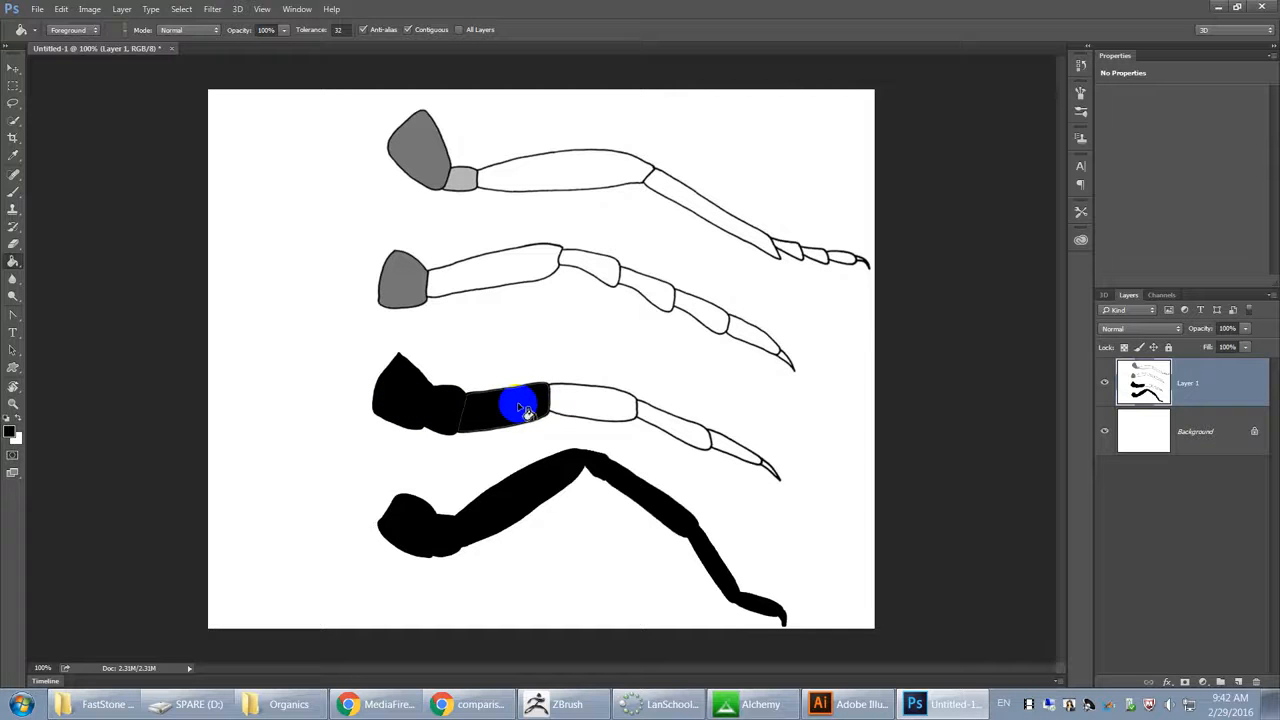
left_click(605, 402)
left_click(606, 401)
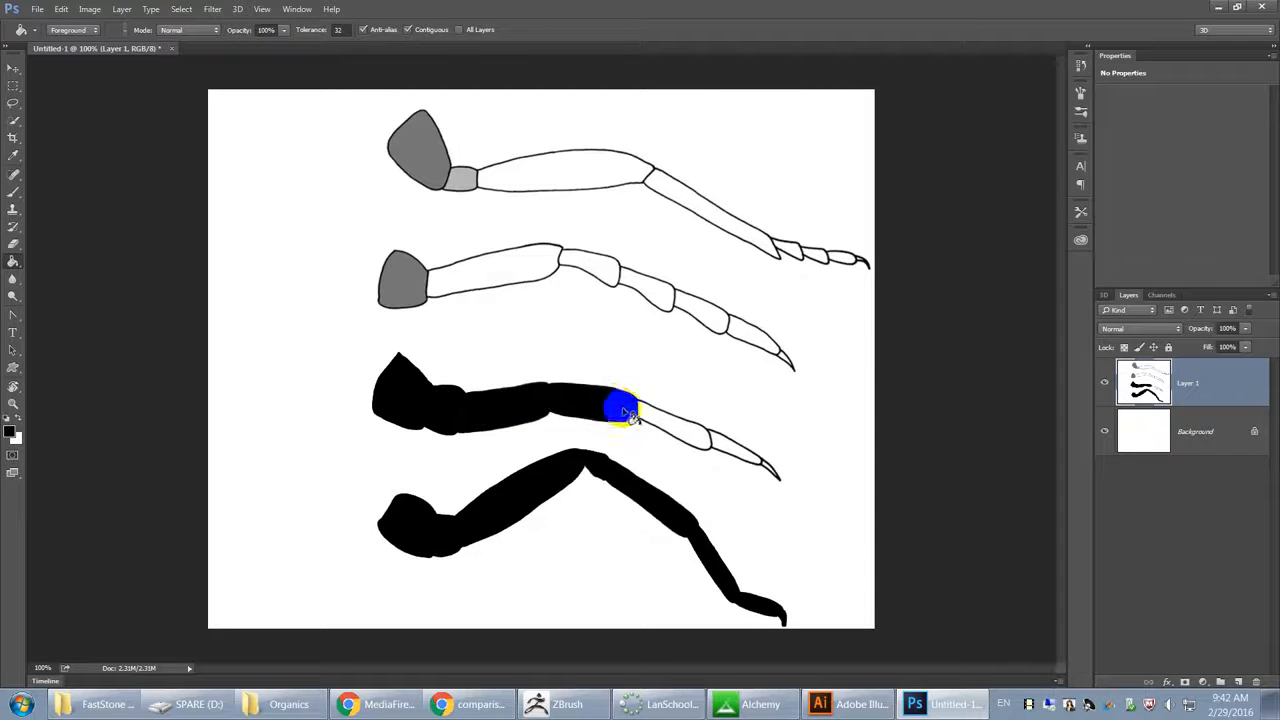
left_click(677, 428)
left_click(703, 439)
left_click(750, 458)
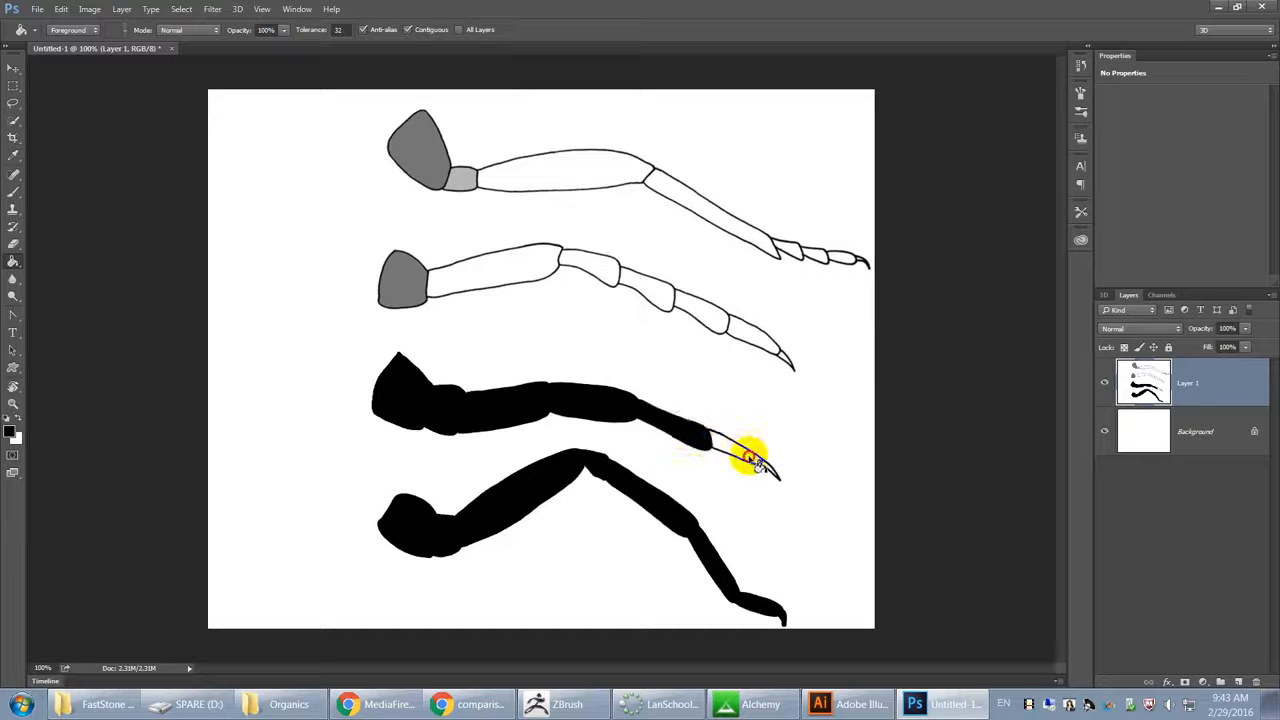
Step: Fill the claw of the third leg and the remaining light gaps around it with black
left_click(345, 30)
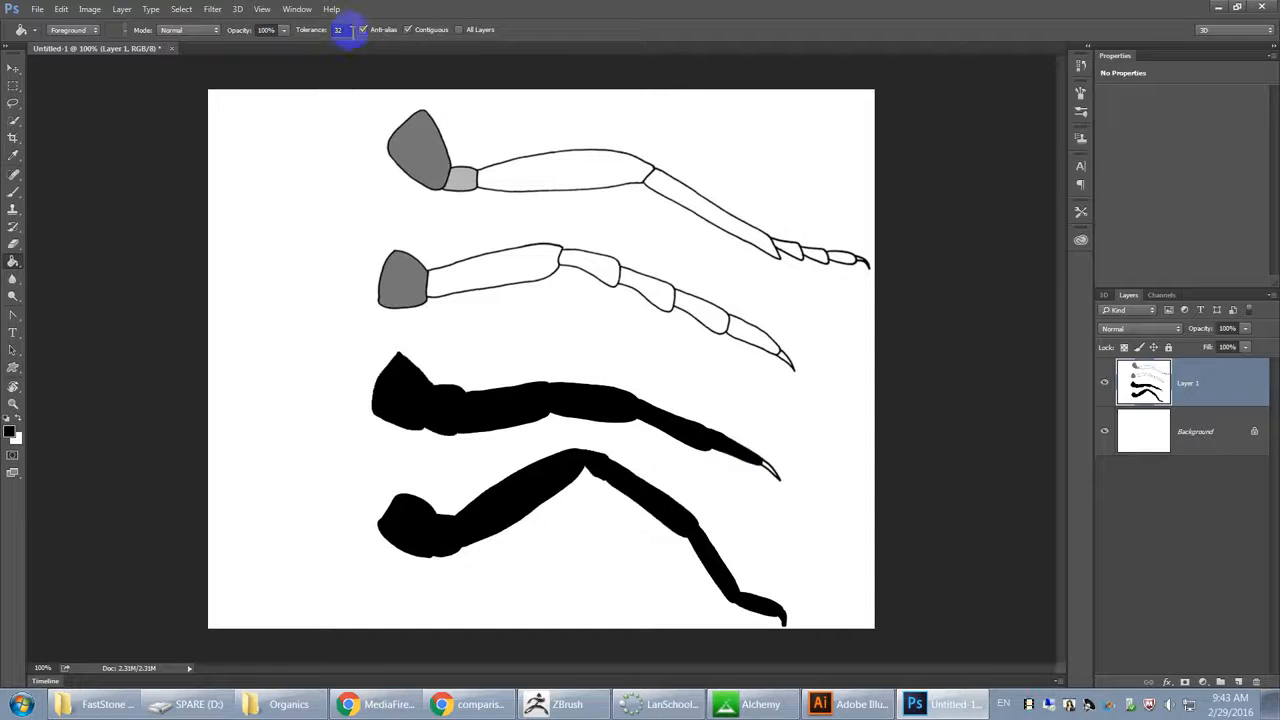
left_click(764, 464)
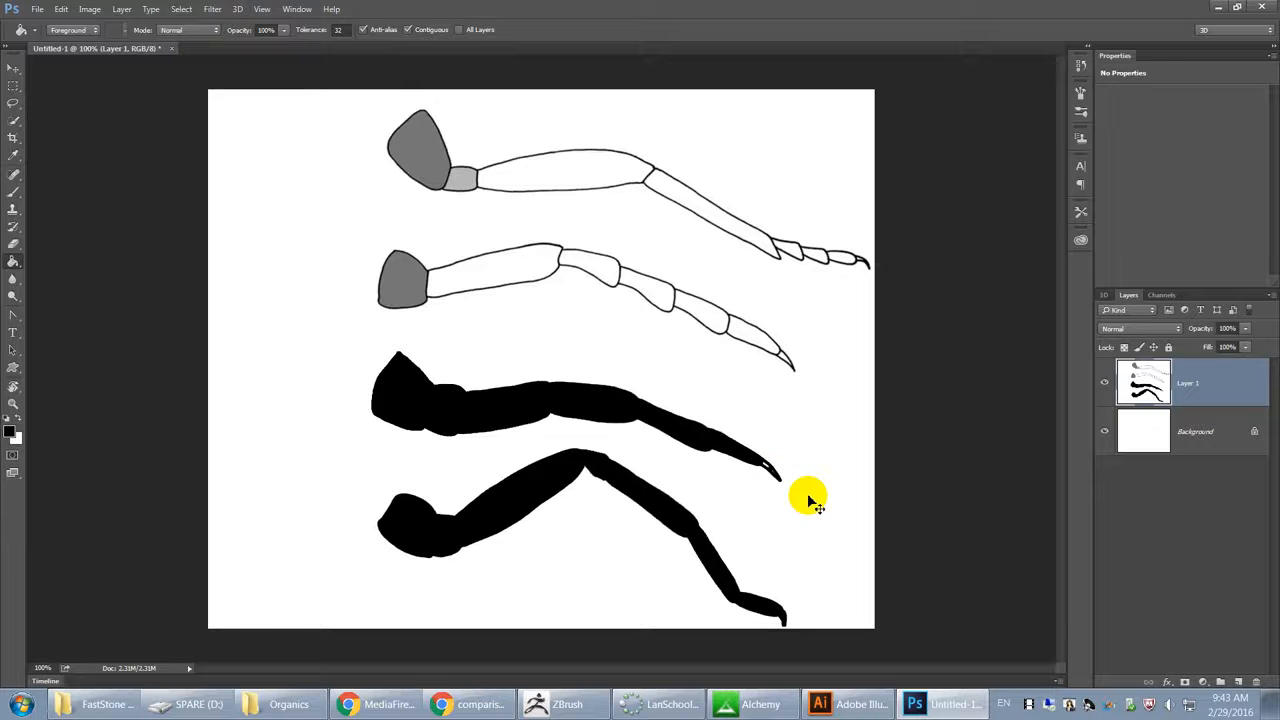
key("ctrl+plus")
key("ctrl+plus")
mouse_move(798, 494)
left_mouse_down()
mouse_move(457, 283)
mouse_move(334, 274)
left_mouse_up()
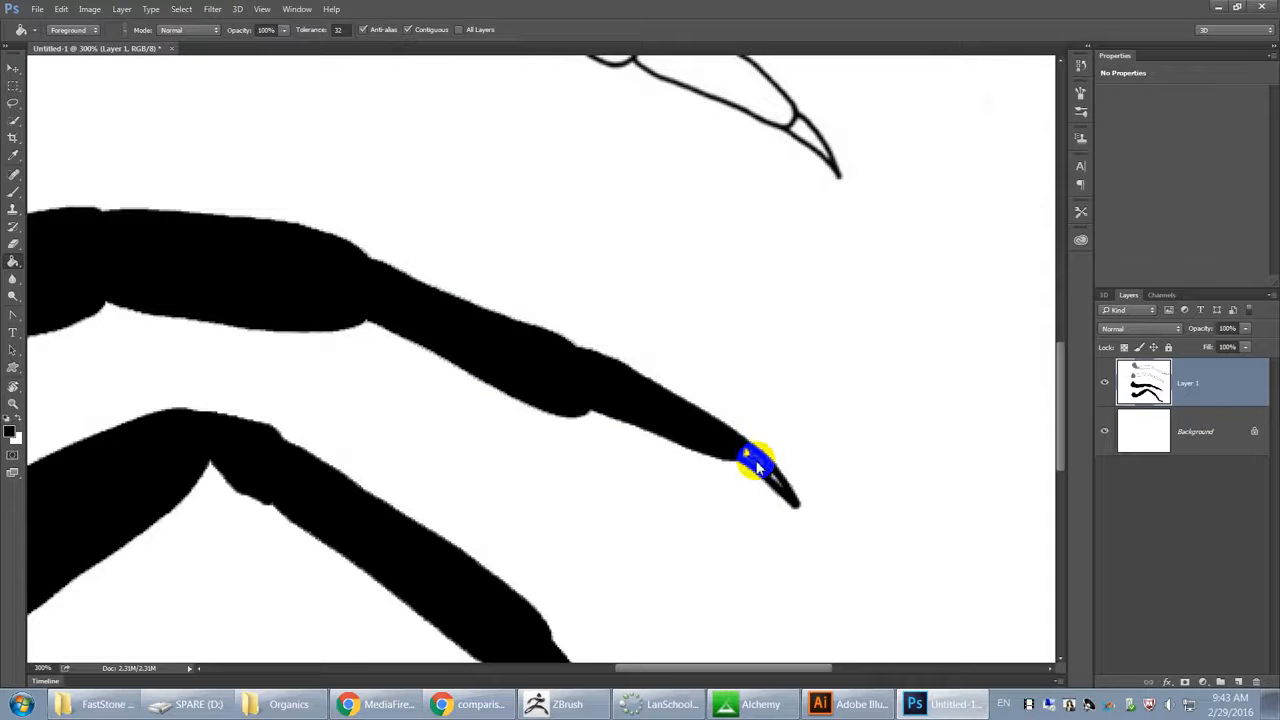
left_click(780, 484)
left_click(774, 479)
left_click(758, 464)
Step: Fill the claw and the adjoining end segment of the second leg from the top with black
left_click(816, 140)
left_click(830, 154)
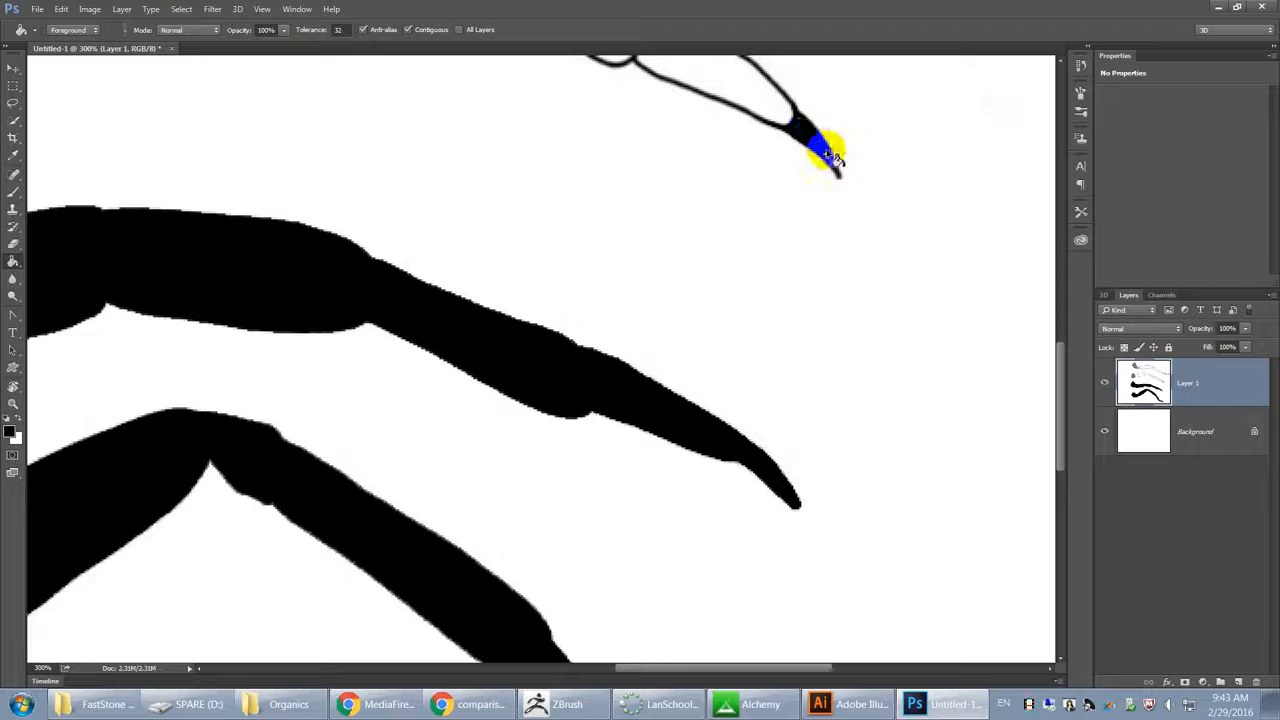
left_click(774, 109)
left_click_drag(692, 220, 760, 410)
left_click(800, 257)
Step: Set the Paint Bucket tolerance to 80 and fill the next two segments of the second leg with black
left_click(325, 30)
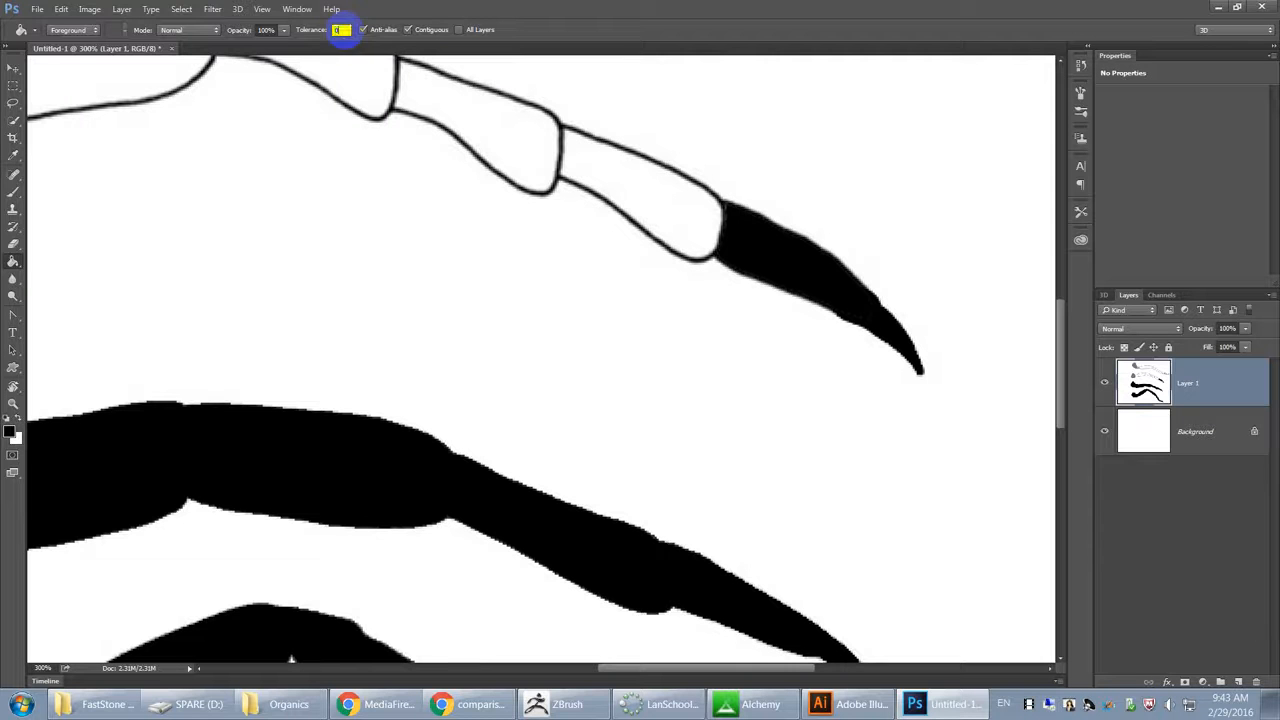
left_click(620, 190)
left_click(365, 31)
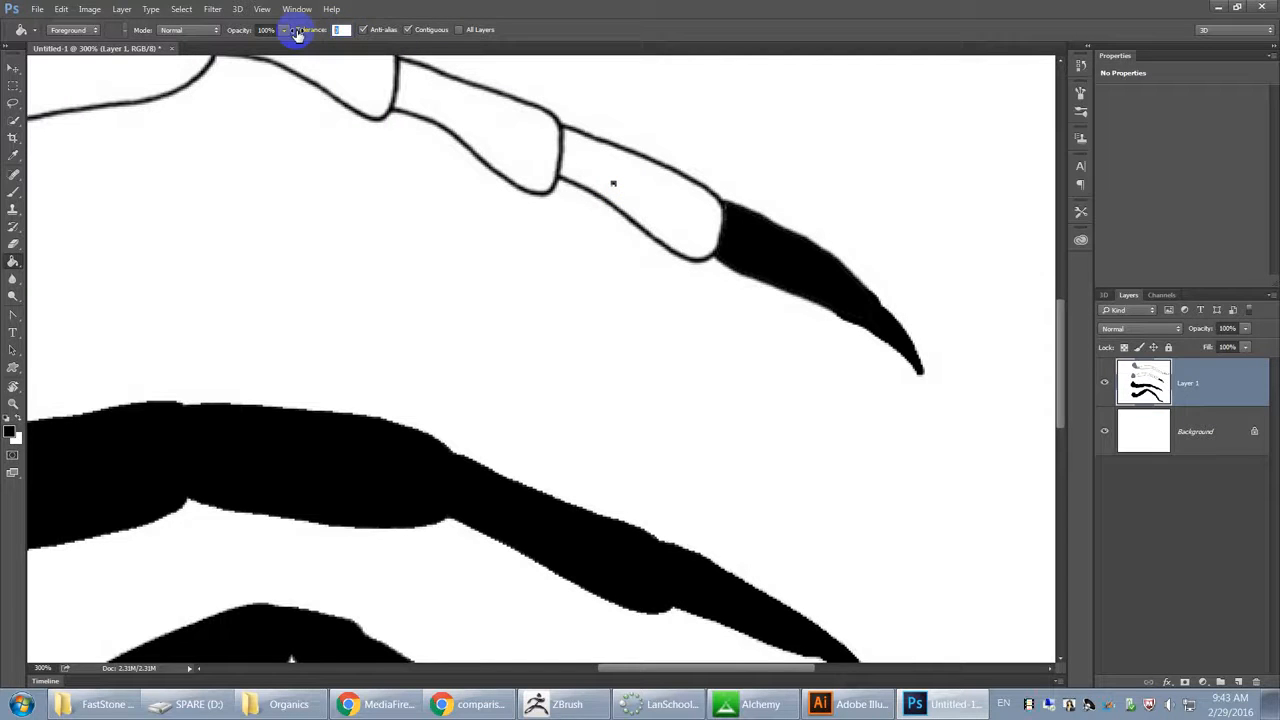
left_click(675, 191)
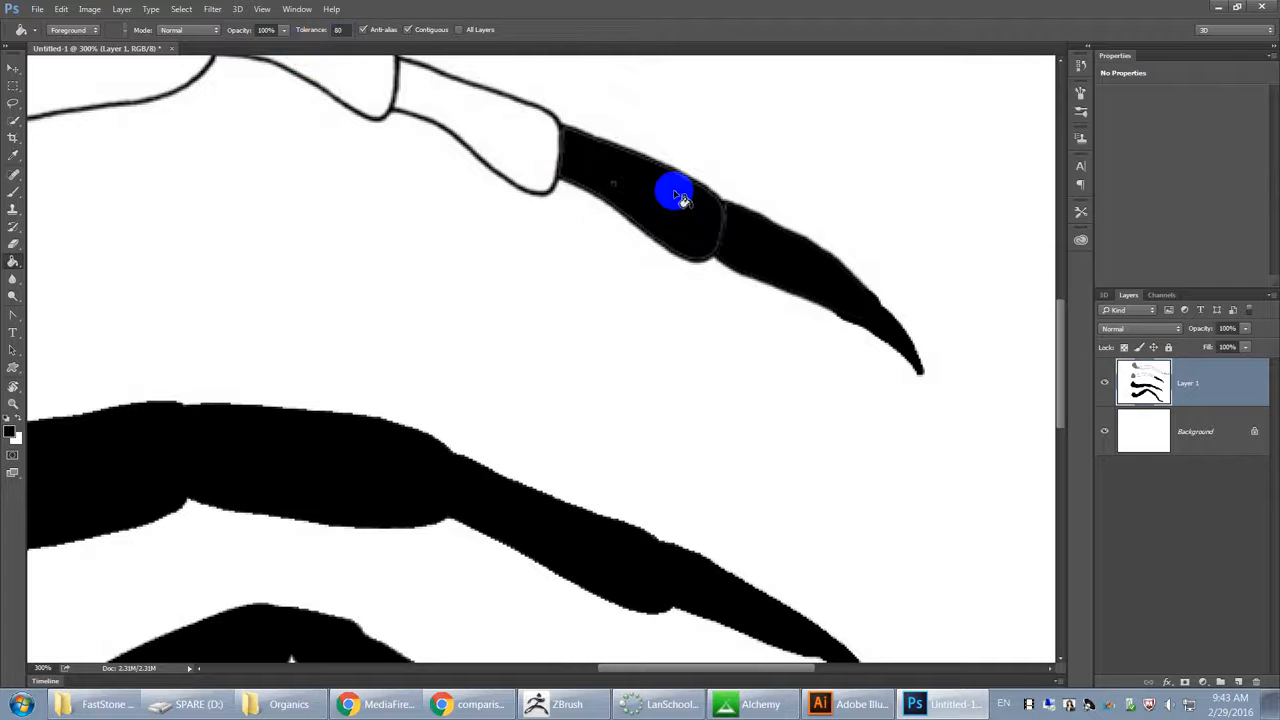
left_click(641, 199)
left_click(568, 166)
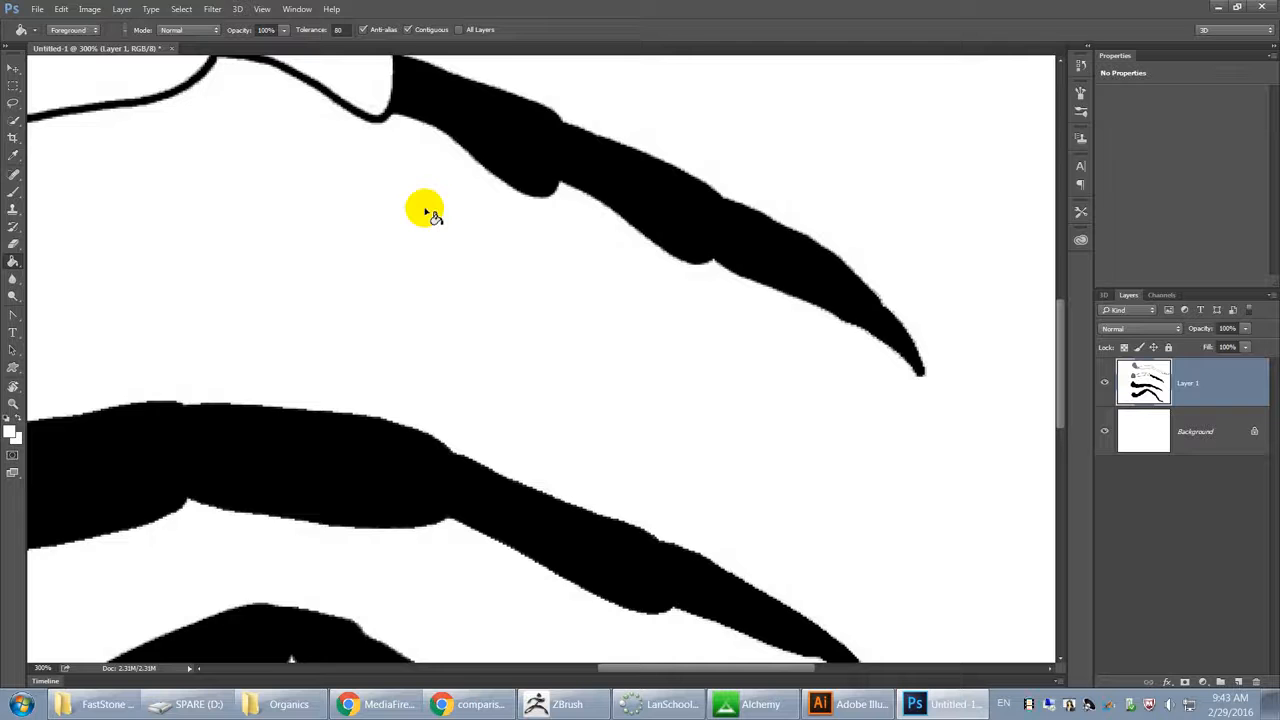
Step: Fill the remaining segments of the second leg, up to its gray base, with black
key("ctrl+1")
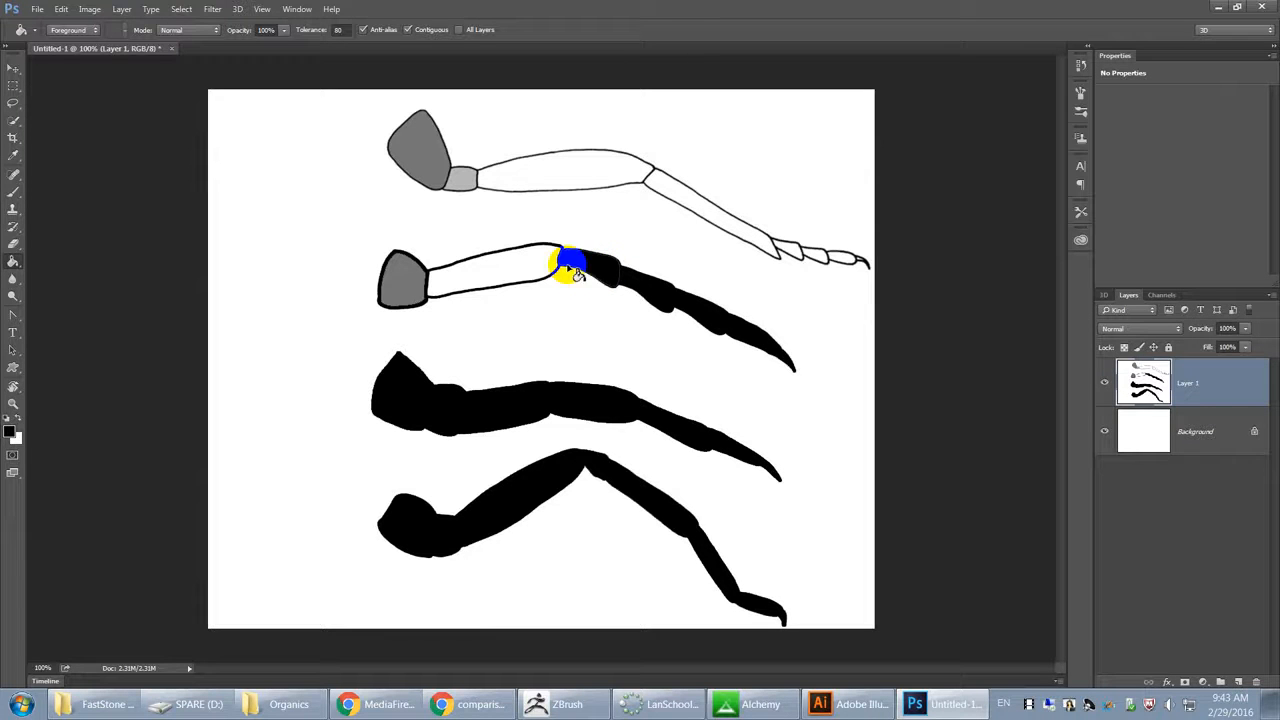
left_click(582, 264)
left_click(470, 272)
left_click(418, 280)
Step: Fill the whole top leg with black, from its gray base segments to the small foot segments and claw
left_click(508, 166)
left_click(466, 177)
left_click(642, 180)
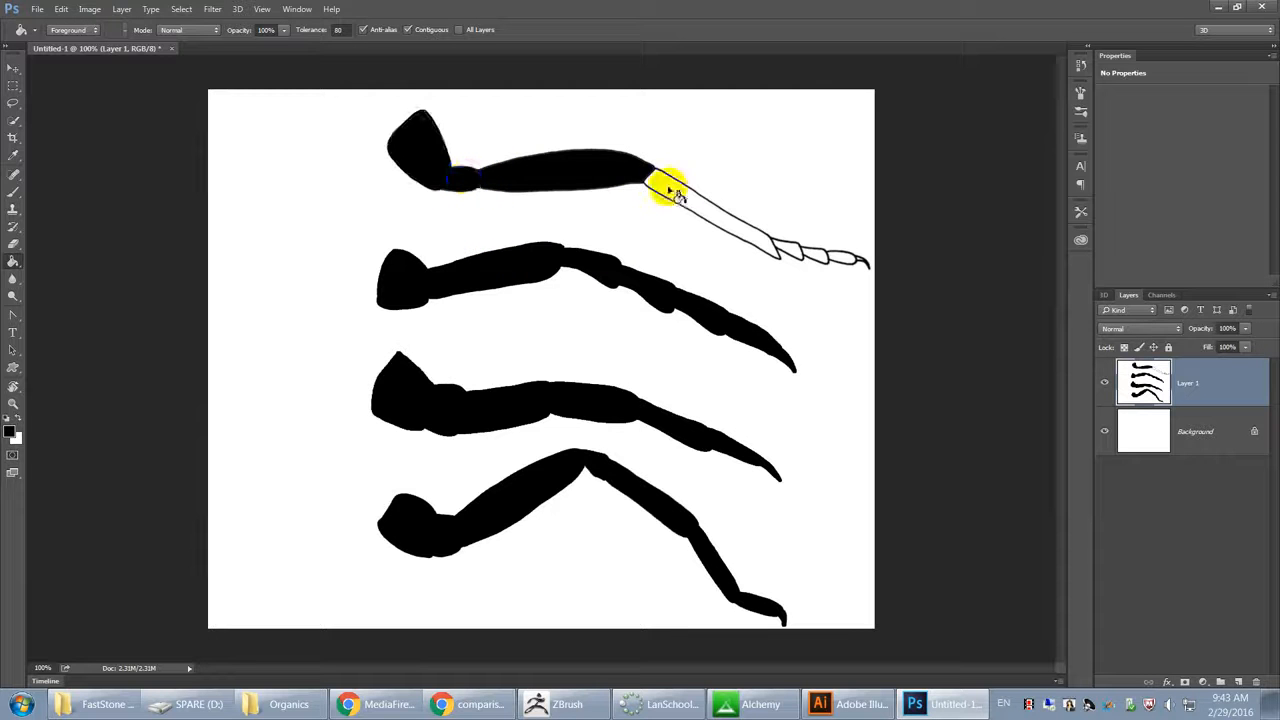
left_click(786, 254)
left_click(810, 258)
left_click(838, 261)
left_click(864, 262)
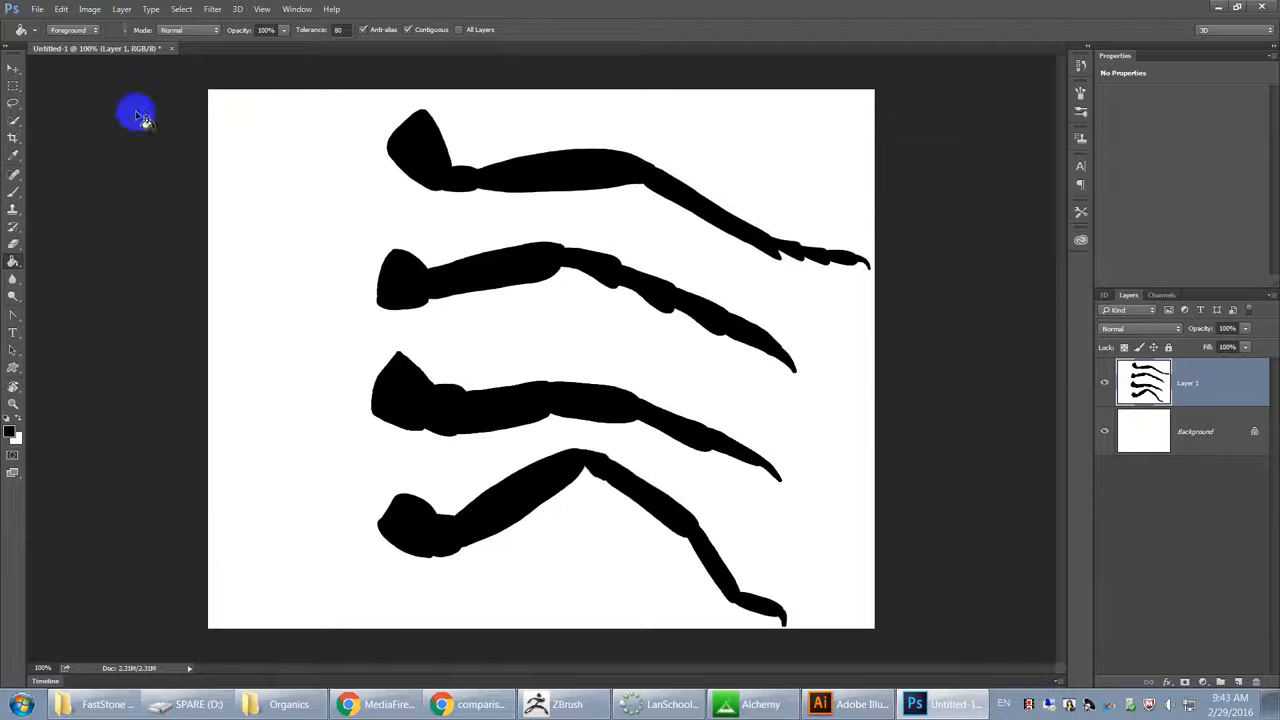
Step: Save a JPEG copy of the silhouettes to the Desktop as "Untitled-1 copy.jpg" with High quality
key("ctrl+shift+s")
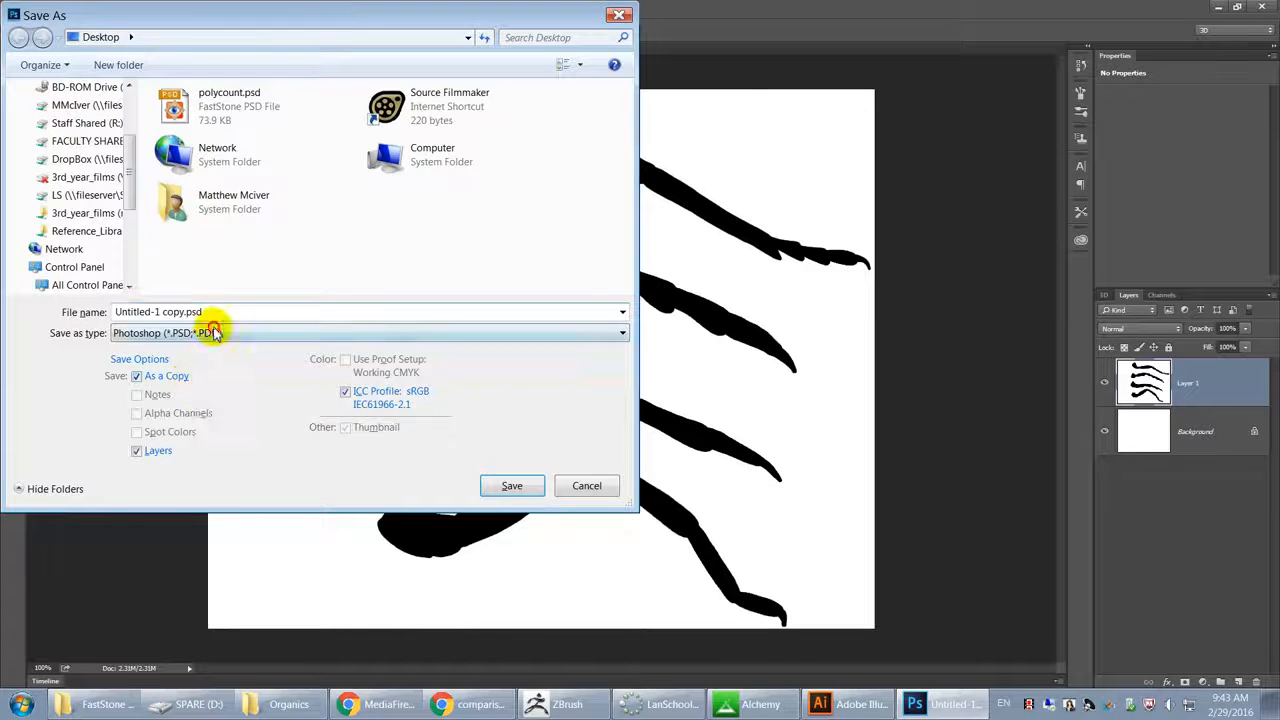
left_click(214, 332)
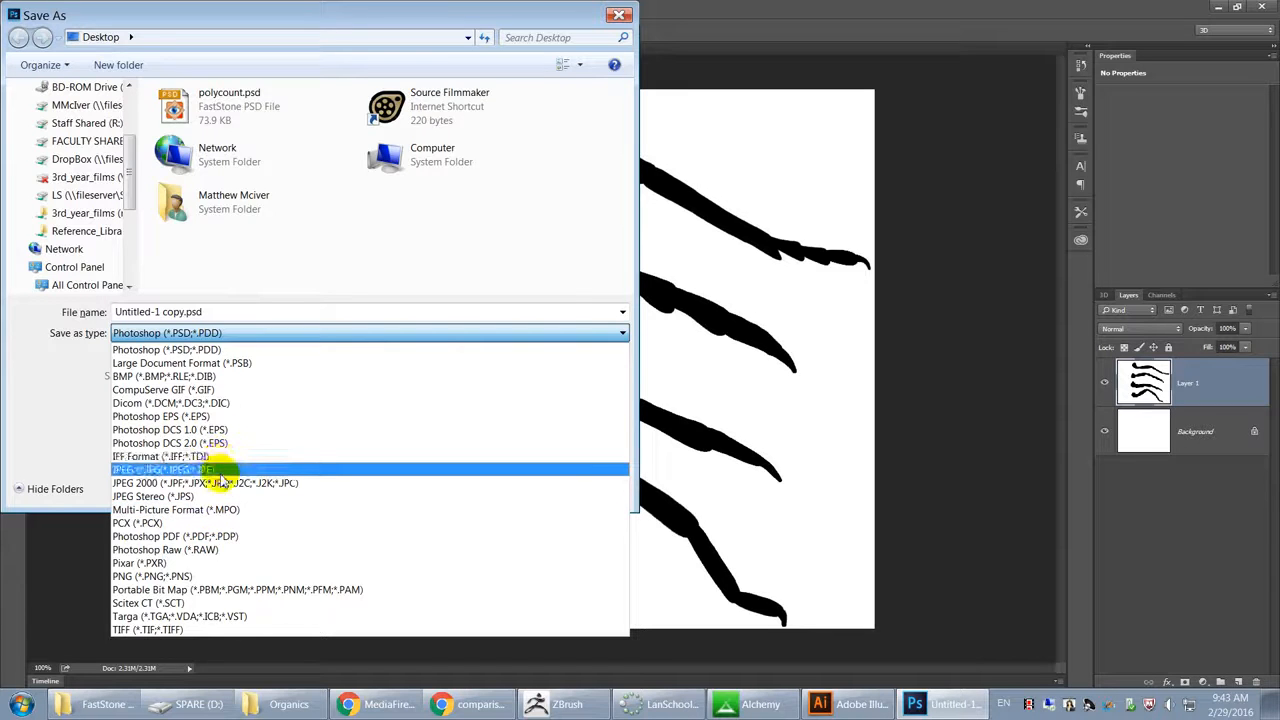
left_click(222, 470)
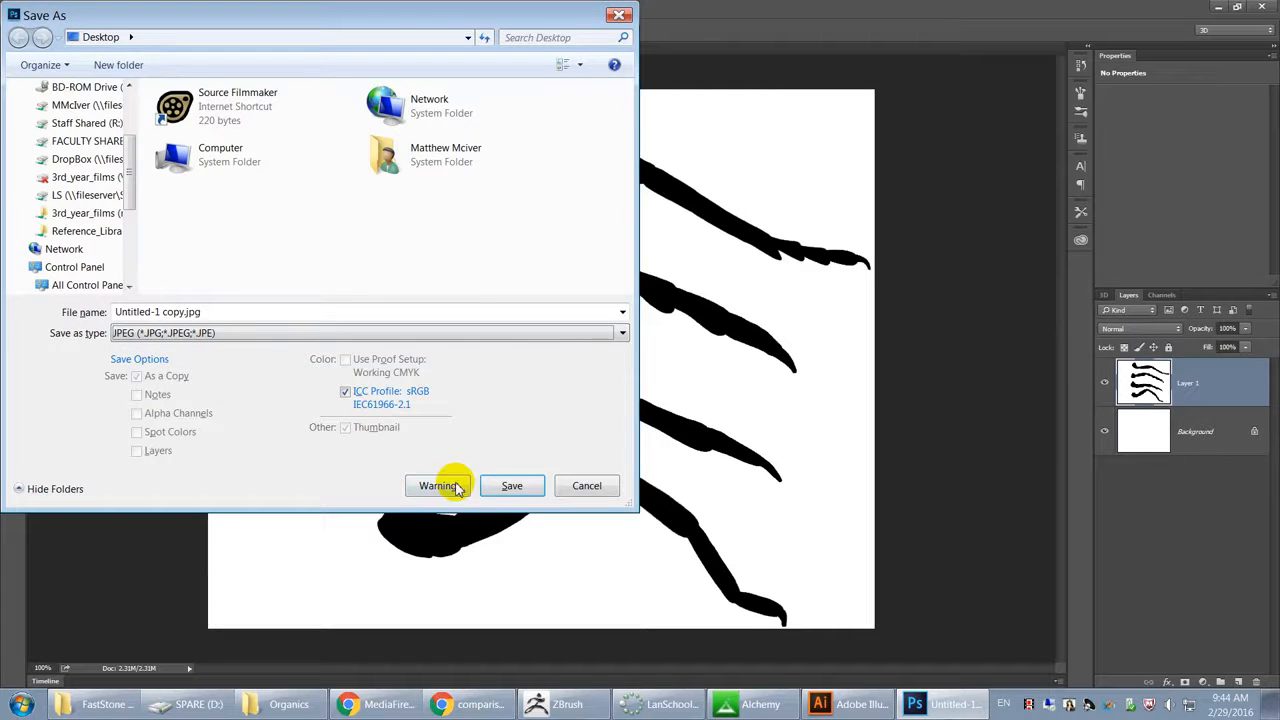
left_click(507, 486)
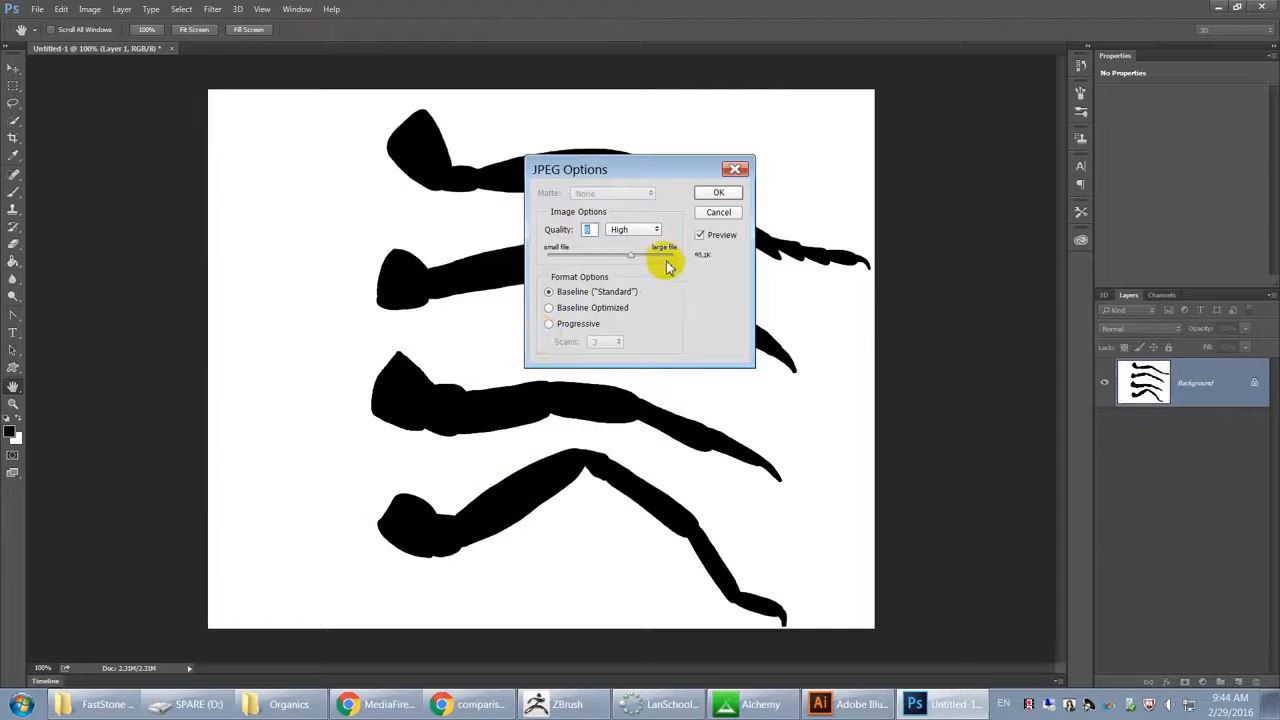
left_click(716, 191)
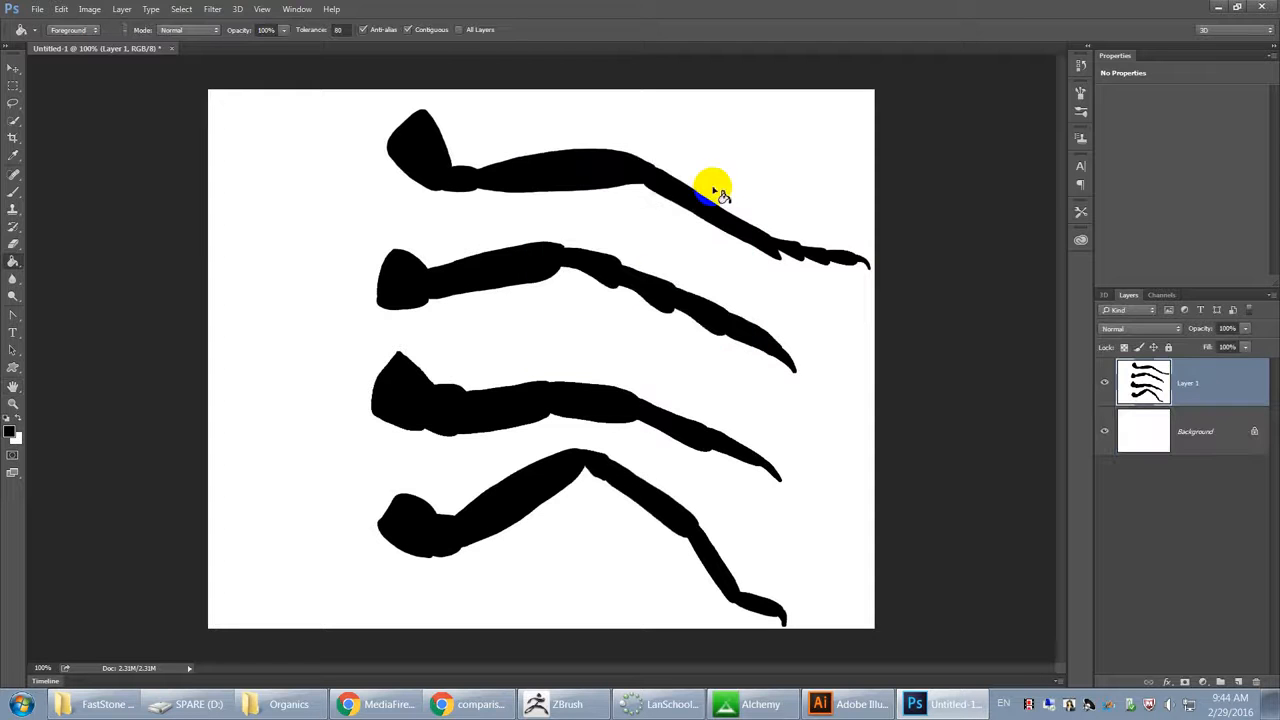
Step: Switch to Illustrator and create a new 612 × 792 pt Letter document with the Print profile
left_click(915, 704)
left_click(850, 704)
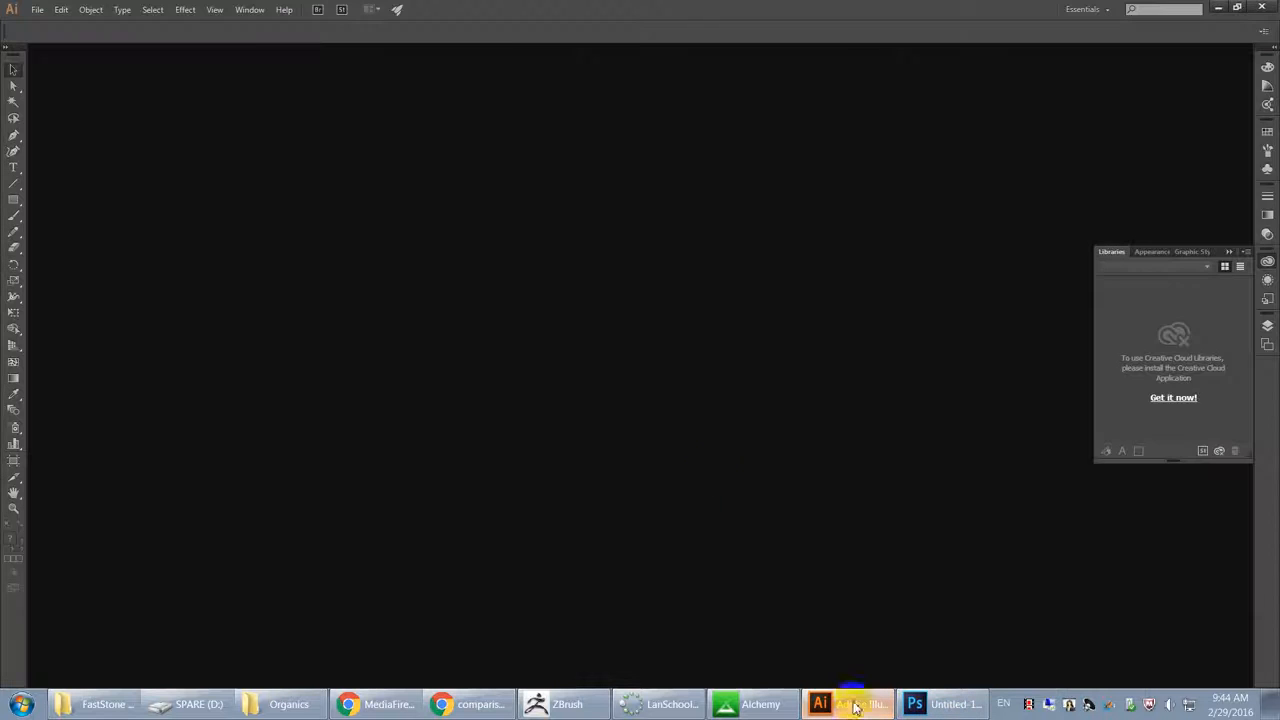
left_click(42, 10)
left_click(53, 30)
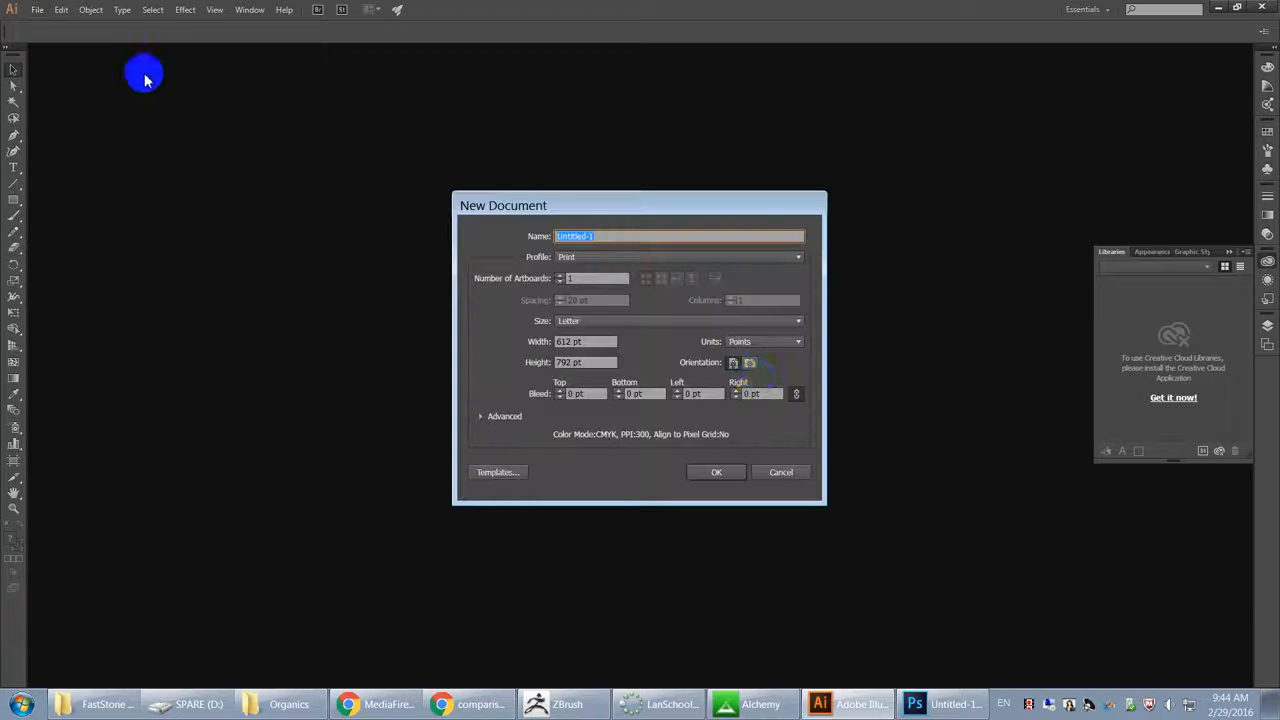
left_click(716, 474)
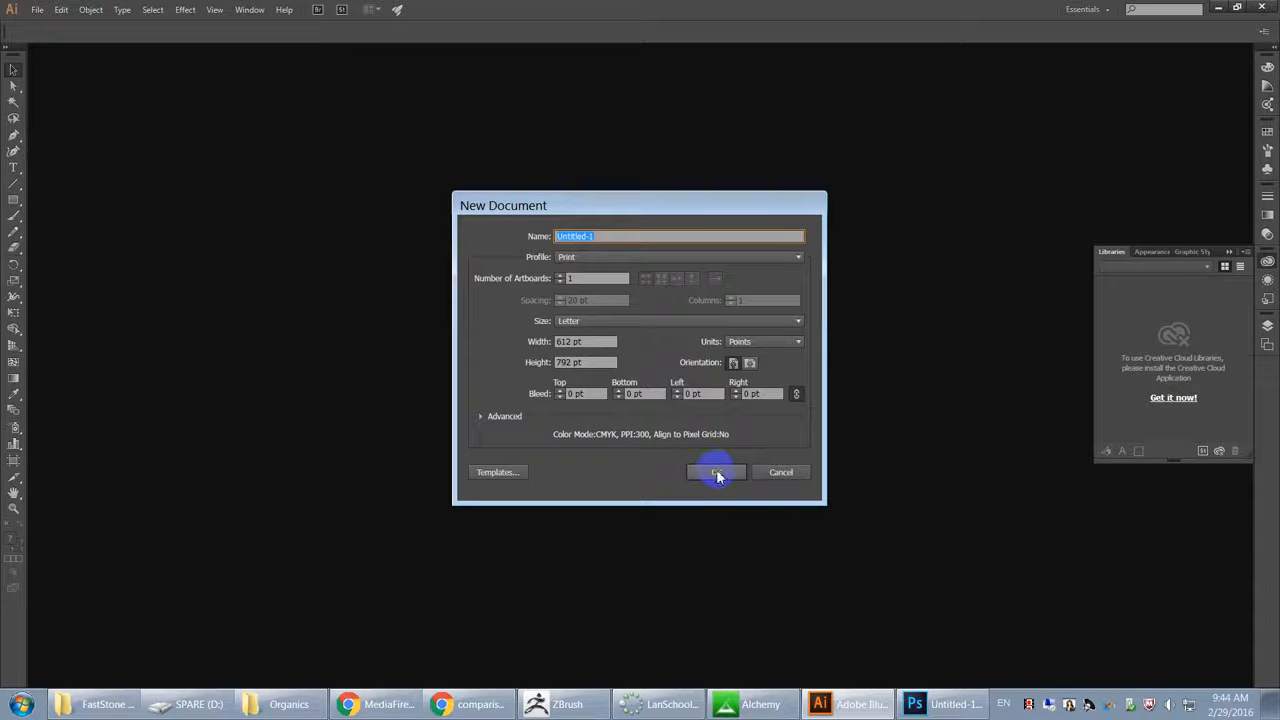
left_click(744, 321)
left_click(744, 320)
left_click(735, 471)
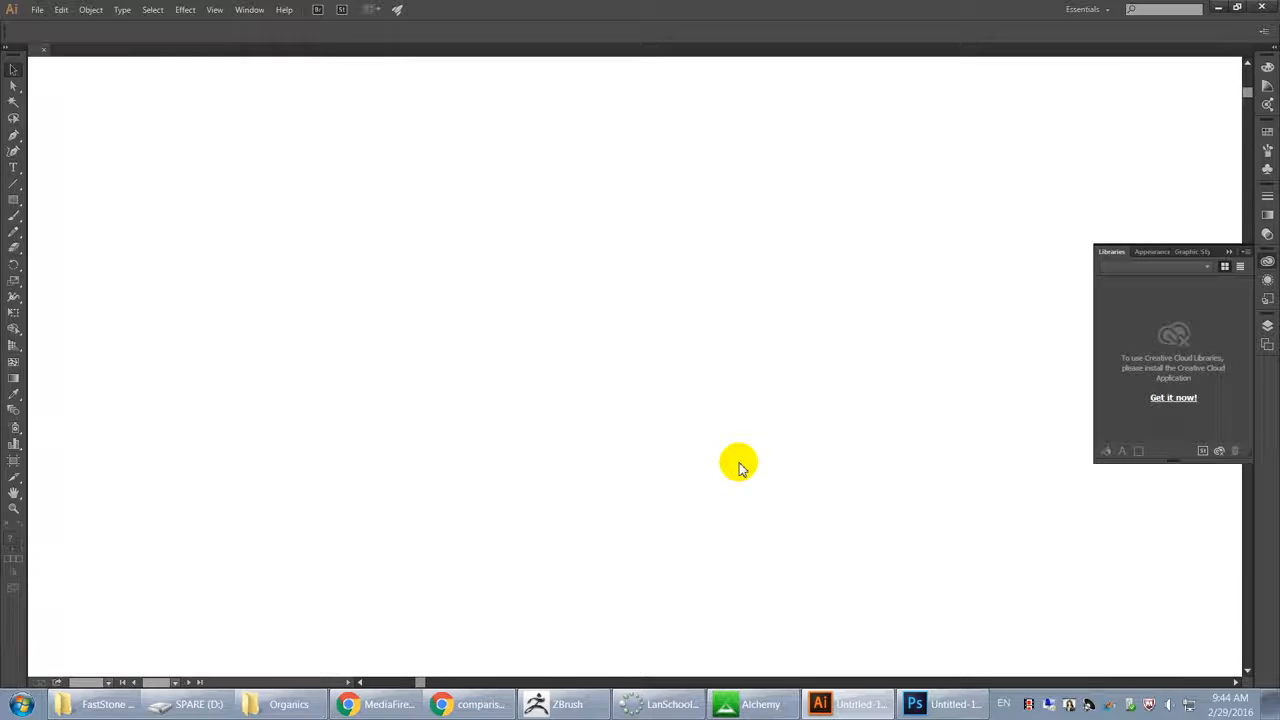
Step: Place "Untitled-1 copy.jpg" from the Desktop at 1000 × 809 pt and move it up so it overlaps the artboard
left_click(42, 9)
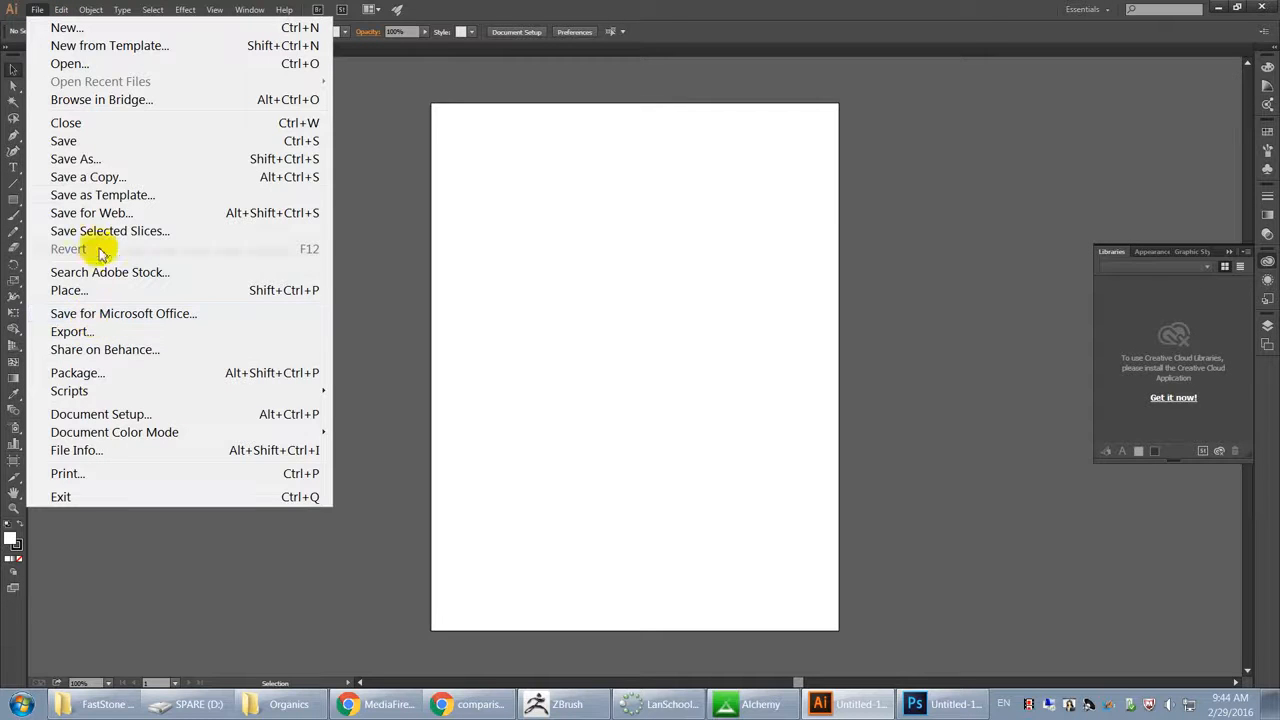
left_click(70, 290)
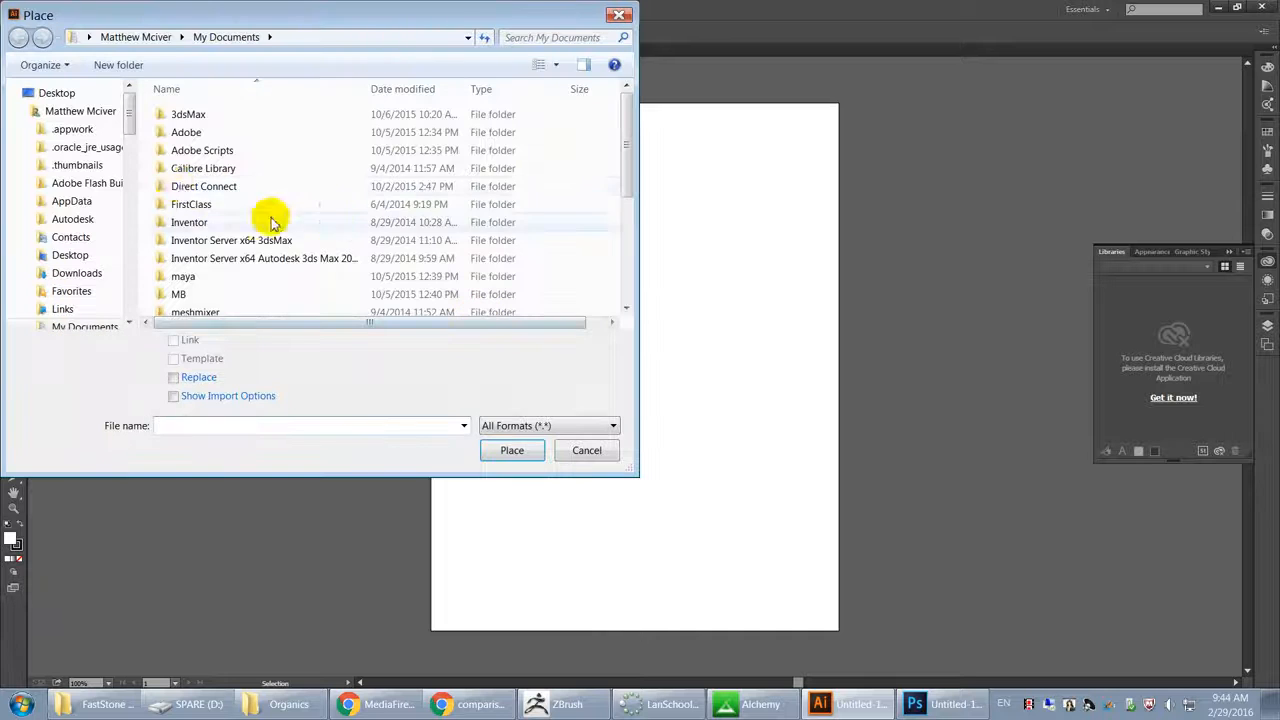
left_click(70, 93)
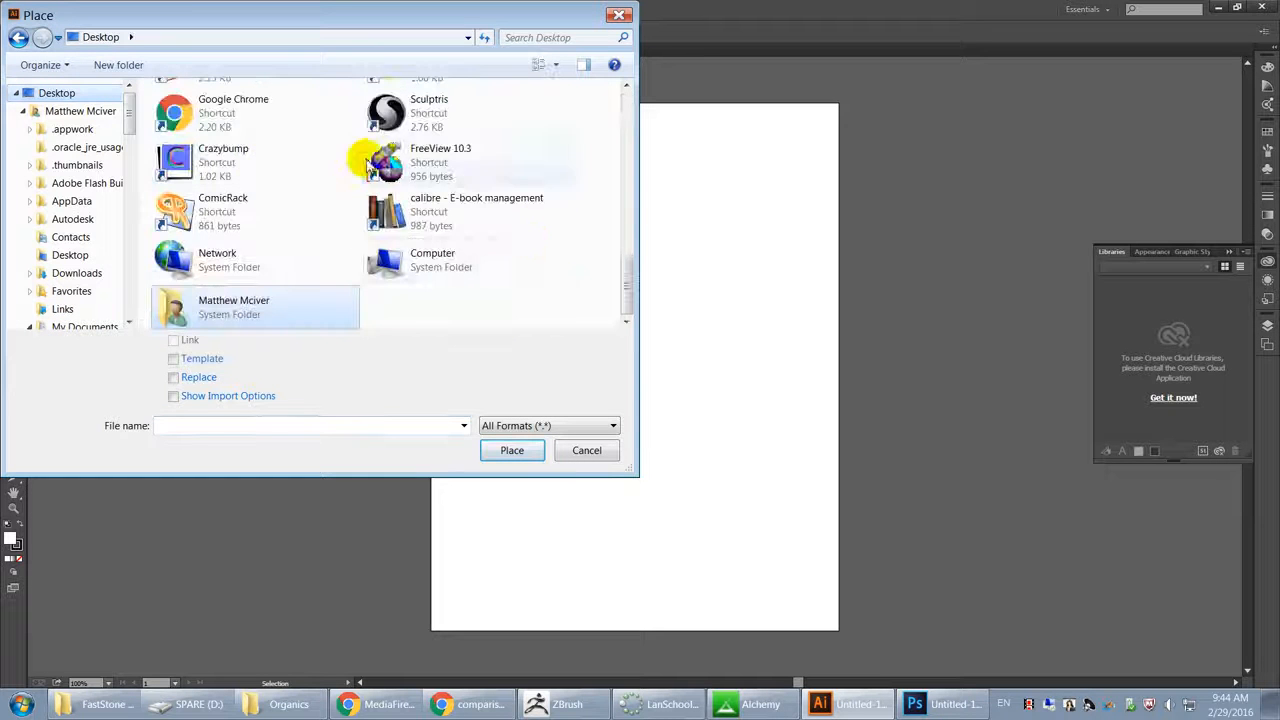
left_click_drag(626, 287, 614, 63)
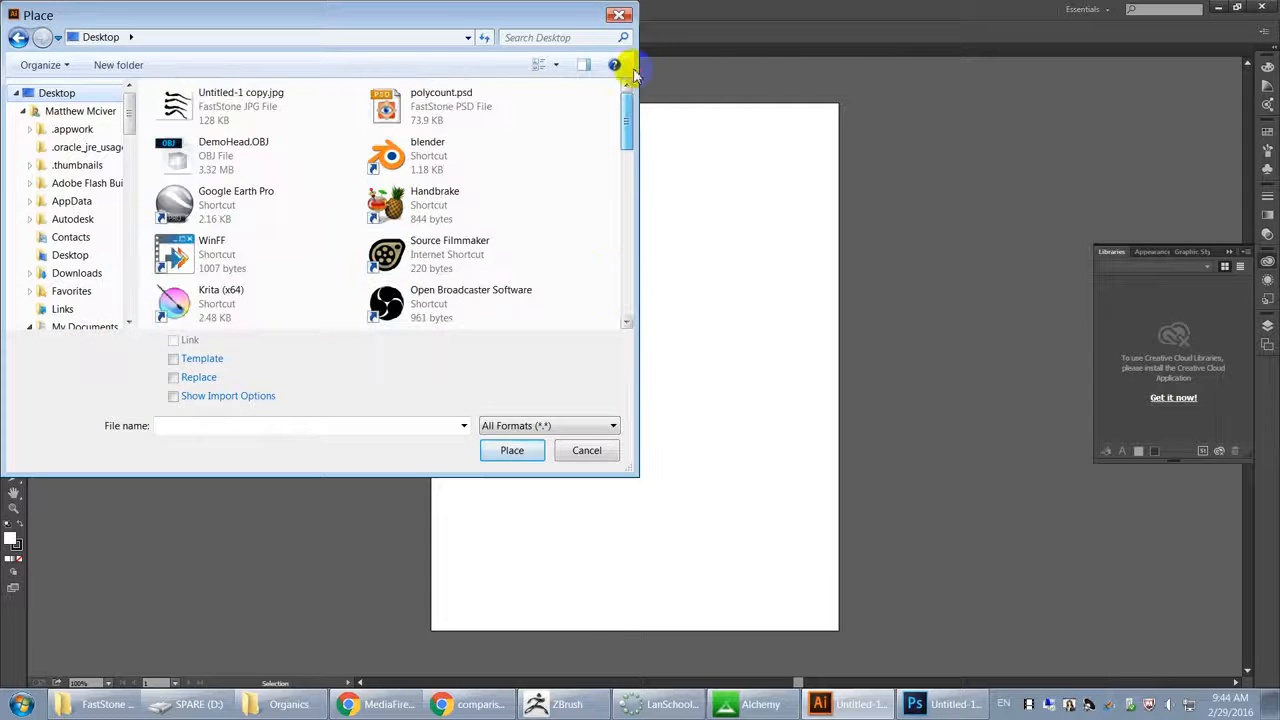
left_click(255, 100)
left_click(512, 452)
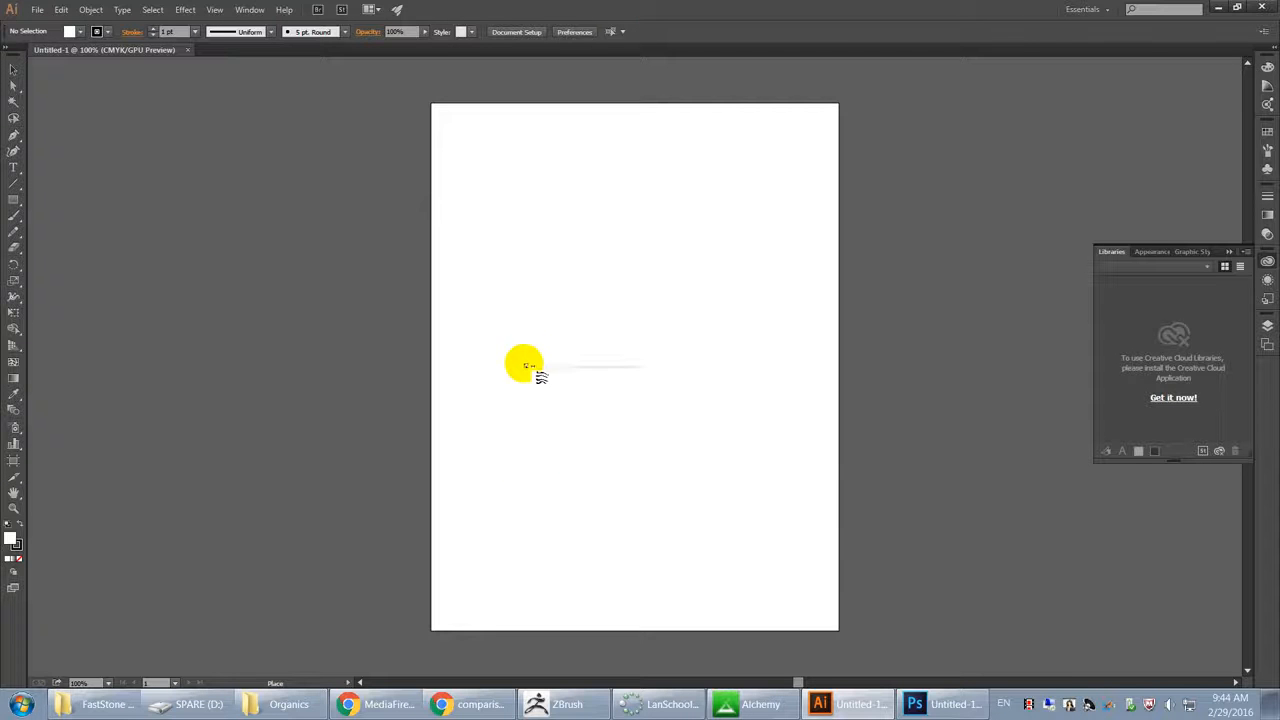
left_click(516, 300)
left_click_drag(685, 412, 505, 224)
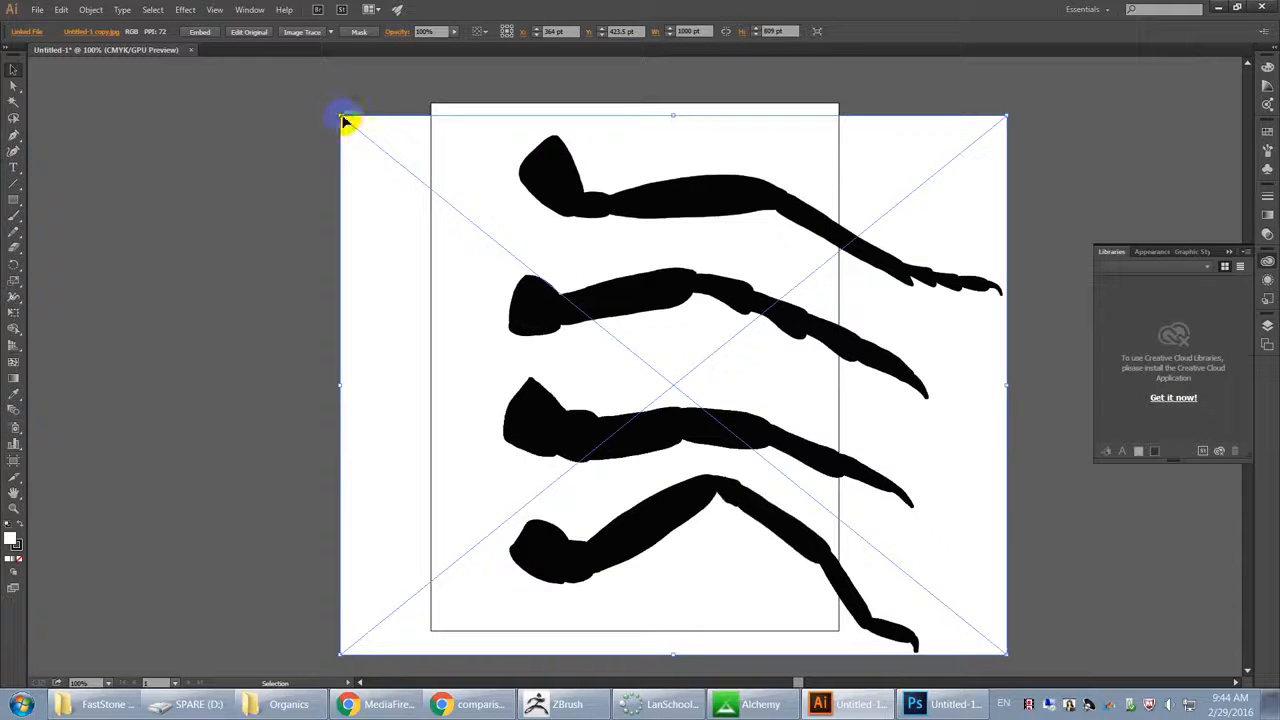
Step: Scale the placed leg image proportionally to 550 × 444.95 pt and position it on the artboard at X 319 pt, Y 388.5 pt
left_click_drag(342, 117, 458, 215)
left_click_drag(715, 367, 678, 342)
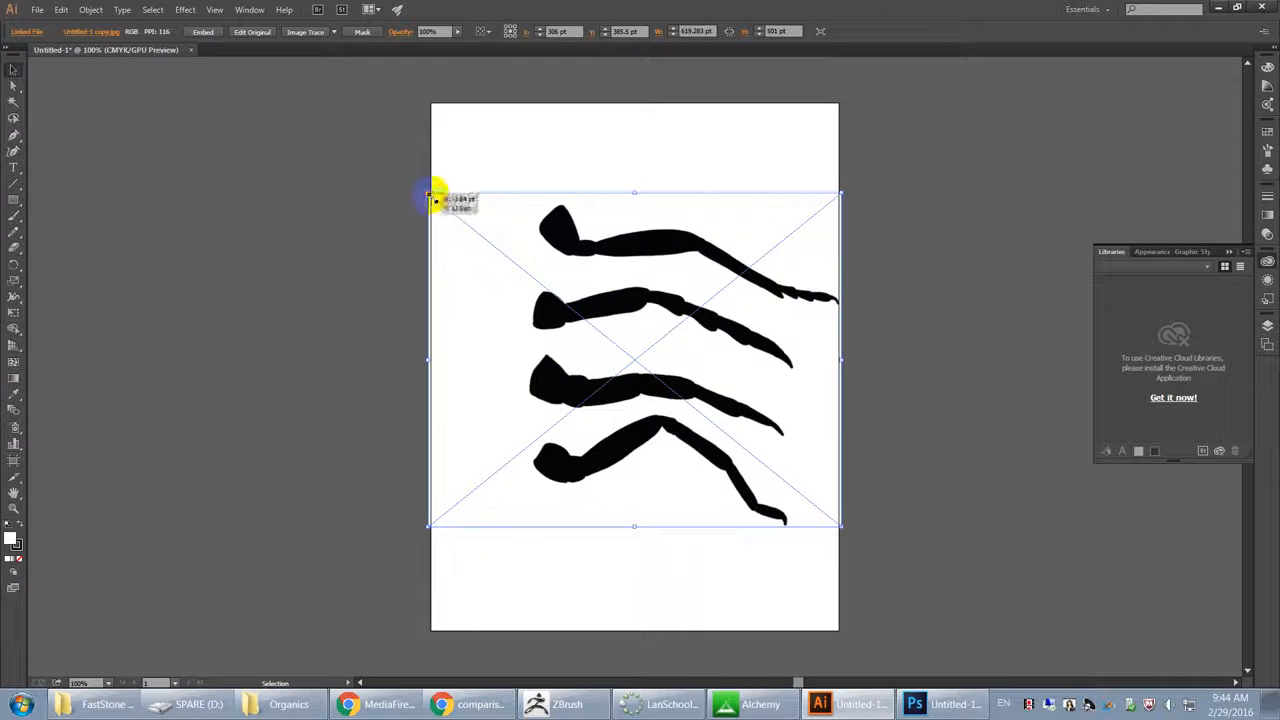
mouse_move(434, 198)
left_mouse_down()
mouse_move(469, 220)
mouse_move(451, 213)
left_mouse_up()
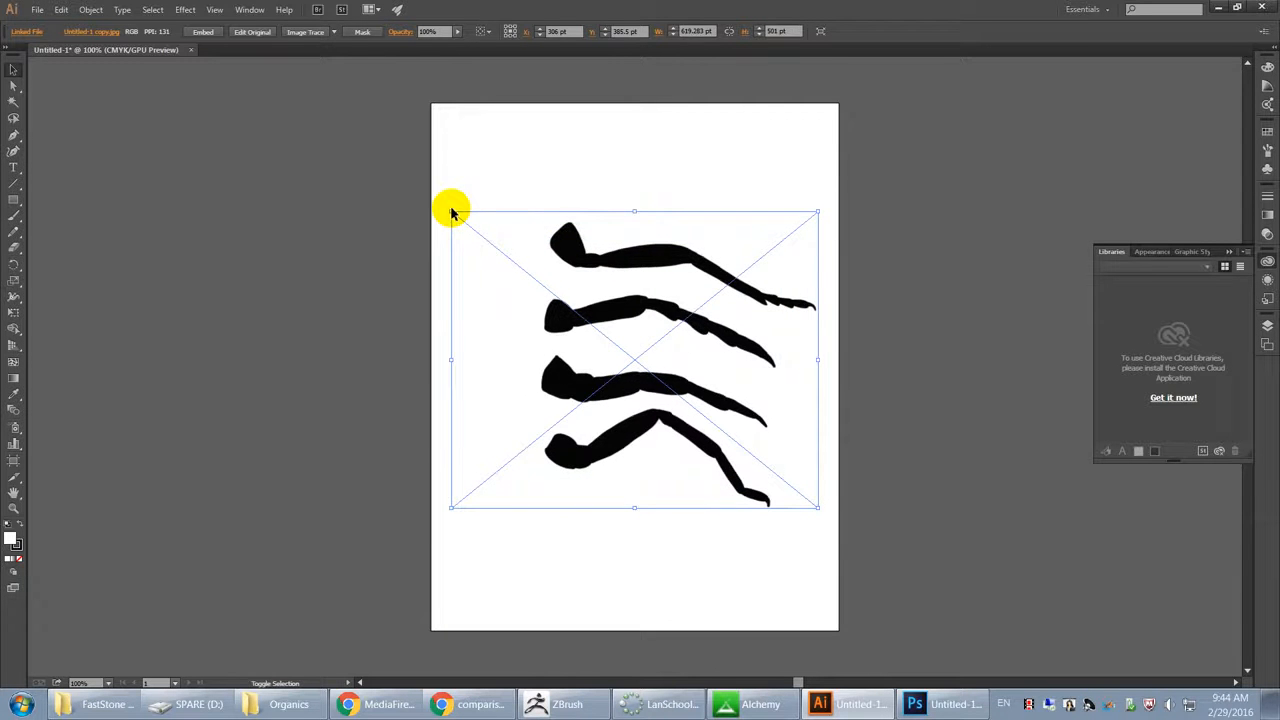
key("Return")
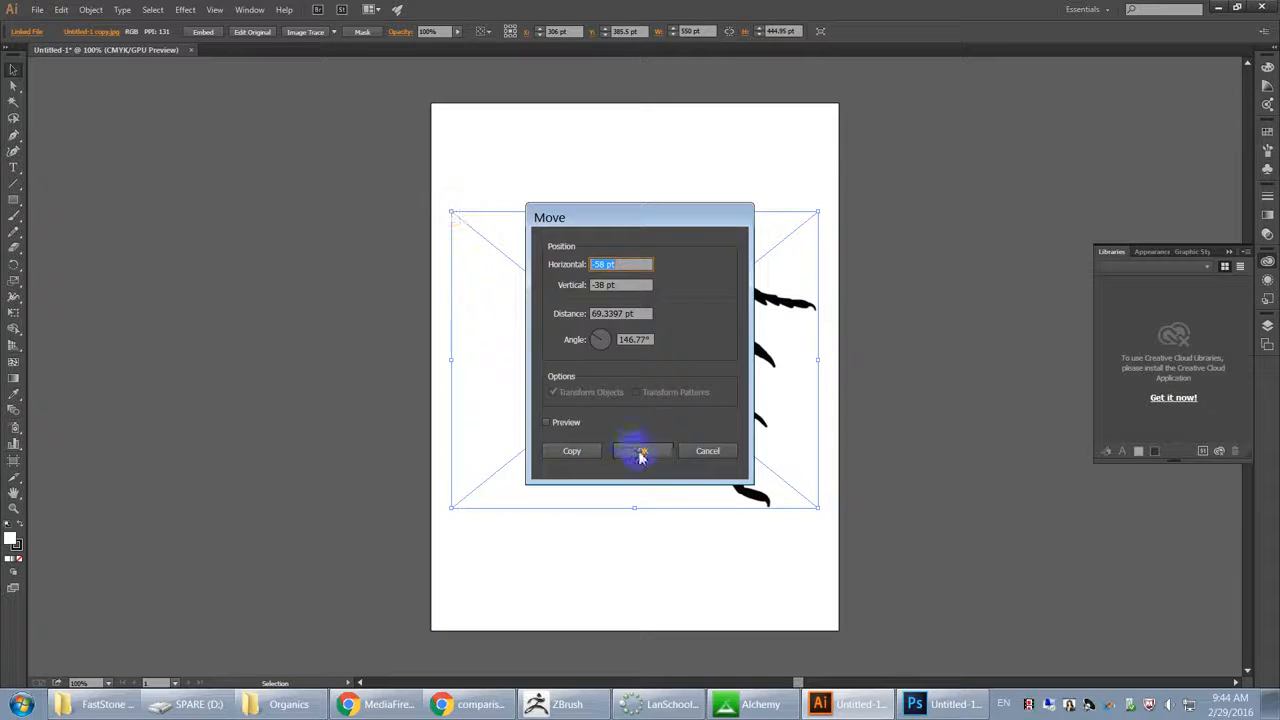
left_click(640, 450)
left_click_drag(520, 280, 568, 307)
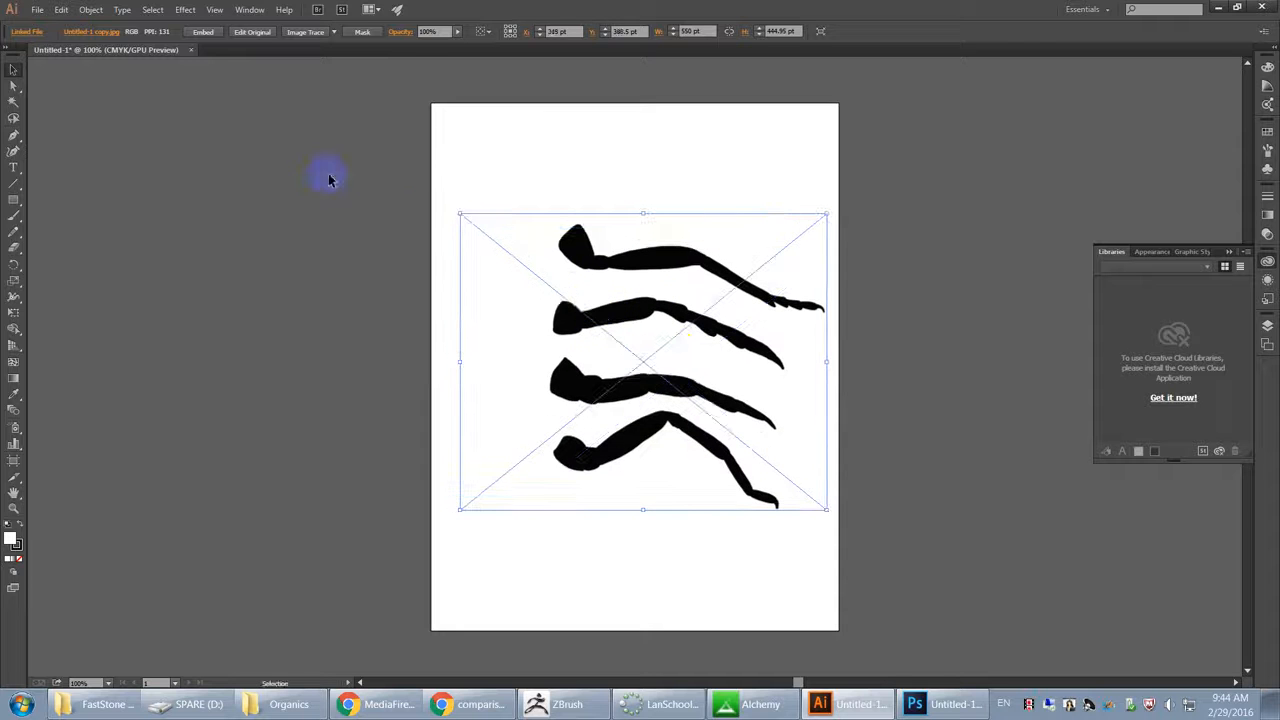
left_click(383, 263)
left_click(552, 328)
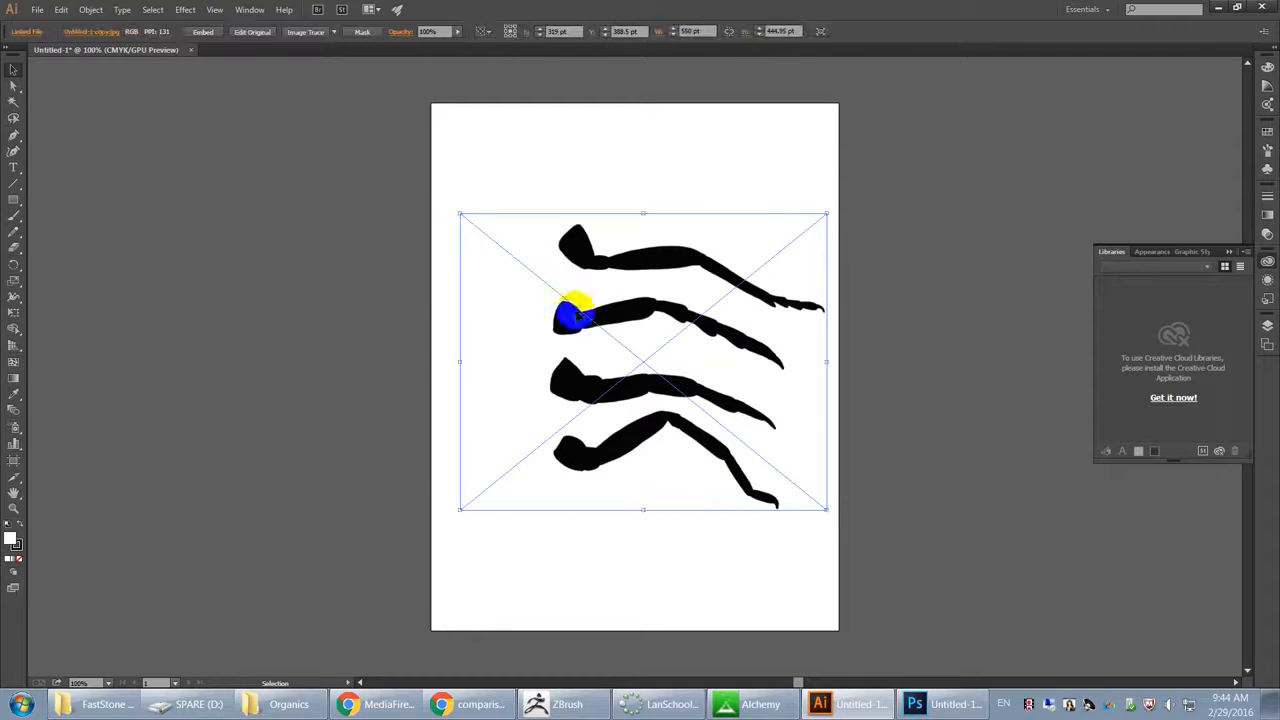
Step: Select the linked leg image inside Layer 1 and apply Image Trace to it with the default preset
left_click(1267, 326)
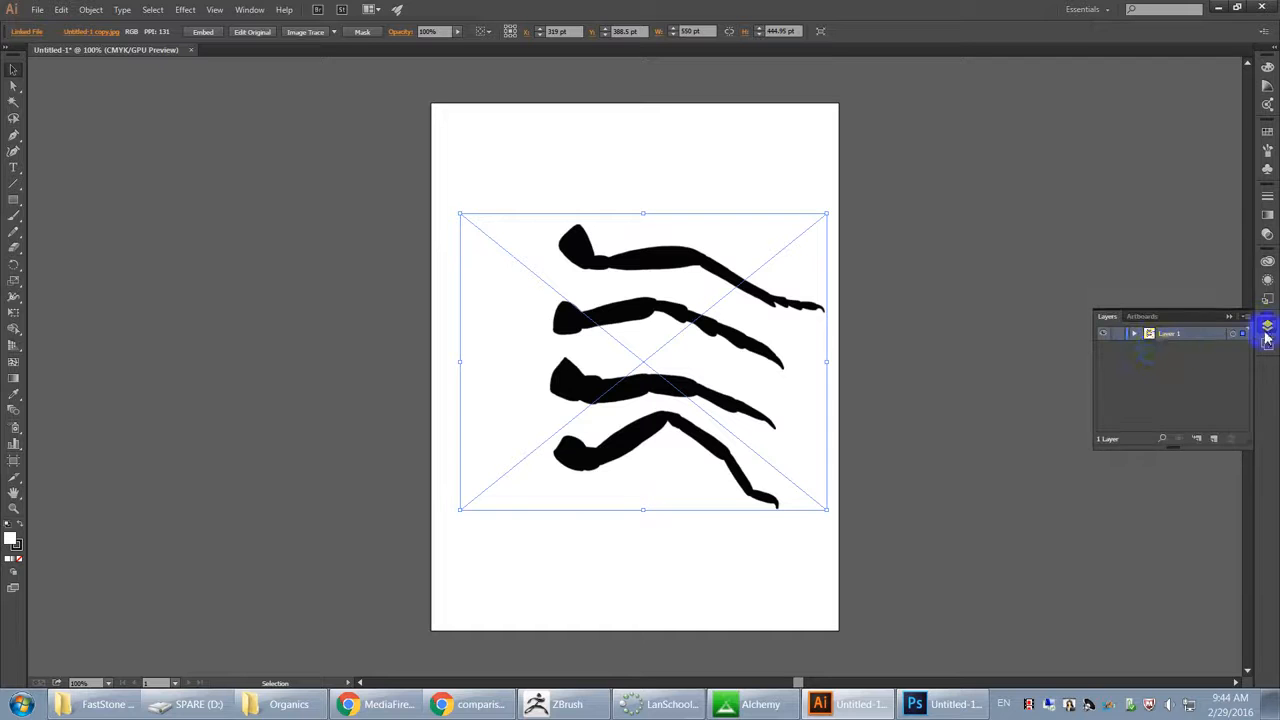
left_click(1134, 334)
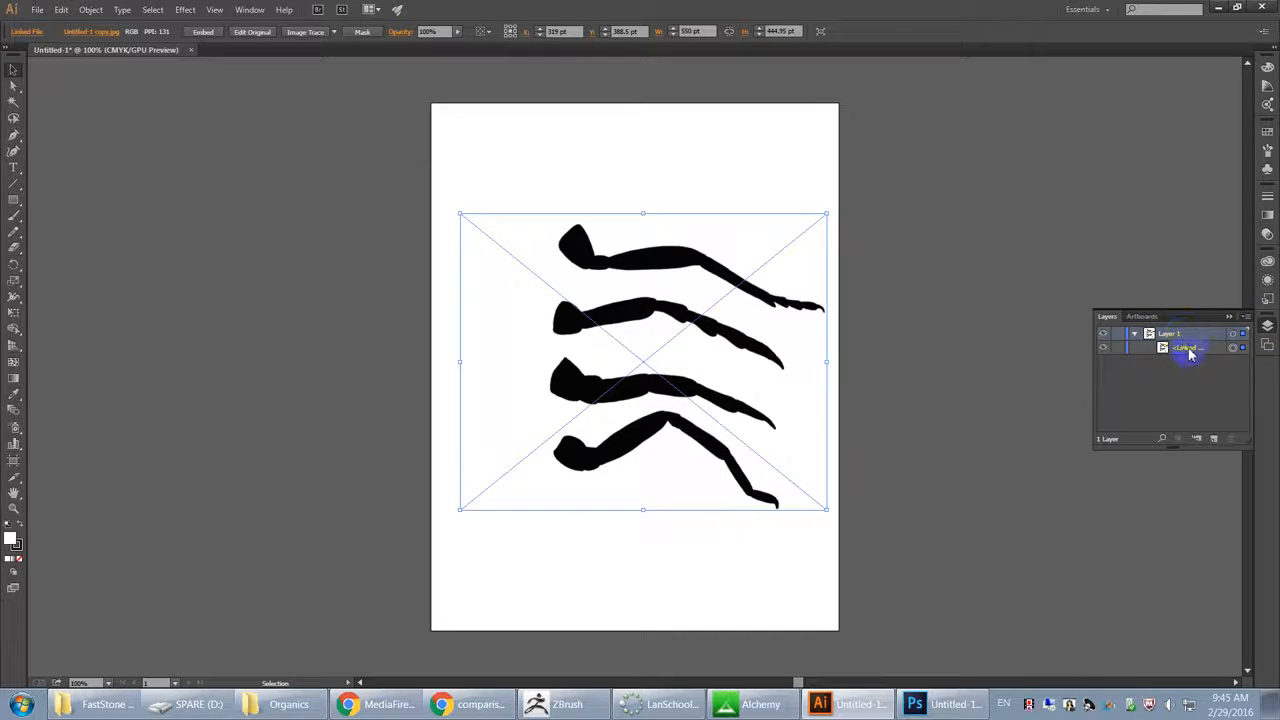
left_click(1190, 354)
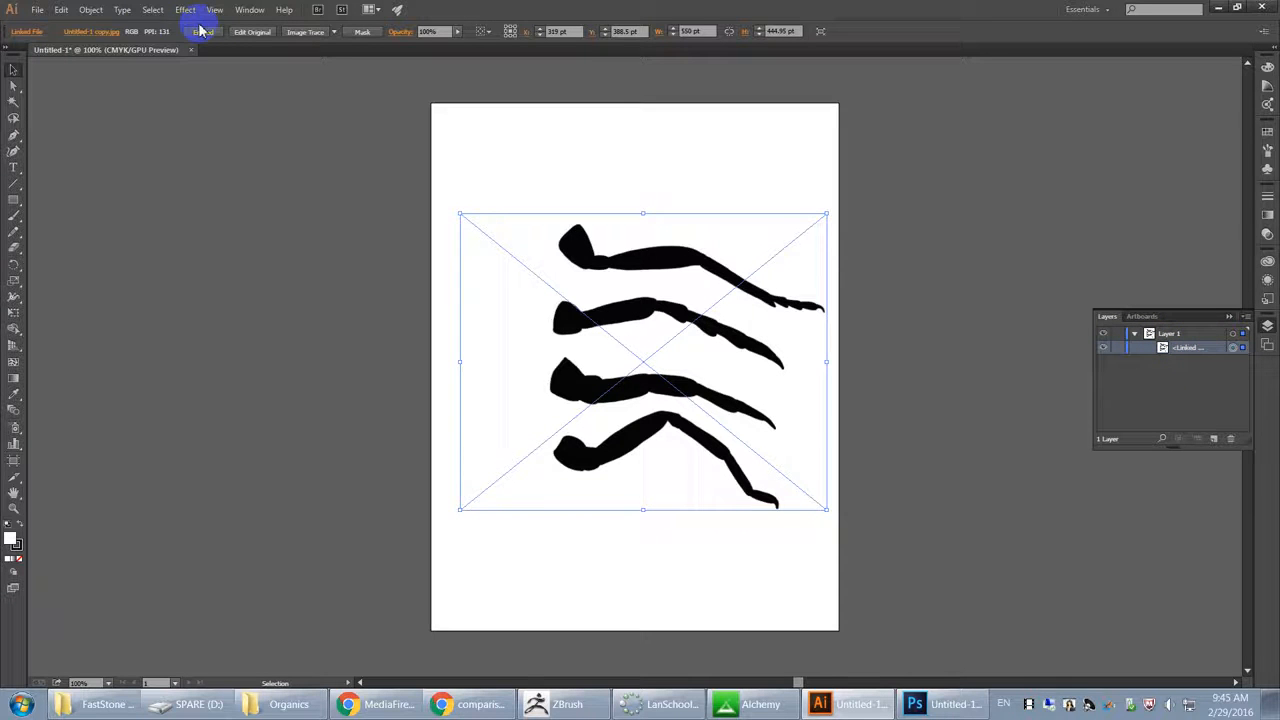
left_click(91, 9)
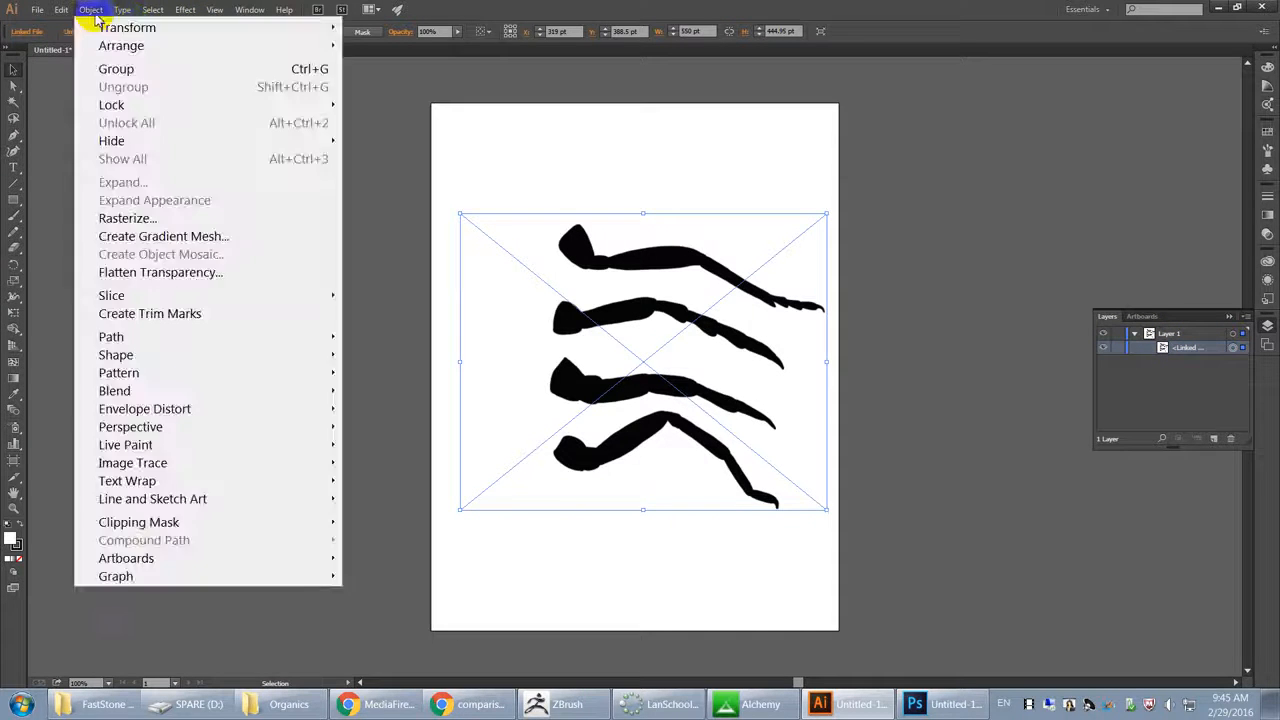
mouse_move(200, 460)
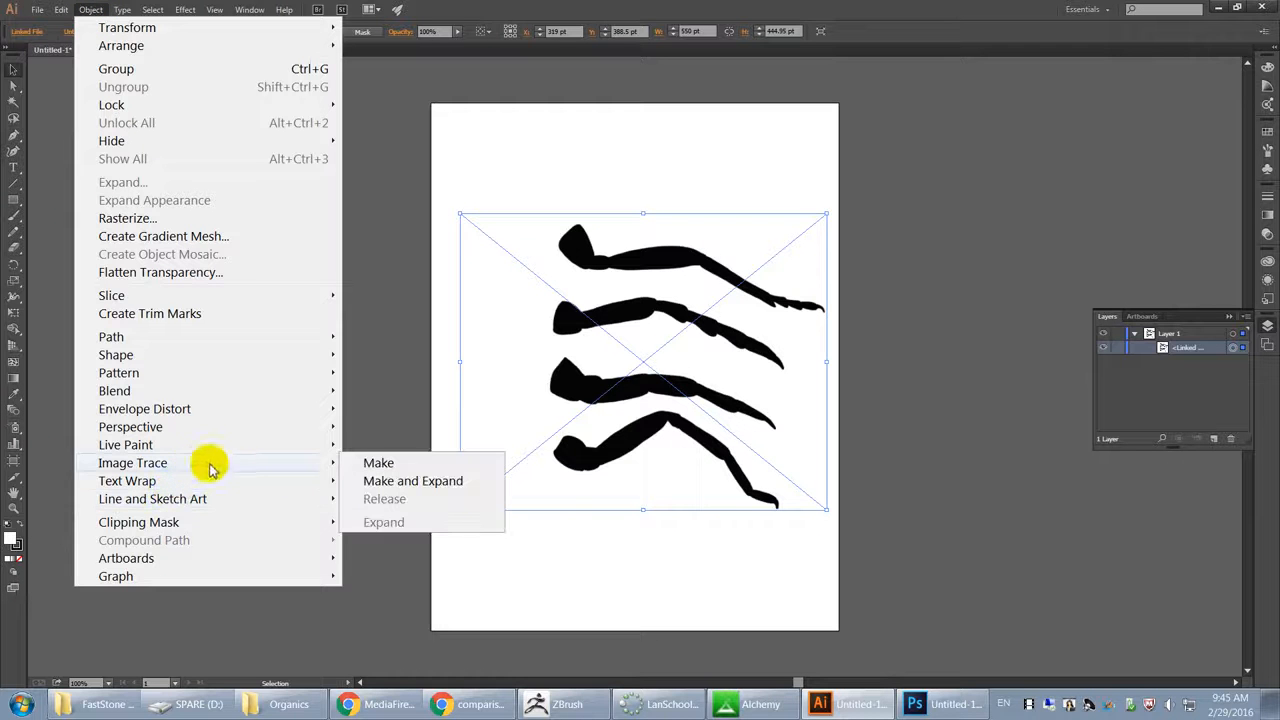
left_click(376, 464)
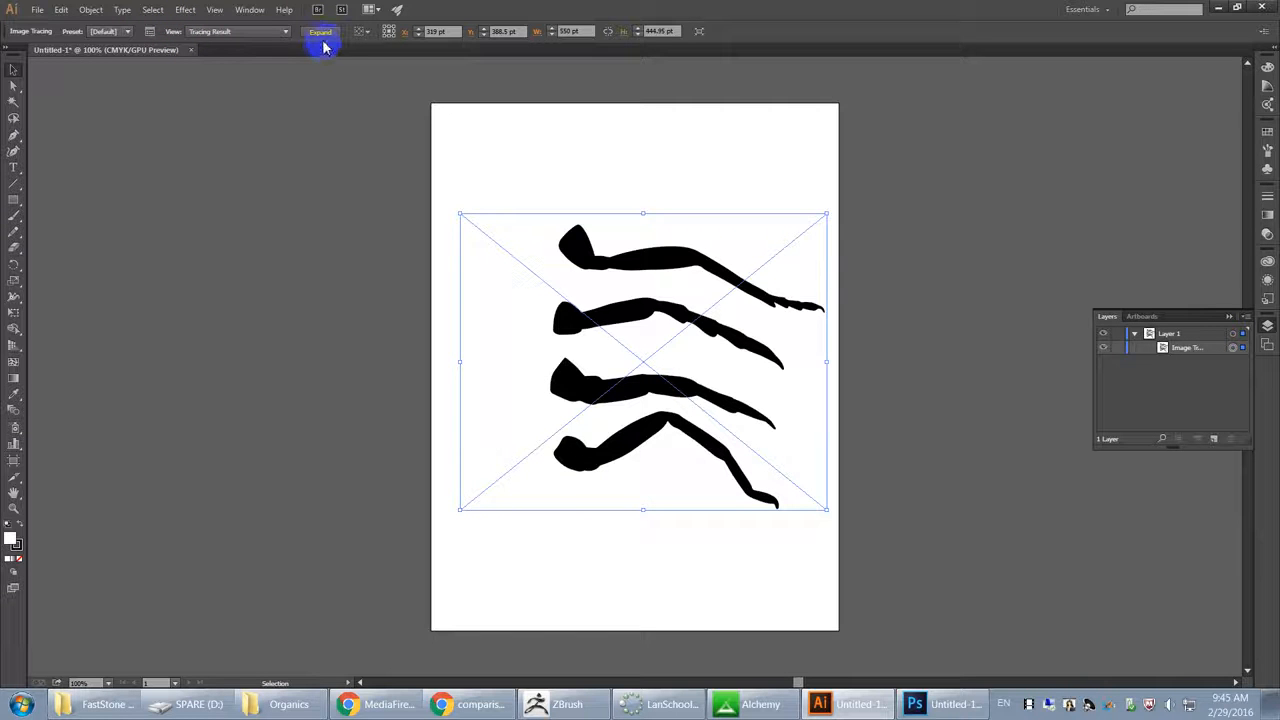
Step: Expand the tracing result into editable vector paths
left_click(203, 33)
left_click(223, 46)
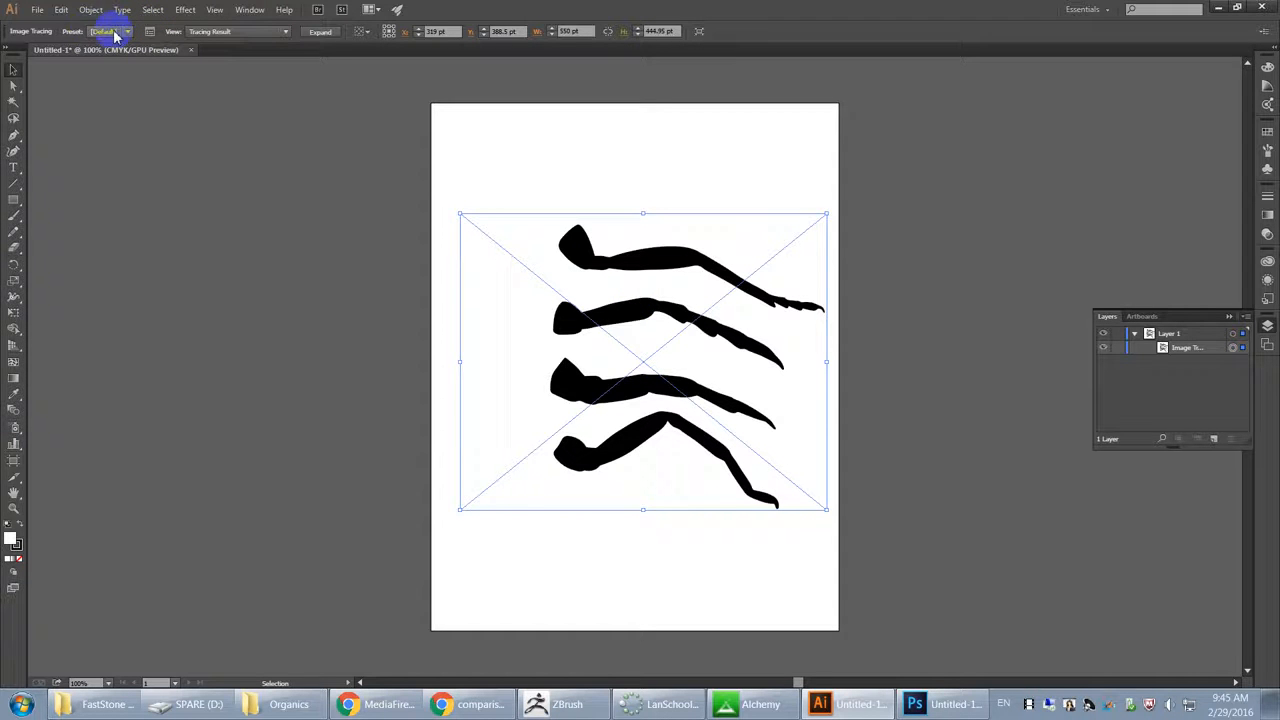
left_click(323, 33)
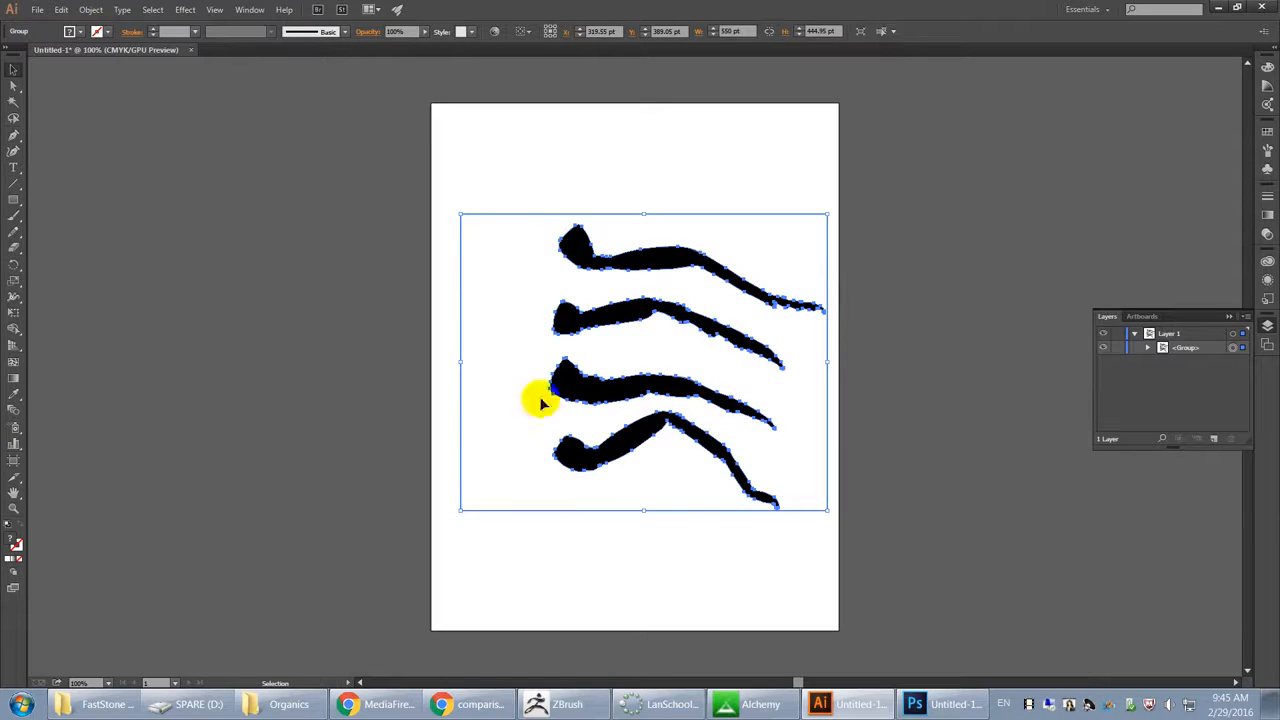
Step: Centre the traced group horizontally on the artboard at X 306 pt and list its individual paths under Layer 1
left_click(14, 88)
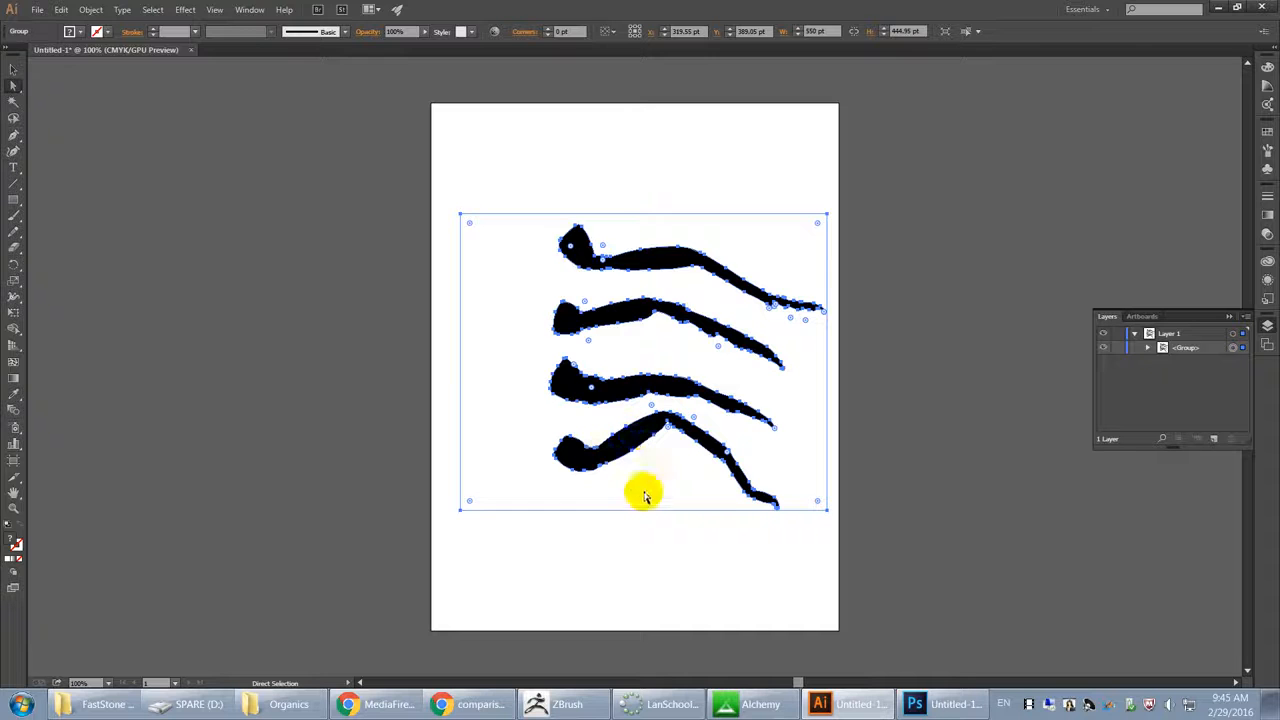
mouse_move(637, 440)
left_mouse_down()
mouse_move(609, 443)
mouse_move(628, 441)
left_mouse_up()
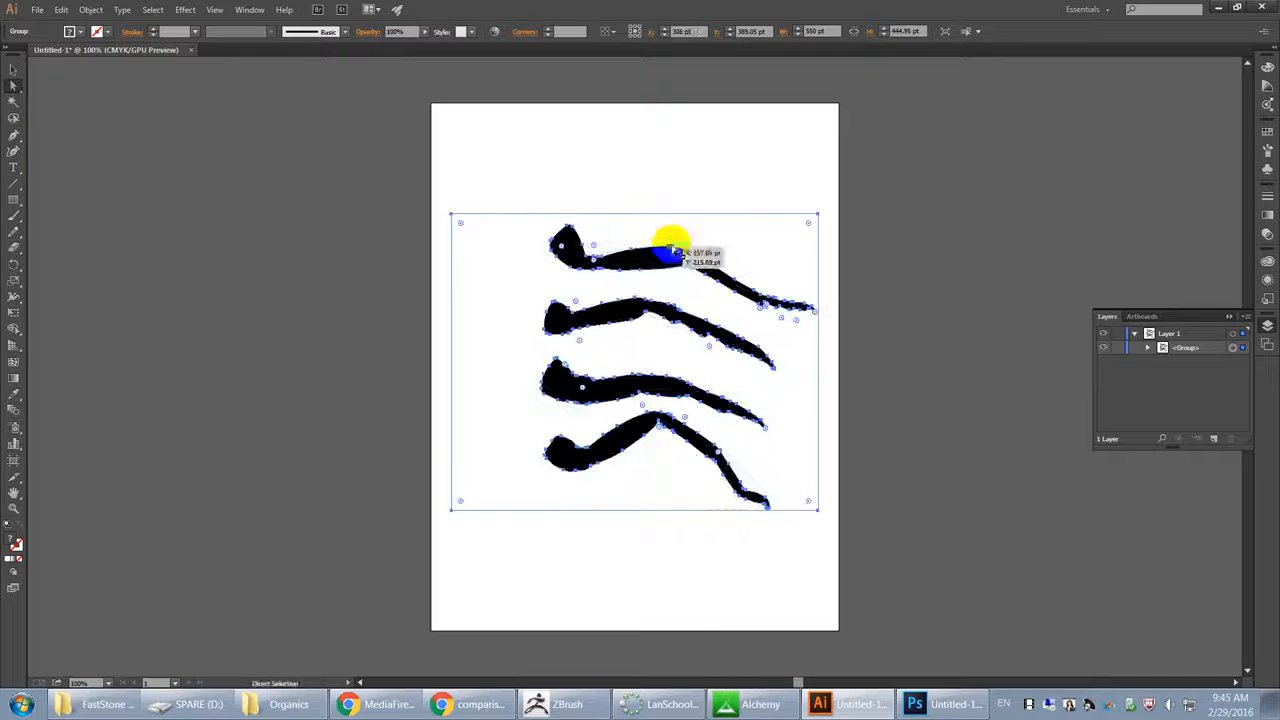
left_click(1150, 347)
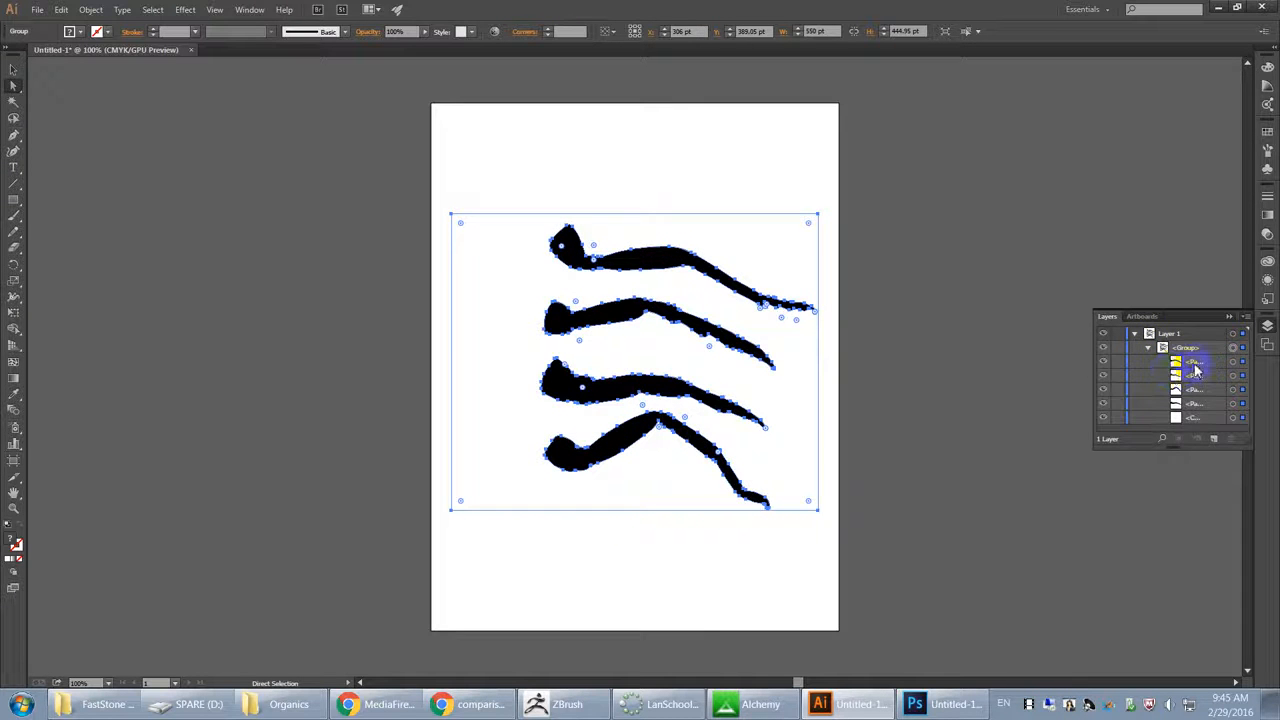
Step: Try moving the bottom leg separately from the other legs and undo the trial moves
left_click(605, 452)
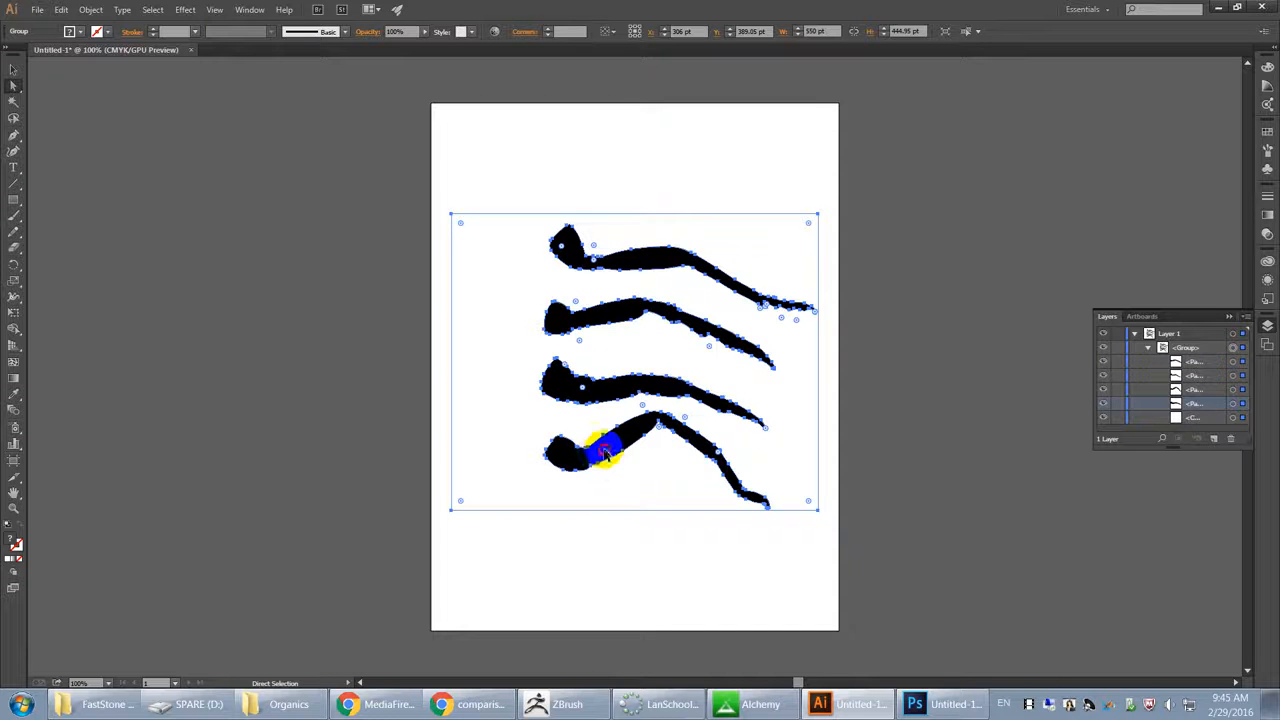
mouse_move(614, 458)
left_mouse_down()
mouse_move(611, 476)
mouse_move(598, 459)
left_mouse_up()
key("ctrl+z")
left_click_drag(18, 88, 64, 105)
left_click(640, 591)
left_click_drag(683, 431, 680, 503)
mouse_move(680, 502)
left_mouse_down()
mouse_move(608, 460)
mouse_move(692, 462)
left_mouse_up()
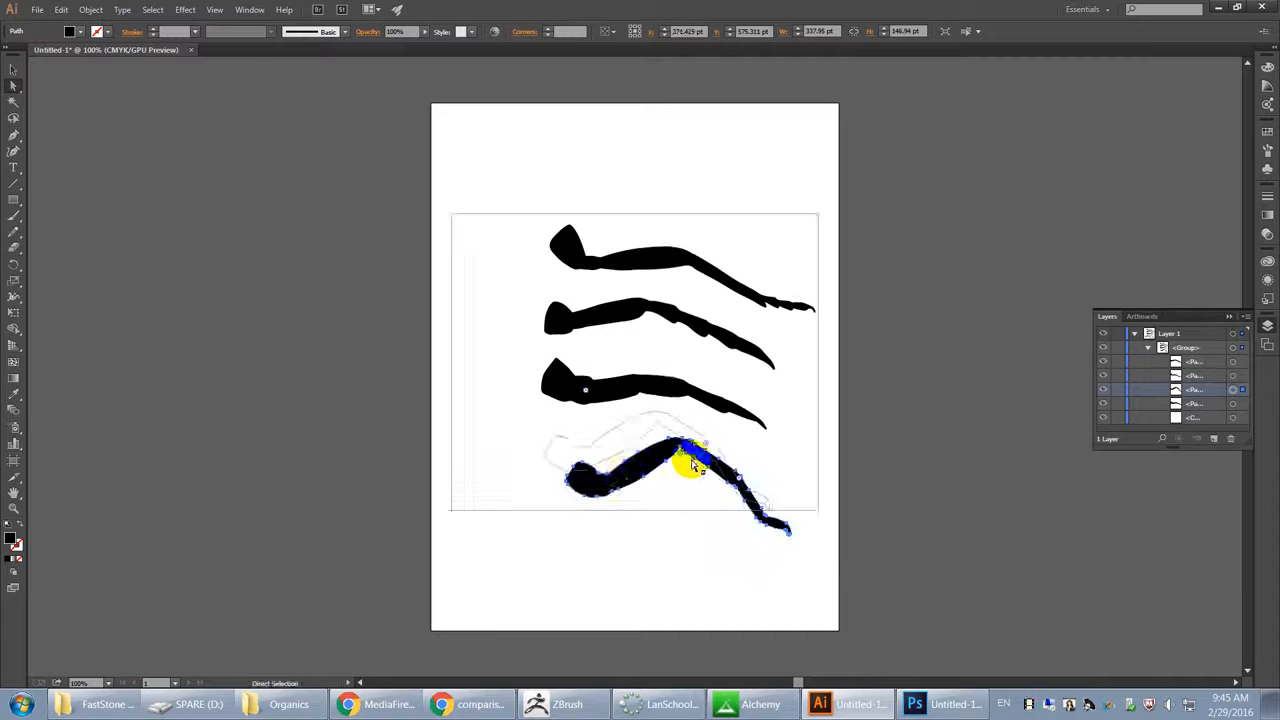
key("ctrl+z")
key("ctrl+z")
key("ctrl+z")
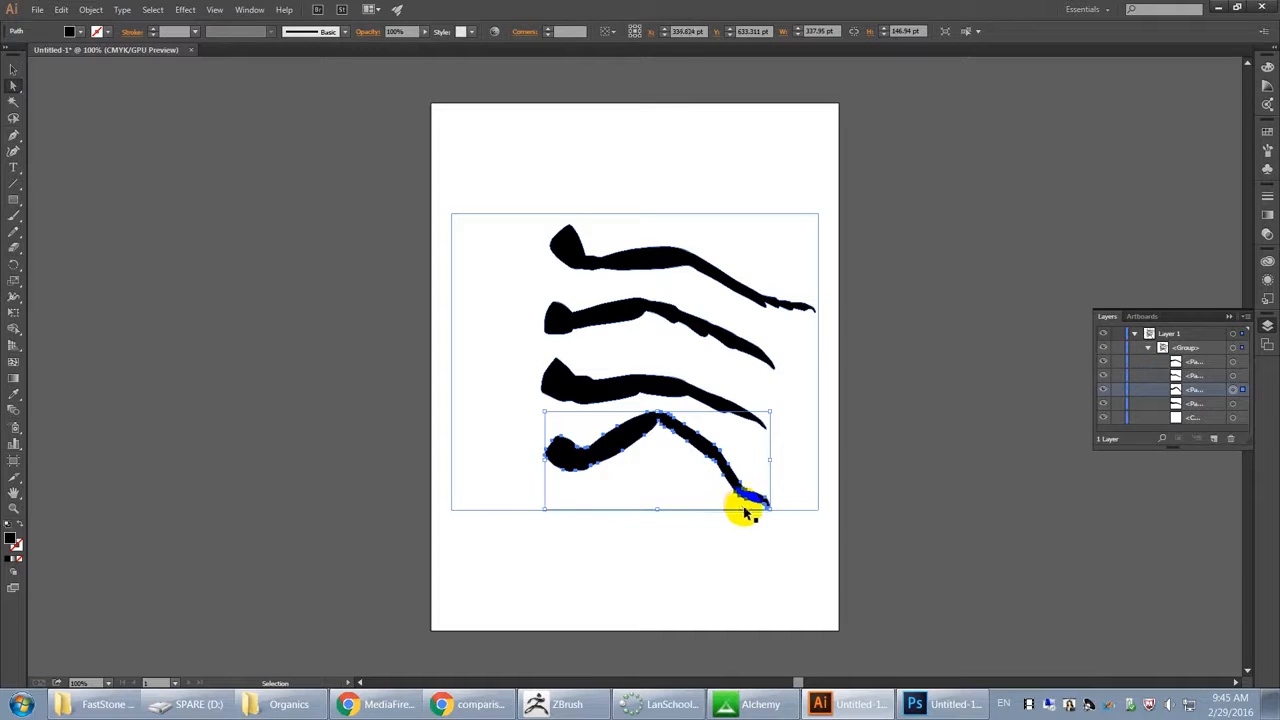
Step: Delete the white background shape from the group and move the four leg paths out of it directly into Layer 1
left_click(1192, 418)
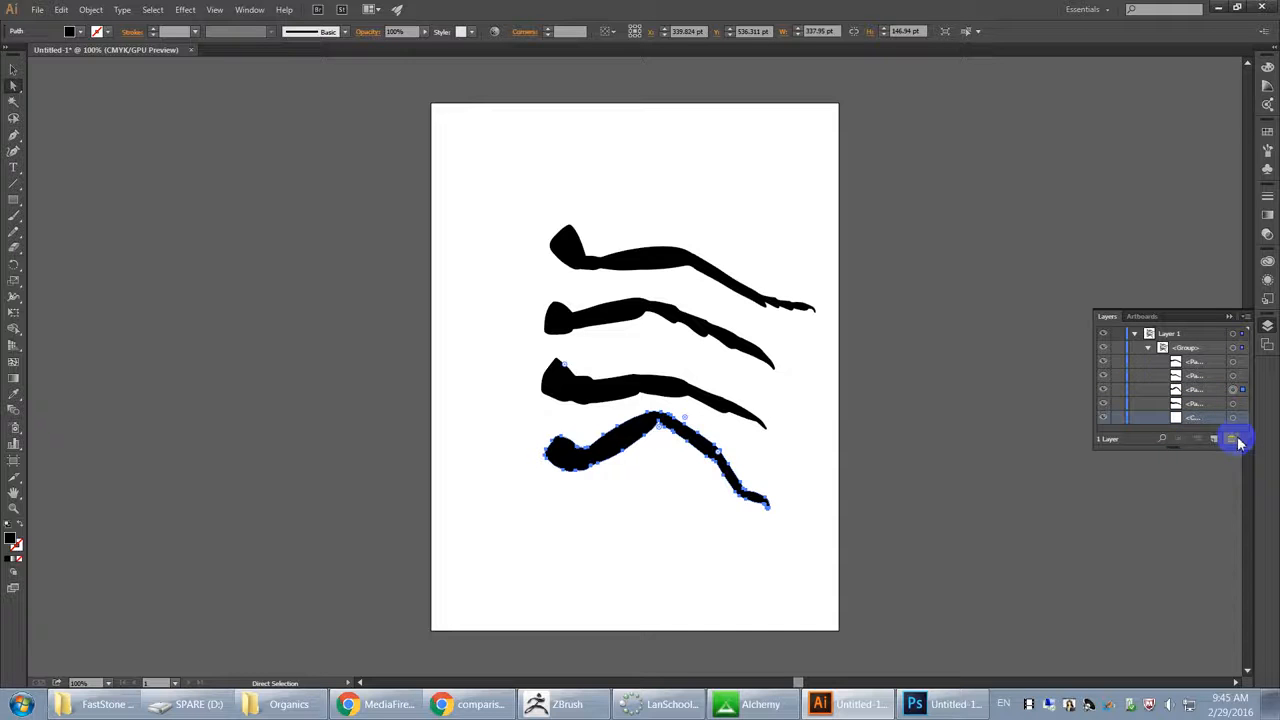
left_click(1234, 438)
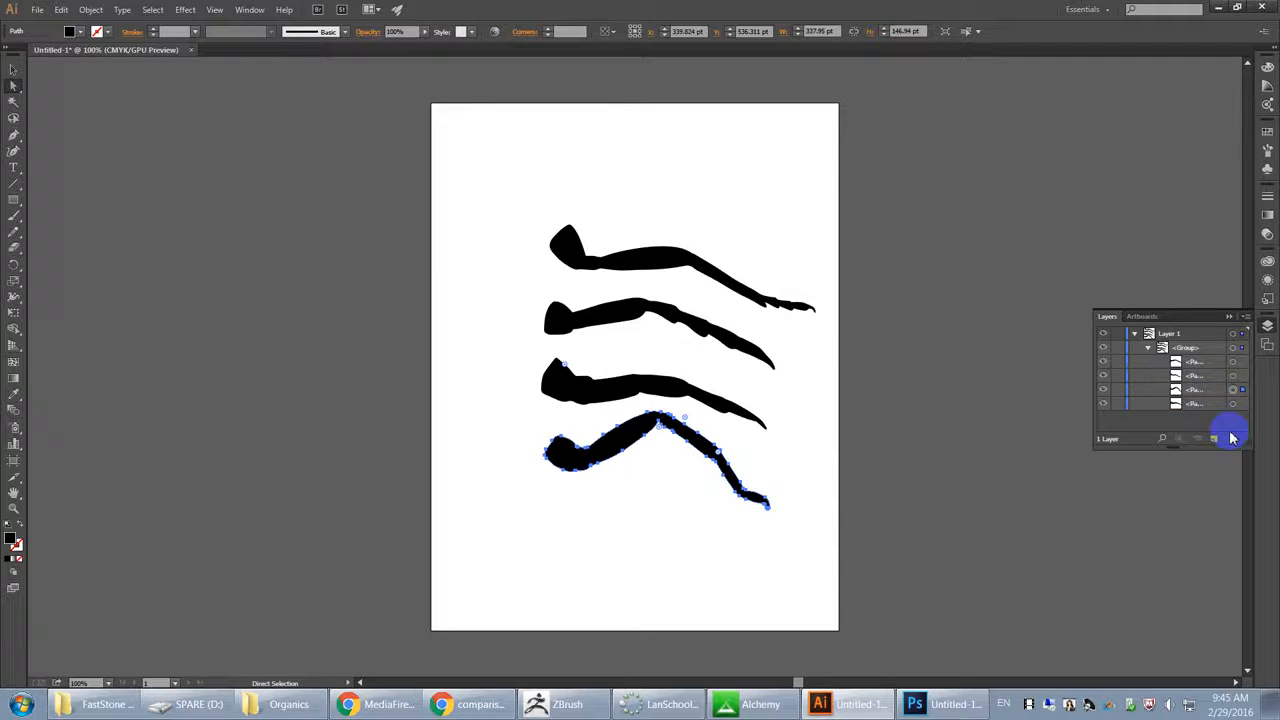
left_click(1190, 407, "shift")
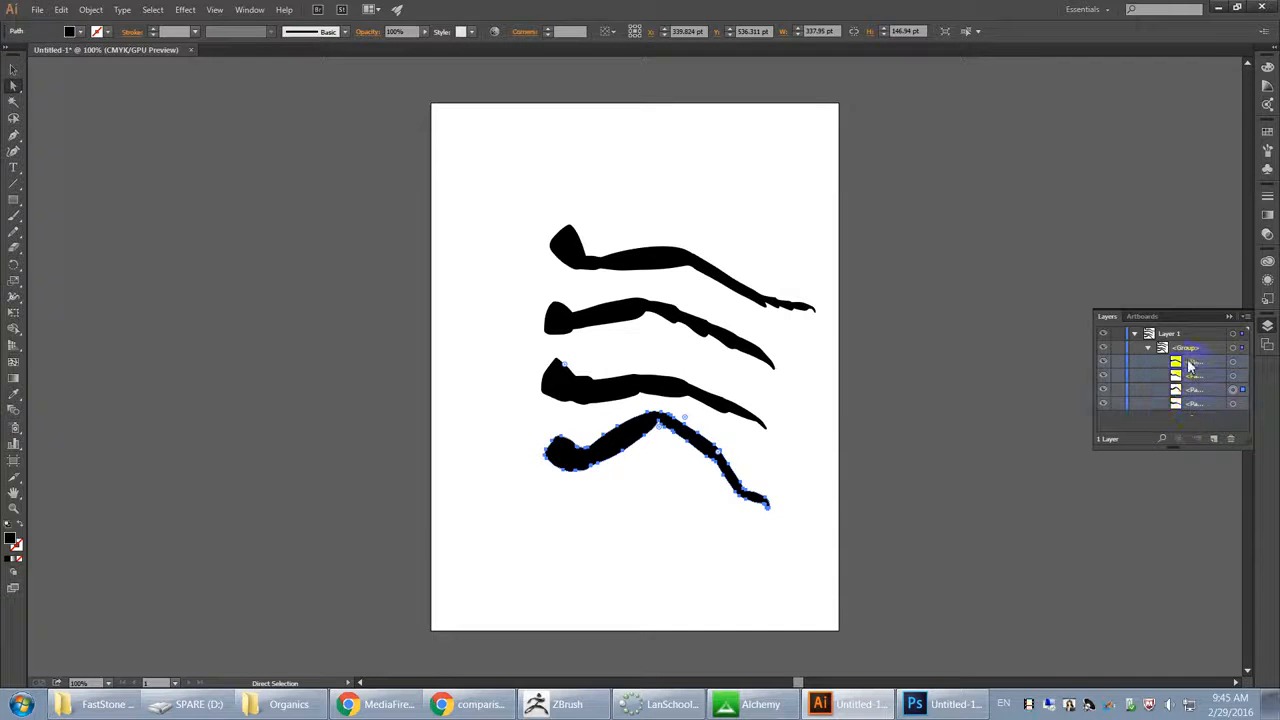
left_click_drag(1165, 374, 1171, 334)
Step: Reposition the legs individually to space them apart, placing the top leg at about X 338 pt, Y 227 pt
left_click(655, 388)
mouse_move(615, 440)
left_mouse_down()
mouse_move(595, 470)
mouse_move(596, 452)
mouse_move(603, 461)
left_mouse_up()
mouse_move(614, 392)
left_mouse_down()
mouse_move(600, 406)
mouse_move(604, 396)
left_mouse_up()
mouse_move(631, 339)
left_mouse_down()
mouse_move(594, 243)
mouse_move(587, 258)
left_mouse_up()
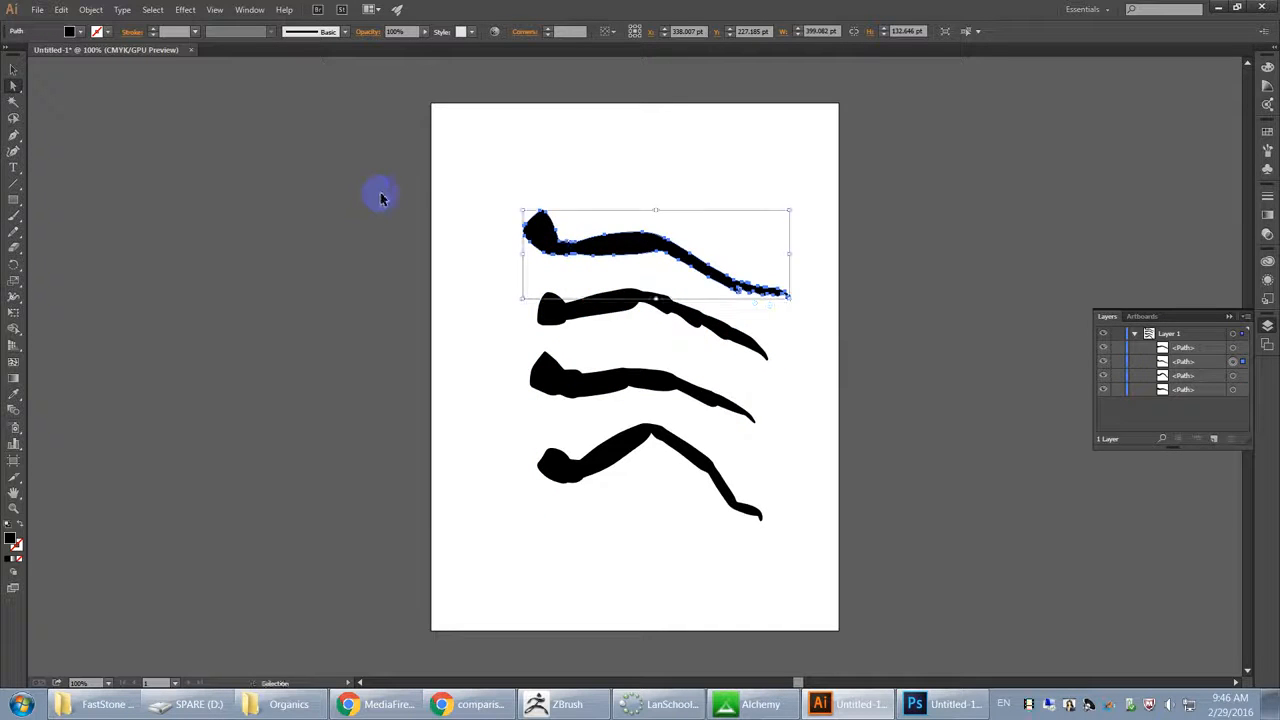
Step: Try to save an Illustrator copy named Bug_Legs_01 in C:\Alchemy 008\shapes\Organics and review the available file versions
key("ctrl+alt+s")
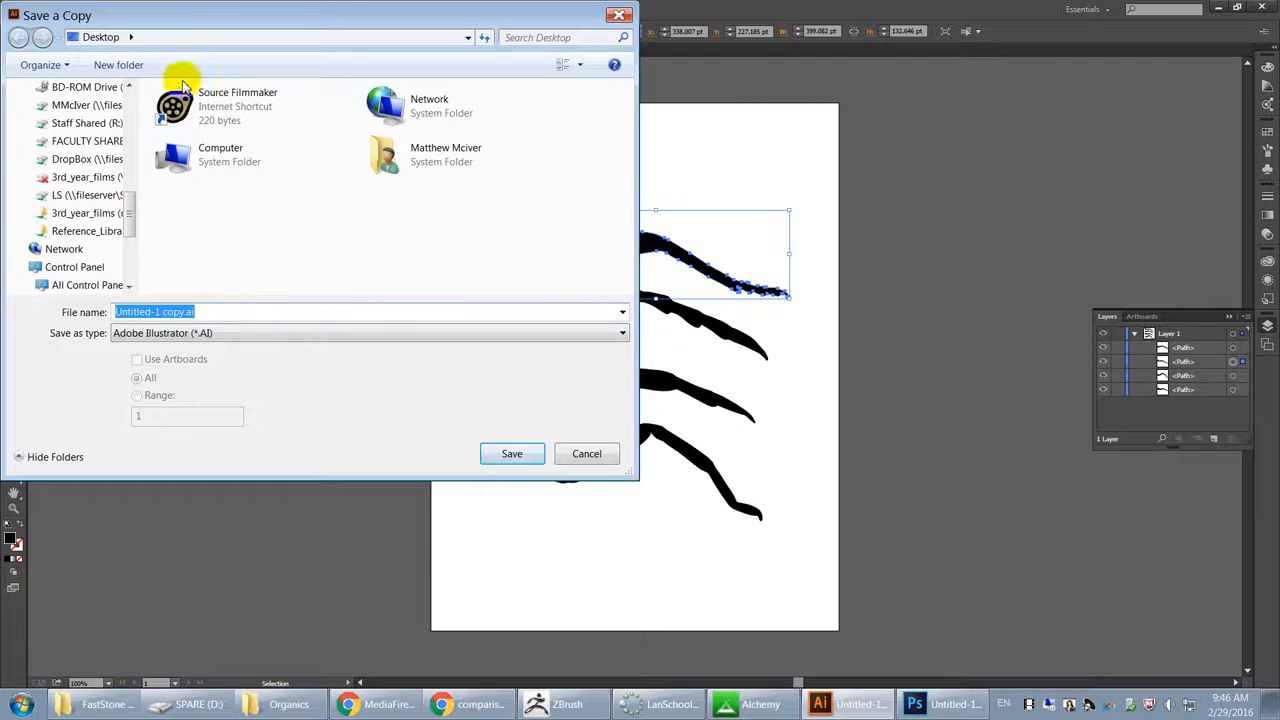
left_click_drag(129, 214, 122, 105)
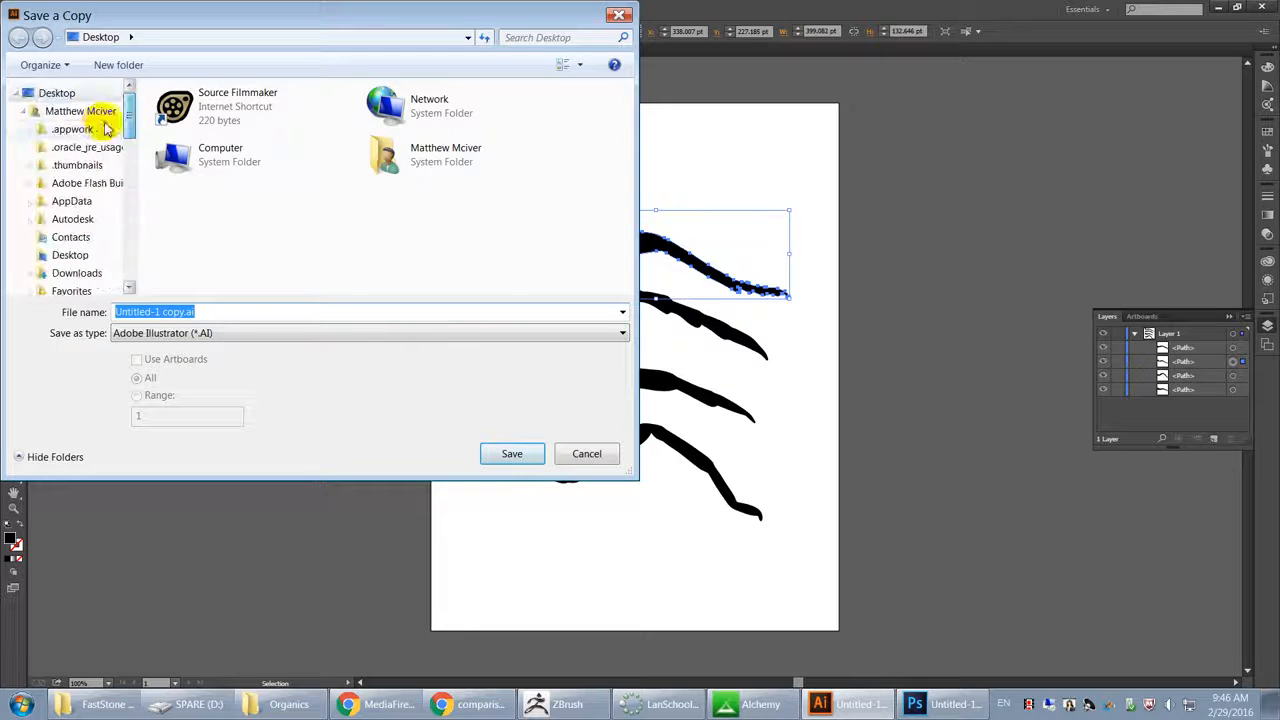
left_click(23, 111)
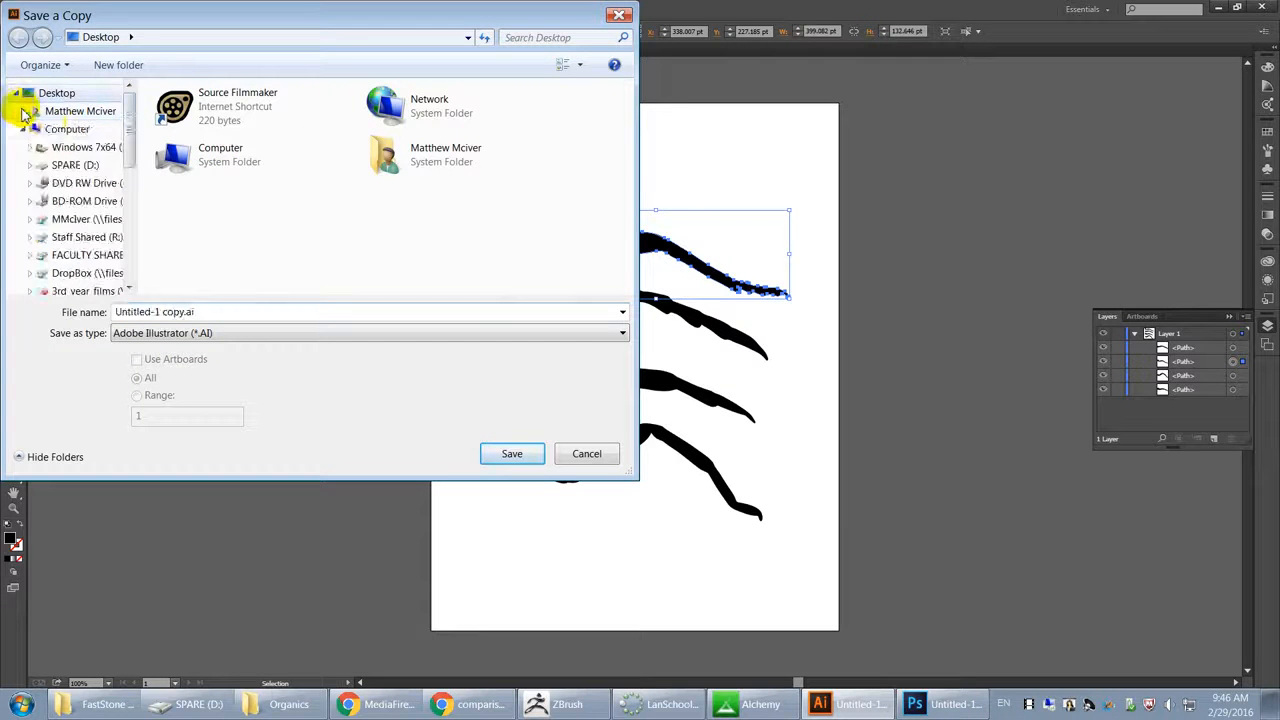
left_click(68, 148)
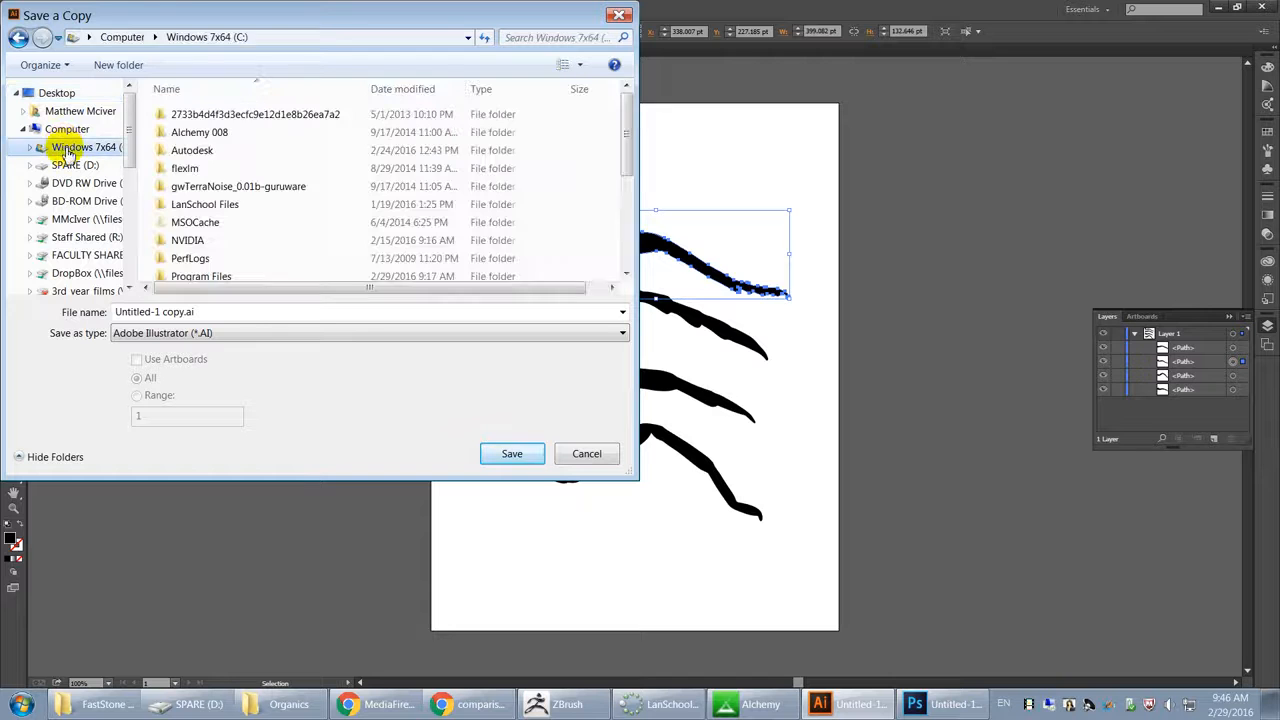
double_click(212, 133)
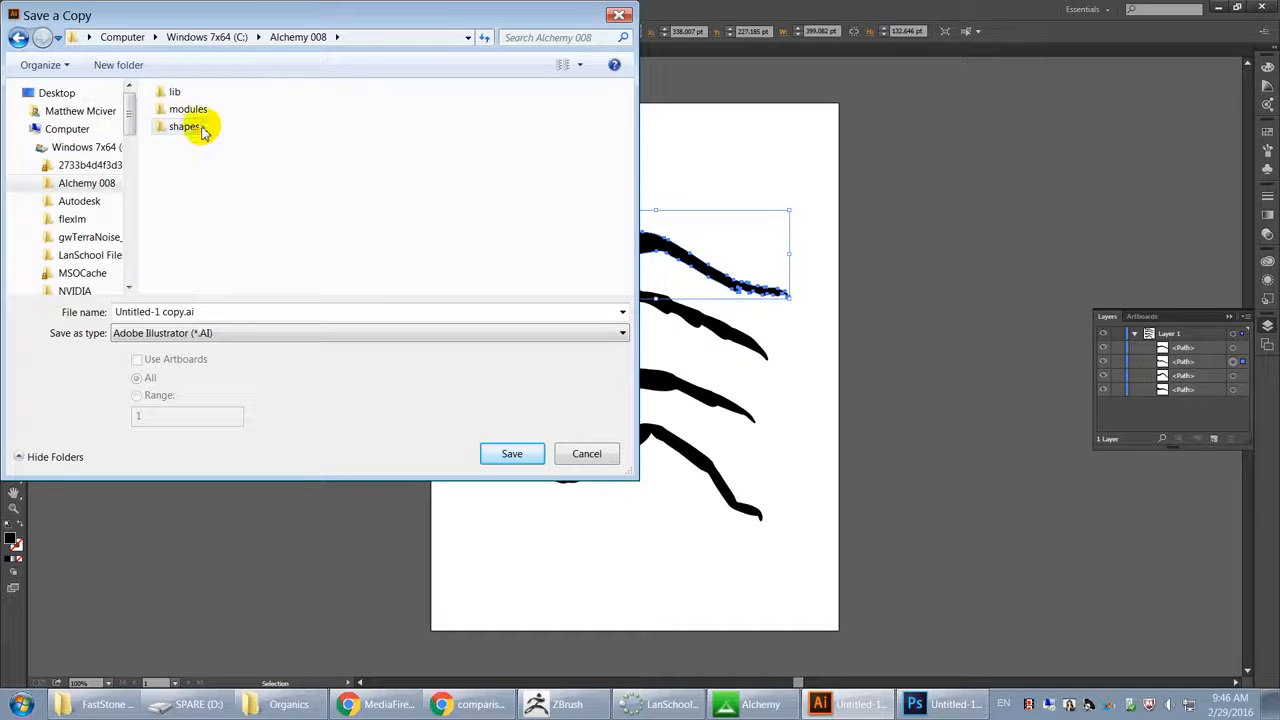
double_click(200, 123)
double_click(191, 126)
left_click(203, 313)
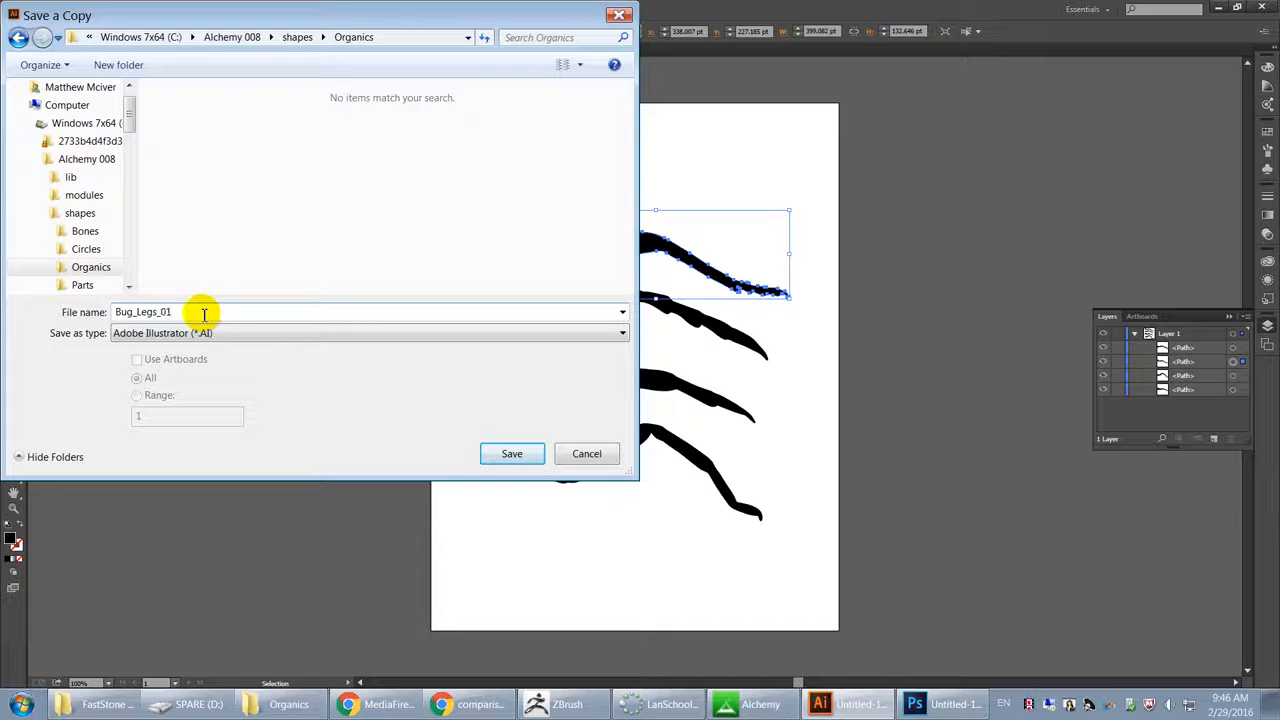
left_click(505, 456)
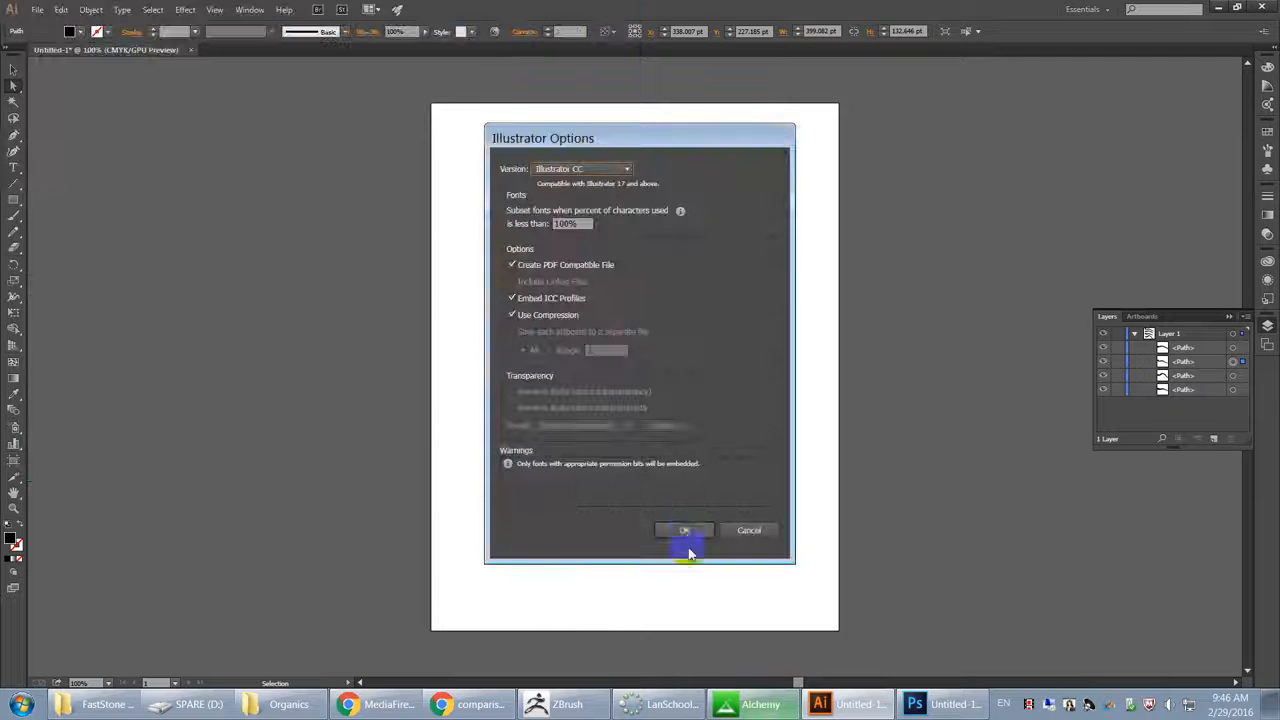
left_click(622, 170)
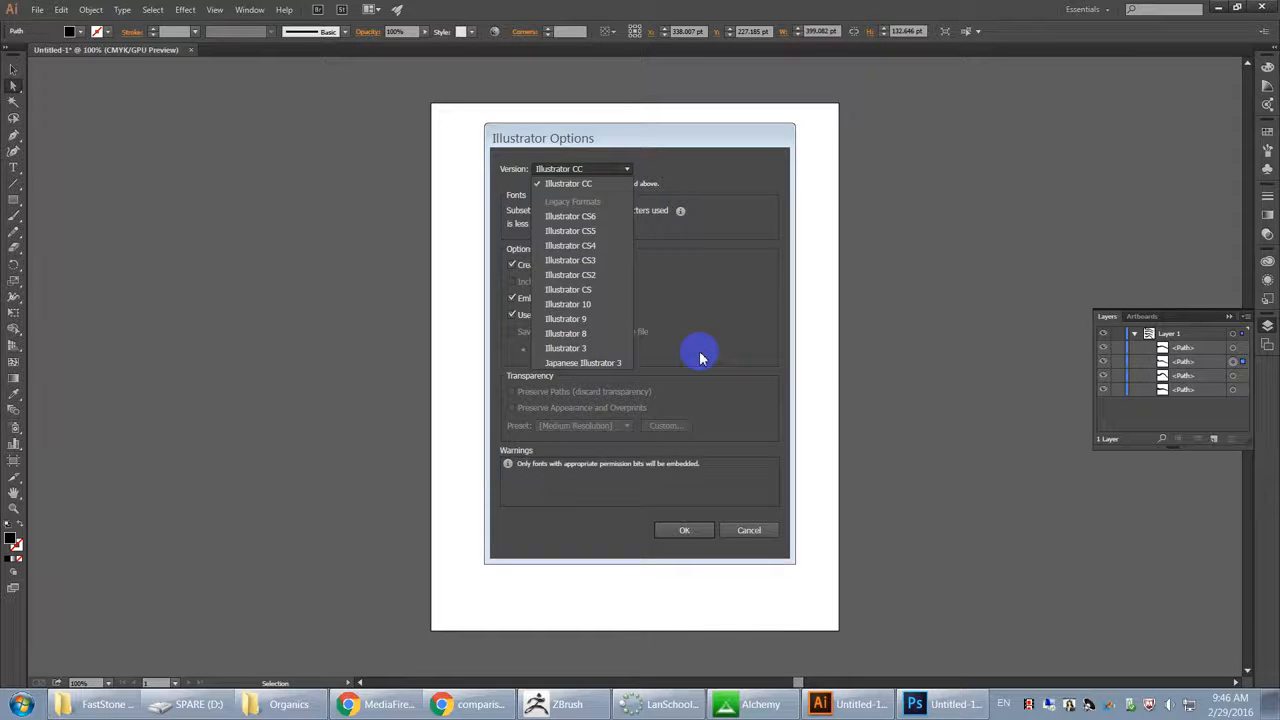
left_click(718, 325)
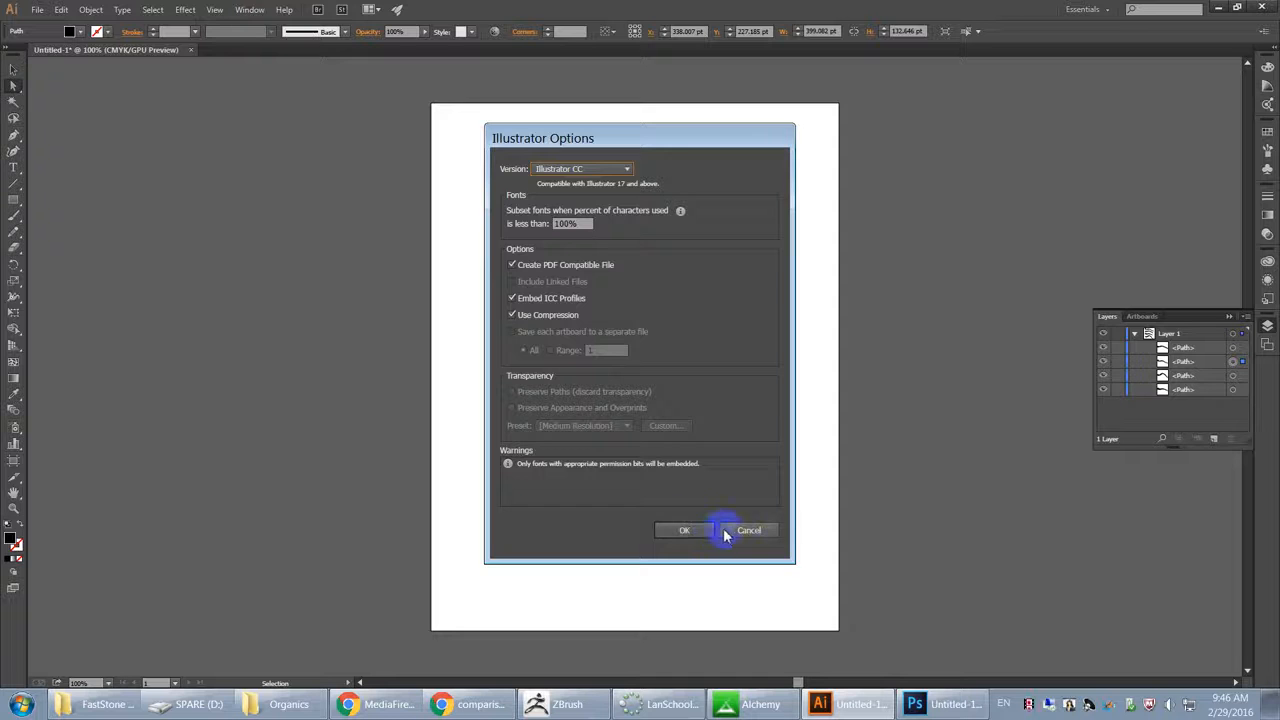
left_click(751, 532)
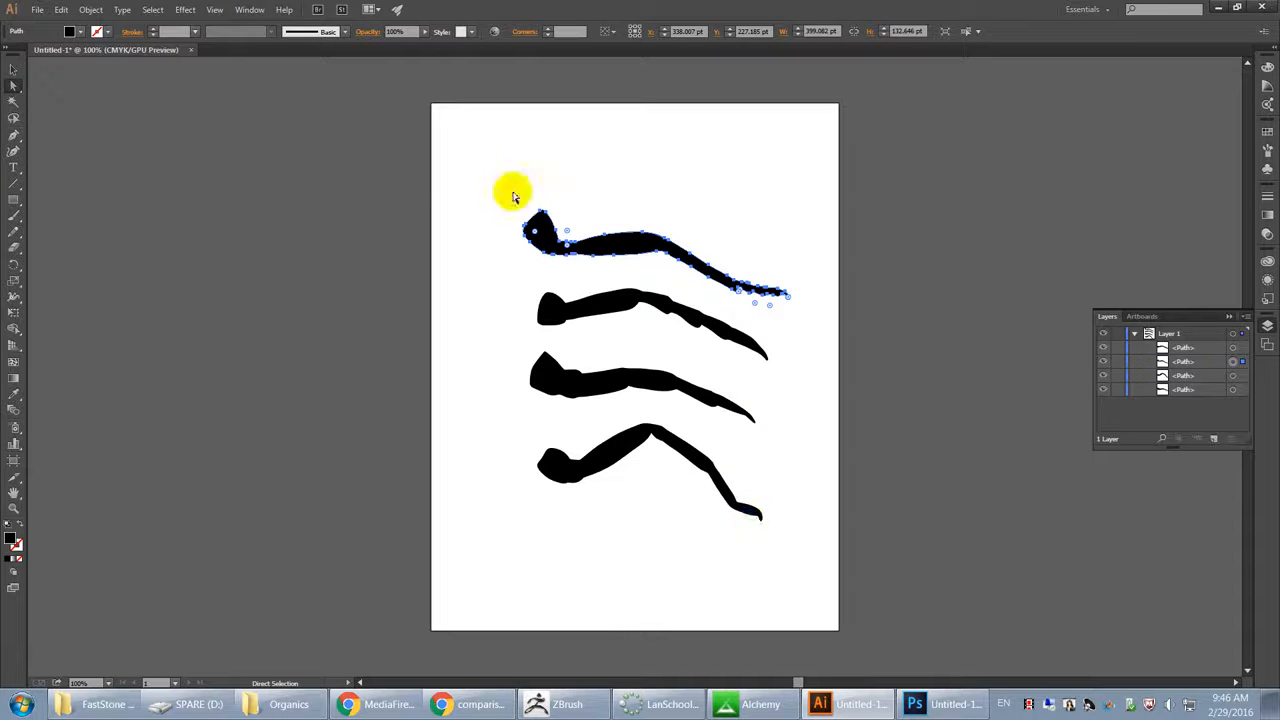
Step: Save the leg artwork as an Adobe PDF named Bug_Legs_01.pdf in the Organics shapes folder, keeping the Illustrator Default preset
left_click(37, 11)
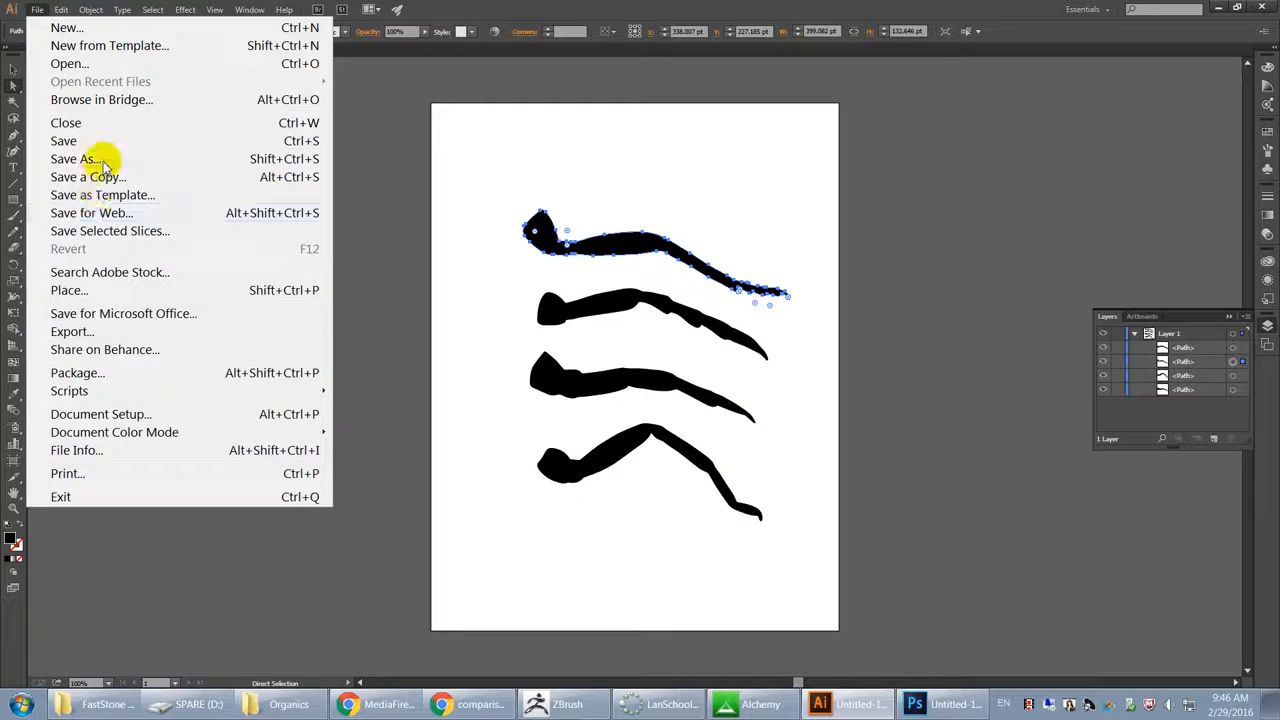
left_click(103, 160)
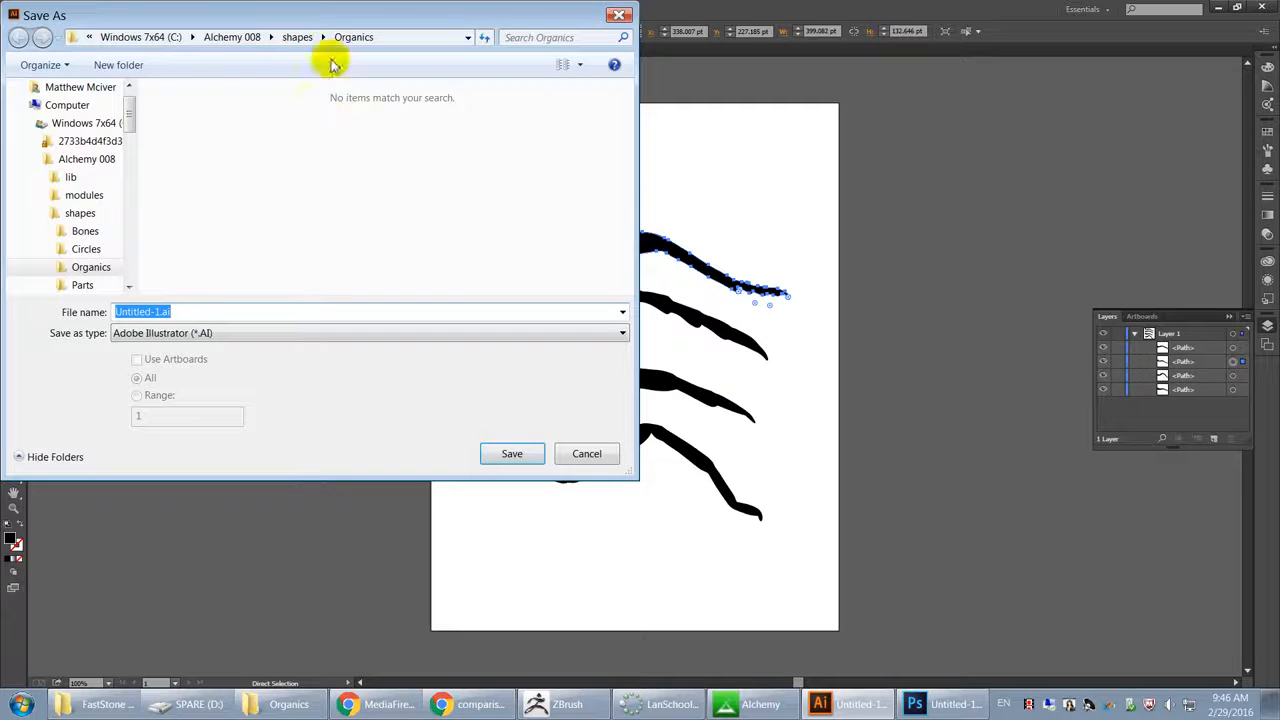
left_click(194, 333)
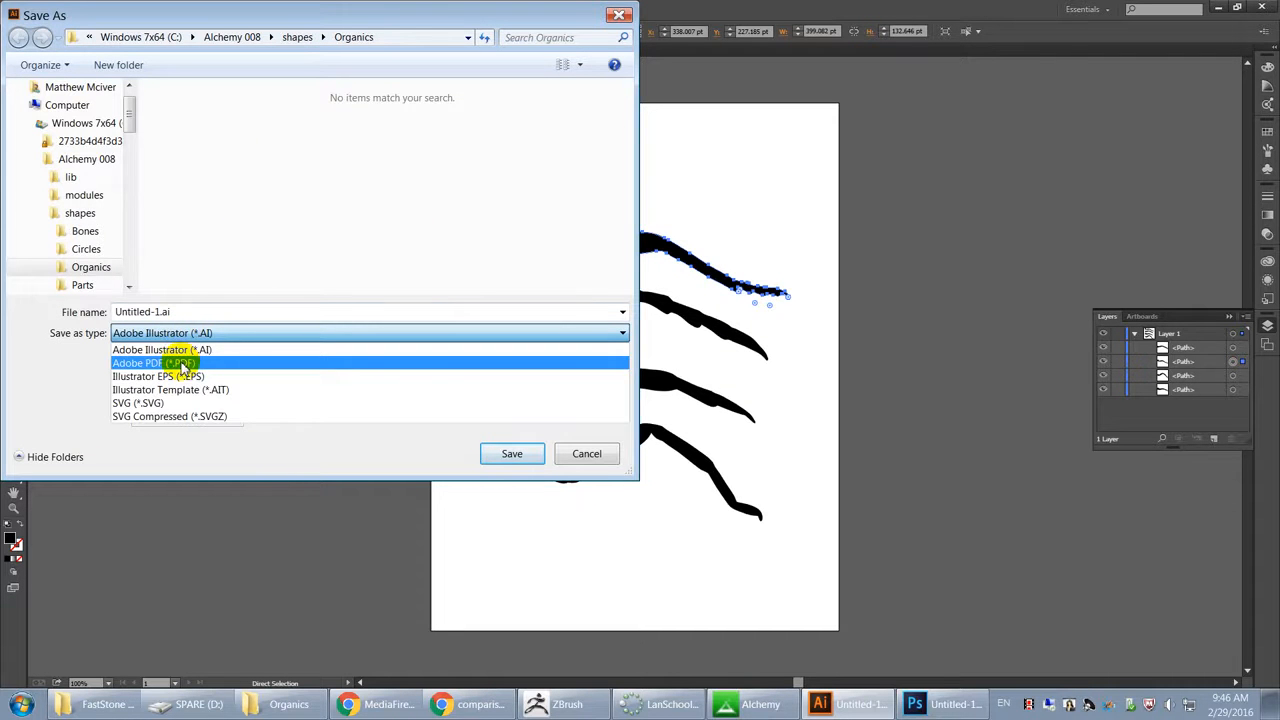
left_click(187, 360)
left_click(161, 312)
left_click_drag(161, 312, 55, 297)
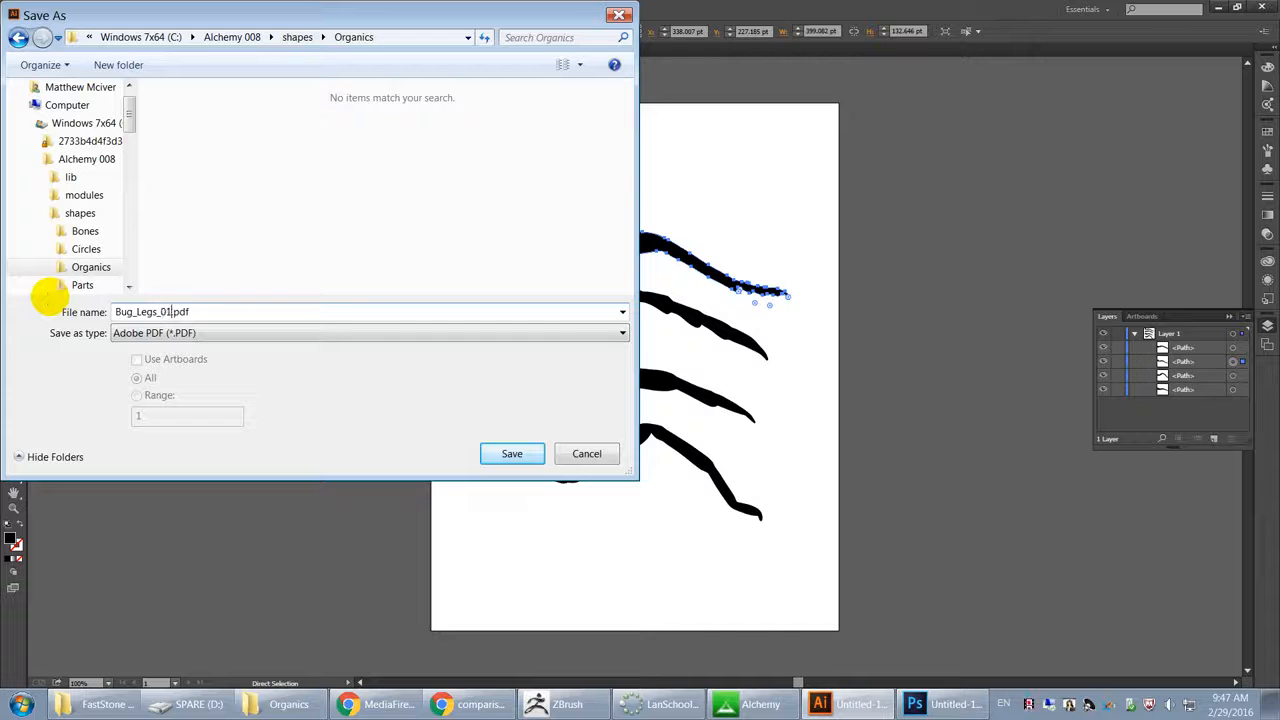
key("Return")
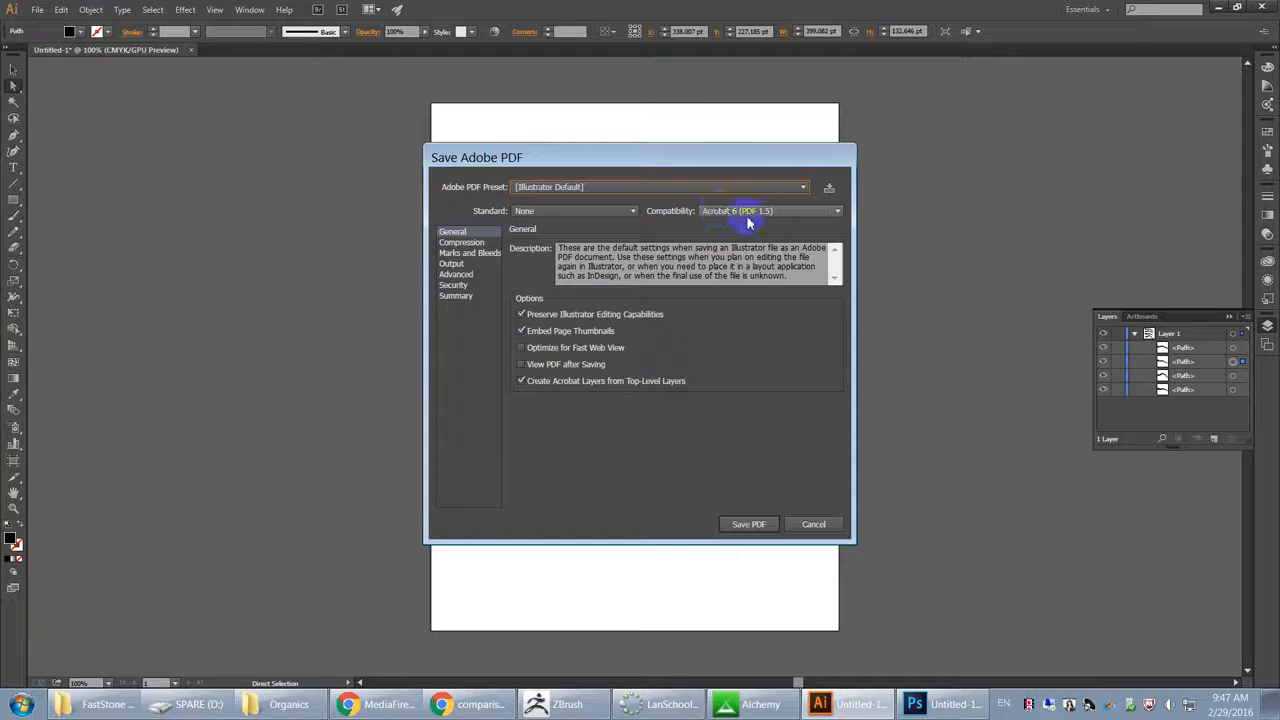
left_click(757, 524)
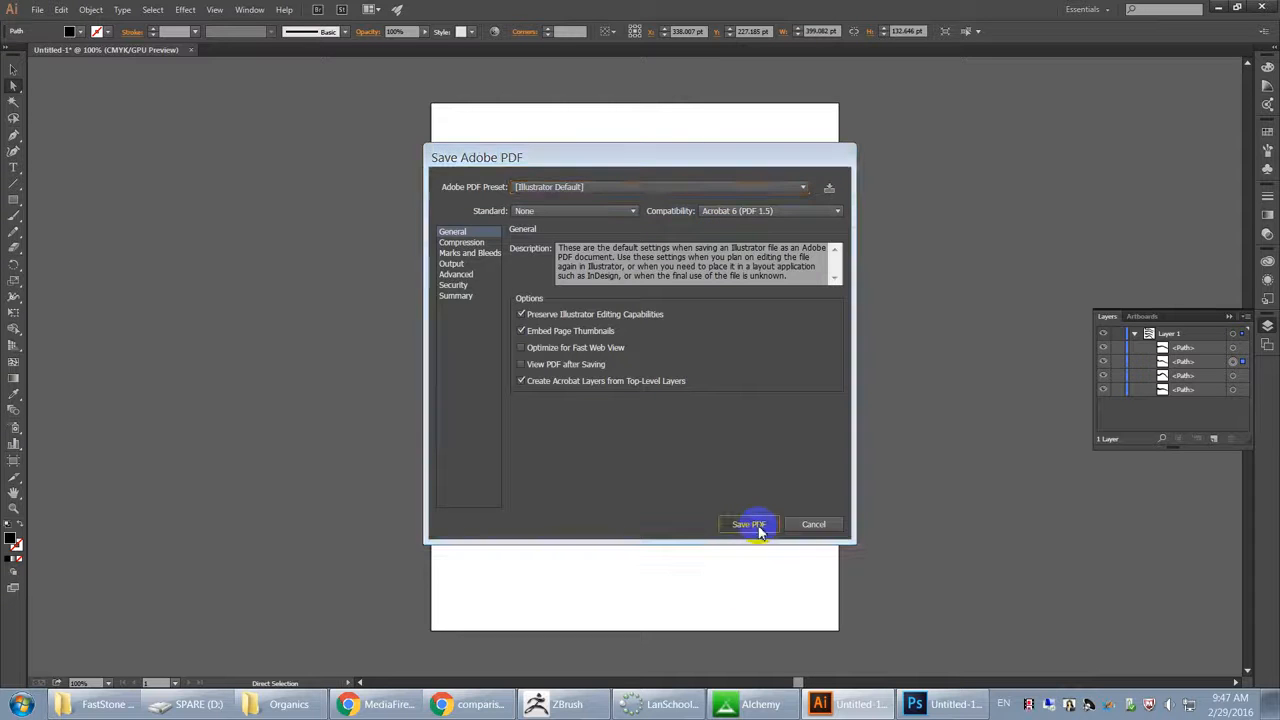
Step: Switch to Alchemy and clear the mirrored drawing from the canvas
left_click(930, 704)
left_click(850, 704)
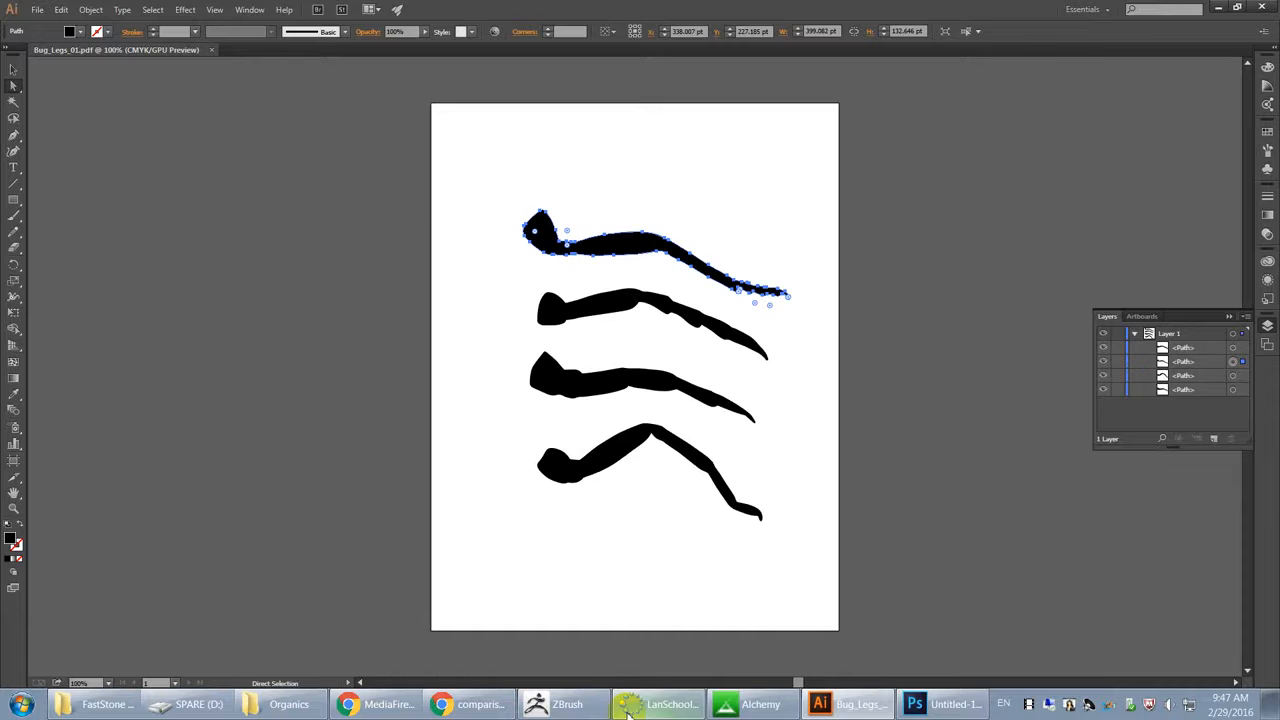
left_click(752, 704)
mouse_move(395, 8)
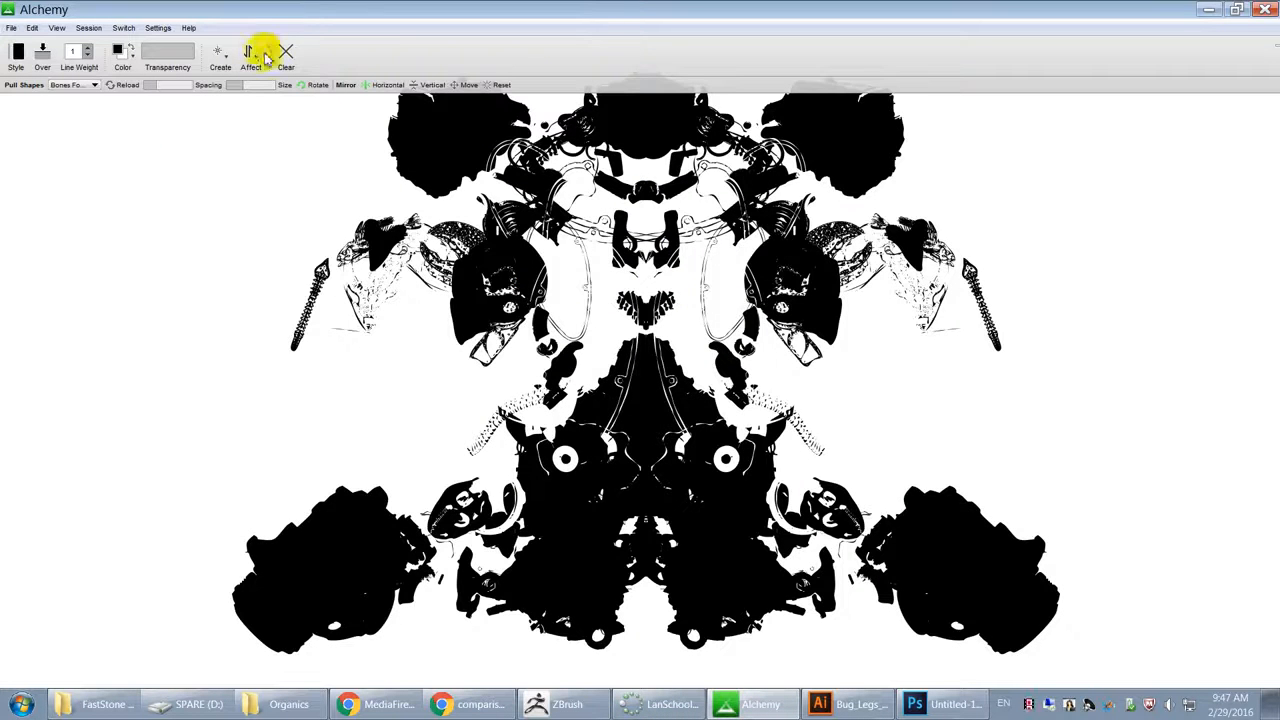
left_click(286, 52)
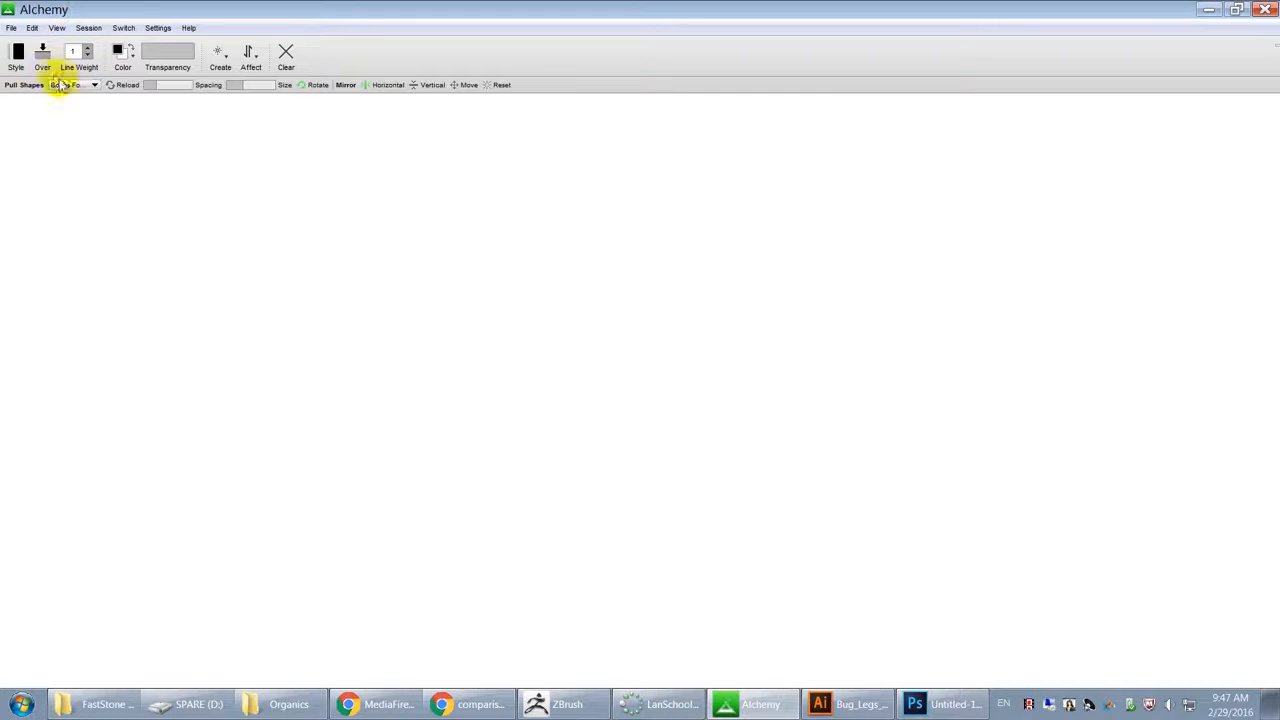
Step: Look for the Organics folder among the Pull Shapes sources and try drawing with the Tanagram Folder
left_click(70, 88)
left_click(78, 130)
mouse_move(157, 26)
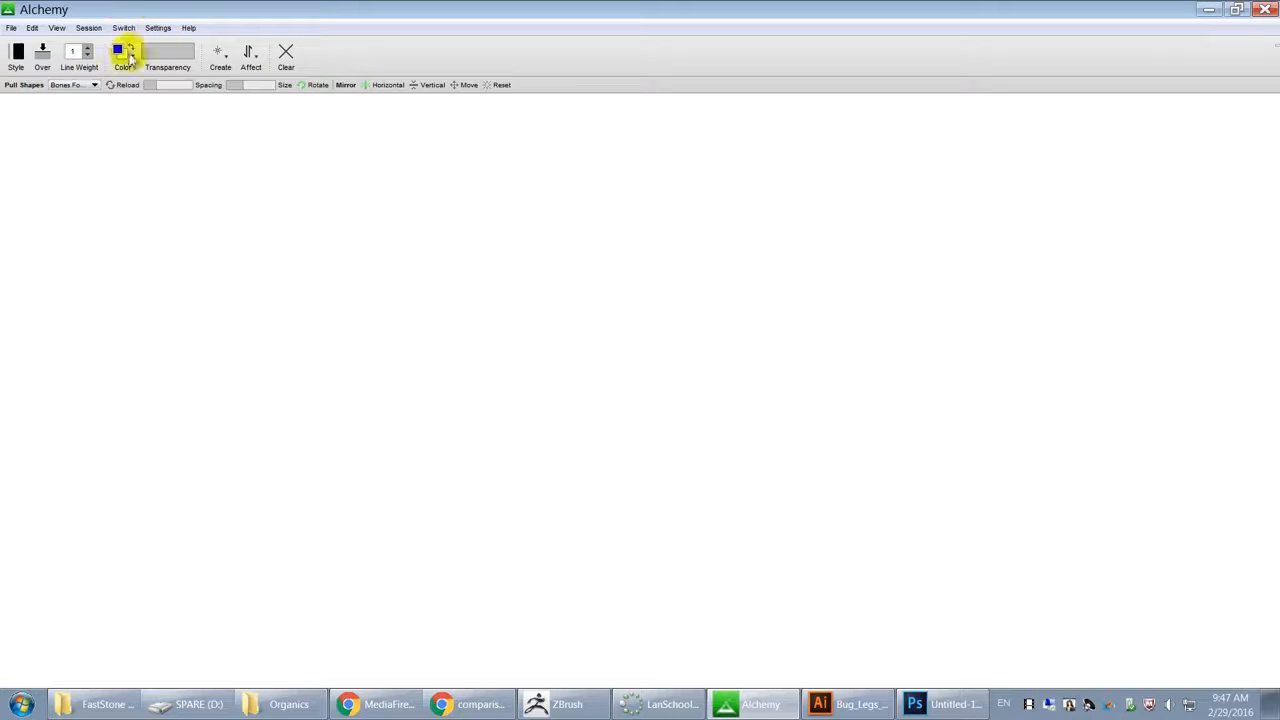
left_click(84, 90)
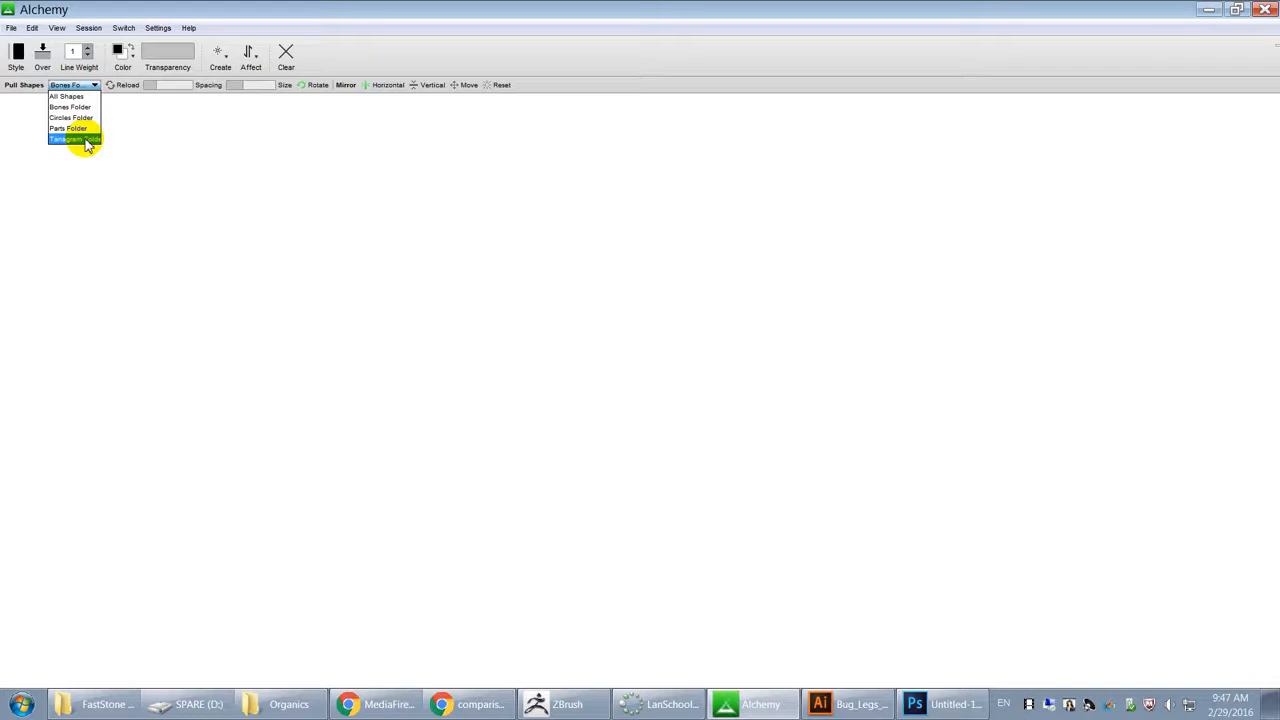
left_click(86, 140)
mouse_move(432, 267)
left_mouse_down()
mouse_move(654, 543)
mouse_move(574, 286)
mouse_move(540, 463)
mouse_move(690, 322)
left_mouse_up()
Step: Exit Alchemy, Illustrator and Photoshop, discarding the unsaved Photoshop document
left_click(1265, 12)
left_click(618, 360)
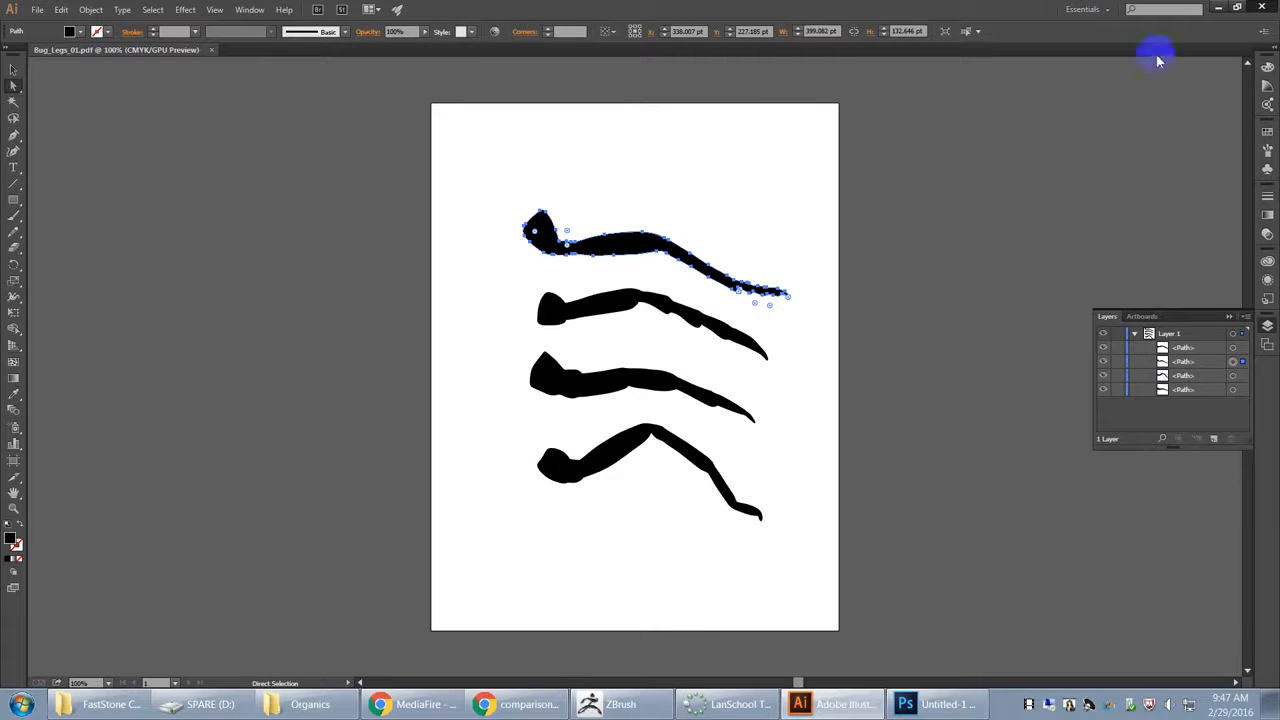
left_click(1262, 7)
left_click(30, 703)
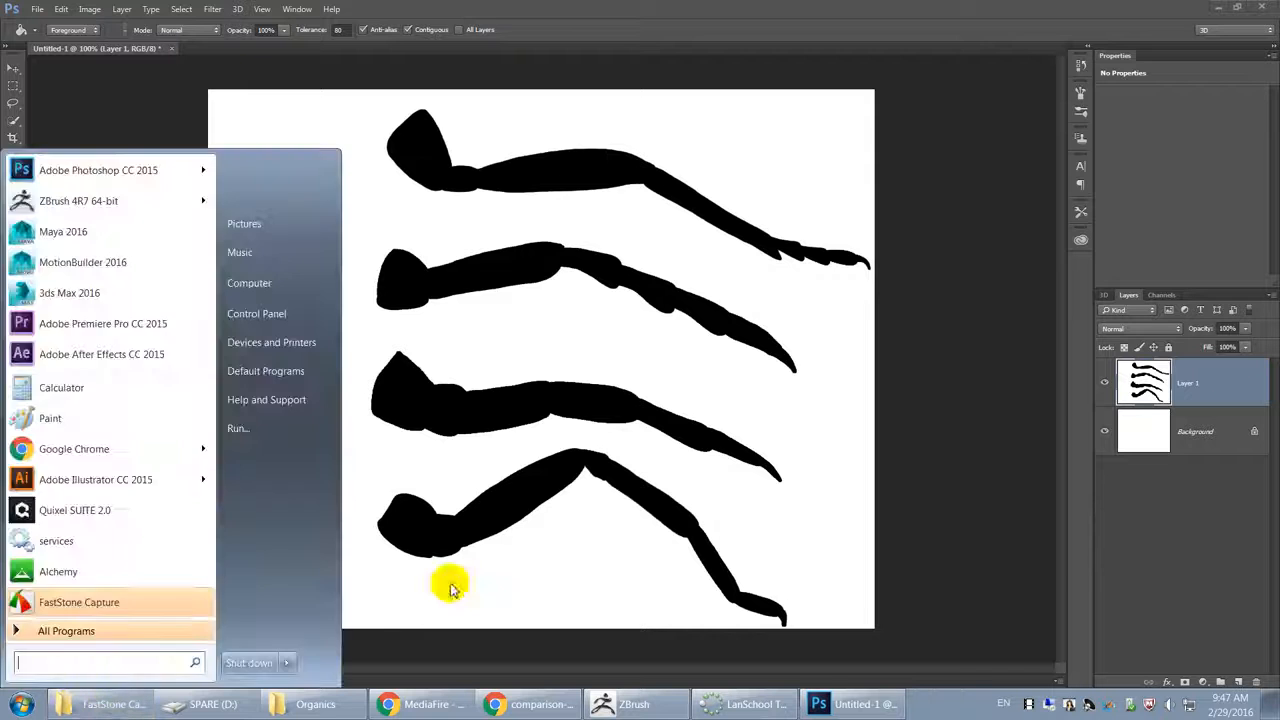
left_click(1043, 7)
left_click(1261, 8)
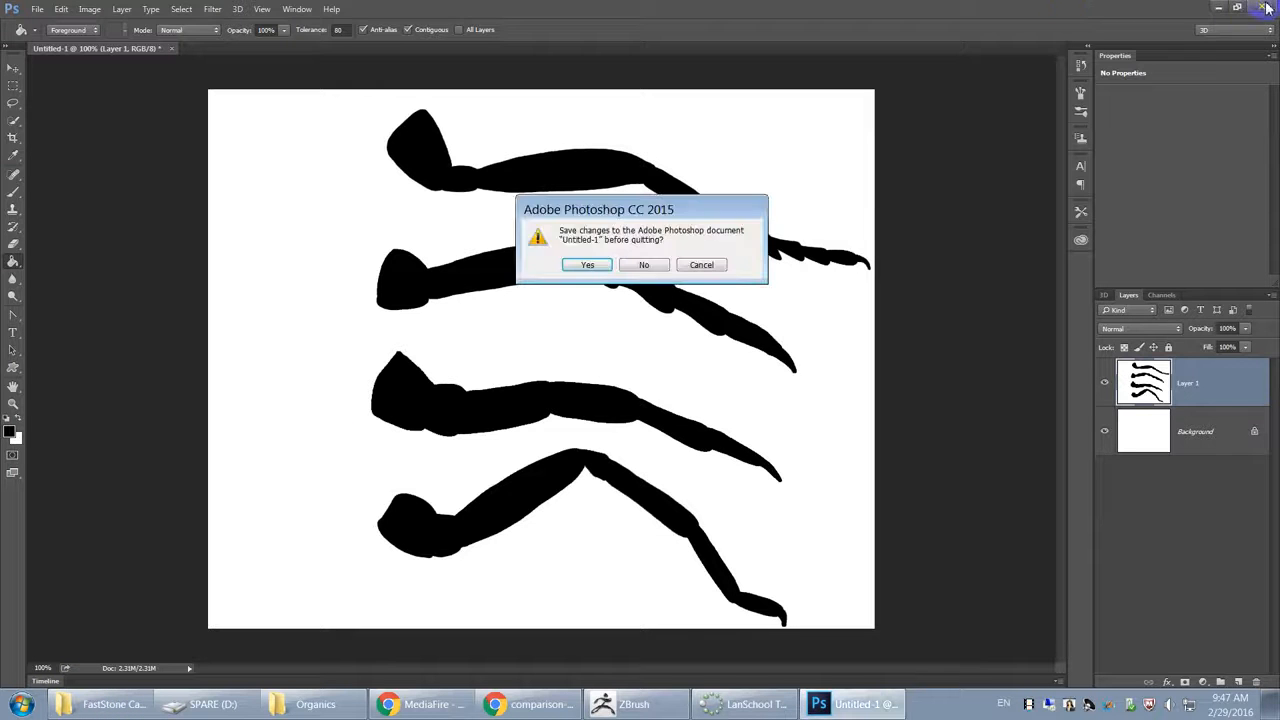
left_click(651, 264)
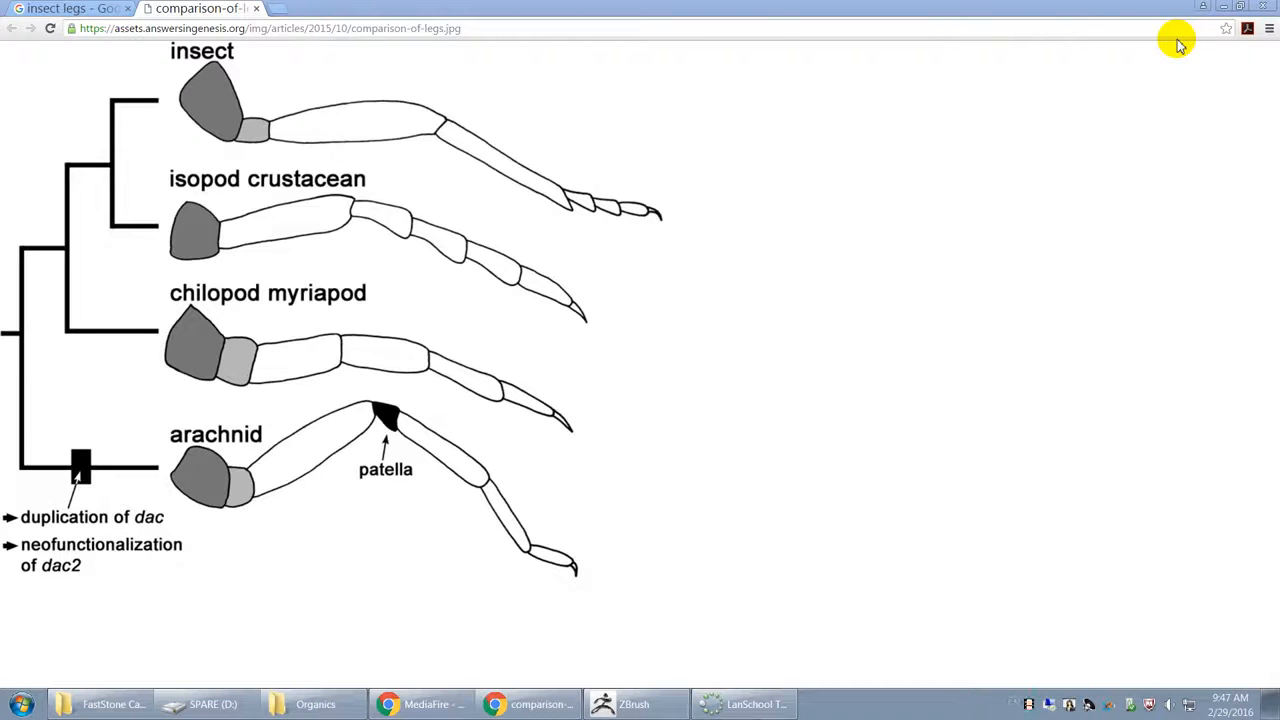
Step: Close the leg comparison image in the browser and minimize the browser and Organics folder windows
left_click(256, 8)
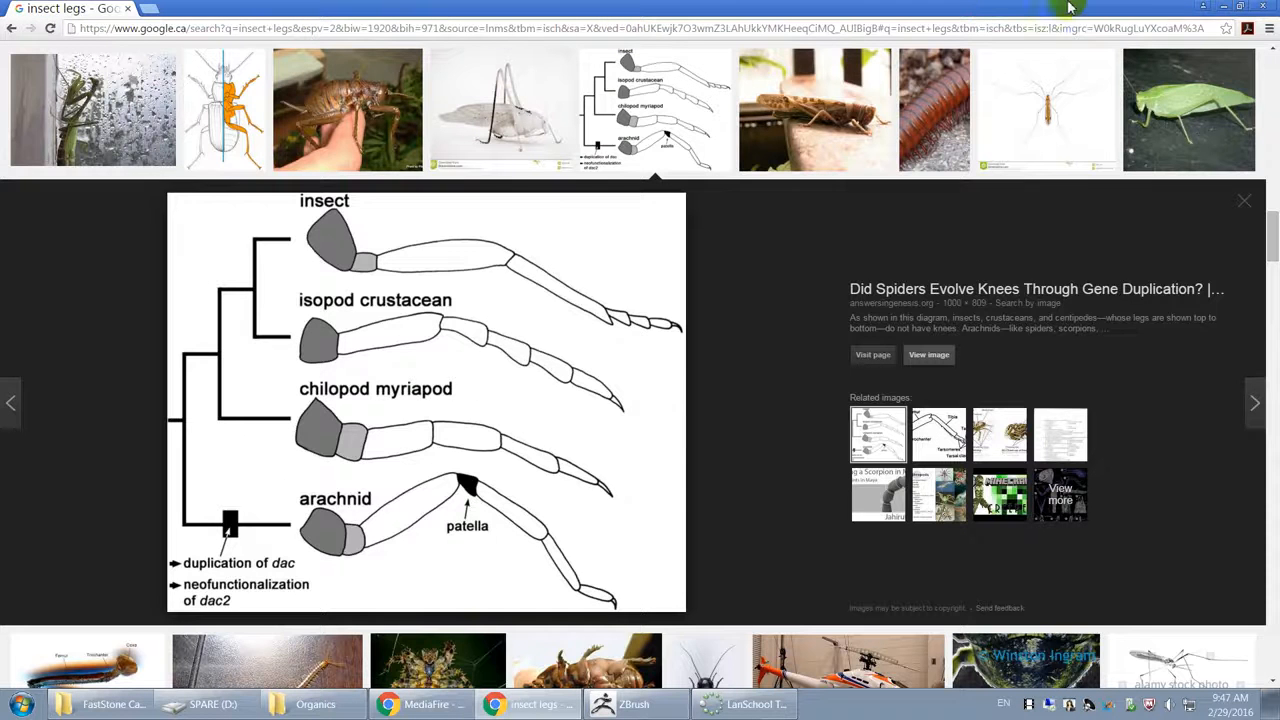
left_click(1222, 7)
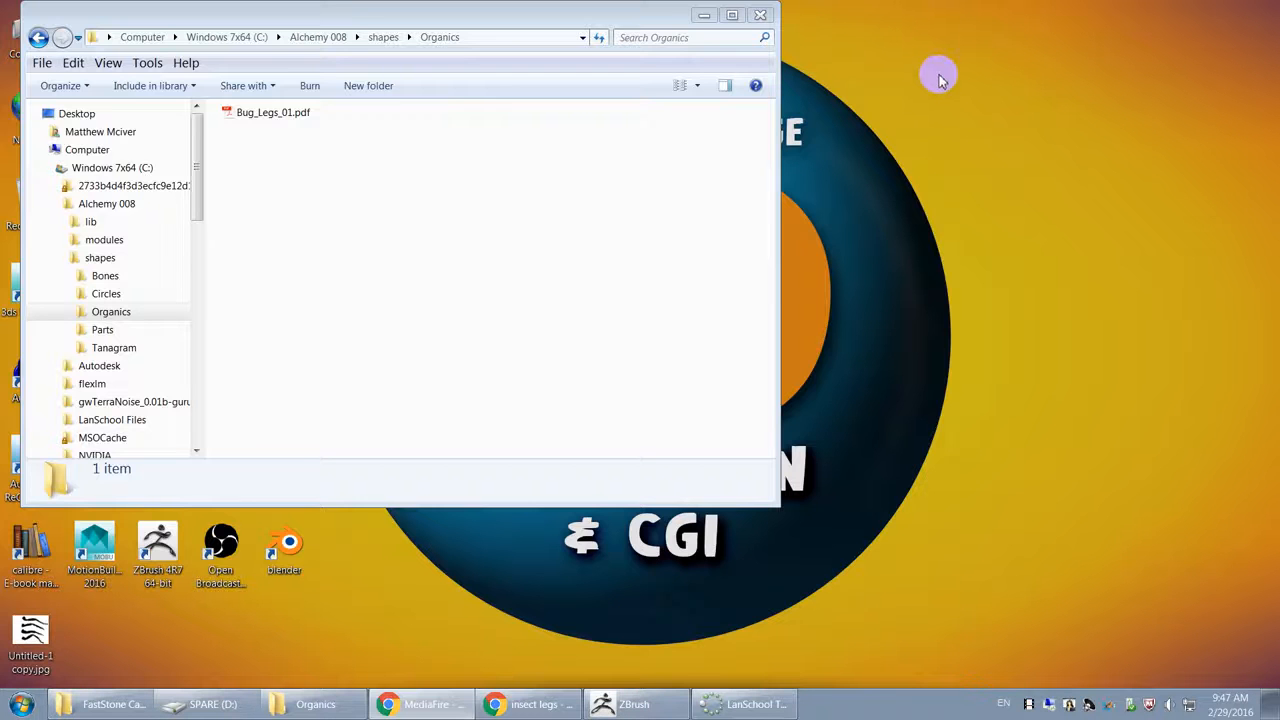
left_click(706, 13)
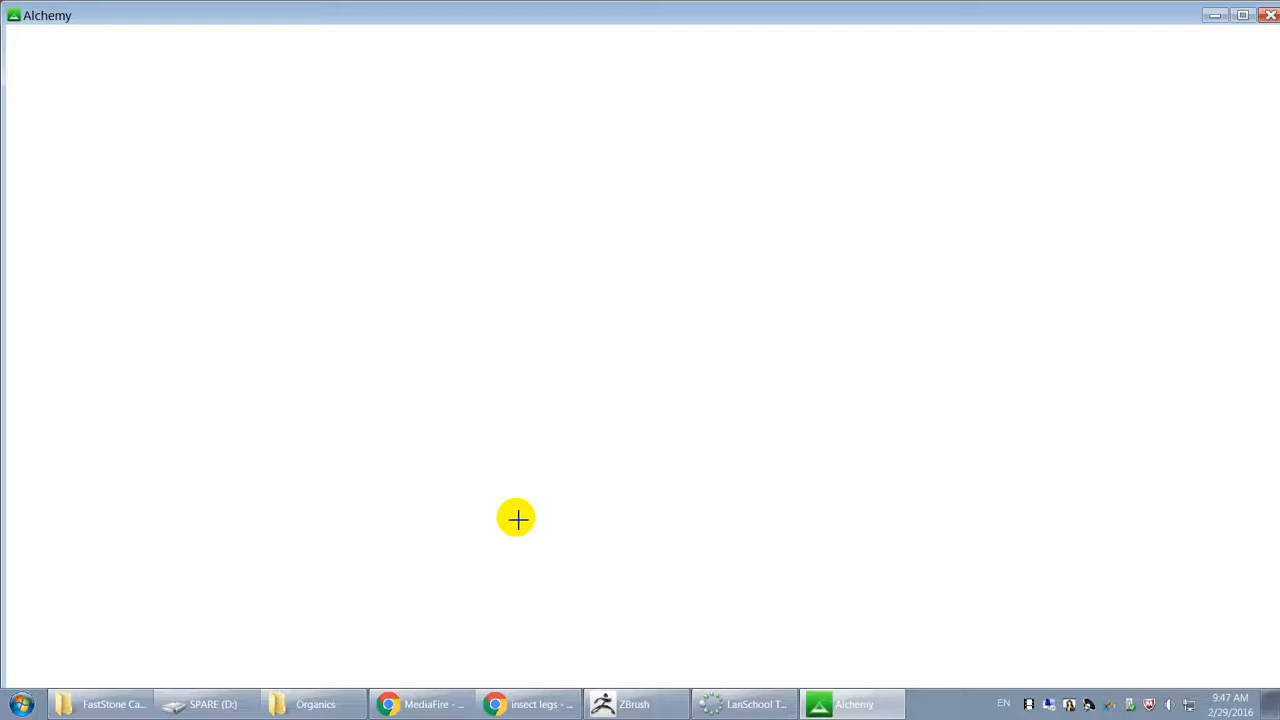
Step: Relaunch Alchemy, choose Pull Shapes as the create module and set its source to the Organics Folder
mouse_move(161, 16)
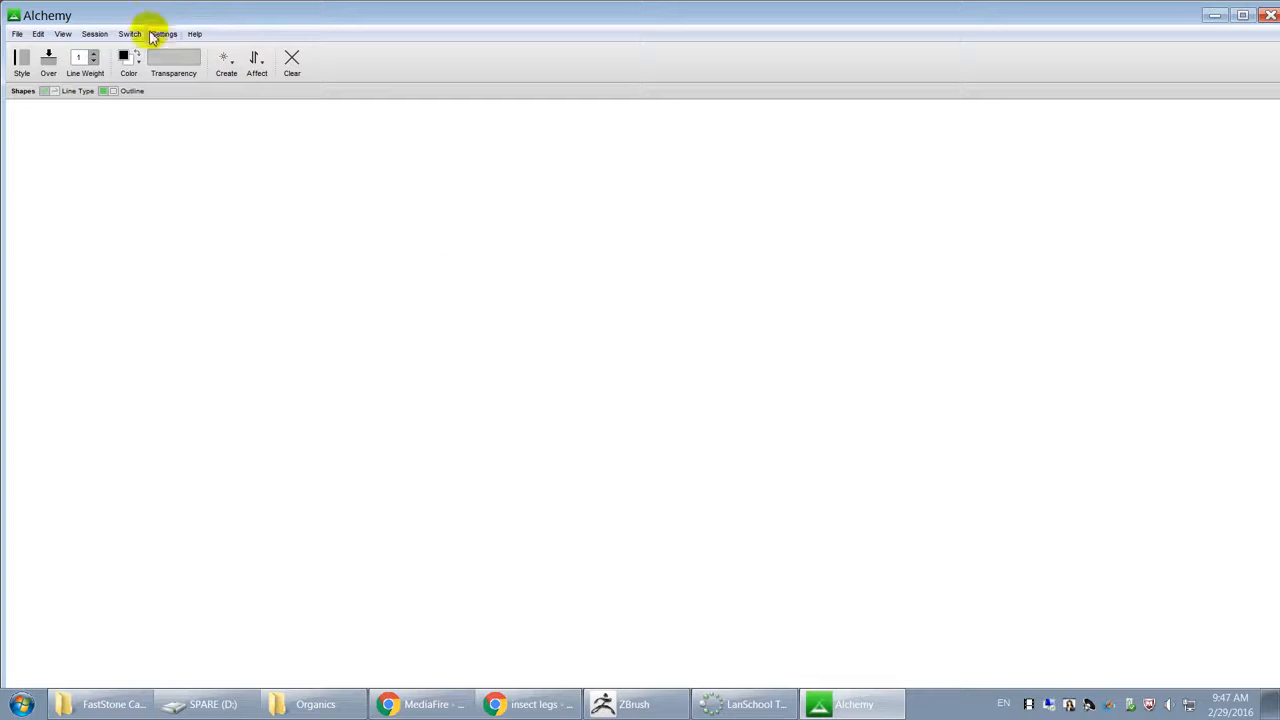
left_click(228, 62)
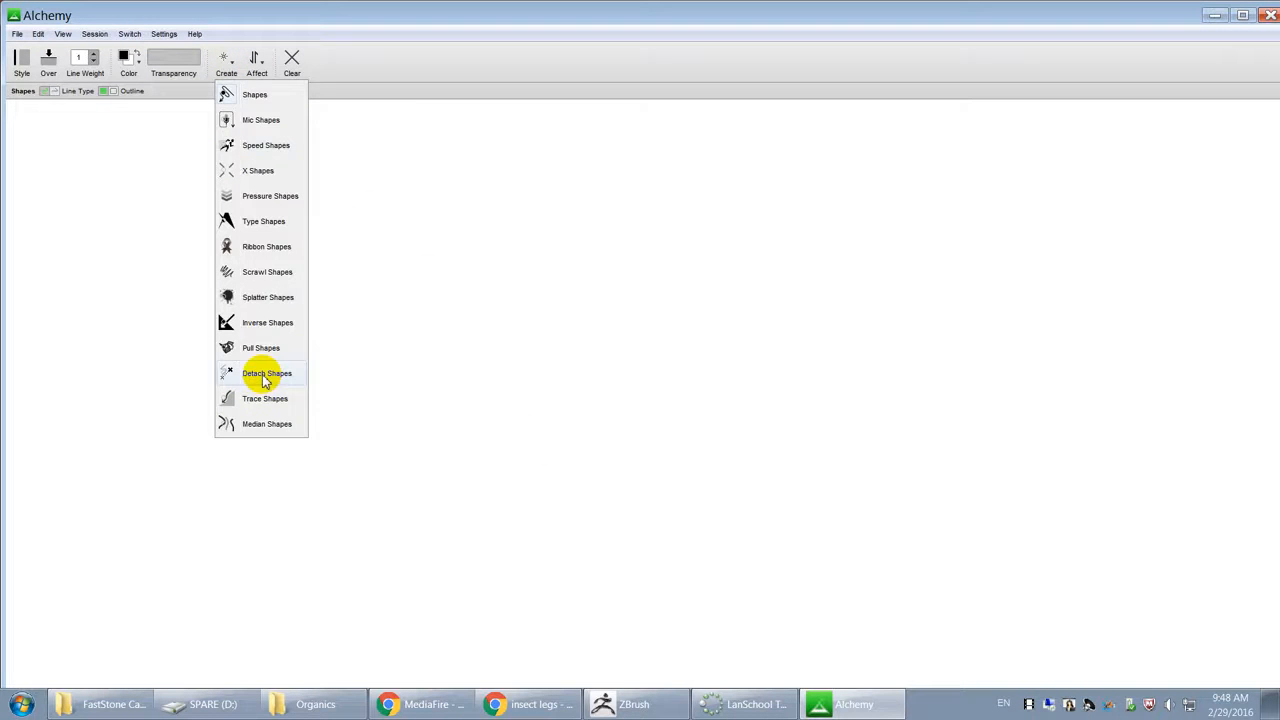
left_click(261, 349)
left_click(80, 91)
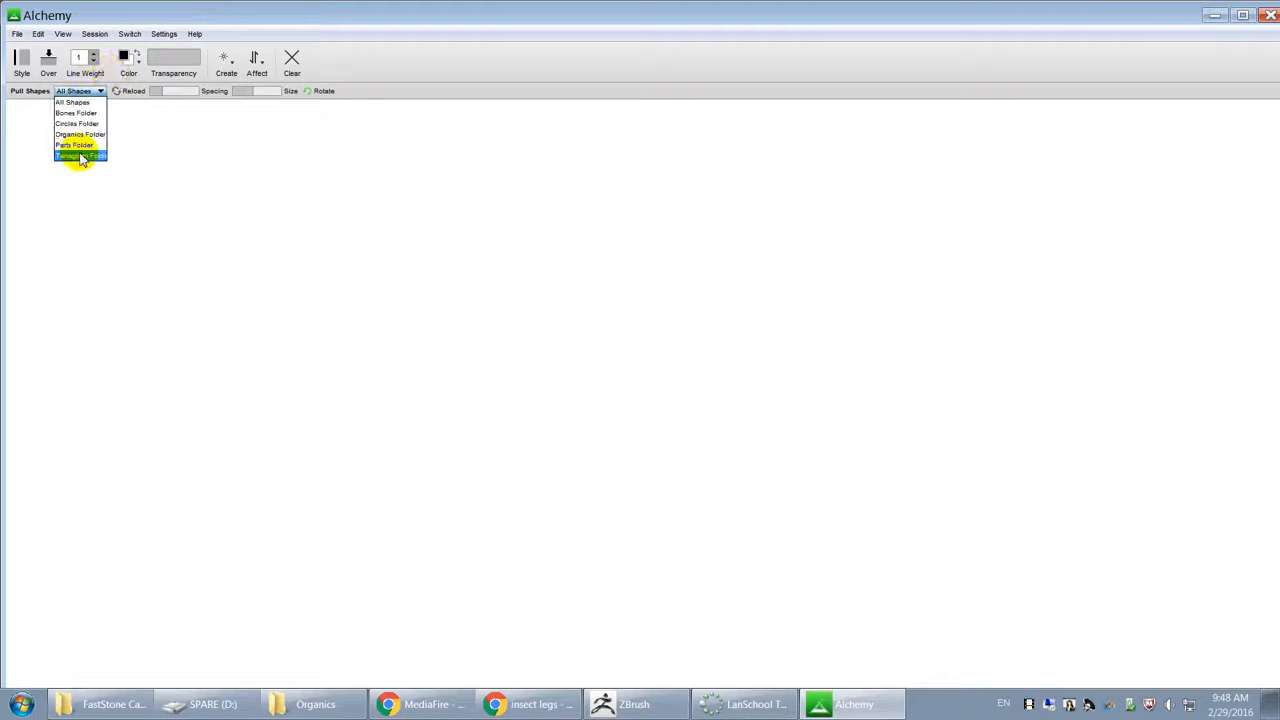
left_click(80, 134)
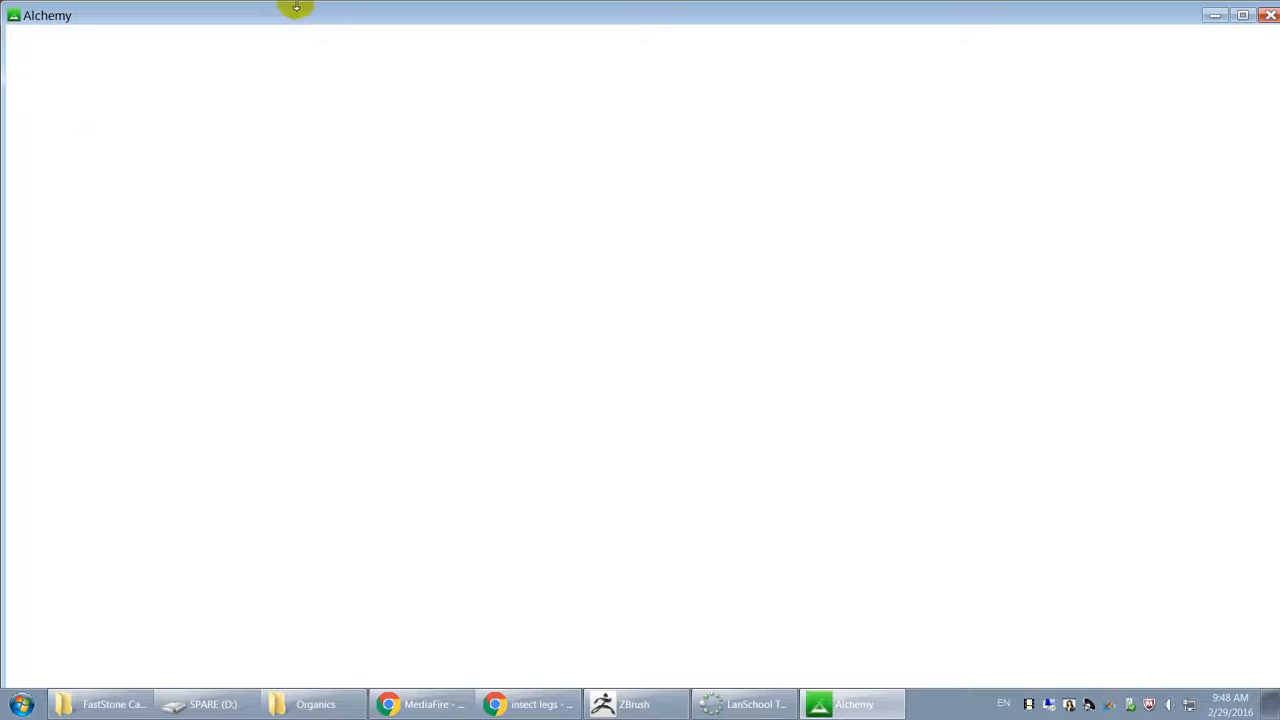
Step: Turn on the Mirror affect and draw symmetrical outlined leg shapes around the middle of the canvas
mouse_move(260, 9)
left_click(259, 68)
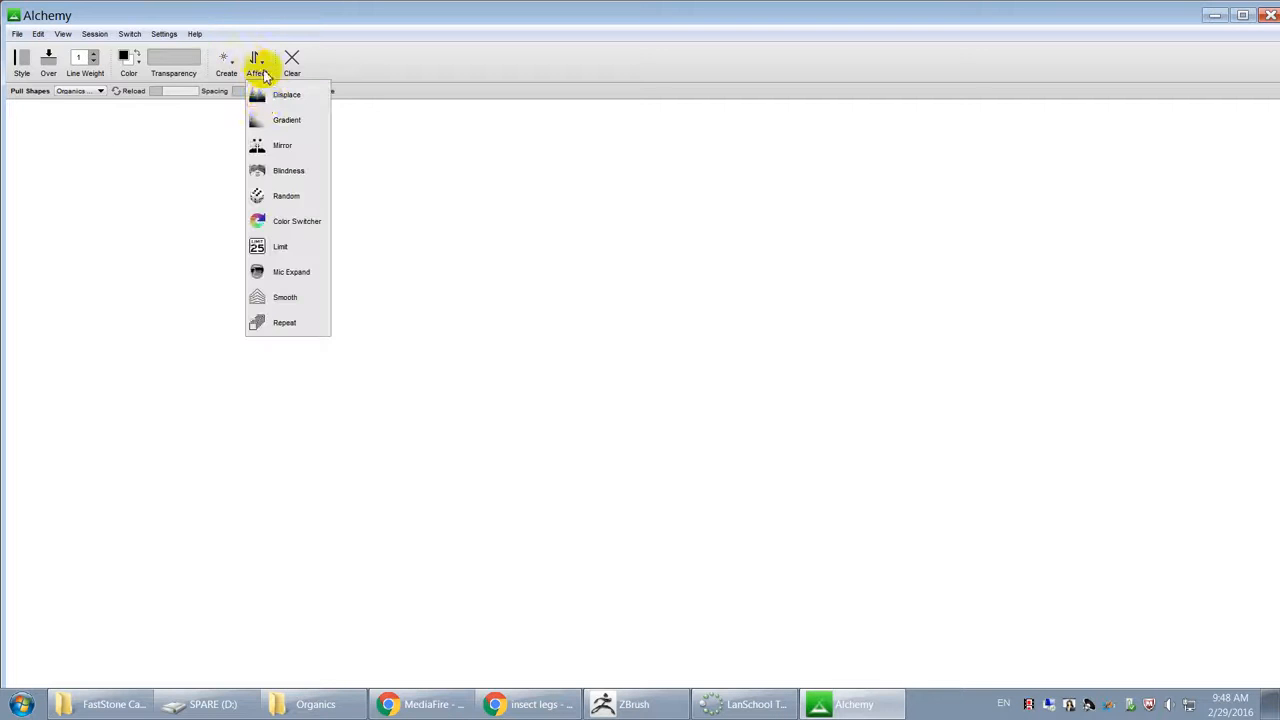
left_click(284, 146)
mouse_move(530, 306)
left_mouse_down()
mouse_move(646, 471)
mouse_move(566, 271)
left_mouse_up()
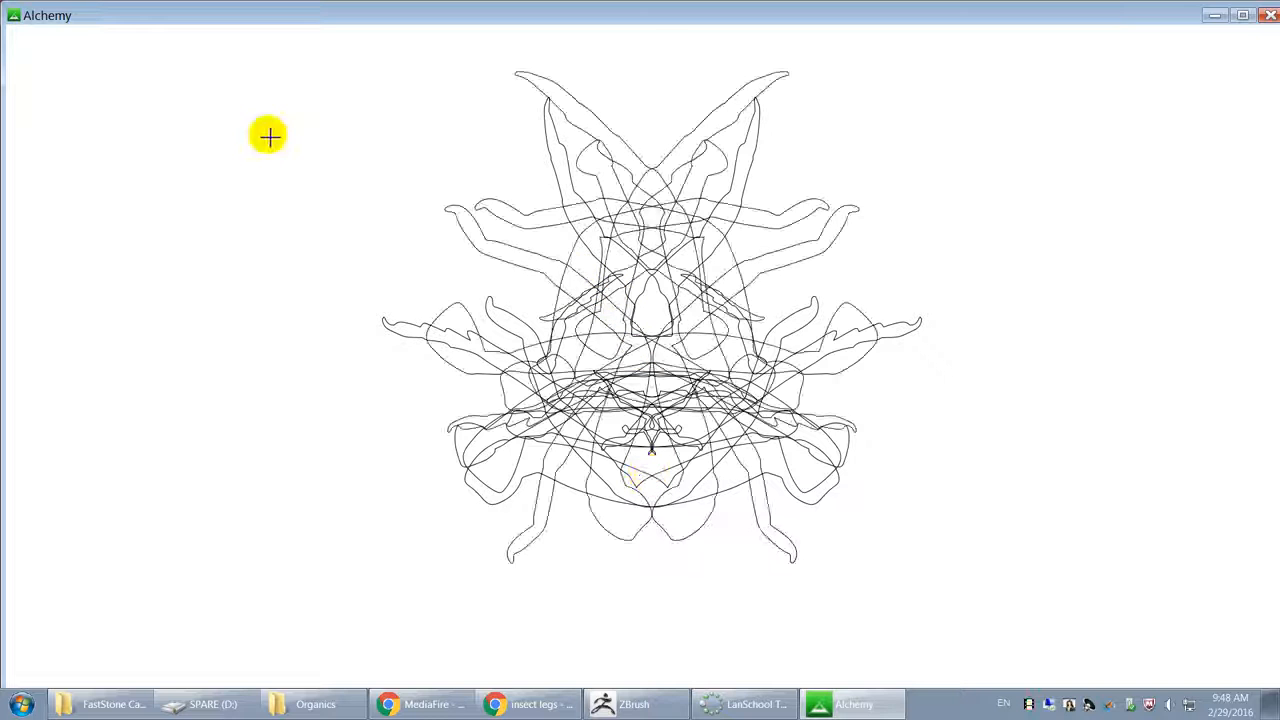
Step: Set the style to solid fill, clear the canvas and draw a mirrored black creature from the leg shapes
mouse_move(57, 14)
mouse_move(243, 43)
left_click(289, 57)
mouse_move(374, 182)
left_mouse_down()
mouse_move(531, 263)
mouse_move(620, 374)
mouse_move(646, 537)
mouse_move(601, 293)
mouse_move(377, 120)
mouse_move(551, 337)
mouse_move(674, 600)
mouse_move(651, 290)
mouse_move(551, 206)
mouse_move(566, 249)
mouse_move(317, 123)
mouse_move(363, 386)
mouse_move(351, 457)
mouse_move(339, 389)
mouse_move(349, 471)
mouse_move(329, 377)
mouse_move(463, 466)
mouse_move(620, 371)
left_mouse_up()
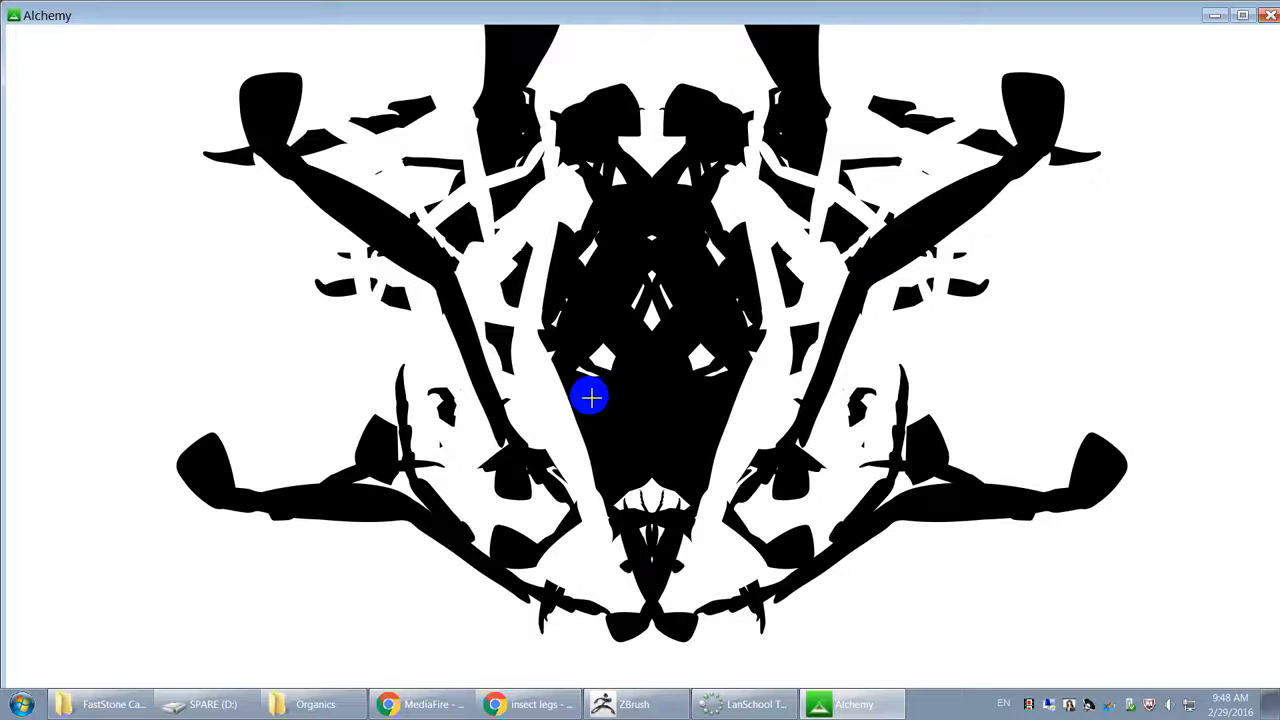
mouse_move(306, 214)
left_mouse_down()
mouse_move(334, 257)
mouse_move(368, 240)
left_mouse_up()
mouse_move(286, 160)
left_mouse_down()
mouse_move(314, 309)
mouse_move(360, 268)
left_mouse_up()
mouse_move(429, 498)
left_mouse_down()
mouse_move(560, 660)
mouse_move(517, 620)
mouse_move(349, 651)
left_mouse_up()
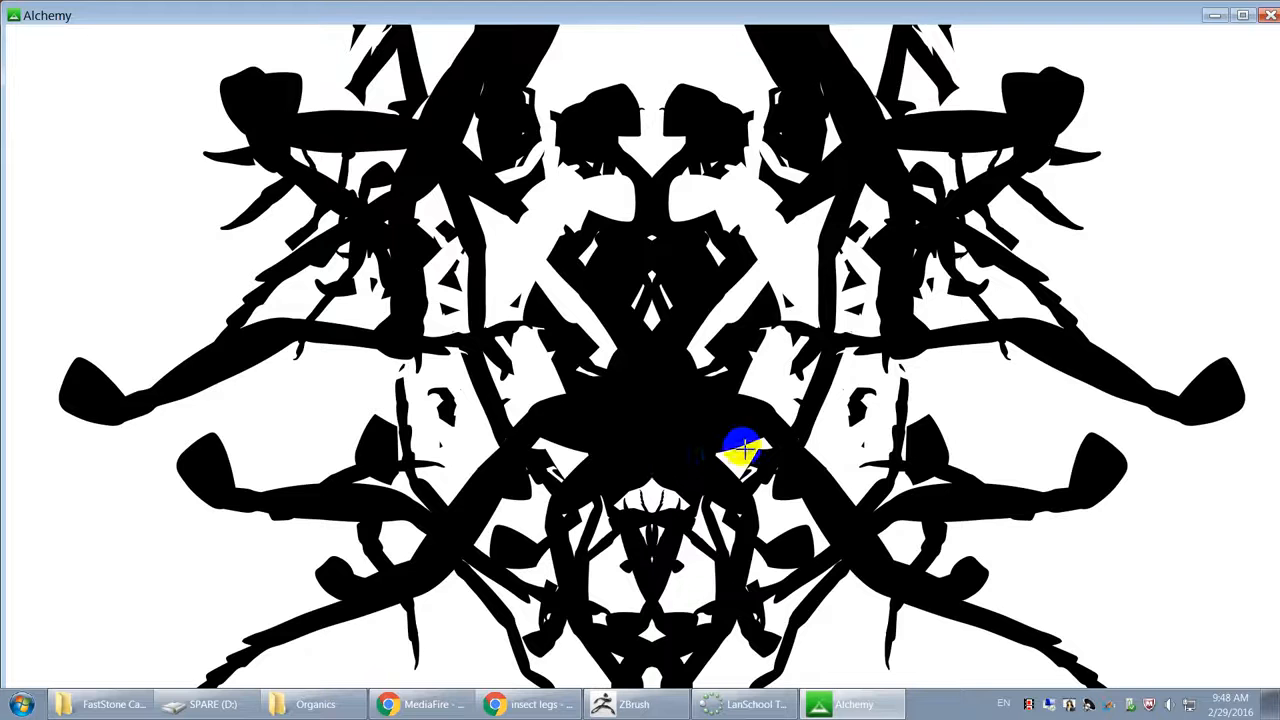
Step: Check the file commands for exporting the drawing, maximize the window and exit Alchemy
mouse_move(44, 57)
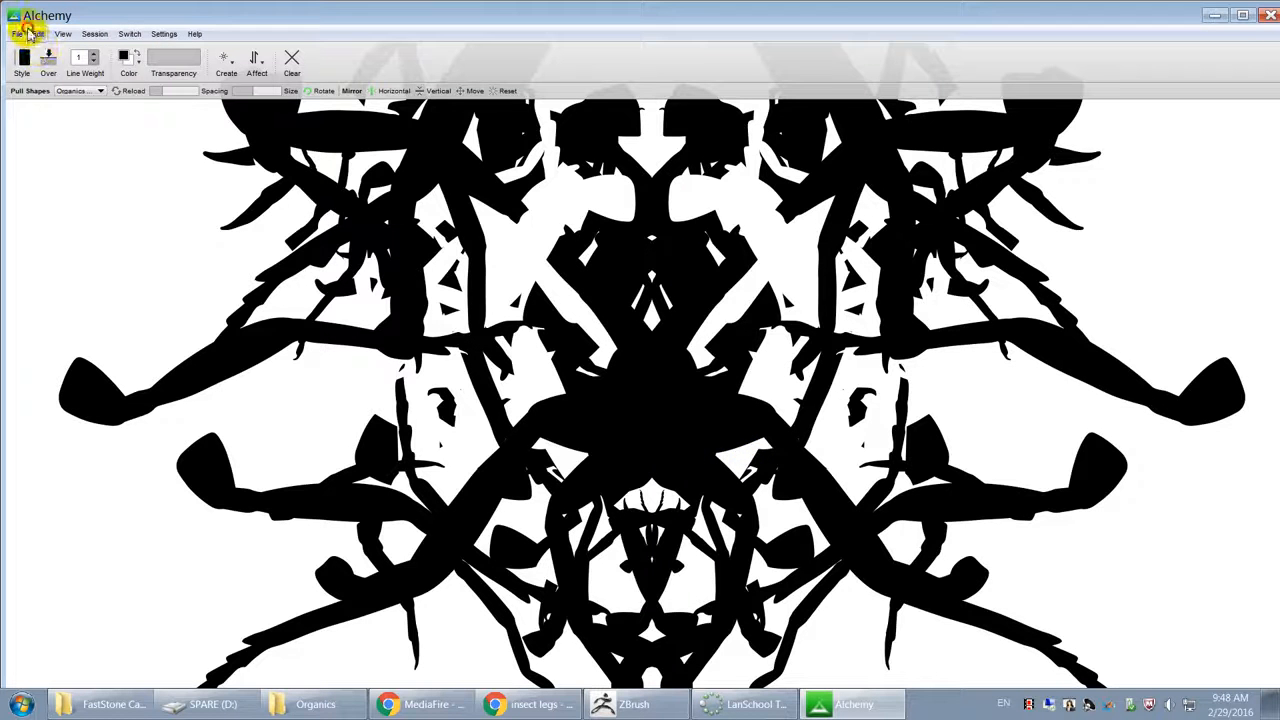
left_click(18, 34)
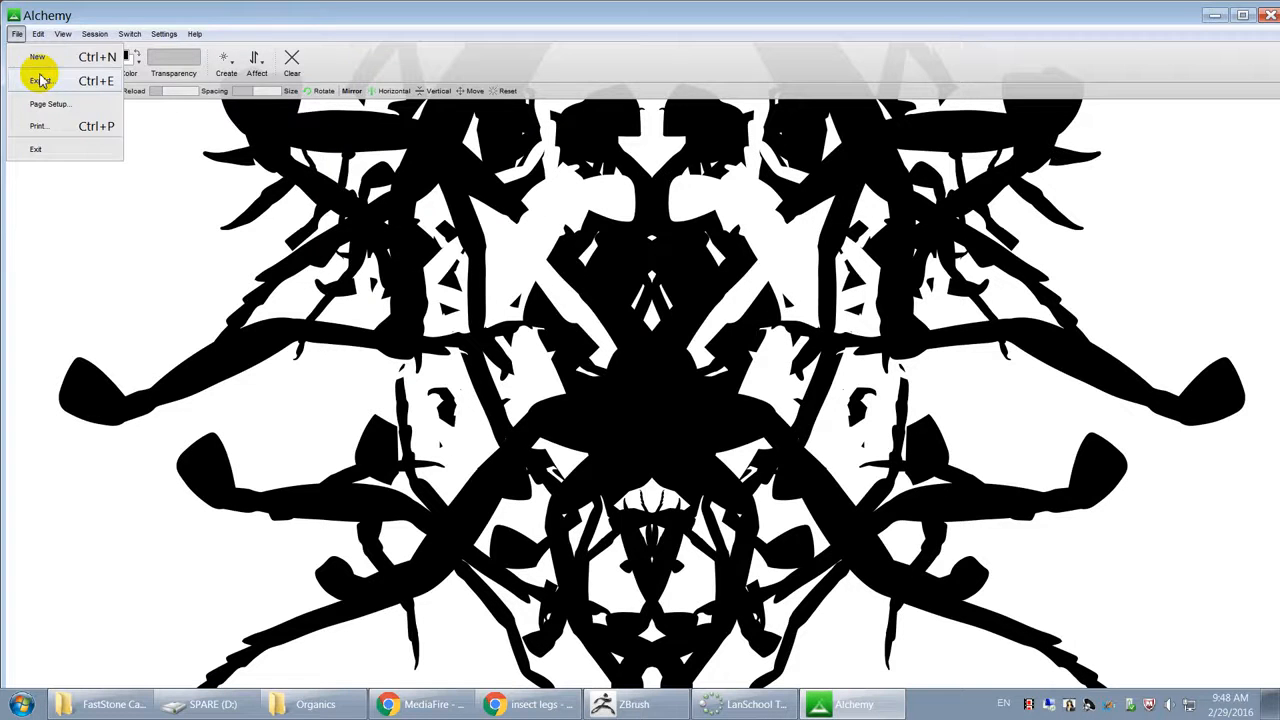
left_click(374, 15)
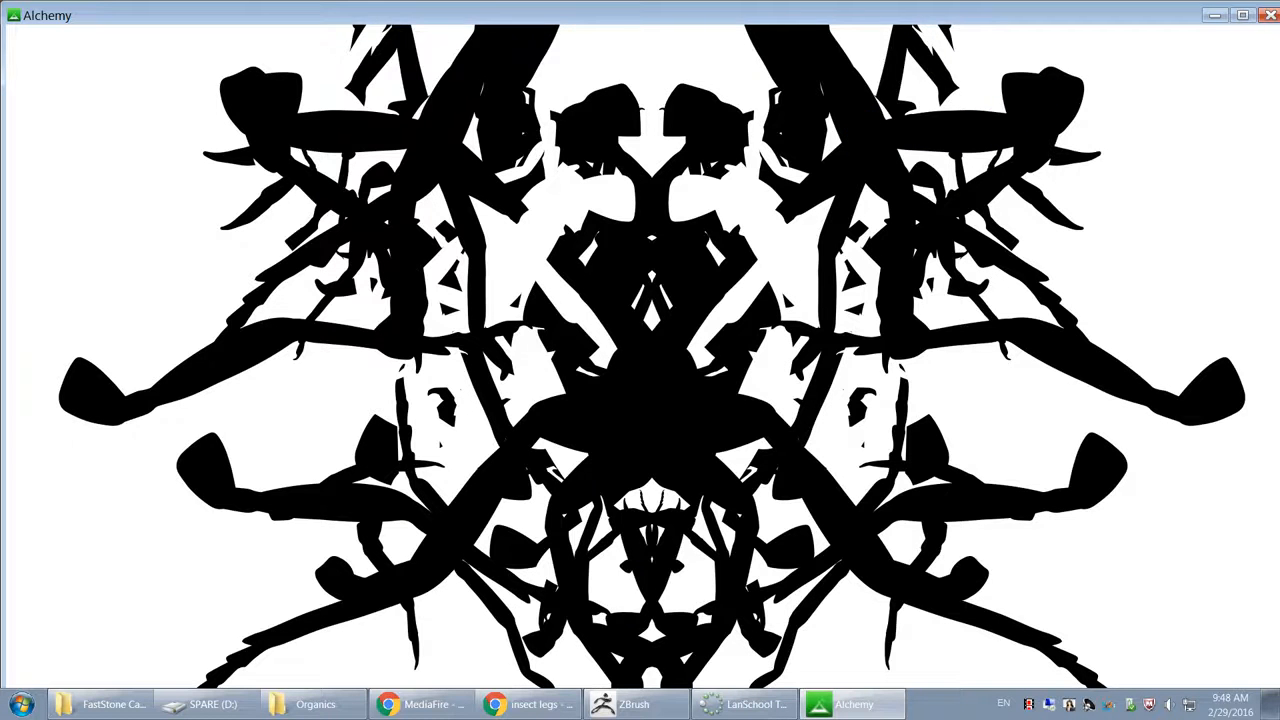
left_click(1245, 17)
left_click(1270, 14)
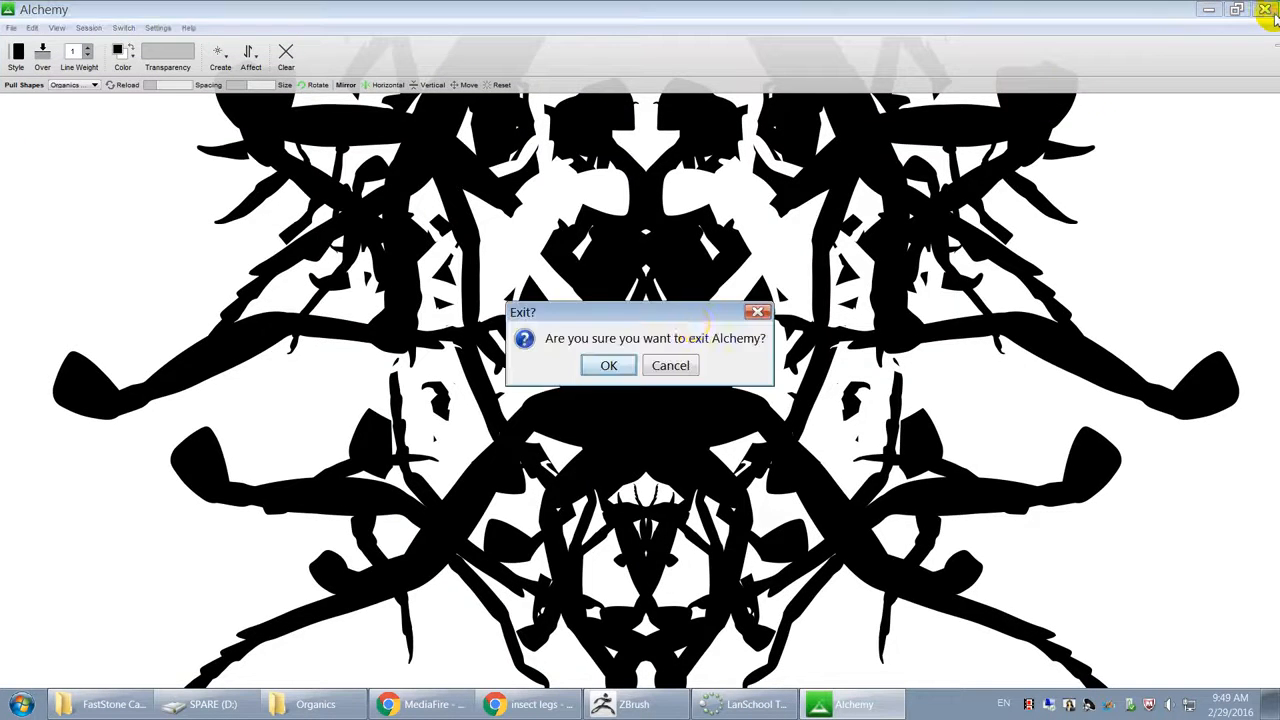
left_click(614, 369)
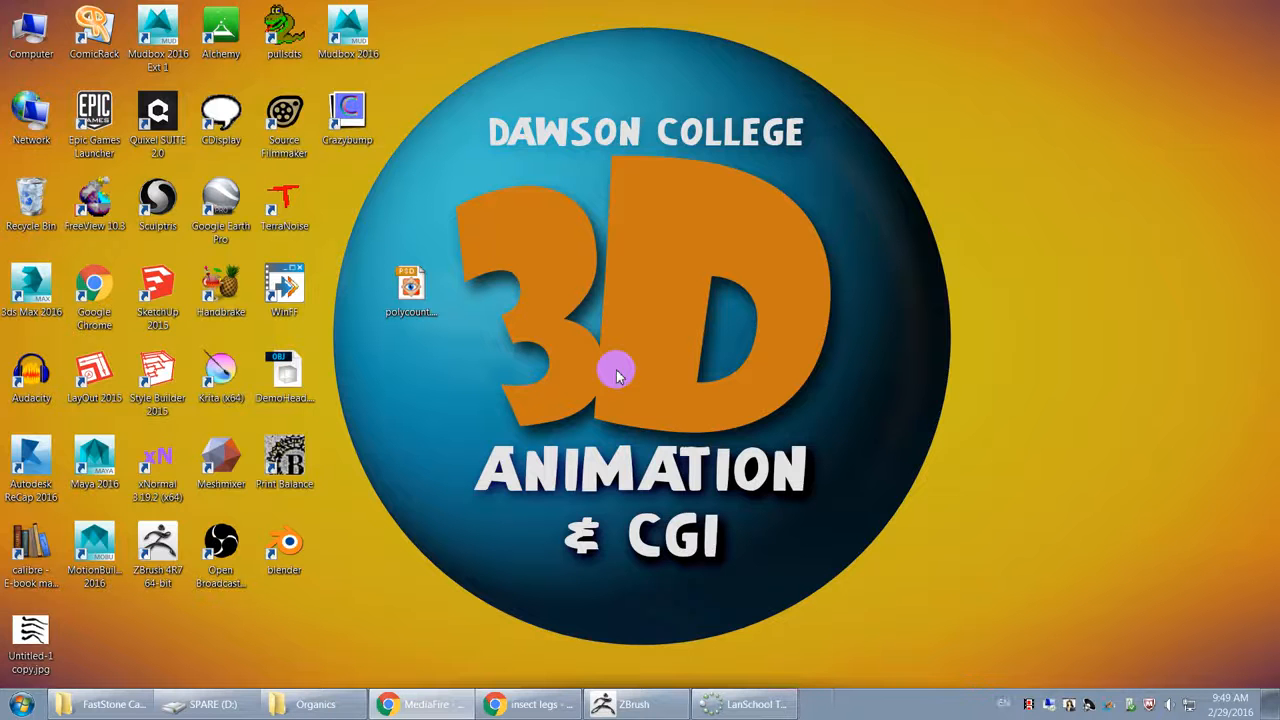
Step: Switch to ZBrush and replace the cylinder with the Sphere3D primitive as the active tool
left_click(604, 702)
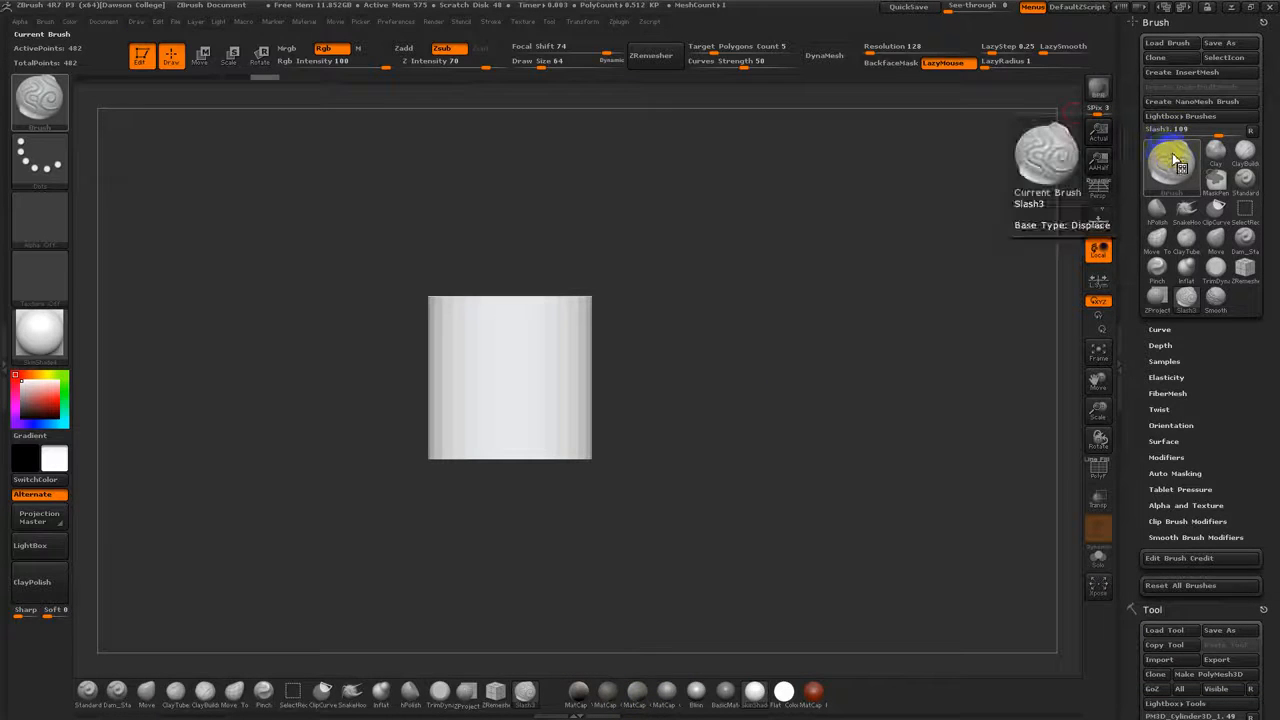
left_click(1265, 25)
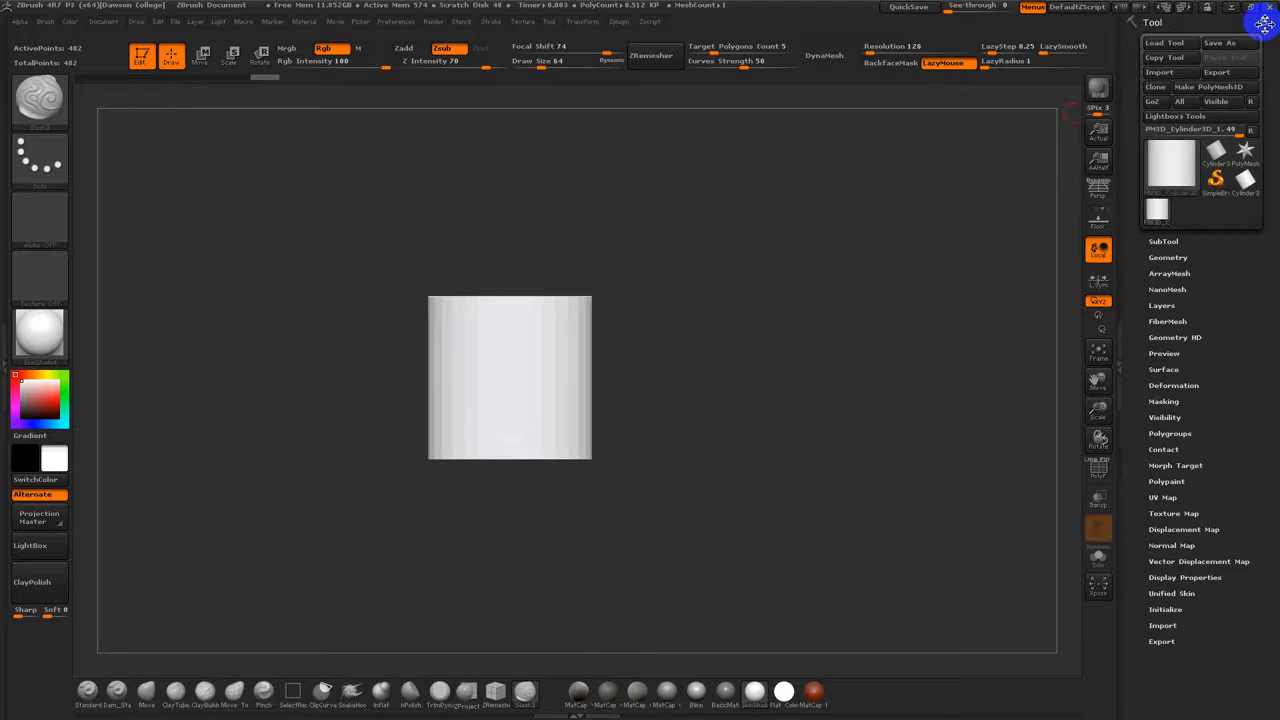
mouse_move(648, 351)
left_mouse_down()
mouse_move(889, 431)
mouse_move(837, 405)
left_mouse_up()
mouse_move(837, 405)
left_mouse_down()
mouse_move(831, 420)
mouse_move(814, 414)
left_mouse_up()
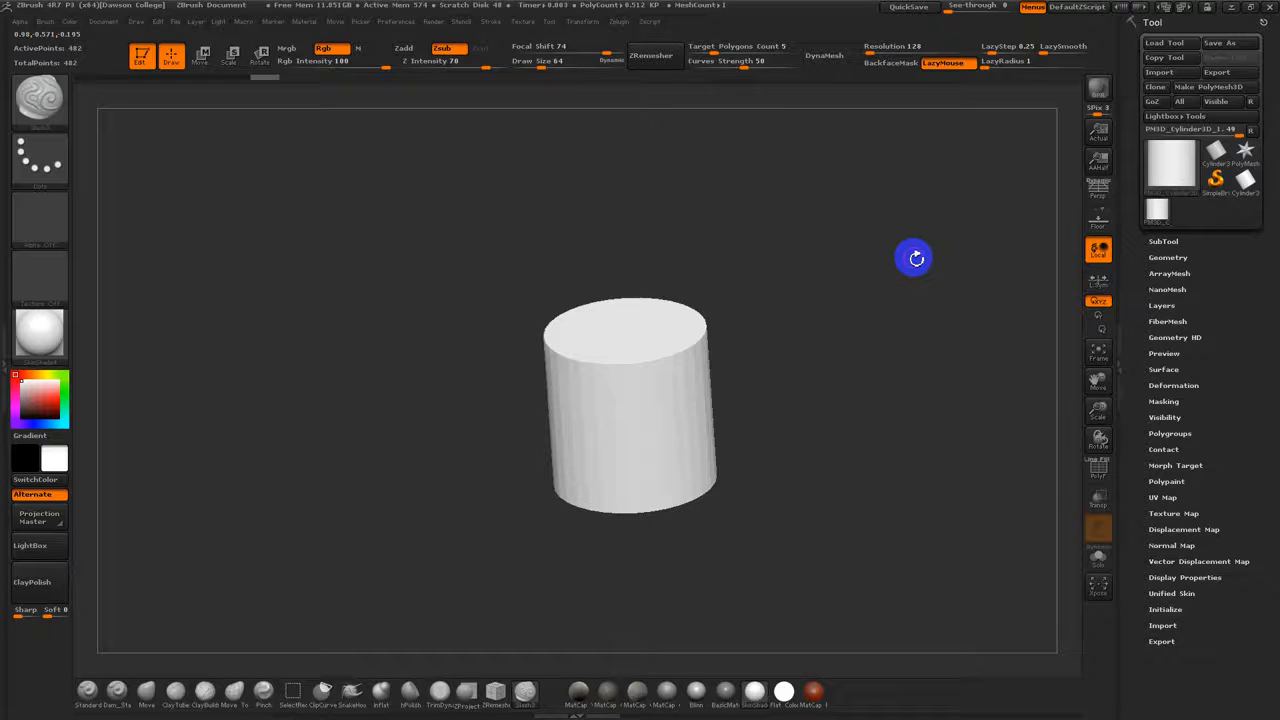
left_click(1170, 163)
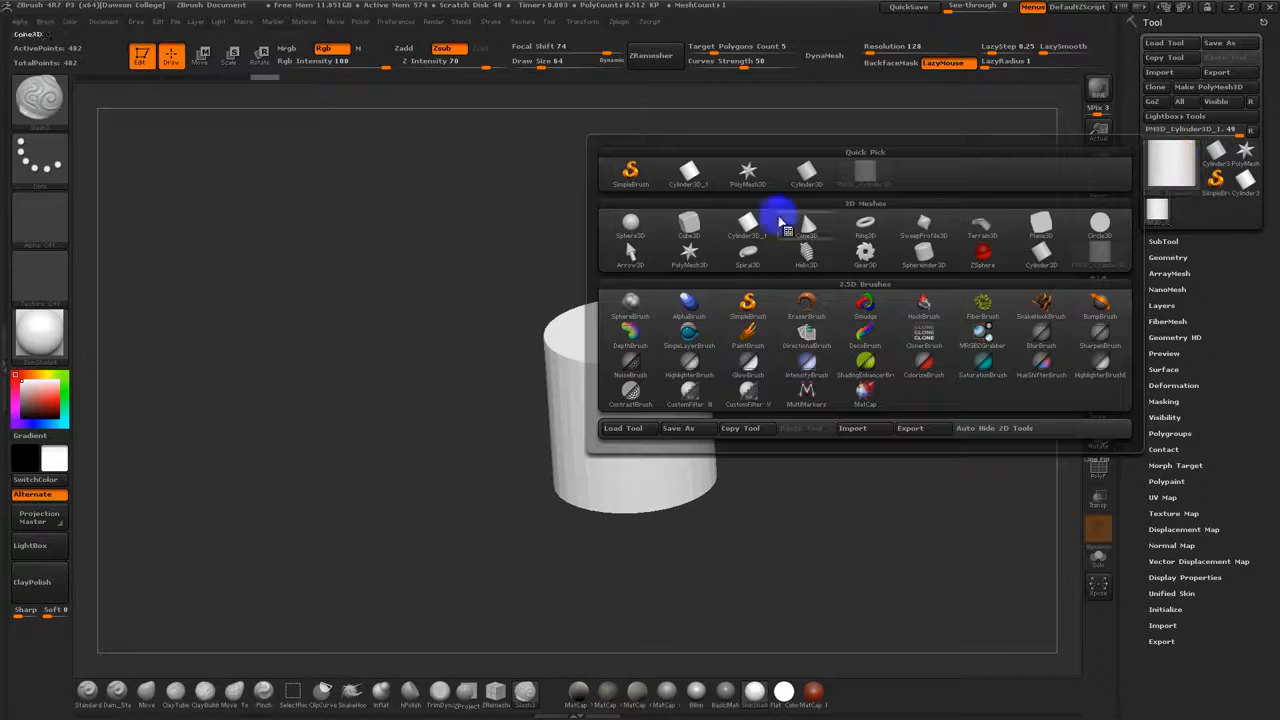
left_click(626, 234)
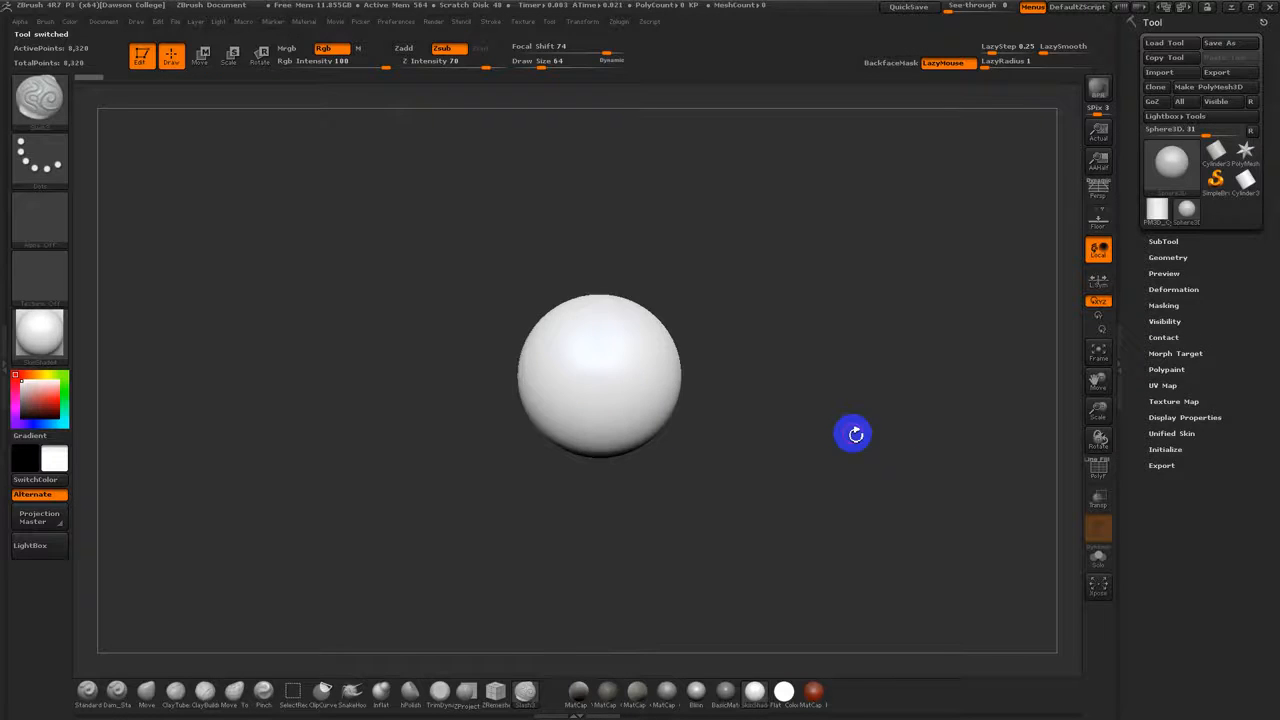
Step: Show the sphere's wireframe and the floor grid, and examine the mesh from several angles
key("shift+f")
left_click_drag(822, 388, 801, 394)
left_click_drag(814, 340, 814, 398)
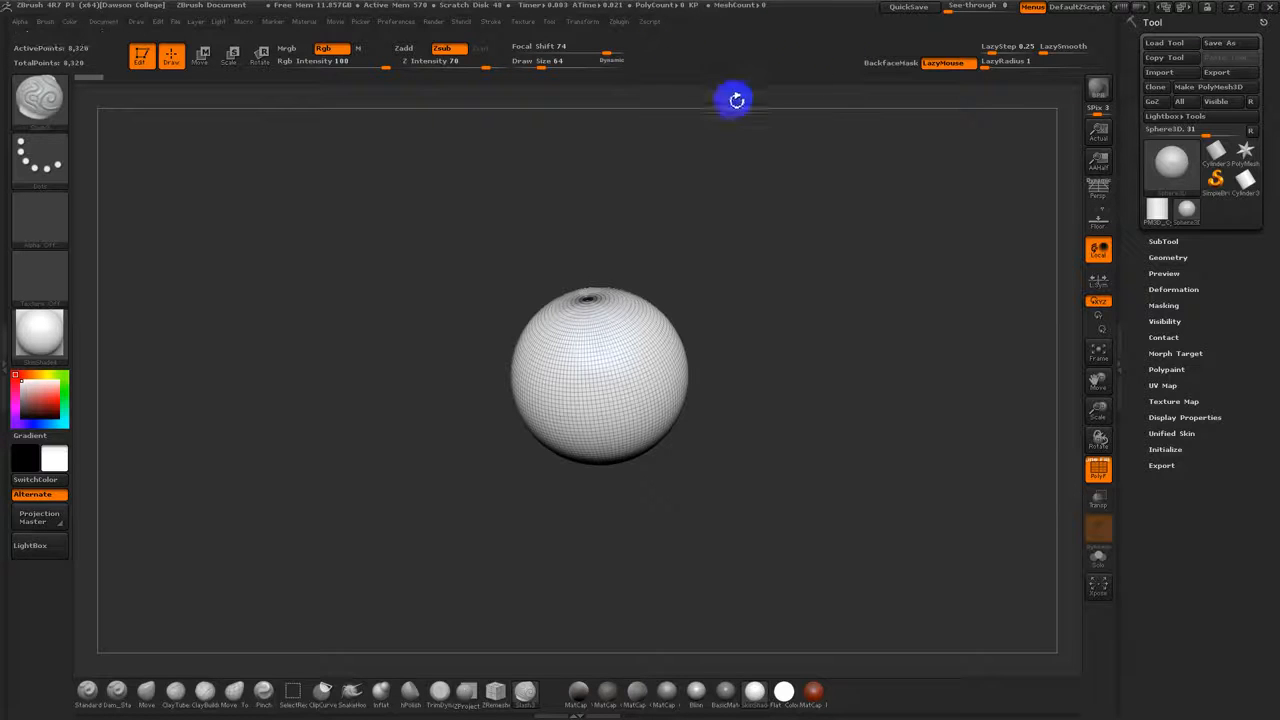
mouse_move(794, 268)
left_mouse_down("alt")
mouse_move(800, 314)
mouse_move(800, 291)
left_mouse_up("alt")
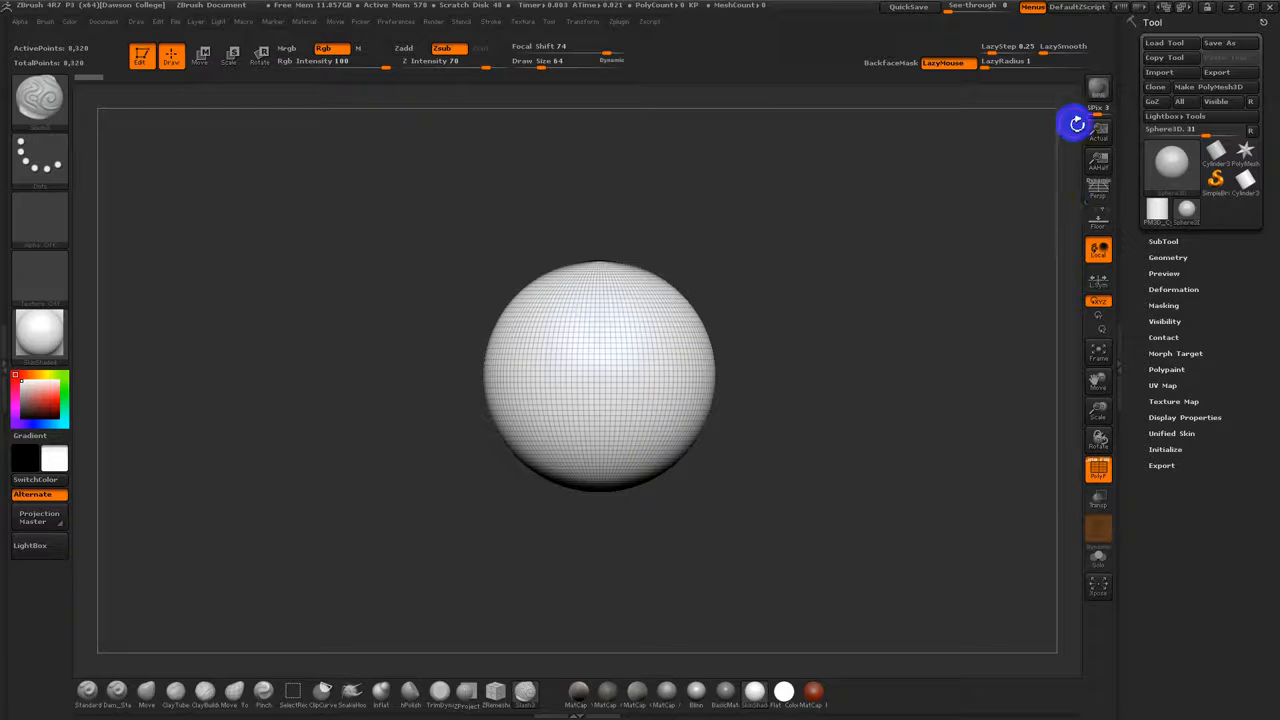
left_click(1100, 222)
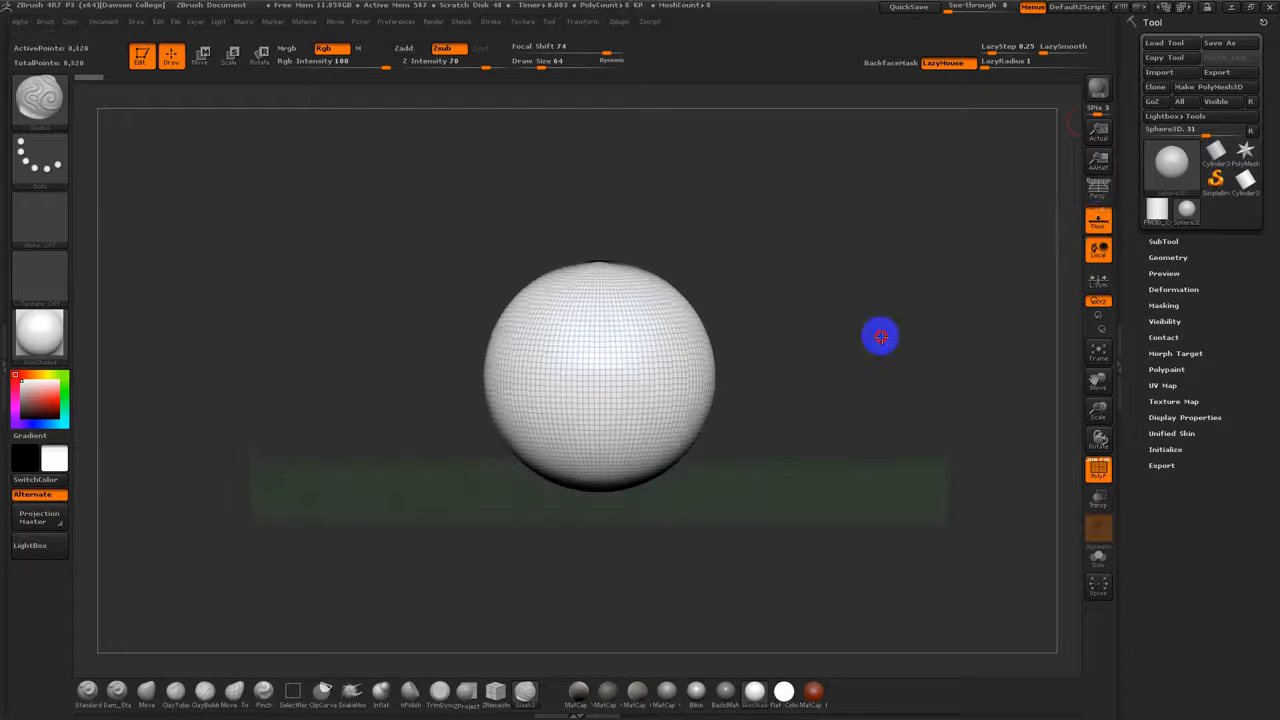
left_click_drag(782, 358, 846, 331)
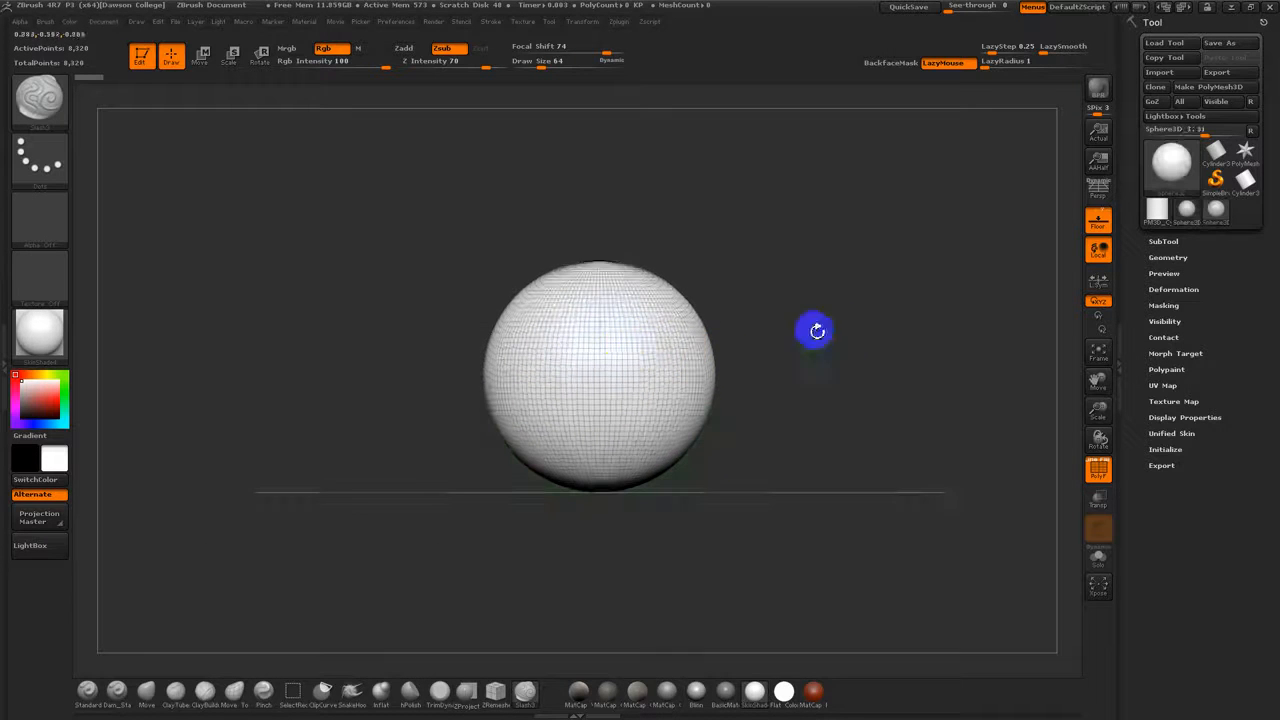
left_click_drag(729, 380, 751, 412)
mouse_move(735, 365)
left_mouse_down("shift")
mouse_move(729, 392)
mouse_move(768, 393)
left_mouse_up("shift")
Step: Try to sculpt on the unconverted sphere primitive, and hide the floor grid
left_click(650, 365)
left_click_drag(883, 323, 843, 347)
left_click(637, 339)
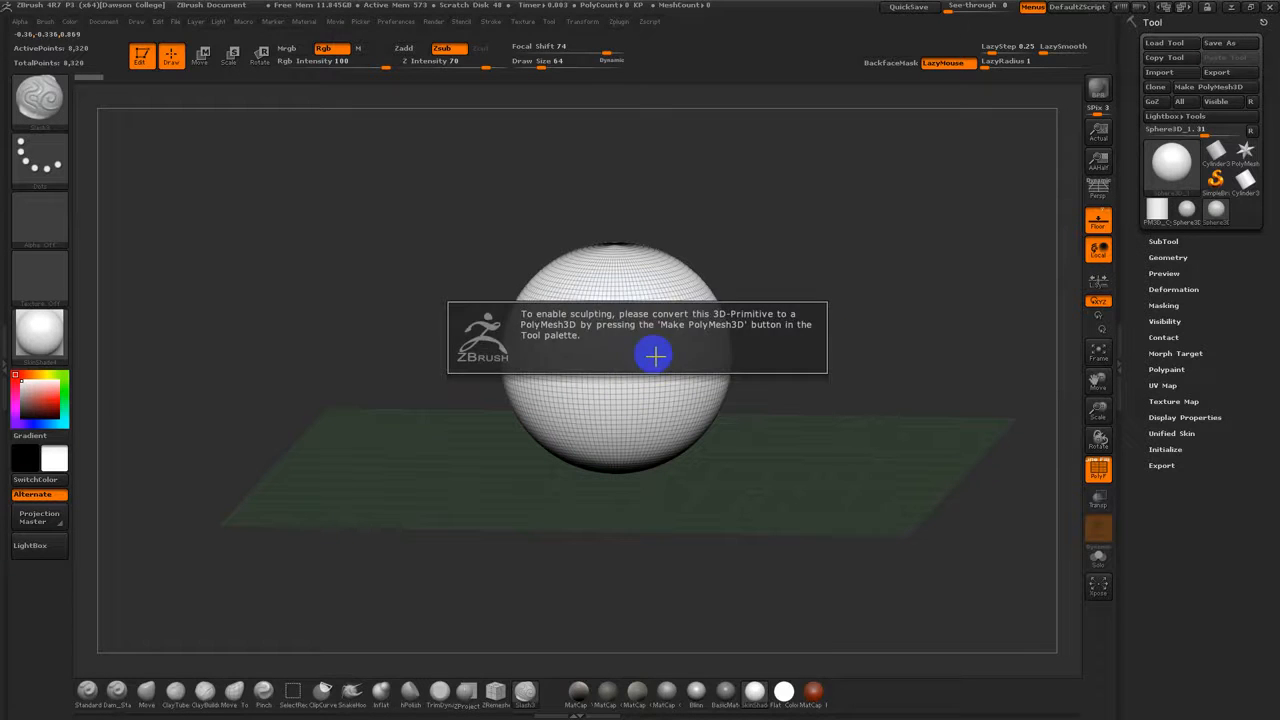
left_click(1101, 224)
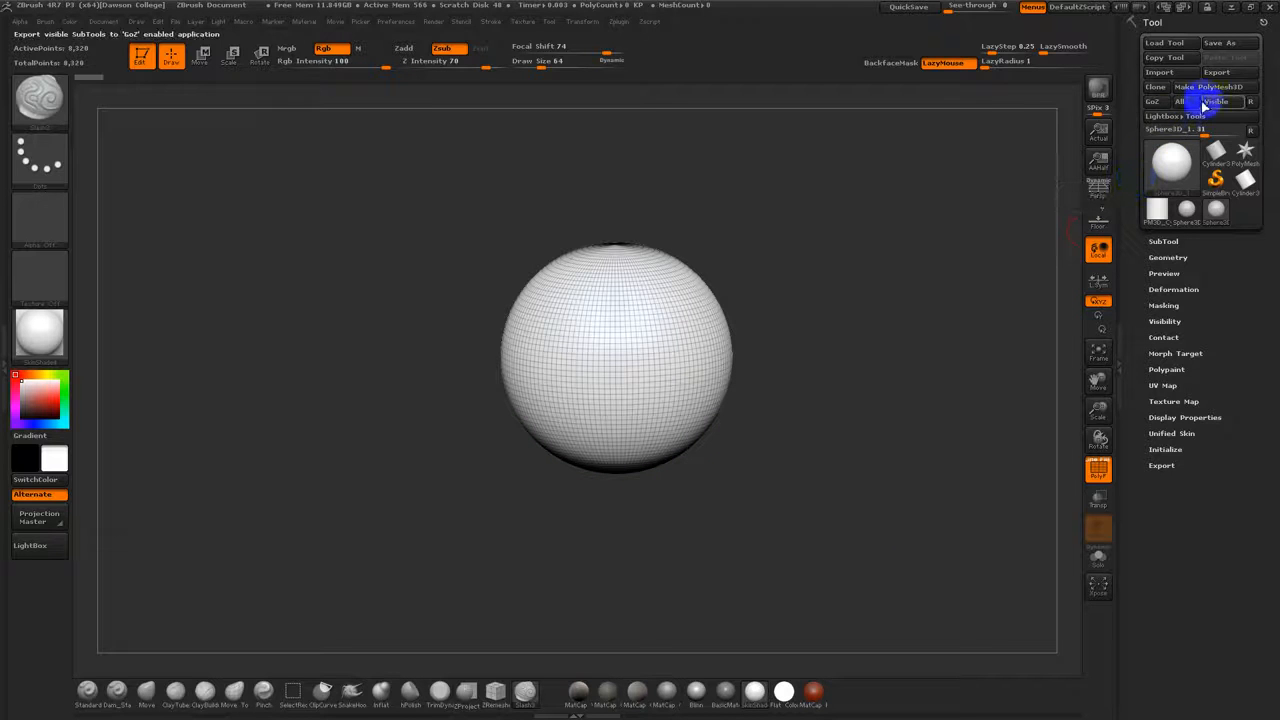
Step: Convert the sphere to a PolyMesh3D, with the wireframe hidden, and enable DynaMesh at resolution 128
left_click(1174, 162)
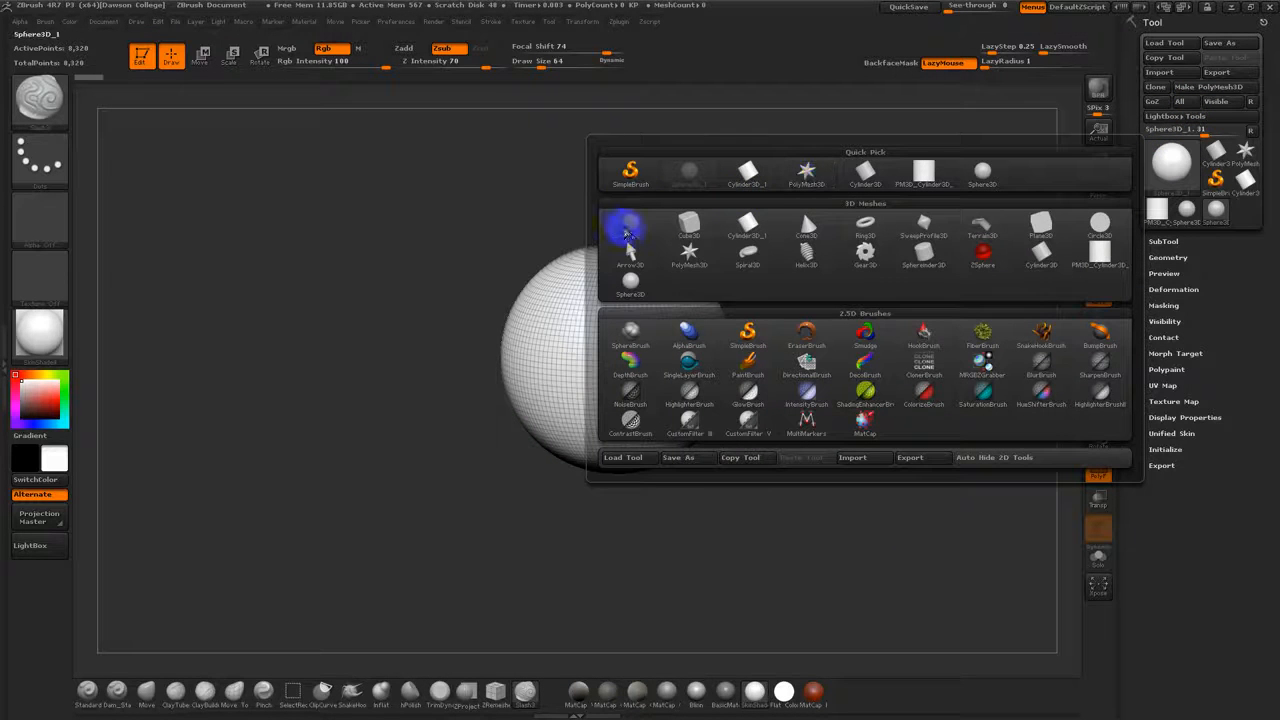
left_click(1215, 87)
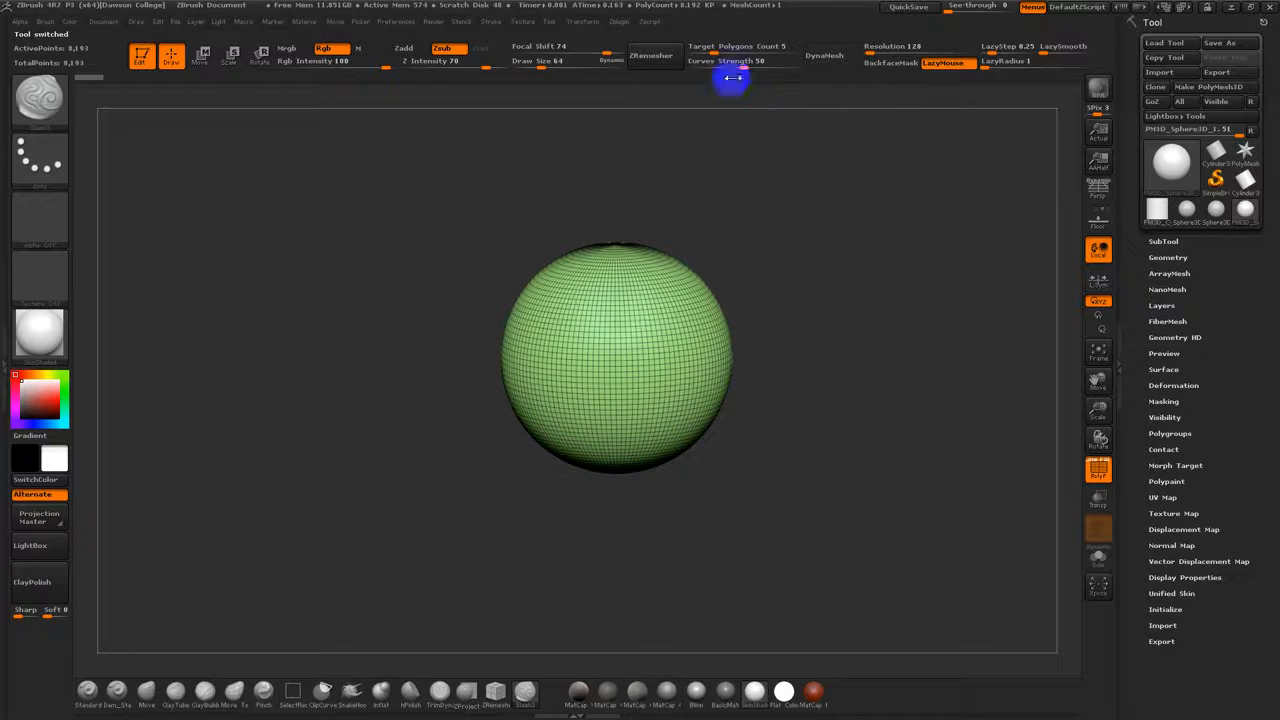
key("shift+f")
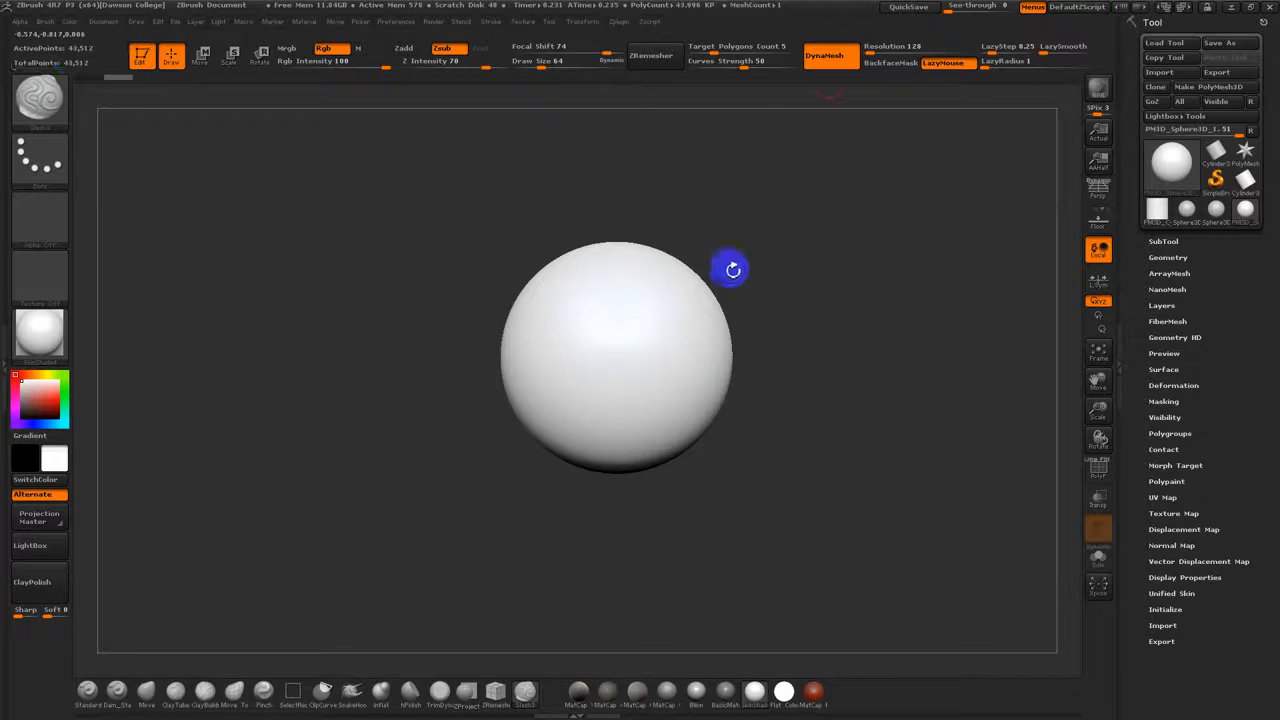
key("shift+f")
key("shift+f")
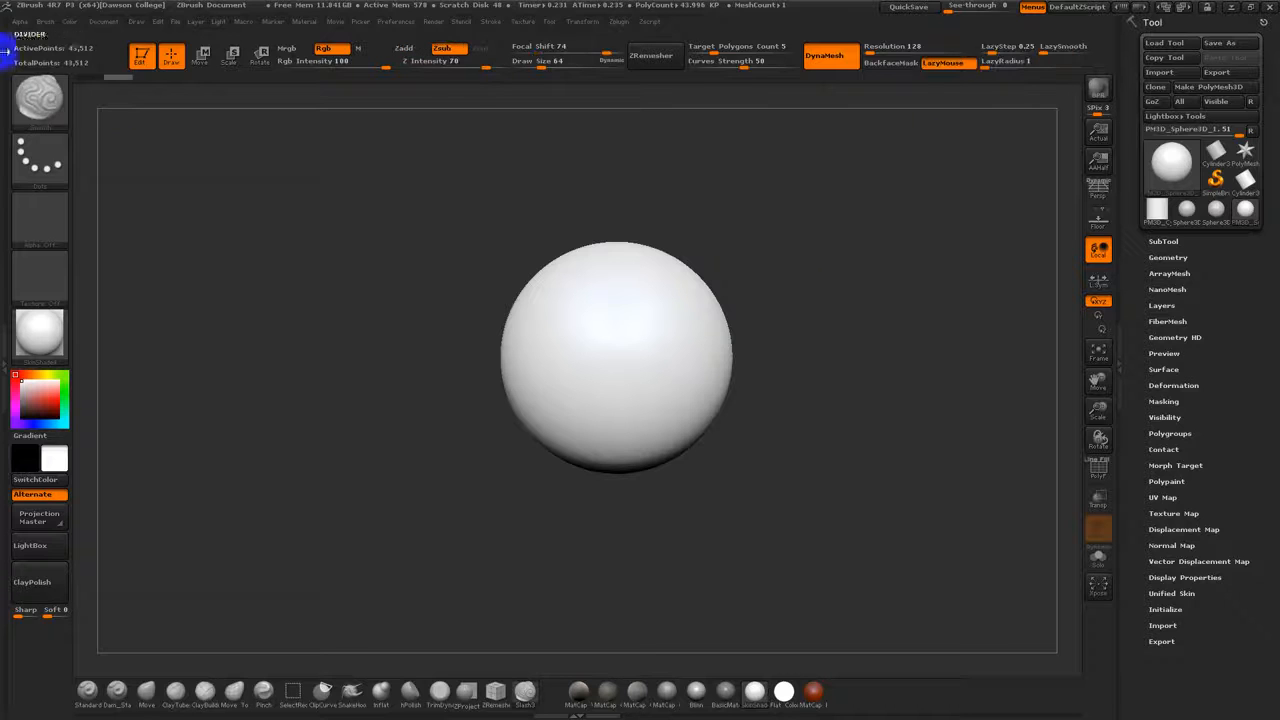
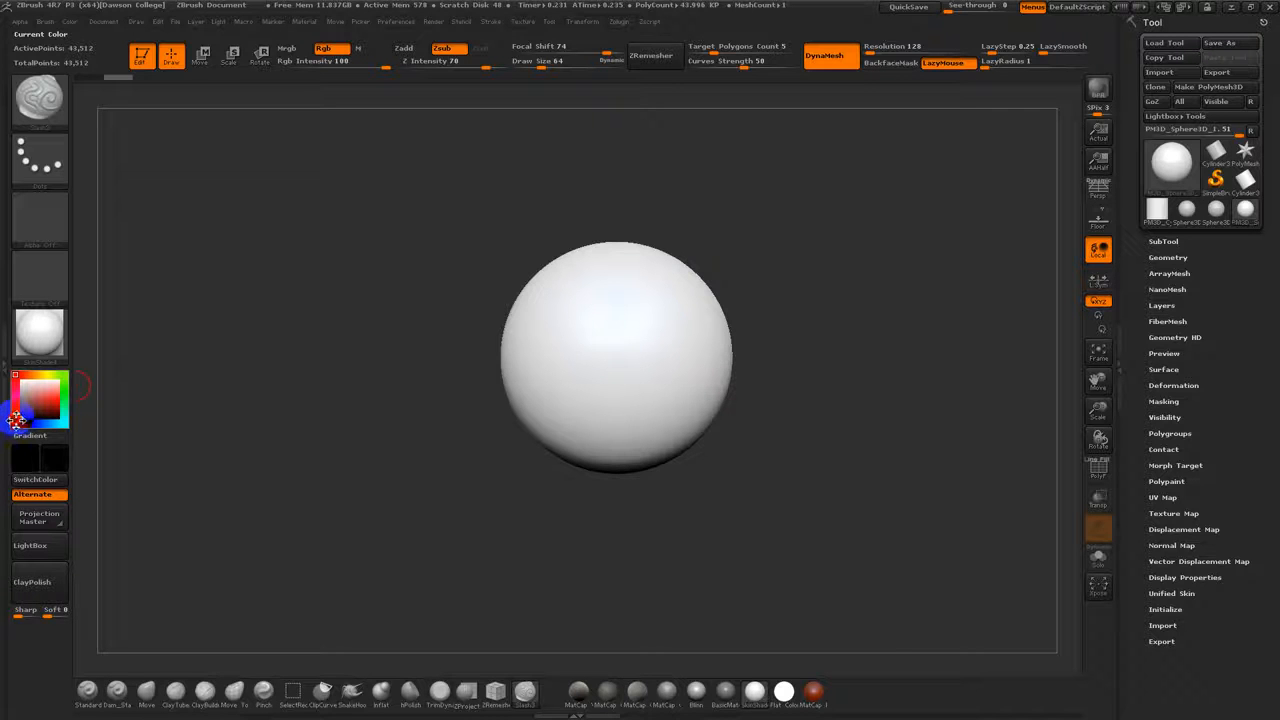
Step: Assign the Flat Color material to the sphere and make its colour nearly black
left_click(15, 418)
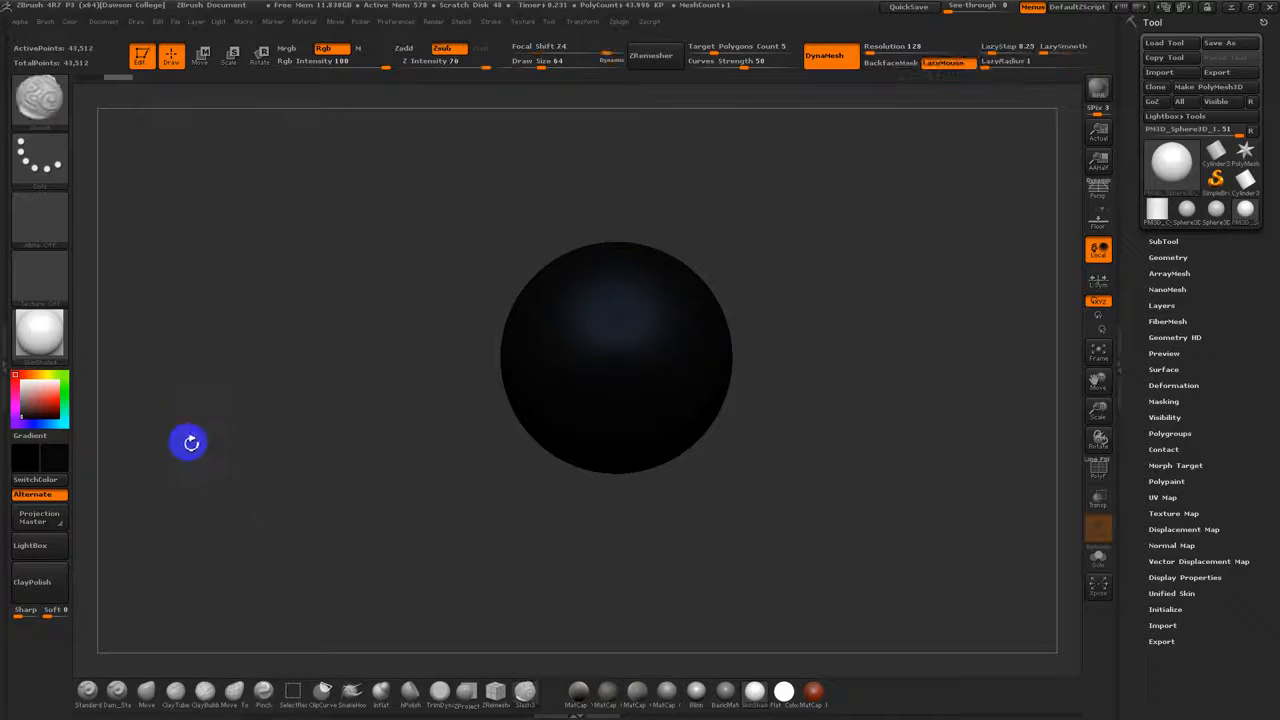
left_click(785, 692)
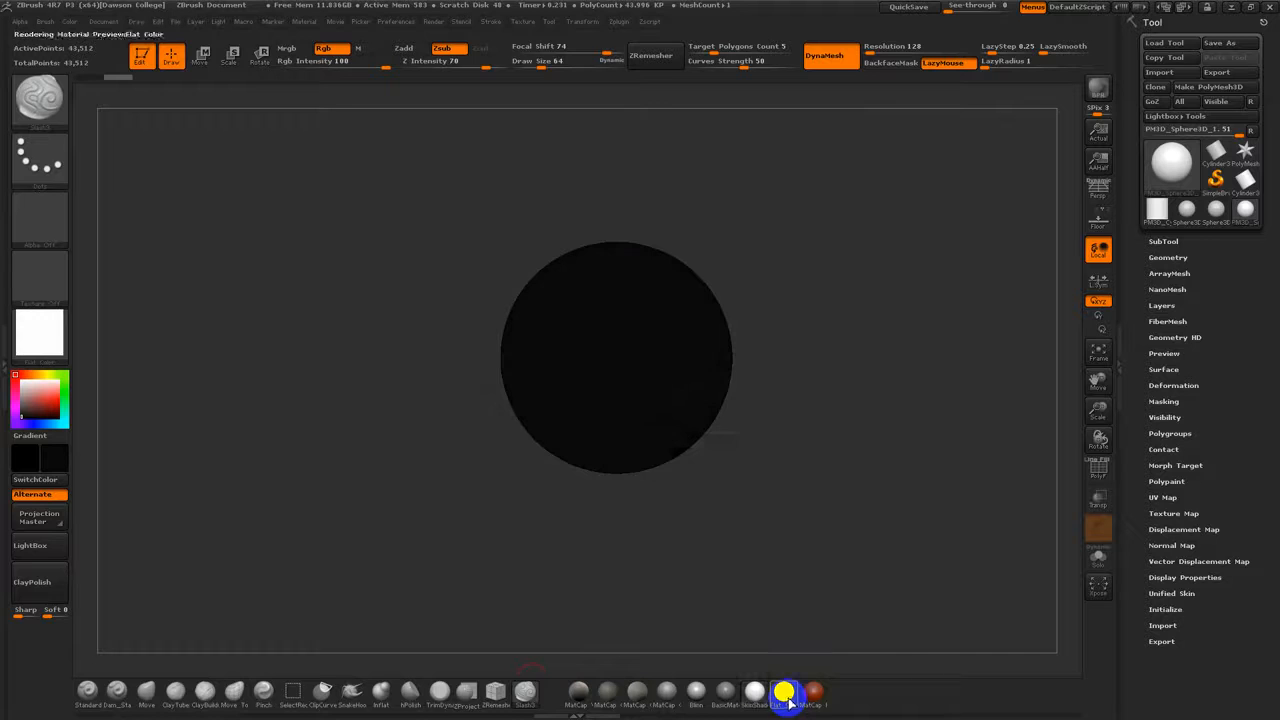
left_click(20, 426)
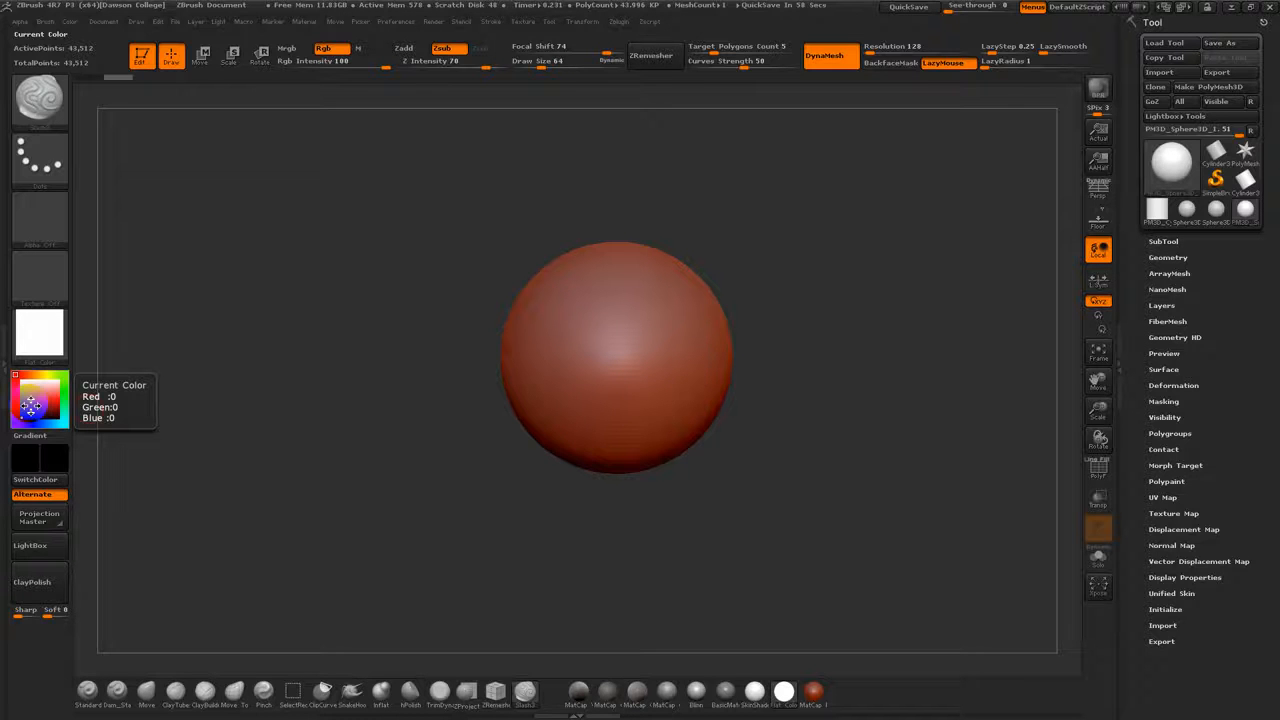
left_click_drag(34, 400, 17, 424)
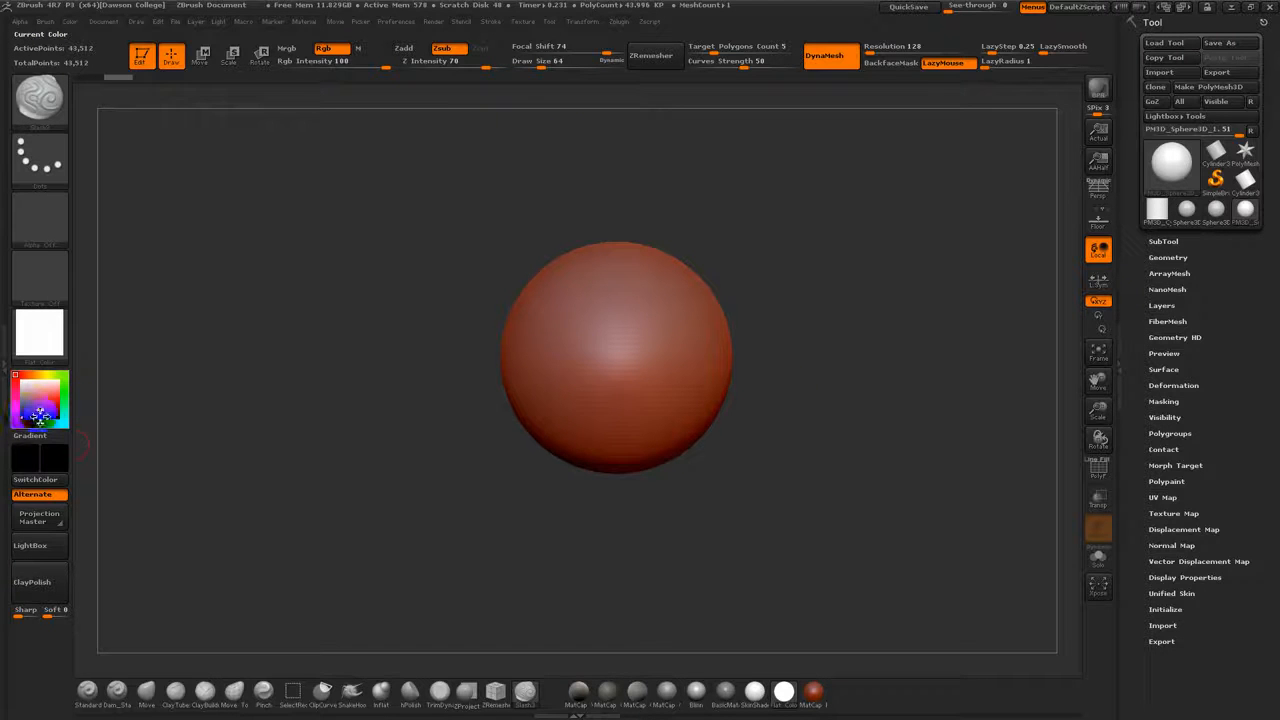
left_click_drag(22, 421, 19, 421)
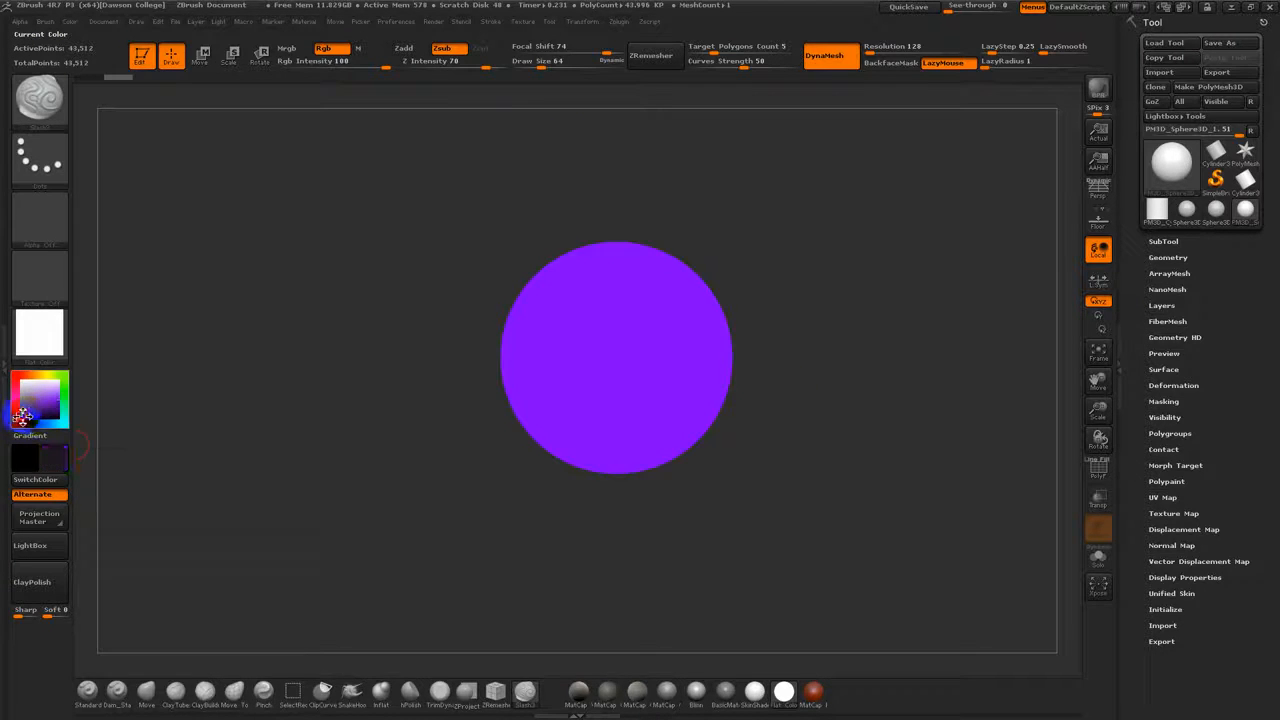
mouse_move(24, 421)
left_mouse_down()
mouse_move(33, 410)
mouse_move(19, 420)
left_mouse_up()
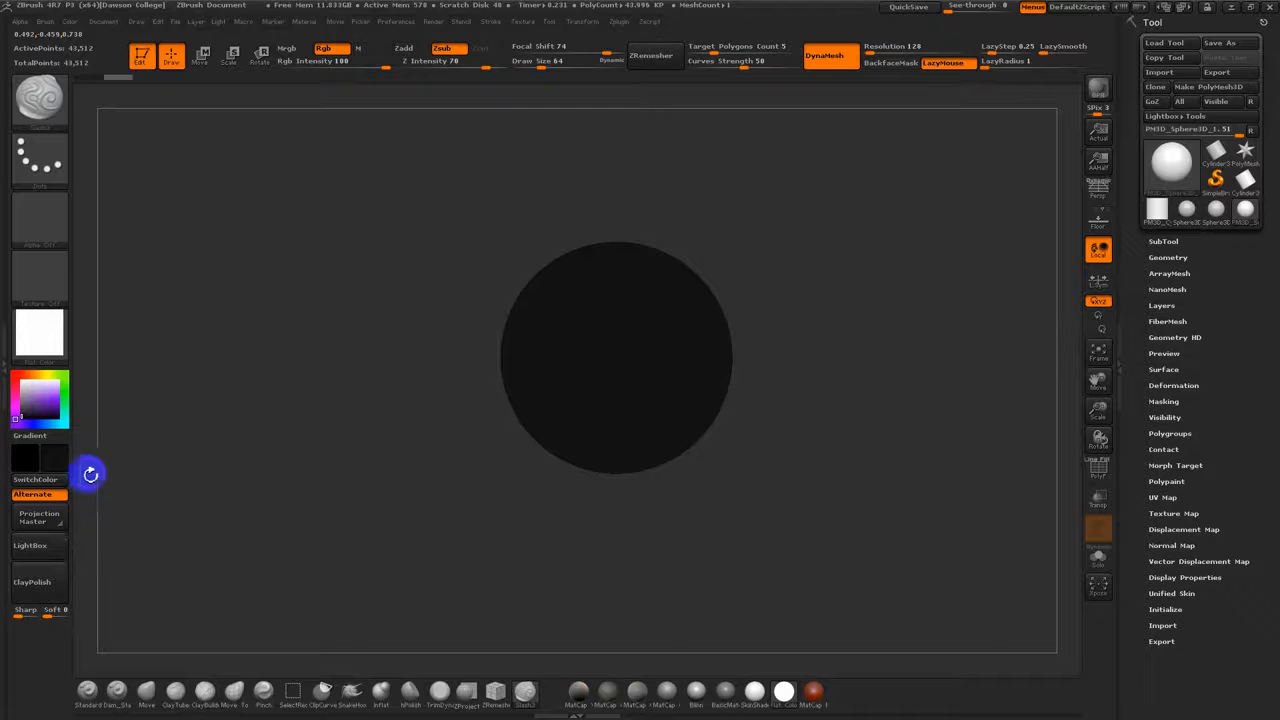
Step: Set the document background to light grey (181, 177, 177) and the sphere's colour to near-black (9, 9, 9)
left_click(60, 460)
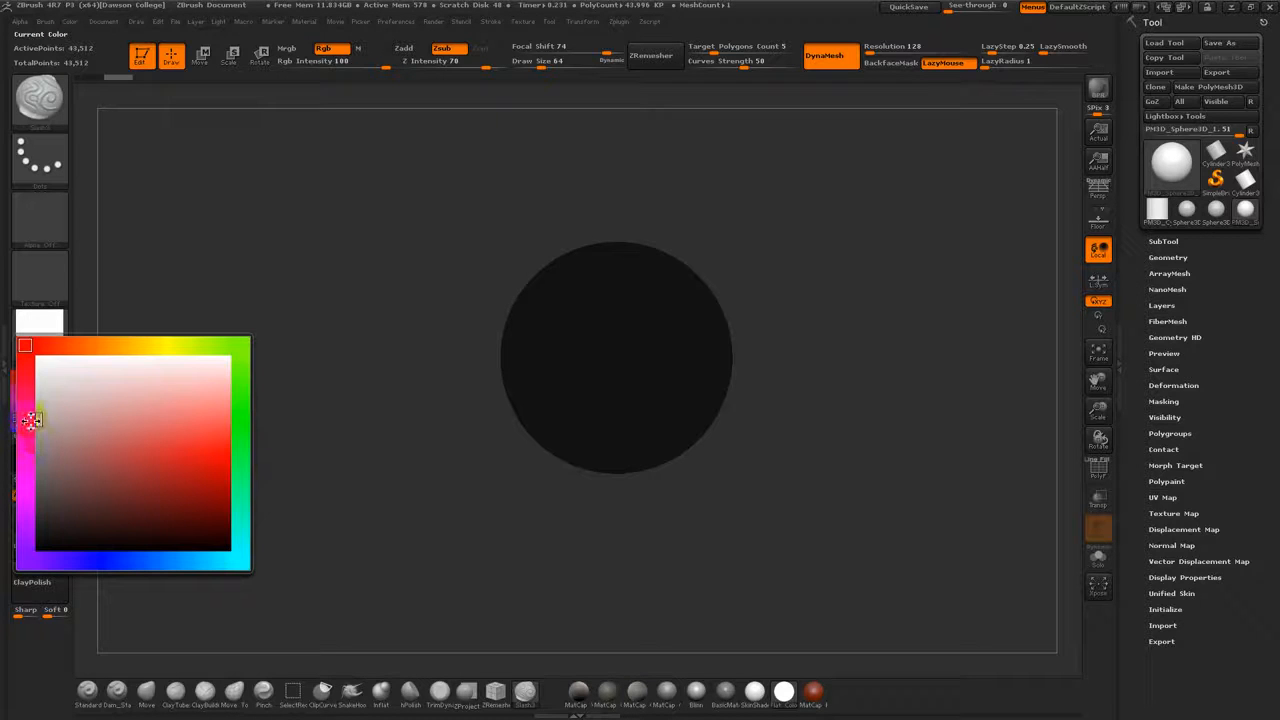
left_click(49, 415)
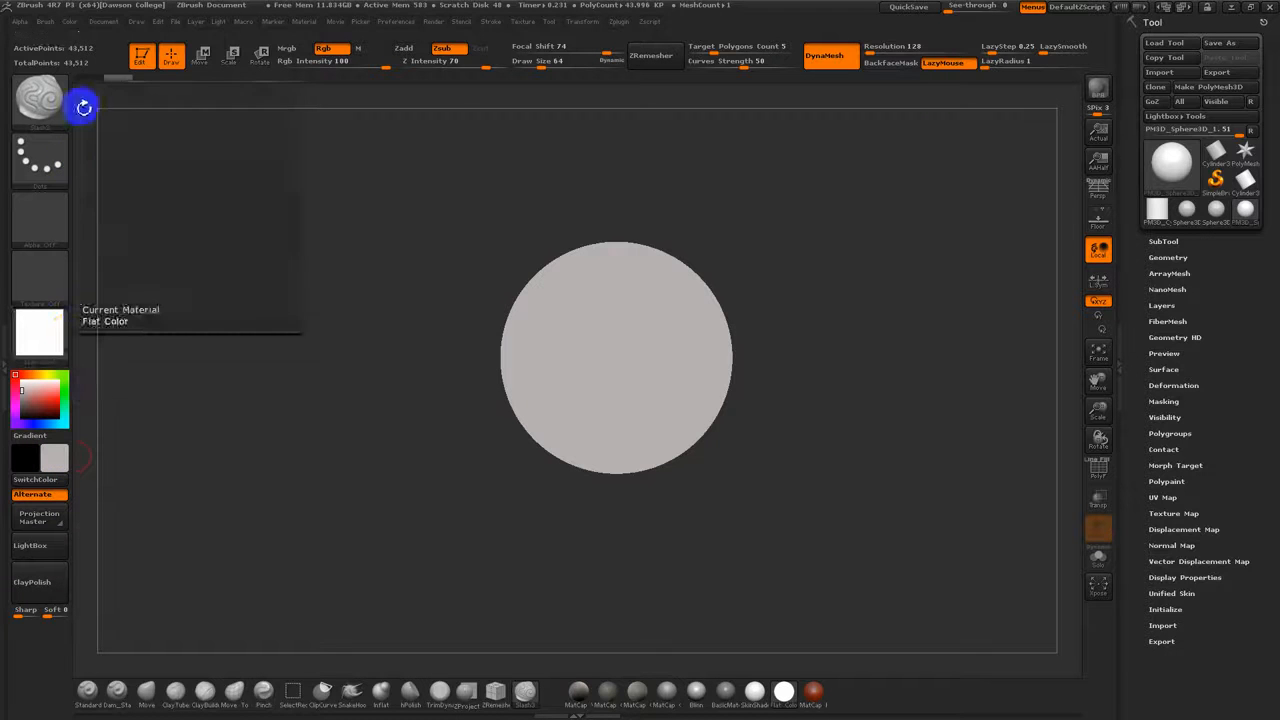
left_click(109, 22)
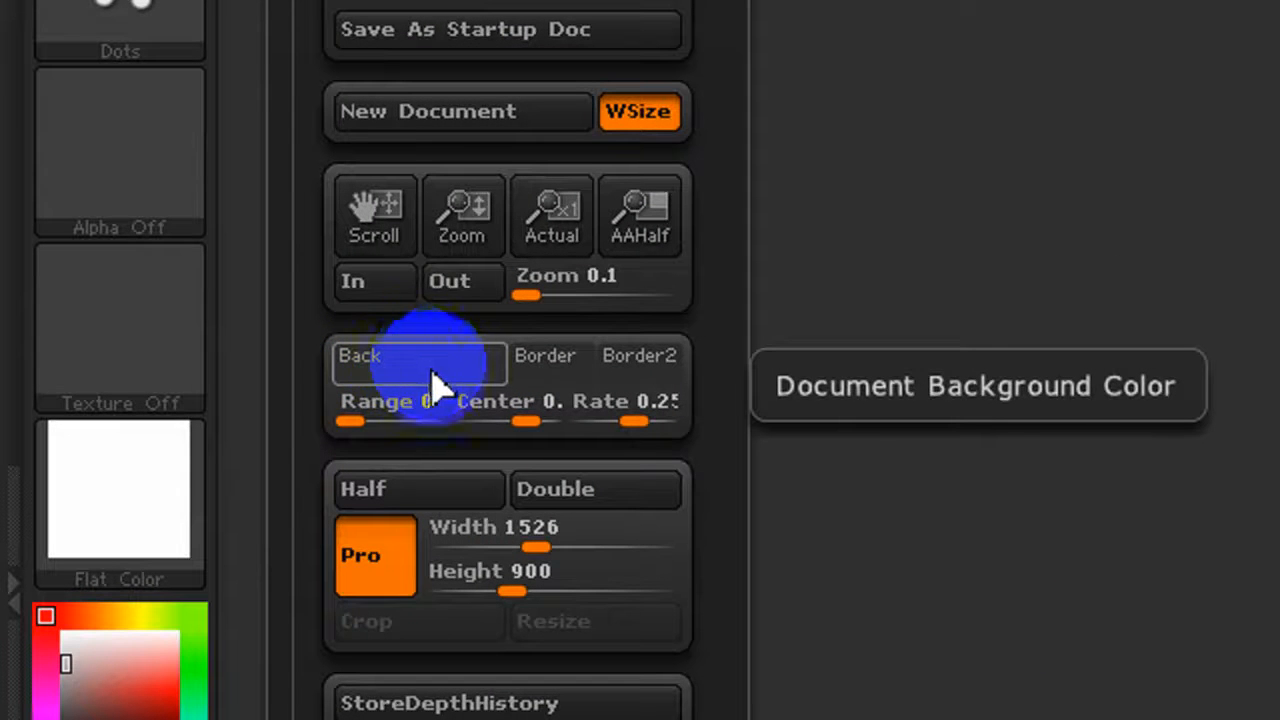
left_click(420, 382)
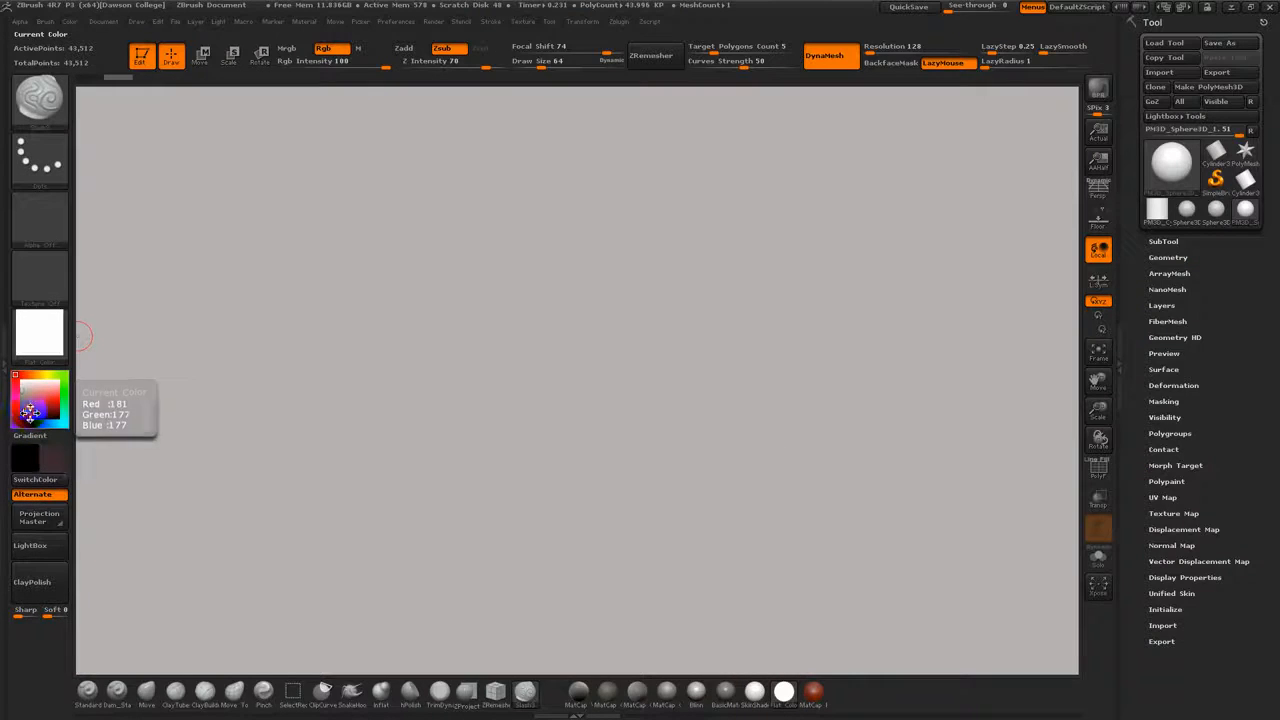
left_click(16, 418)
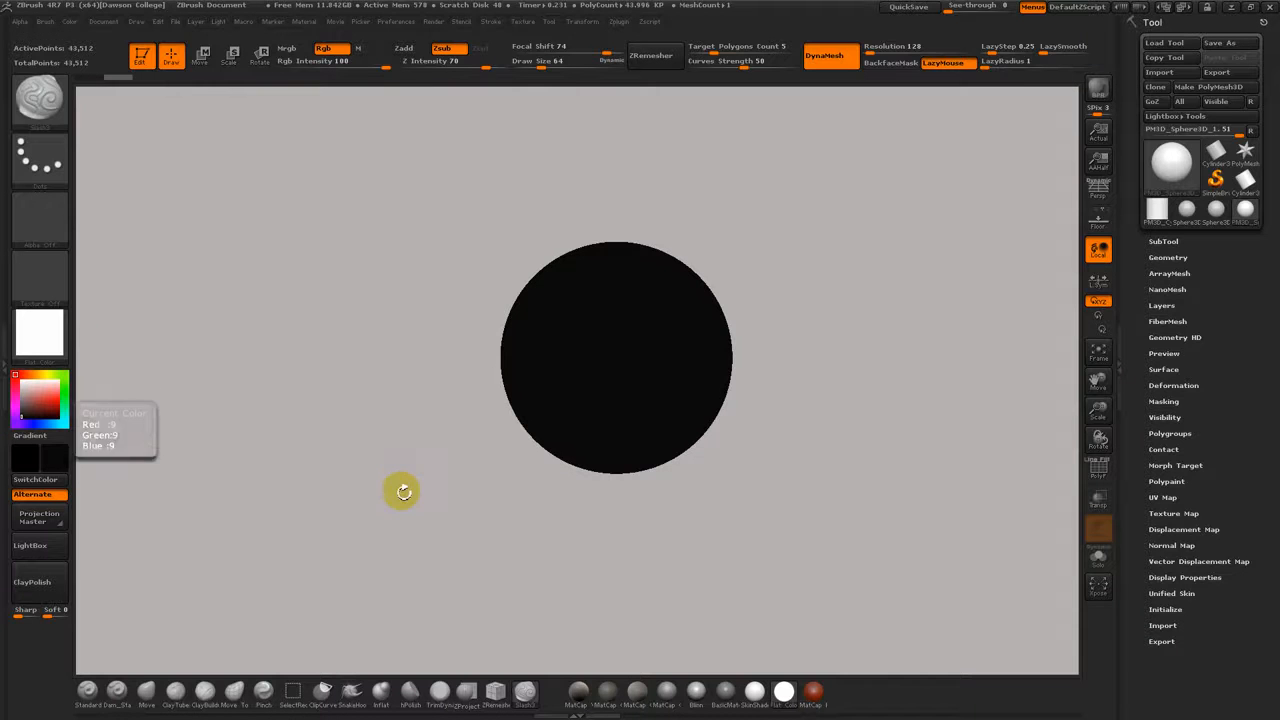
Step: Frame the black sphere in the canvas and set the brush's Draw Size to 325 and Focal Shift to 20
left_click_drag(779, 365, 745, 404)
left_click_drag(830, 424, 872, 437, "alt")
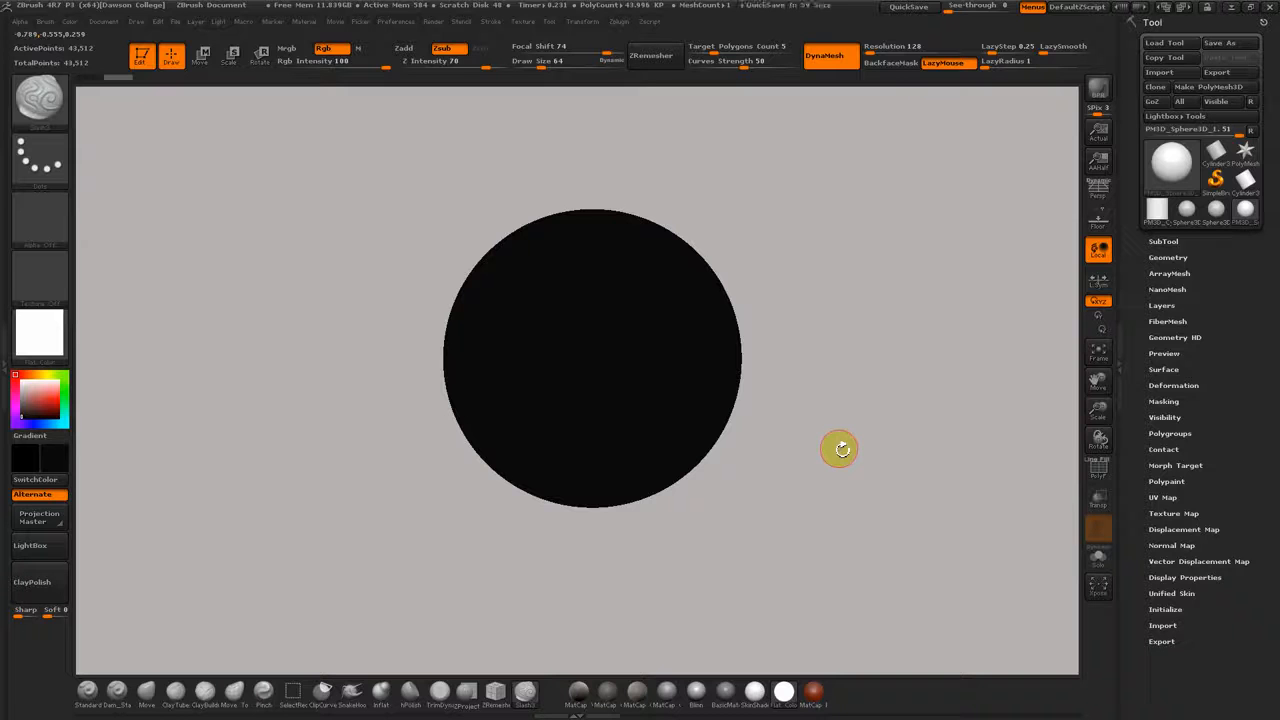
left_click_drag(722, 321, 743, 323)
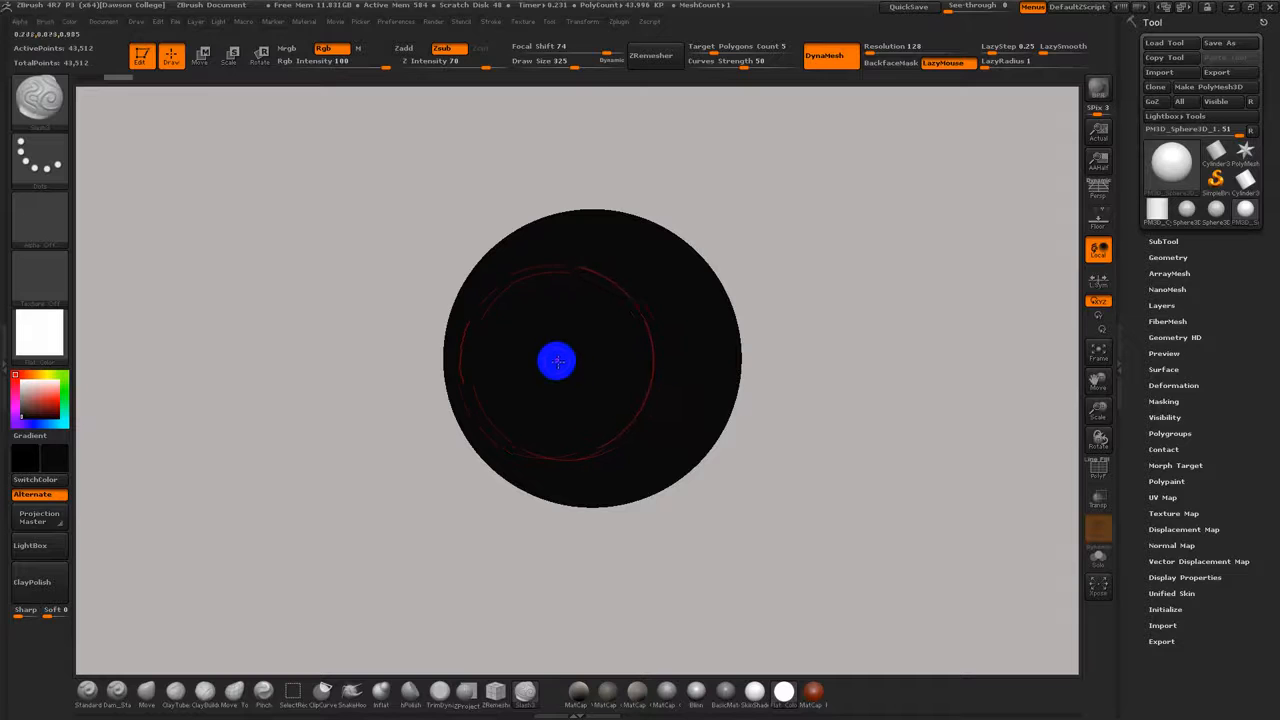
key("f")
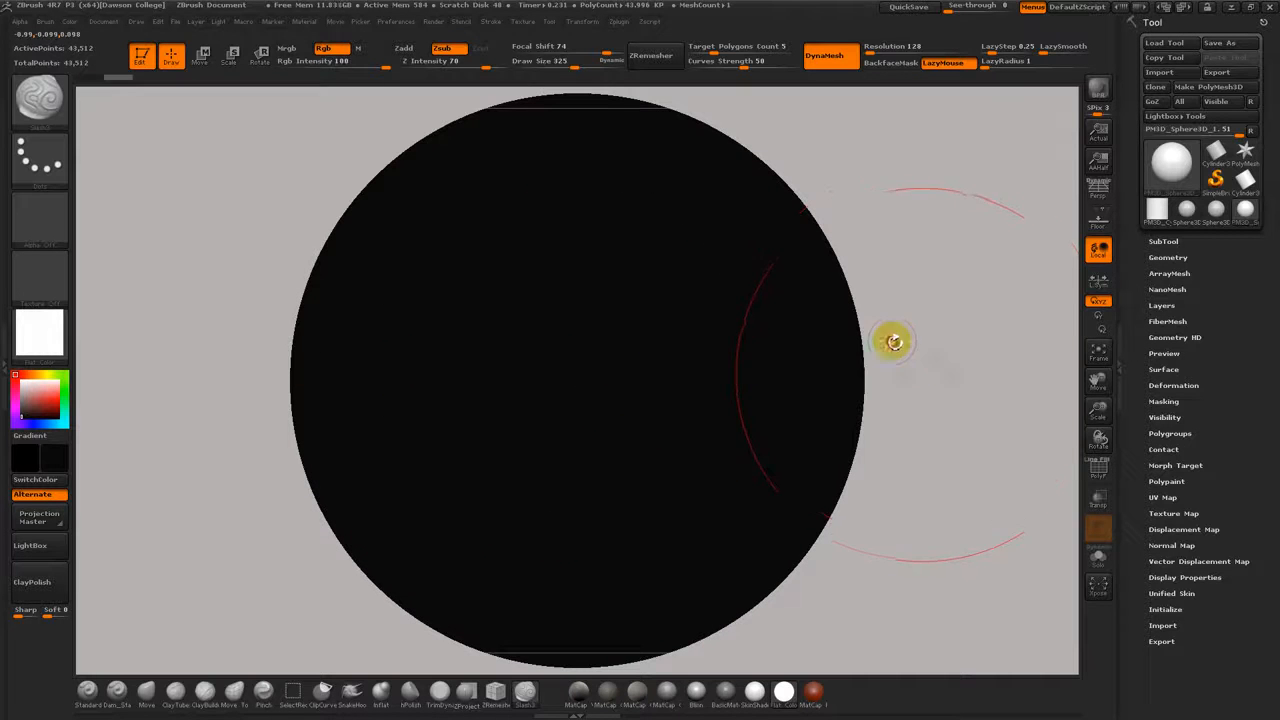
left_click_drag(931, 357, 872, 321, "alt")
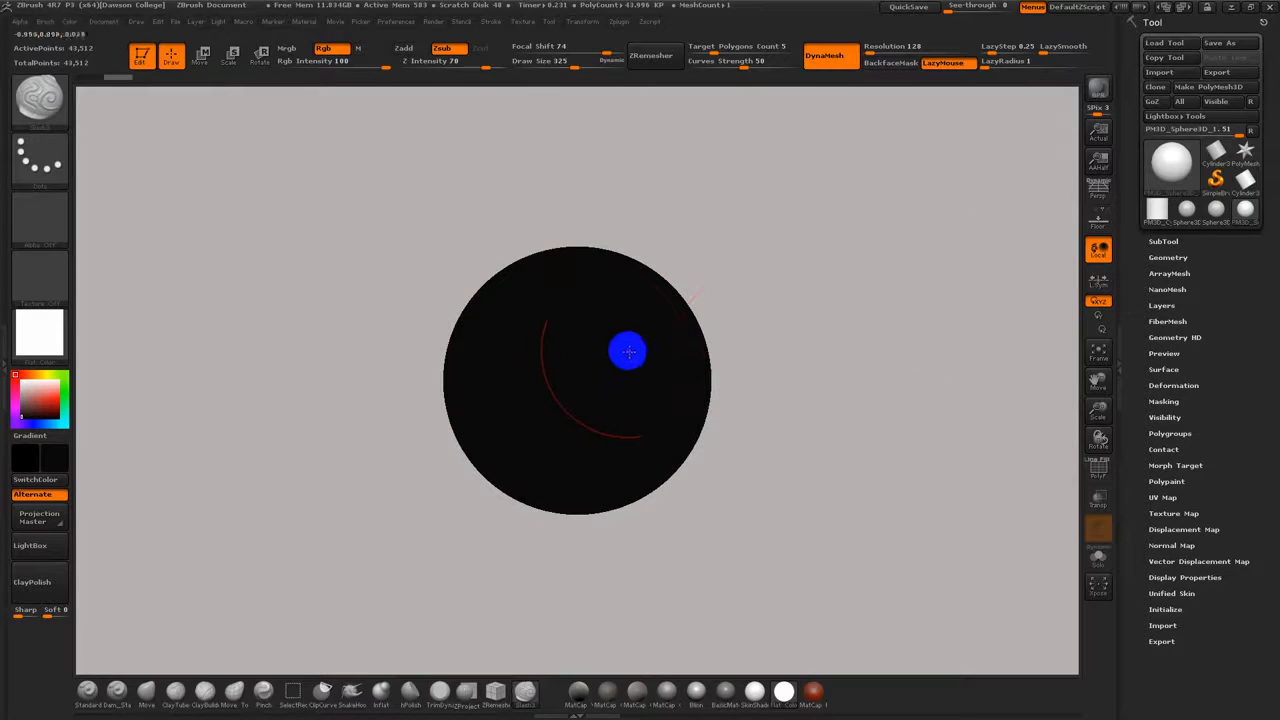
key("f")
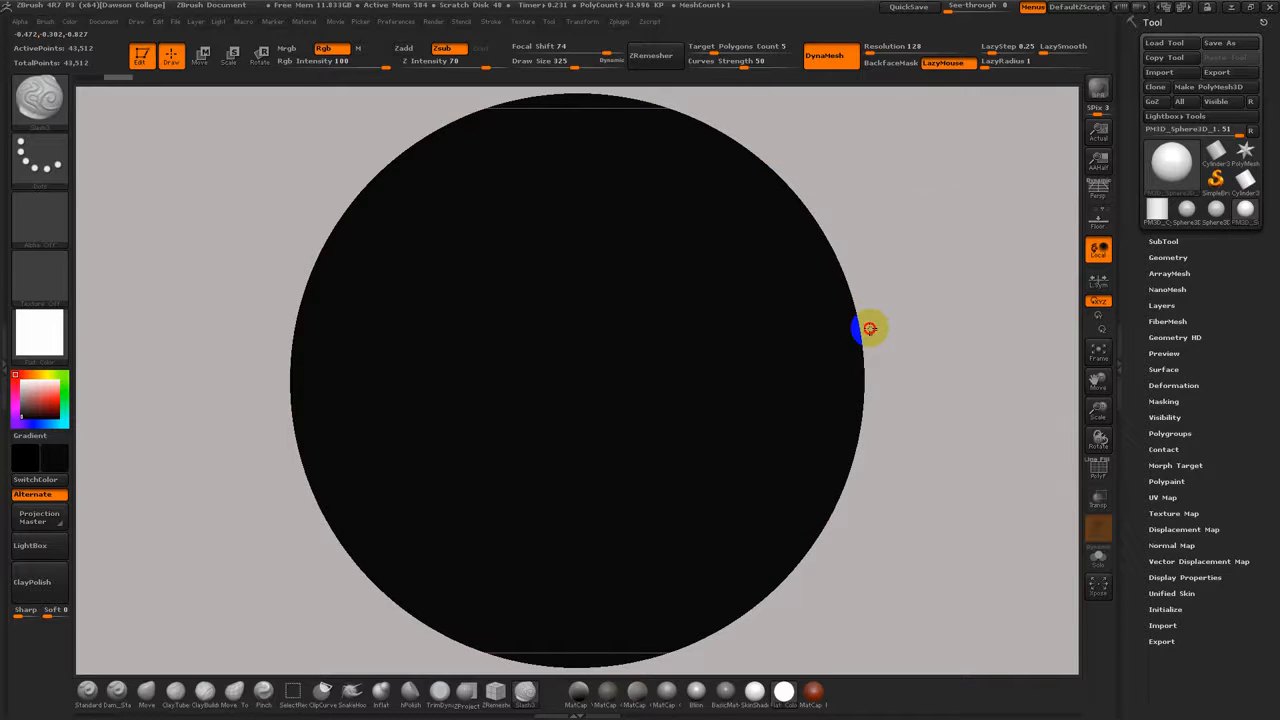
left_click_drag(923, 377, 871, 323, "alt")
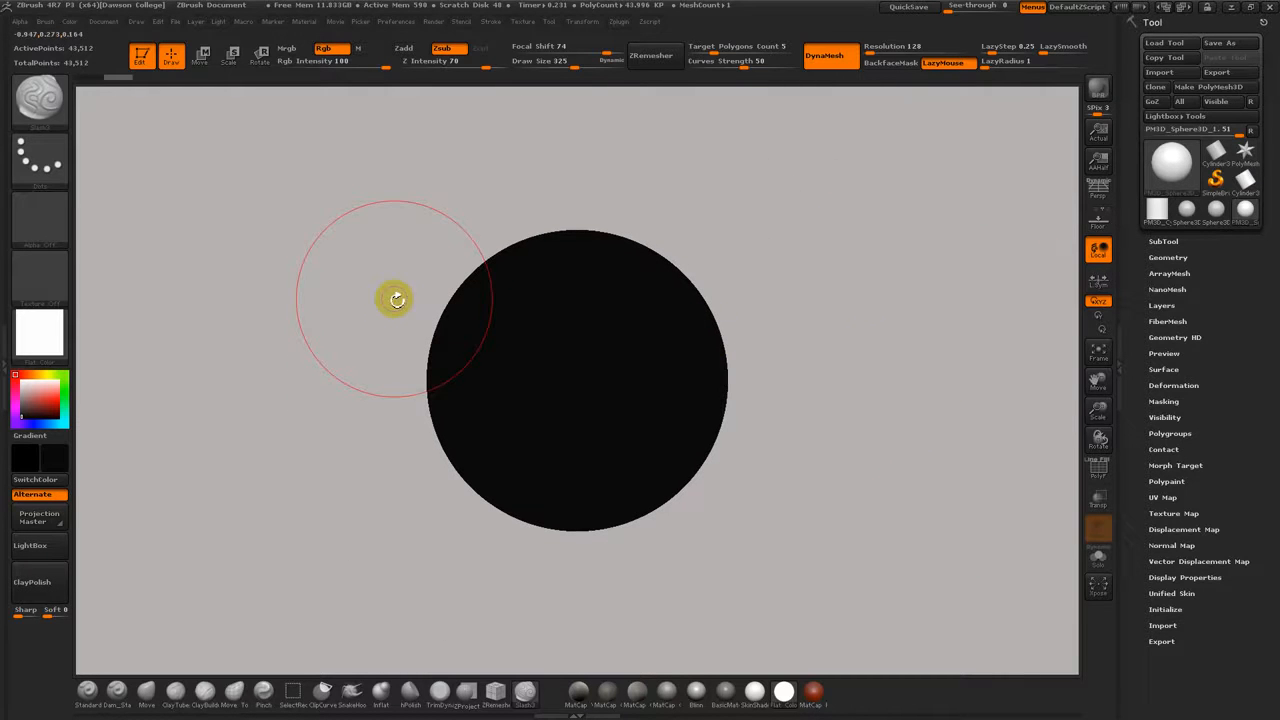
right_click(646, 343)
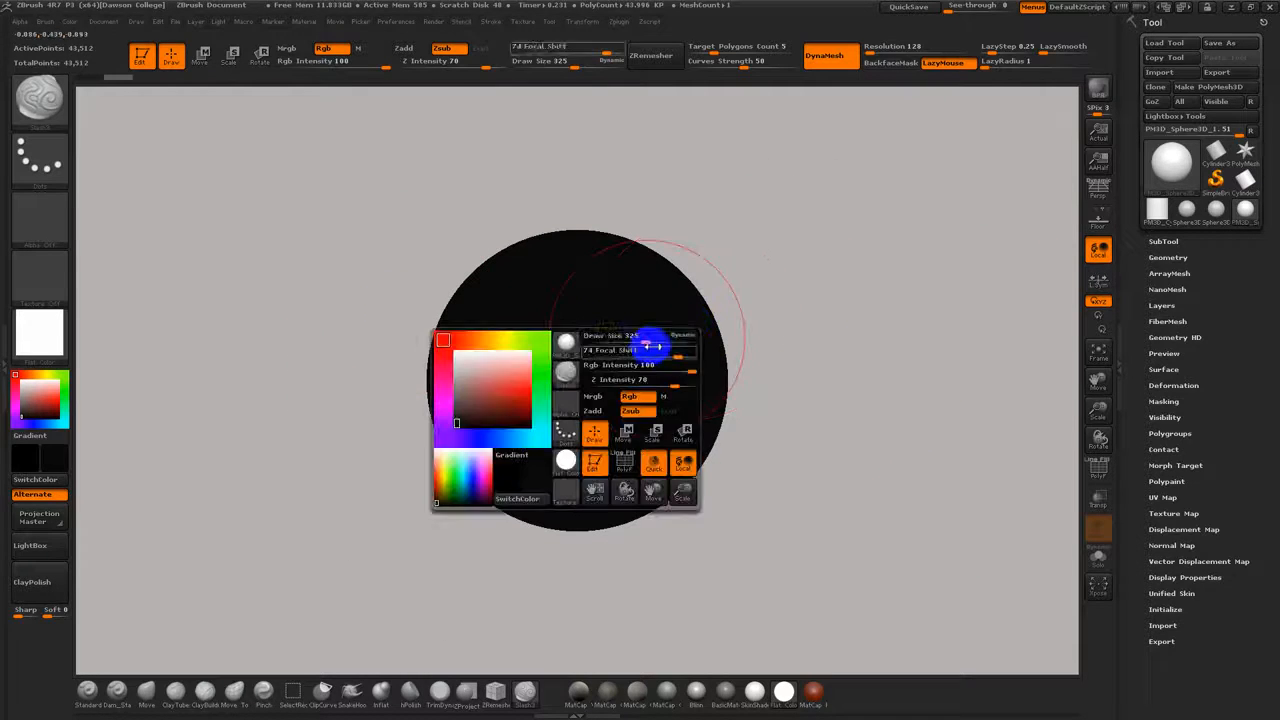
left_click(652, 354)
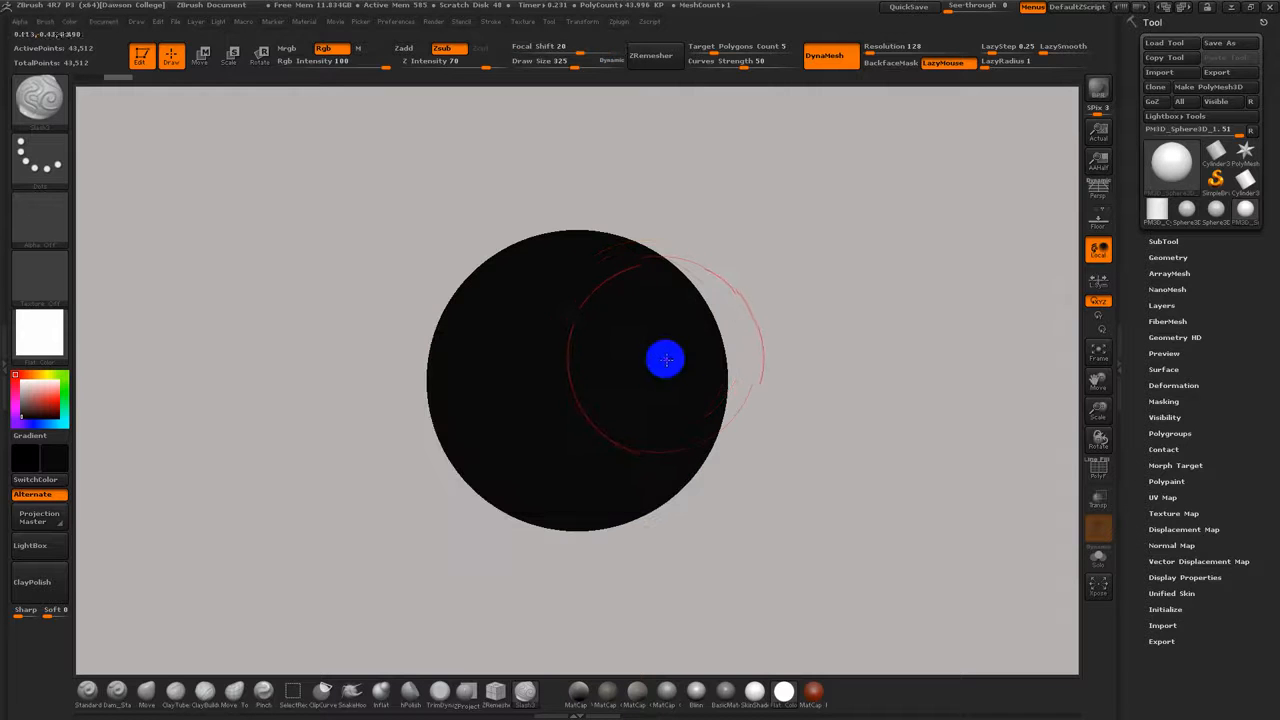
Step: Select the Move brush and set its Draw Size to 797
right_click_drag(630, 348, 656, 354, "alt")
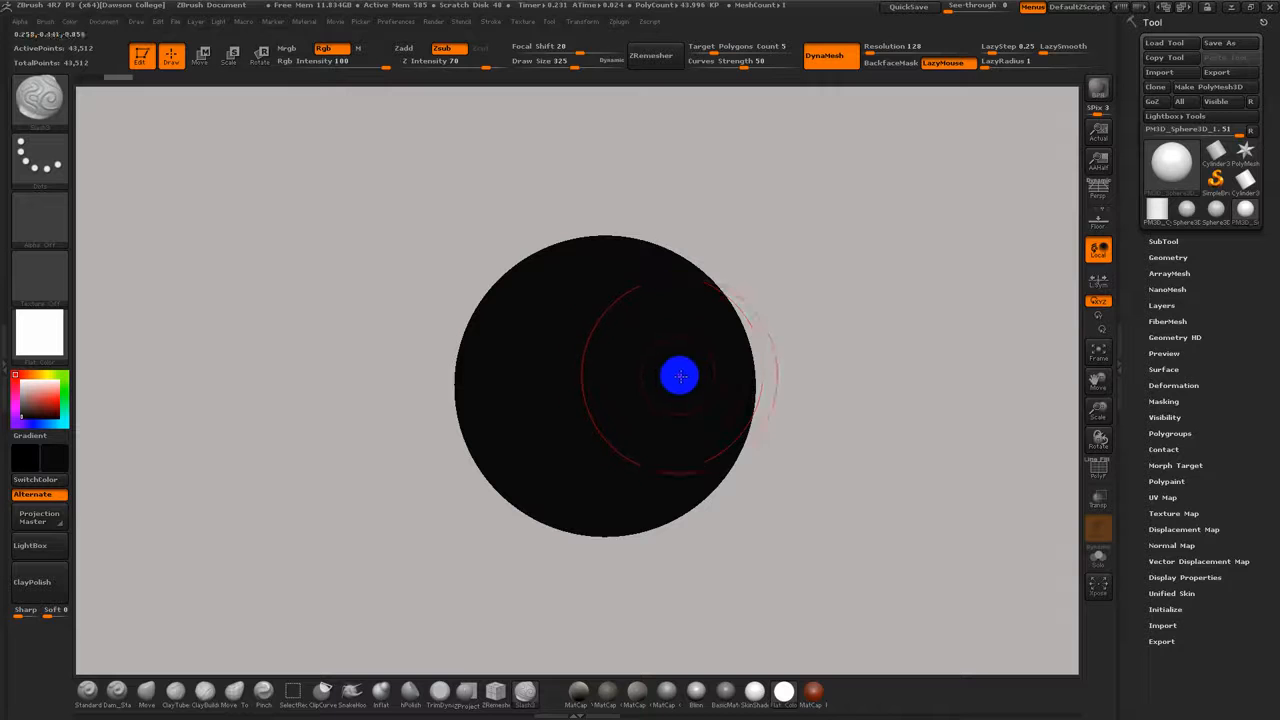
left_click_drag(811, 412, 766, 384, "alt")
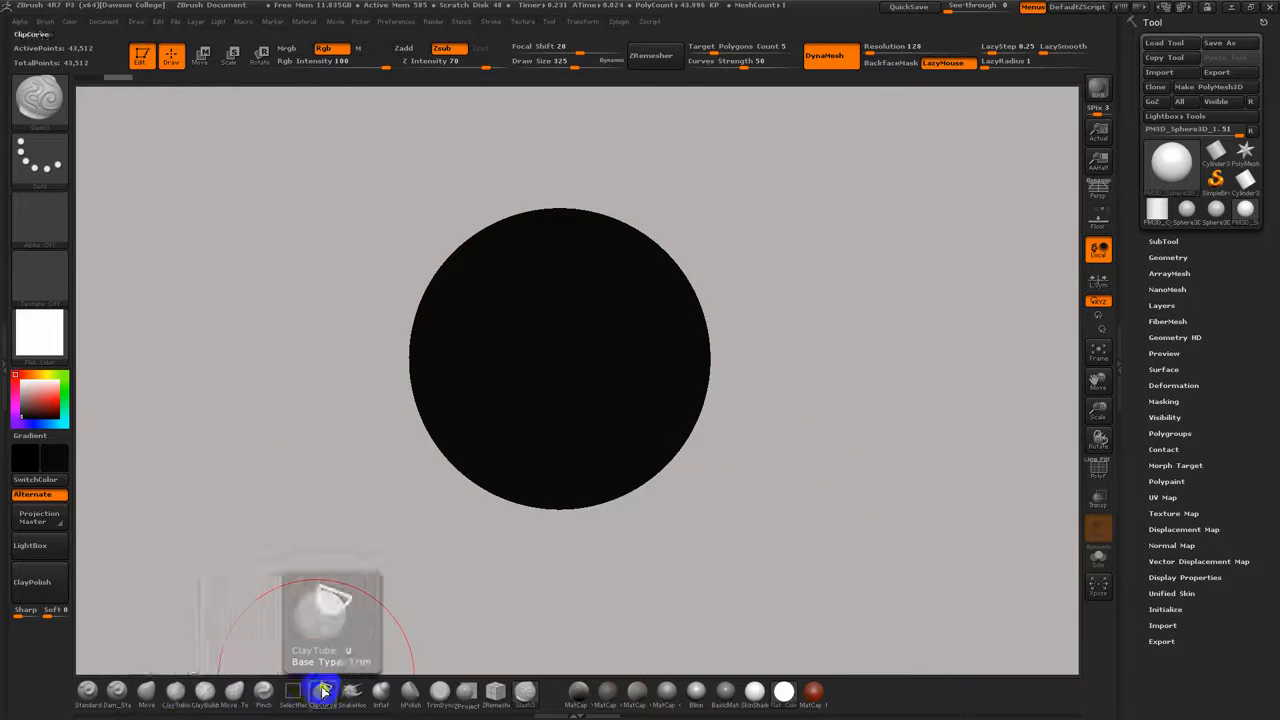
left_click(146, 690)
key("s")
left_click_drag(666, 391, 690, 383)
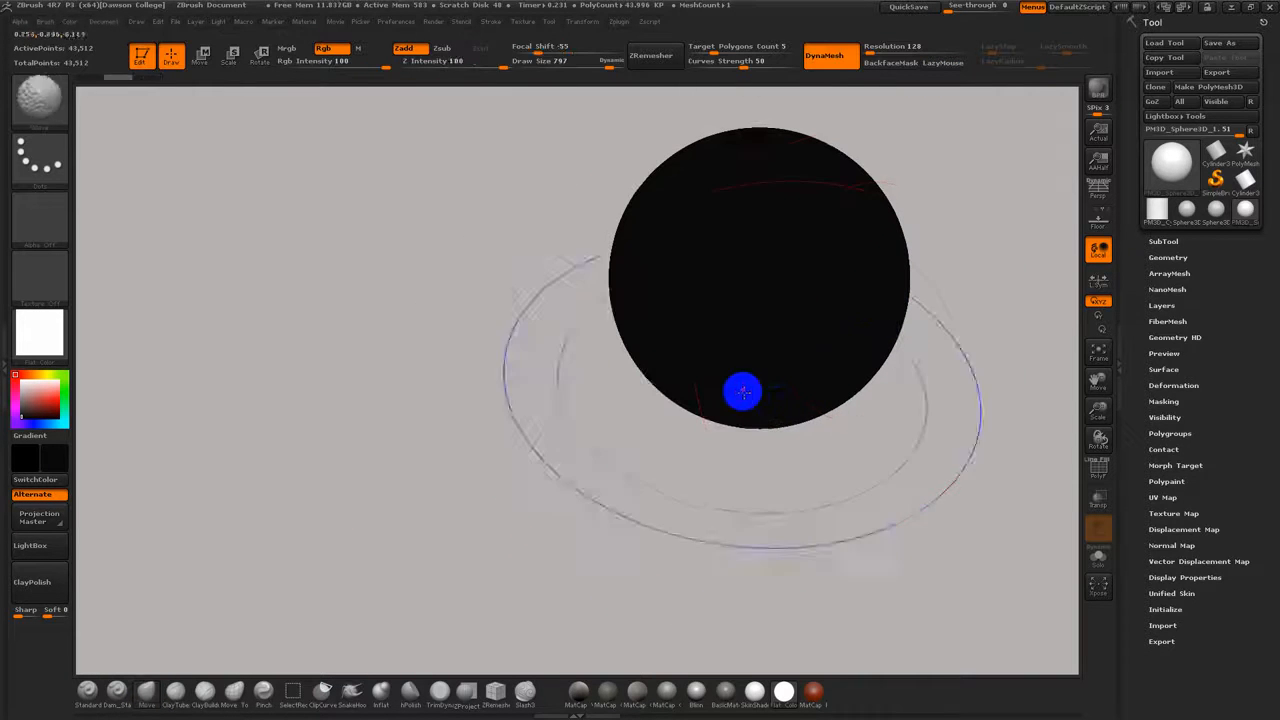
key("s")
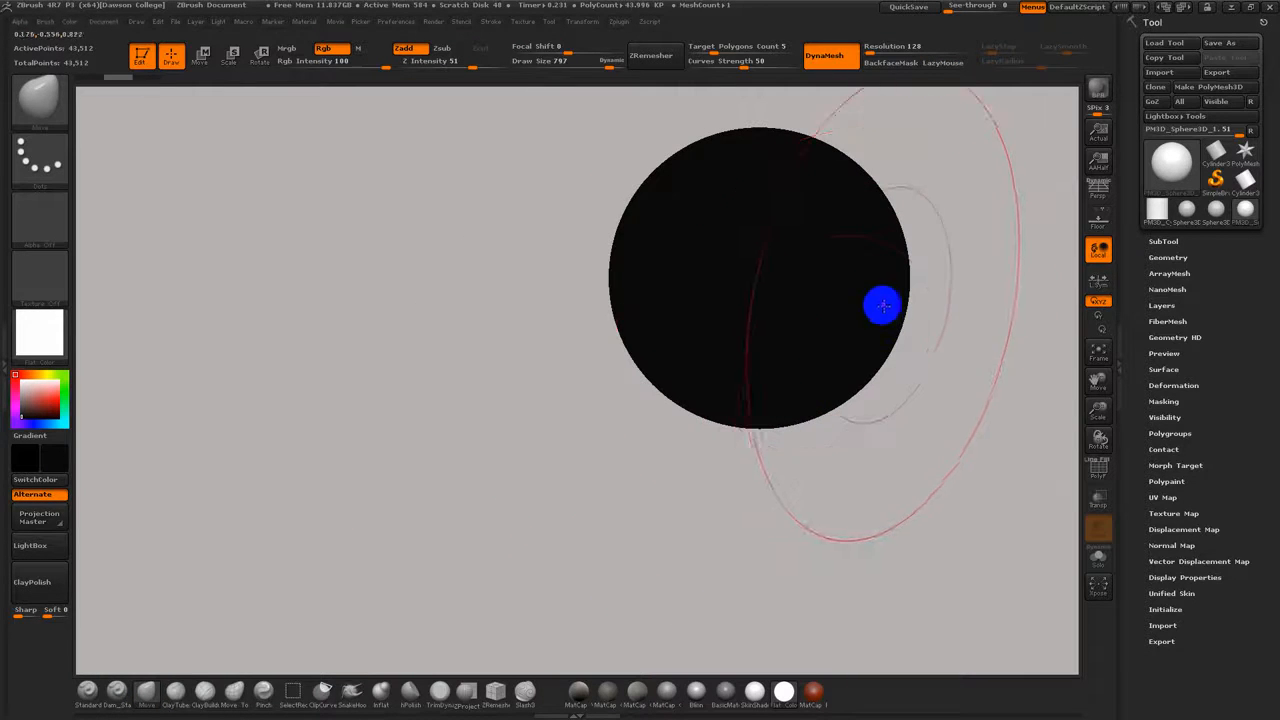
Step: Show the floor grid and view the sphere from several angles to check its orientation
left_click_drag(885, 380, 974, 360, "shift")
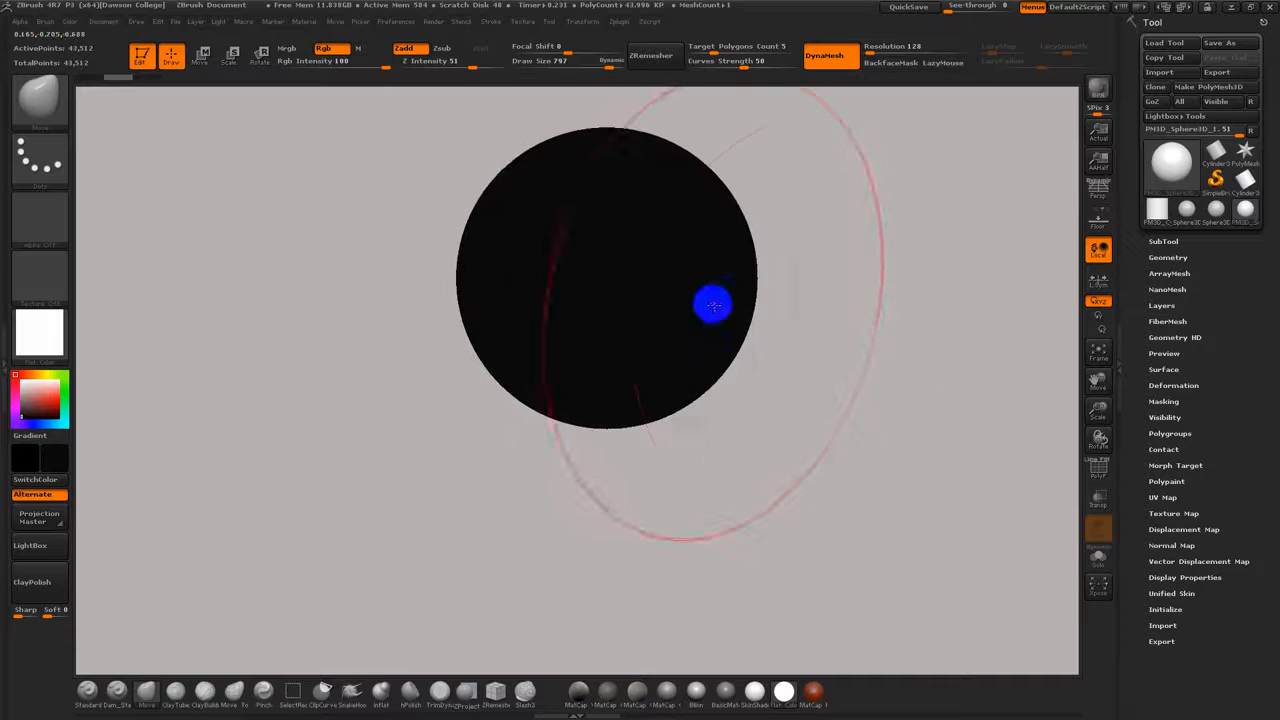
left_click_drag(872, 342, 940, 343, "shift")
left_click_drag(904, 441, 606, 462, "alt")
left_click(1098, 221)
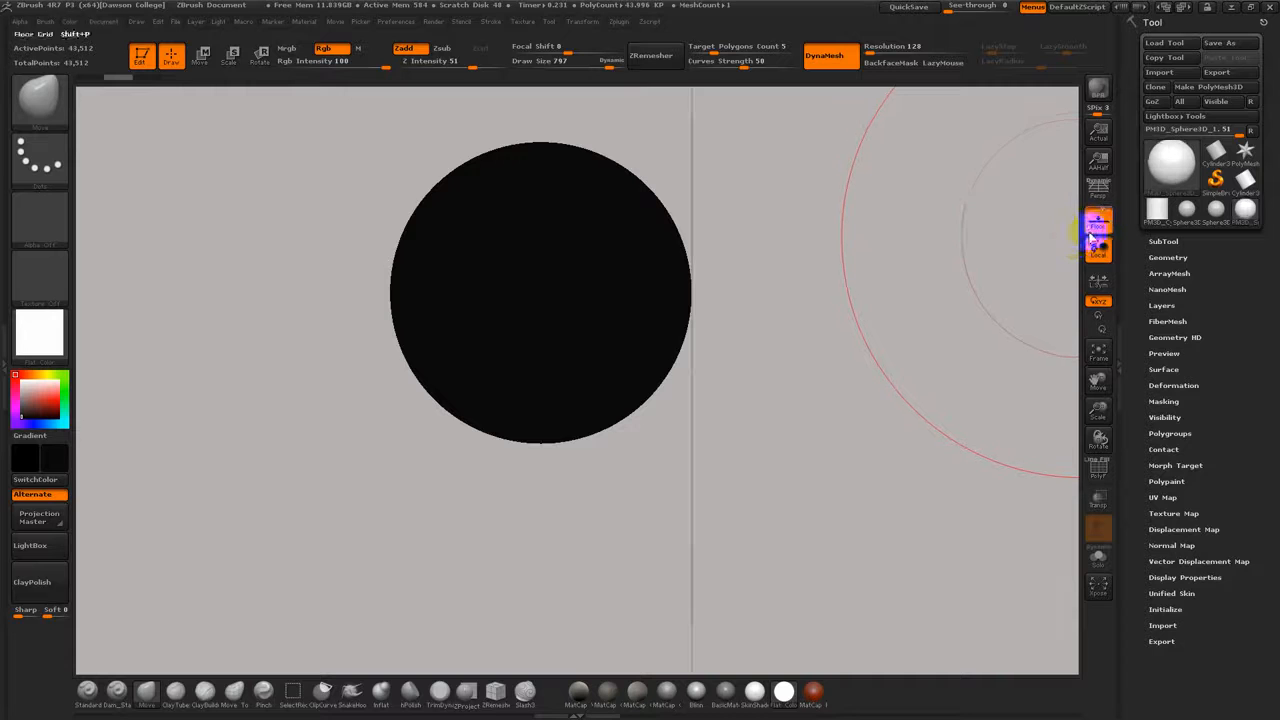
mouse_move(834, 320)
left_mouse_down()
mouse_move(946, 271)
mouse_move(860, 340)
left_mouse_up()
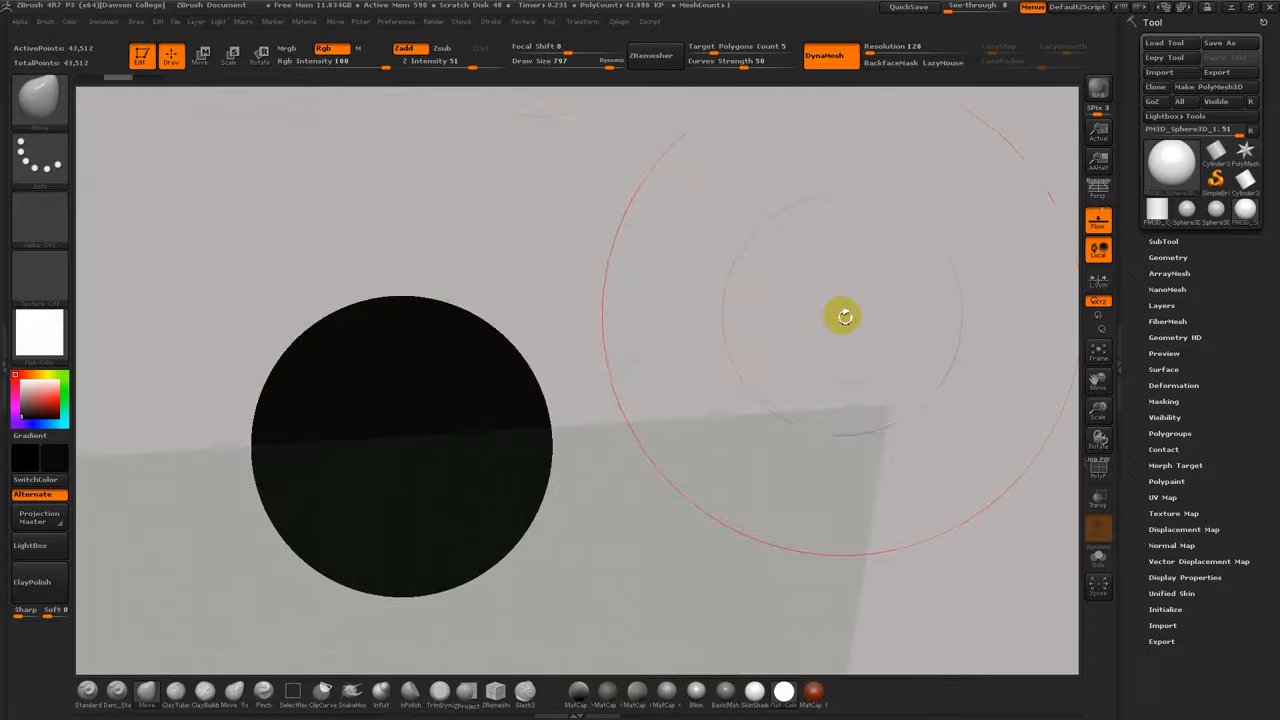
mouse_move(744, 325)
left_mouse_down()
mouse_move(800, 414)
mouse_move(866, 303)
mouse_move(775, 333)
mouse_move(851, 354)
mouse_move(737, 386)
mouse_move(1030, 335)
left_mouse_up()
Step: Set the Move brush's Draw Size to 521 and hide the floor grid once the sphere is viewed straight on
key("s")
mouse_move(846, 351)
left_mouse_down()
mouse_move(824, 351)
mouse_move(854, 354)
mouse_move(840, 371)
mouse_move(889, 360)
left_mouse_up()
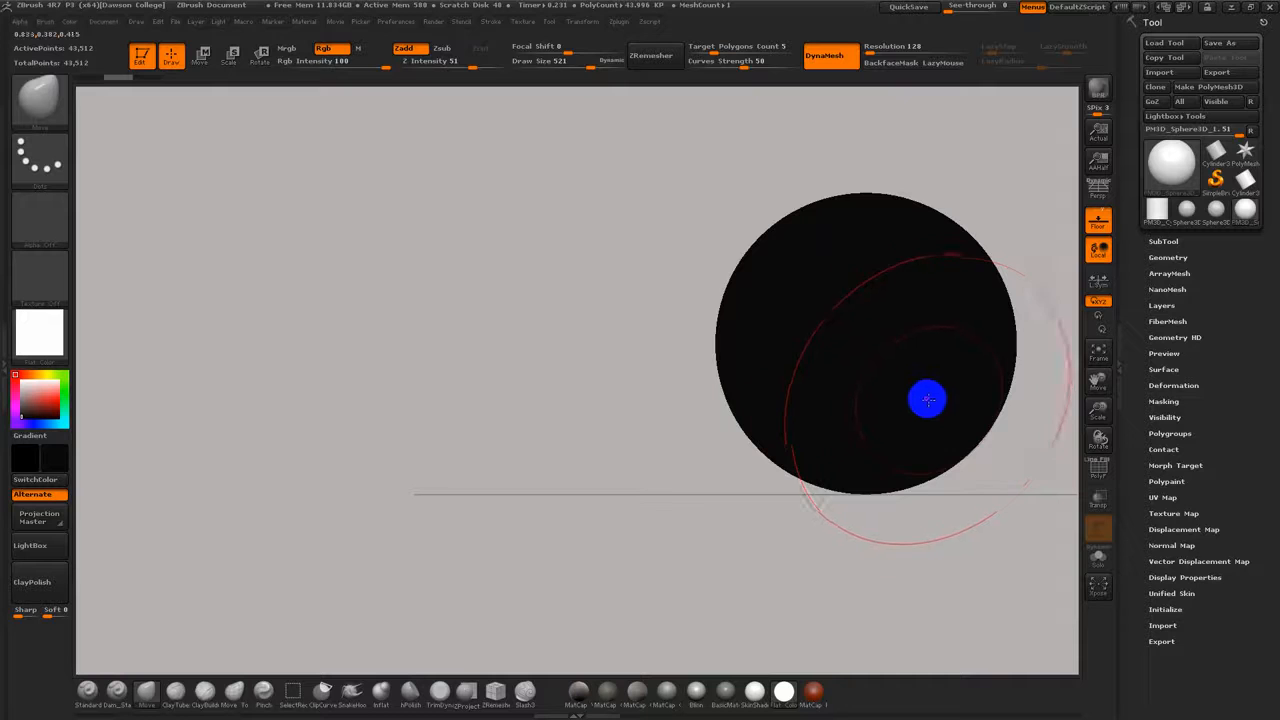
mouse_move(684, 408)
left_mouse_down()
mouse_move(789, 411)
mouse_move(449, 409)
mouse_move(866, 377)
left_mouse_up()
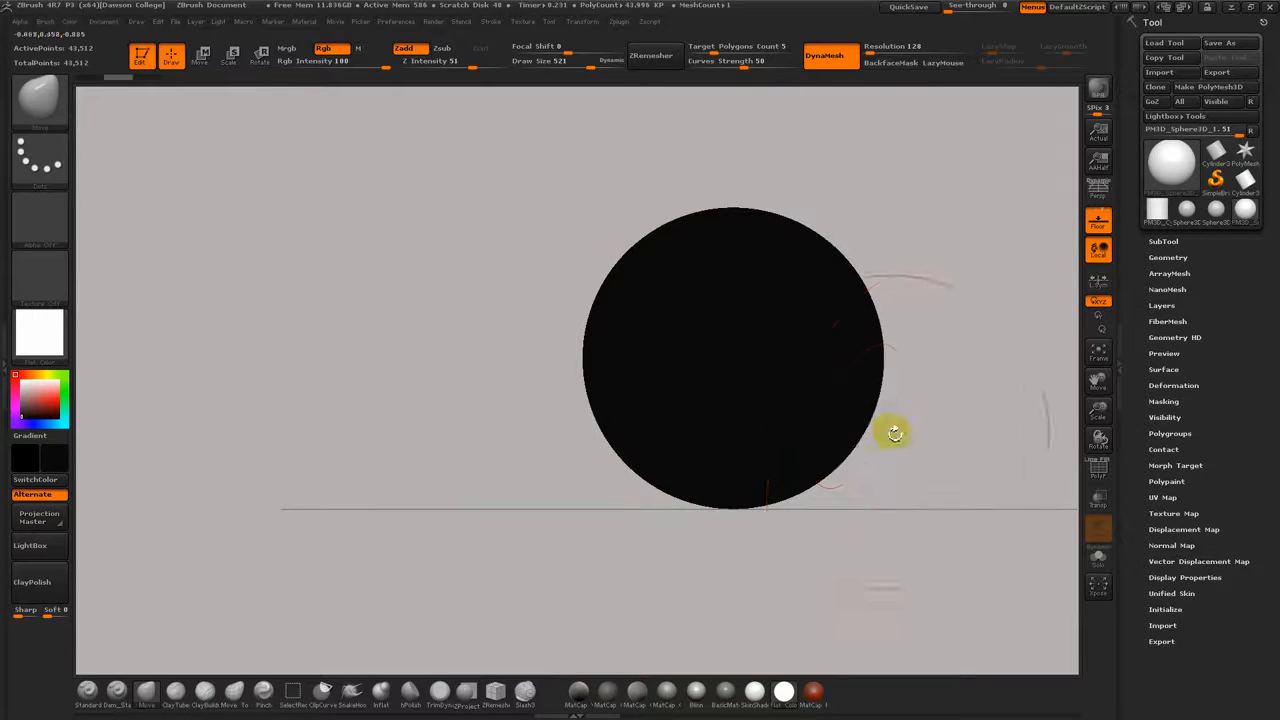
left_click_drag(891, 431, 980, 423)
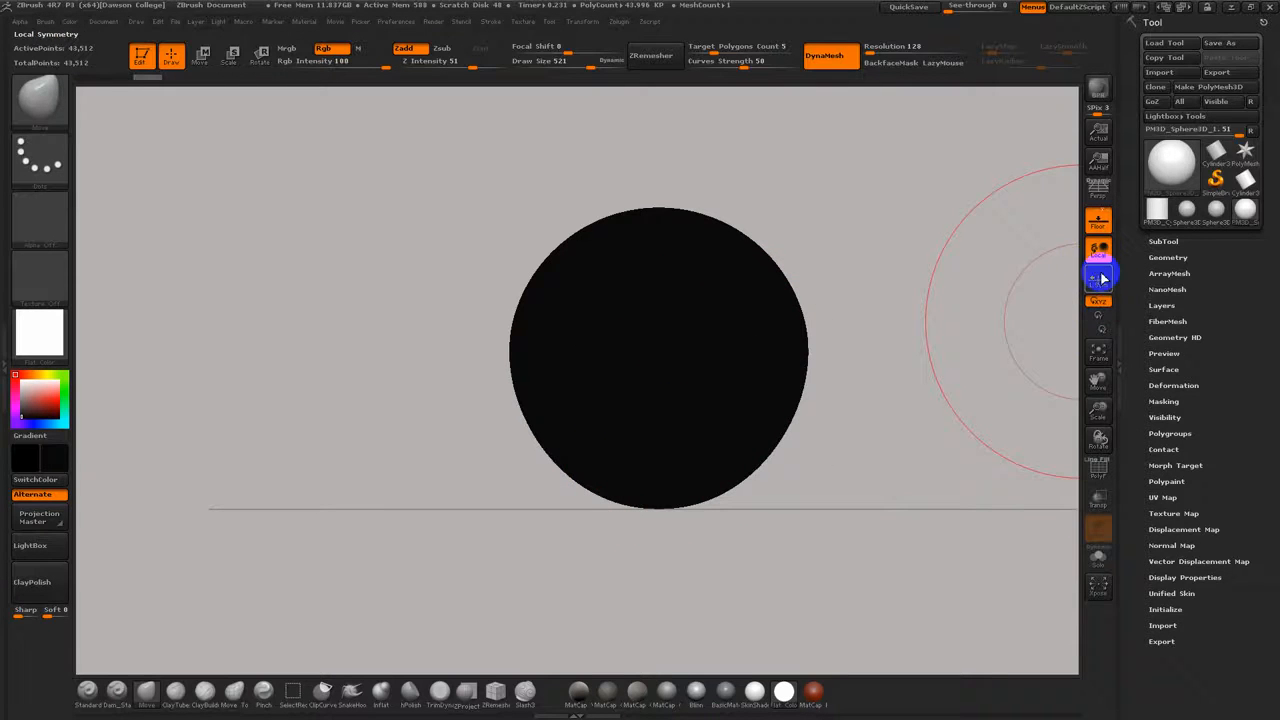
left_click(1098, 220)
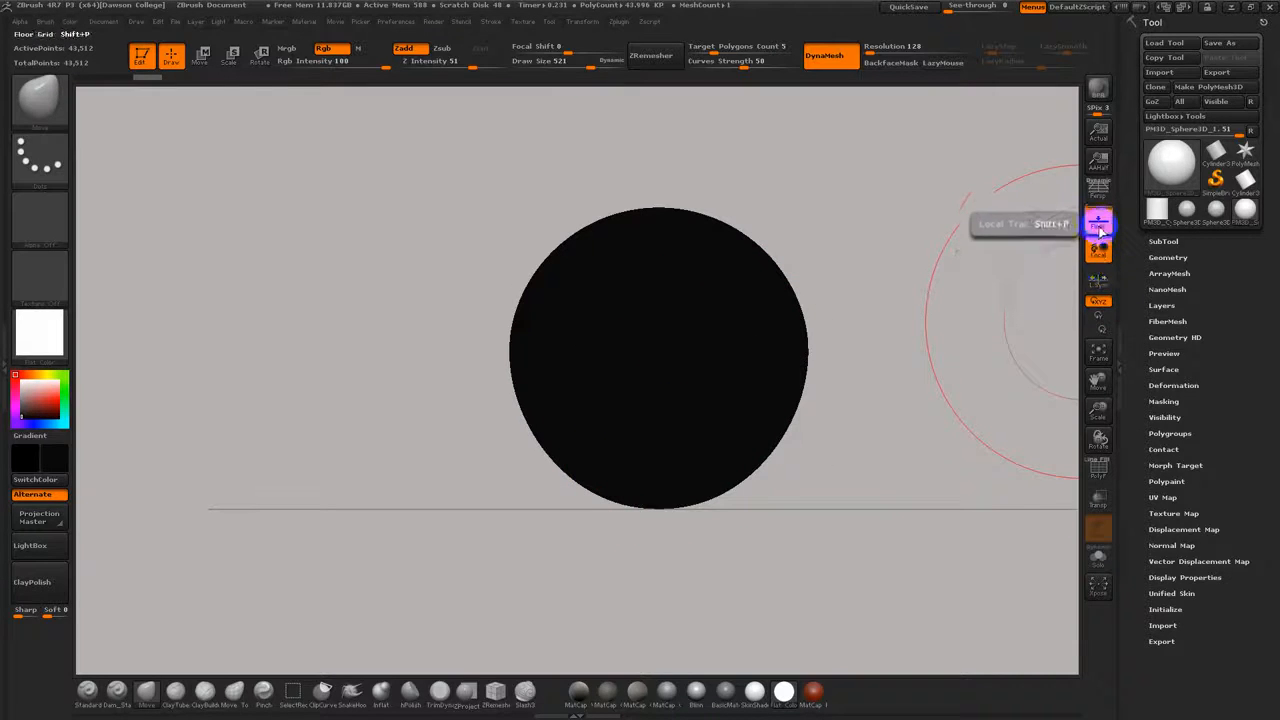
key("super")
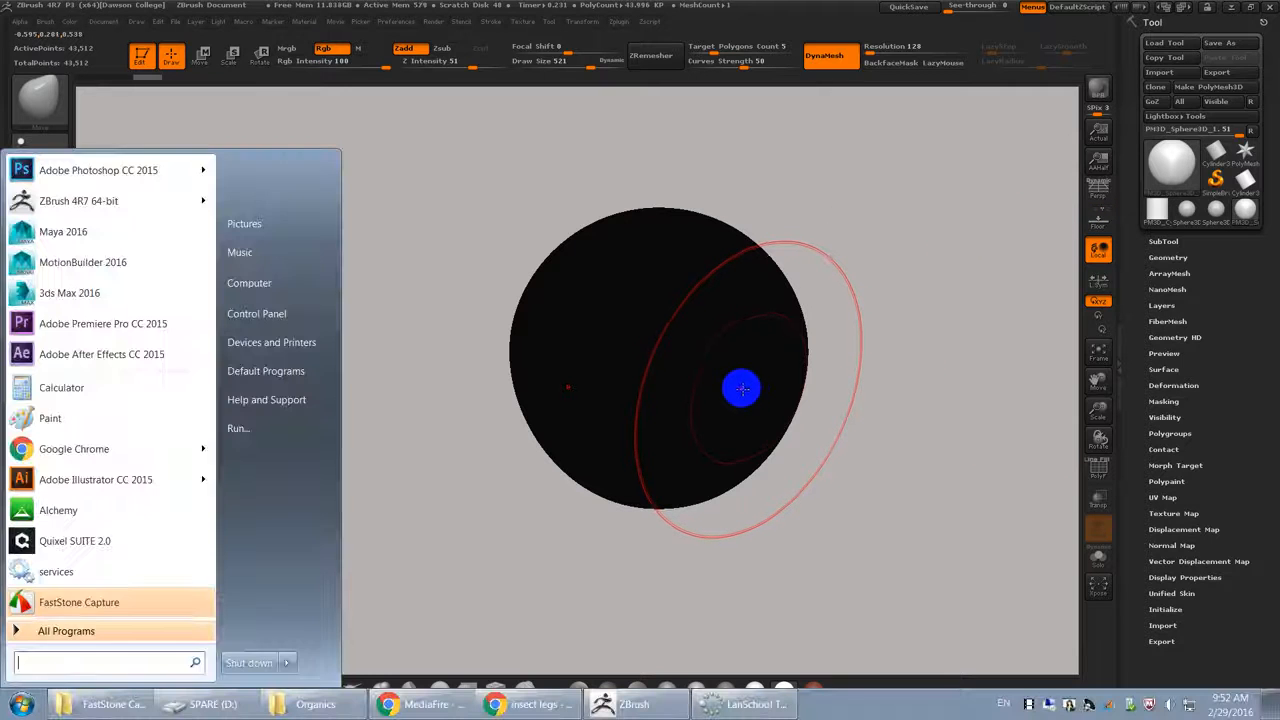
Step: Search the installed programs for the tablet settings and open Wacom Tablet Properties
type("w")
key("BackSpace")
type("wac")
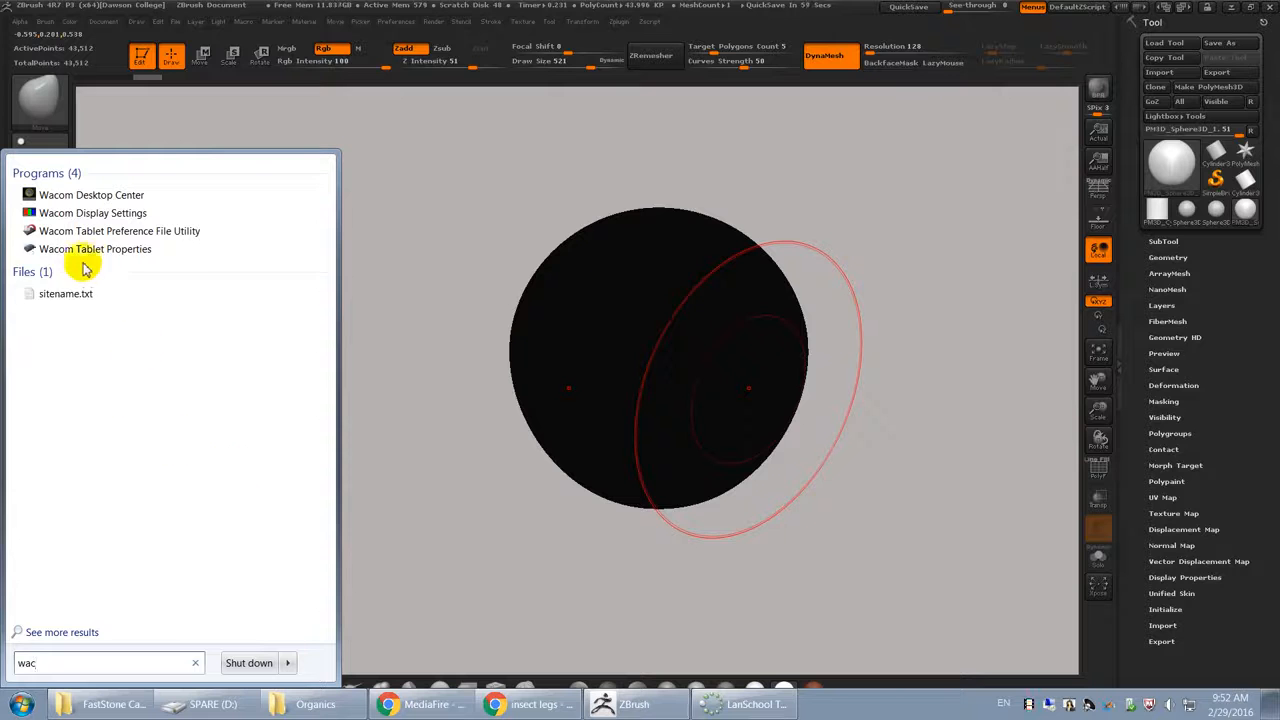
left_click(134, 249)
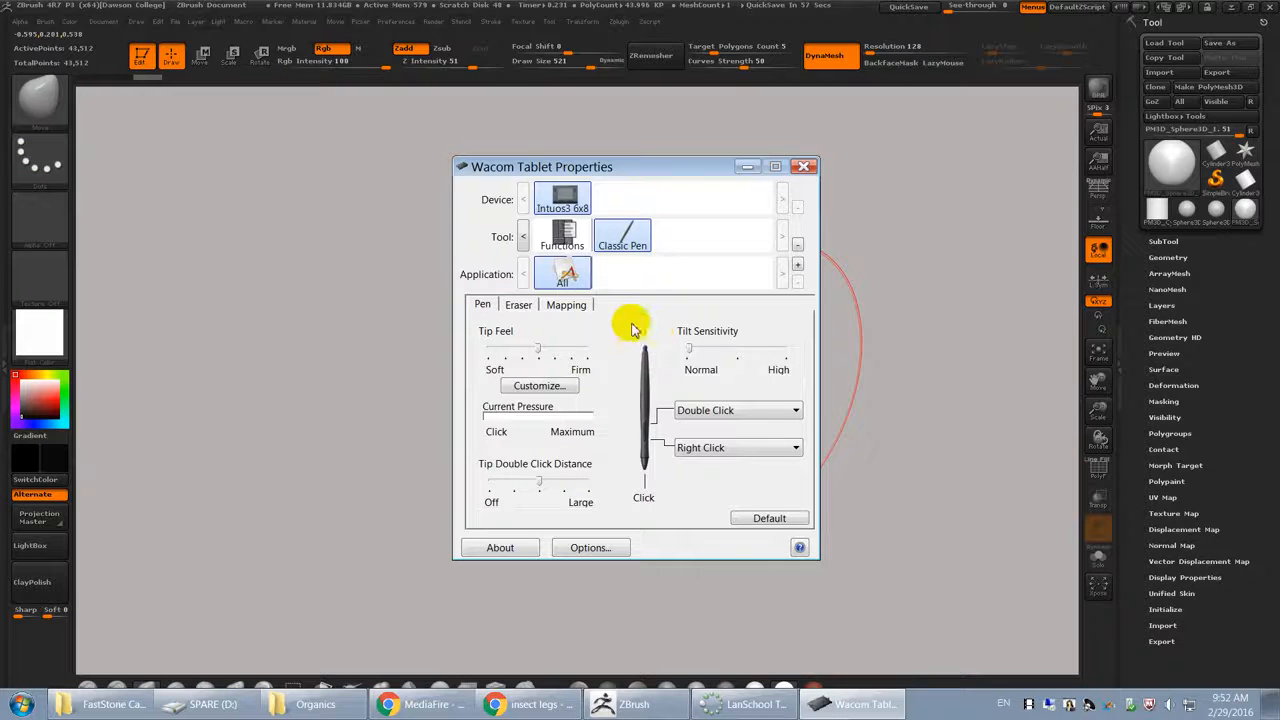
Step: Map the pen's screen area to Monitor 1 in the tablet's mapping settings and close the window
left_click(562, 312)
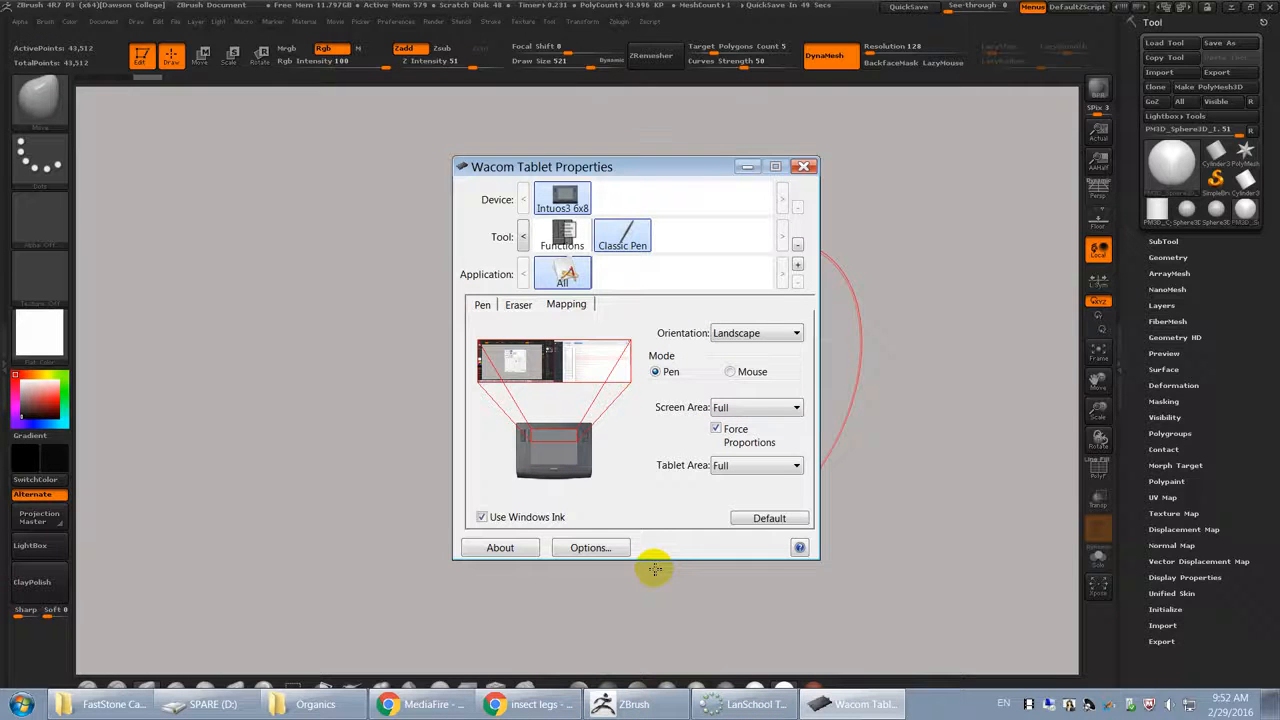
left_click(752, 407)
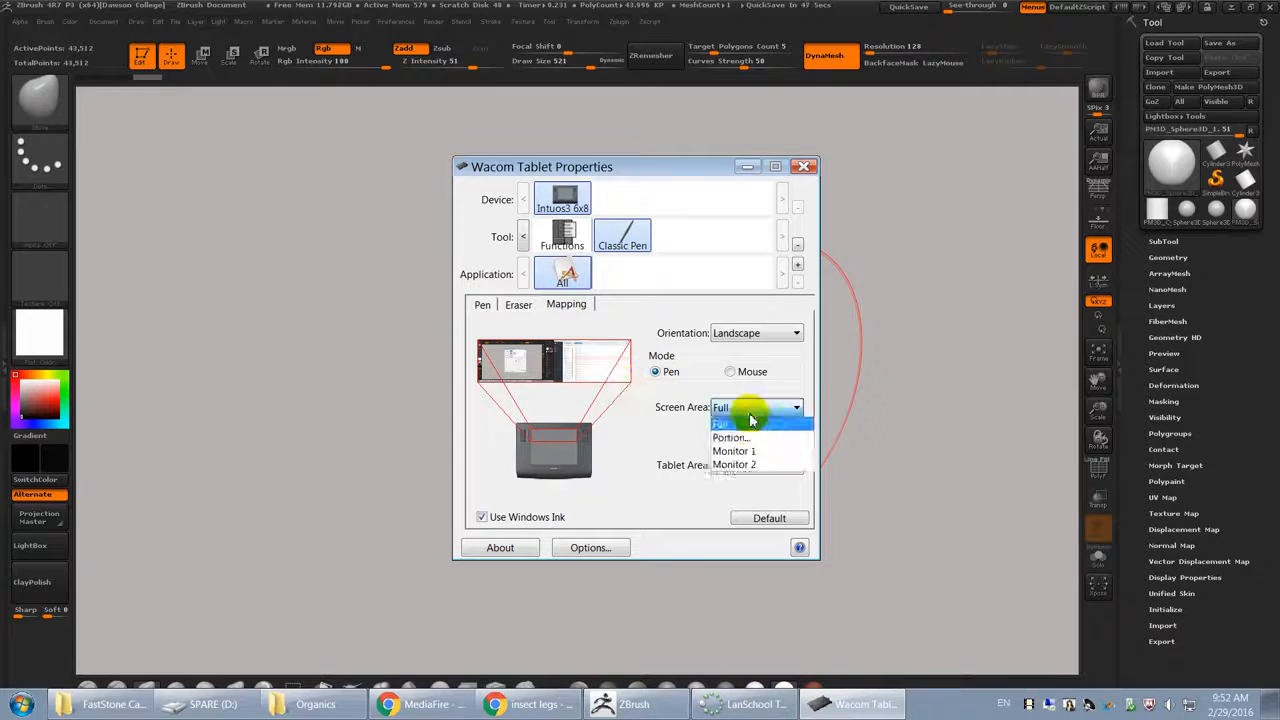
left_click(730, 443)
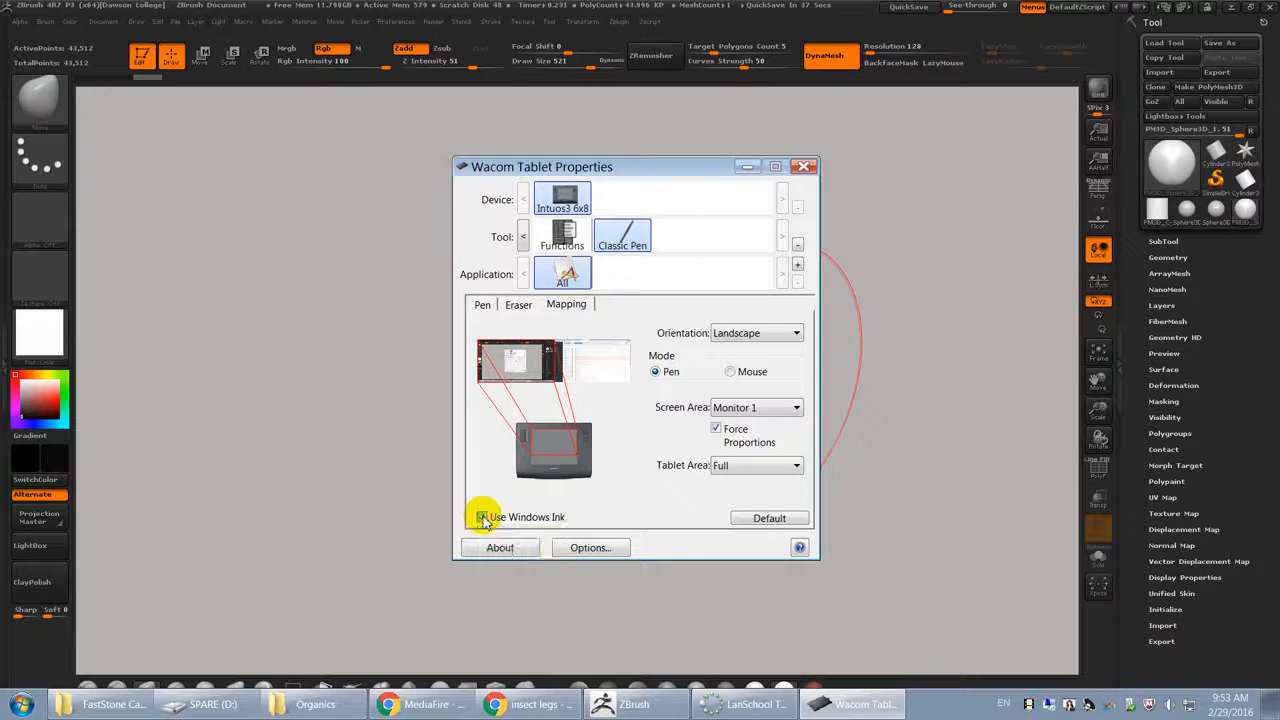
left_click(805, 167)
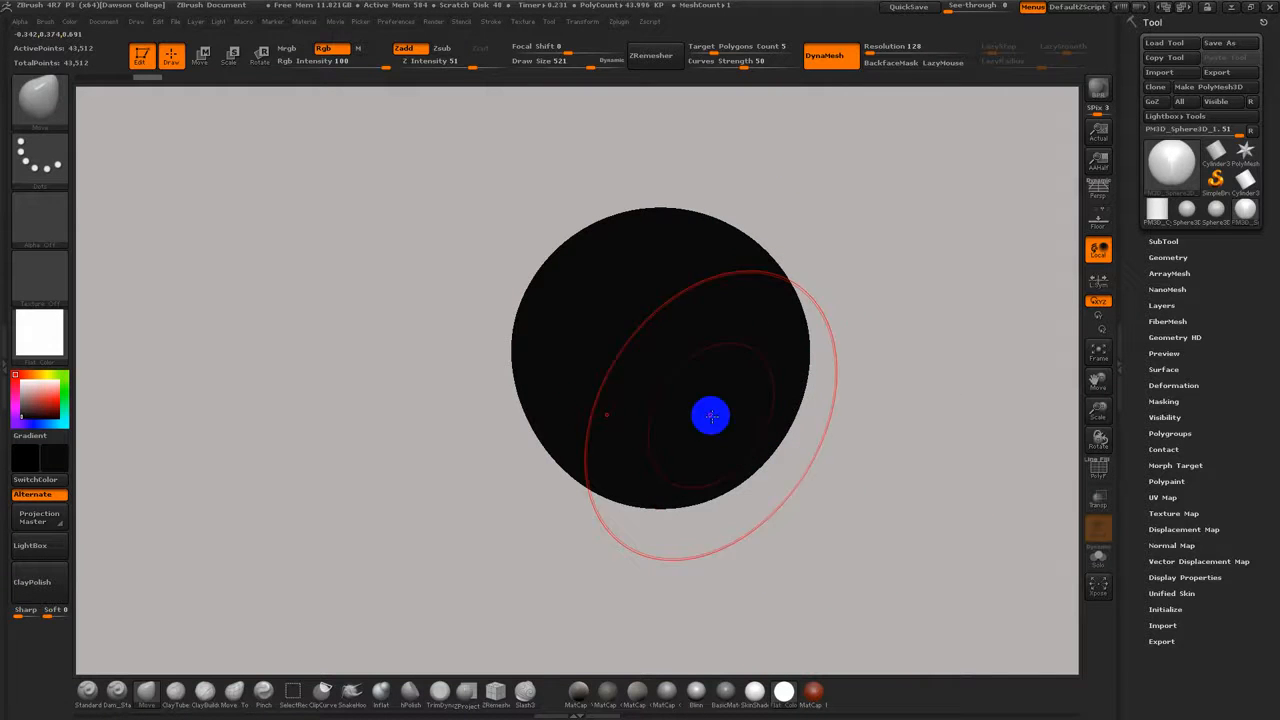
Step: Reduce the Move brush to a draw size of 370 and push in the sphere's lower sides to taper it
key("s")
left_click_drag(743, 429, 735, 430)
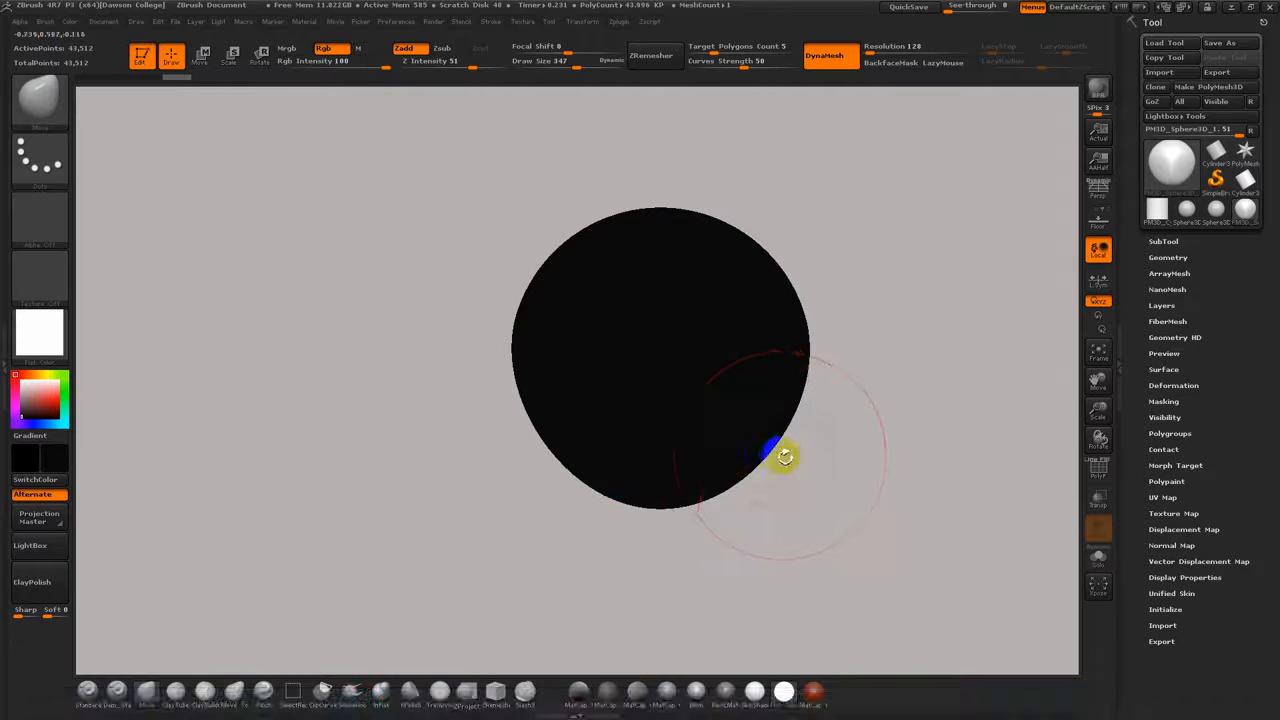
key("s")
mouse_move(766, 423)
left_mouse_down()
mouse_move(714, 400)
mouse_move(736, 428)
left_mouse_up()
mouse_move(794, 480)
right_mouse_down("alt")
mouse_move(738, 467)
mouse_move(713, 423)
right_mouse_up("alt")
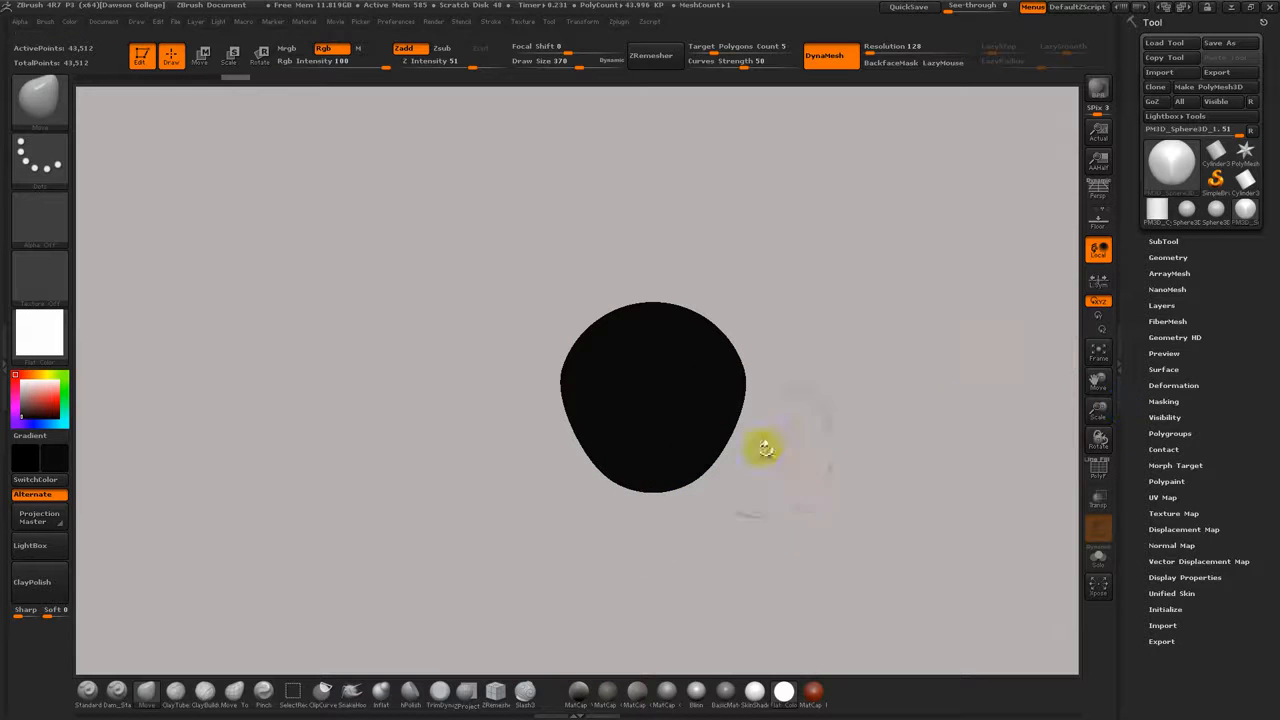
left_click_drag(779, 489, 742, 452, "alt")
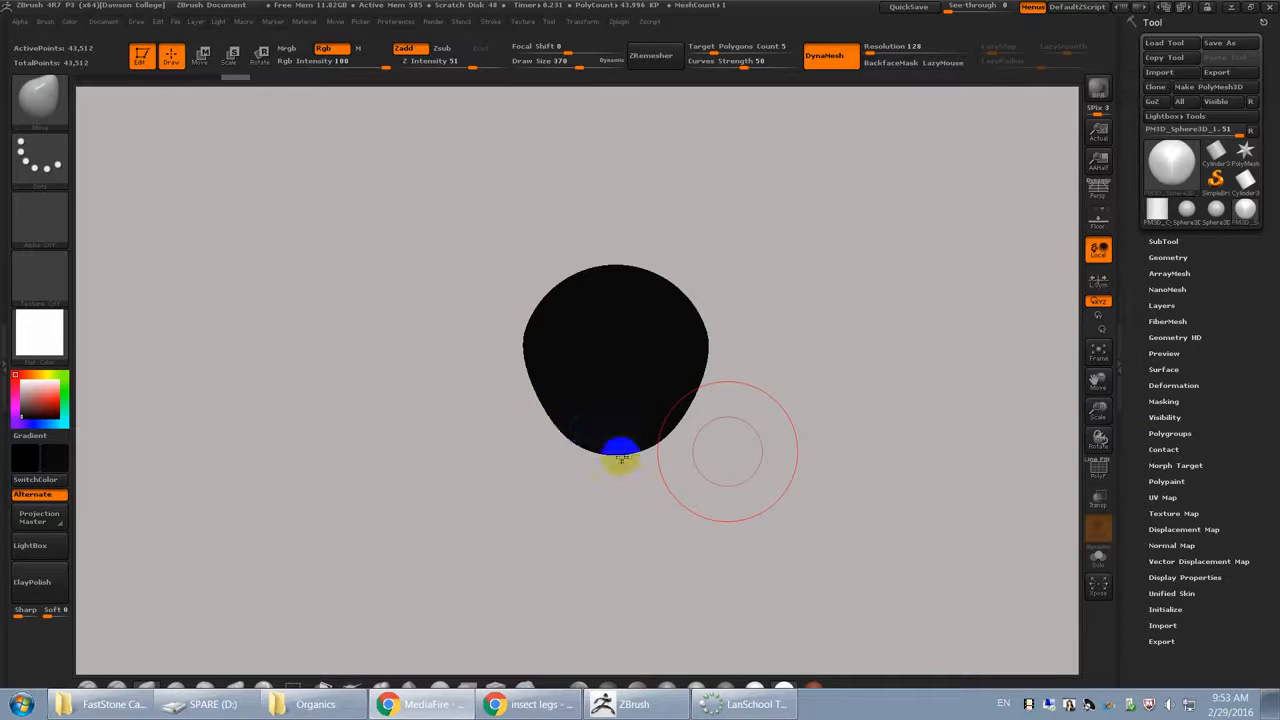
Step: Enlarge the Move brush, pull the shape's bottom down into a long tip and fill out its lower sides at draw size 842
left_click(643, 430)
left_click_drag(645, 425, 652, 421)
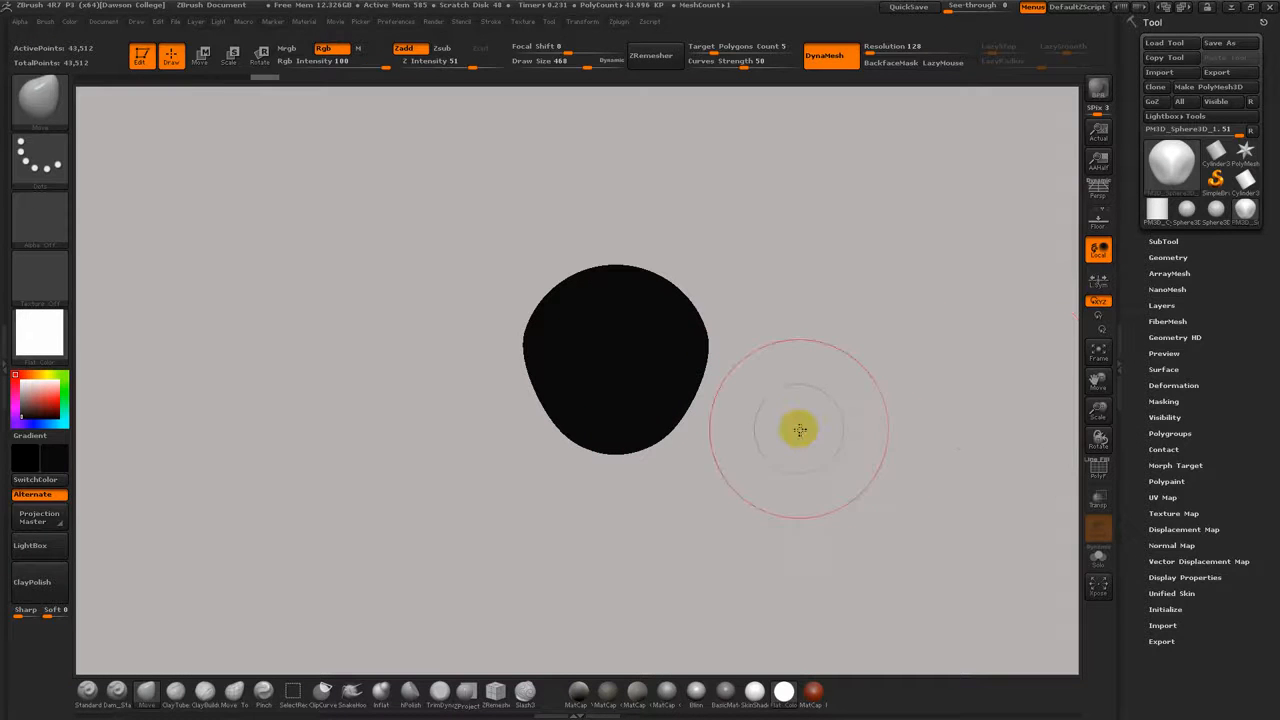
left_click_drag(638, 459, 626, 526)
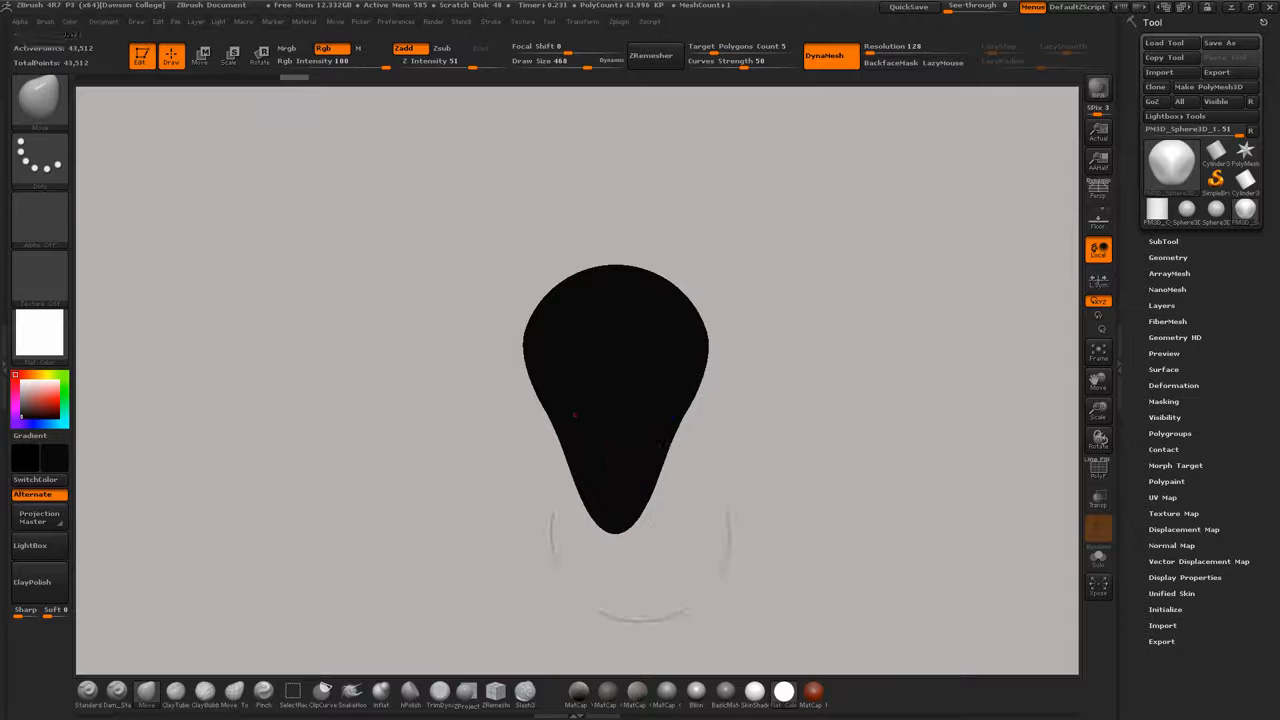
mouse_move(719, 450)
left_mouse_down()
mouse_move(683, 437)
mouse_move(657, 394)
mouse_move(595, 390)
mouse_move(600, 349)
mouse_move(580, 394)
mouse_move(805, 470)
left_mouse_up()
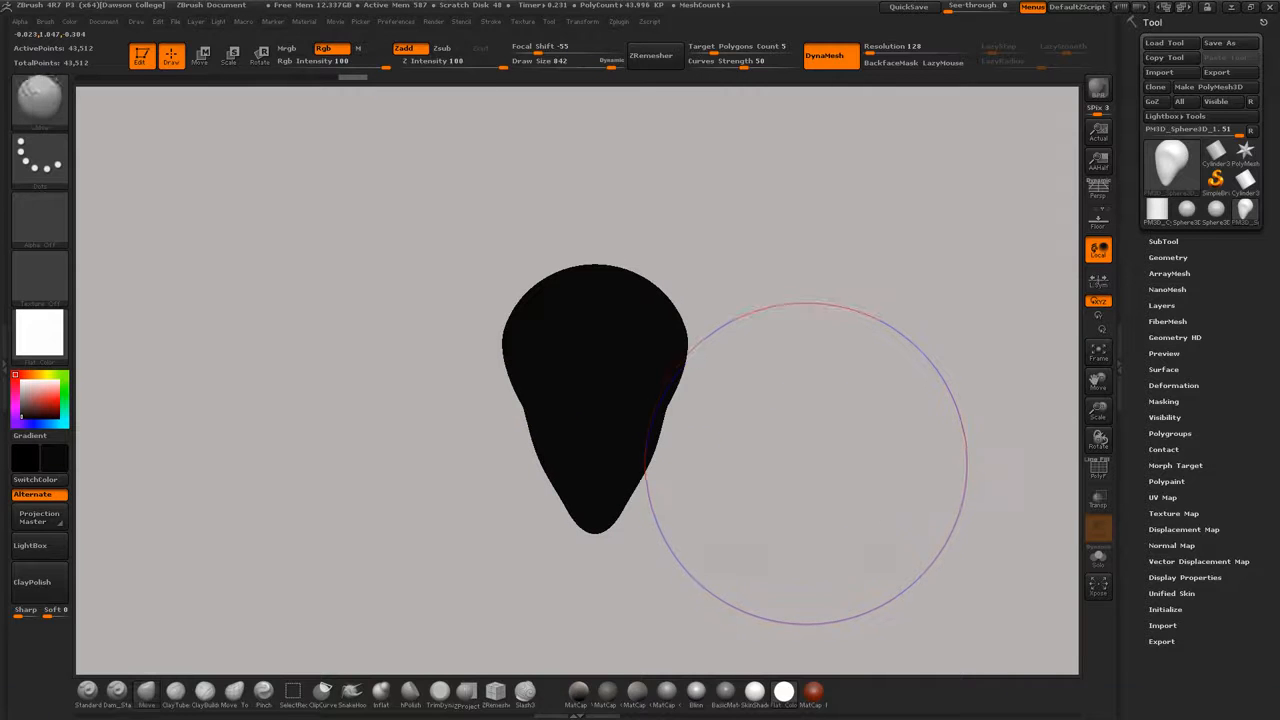
mouse_move(652, 443)
left_mouse_down()
mouse_move(665, 446)
mouse_move(659, 478)
left_mouse_up()
left_click(1170, 385)
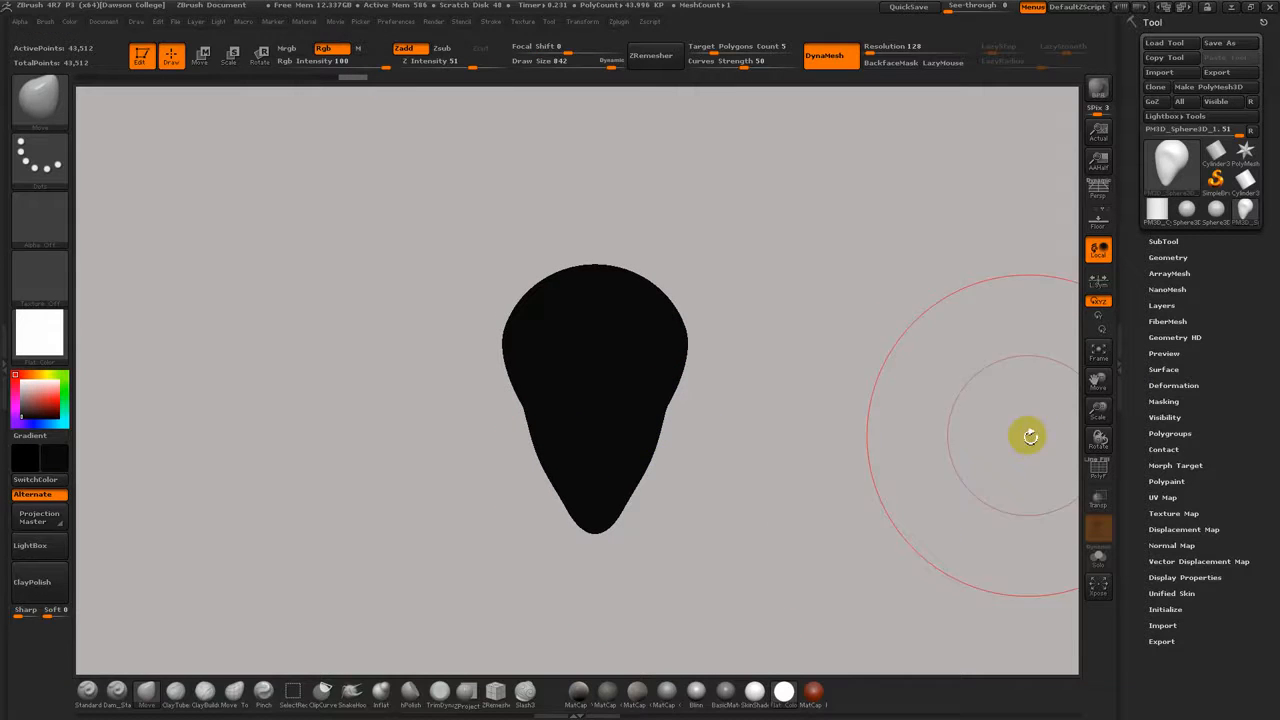
Step: Choose the SnakeHook brush and set its draw size to 426
left_click(350, 692)
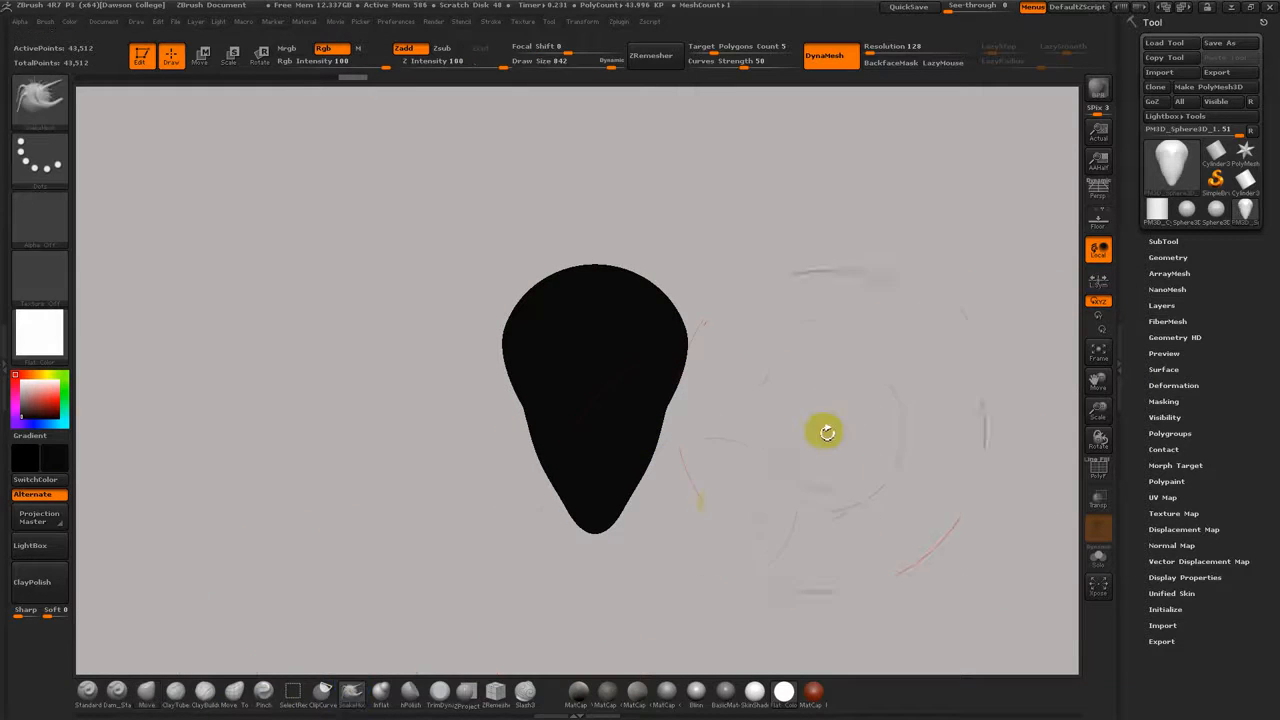
left_click_drag(1003, 290, 1039, 290)
key("s")
left_click_drag(499, 376, 457, 373)
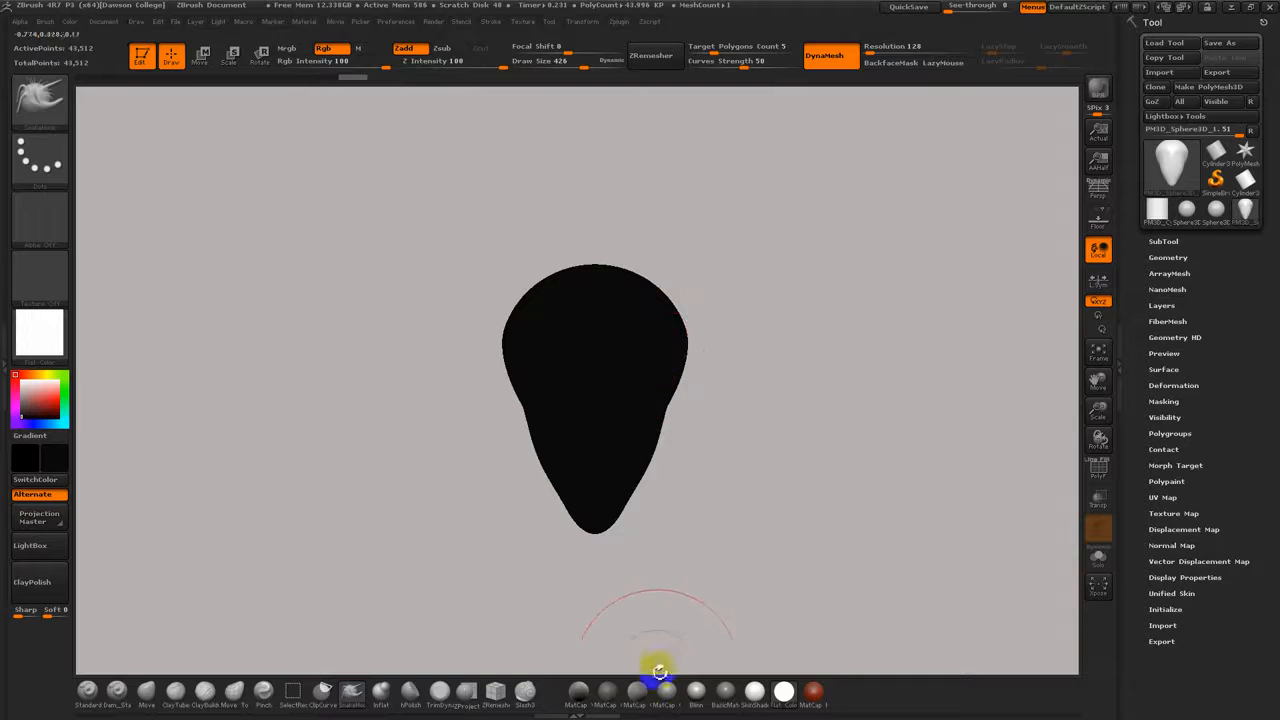
Step: Apply the SkinShade4 material to the model and change its colour to white
mouse_move(754, 692)
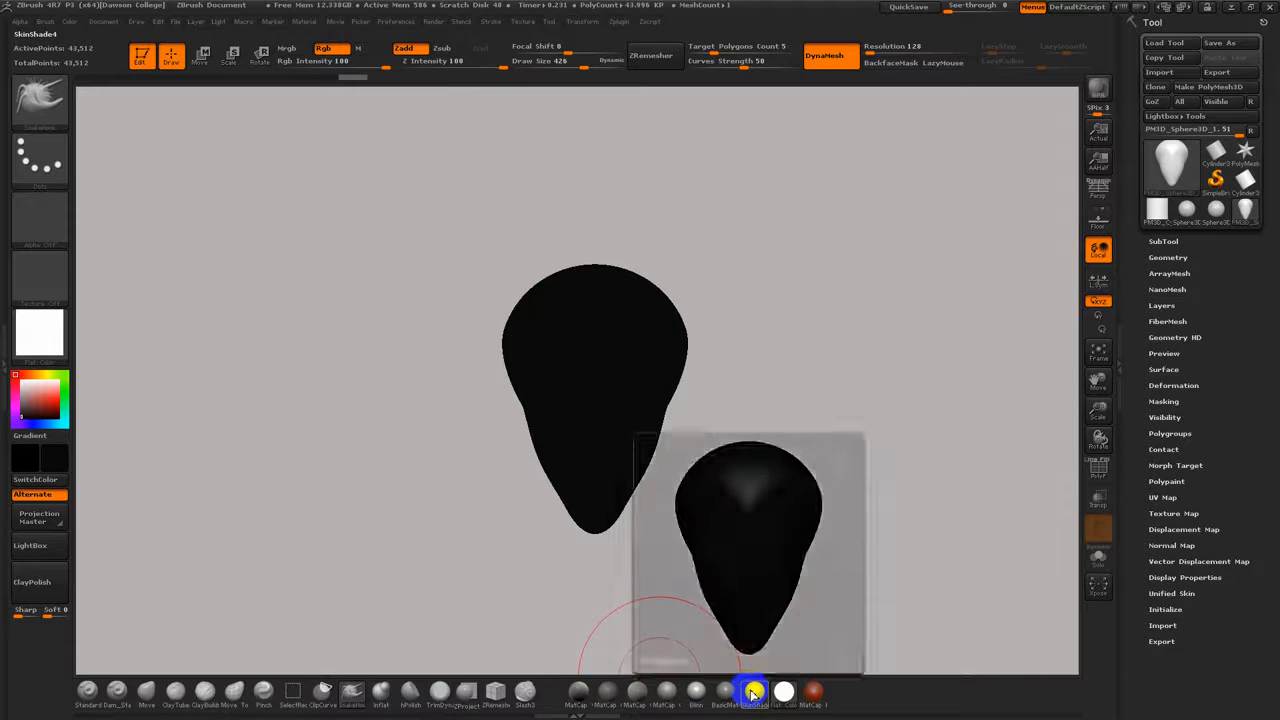
left_click(754, 692)
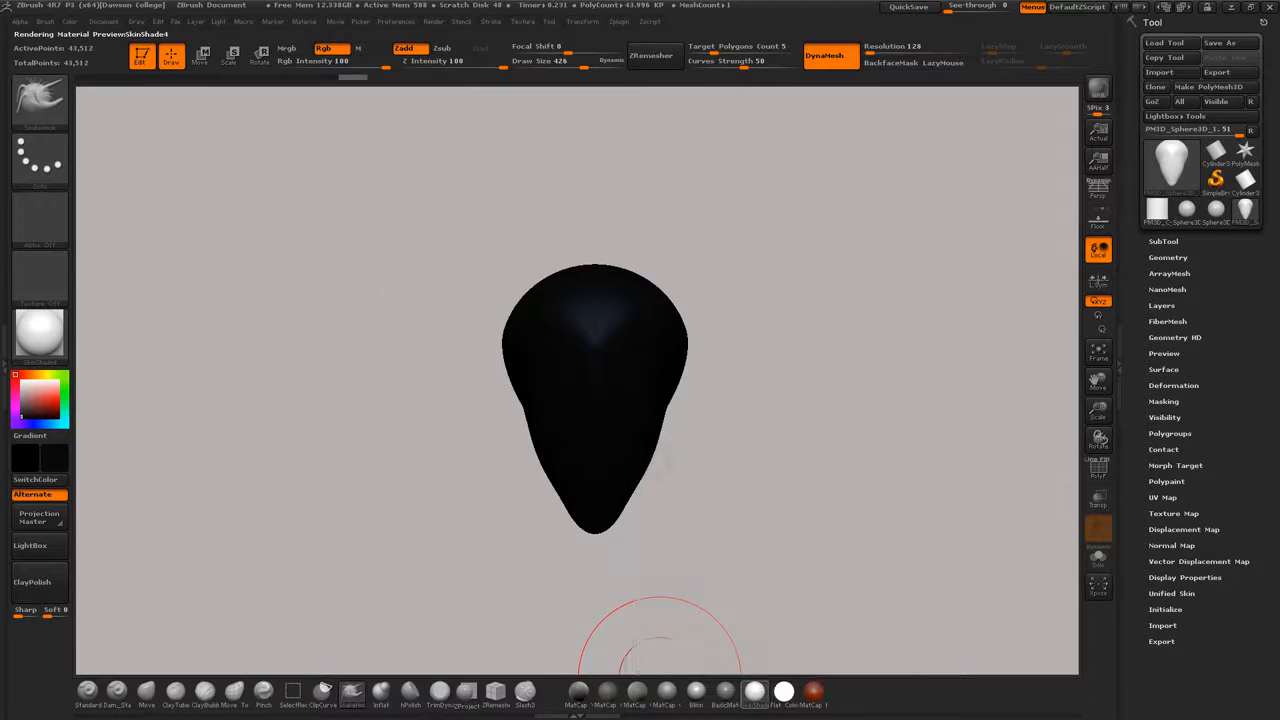
left_click(19, 376)
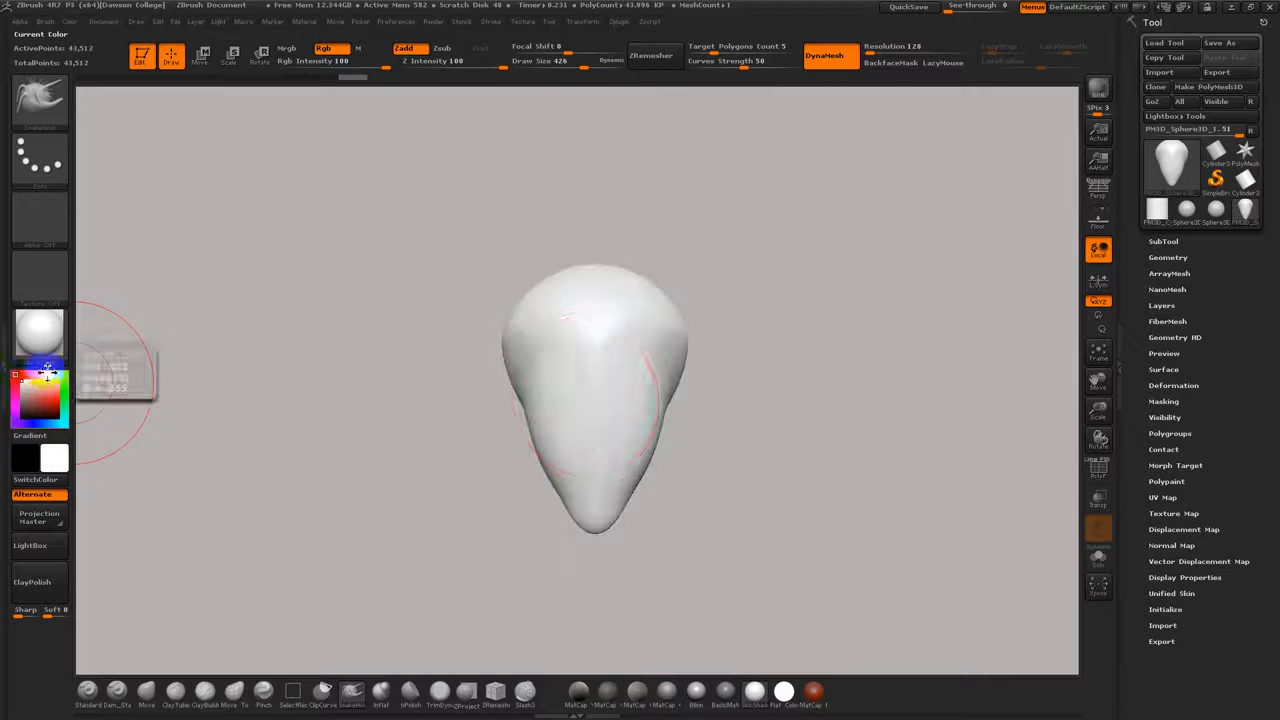
Step: Try SnakeHook strokes on the front and upper sides of the shape and undo them
mouse_move(614, 403)
left_mouse_down()
mouse_move(671, 426)
mouse_move(649, 366)
left_mouse_up()
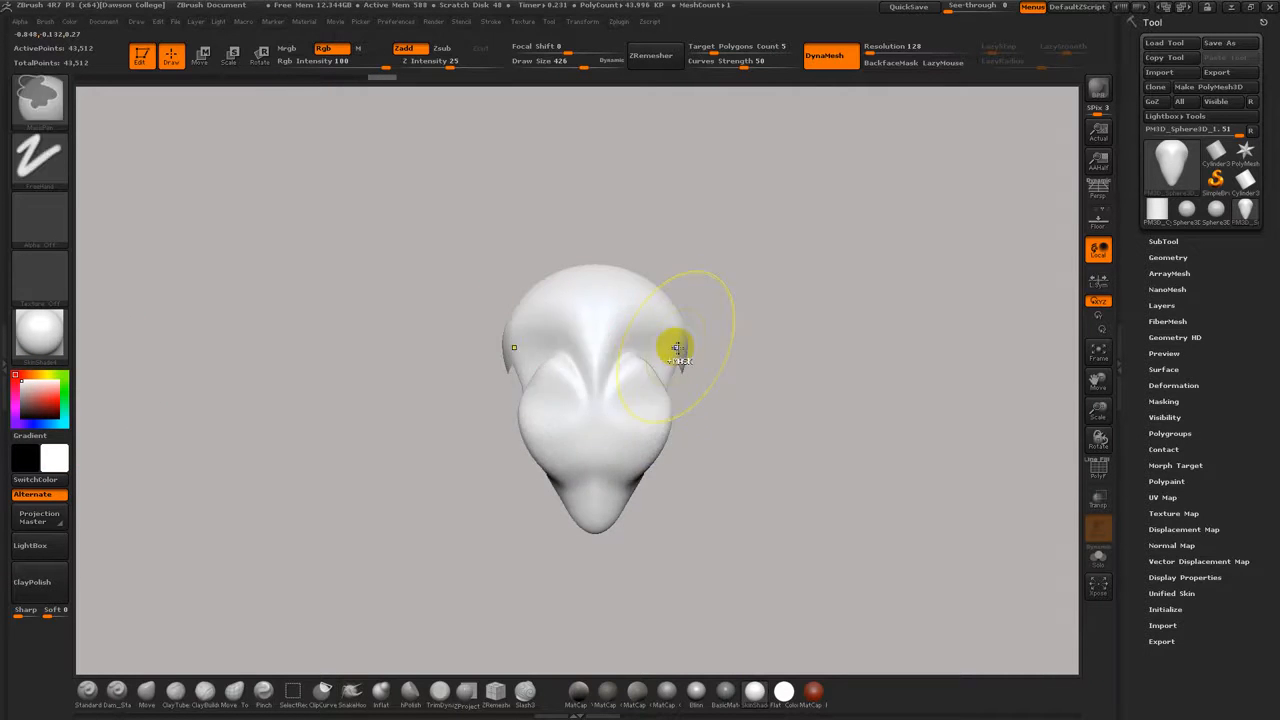
key("ctrl+z")
mouse_move(664, 323)
left_mouse_down()
mouse_move(689, 294)
mouse_move(837, 309)
mouse_move(714, 229)
mouse_move(682, 137)
mouse_move(831, 226)
mouse_move(883, 300)
left_mouse_up()
key("ctrl+z")
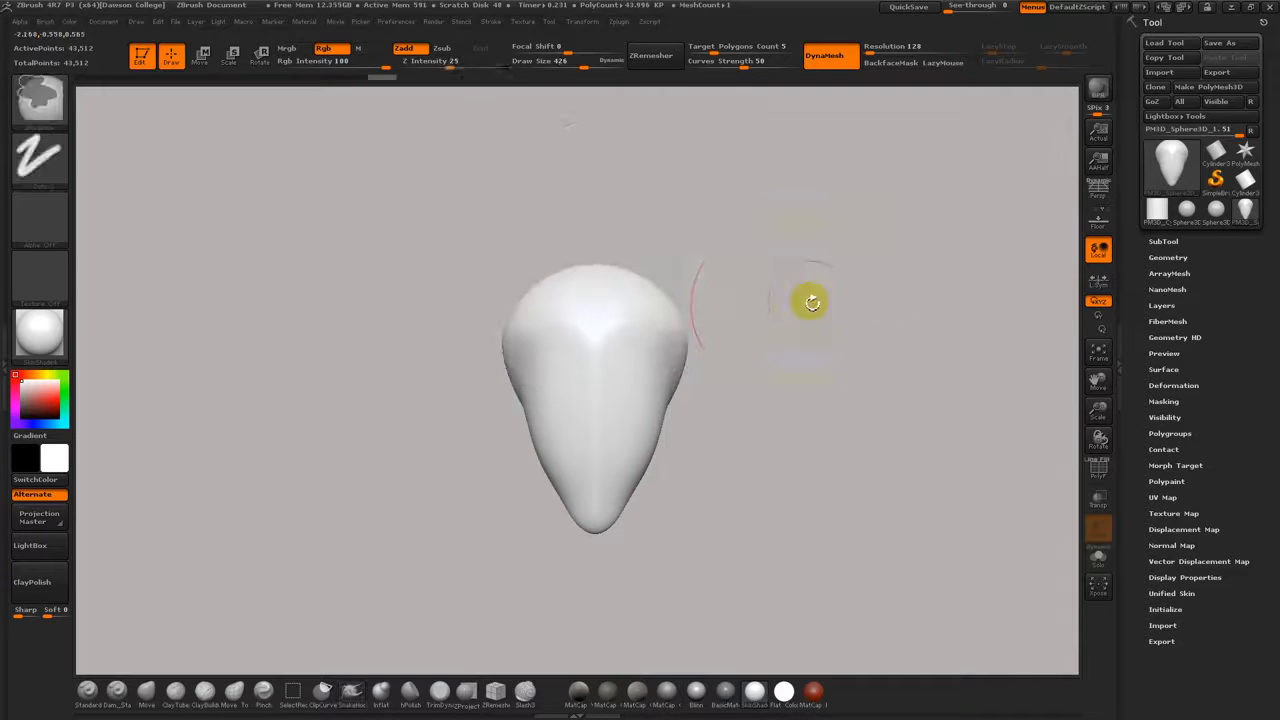
Step: Try to pull large symmetrical horns from the upper sides and remesh them with DynaMesh, undoing back to the plain tapered shape
mouse_move(671, 323)
left_mouse_down()
mouse_move(743, 234)
mouse_move(600, 214)
mouse_move(818, 191)
mouse_move(840, 229)
mouse_move(837, 217)
left_mouse_up()
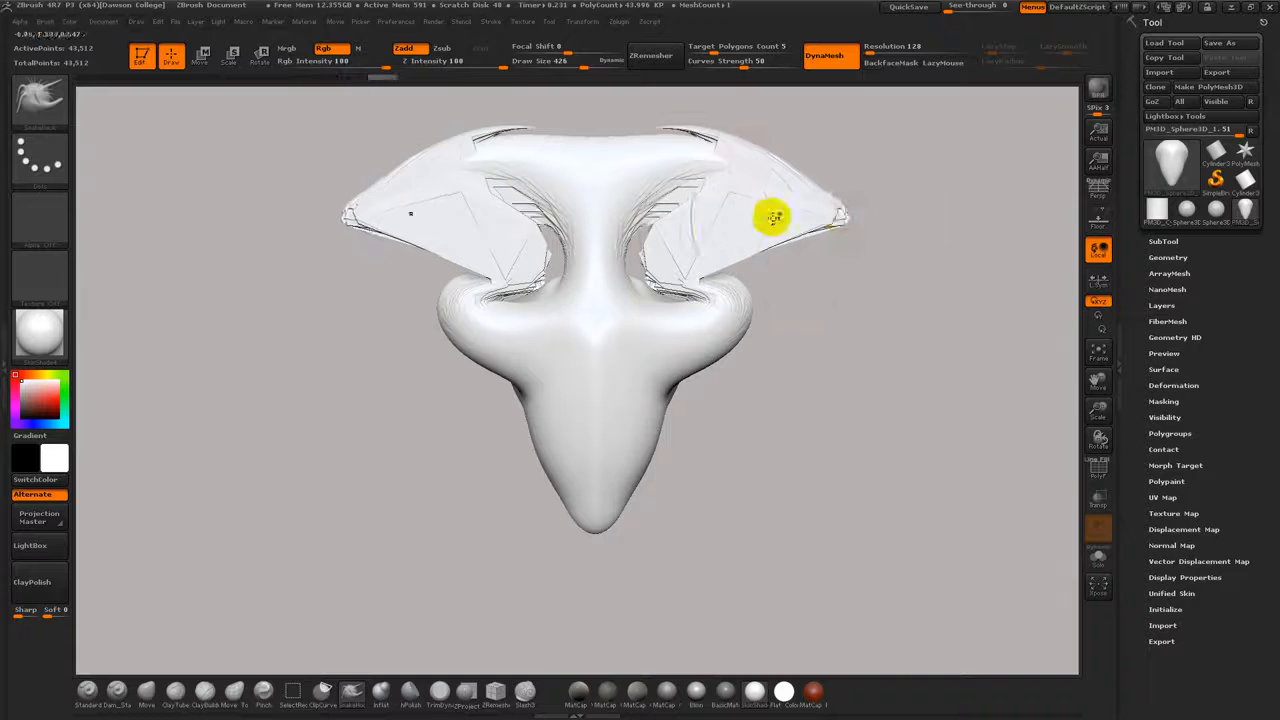
mouse_move(810, 320)
left_mouse_down()
mouse_move(820, 349)
mouse_move(769, 343)
mouse_move(818, 335)
mouse_move(847, 364)
left_mouse_up()
key("ctrl")
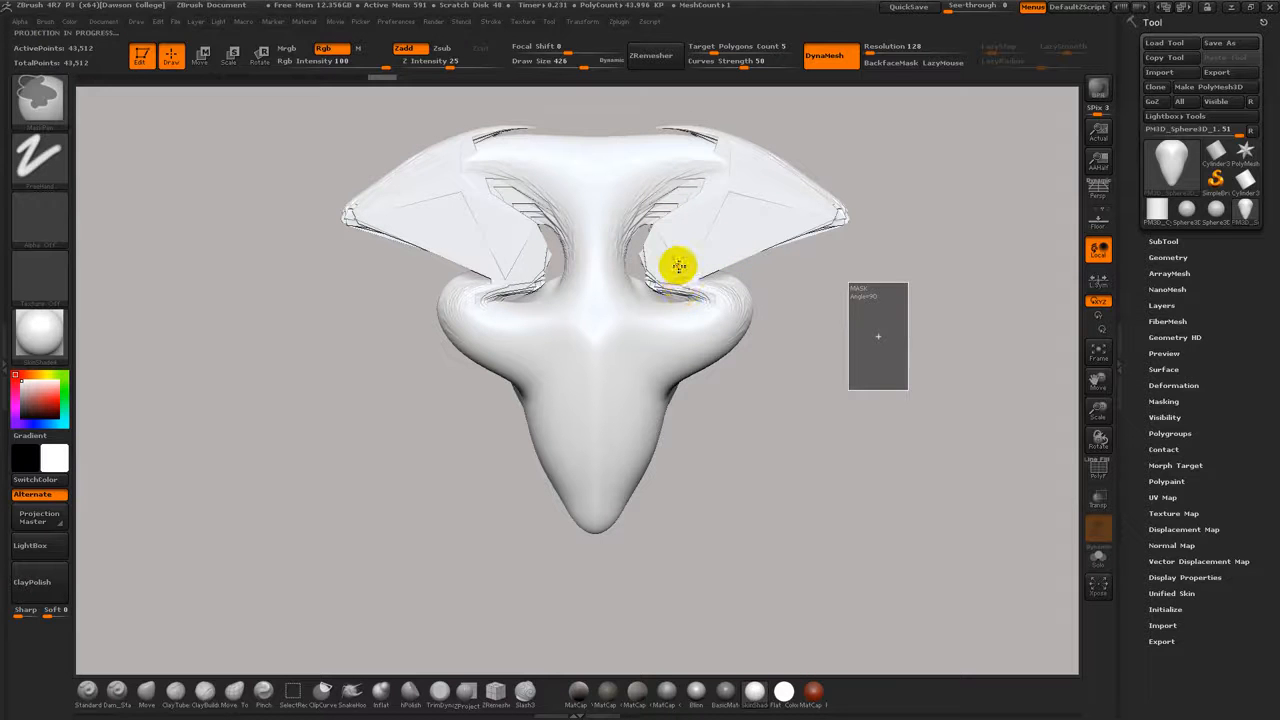
key("ctrl+z")
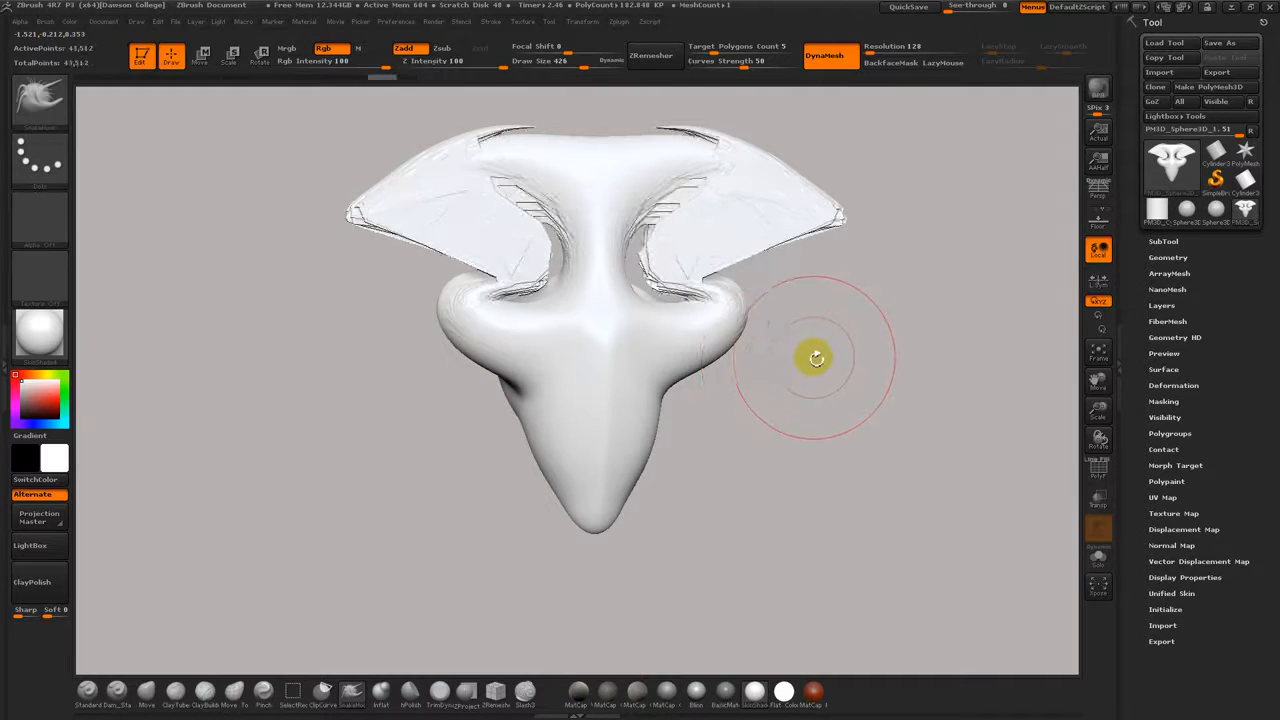
key("ctrl+z")
key("ctrl+z")
key("ctrl+z")
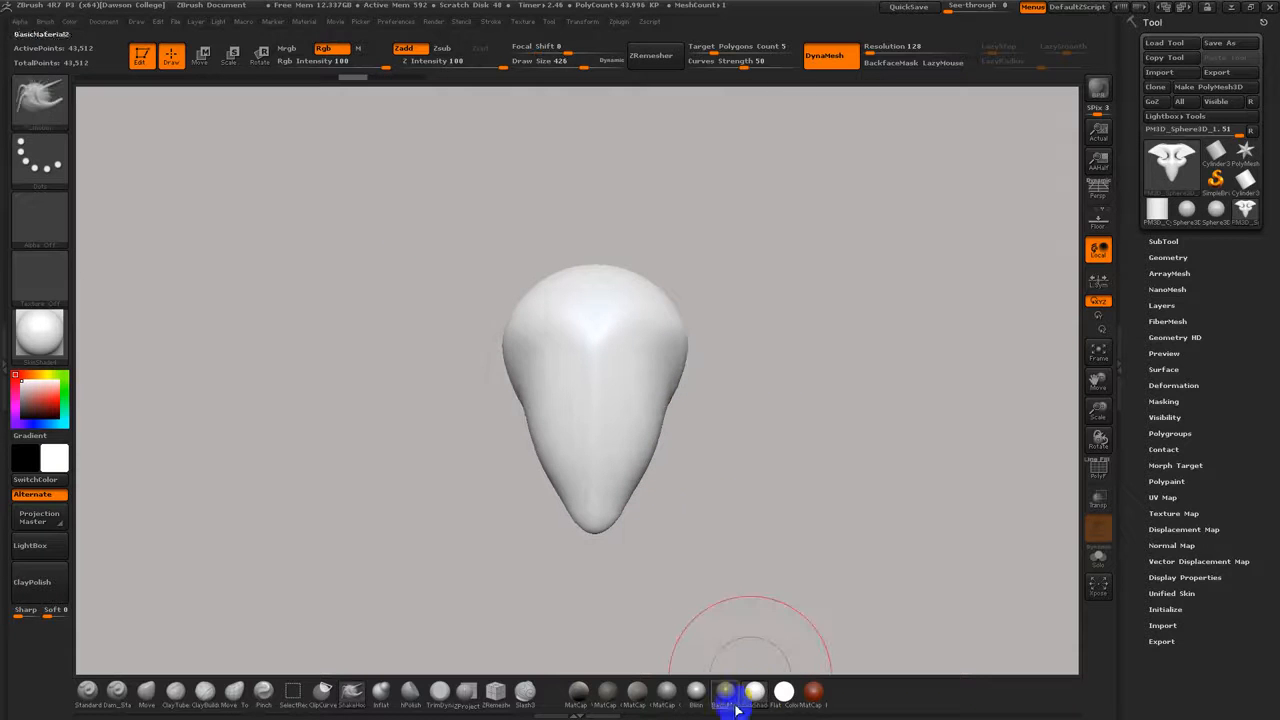
Step: Switch the model back to the Flat Color material with black as the colour
left_click(783, 691)
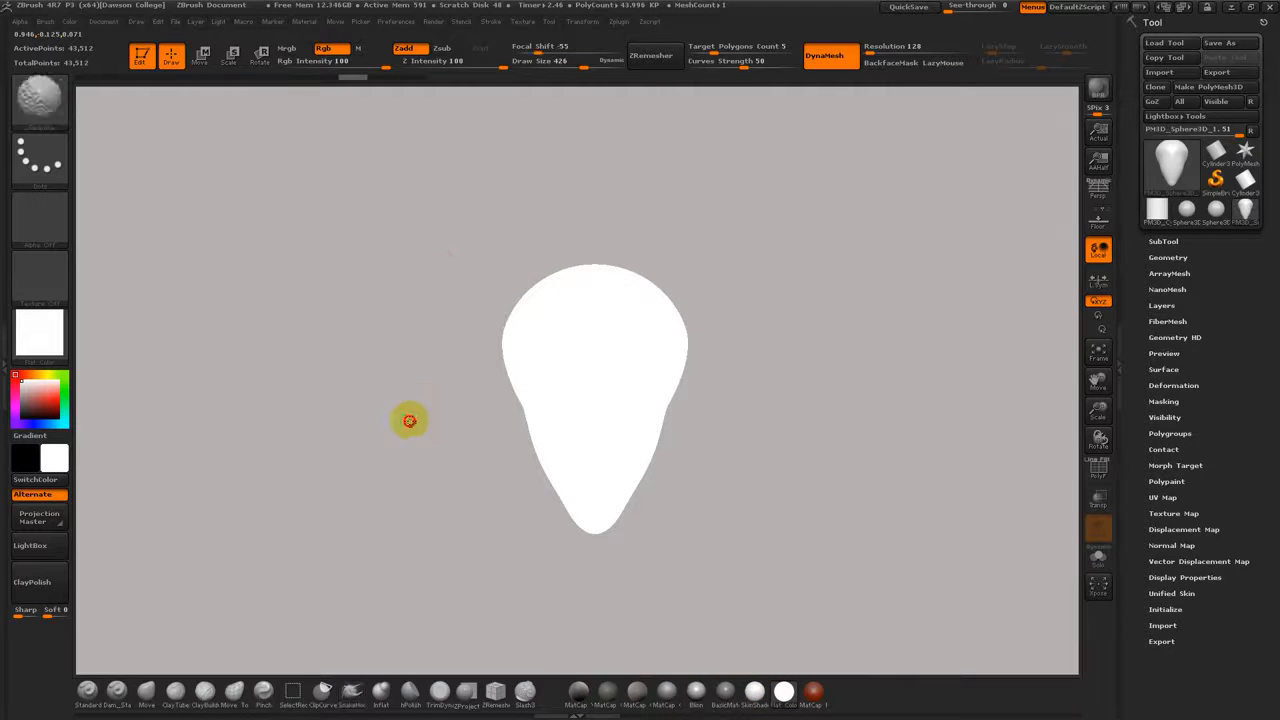
left_click(26, 408)
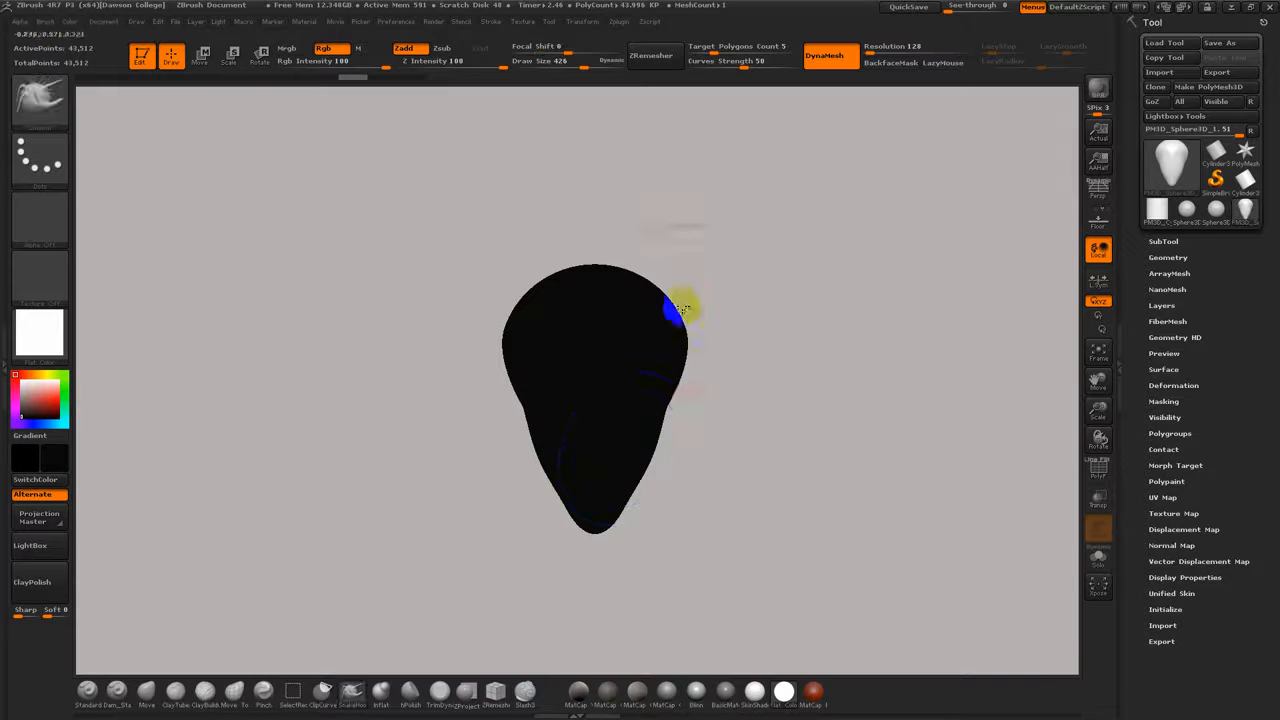
Step: Enlarge the SnakeHook brush to draw size 709 and pull the crown, back and lower tip outward in side view
mouse_move(666, 343)
left_mouse_down()
mouse_move(697, 294)
mouse_move(663, 234)
mouse_move(737, 257)
mouse_move(720, 406)
mouse_move(769, 348)
left_mouse_up()
mouse_move(704, 282)
left_mouse_down()
mouse_move(723, 263)
mouse_move(743, 303)
mouse_move(747, 286)
left_mouse_up()
key("s")
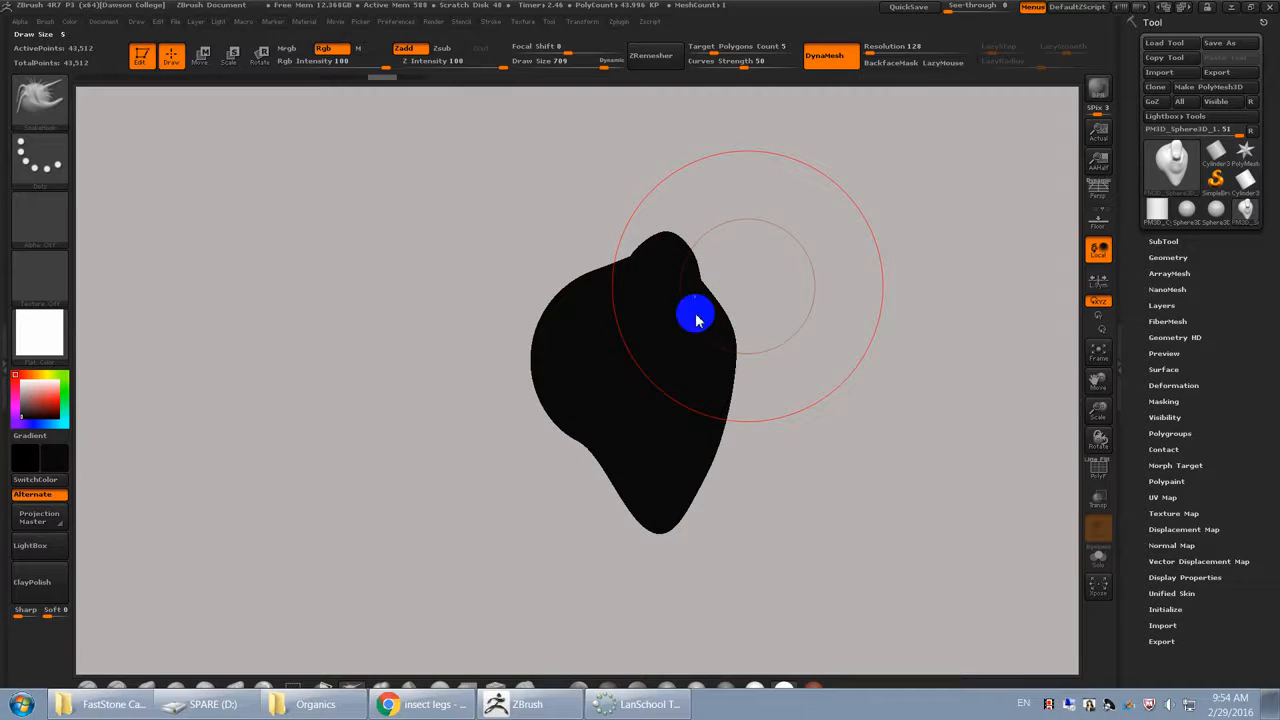
left_click_drag(698, 326, 705, 323)
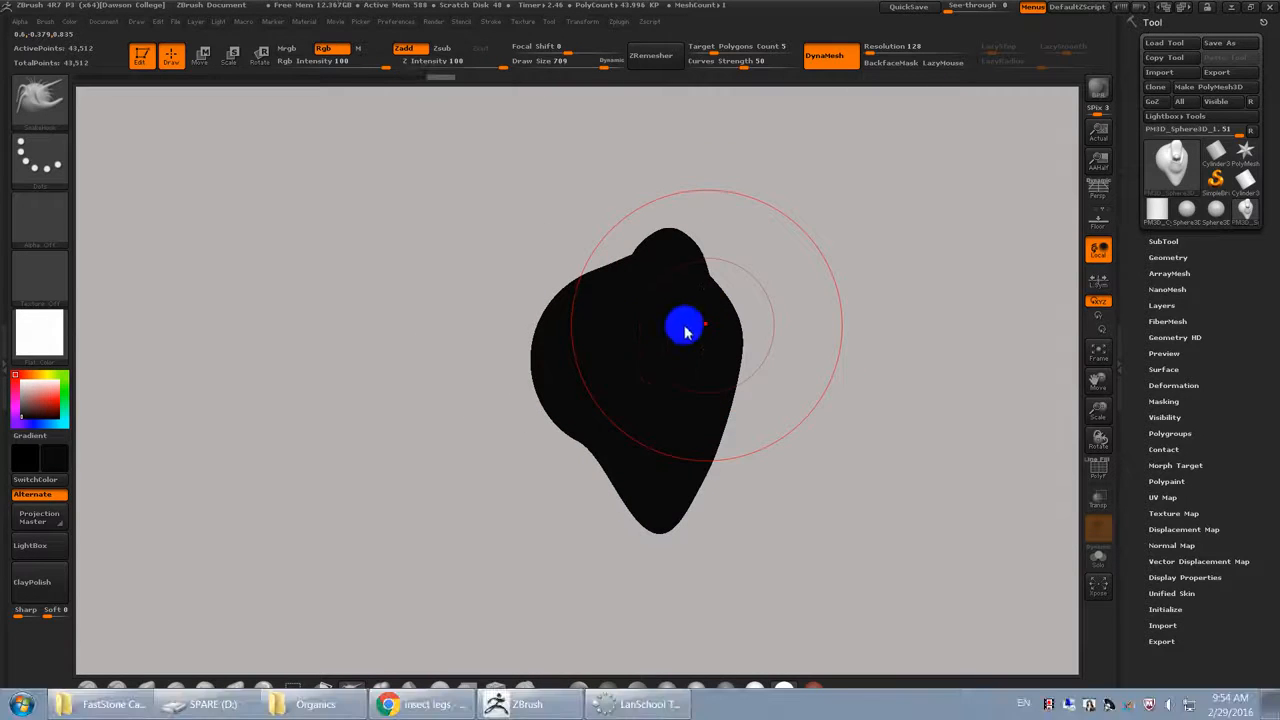
left_click_drag(673, 313, 757, 286)
mouse_move(639, 284)
left_mouse_down()
mouse_move(634, 273)
mouse_move(623, 283)
mouse_move(569, 403)
mouse_move(515, 440)
left_mouse_up()
left_click_drag(628, 483, 674, 506)
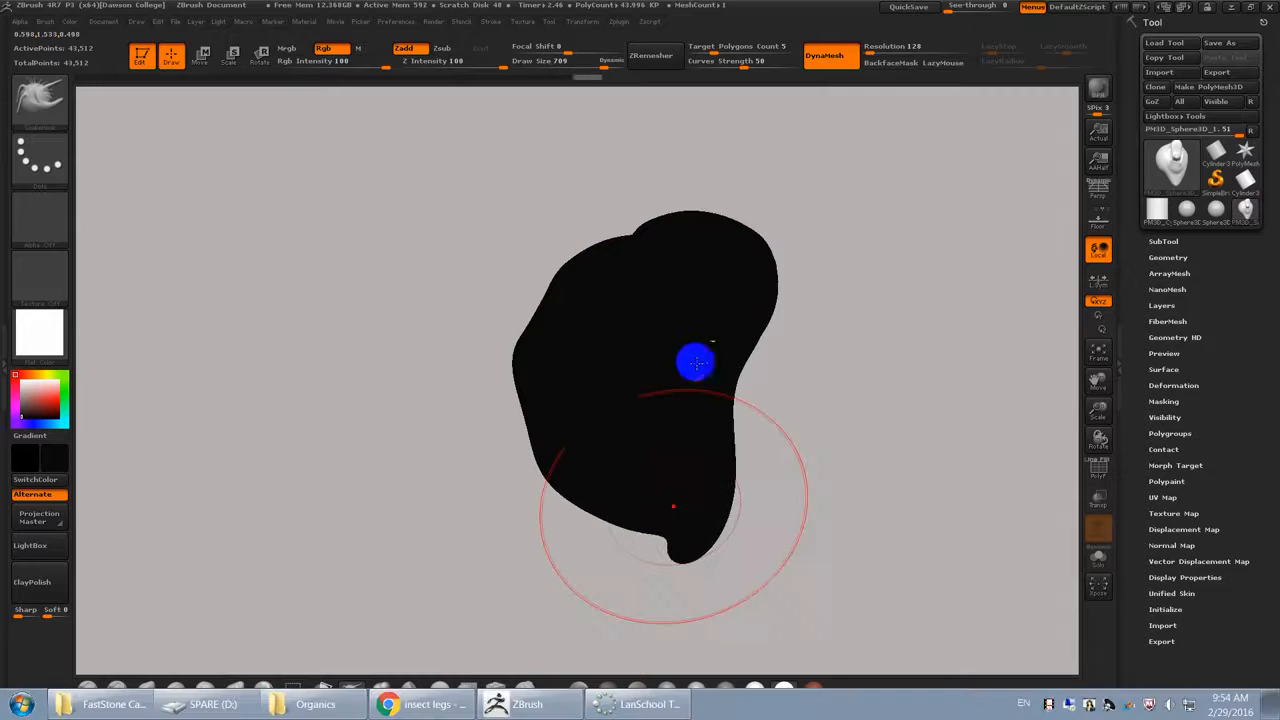
Step: Thicken the upper side horns of the silhouette with SnakeHook and remesh the stretched model with DynaMesh
mouse_move(699, 392)
left_mouse_down()
mouse_move(778, 388)
mouse_move(746, 349)
mouse_move(820, 331)
left_mouse_up()
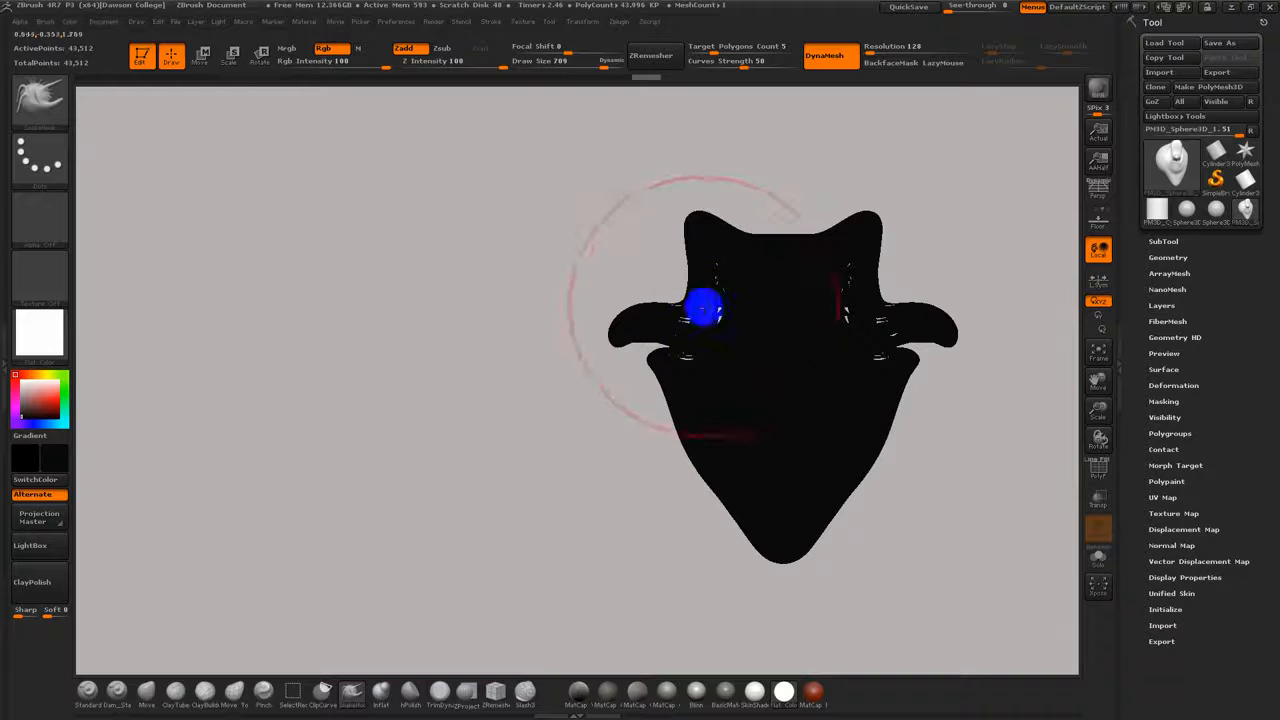
mouse_move(703, 307)
left_mouse_down()
mouse_move(674, 277)
mouse_move(649, 278)
mouse_move(672, 284)
left_mouse_up()
left_click_drag(533, 266, 495, 386, "ctrl")
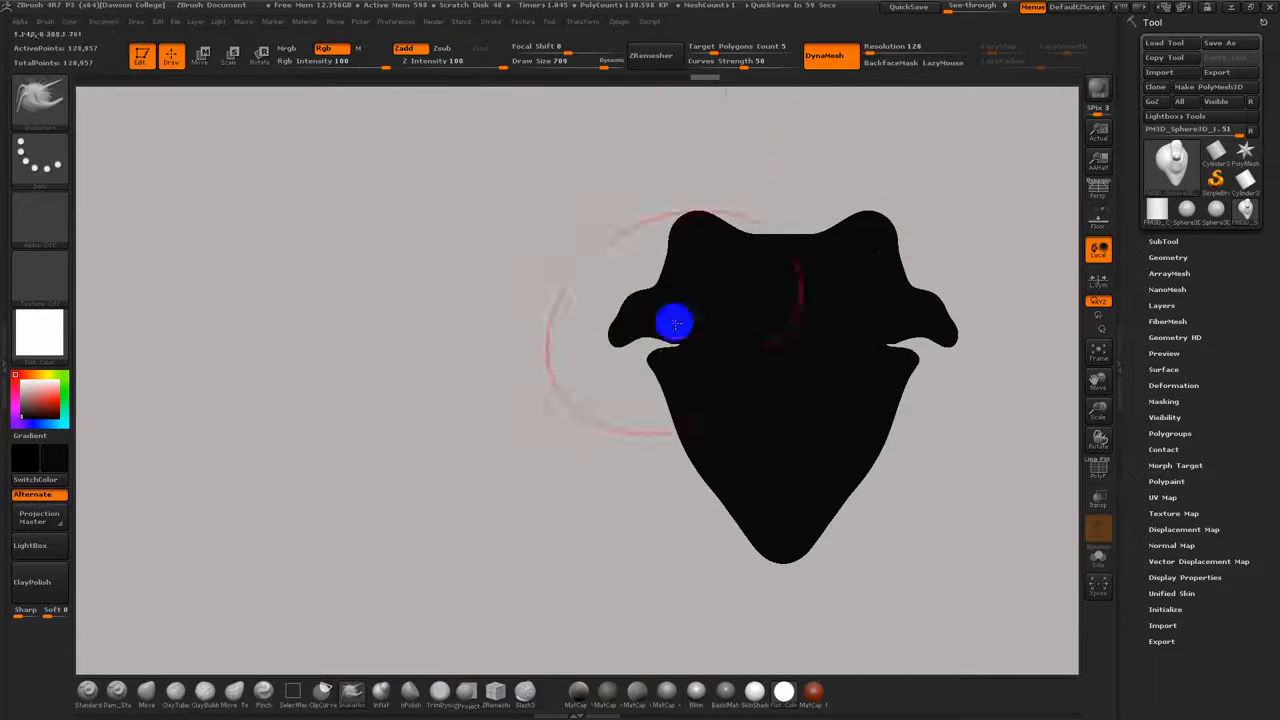
left_click_drag(538, 460, 706, 419)
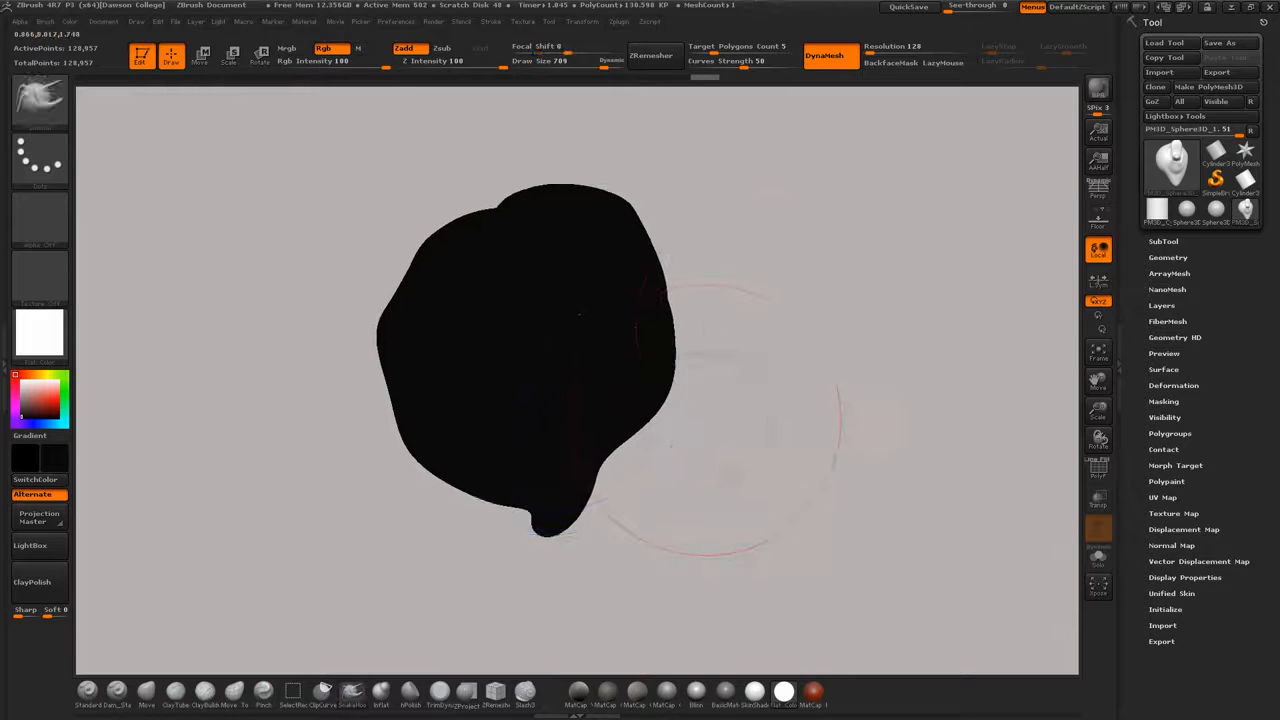
key("super")
key("super")
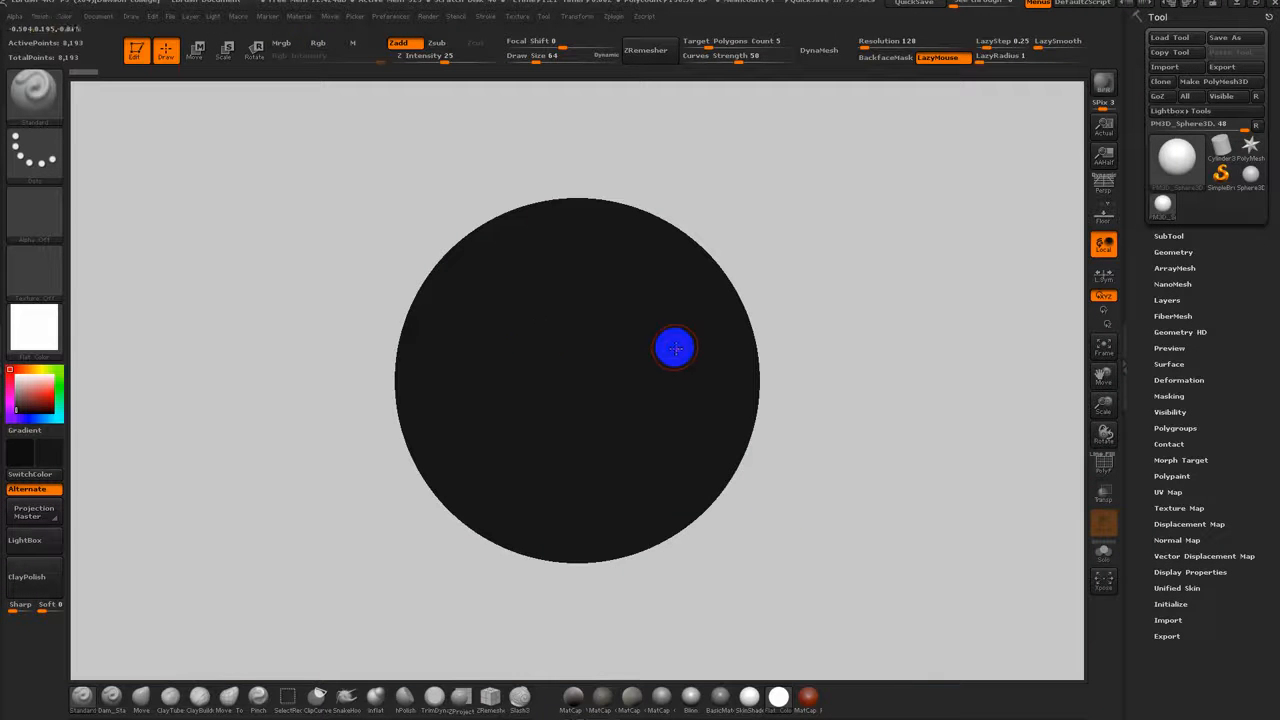
Step: Set the draw size to 370 and choose the Move brush for shaping the new black sphere
left_click_drag(712, 387, 757, 394)
key("s")
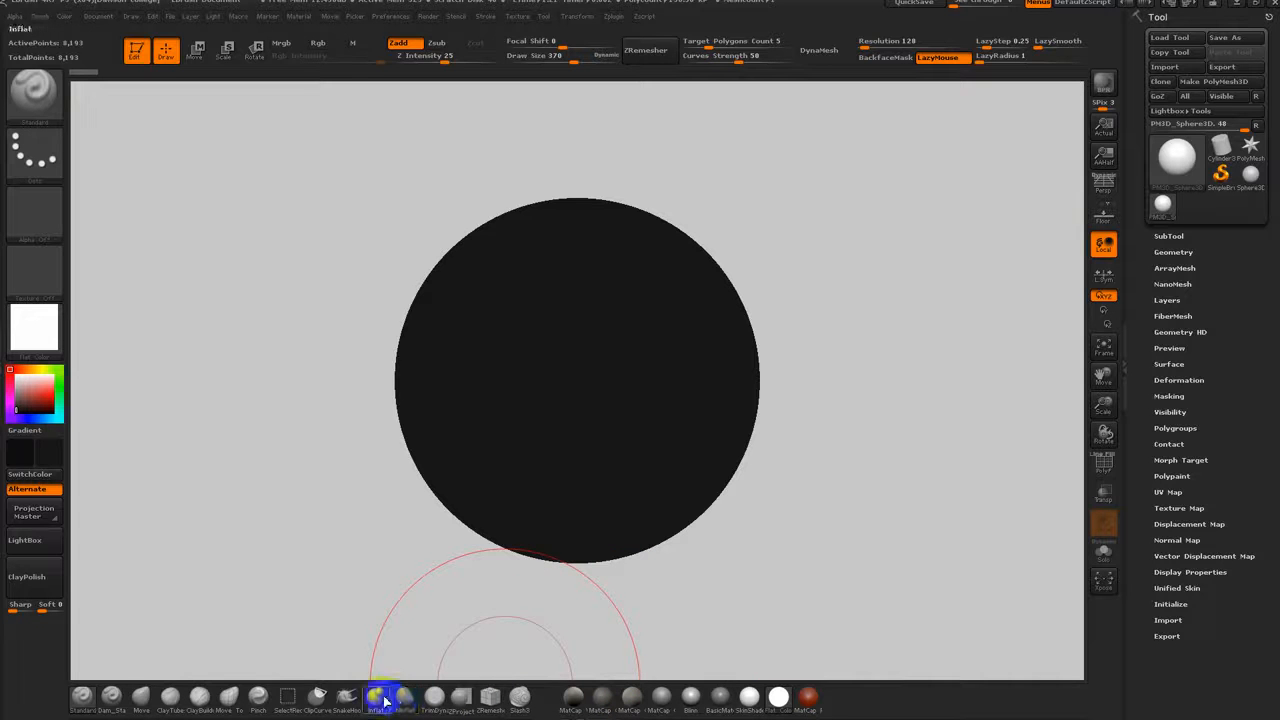
left_click(141, 695)
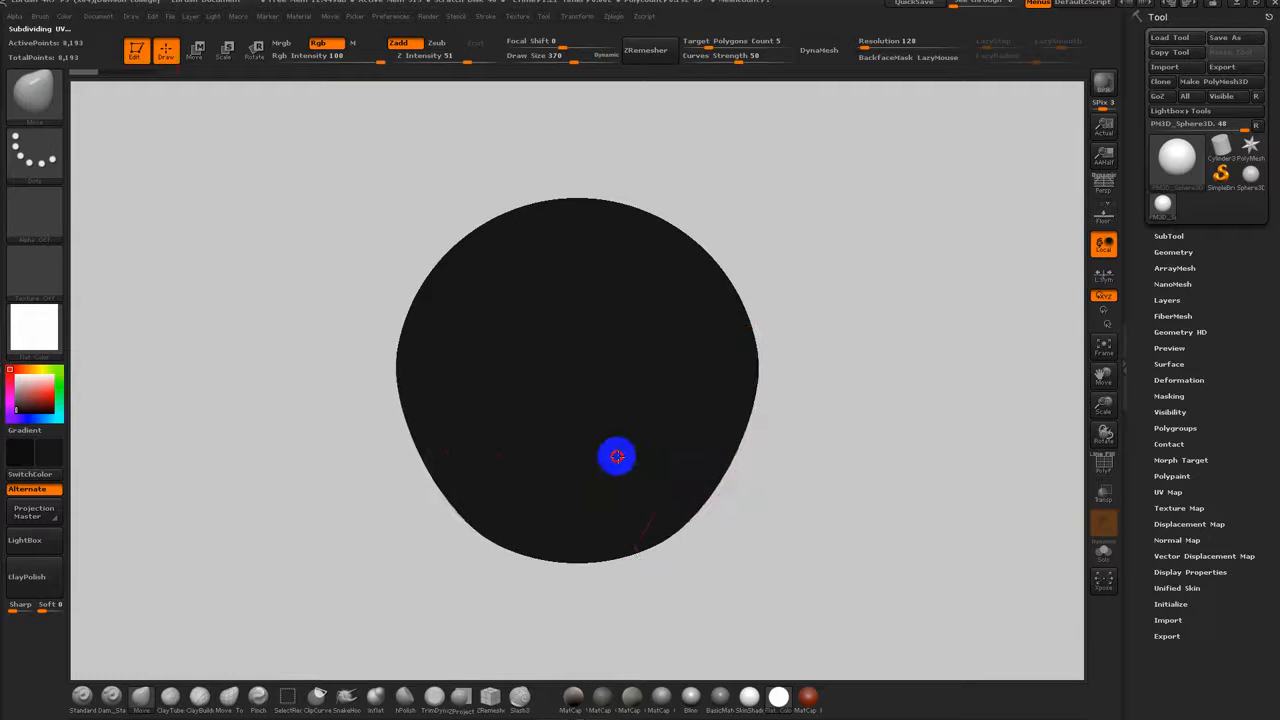
Step: Pull the black sphere's lower half inward and its crown upward with the Move brush to start a tapered head silhouette
left_click_drag(679, 488, 605, 523)
mouse_move(750, 498)
left_mouse_down("alt")
mouse_move(740, 424)
mouse_move(681, 400)
mouse_move(616, 565)
mouse_move(620, 454)
mouse_move(690, 405)
mouse_move(605, 577)
left_mouse_up("alt")
mouse_move(700, 457)
left_mouse_down()
mouse_move(677, 463)
mouse_move(685, 438)
left_mouse_up()
mouse_move(677, 323)
left_mouse_down()
mouse_move(737, 194)
mouse_move(734, 171)
mouse_move(641, 145)
mouse_move(655, 157)
left_mouse_up()
left_click_drag(743, 283, 706, 365, "shift")
mouse_move(697, 207)
left_mouse_down()
mouse_move(755, 152)
mouse_move(838, 118)
left_mouse_up()
mouse_move(766, 298)
left_mouse_down()
mouse_move(820, 268)
mouse_move(782, 284)
left_mouse_up()
left_click_drag(817, 172, 884, 143)
Step: Enlarge the Move brush to draw size 606 and narrow the head into a slim skull shape tapering to the chin
mouse_move(692, 494)
left_mouse_down()
mouse_move(660, 534)
mouse_move(654, 594)
left_mouse_up()
left_click_drag(639, 392, 598, 395)
mouse_move(630, 490)
left_mouse_down()
mouse_move(586, 534)
mouse_move(595, 527)
left_mouse_up()
left_click_drag(618, 273, 587, 276)
left_click_drag(742, 456, 762, 461)
mouse_move(785, 450)
left_mouse_down()
mouse_move(866, 440)
mouse_move(830, 430)
left_mouse_up()
left_click_drag(604, 390, 611, 413)
left_click_drag(584, 460, 598, 474)
left_click_drag(721, 475, 709, 383, "alt")
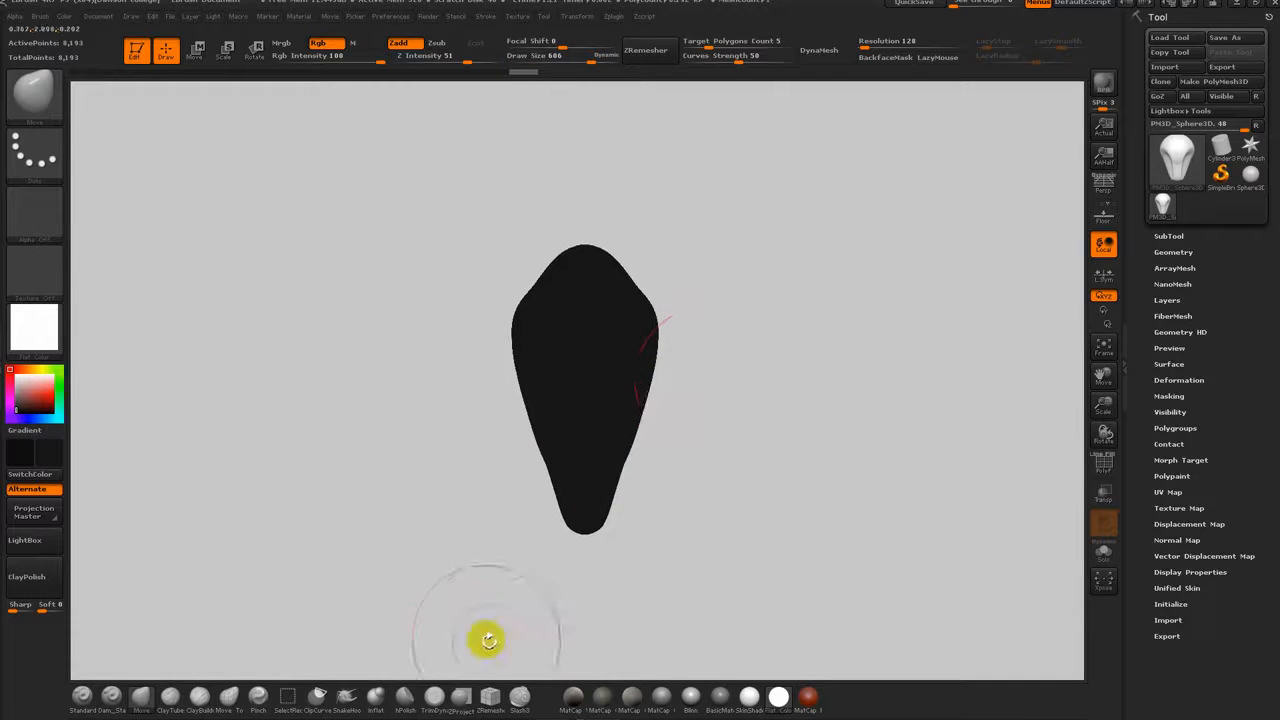
Step: Use SnakeHook at draw size 426 to pull out side horns, crown points and cheek bulges, and slim the snout
left_click(353, 694)
mouse_move(640, 217)
left_mouse_down()
mouse_move(620, 234)
mouse_move(638, 252)
mouse_move(663, 211)
mouse_move(690, 218)
left_mouse_up()
left_click_drag(594, 243, 651, 194)
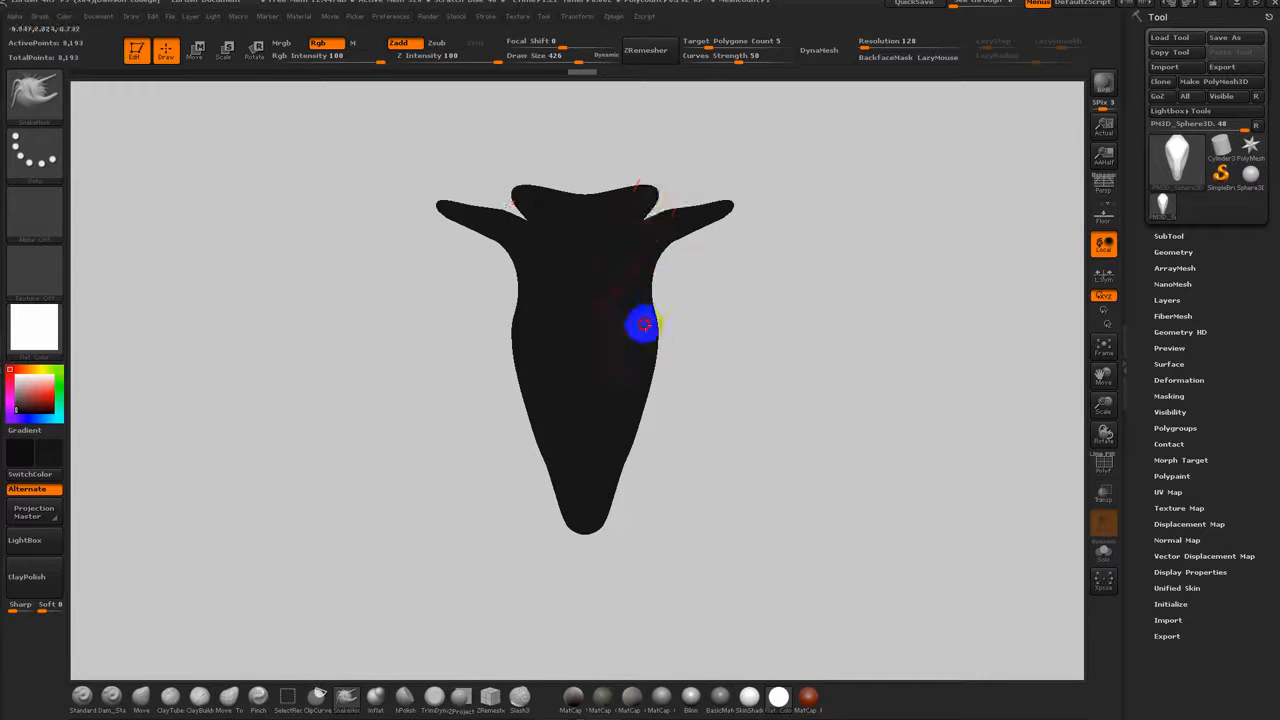
left_click_drag(646, 320, 672, 297)
mouse_move(654, 357)
left_mouse_down()
mouse_move(614, 369)
mouse_move(619, 423)
left_mouse_up()
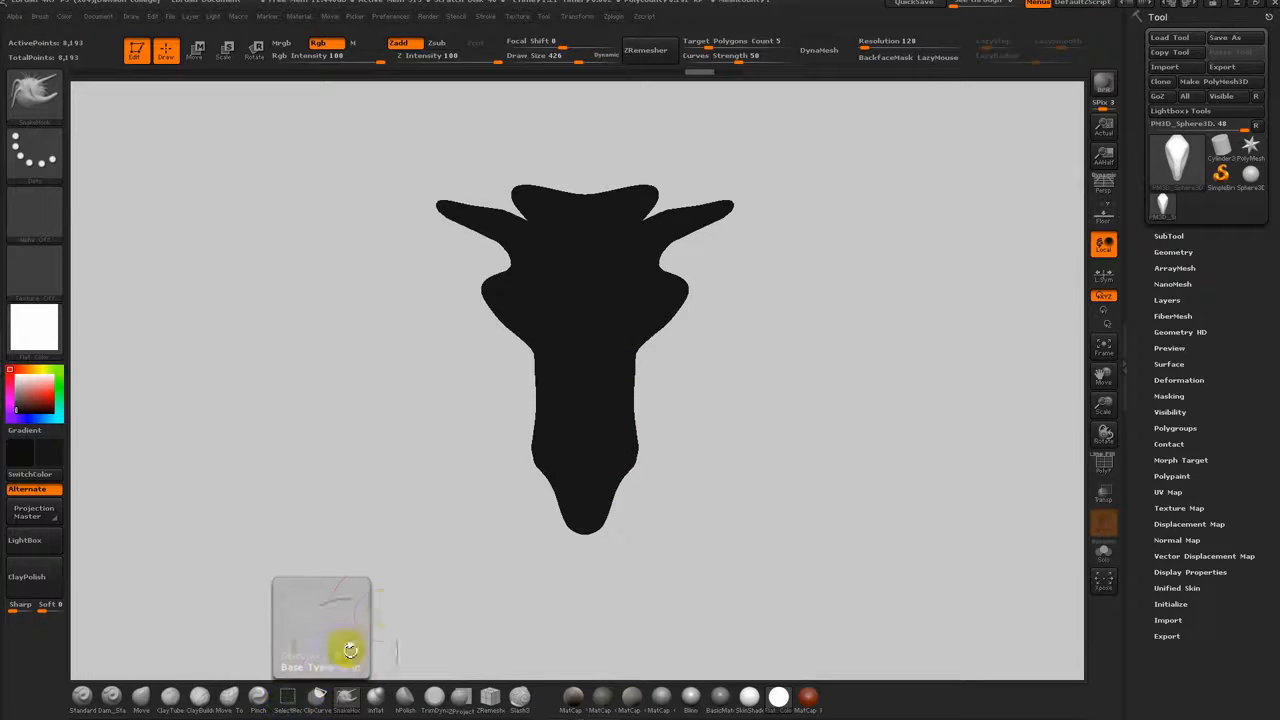
Step: Choose the ClipCurve brush and trim the horns, cheeks and snout sides with curved cuts in front view
key("9")
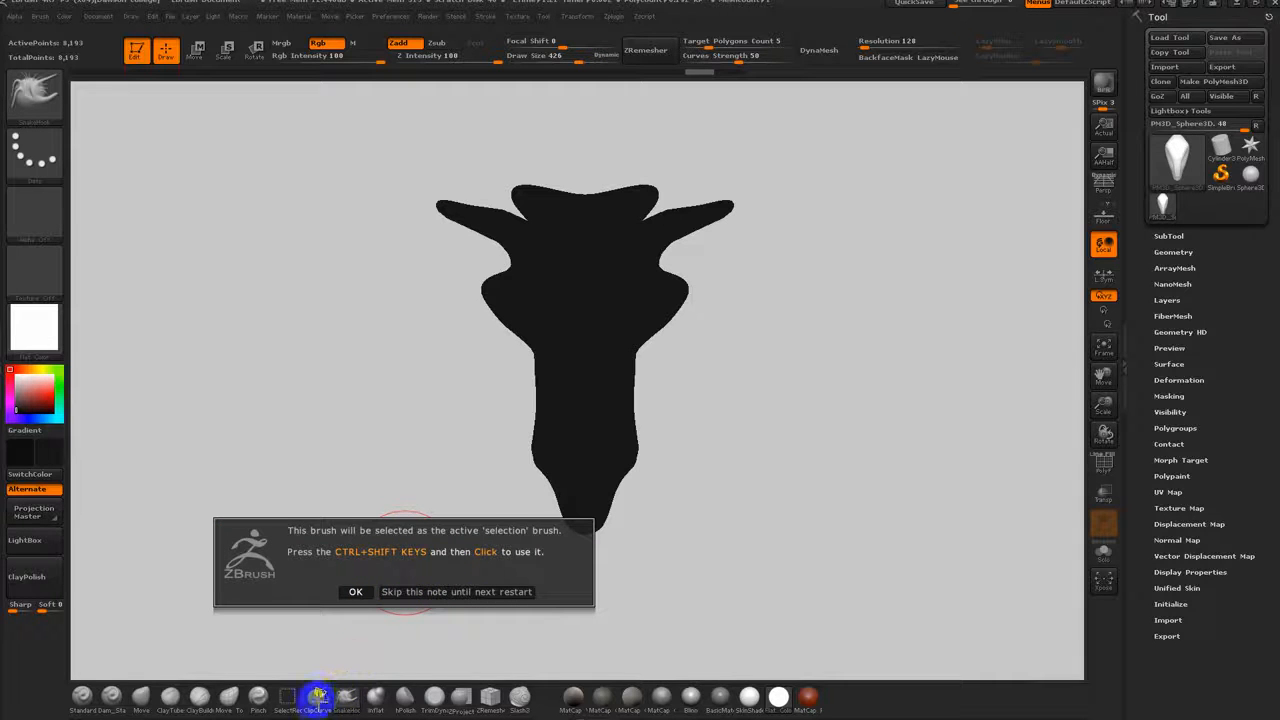
left_click(398, 594)
mouse_move(783, 209)
left_mouse_down("ctrl")
mouse_move(722, 259)
mouse_move(730, 252)
left_mouse_up("ctrl")
left_click_drag(823, 155, 758, 218, "ctrl+shift")
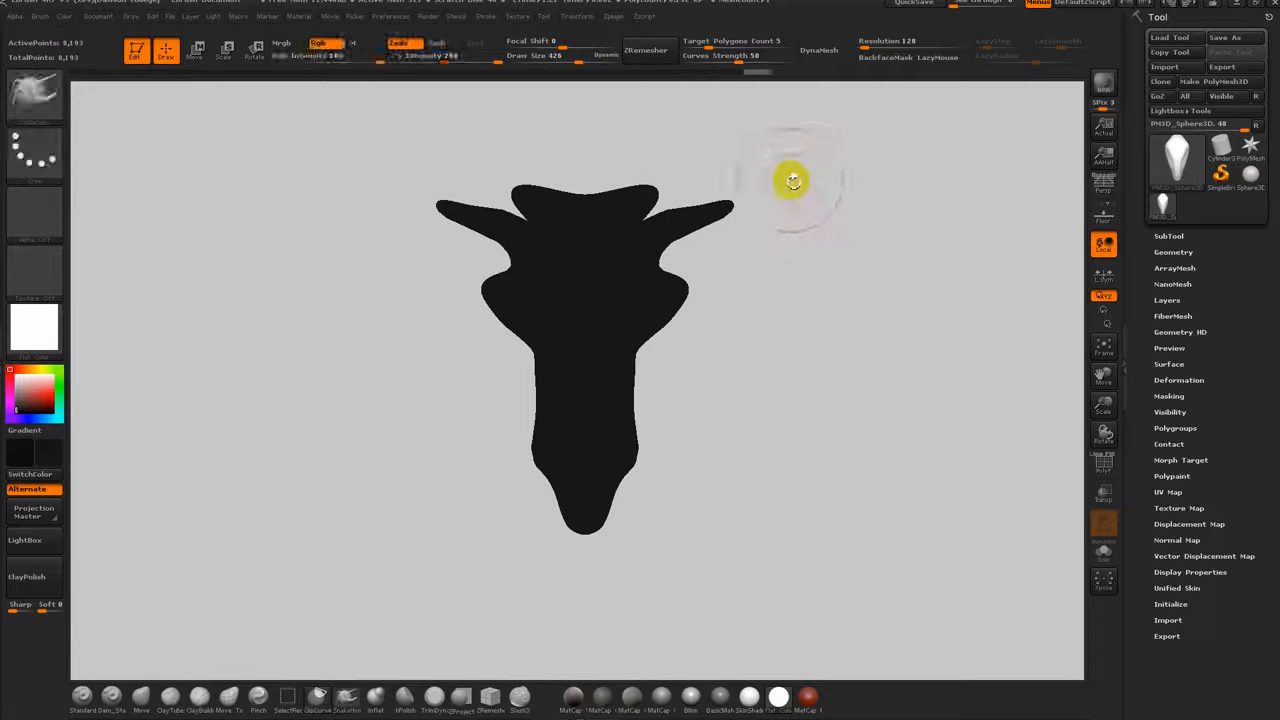
left_click_drag(735, 280, 731, 301, "ctrl+shift")
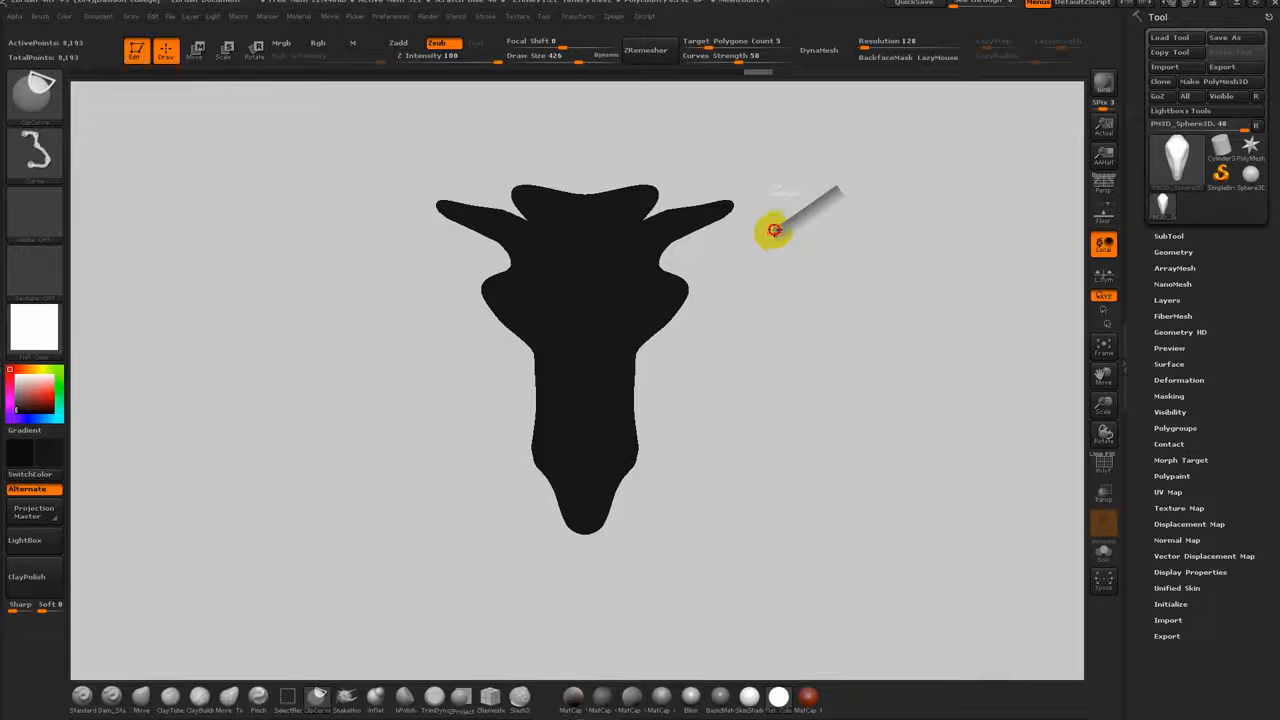
mouse_move(703, 220)
left_mouse_down("ctrl+shift")
mouse_move(654, 283)
mouse_move(632, 465)
left_mouse_up("ctrl+shift")
left_click_drag(815, 207, 697, 265, "ctrl+shift")
mouse_move(613, 358)
left_mouse_down("ctrl+shift")
mouse_move(611, 426)
mouse_move(698, 545)
left_mouse_up("ctrl+shift")
Step: Clip a concave curve between the upper peak and the front bulge in side view, undoing the first cut
left_click_drag(749, 379, 720, 381)
mouse_move(701, 143)
left_mouse_down("ctrl+shift")
mouse_move(684, 138)
mouse_move(658, 210)
left_mouse_up("ctrl+shift")
key("ctrl+z")
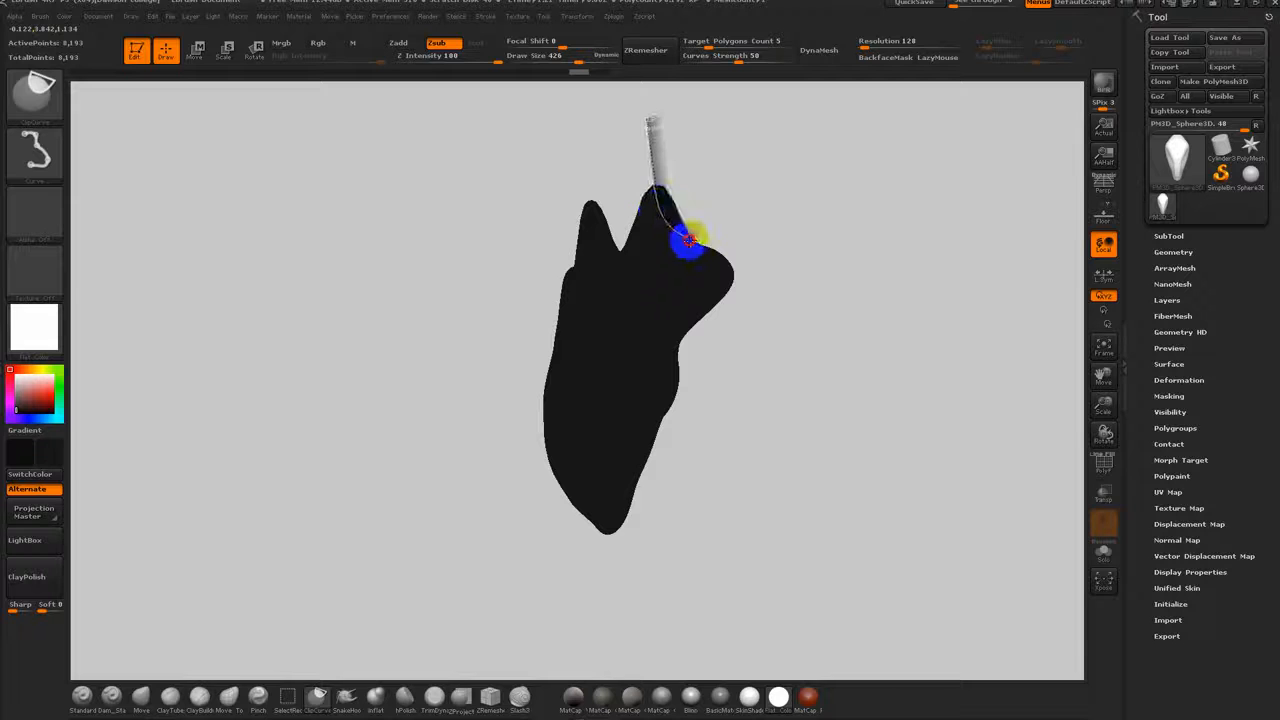
left_click_drag(784, 234, 768, 204, "ctrl+shift")
mouse_move(591, 143)
left_mouse_down("ctrl+shift")
mouse_move(583, 207)
mouse_move(689, 161)
left_mouse_up("ctrl+shift")
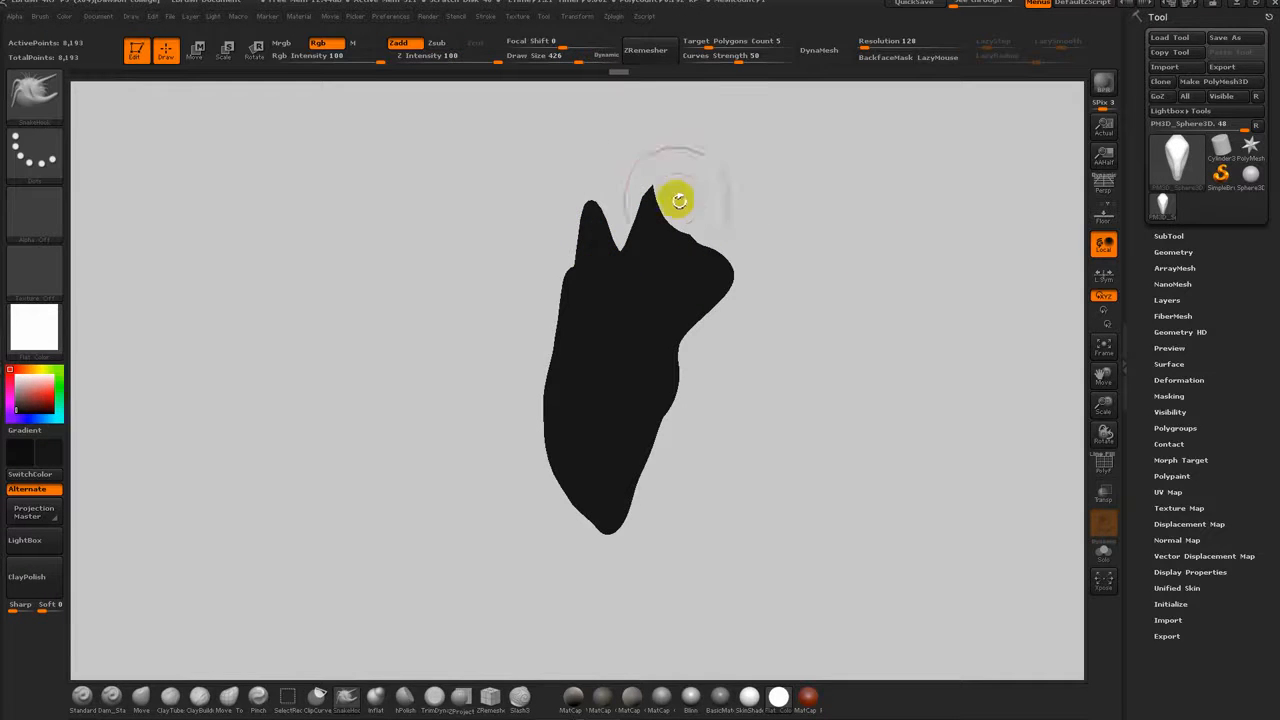
mouse_move(590, 158)
left_mouse_down("ctrl+shift")
mouse_move(597, 226)
mouse_move(648, 128)
left_mouse_up("ctrl+shift")
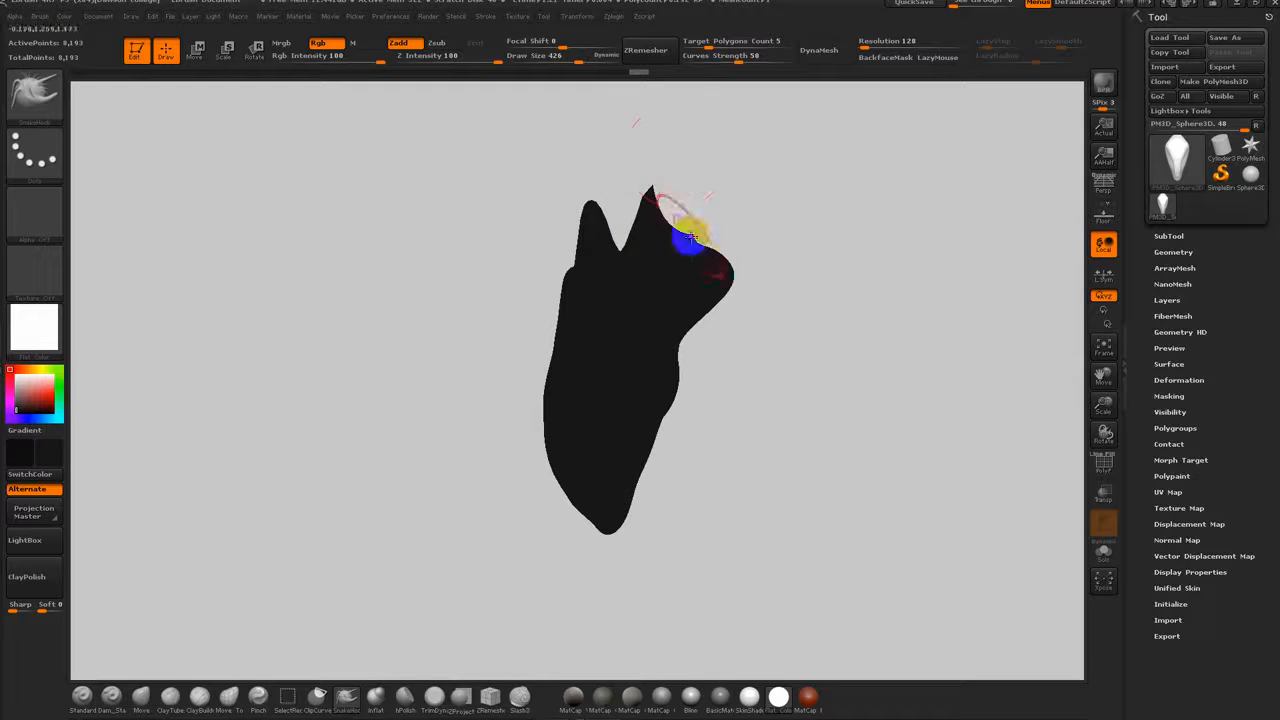
Step: Switch to the Move brush at draw size 819 and reshape the cheeks and narrow snout in front view
left_click_drag(728, 228, 804, 250, "shift")
key("s")
left_click_drag(731, 333, 751, 337)
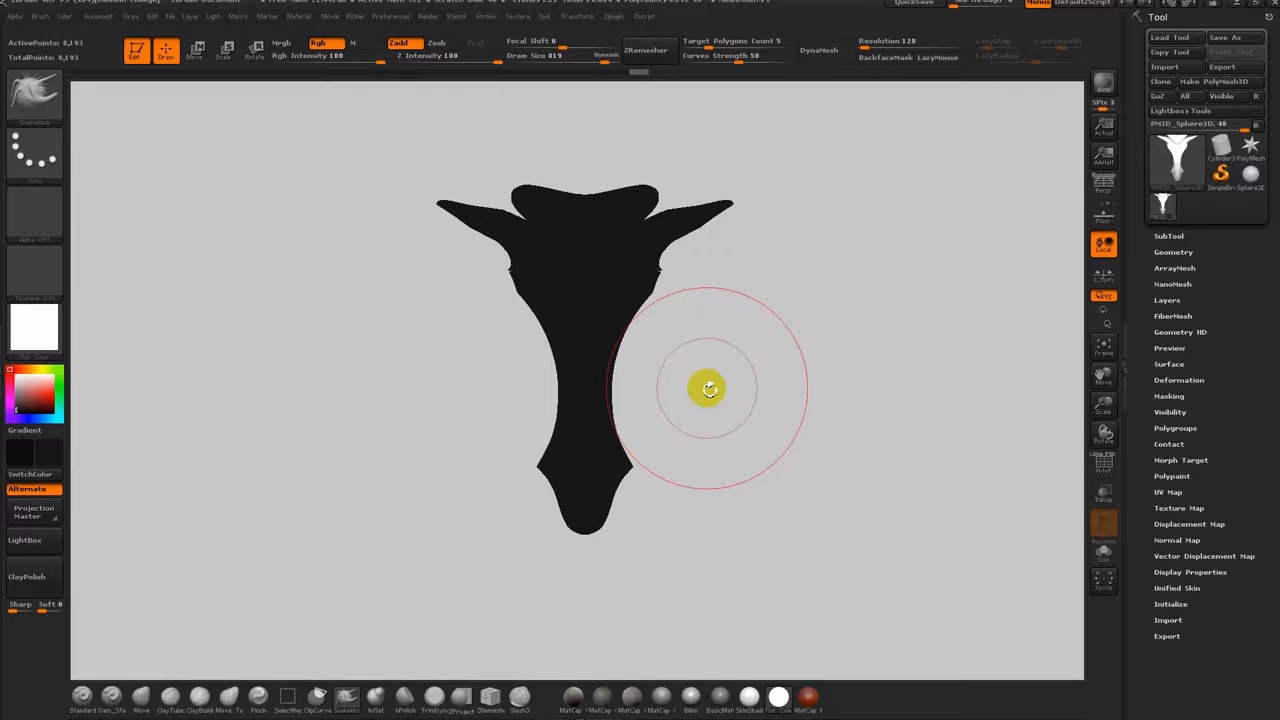
key("b")
key("m")
key("v")
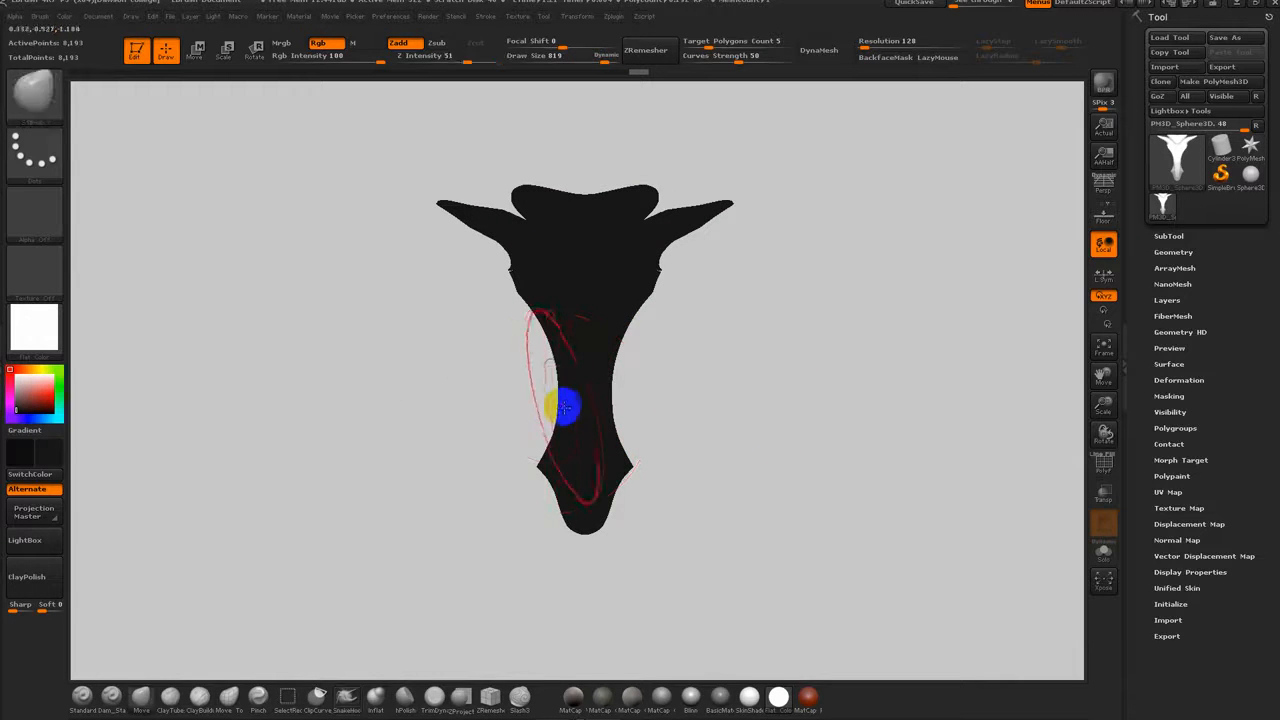
left_click_drag(640, 300, 683, 320)
left_click_drag(615, 415, 632, 406)
Step: Adjust the silhouette's upper sides, horns and cheek contours with the Move brush
left_click_drag(656, 306, 652, 228)
mouse_move(630, 181)
left_mouse_down()
mouse_move(629, 194)
mouse_move(614, 177)
mouse_move(689, 159)
mouse_move(694, 180)
mouse_move(709, 149)
mouse_move(622, 412)
mouse_move(646, 489)
mouse_move(586, 520)
mouse_move(611, 403)
mouse_move(639, 484)
left_mouse_up()
mouse_move(655, 275)
left_mouse_down()
mouse_move(671, 249)
mouse_move(690, 260)
left_mouse_up()
mouse_move(735, 330)
left_mouse_down()
mouse_move(703, 363)
mouse_move(800, 340)
mouse_move(765, 390)
left_mouse_up()
mouse_move(833, 392)
left_mouse_down()
mouse_move(791, 360)
mouse_move(771, 406)
left_mouse_up()
Step: Raise the draw size to 1000 and reshape the snout, cheeks and upper peaks in front and side views
key("s")
mouse_move(757, 297)
left_mouse_down()
mouse_move(737, 294)
mouse_move(774, 323)
mouse_move(741, 303)
mouse_move(786, 303)
mouse_move(818, 283)
left_mouse_up()
key("s")
left_click_drag(724, 440, 768, 448)
left_click_drag(702, 505, 728, 520)
left_click_drag(654, 423, 632, 385)
mouse_move(686, 180)
left_mouse_down()
mouse_move(822, 275)
mouse_move(831, 376)
mouse_move(769, 326)
left_mouse_up()
left_click_drag(701, 280, 723, 294)
left_click_drag(677, 249, 657, 180)
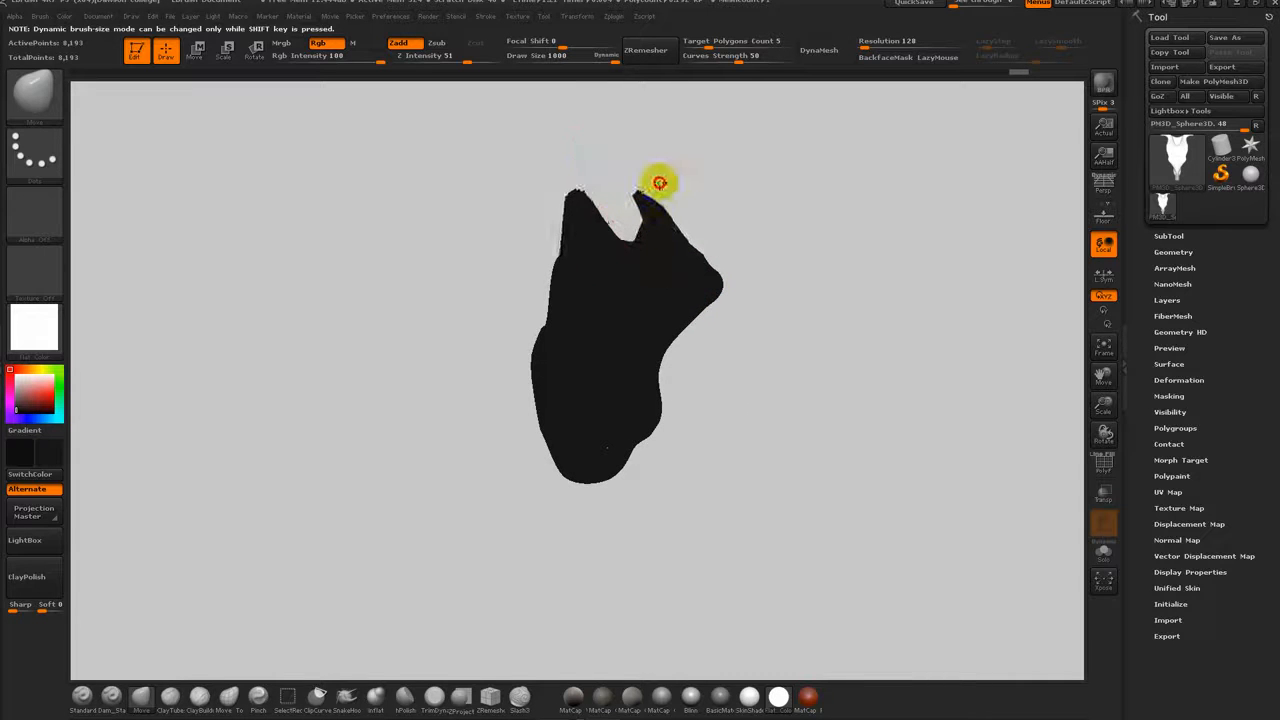
Step: Adjust the rear peak in side view and refine the tapered face outline with the Move brush
left_click_drag(574, 206, 555, 190)
left_click_drag(748, 354, 806, 367)
left_click_drag(660, 307, 610, 344)
left_click_drag(699, 407, 757, 411, "shift")
left_click_drag(634, 389, 652, 383)
Step: Smooth the taper of the lower snout in front view with the Move brush at draw size 1000
key("s")
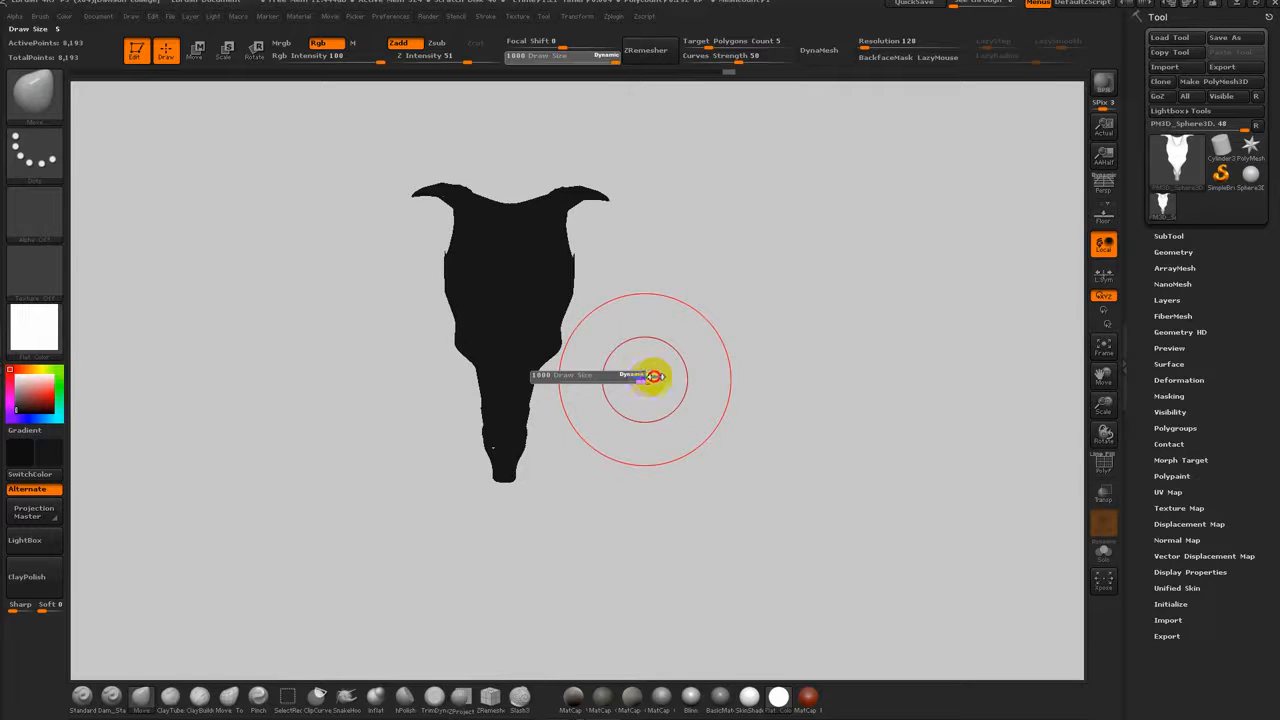
mouse_move(646, 427)
left_mouse_down()
mouse_move(667, 423)
mouse_move(647, 424)
mouse_move(663, 397)
mouse_move(768, 377)
left_mouse_up()
left_click_drag(666, 400, 648, 398)
left_click_drag(677, 338, 669, 326)
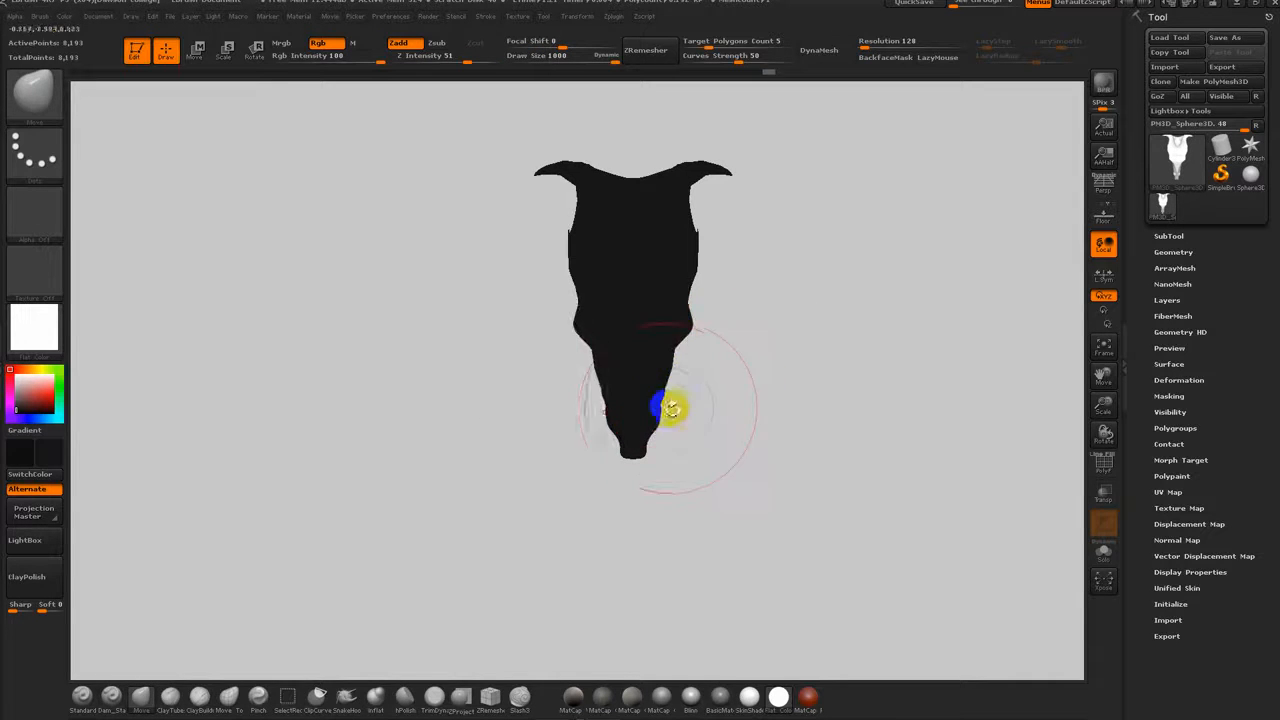
Step: Pull the front bulge forward in side view and move the front peak's tip with the Move brush
mouse_move(760, 386)
left_mouse_down()
mouse_move(666, 403)
mouse_move(686, 313)
mouse_move(734, 309)
mouse_move(763, 226)
mouse_move(757, 303)
mouse_move(793, 349)
left_mouse_up()
left_click_drag(772, 236, 823, 257)
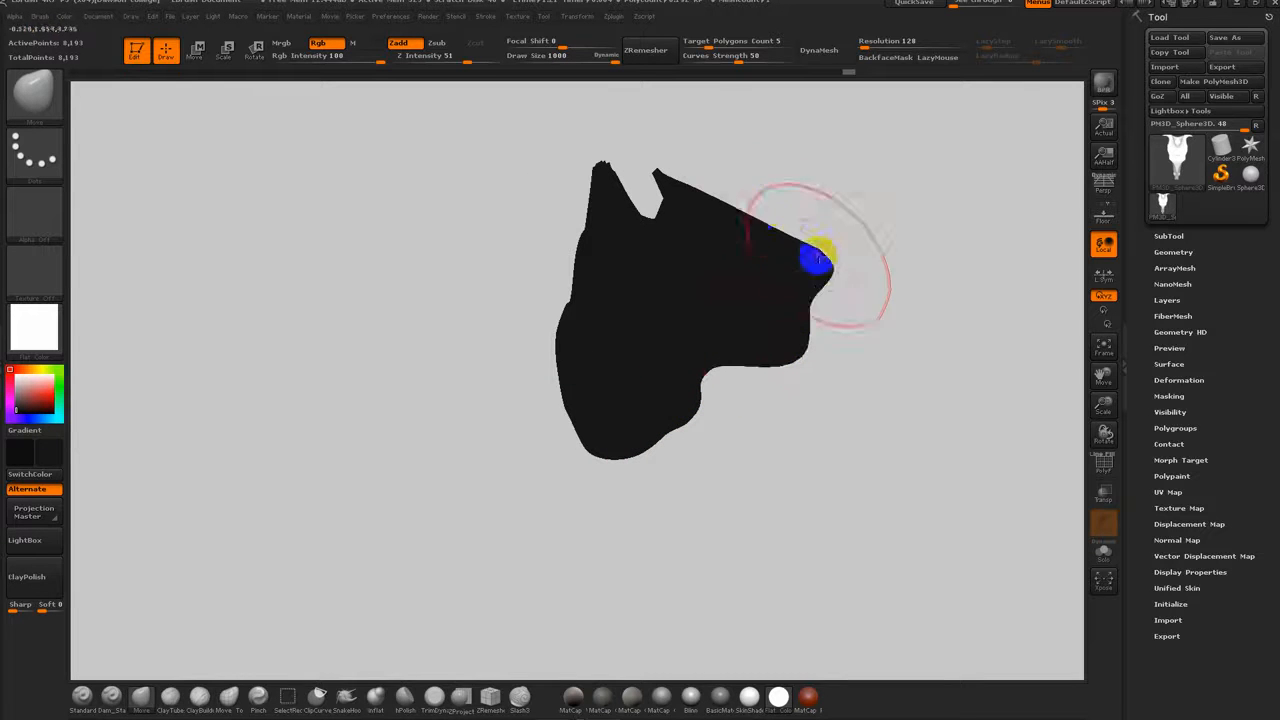
left_click_drag(667, 185, 684, 174)
Step: Turn on DynaMesh for the head silhouette and lower its resolution setting
left_click_drag(932, 181, 899, 284, "ctrl")
left_click(845, 50)
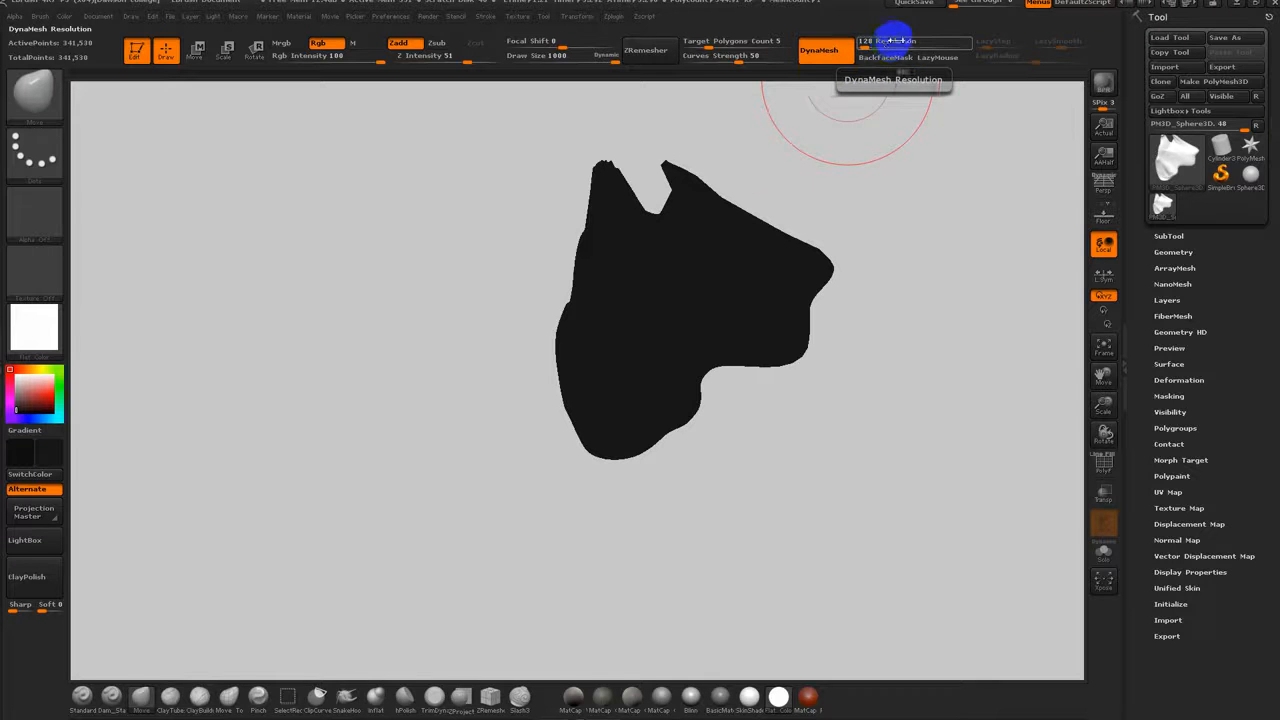
left_click(849, 50)
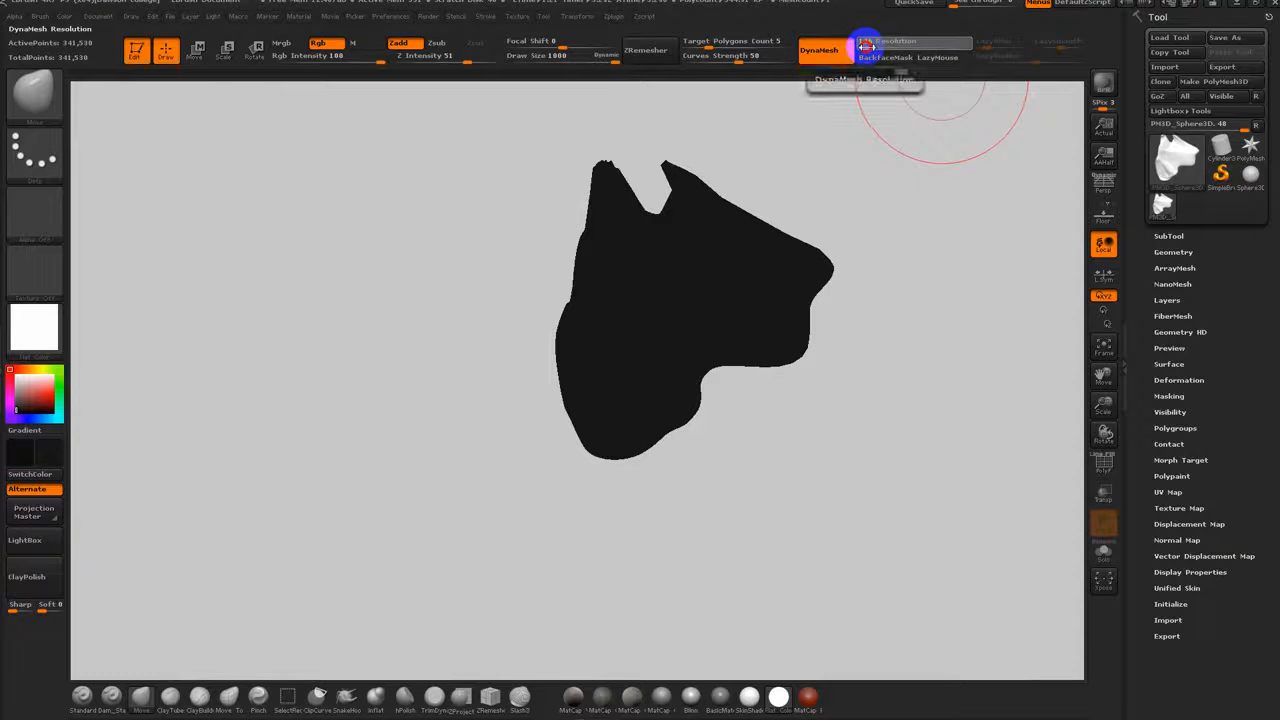
left_click_drag(964, 220, 887, 467, "ctrl")
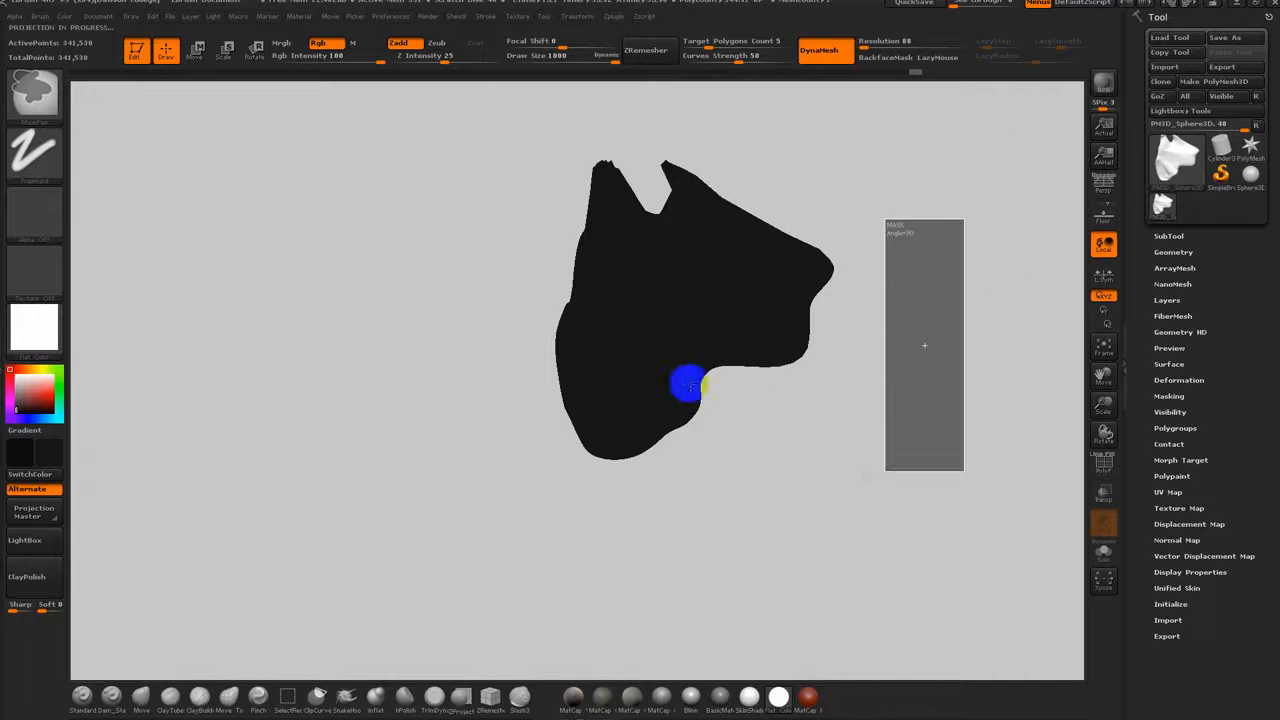
Step: Leave a canvas snapshot of the horned front-view silhouette and move the live model clear of it
left_click_drag(760, 350, 816, 316)
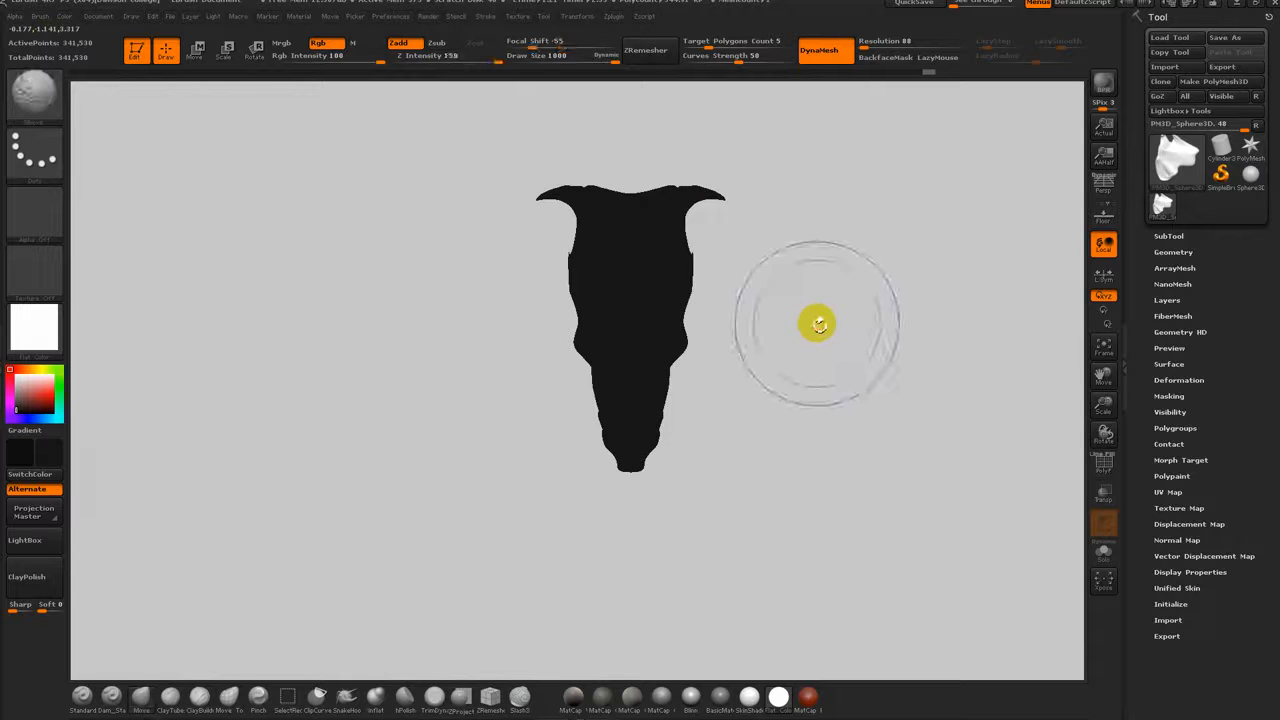
left_click_drag(947, 323, 904, 335)
key("shift+s")
left_click_drag(744, 321, 797, 331, "alt")
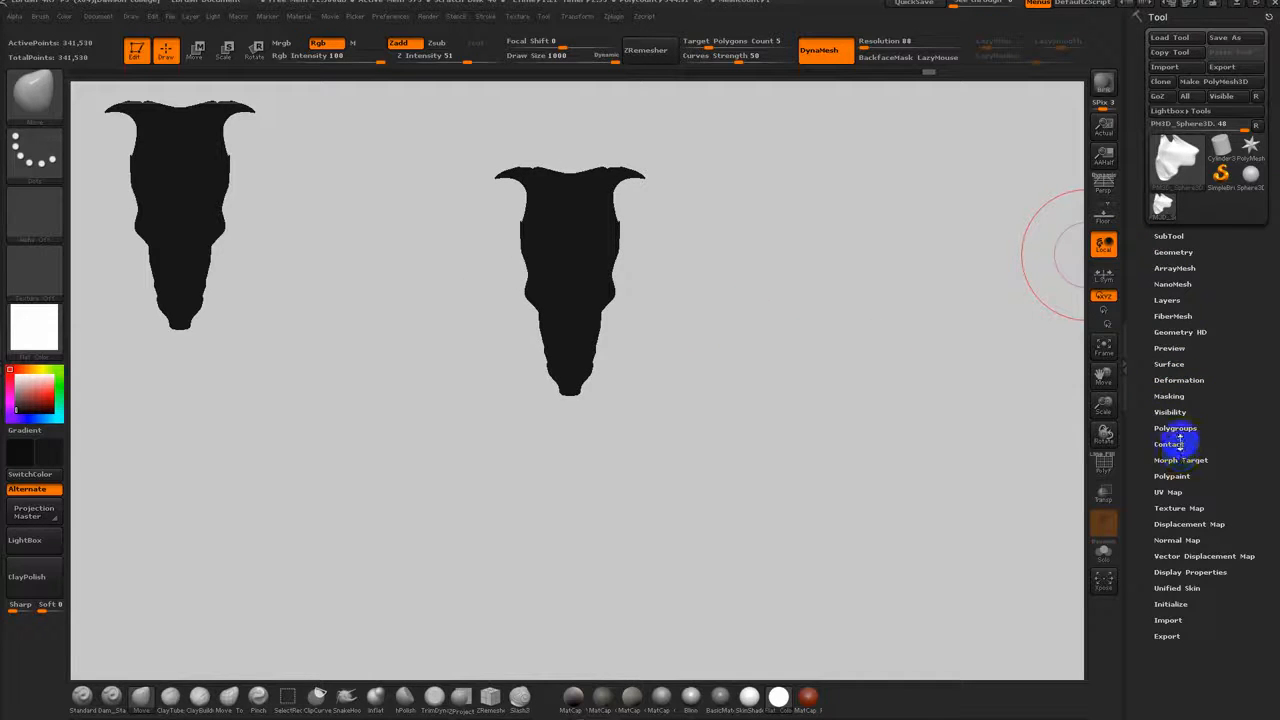
Step: Add a new sculpt layer to the live model for a silhouette variation, keeping the draw size at 1000
left_click(1168, 301)
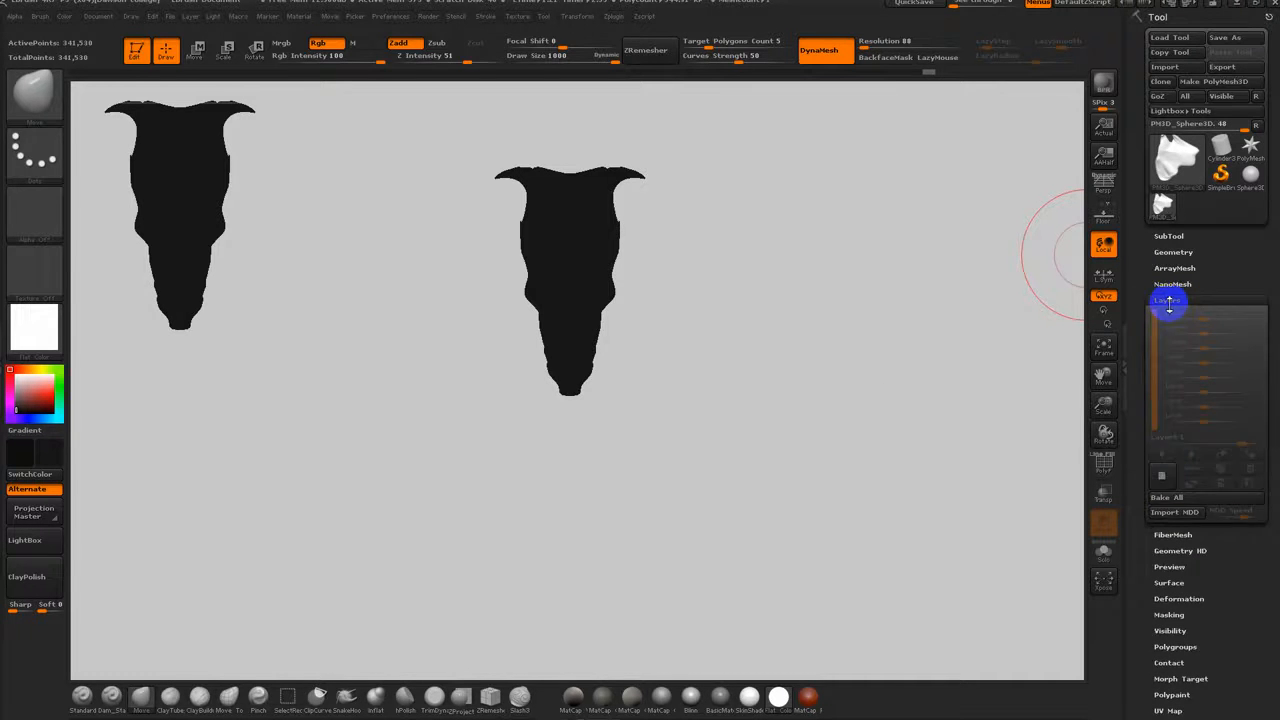
left_click(1172, 302)
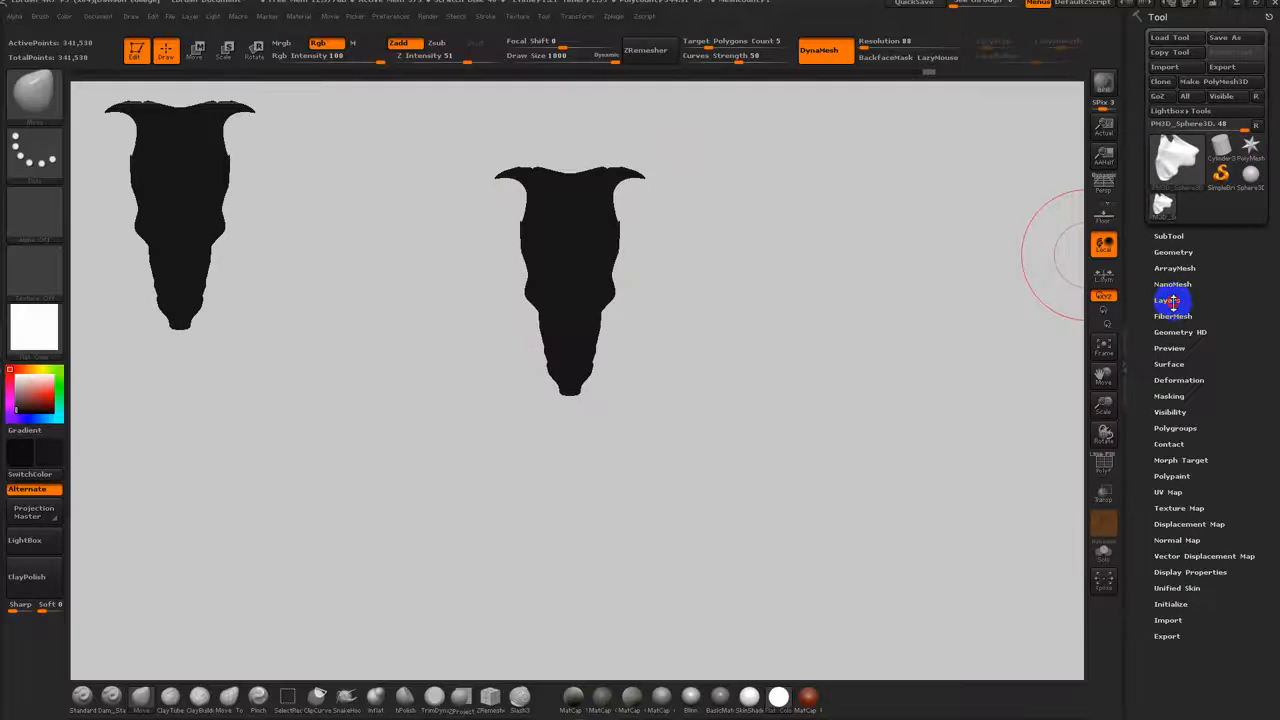
left_click(969, 372)
left_click(1162, 477)
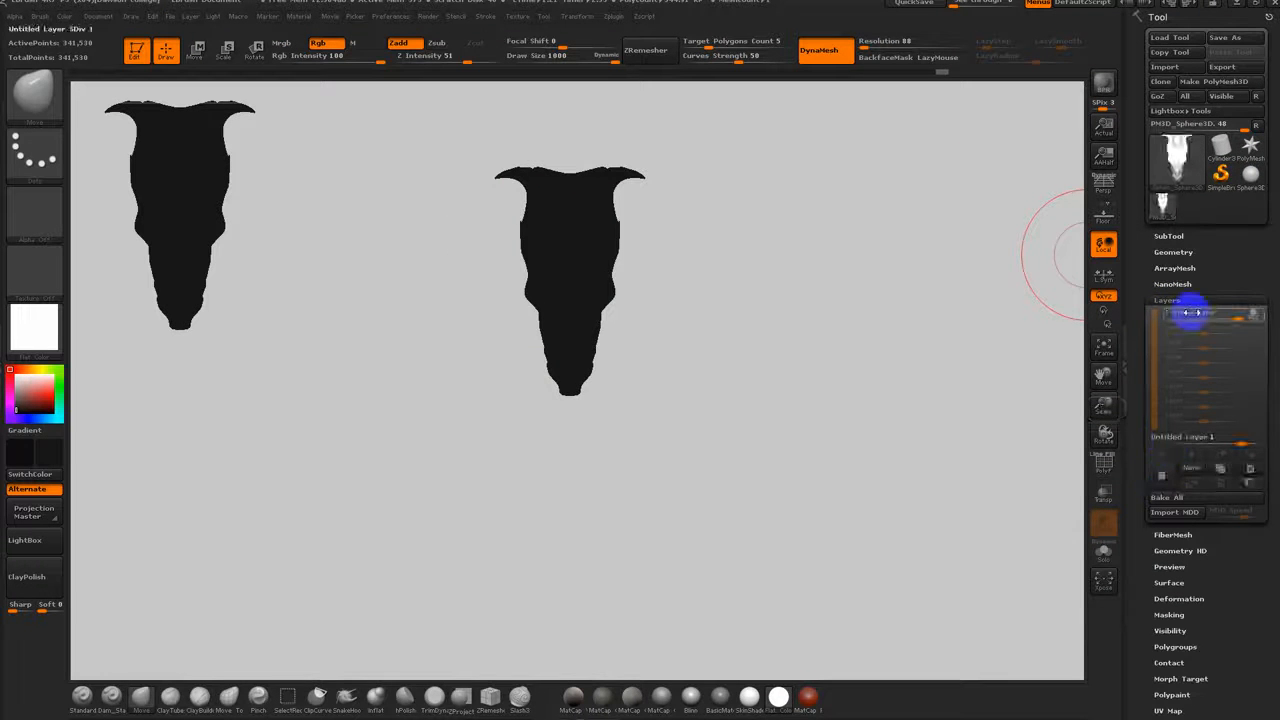
key("s")
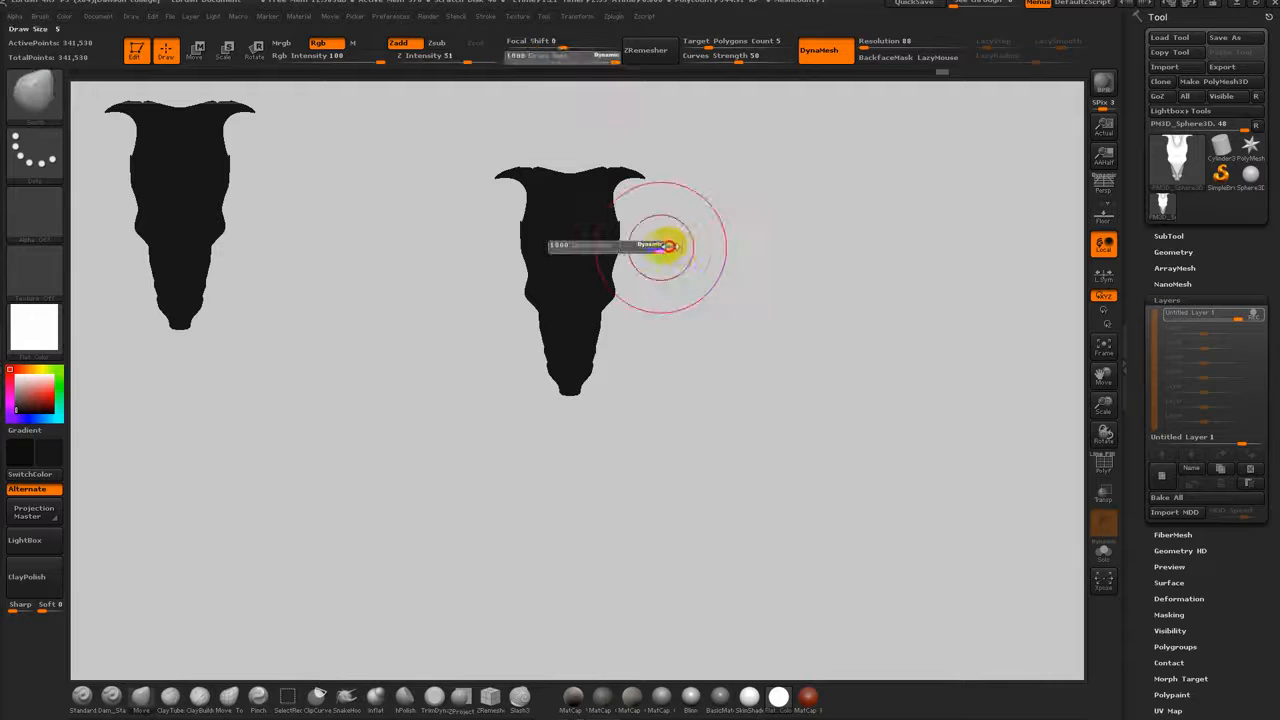
left_click_drag(718, 277, 738, 303, "alt")
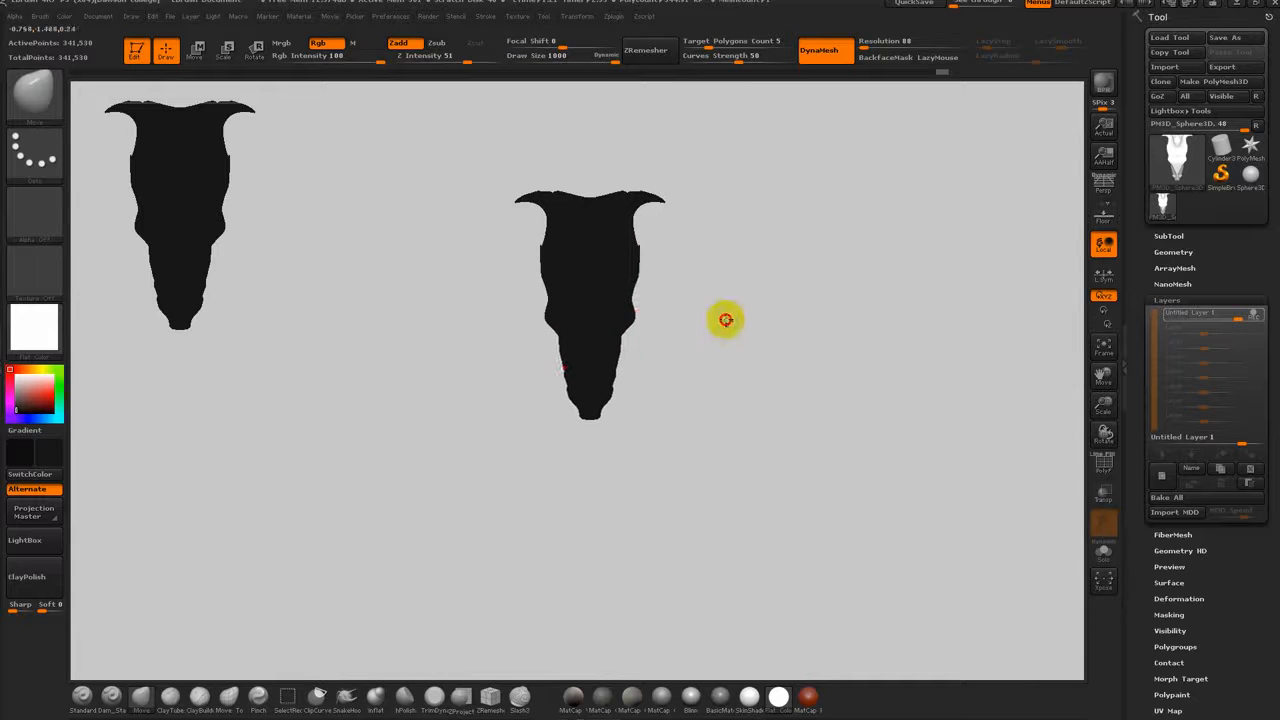
Step: Try the Inflat brush on the side of the head and undo the strokes
left_click(378, 700)
mouse_move(623, 257)
left_mouse_down()
mouse_move(624, 342)
mouse_move(627, 268)
left_mouse_up()
key("ctrl+z")
key("ctrl+z")
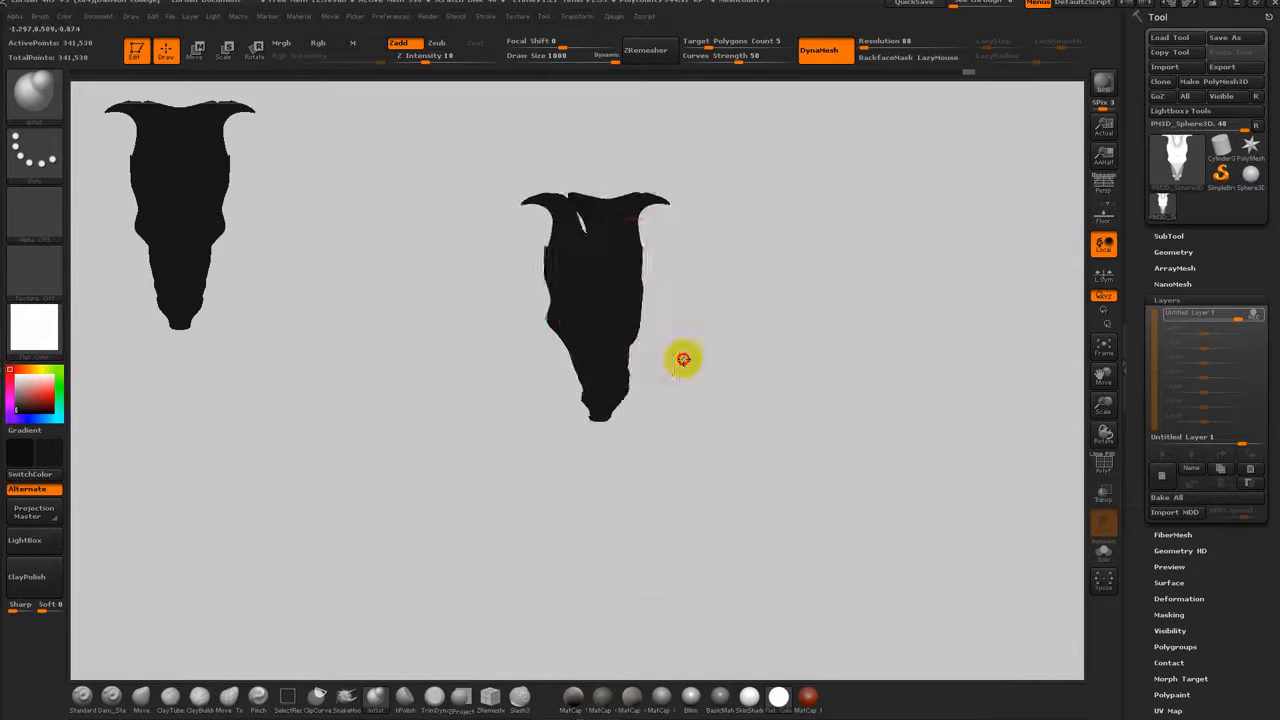
Step: Spread the horns, widen the brow and muzzle, and adjust the peaks with the Move brush, placing this variation beside the first silhouette
left_click(352, 708)
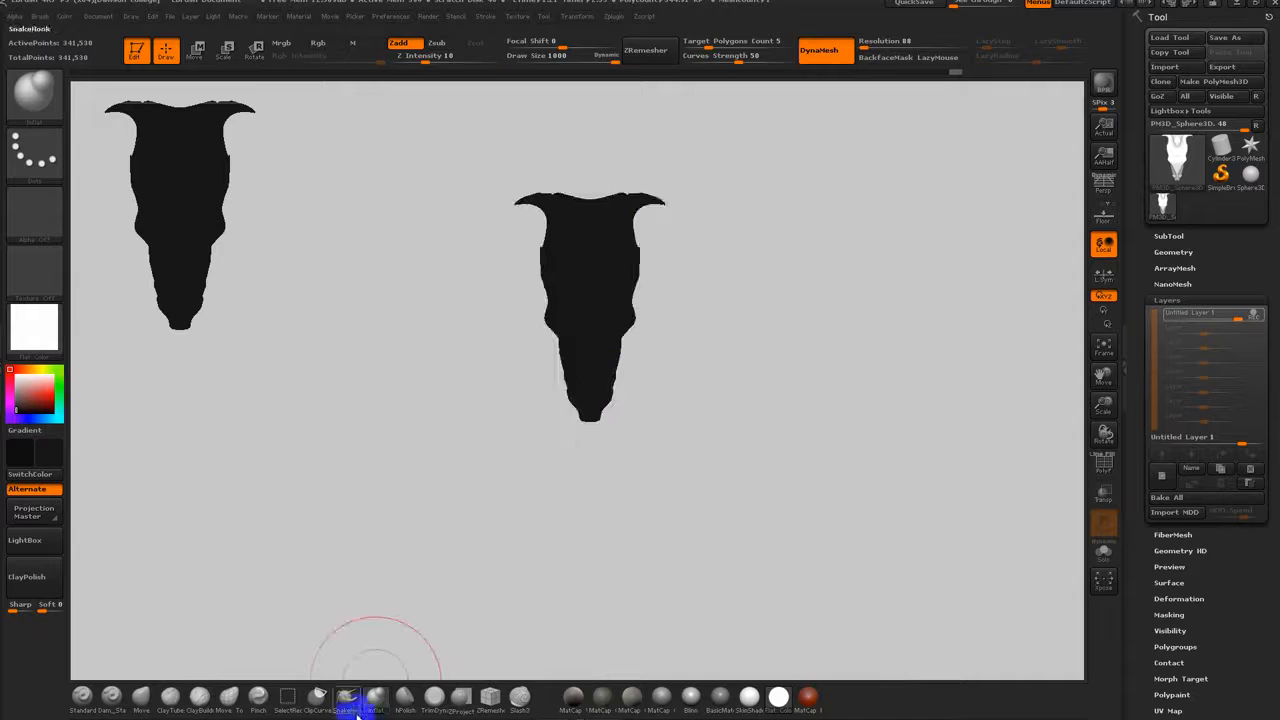
left_click(143, 691)
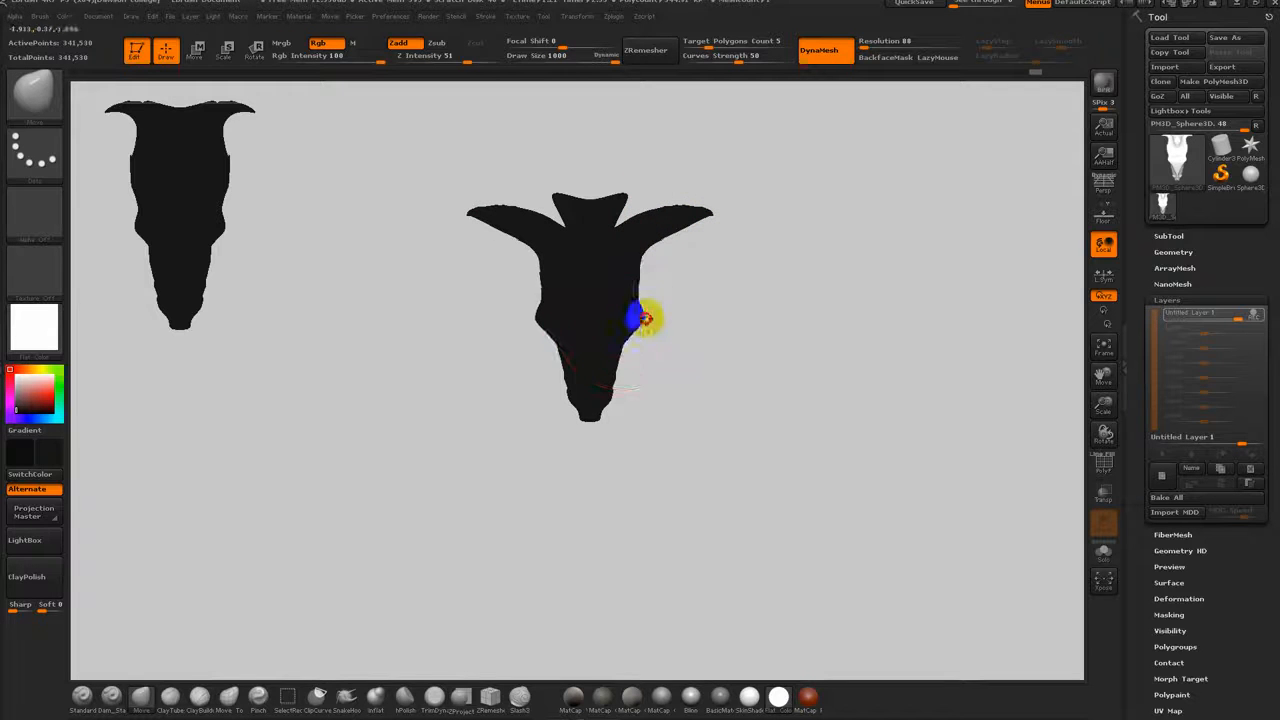
mouse_move(626, 326)
left_mouse_down()
mouse_move(603, 402)
mouse_move(629, 404)
left_mouse_up()
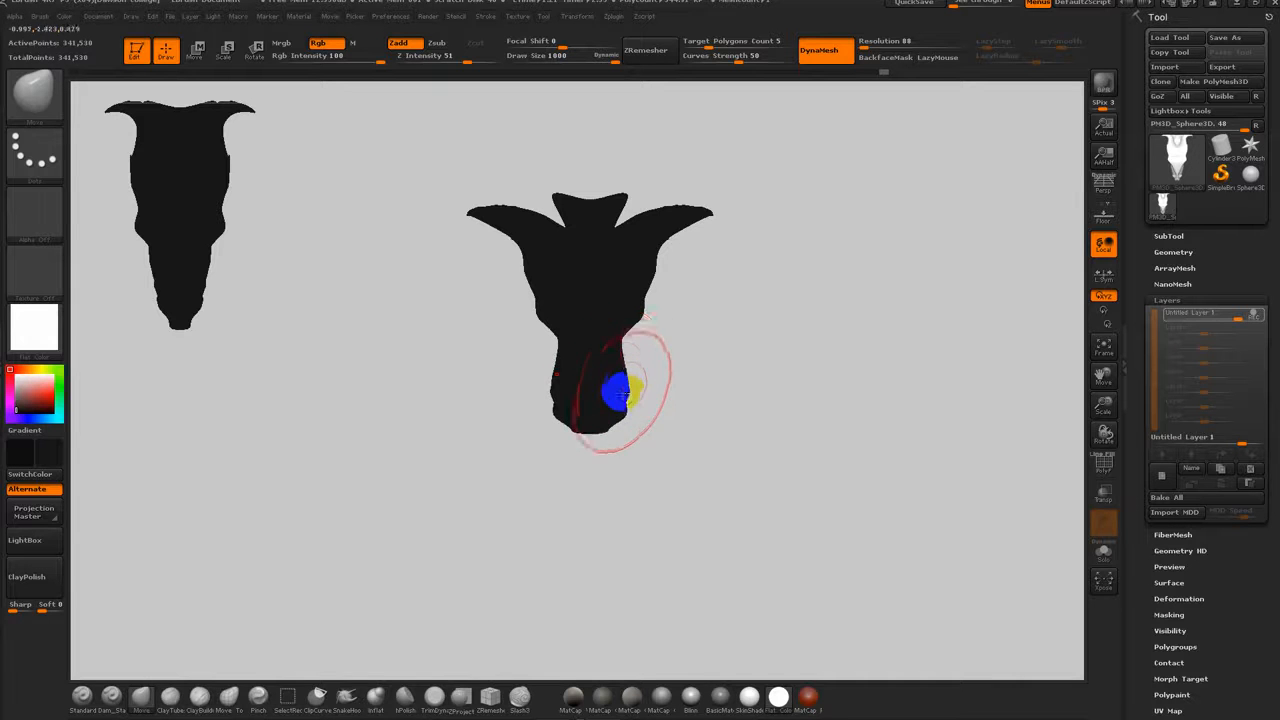
mouse_move(620, 405)
left_mouse_down()
mouse_move(691, 363)
mouse_move(695, 266)
left_mouse_up()
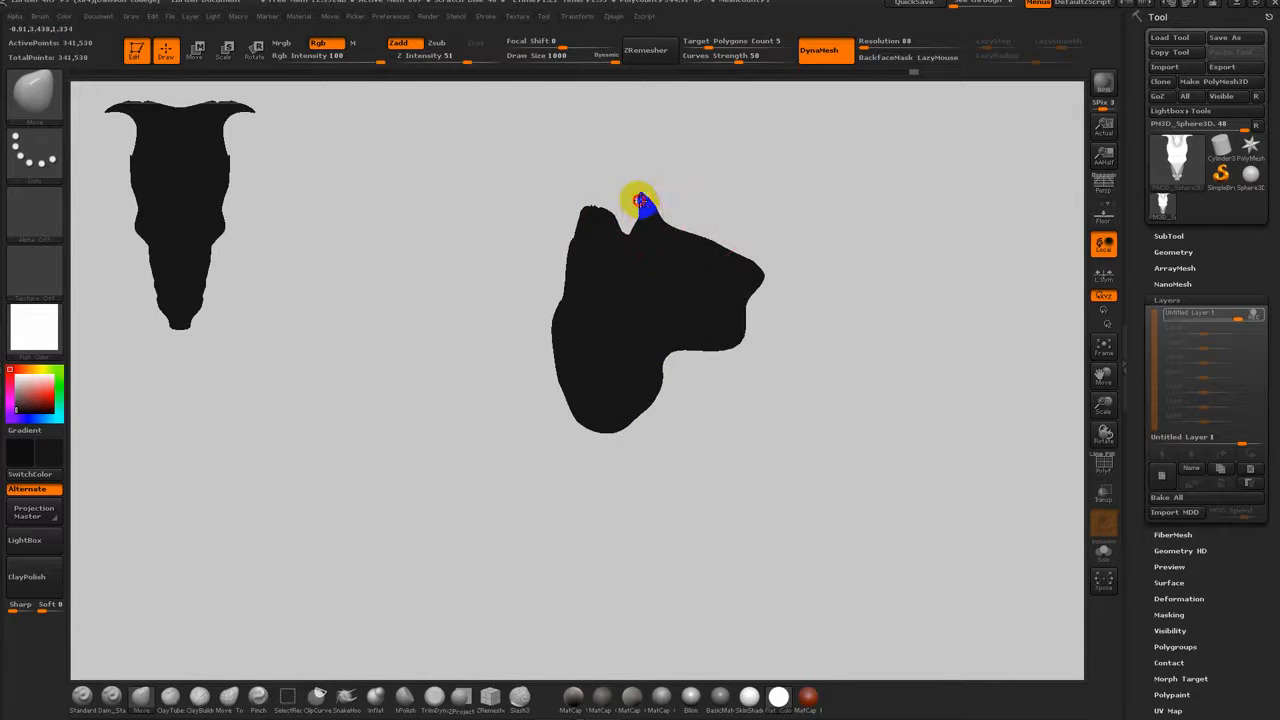
left_click_drag(649, 201, 592, 200)
mouse_move(850, 204)
left_mouse_down()
mouse_move(726, 291)
mouse_move(834, 323)
mouse_move(658, 261)
mouse_move(651, 243)
mouse_move(686, 257)
mouse_move(676, 285)
left_mouse_up()
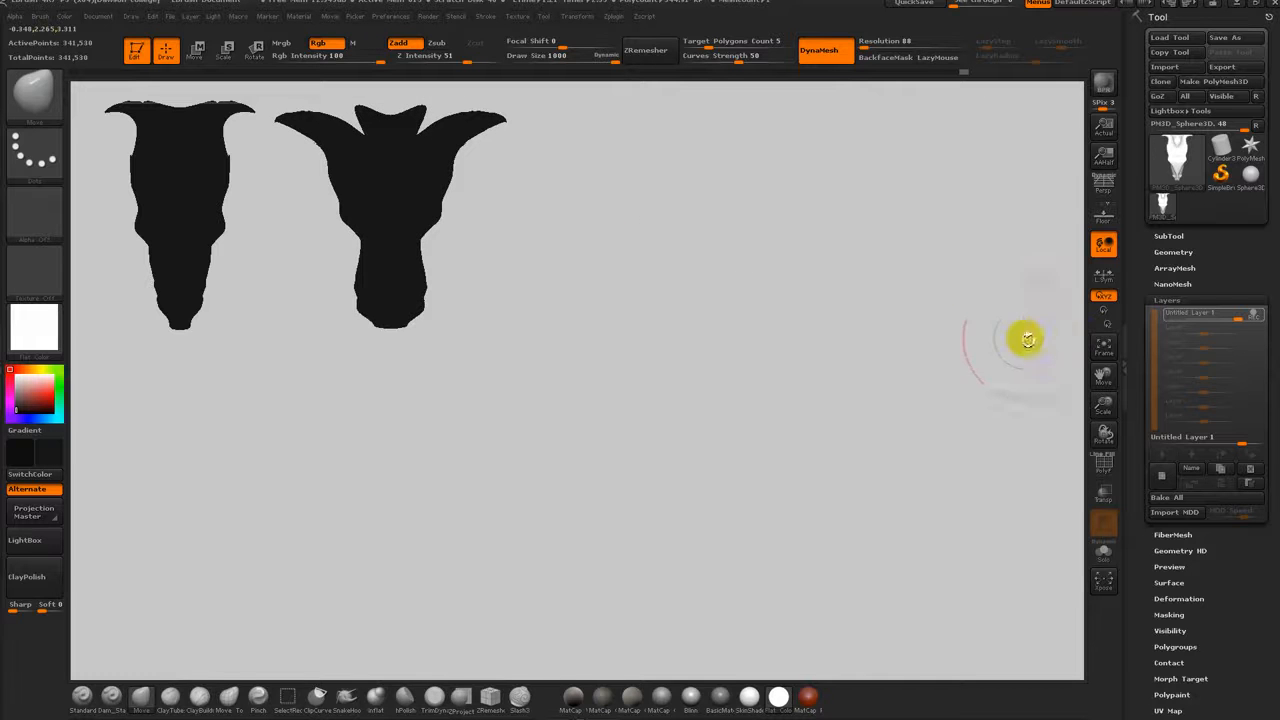
Step: Stop recording the layer of the wide-horned variation and try to darken its white fill with a near-black colour
left_click(1253, 317)
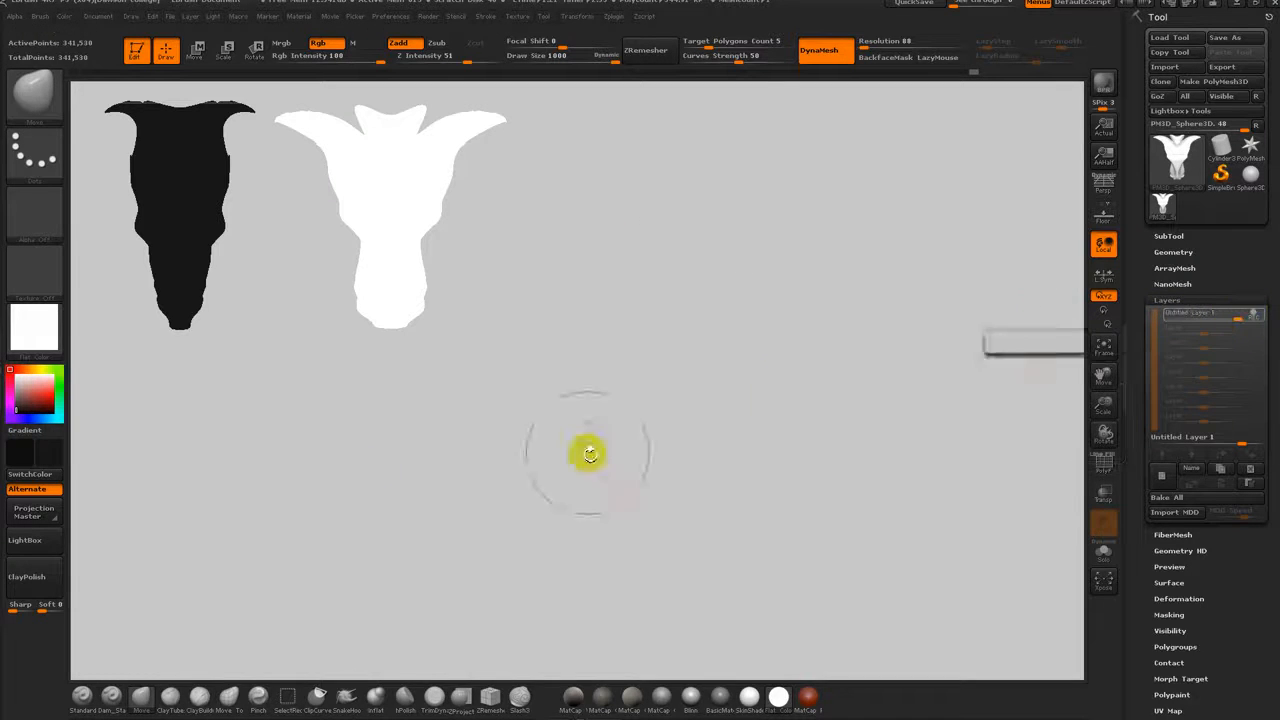
left_click(26, 398)
left_click_drag(18, 405, 17, 408)
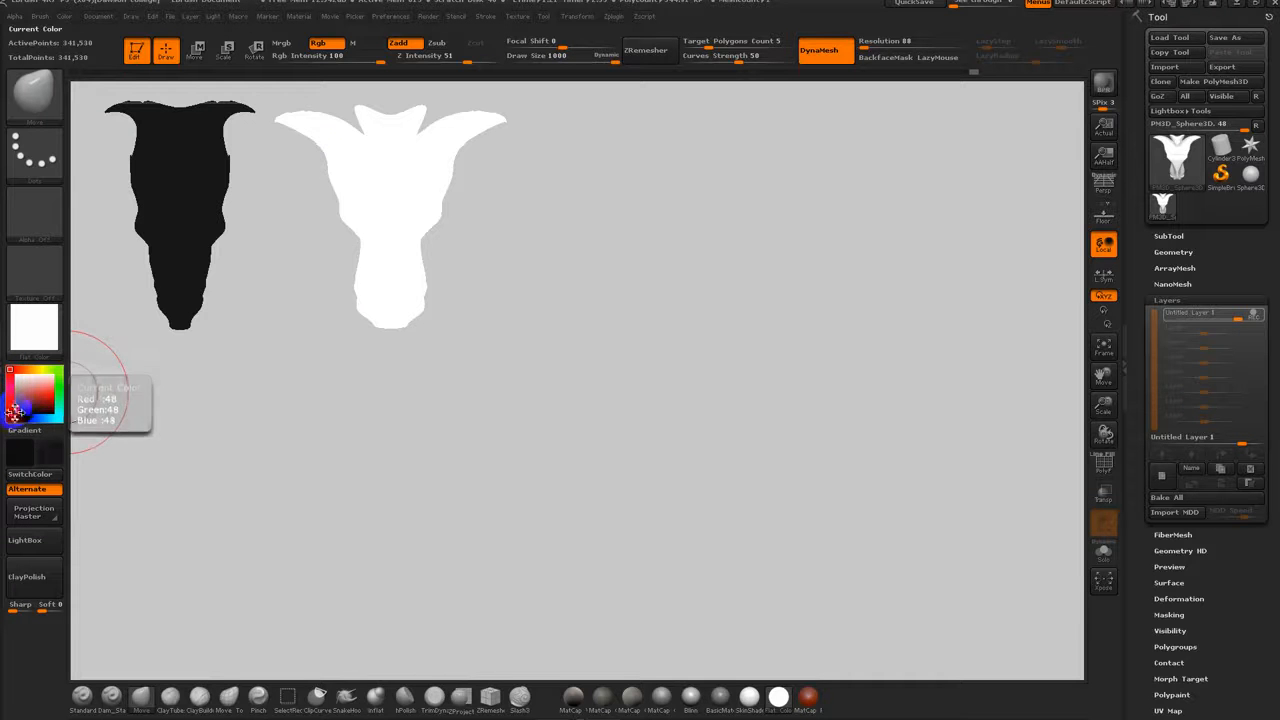
left_click(1257, 316)
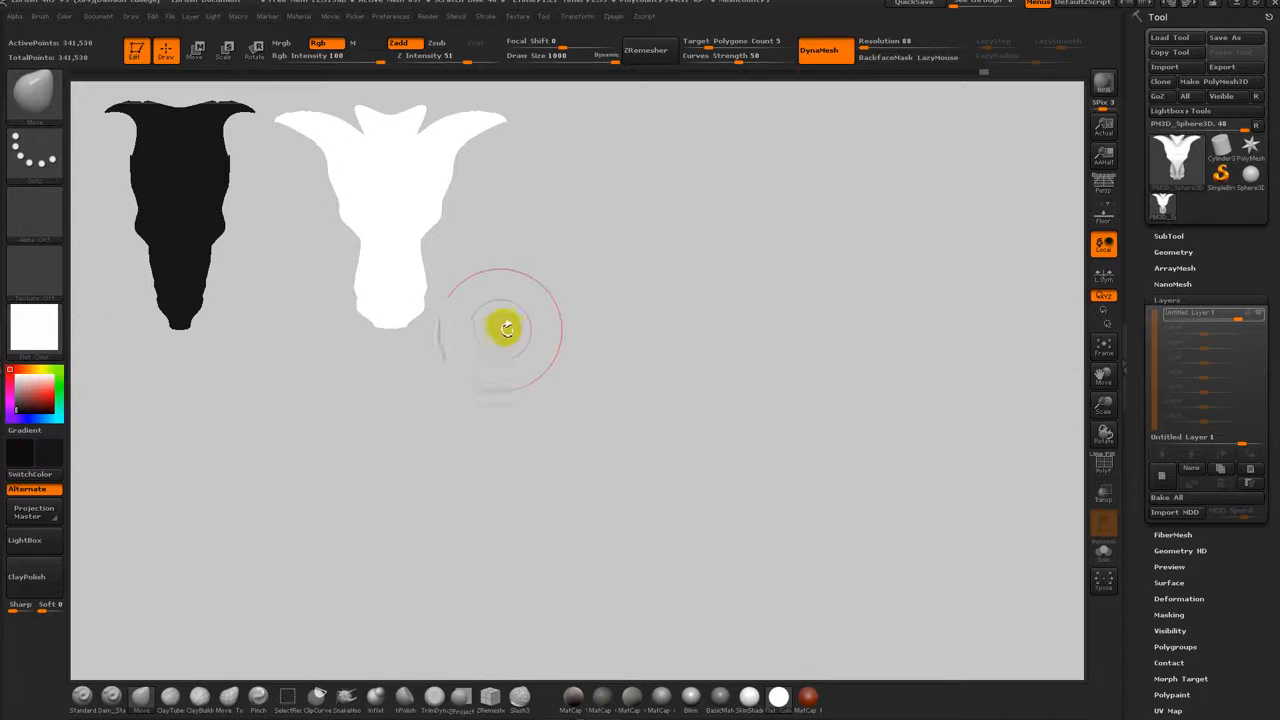
left_click(44, 324)
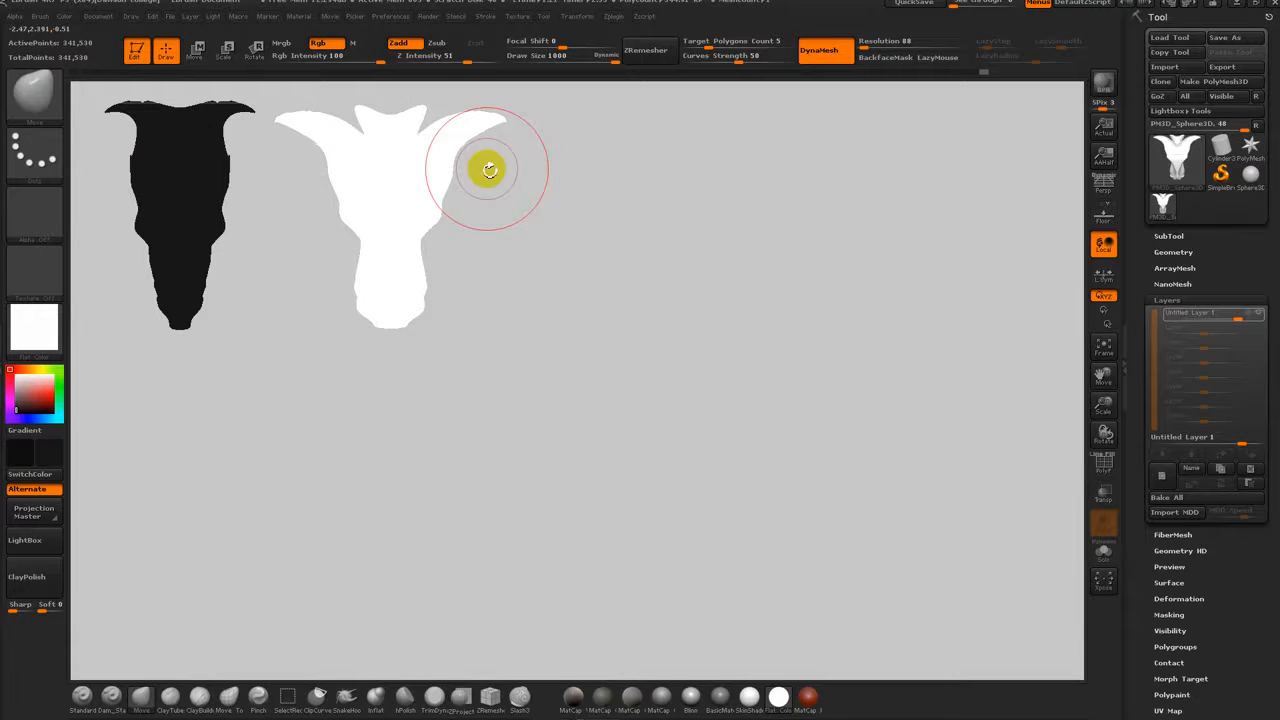
Step: Leave a canvas snapshot of the wide-horned variation and move the live model clear of it
key("shift")
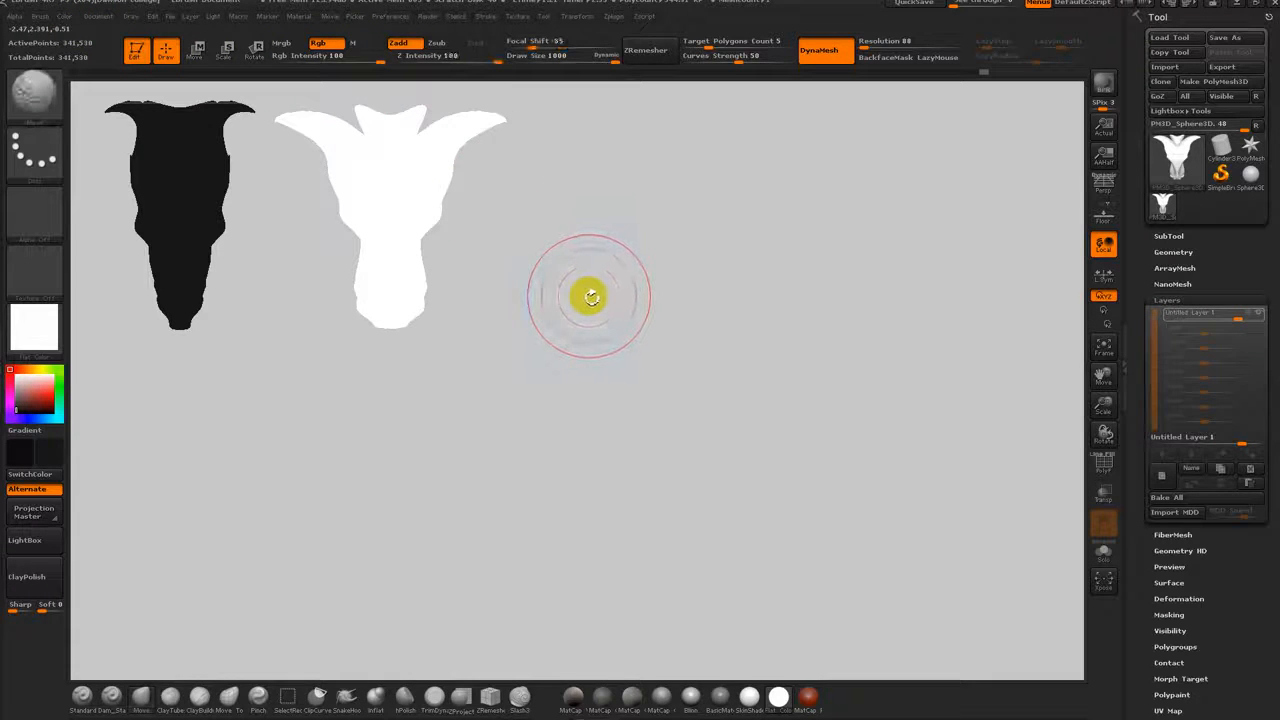
key("shift+s")
left_click_drag(582, 284, 873, 324, "alt")
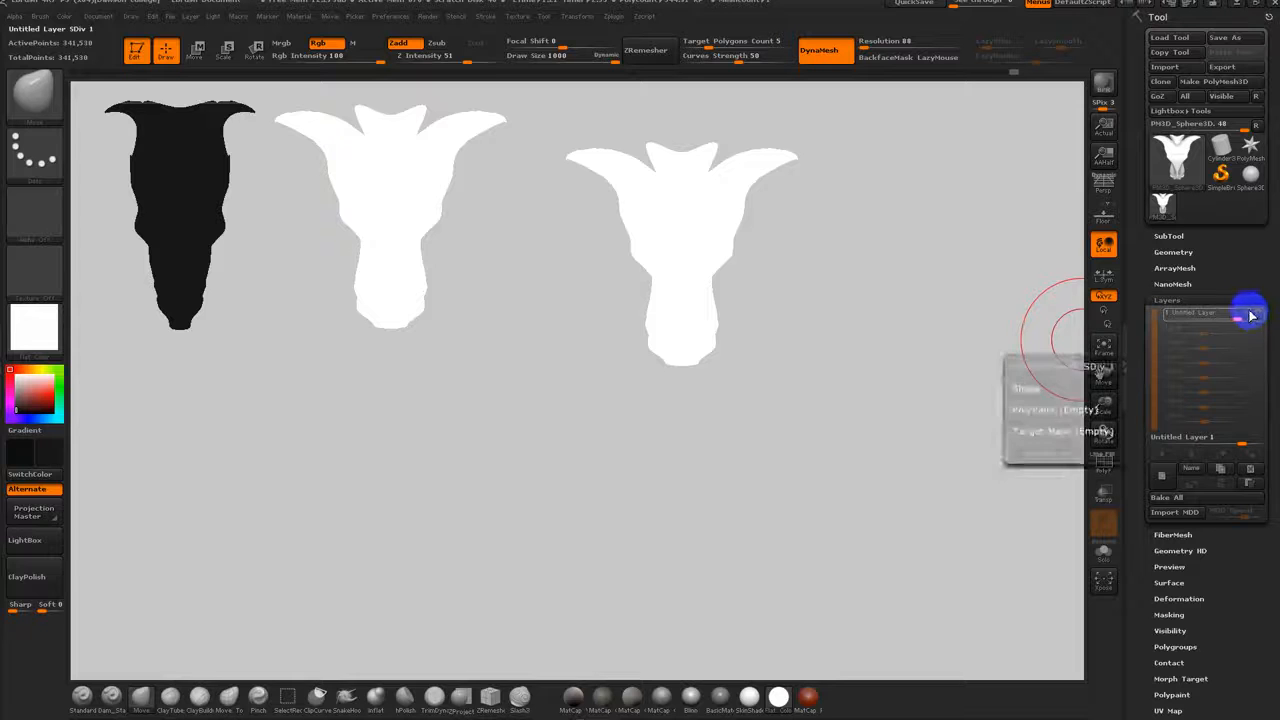
Step: Set the existing layer's intensity to 0 and add a new recording layer for the third variation
left_click_drag(1251, 316, 1203, 320)
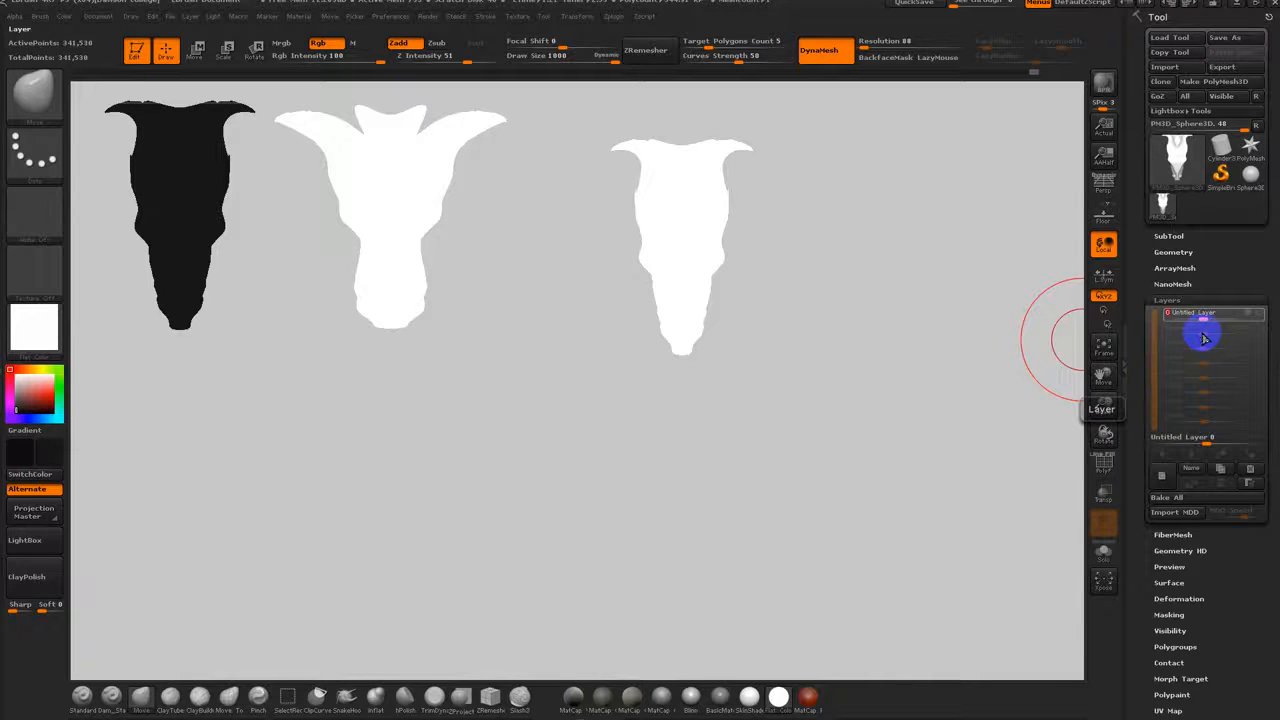
left_click(1161, 475)
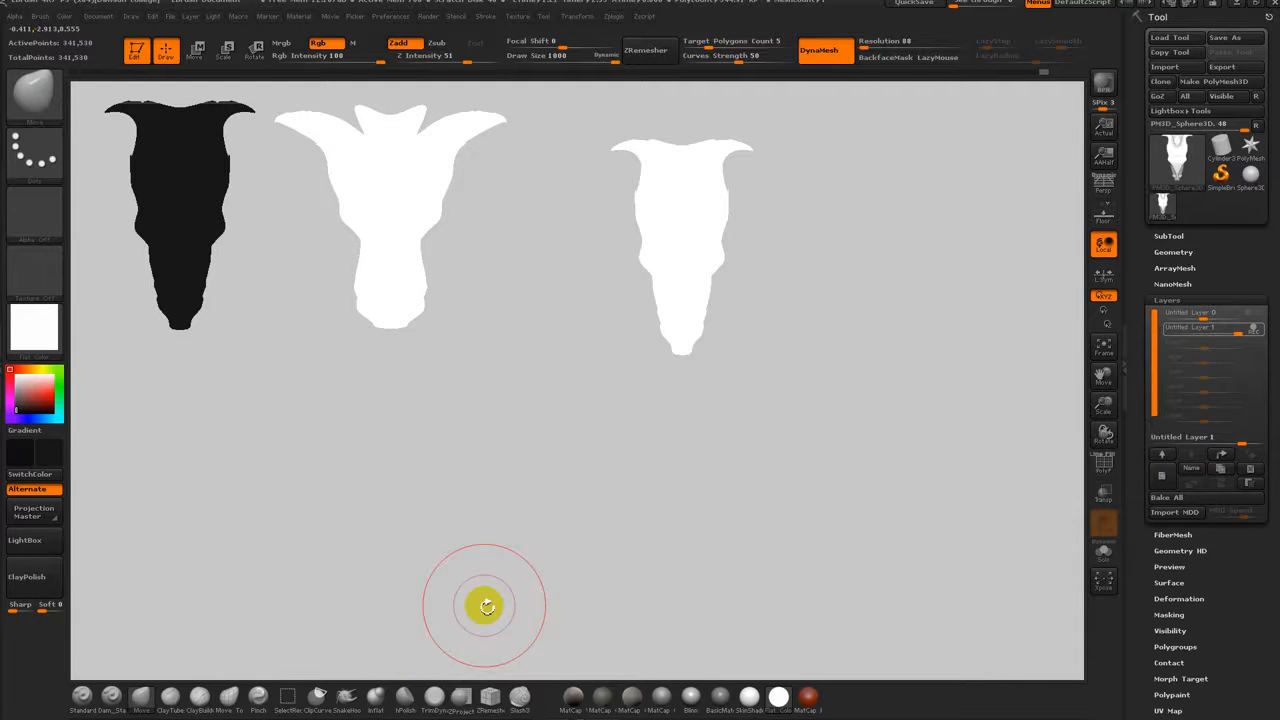
Step: Pull broad flaps out of both sides of the head with the SnakeHook brush at a draw size of 1000
left_click(346, 695)
left_click_drag(728, 185, 749, 237)
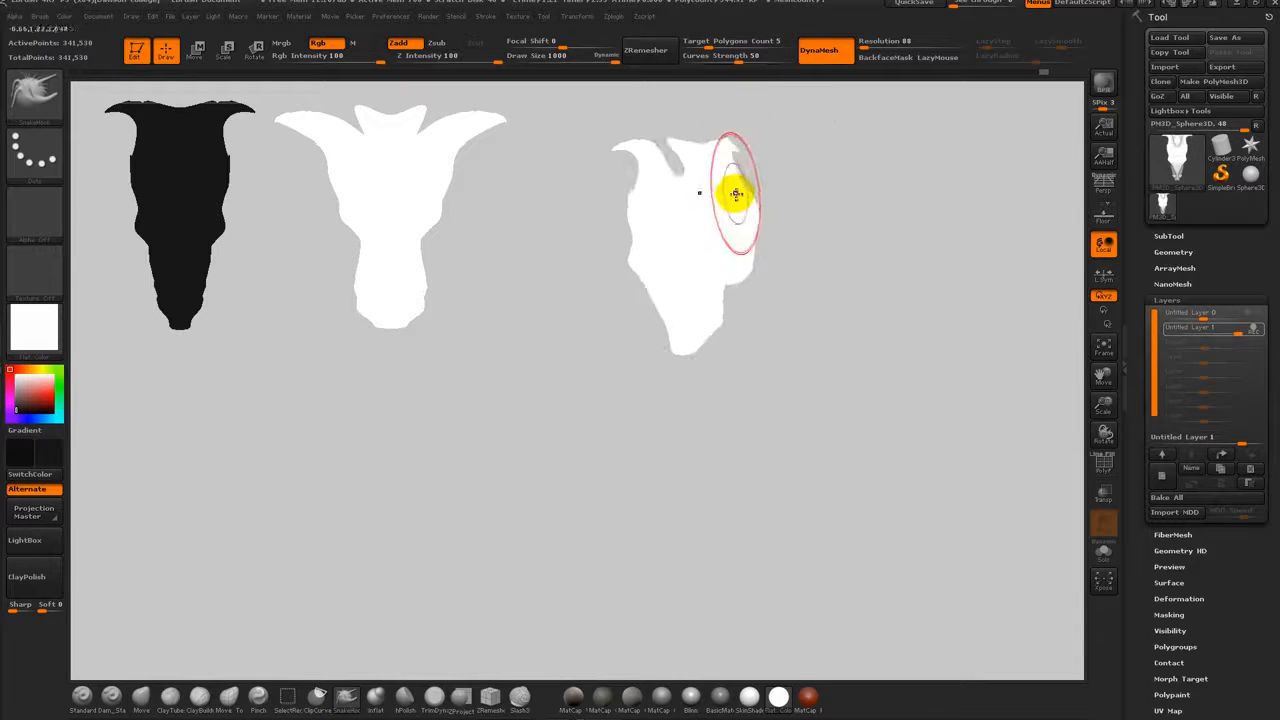
left_click_drag(731, 194, 806, 240)
left_click_drag(803, 340, 842, 318, "shift")
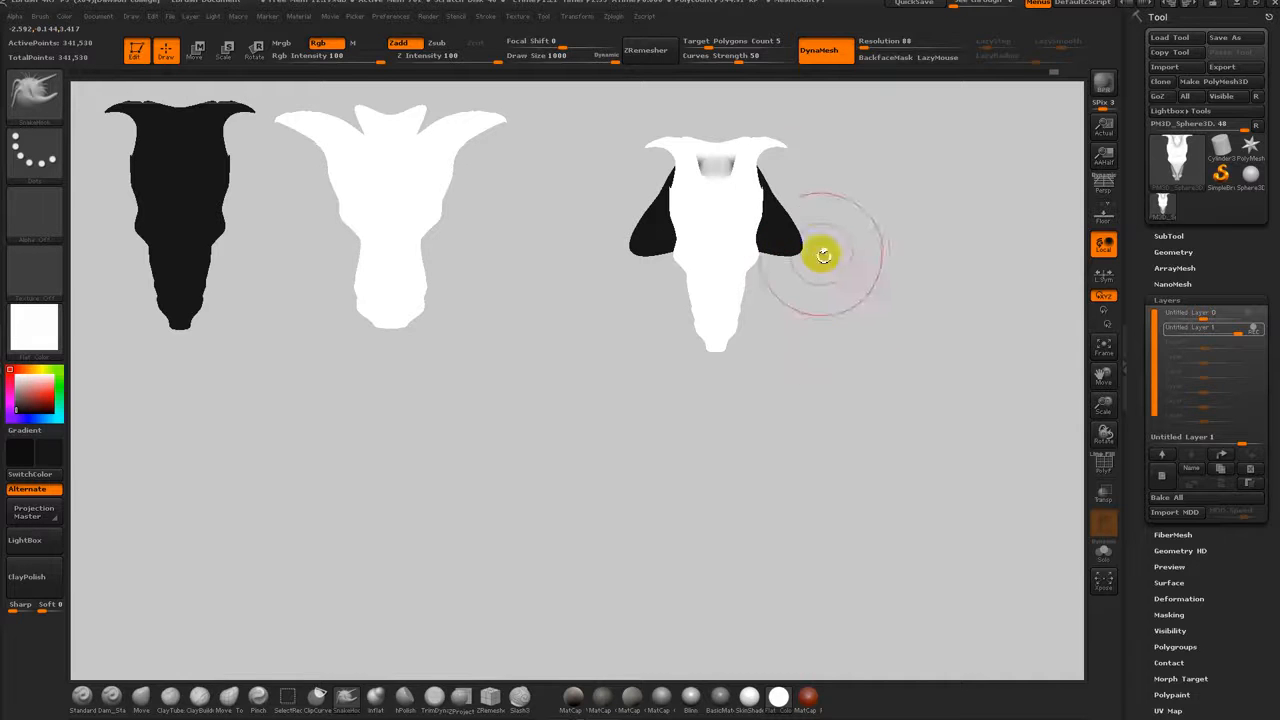
mouse_move(785, 245)
left_mouse_down()
mouse_move(786, 210)
mouse_move(806, 206)
left_mouse_up()
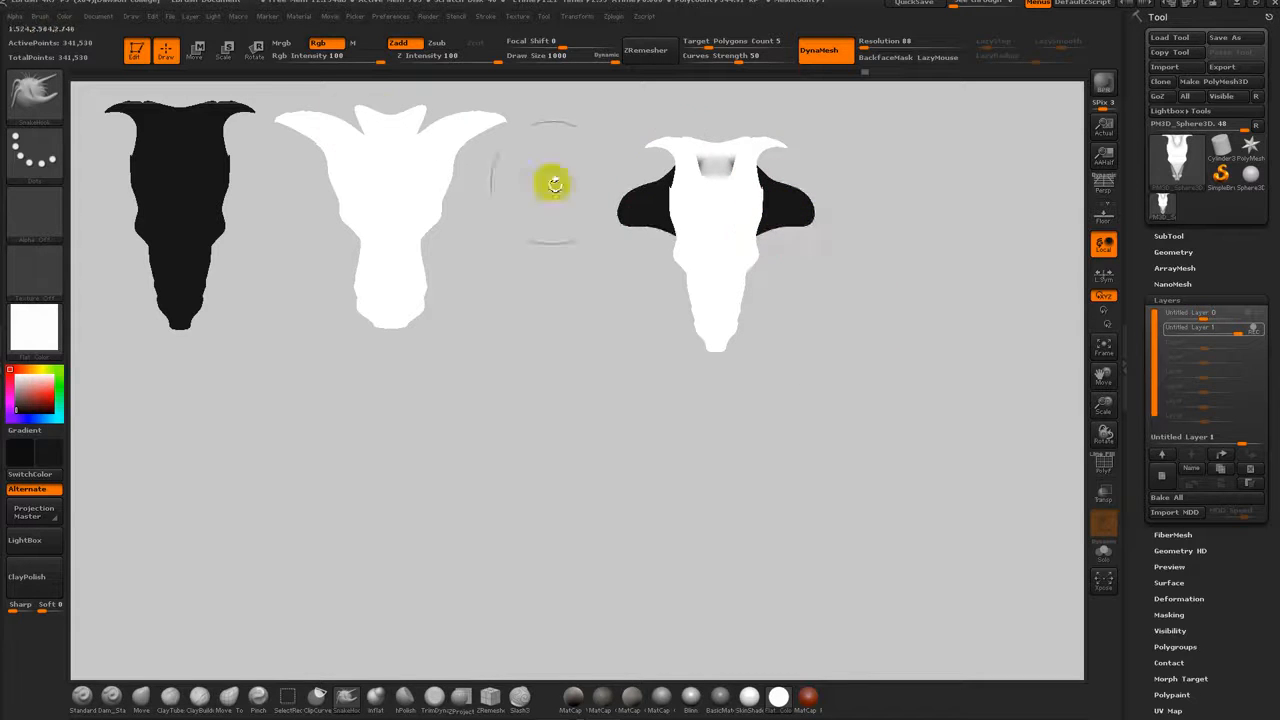
left_click(70, 17)
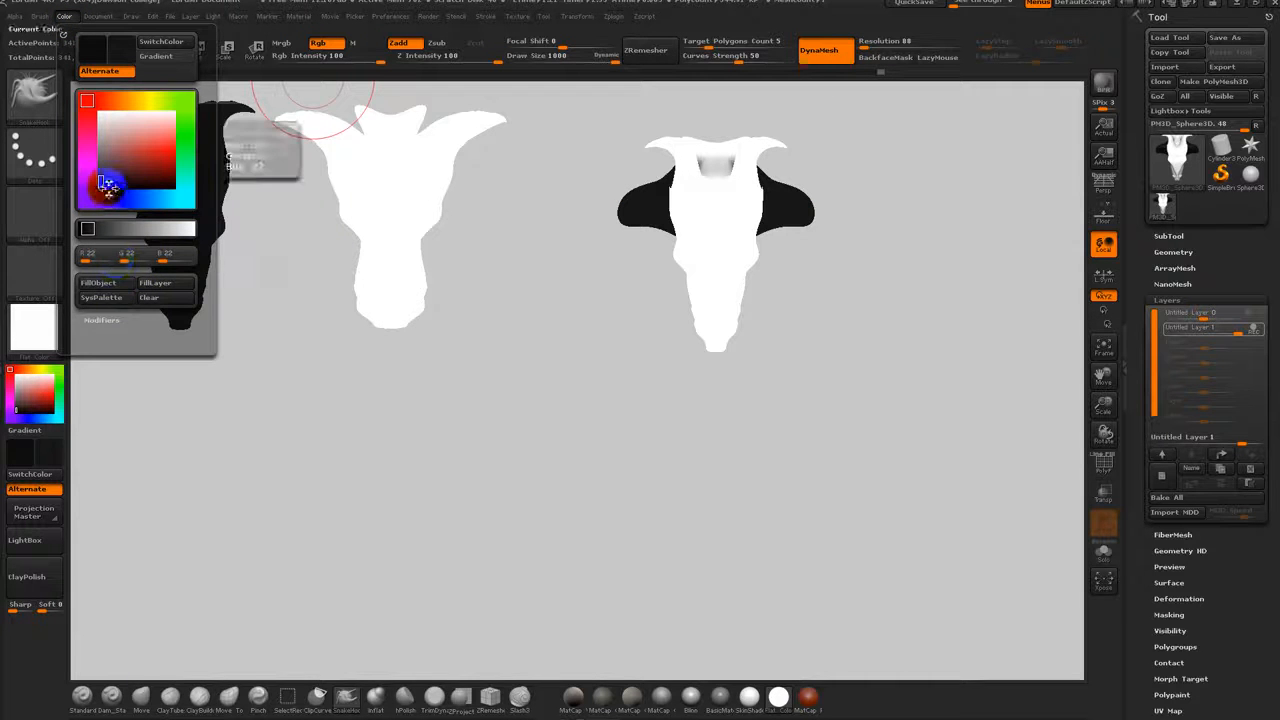
left_click(45, 322)
mouse_move(737, 217)
left_mouse_down()
mouse_move(757, 211)
mouse_move(762, 263)
mouse_move(750, 238)
mouse_move(769, 211)
left_mouse_up()
key("ctrl+z")
key("s")
key("ctrl+s")
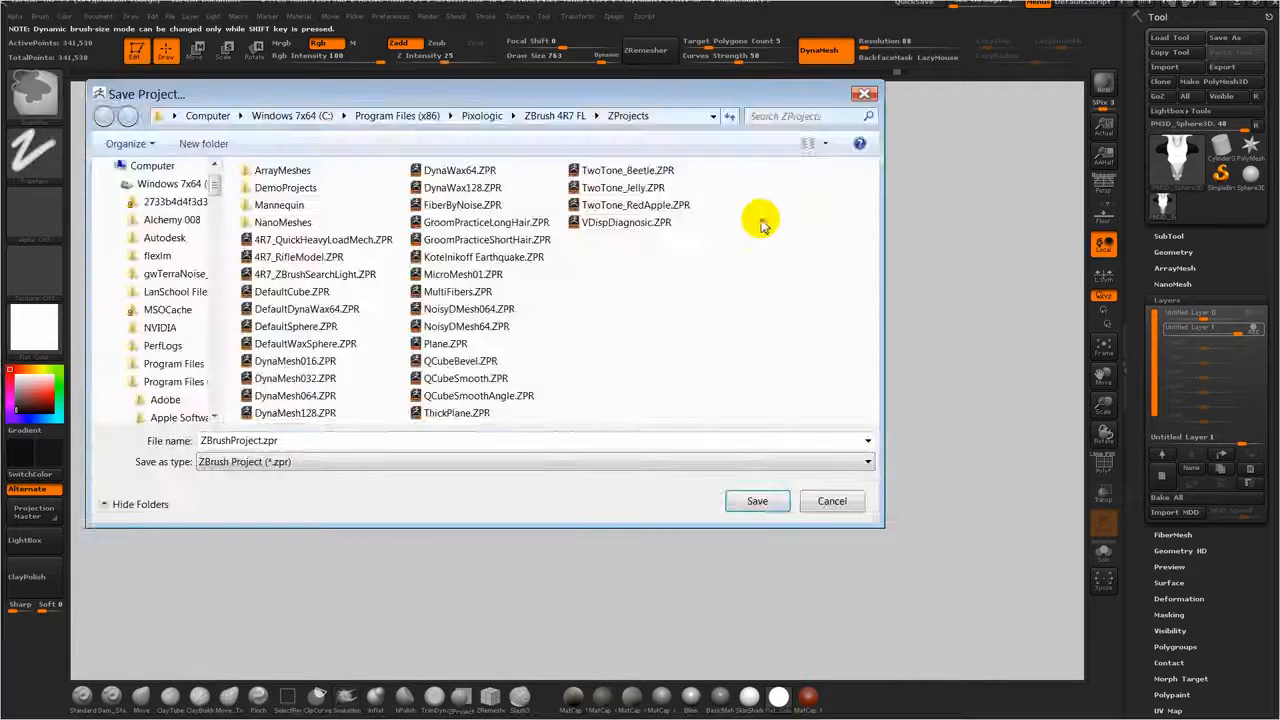
left_click(825, 500)
key("ctrl+z")
Step: Reduce the draw size to 451 and pull pairs of long, tapering horns from the cheeks and muzzle with SnakeHook
key("s")
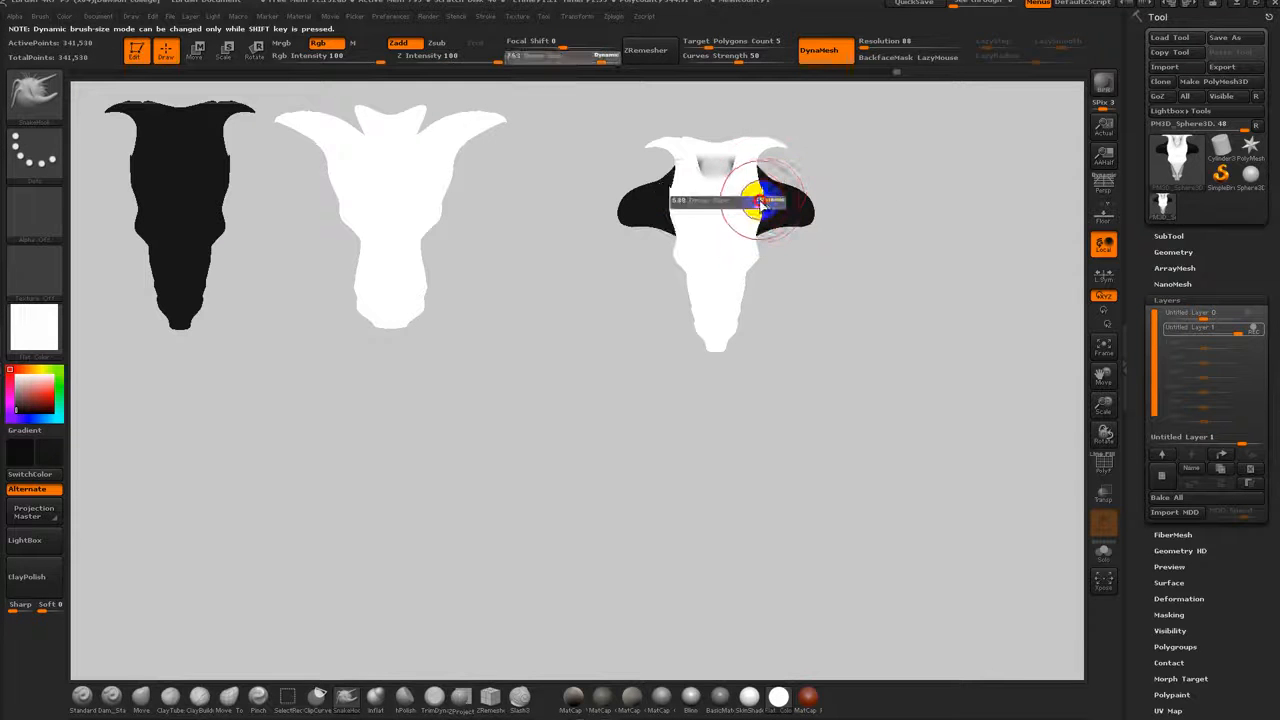
left_click_drag(747, 208, 738, 207)
mouse_move(751, 190)
left_mouse_down()
mouse_move(772, 178)
mouse_move(879, 238)
left_mouse_up()
mouse_move(832, 285)
left_mouse_down()
mouse_move(870, 285)
mouse_move(809, 287)
mouse_move(761, 254)
left_mouse_up()
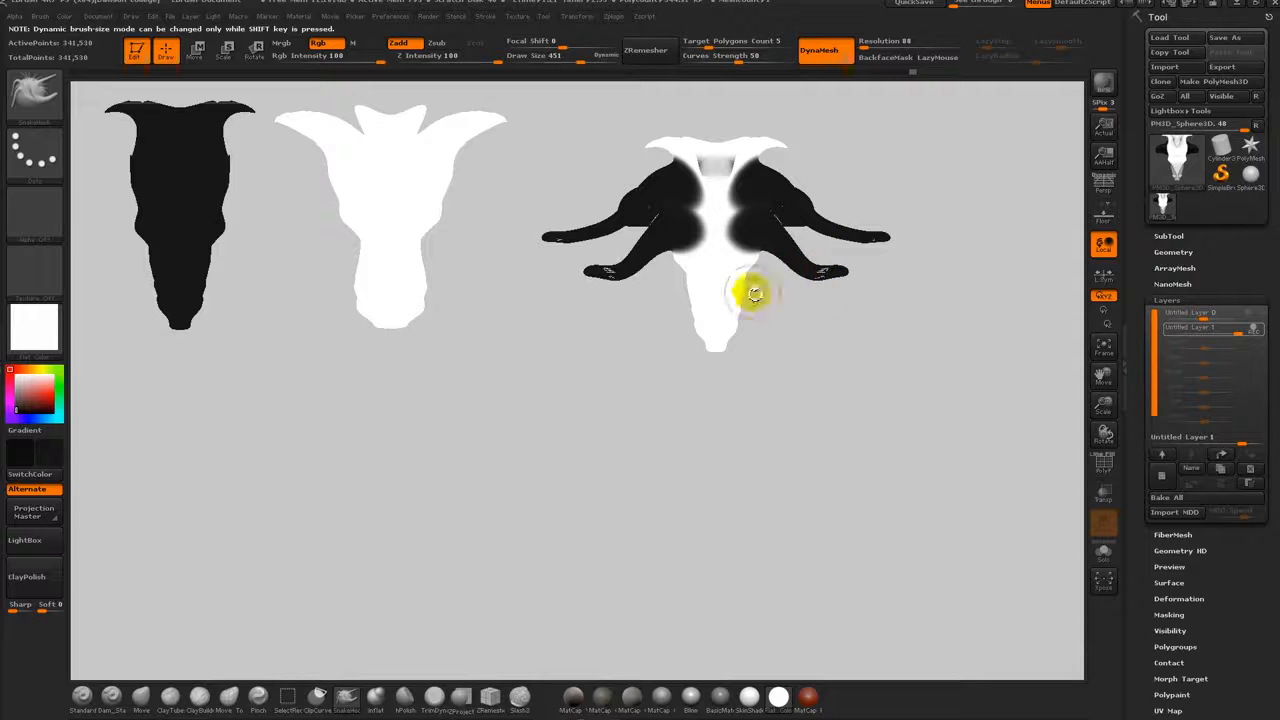
left_click_drag(790, 333, 812, 333)
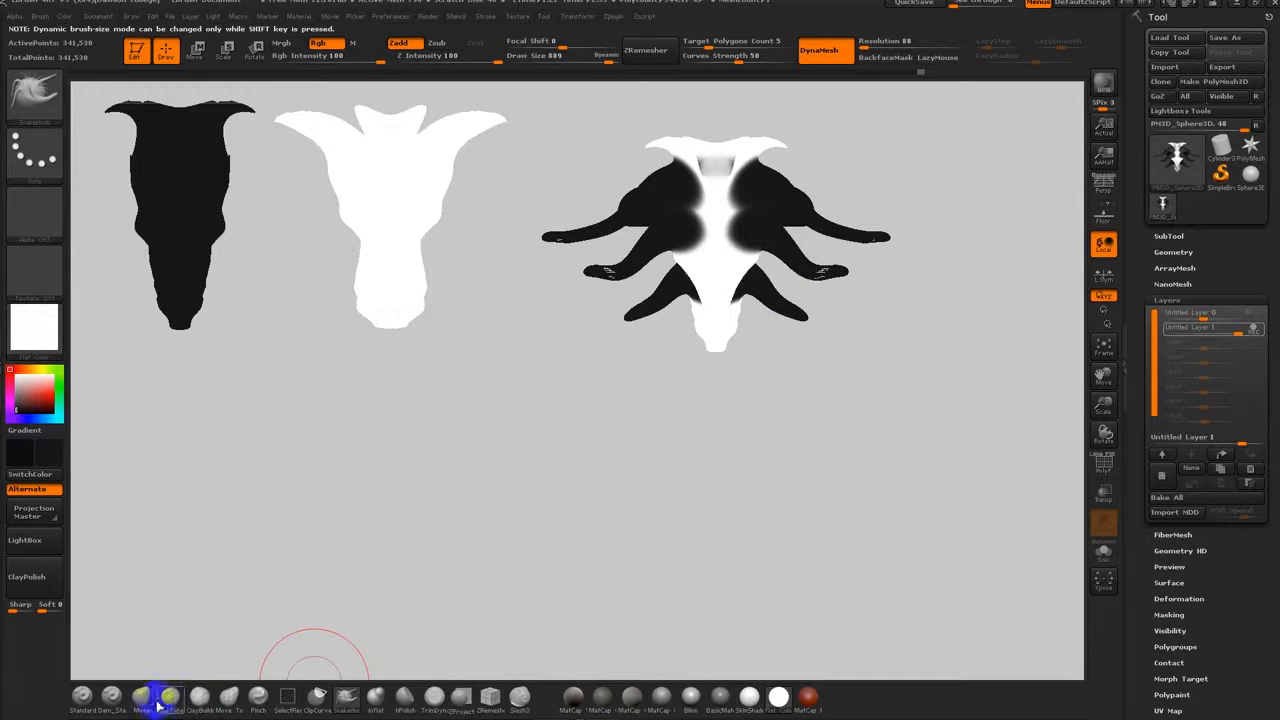
Step: Reshape the spiked head's back, crown and muzzle from the side with the Move brush at a draw size of 1000
key("b")
key("m")
key("v")
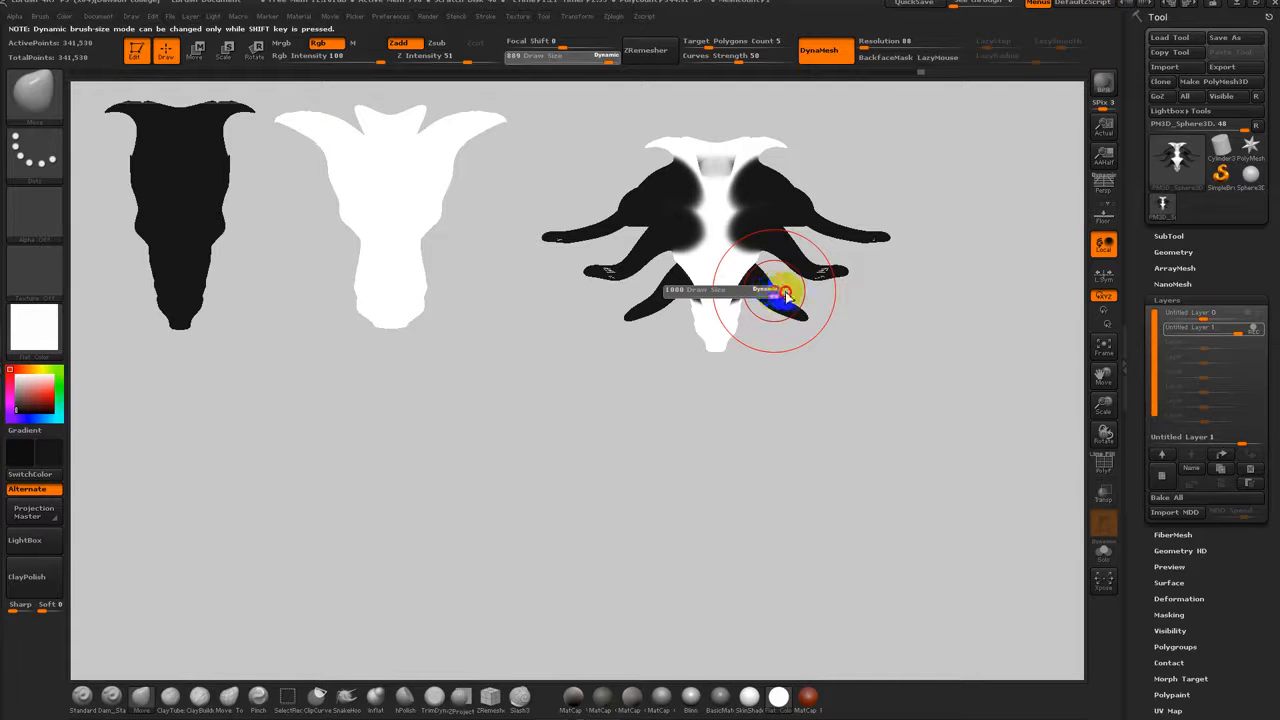
left_click_drag(789, 341, 859, 382)
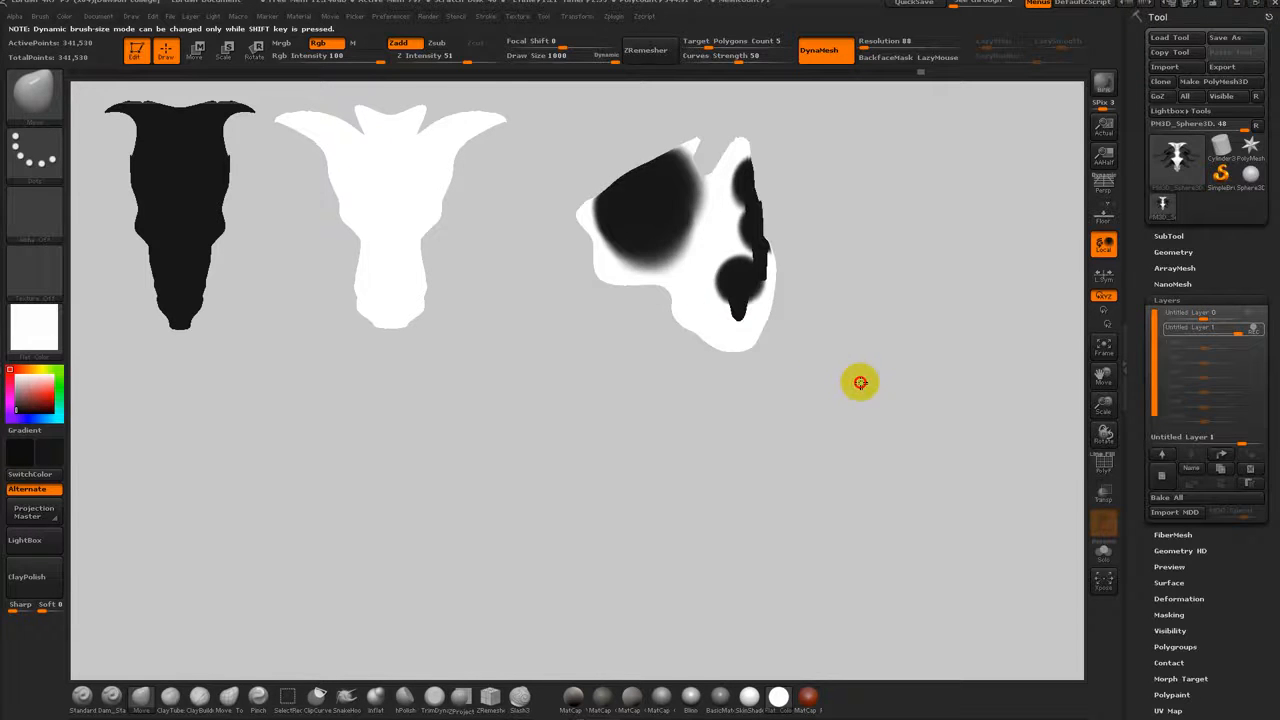
left_click_drag(731, 284, 912, 400)
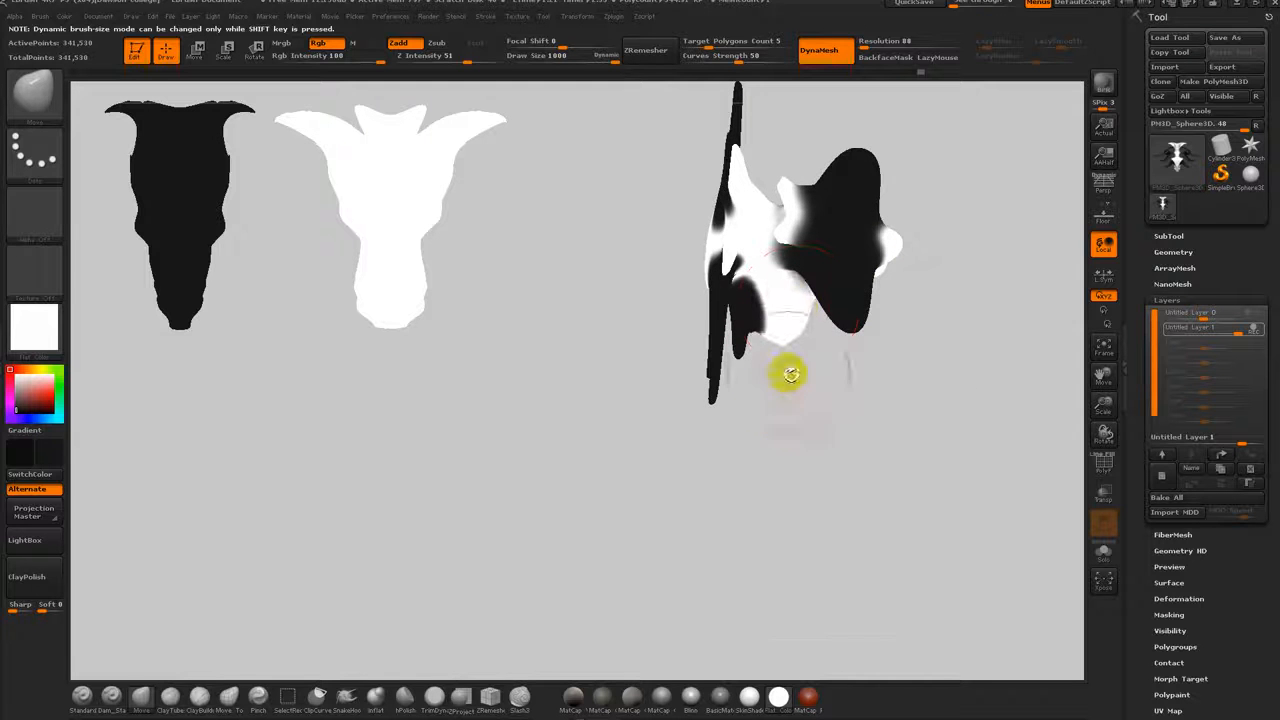
left_click_drag(791, 316, 751, 140)
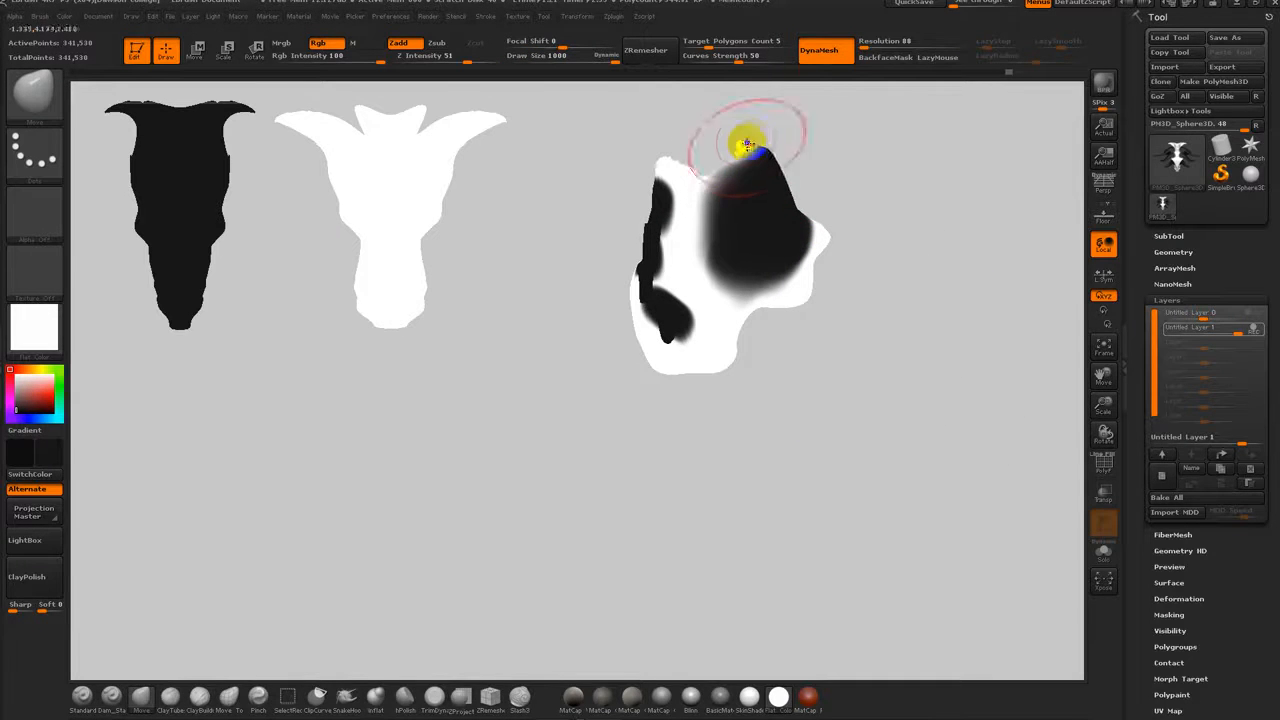
left_click_drag(825, 233, 757, 361)
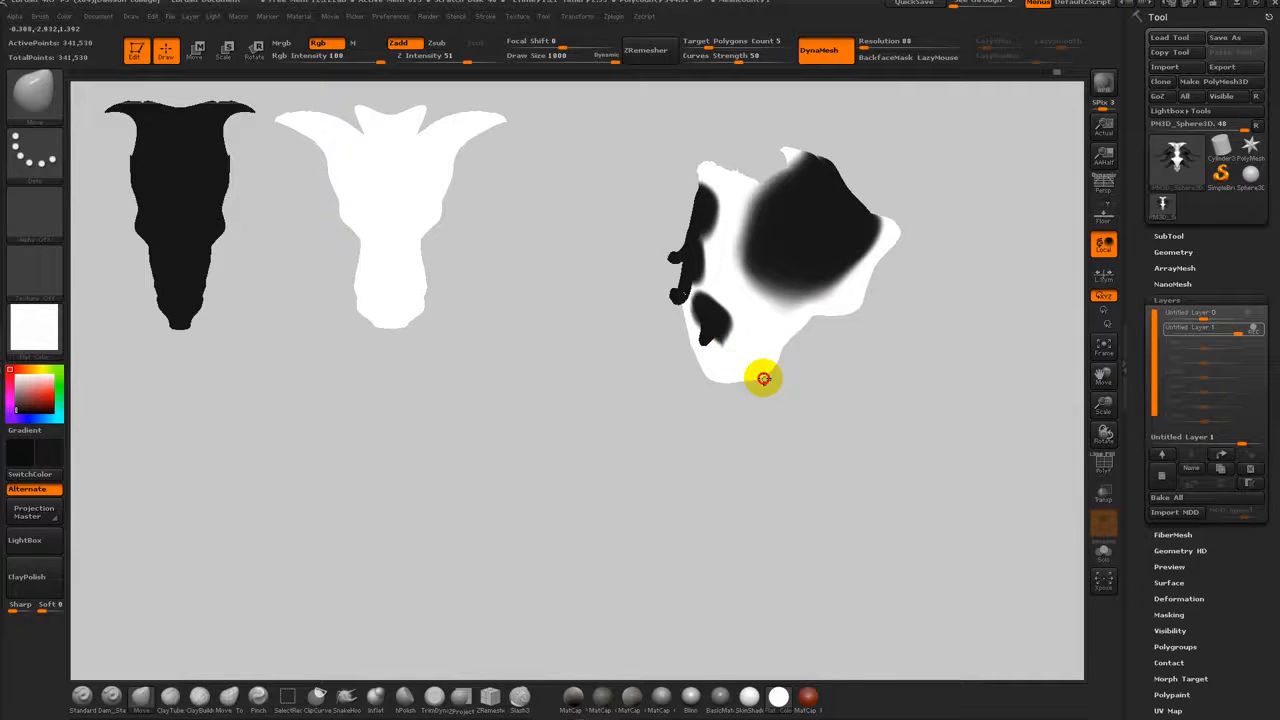
mouse_move(741, 361)
left_mouse_down()
mouse_move(794, 397)
mouse_move(831, 374)
mouse_move(760, 377)
left_mouse_up()
mouse_move(733, 272)
left_mouse_down()
mouse_move(729, 300)
mouse_move(762, 303)
left_mouse_up()
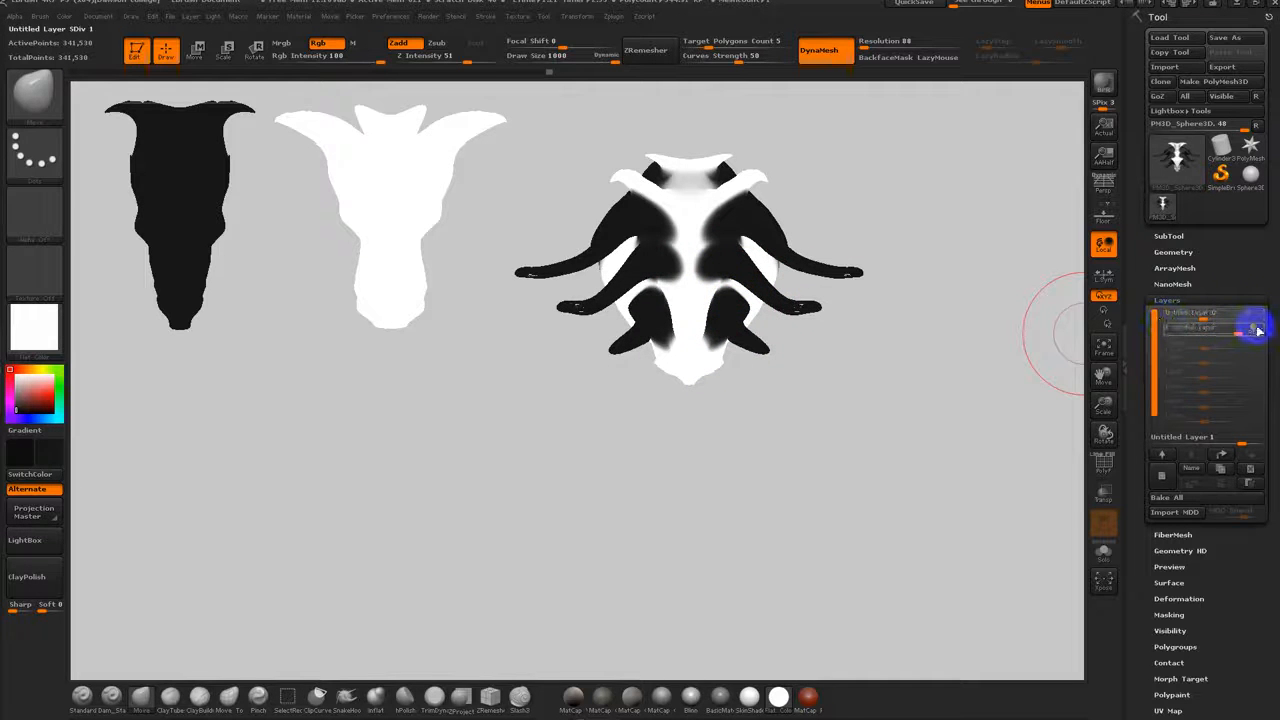
Step: Stop recording the new layer and switch to the Standard brush with Mrgb enabled and Zadd off
key("shift")
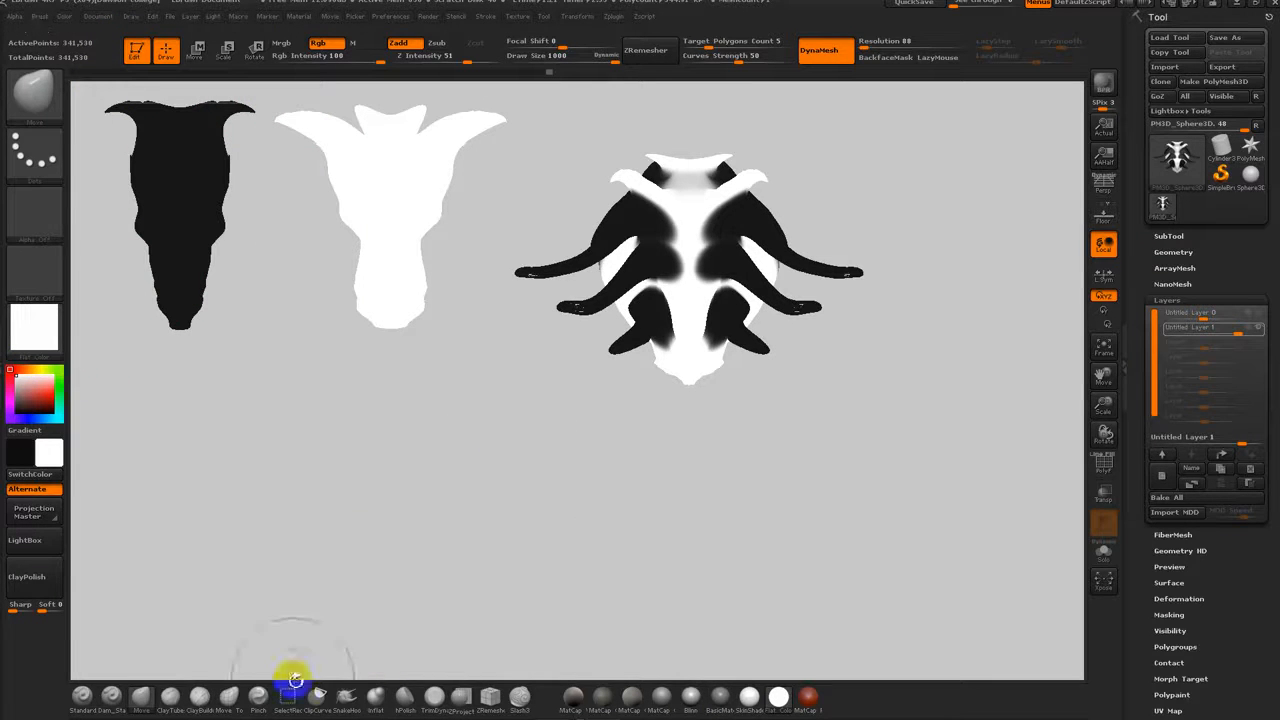
key("b")
key("s")
key("t")
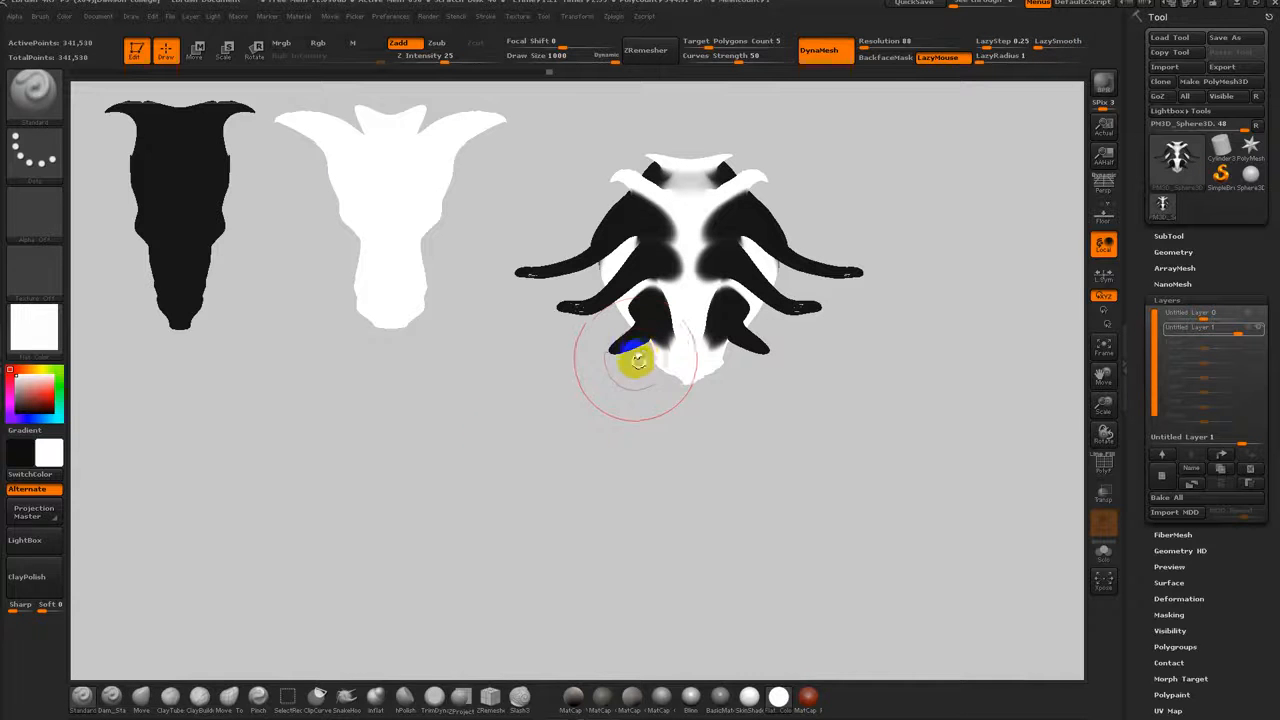
left_click_drag(909, 387, 821, 517, "ctrl")
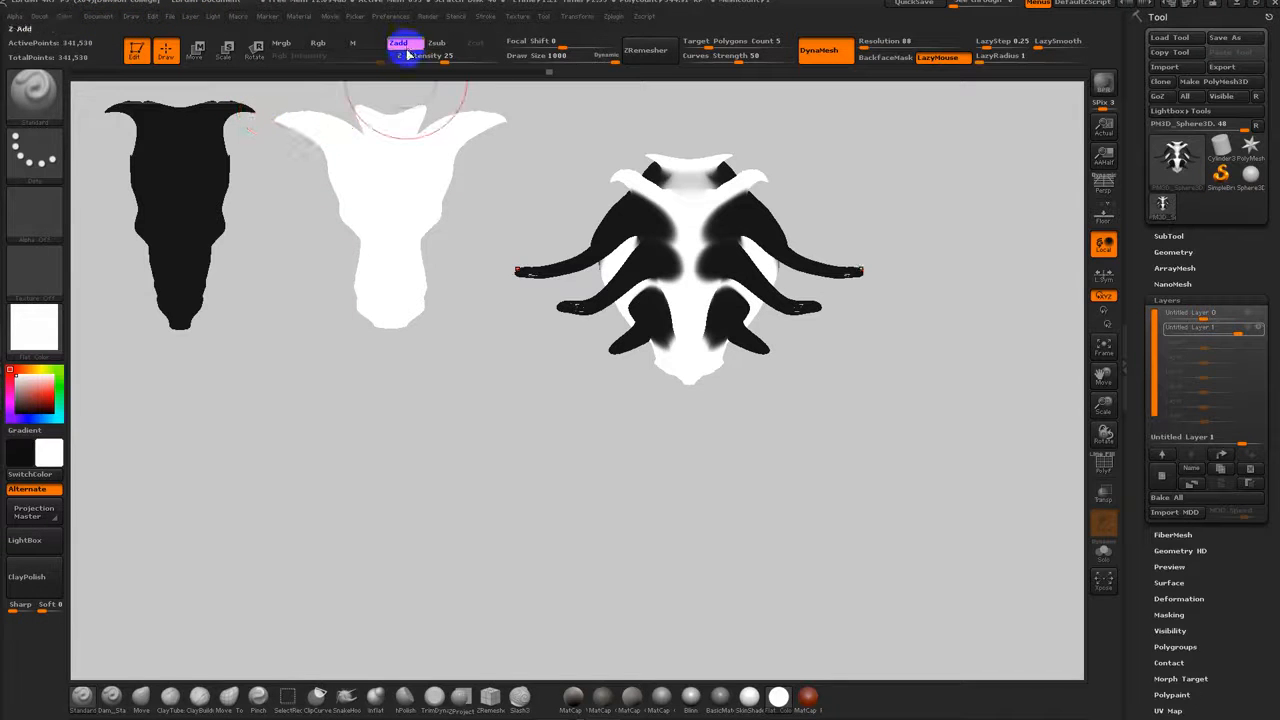
left_click(290, 45)
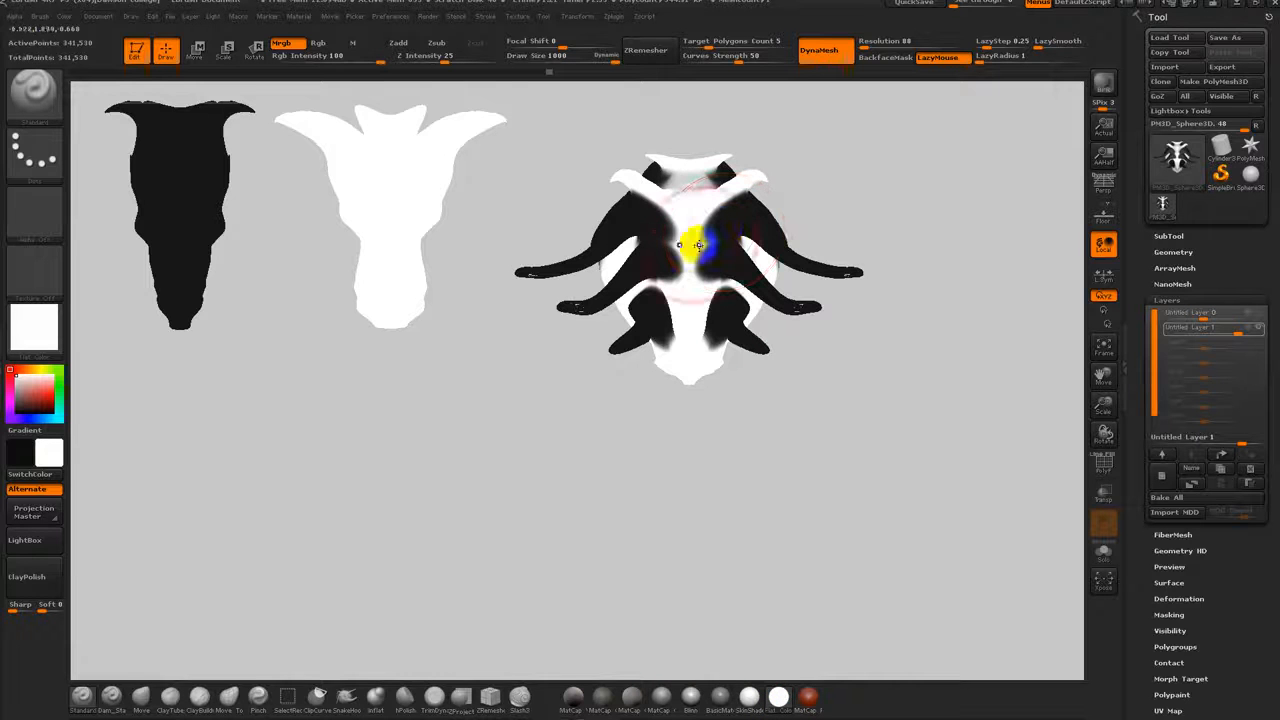
Step: Fill the whole spiked model with white (RGB 255, 255, 255) and the Flat Color material
left_click(62, 17)
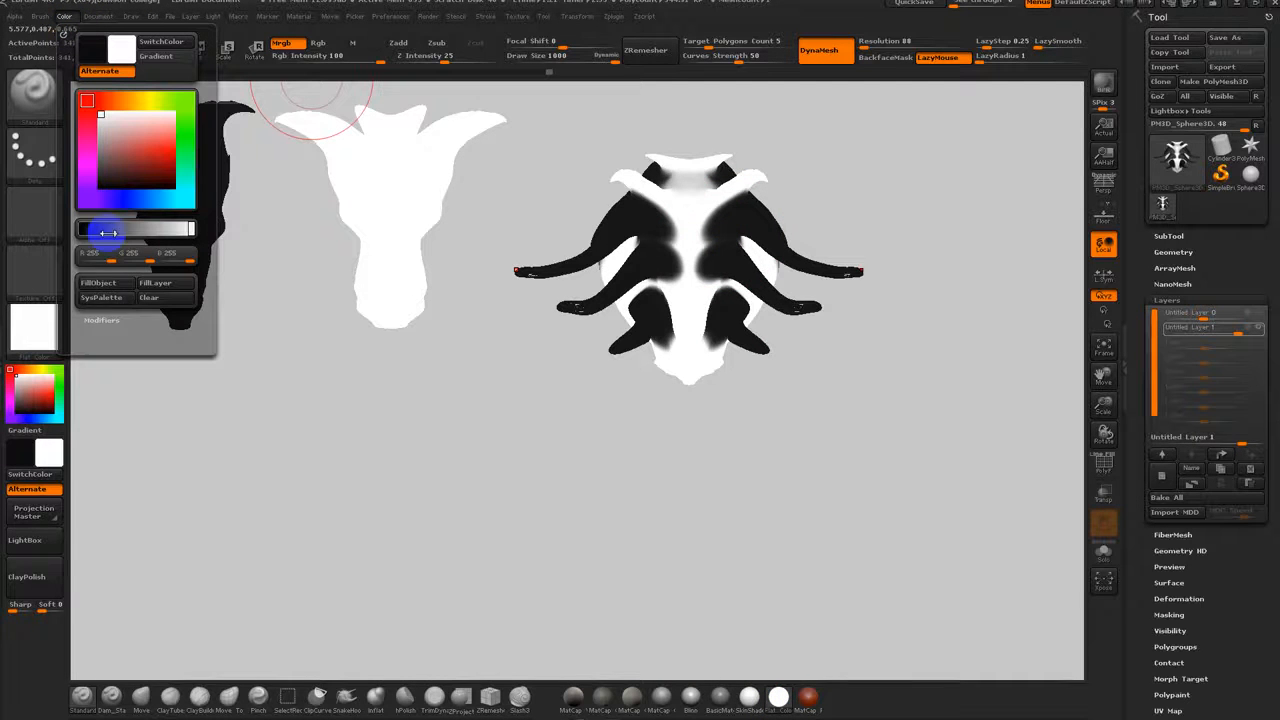
left_click(110, 285)
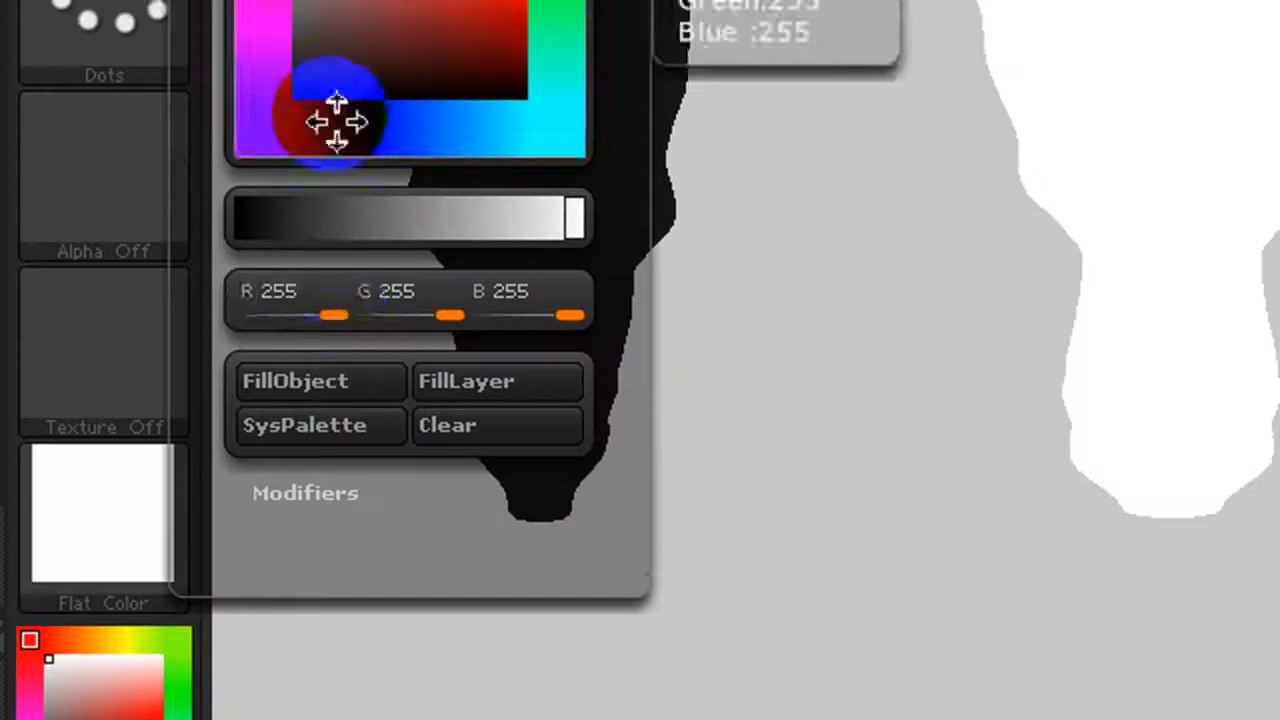
left_click(98, 17)
left_click(210, 52)
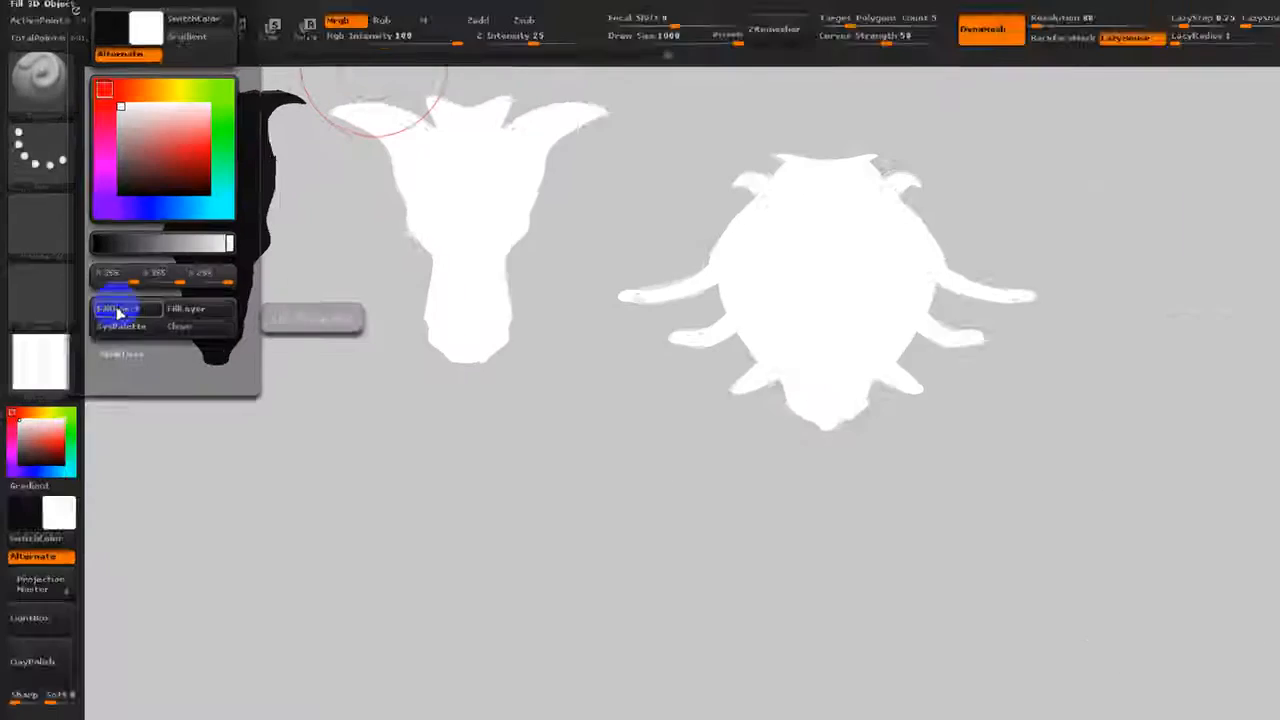
Step: Preview the spiked model's form in the SkinShade material and return to Flat Color
mouse_move(114, 714)
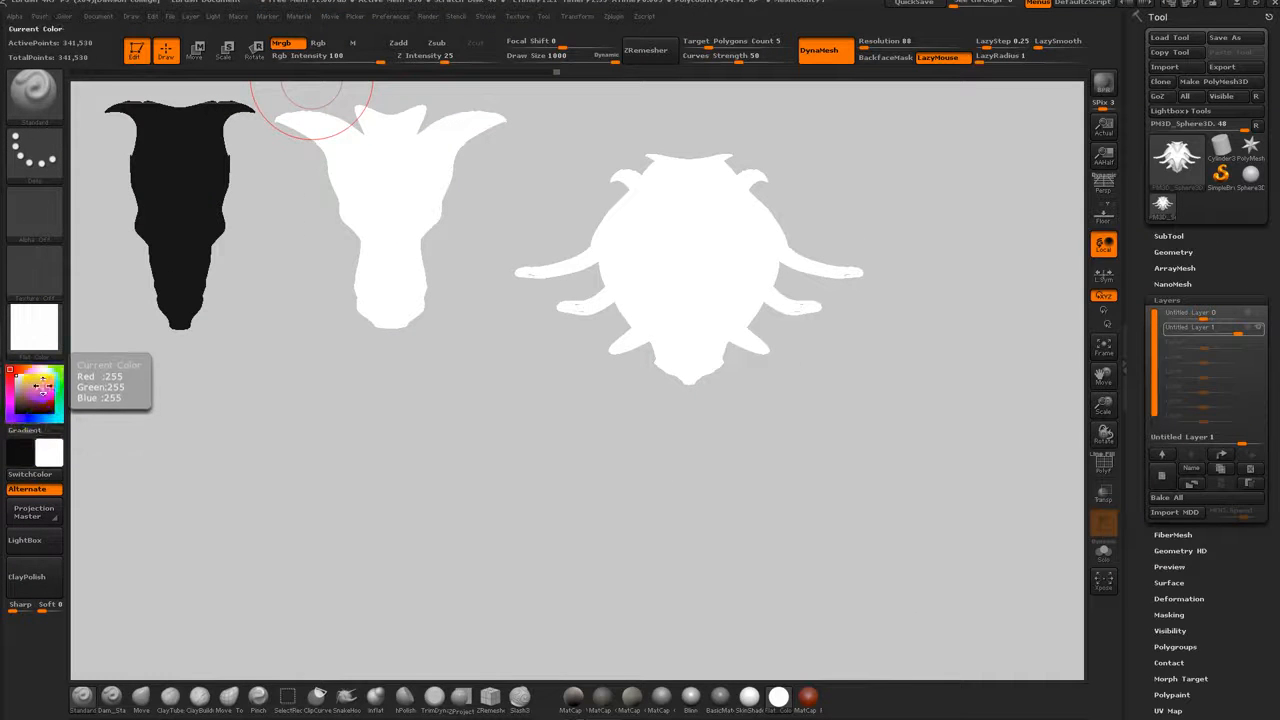
left_click(748, 697)
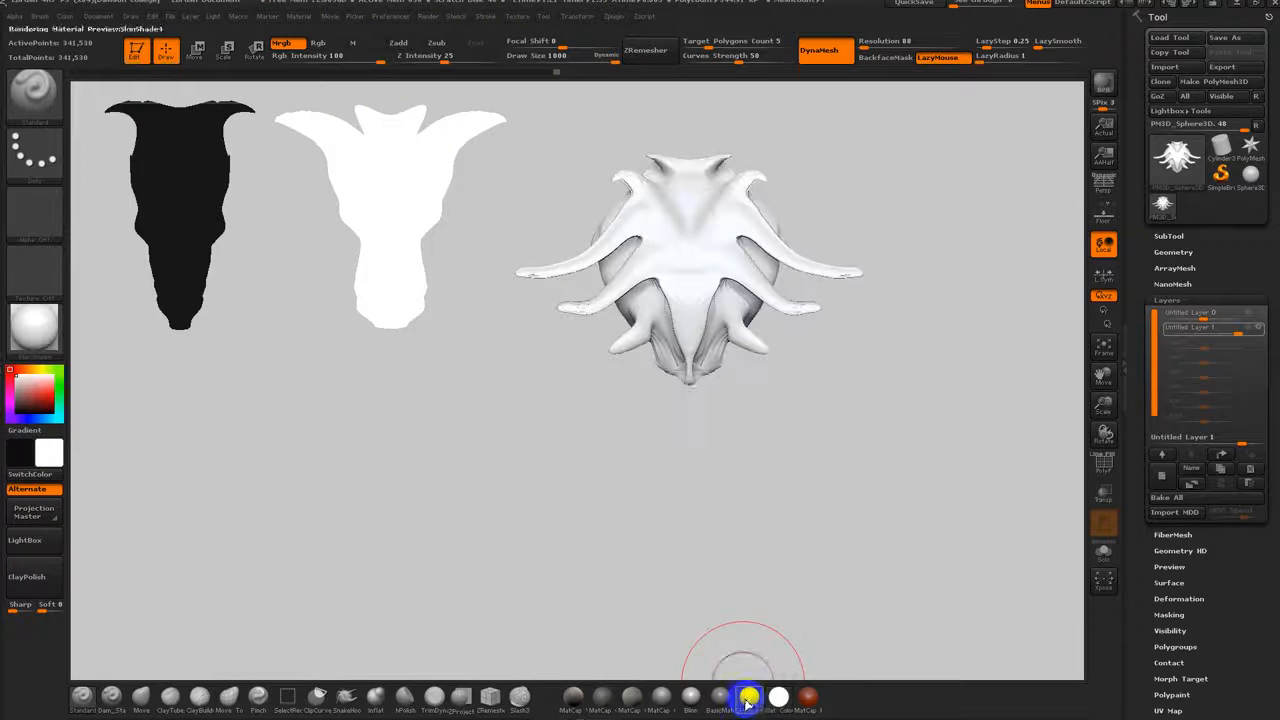
left_click(778, 697)
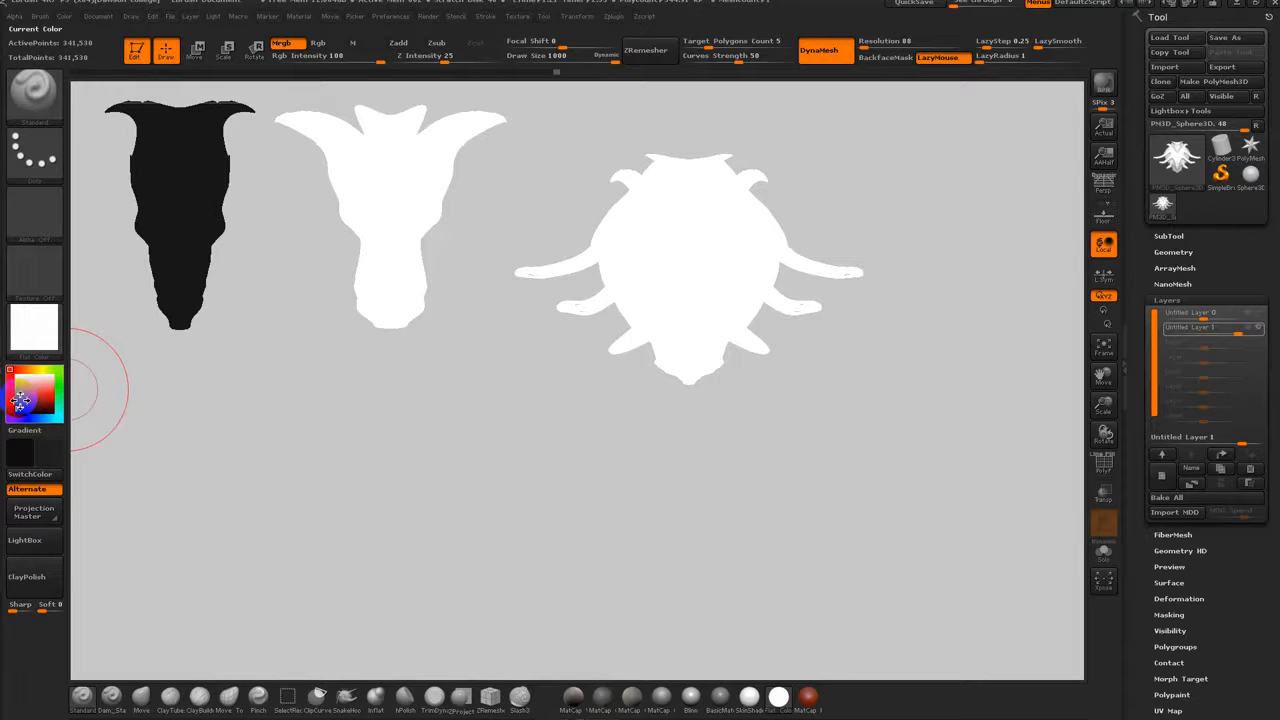
Step: Choose near-black as the working colour and place the spiked variation beside the second silhouette in the row
left_click_drag(671, 371, 732, 449)
left_click_drag(806, 400, 643, 429)
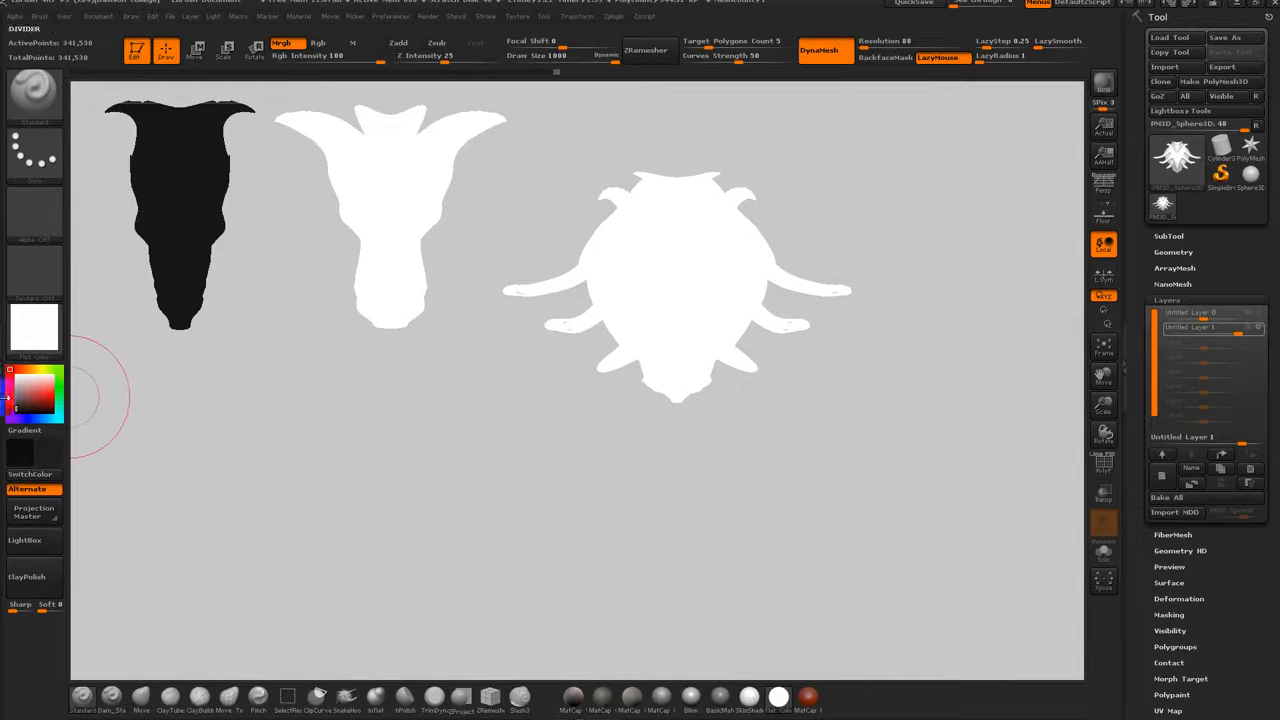
left_click(39, 449)
left_click(30, 530)
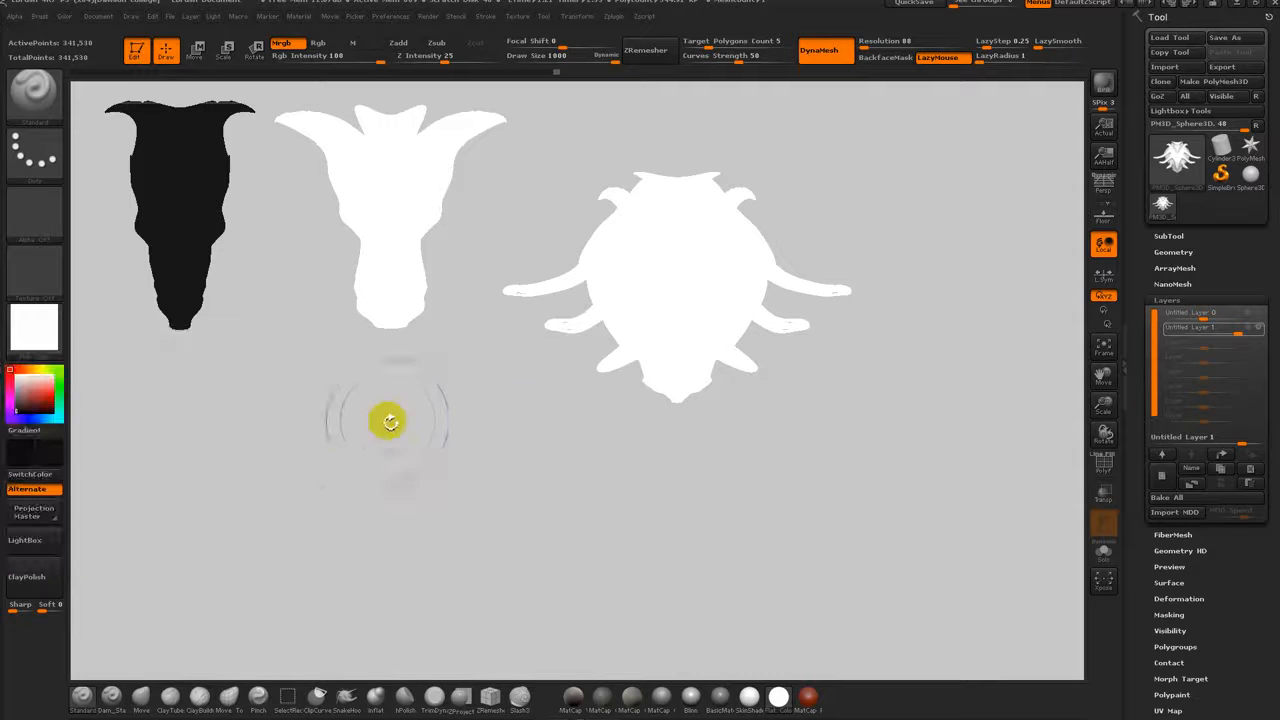
left_click_drag(551, 443, 614, 443)
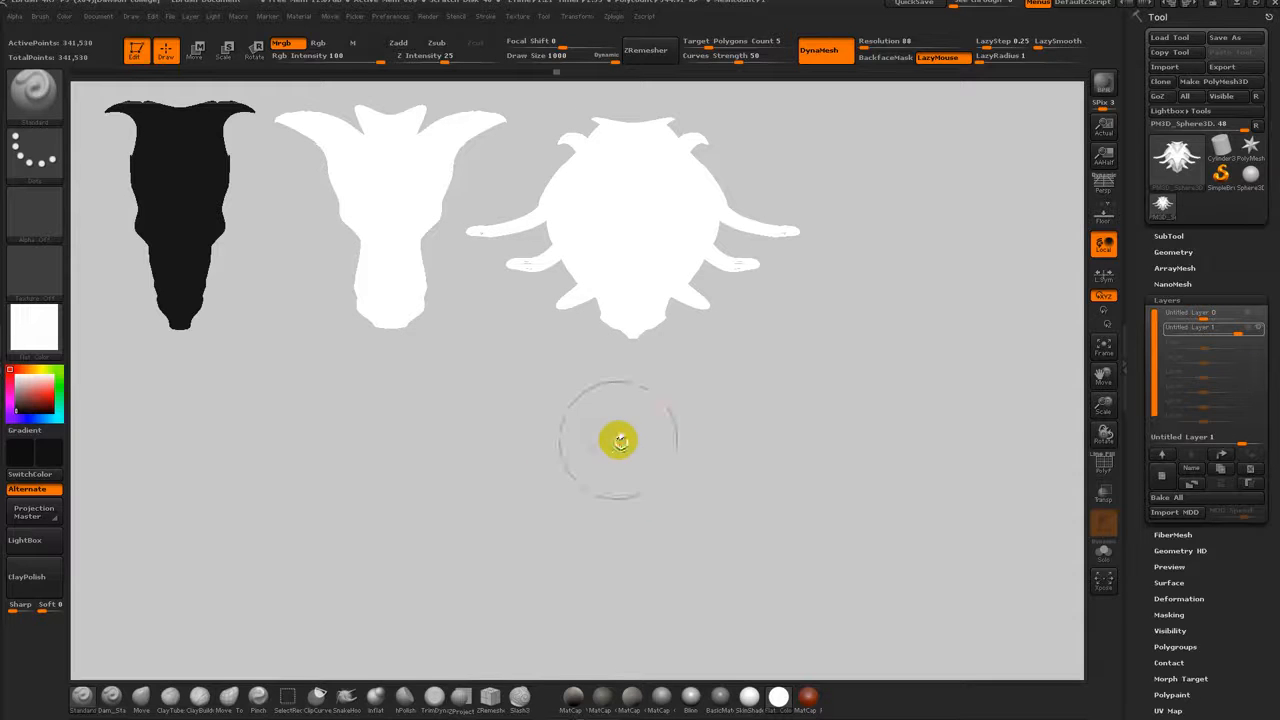
Step: Stamp the white spiked silhouette onto the canvas as the third in the row and move the live model clear of it
key("shift")
key("shift+s")
left_click_drag(826, 368, 985, 513, "alt")
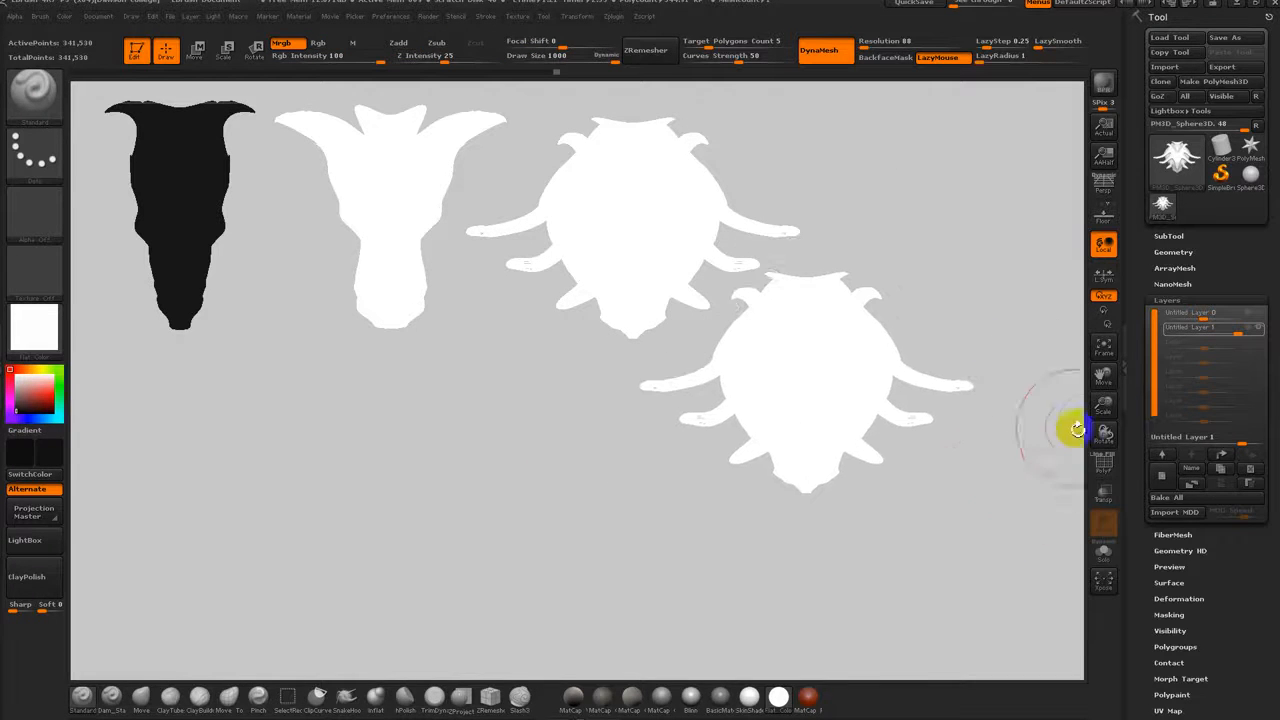
Step: Set the spiked layer's intensity to 0 and create a new recording layer for the next variation
left_click_drag(1238, 334, 1205, 334)
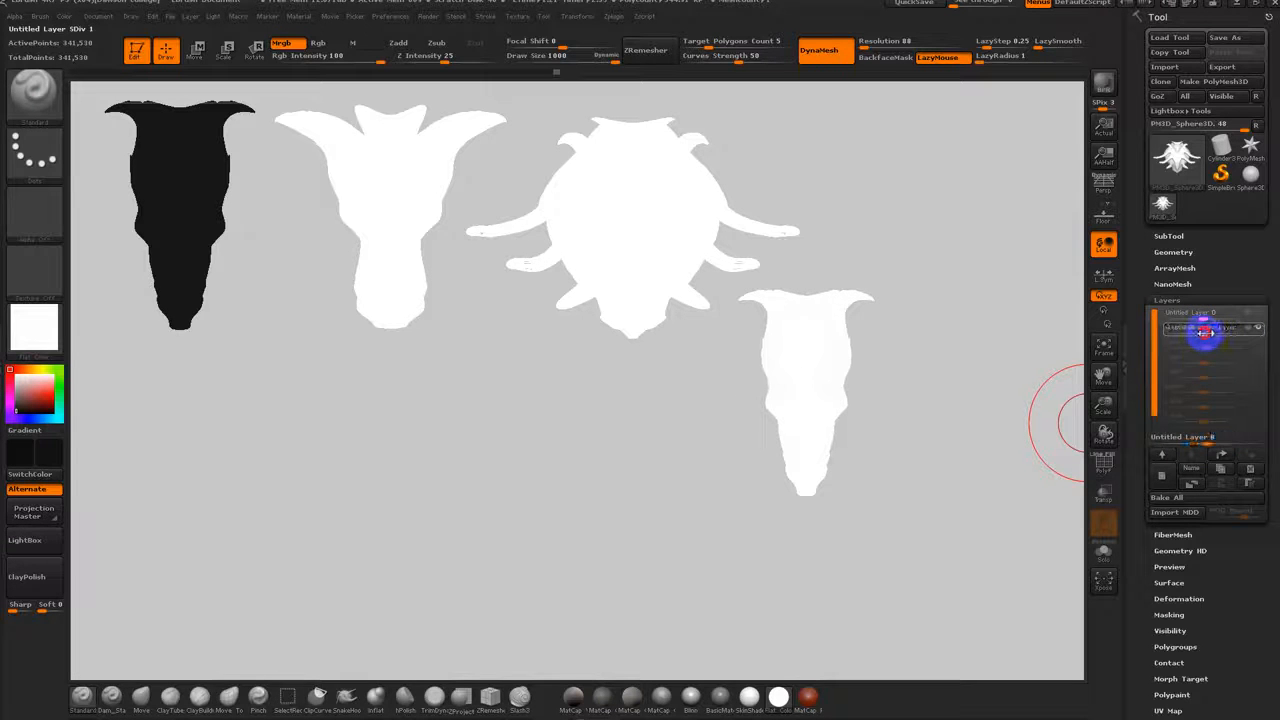
left_click(1164, 476)
left_click_drag(957, 477, 1020, 460)
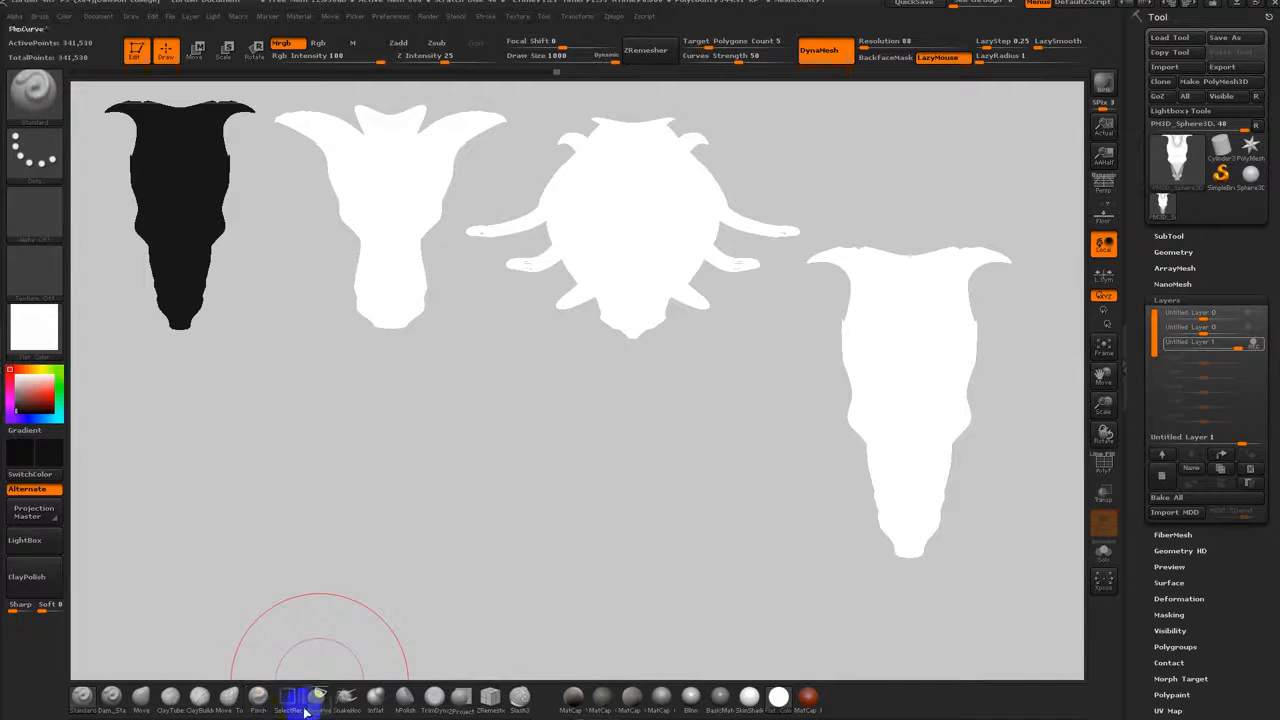
Step: Pull four pairs of near-black spikes out of the lower sides of the head using SnakeHook at draw size 244
left_click(340, 704)
key("s")
left_click_drag(937, 380, 879, 396)
left_click_drag(930, 518, 990, 562)
mouse_move(943, 491)
left_mouse_down()
mouse_move(962, 490)
mouse_move(989, 526)
left_mouse_up()
left_click_drag(950, 458, 1009, 493)
mouse_move(1045, 437)
left_mouse_down()
mouse_move(1008, 427)
mouse_move(909, 543)
mouse_move(986, 414)
mouse_move(977, 429)
mouse_move(1008, 435)
left_mouse_up()
mouse_move(777, 429)
left_mouse_down()
mouse_move(663, 583)
mouse_move(706, 497)
left_mouse_up()
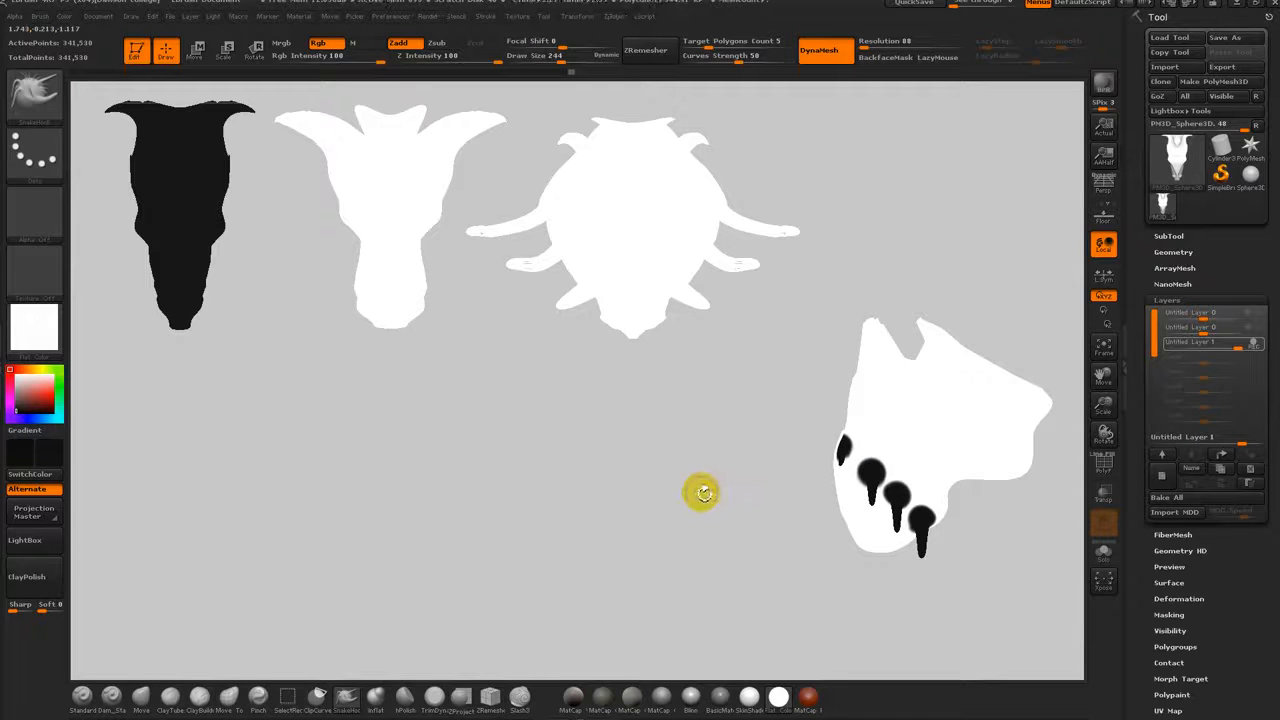
Step: Try to insert a cylinder on the side of the head with the InsertCylinder brush
key("b")
key("i")
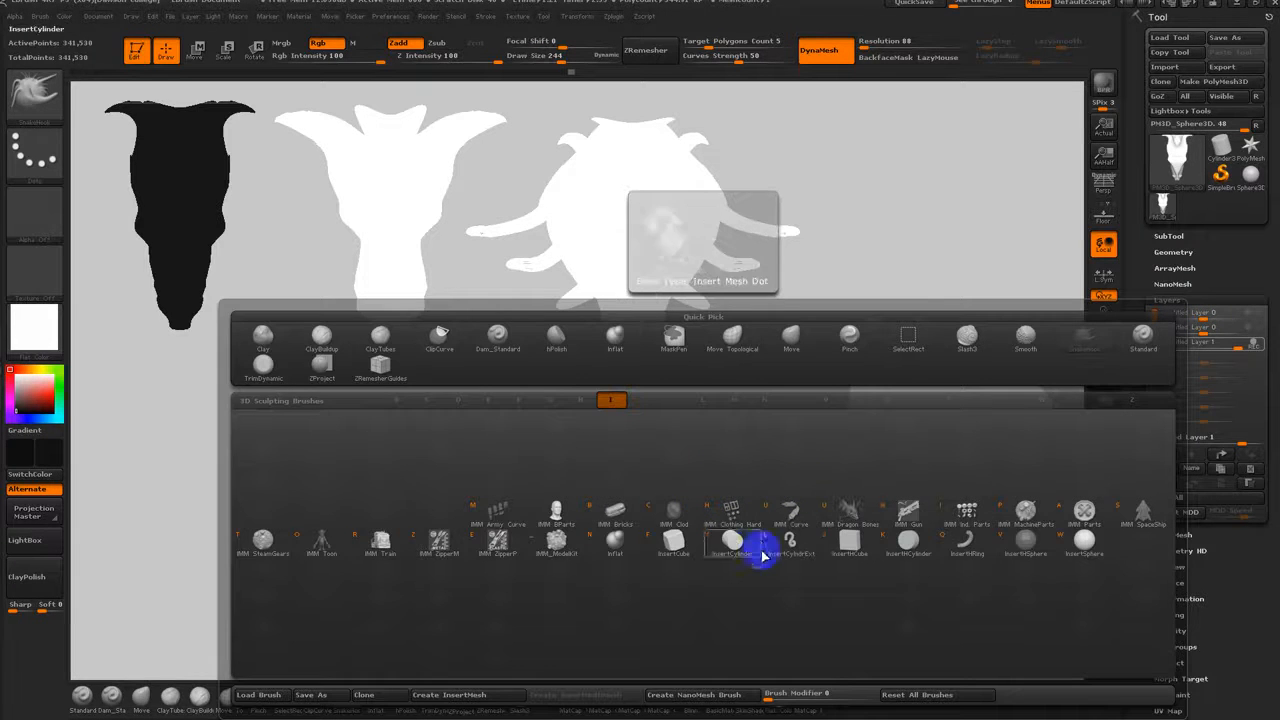
left_click(735, 545)
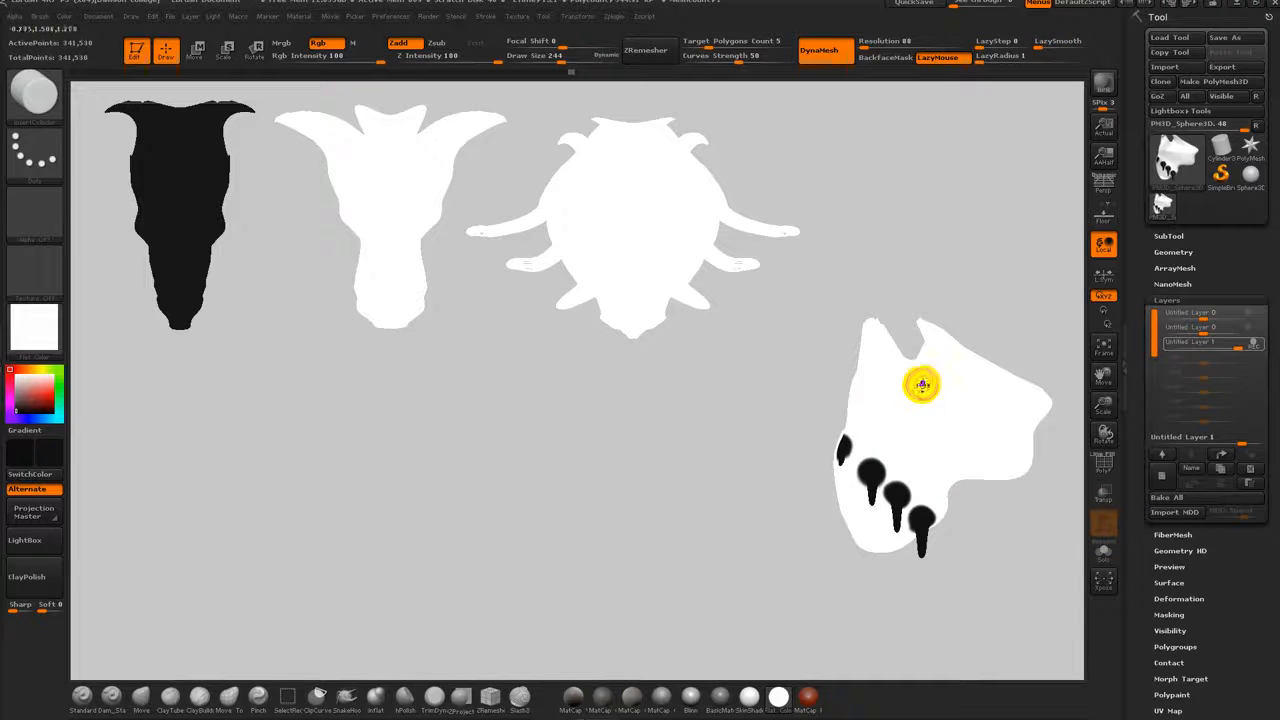
left_click_drag(855, 355, 841, 398, "shift")
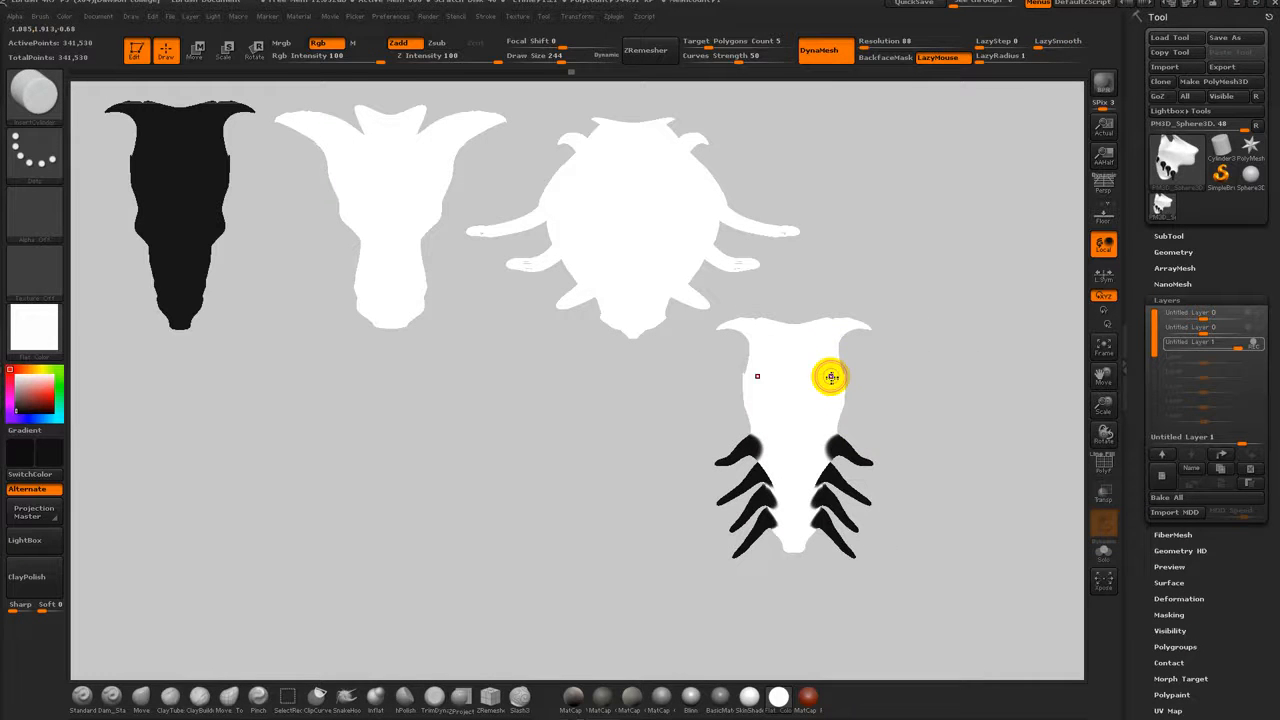
left_click(855, 400)
left_click(1172, 343)
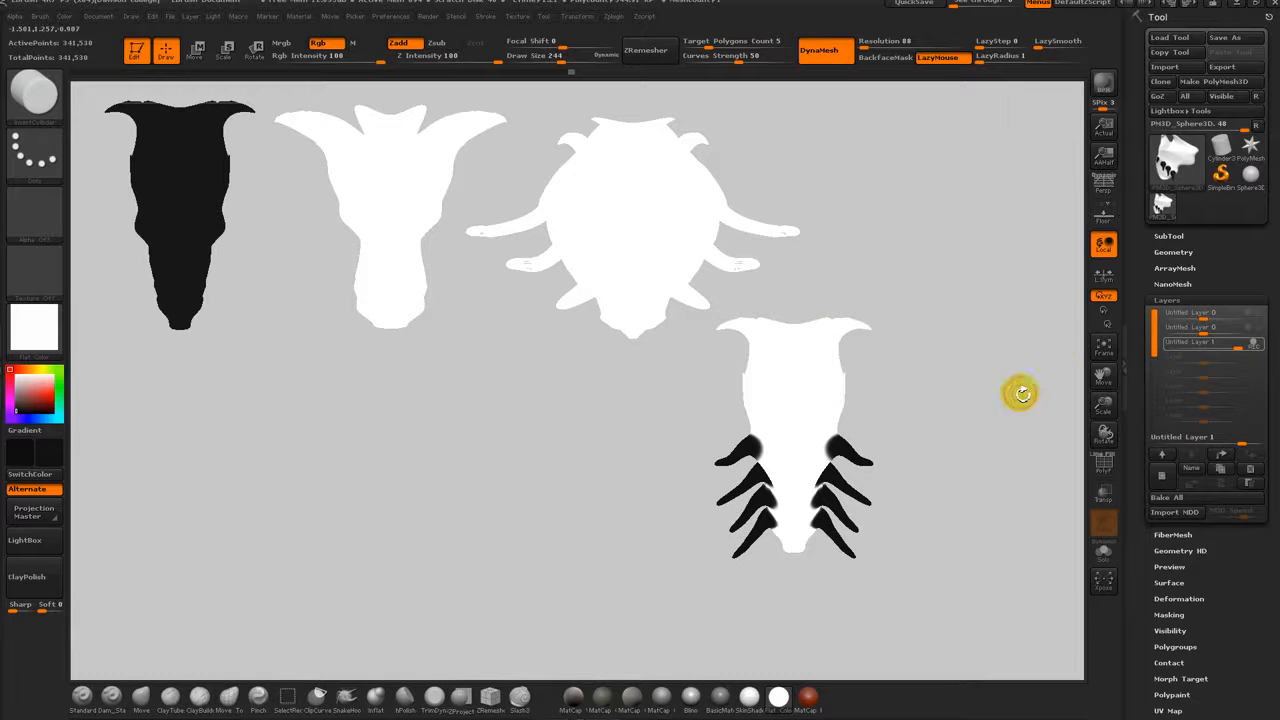
left_click_drag(871, 397, 951, 438)
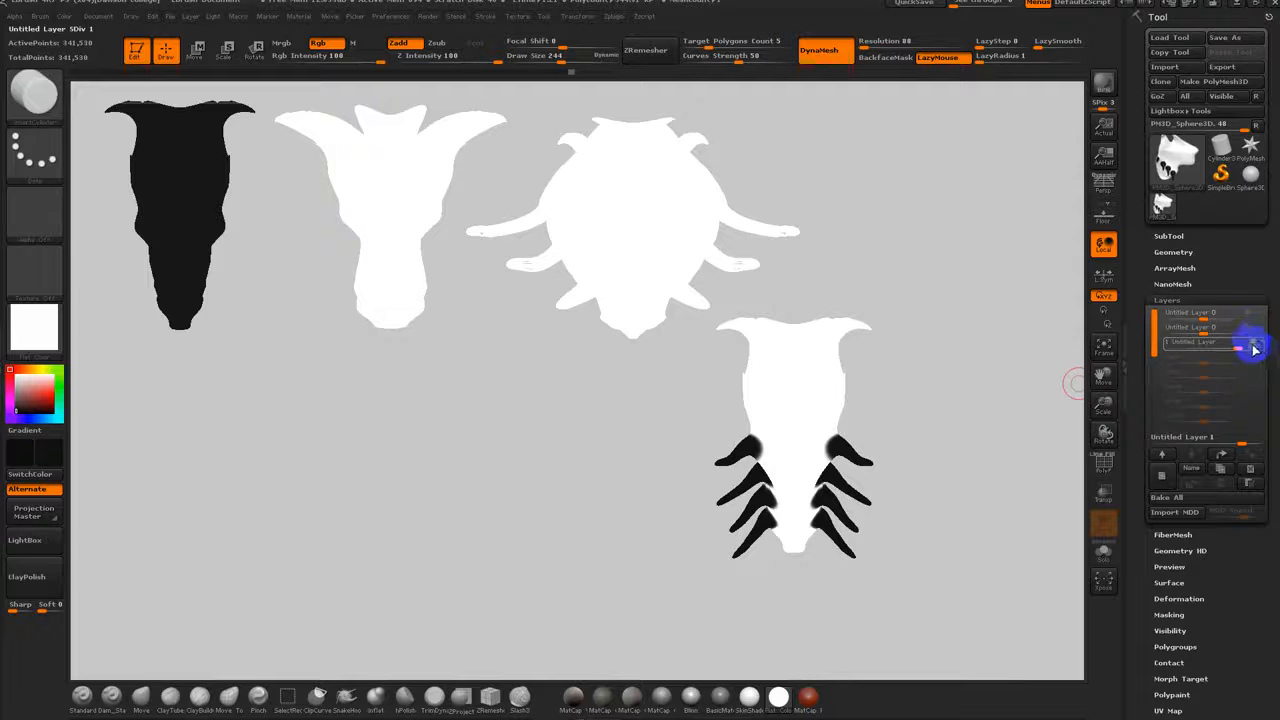
Step: Stop recording the new layer, compare its intensity at 0 and 1, and place the black-spiked variation fourth in the top row
left_click_drag(1240, 349, 1210, 347)
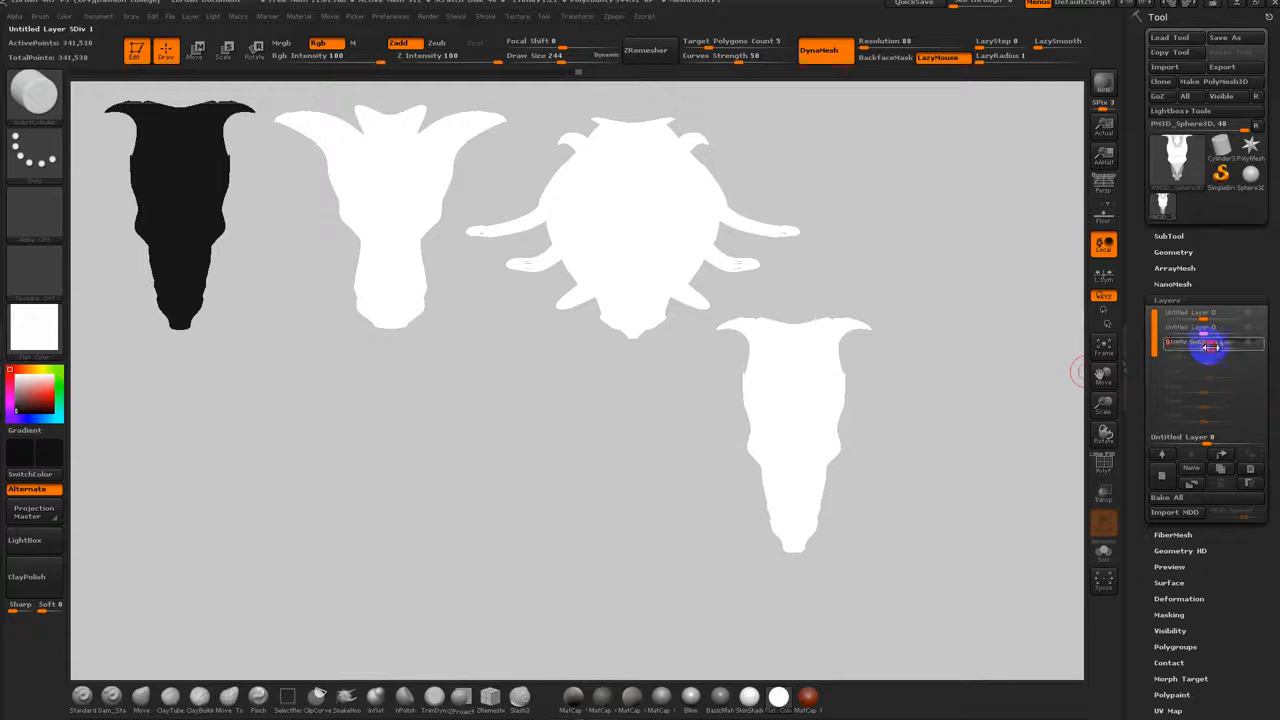
left_click_drag(1208, 347, 1246, 346)
mouse_move(943, 429)
left_mouse_down("alt")
mouse_move(1023, 403)
mouse_move(1047, 348)
mouse_move(1057, 392)
mouse_move(971, 480)
mouse_move(891, 548)
mouse_move(872, 524)
left_mouse_up("alt")
Step: Stamp the plain base head at the start of a second row and set the middle layer's intensity to 1 beside it
left_click_drag(1203, 346, 1208, 353)
left_click_drag(834, 491, 494, 540, "alt")
key("shift+s")
mouse_move(638, 480)
left_mouse_down("alt")
mouse_move(657, 500)
mouse_move(926, 483)
mouse_move(934, 500)
left_mouse_up("alt")
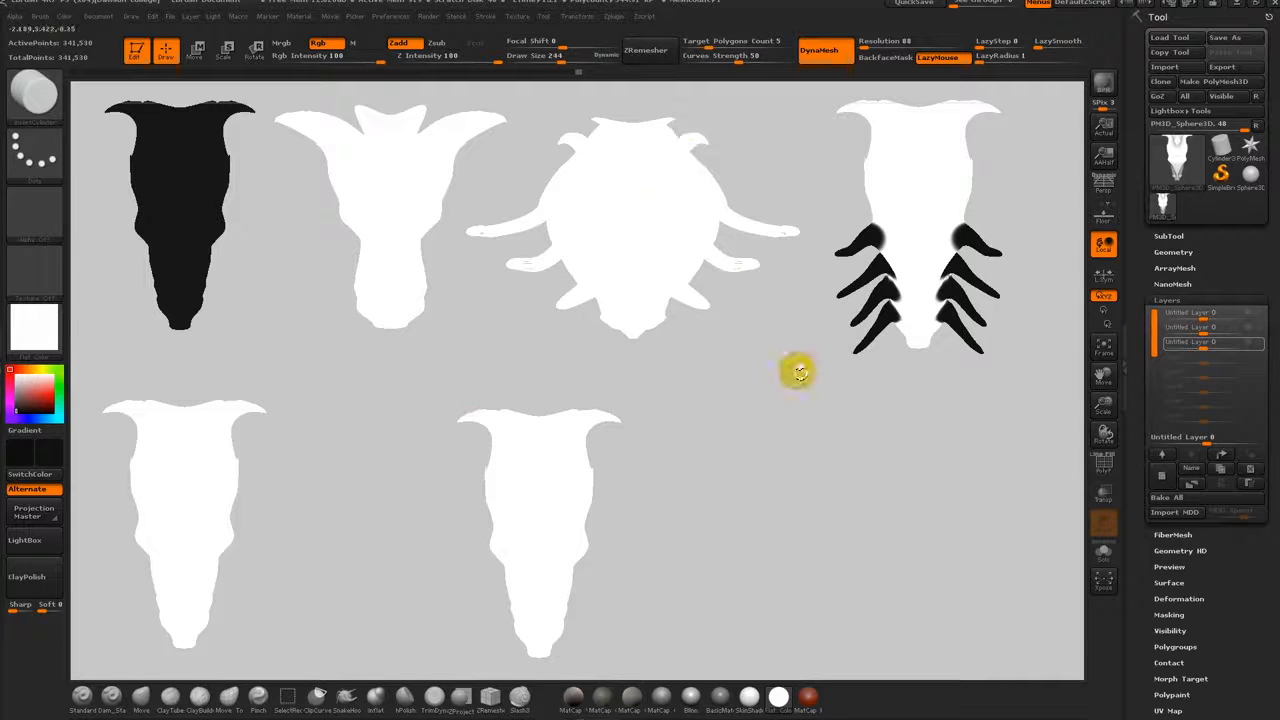
left_click_drag(1205, 330, 1244, 332)
mouse_move(893, 499)
left_mouse_down("alt")
mouse_move(917, 476)
mouse_move(910, 458)
left_mouse_up("alt")
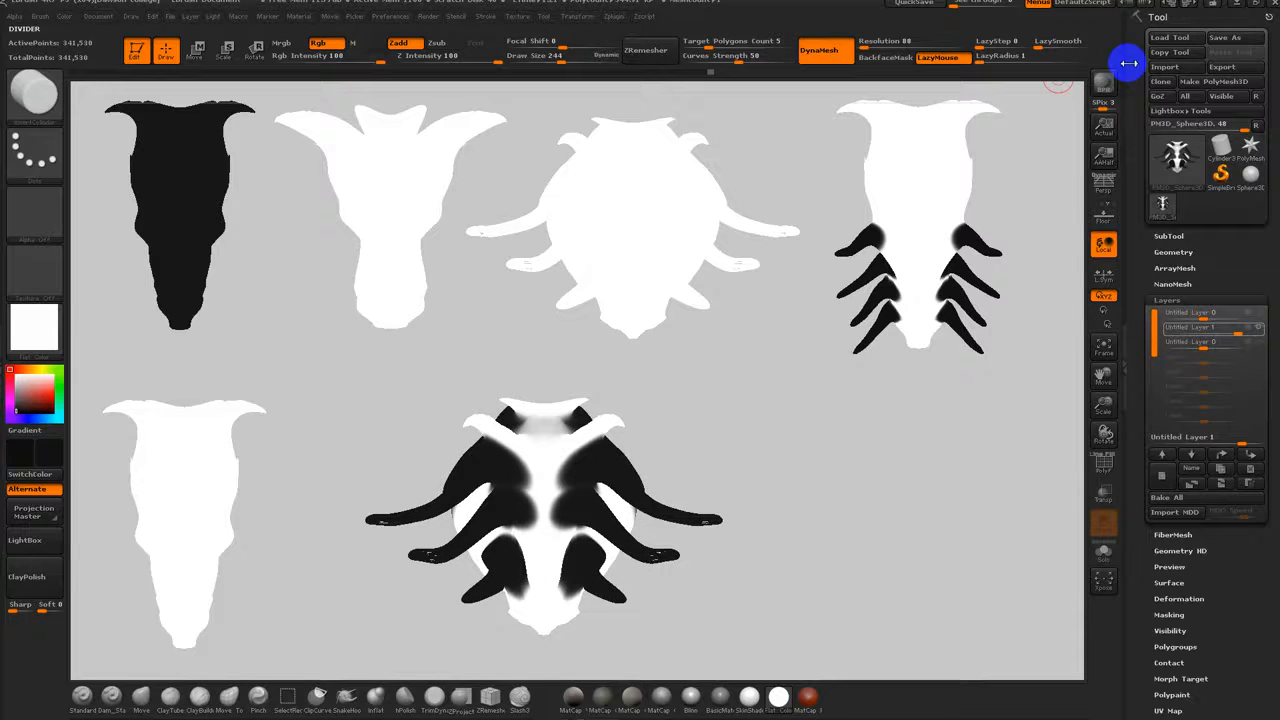
Step: Start saving the tool under a new name and create a "Creature Concept" folder inside the personal folder on the D: drive
left_click(1213, 40)
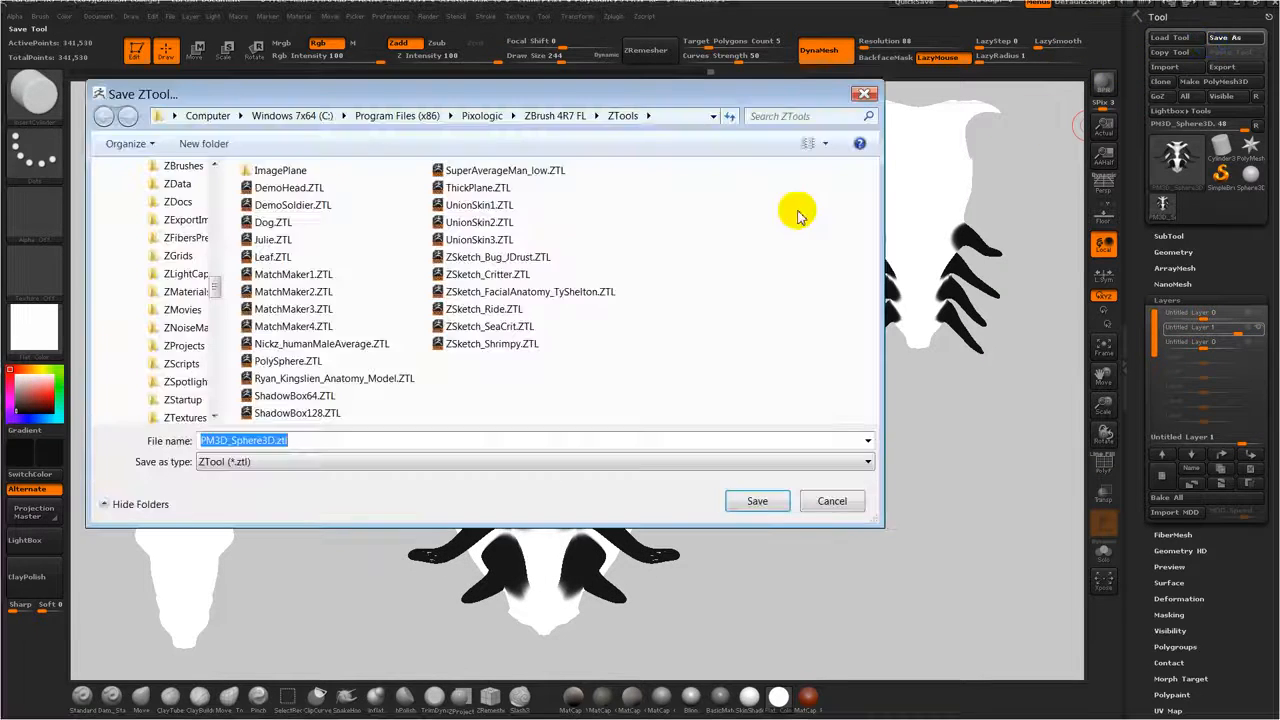
left_click(212, 115)
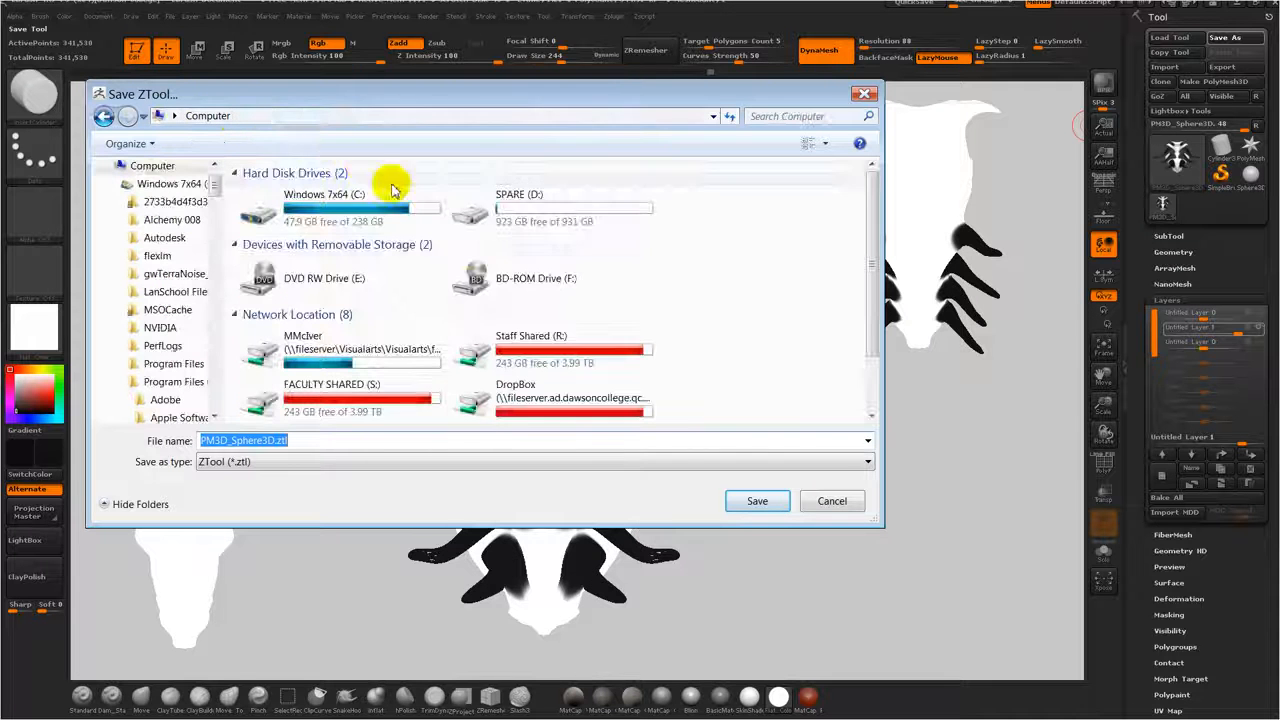
left_click(517, 220)
double_click(517, 220)
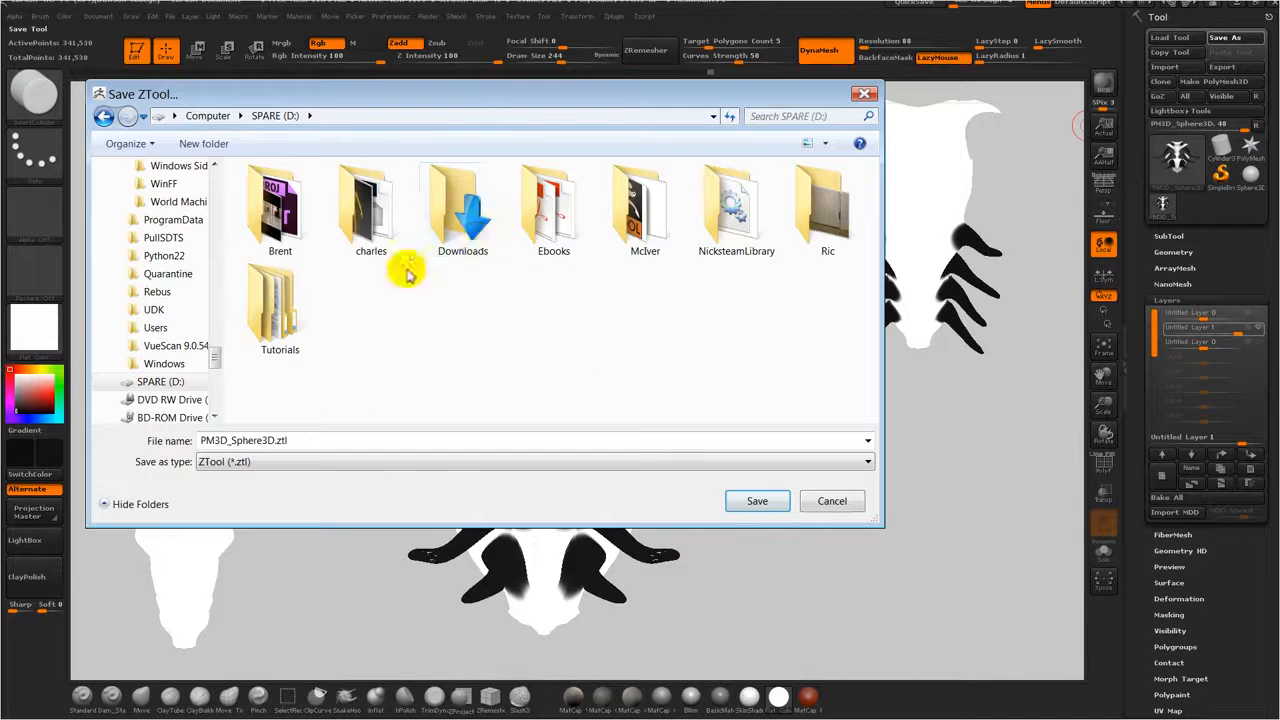
double_click(645, 210)
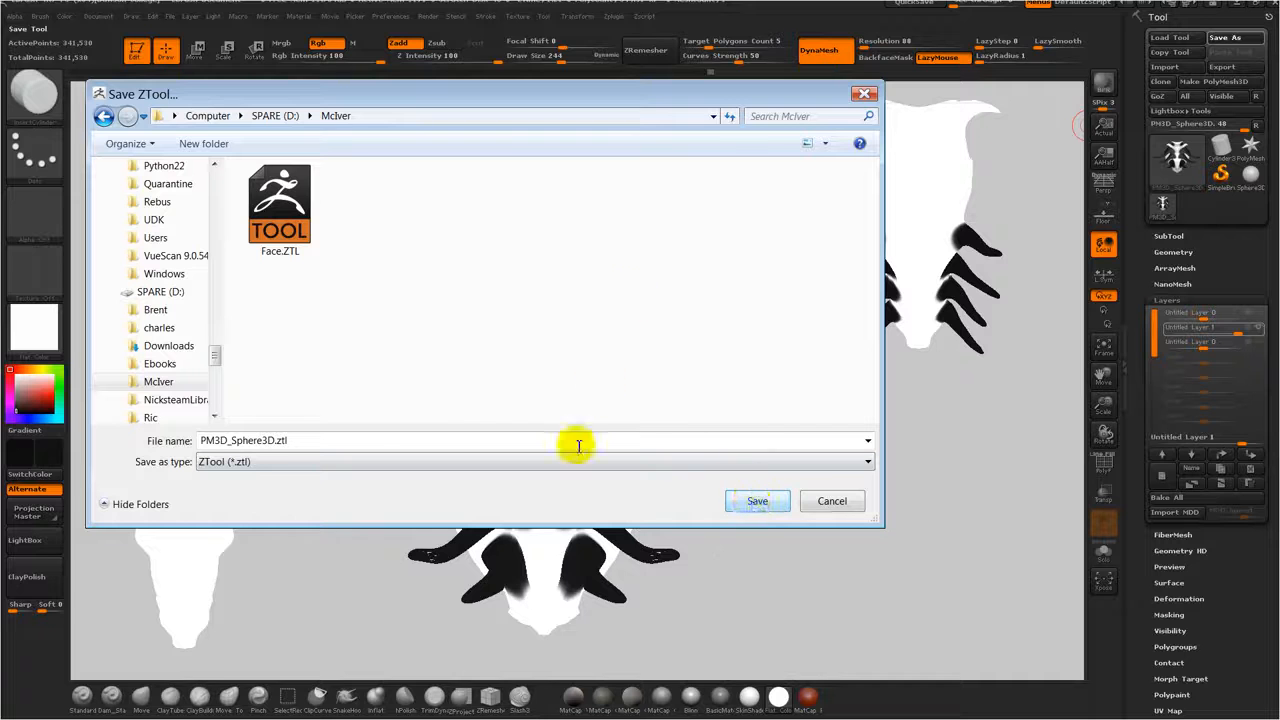
left_click(203, 143)
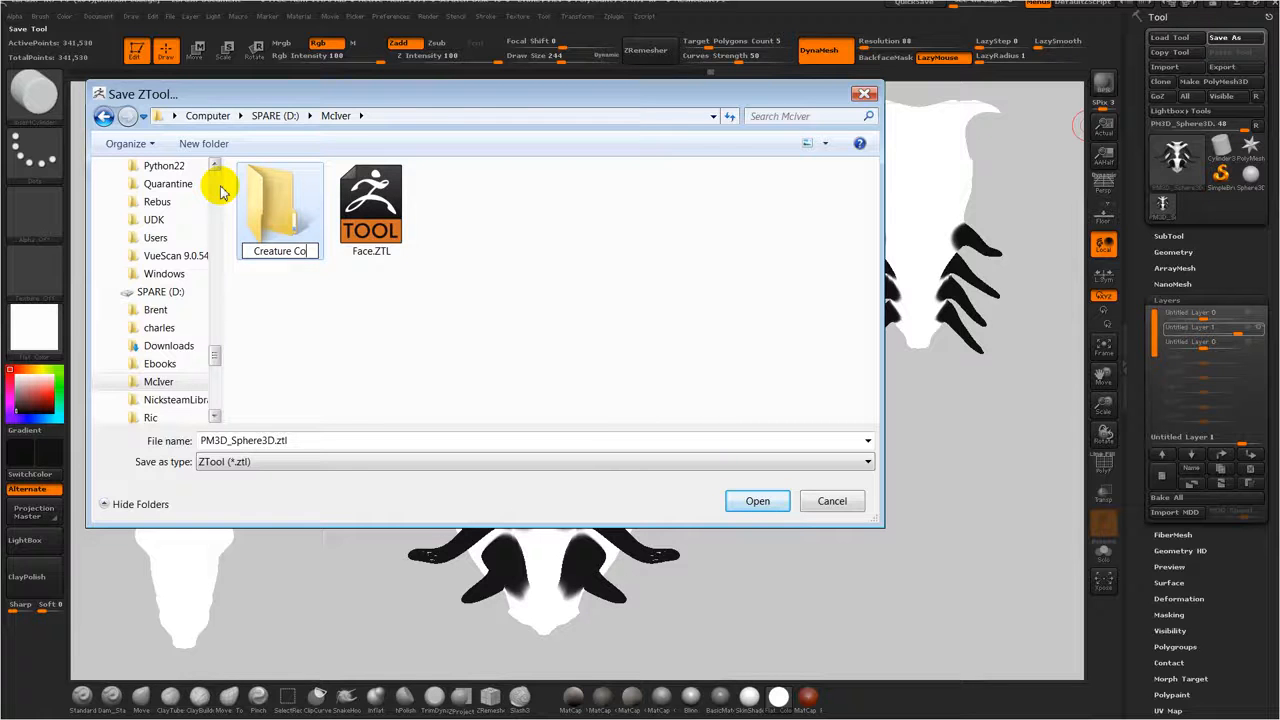
type("t")
key("Return")
key("Return")
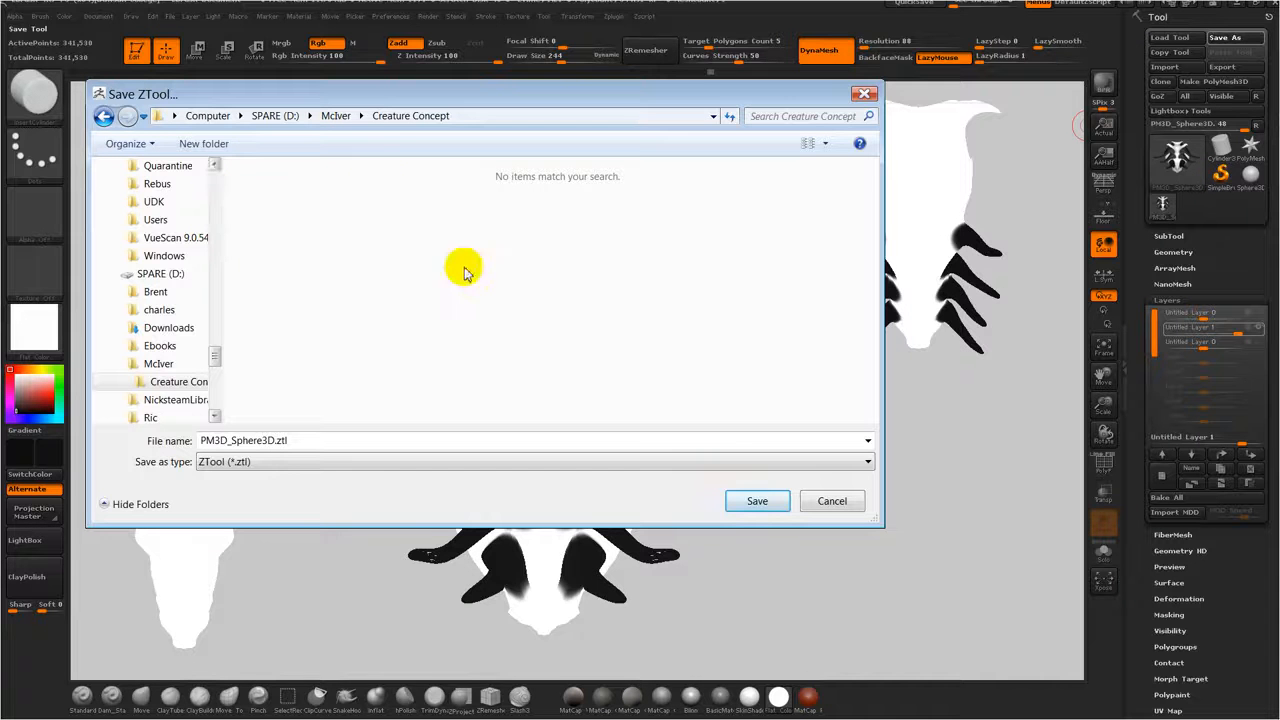
Step: Save the tool as Gross_Face_01 in the Creature Concept folder
left_click_drag(403, 94, 332, 157)
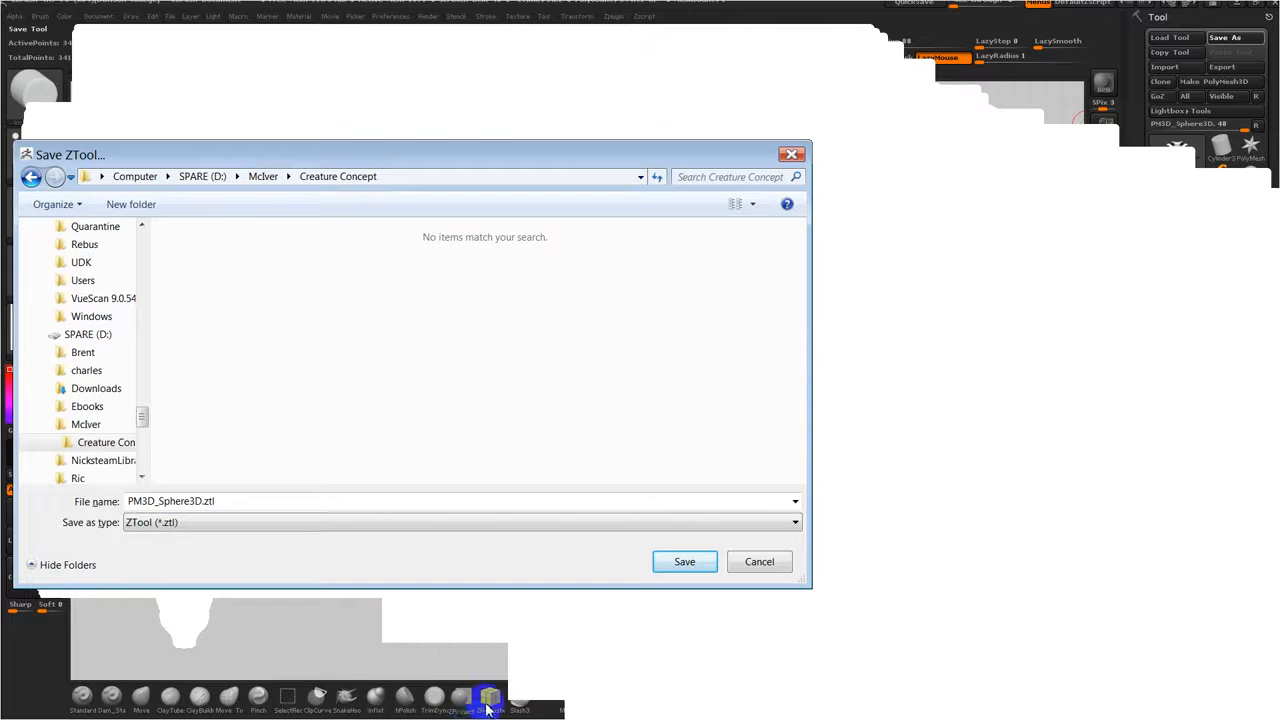
key("alt+Tab")
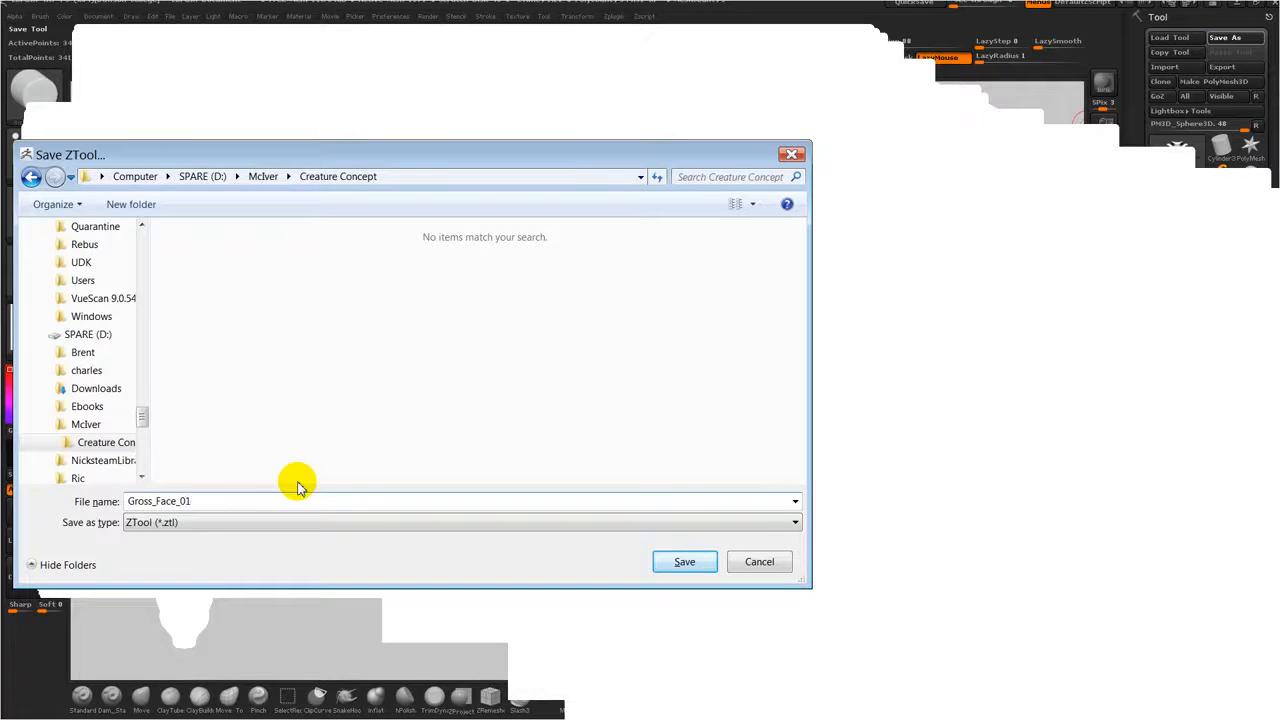
key("Return")
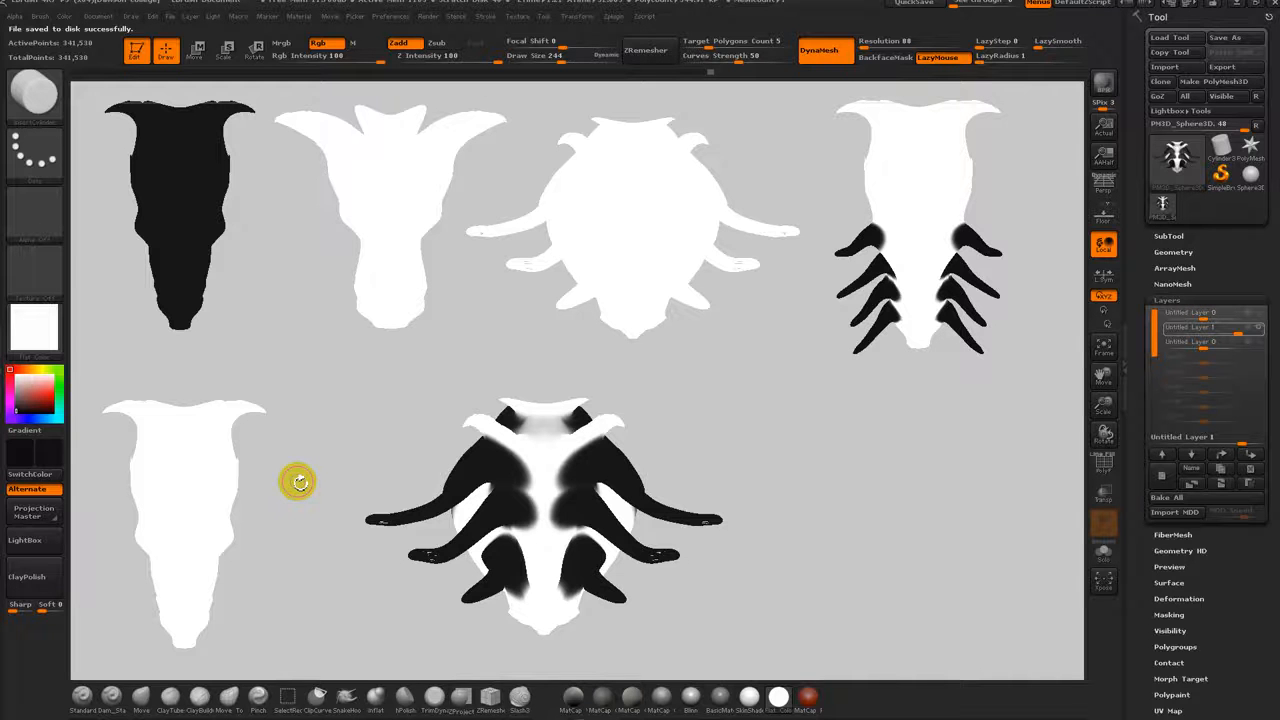
Step: Return the spiked head to front view, keep its layer at intensity 1 and bake all layers into the mesh
left_click_drag(747, 408, 766, 383)
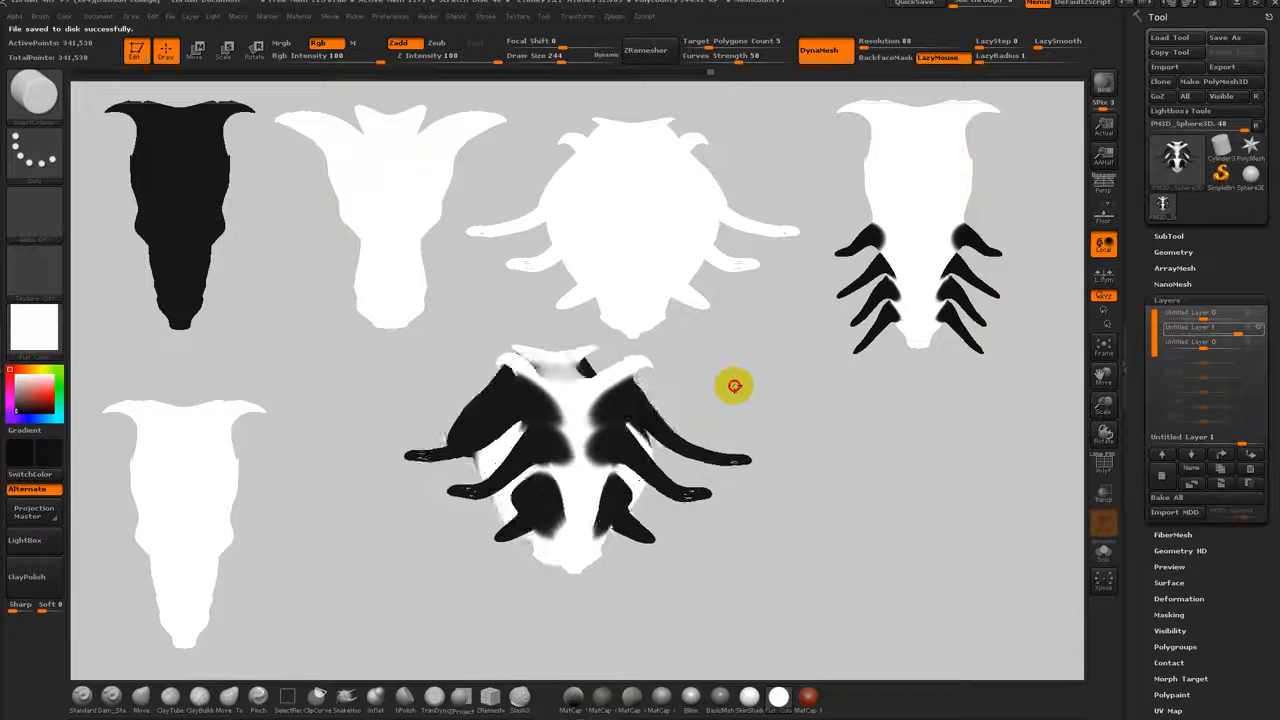
key("shift")
mouse_move(714, 391)
left_mouse_down()
mouse_move(757, 366)
mouse_move(735, 387)
mouse_move(729, 374)
left_mouse_up()
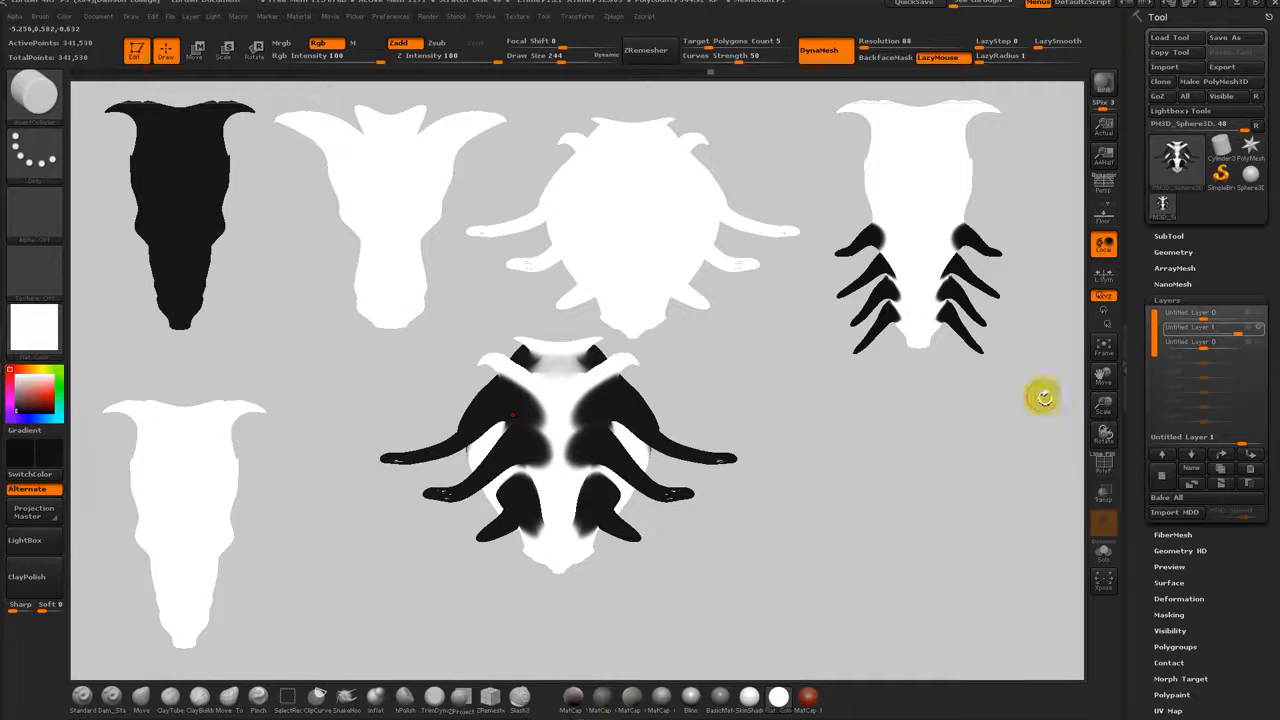
left_click(1182, 497)
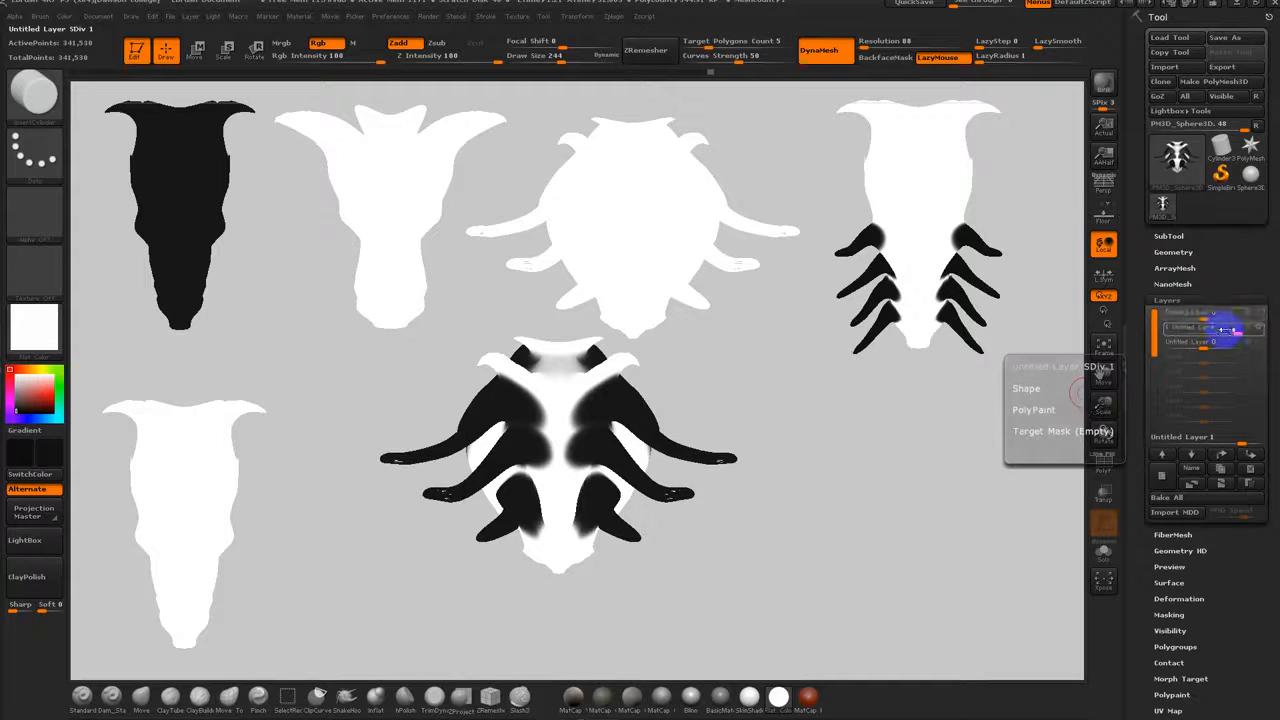
mouse_move(1237, 335)
left_mouse_down()
mouse_move(1206, 337)
mouse_move(1240, 336)
left_mouse_up()
left_click(1184, 497)
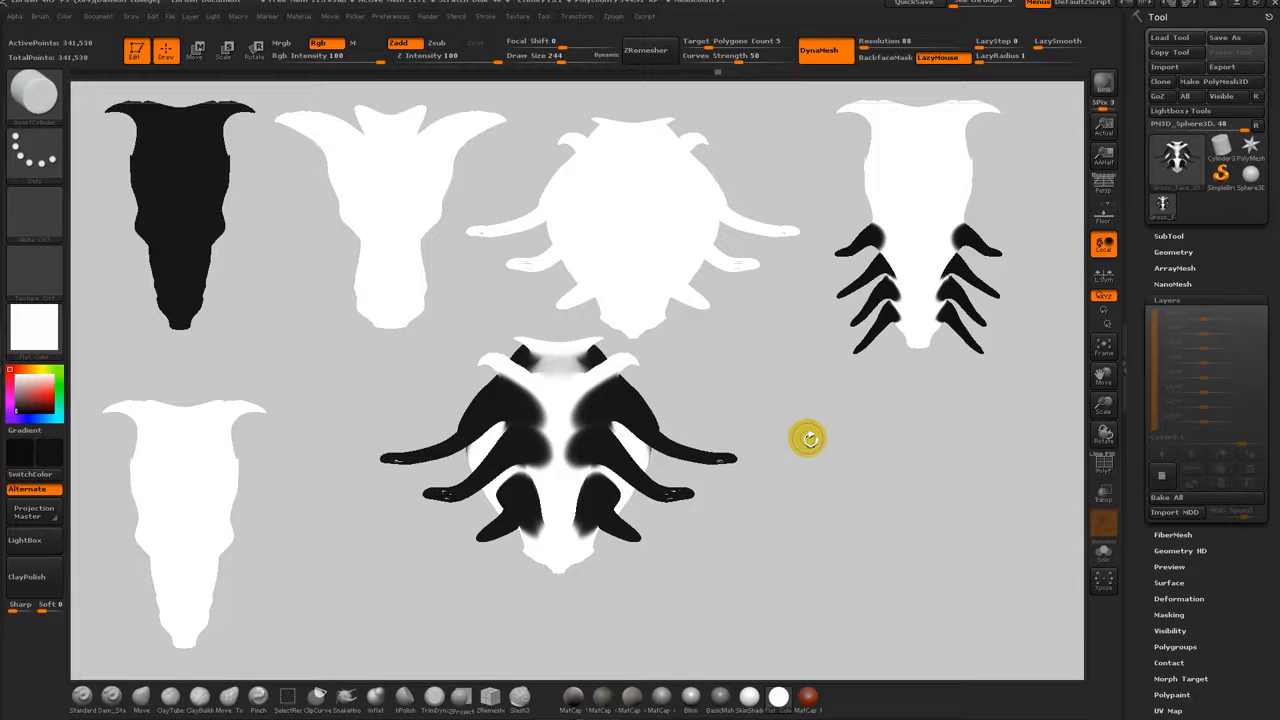
Step: Clear the stamped silhouettes from the canvas, frame the baked head and preview its form in the Blinn material
left_click(646, 359, "ctrl+shift")
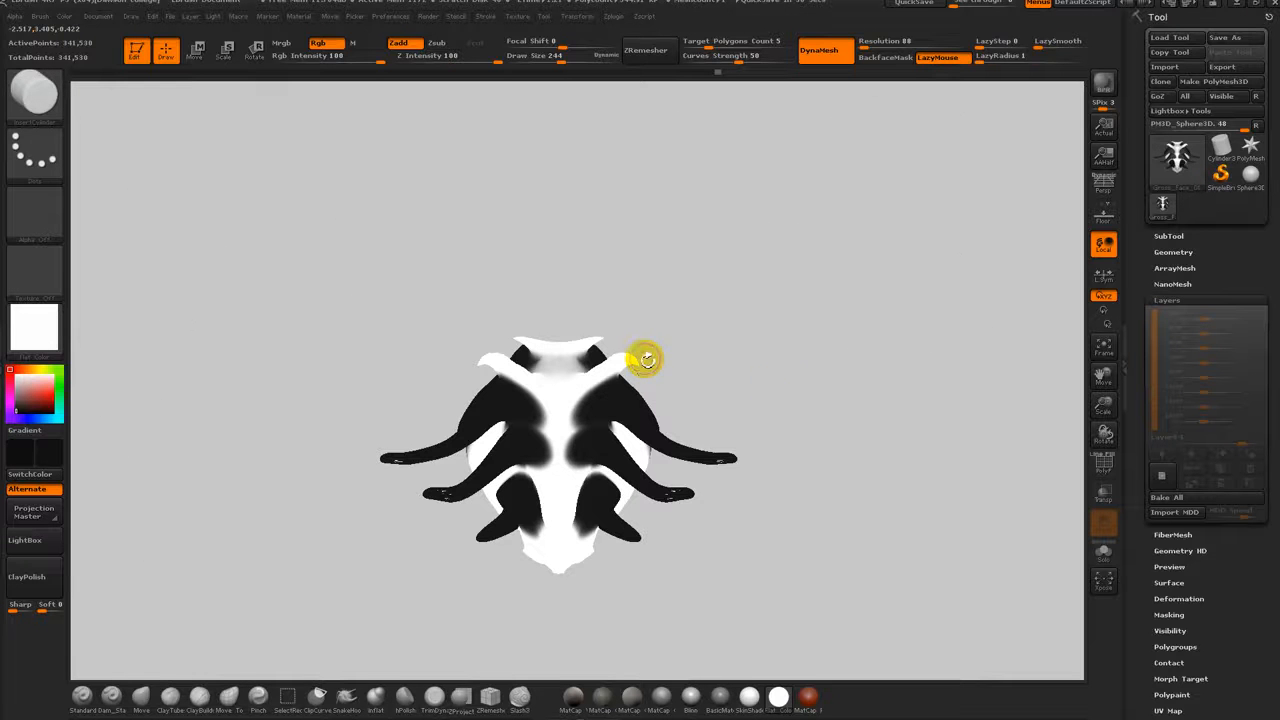
key("f")
left_click_drag(877, 503, 866, 460, "alt")
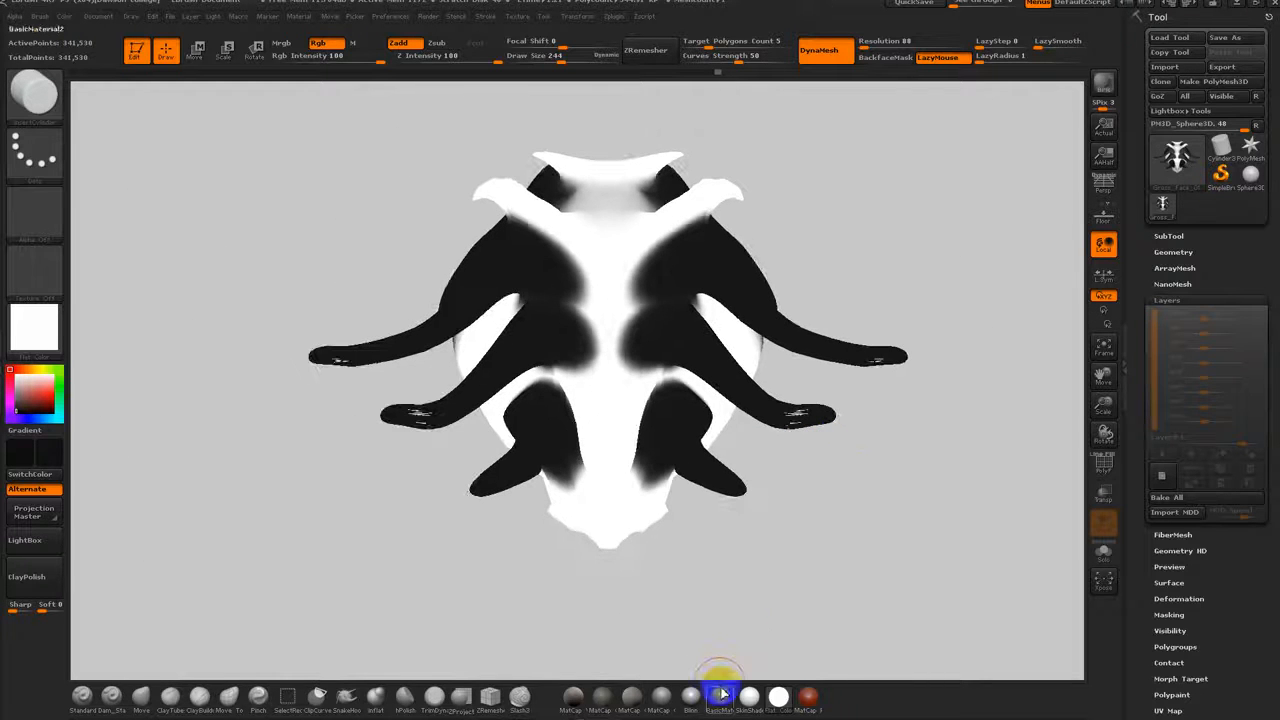
left_click(698, 696)
left_click_drag(748, 646, 751, 509)
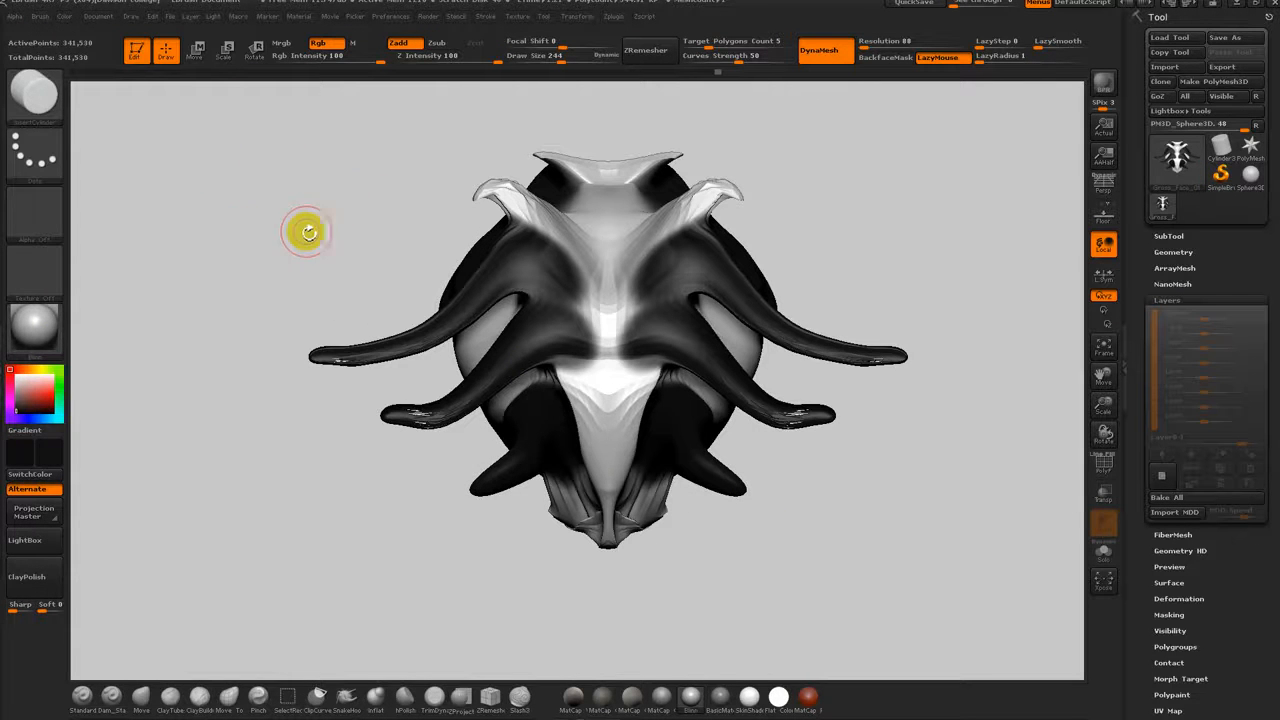
Step: Switch back to Flat Color and fill the whole head with white (RGB 255, 255, 255)
left_click(778, 696)
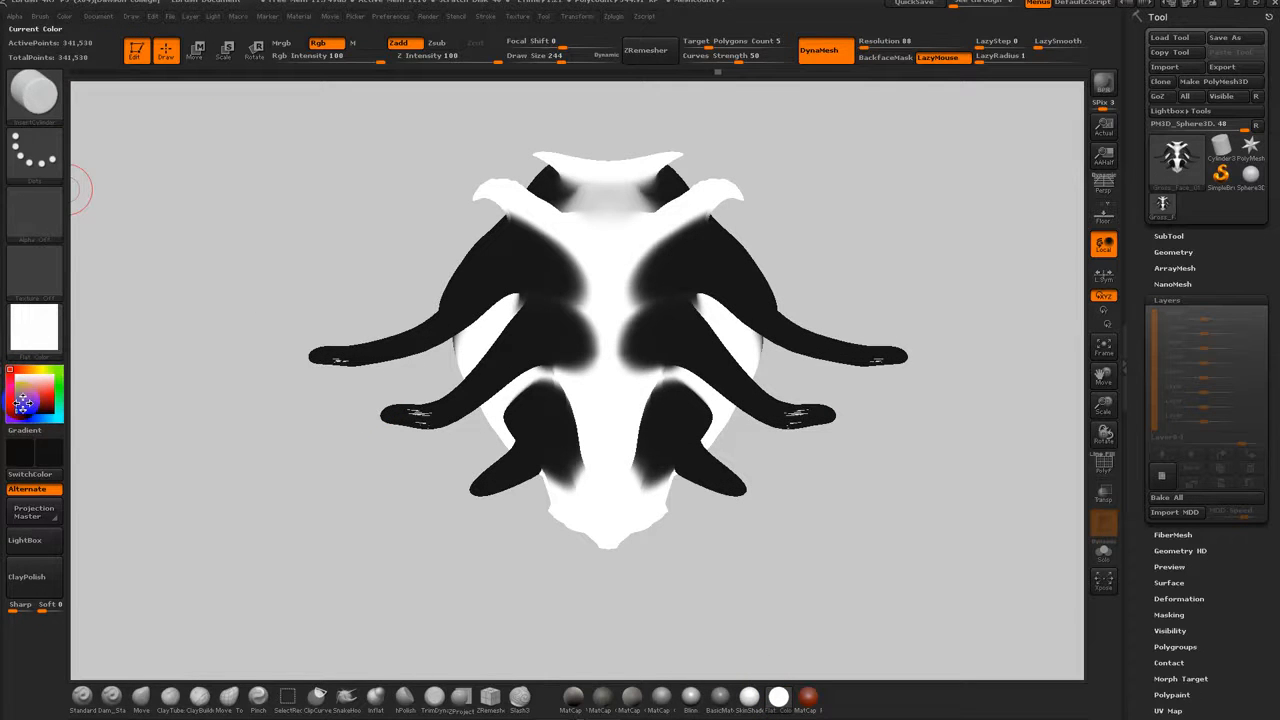
left_click(47, 448)
left_click(35, 341)
left_click(48, 455)
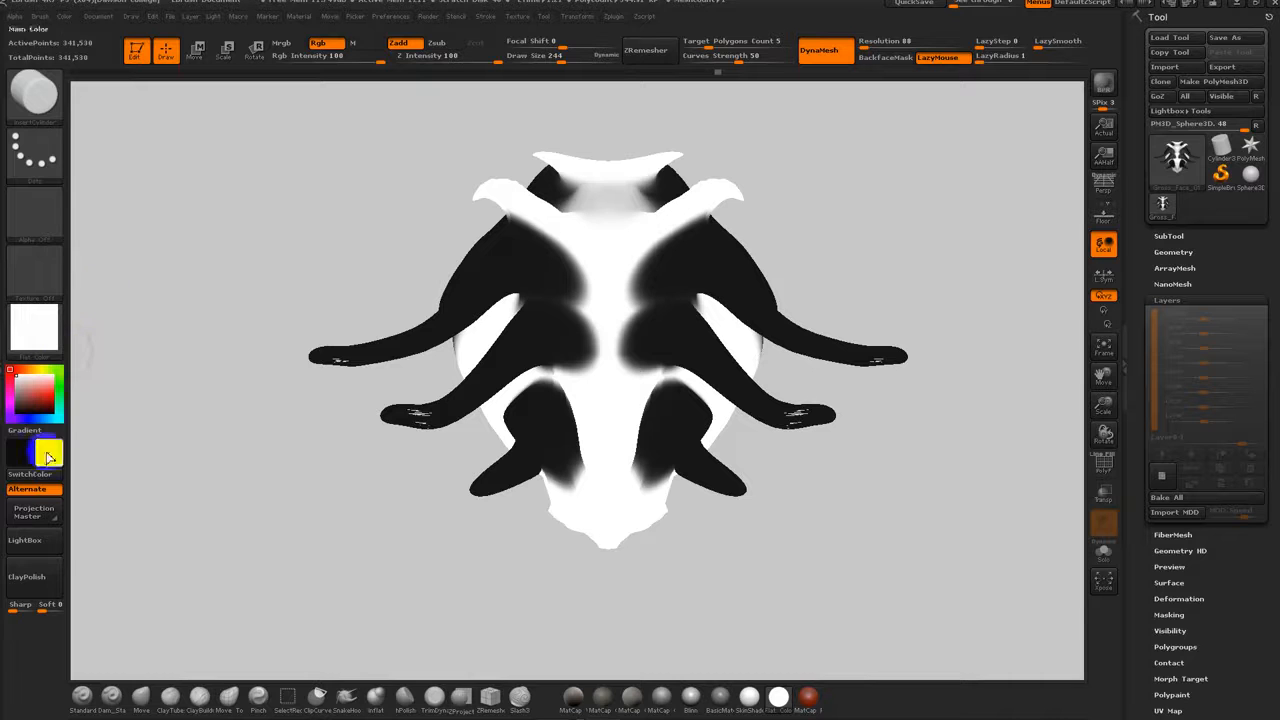
left_click(63, 19)
left_click(97, 286)
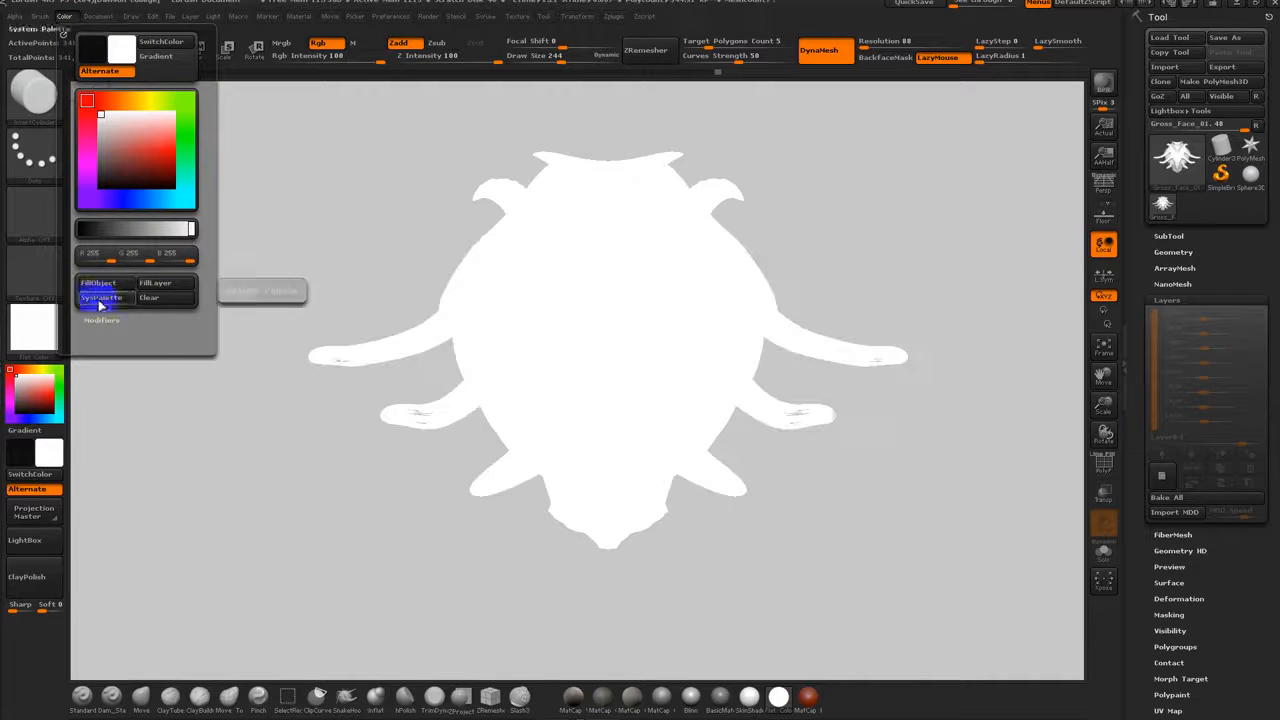
Step: Compare shaded materials on the white head and settle on MatCap Gray
left_click(690, 697)
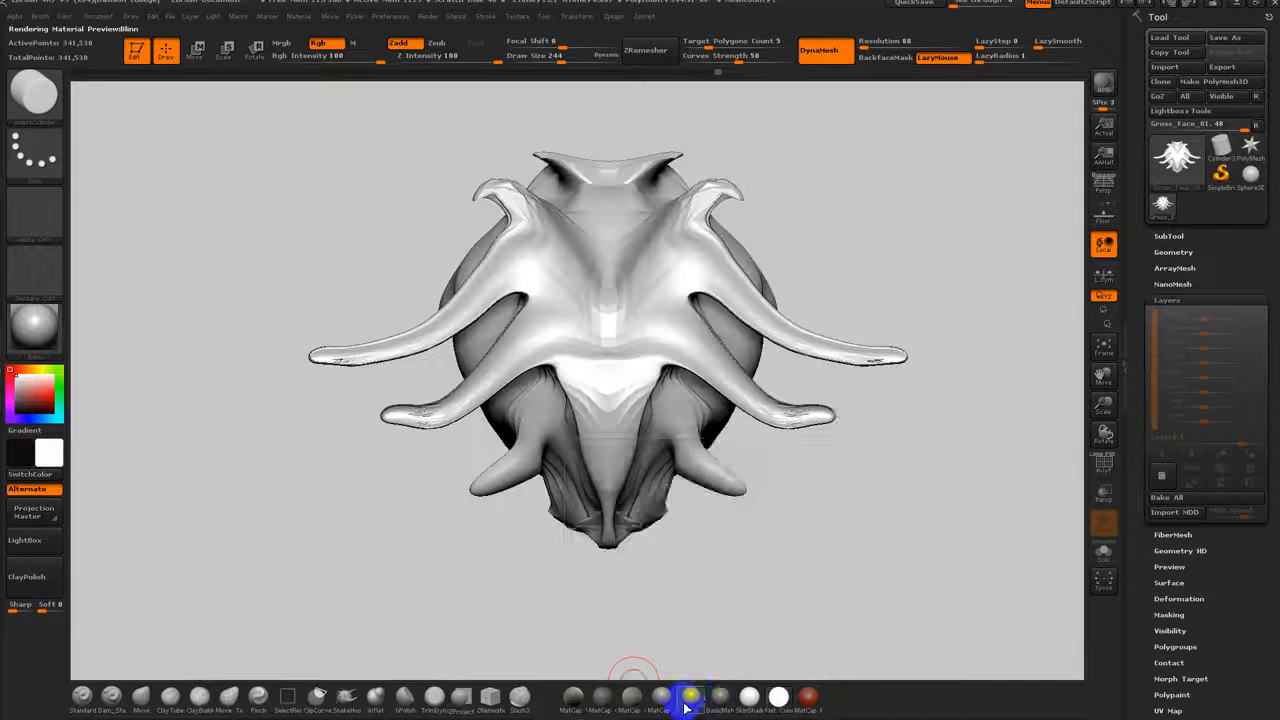
left_click(634, 700)
left_click(639, 699)
left_click(661, 700)
mouse_move(752, 598)
left_mouse_down()
mouse_move(866, 557)
mouse_move(797, 551)
mouse_move(820, 517)
mouse_move(829, 557)
mouse_move(849, 492)
left_mouse_up()
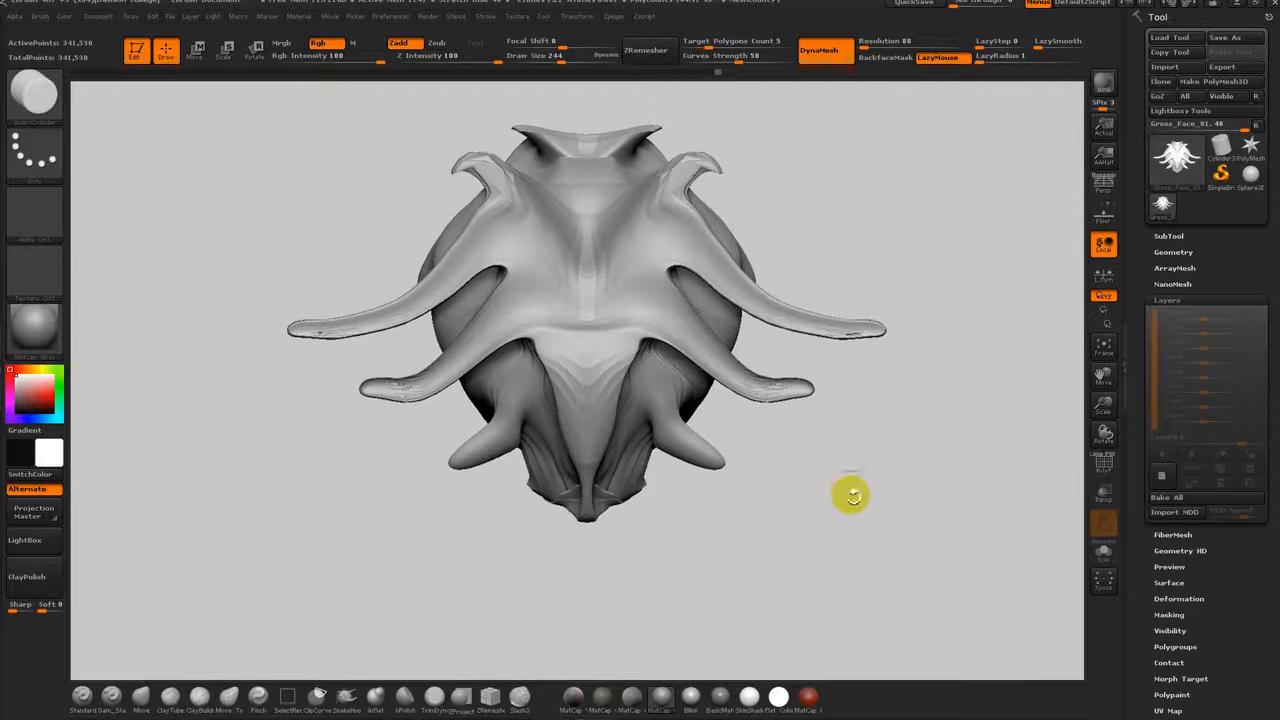
Step: Remesh the head with DynaMesh and check the tips of its spikes
left_click_drag(992, 299, 919, 476, "ctrl")
left_click_drag(994, 258, 935, 522, "ctrl")
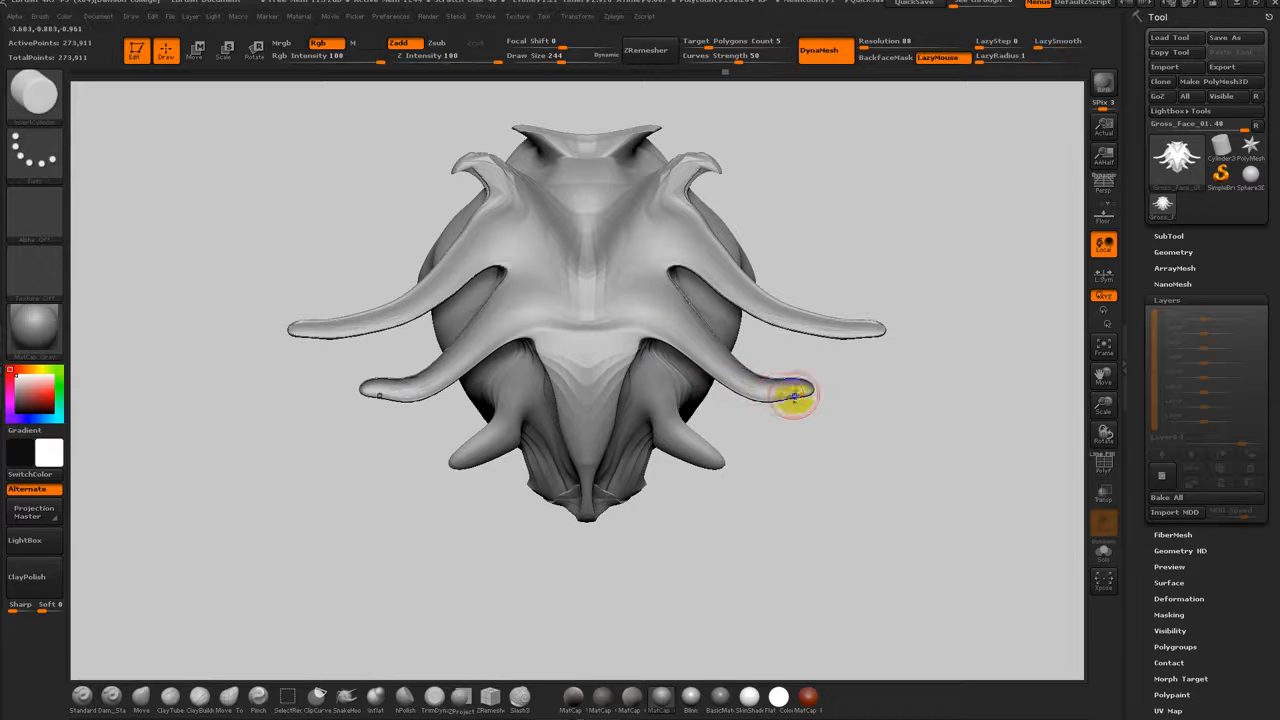
left_click_drag(820, 434, 903, 443)
mouse_move(867, 398)
left_mouse_down()
mouse_move(756, 376)
mouse_move(829, 366)
mouse_move(812, 392)
left_mouse_up()
Step: Enlarge the brush to draw size 987 and examine the remeshed head from an angle
key("s")
mouse_move(824, 471)
left_mouse_down()
mouse_move(883, 454)
mouse_move(772, 417)
mouse_move(840, 451)
left_mouse_up()
mouse_move(799, 521)
left_mouse_down()
mouse_move(900, 483)
mouse_move(833, 339)
mouse_move(826, 377)
mouse_move(797, 337)
mouse_move(809, 309)
mouse_move(598, 342)
left_mouse_up()
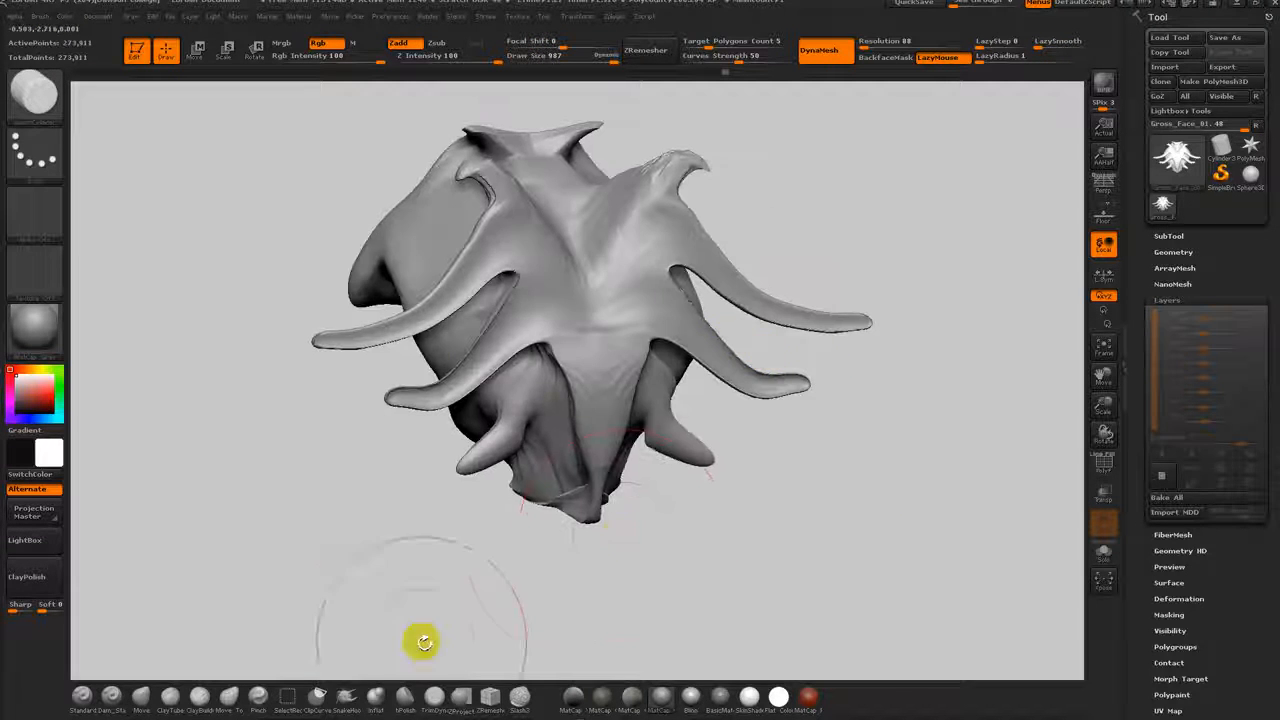
Step: Switch to the Inflat brush, remesh the head with DynaMesh and undo the last change on the side spikes
left_click(377, 695)
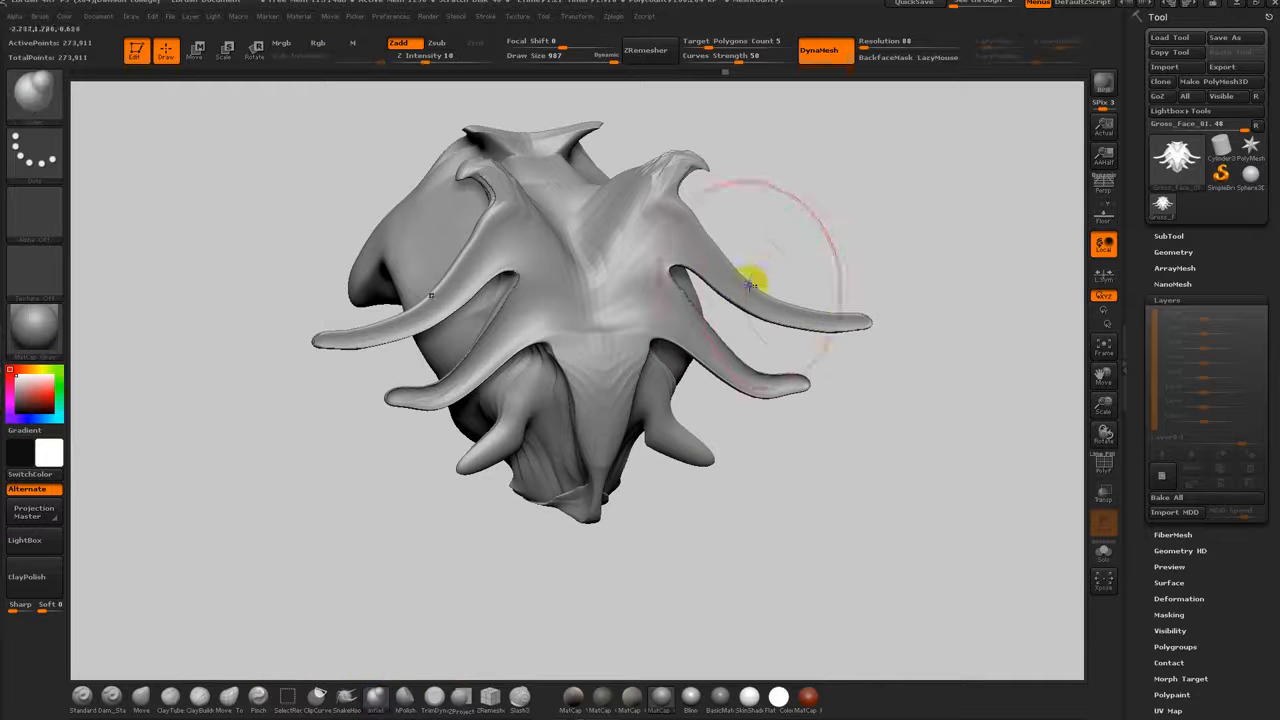
mouse_move(838, 380)
left_mouse_down()
mouse_move(892, 383)
mouse_move(912, 345)
left_mouse_up()
left_click_drag(914, 329, 879, 472, "ctrl")
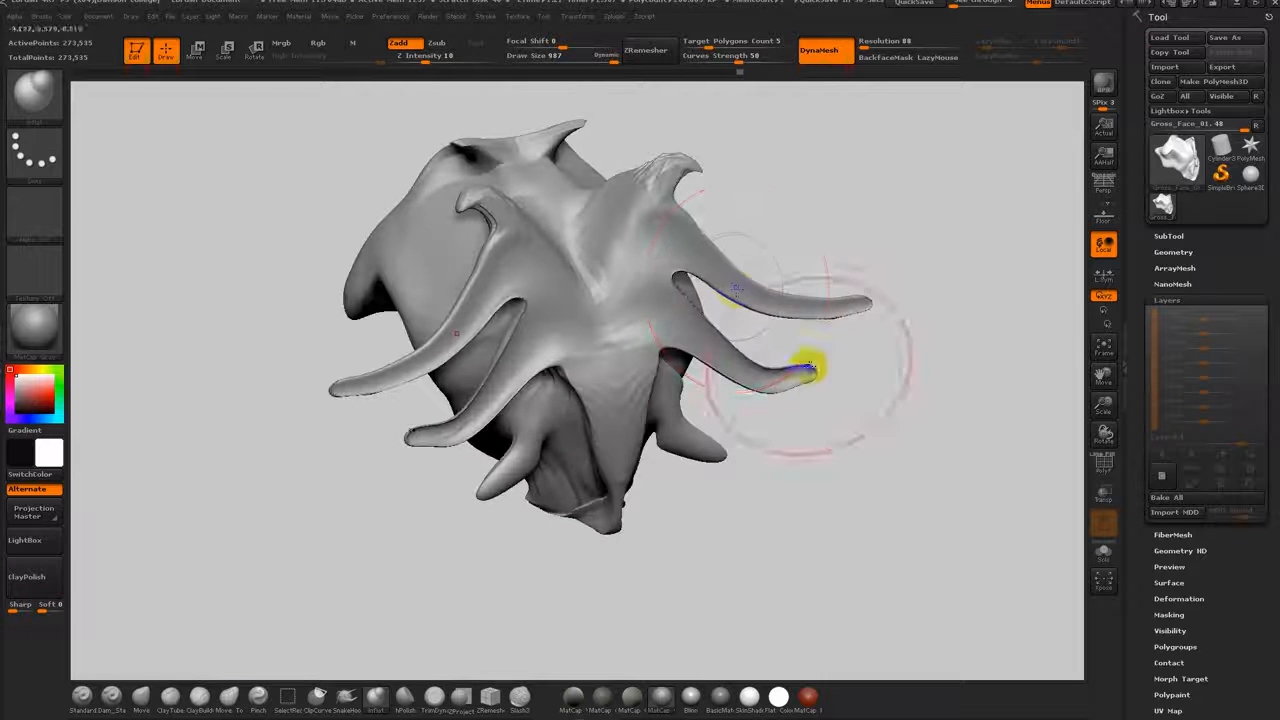
key("ctrl+z")
Step: Inflate the long side spikes at draw size 512, update the DynaMesh, and smooth the swollen areas
key("s")
mouse_move(779, 288)
left_mouse_down()
mouse_move(746, 297)
mouse_move(823, 302)
left_mouse_up()
mouse_move(677, 357)
left_mouse_down()
mouse_move(765, 368)
mouse_move(762, 356)
mouse_move(784, 384)
left_mouse_up()
left_click_drag(913, 337, 868, 456, "ctrl")
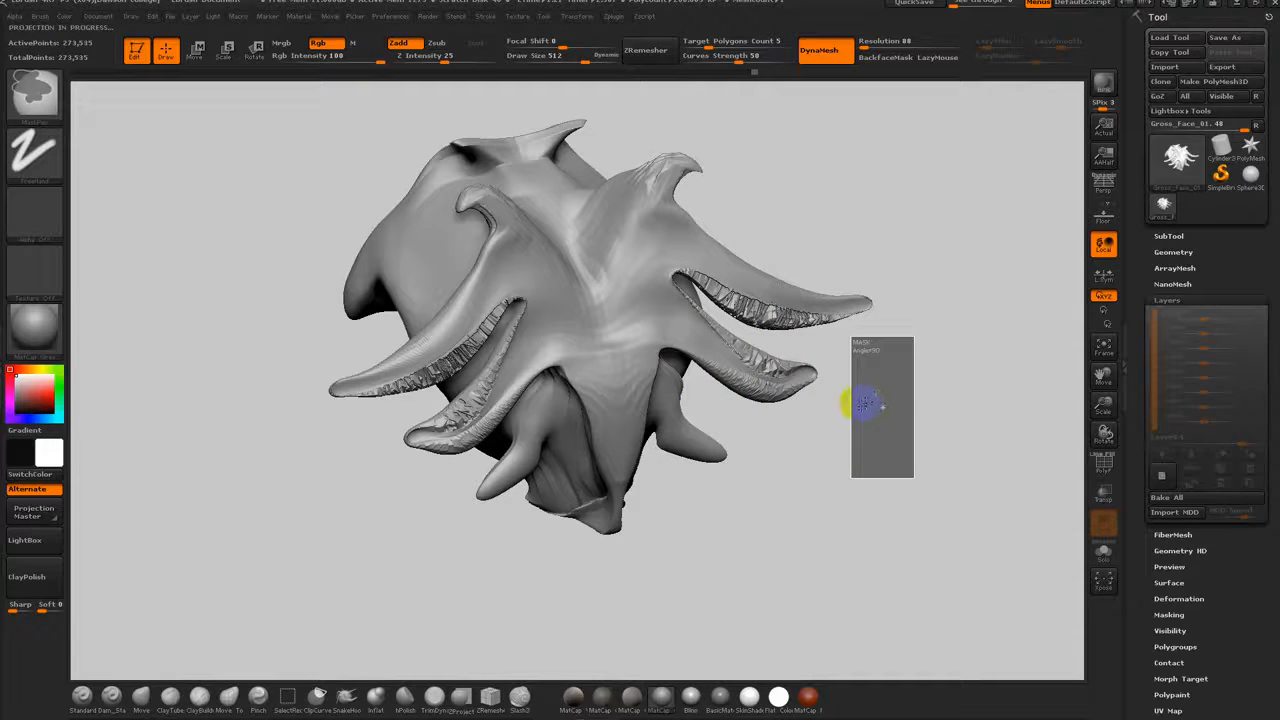
mouse_move(758, 304)
left_mouse_down("shift")
mouse_move(829, 326)
mouse_move(730, 290)
left_mouse_up("shift")
mouse_move(894, 437)
left_mouse_down()
mouse_move(700, 286)
mouse_move(634, 423)
mouse_move(850, 445)
mouse_move(829, 443)
left_mouse_up()
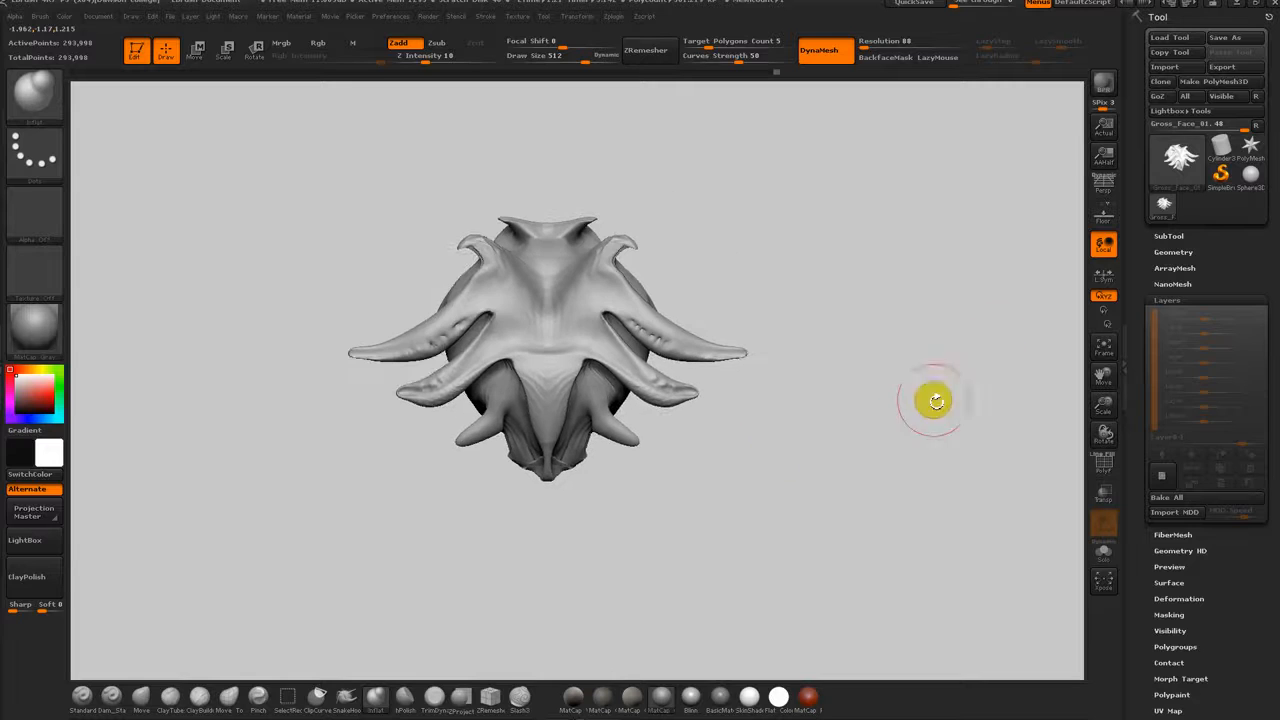
Step: Collapse the Layers settings, open the Deformation settings and enlarge the brush to draw size 1000
left_click(1188, 301)
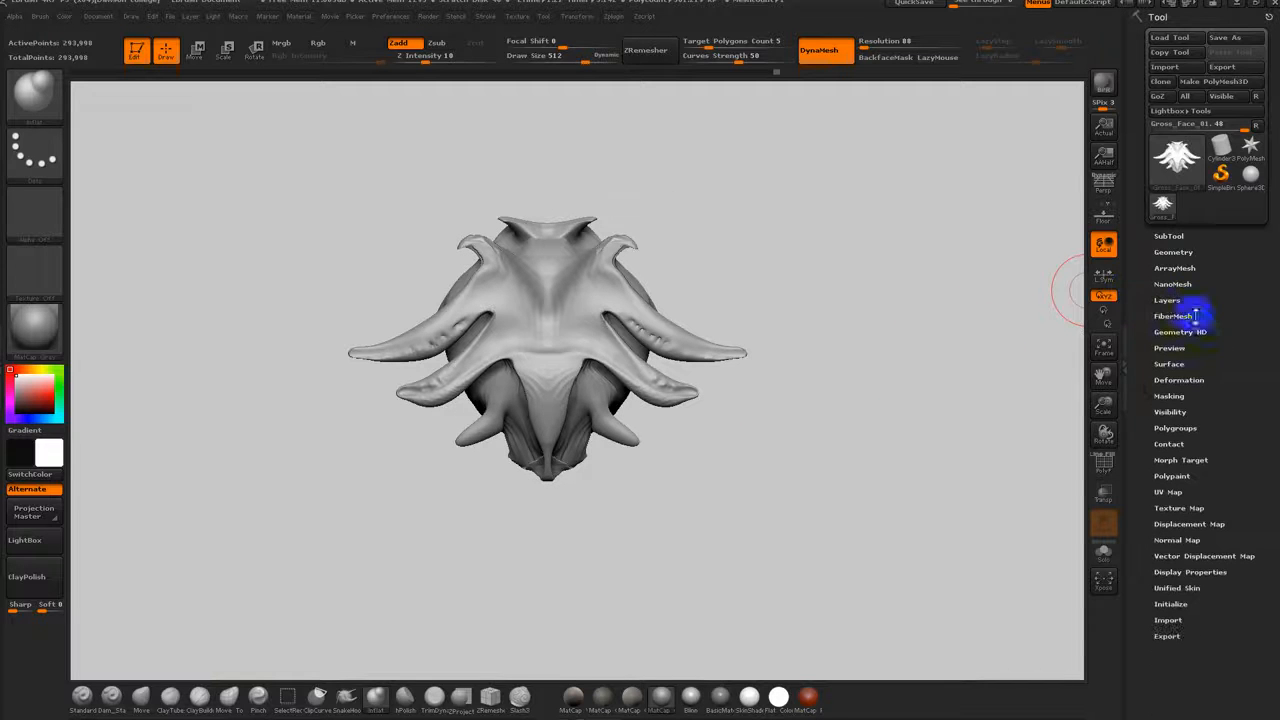
left_click(1179, 380)
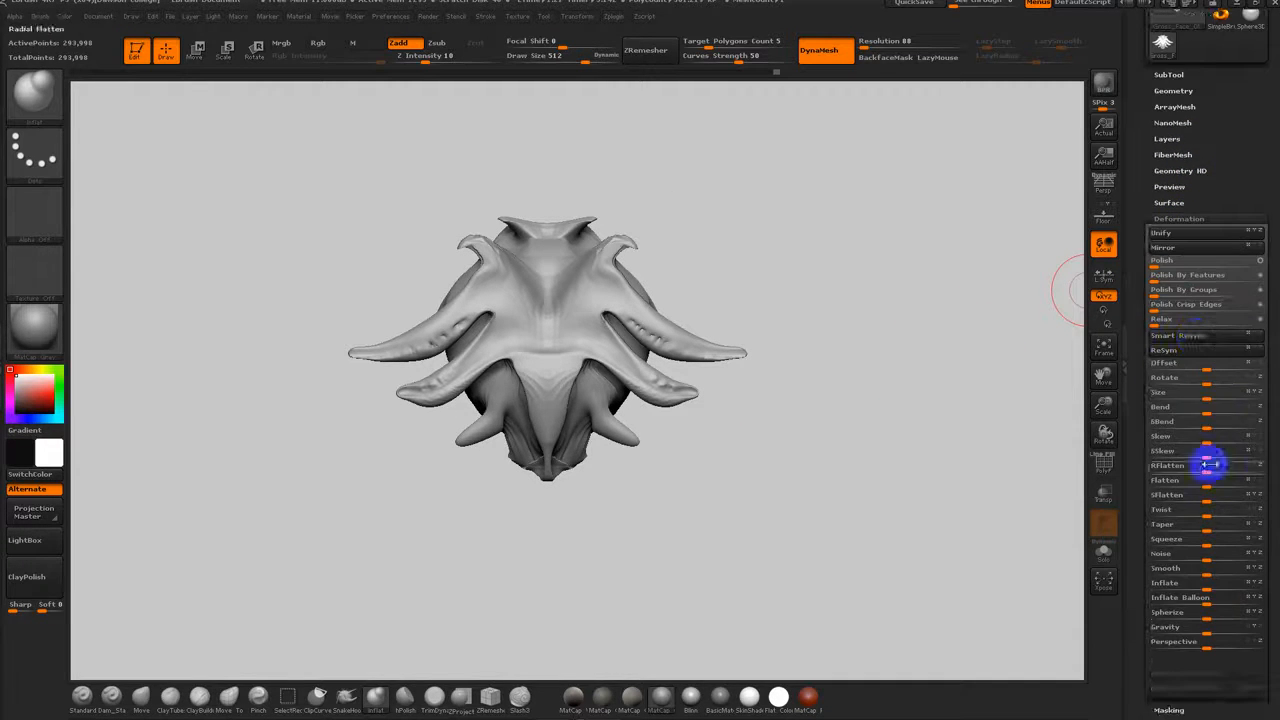
key("s")
left_click_drag(686, 308, 714, 306)
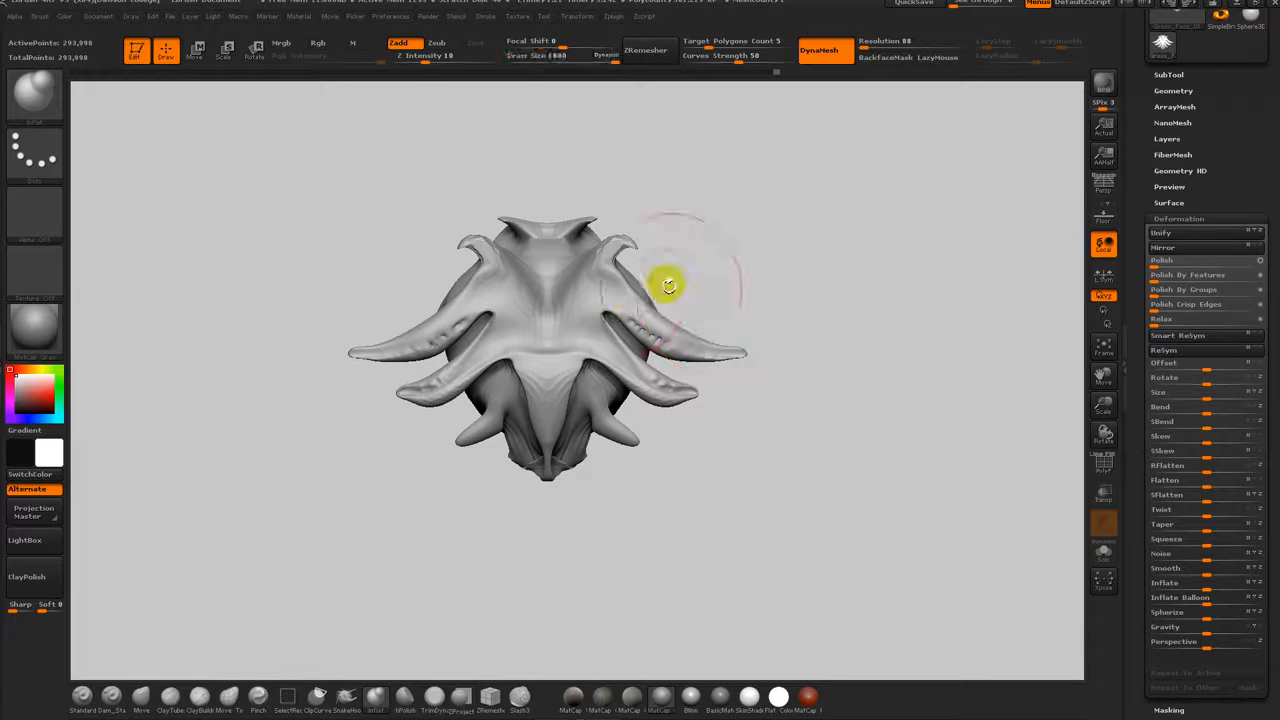
key("s")
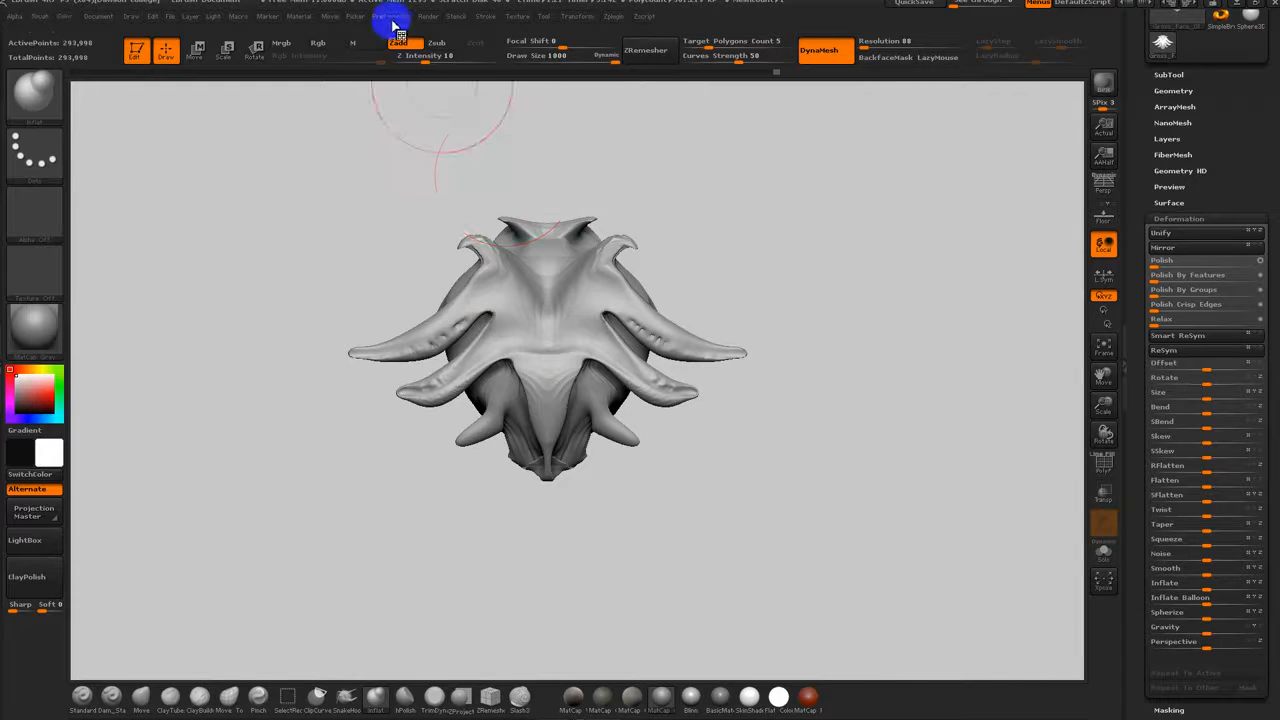
Step: Raise the maximum brush size to 5000 in the Draw preferences and enlarge the brush to draw size 1770
left_click(395, 18)
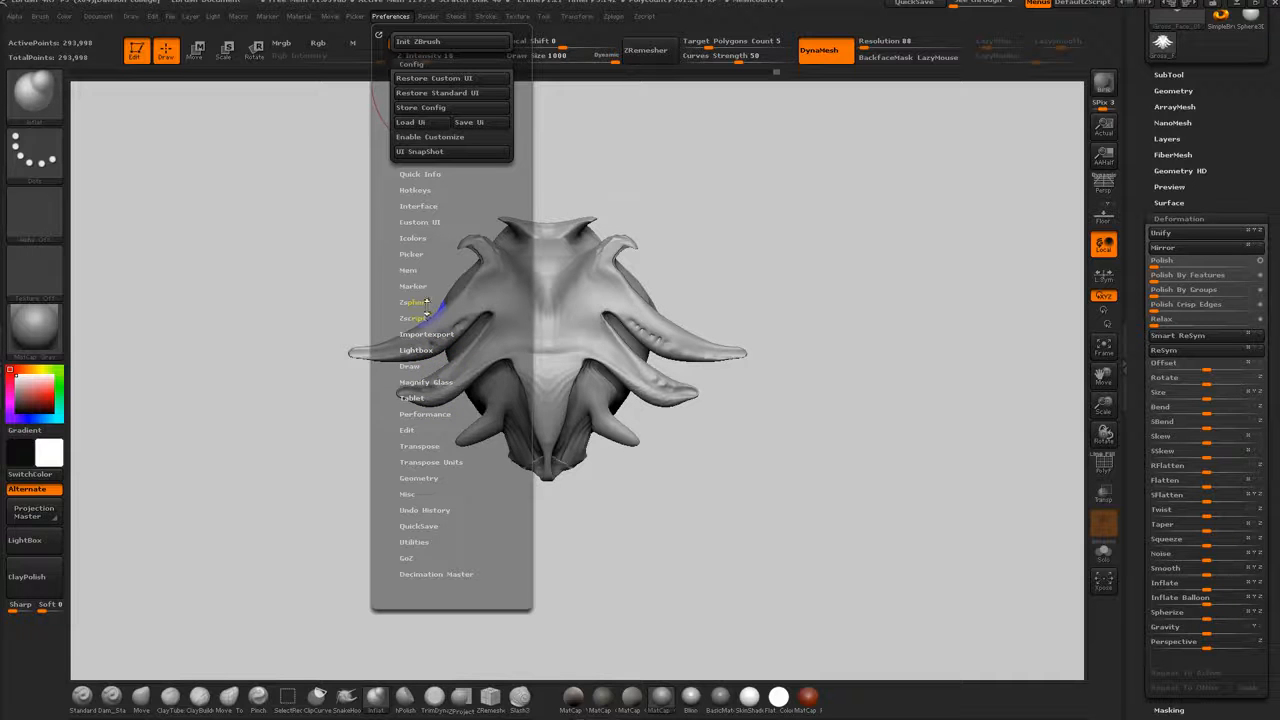
left_click(410, 367)
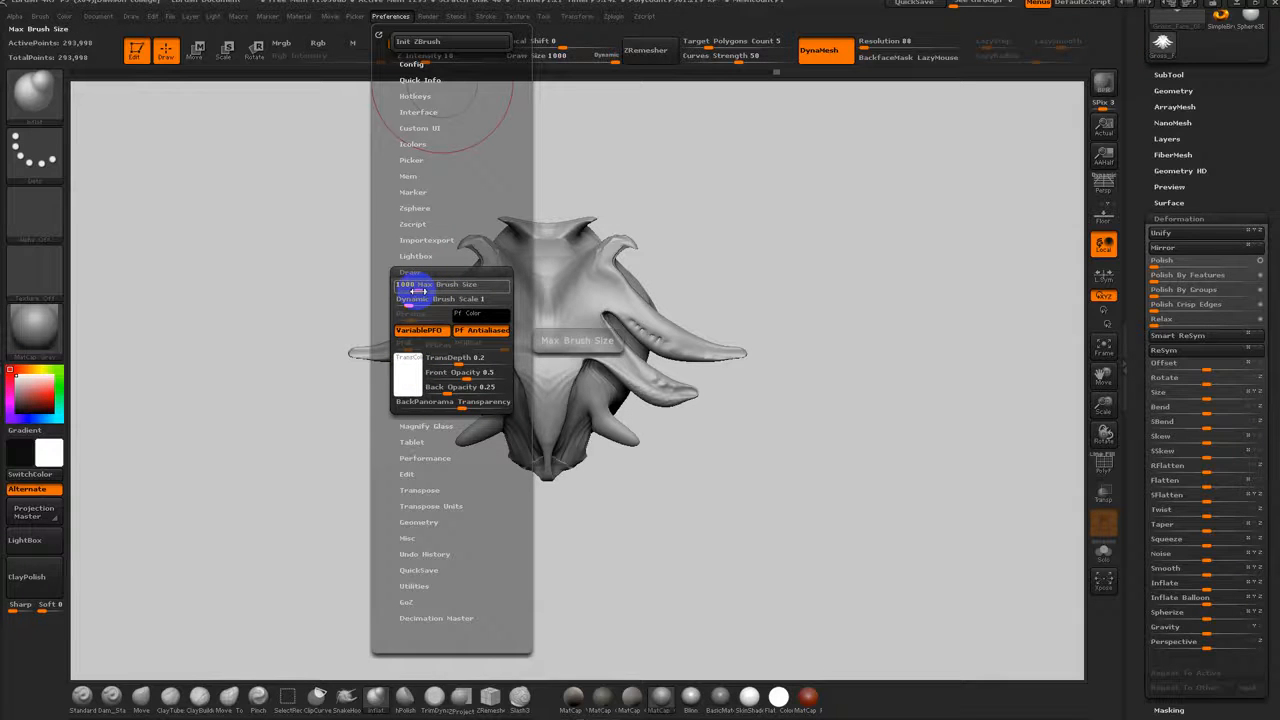
left_click(417, 291)
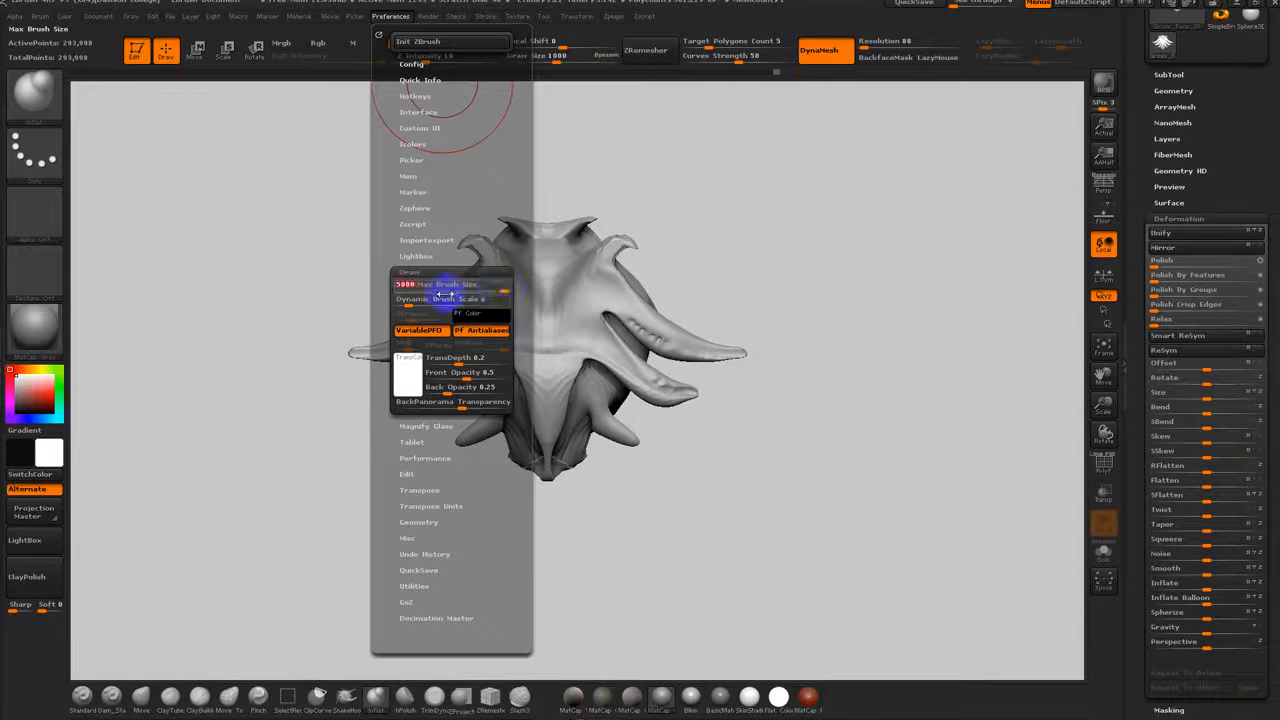
key("s")
mouse_move(650, 281)
left_mouse_down()
mouse_move(708, 274)
mouse_move(651, 277)
left_mouse_up()
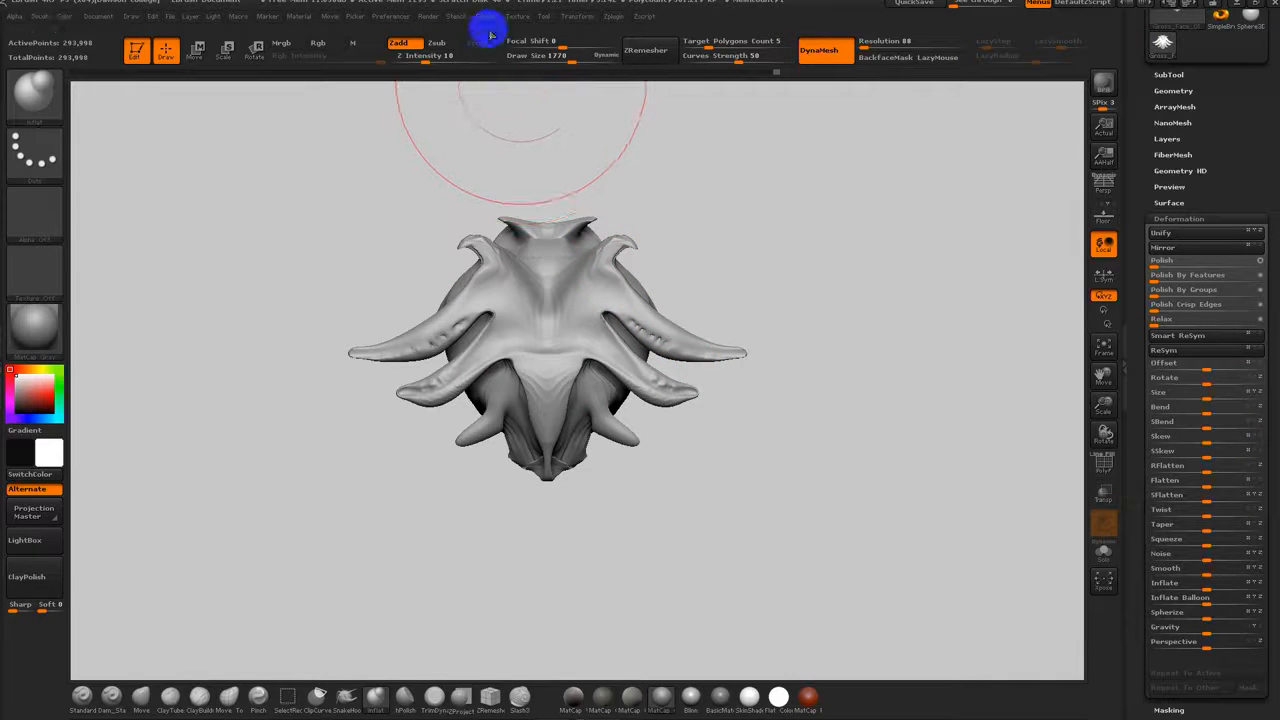
Step: Lower the maximum brush size in the Draw preferences back to 1000
left_click(392, 17)
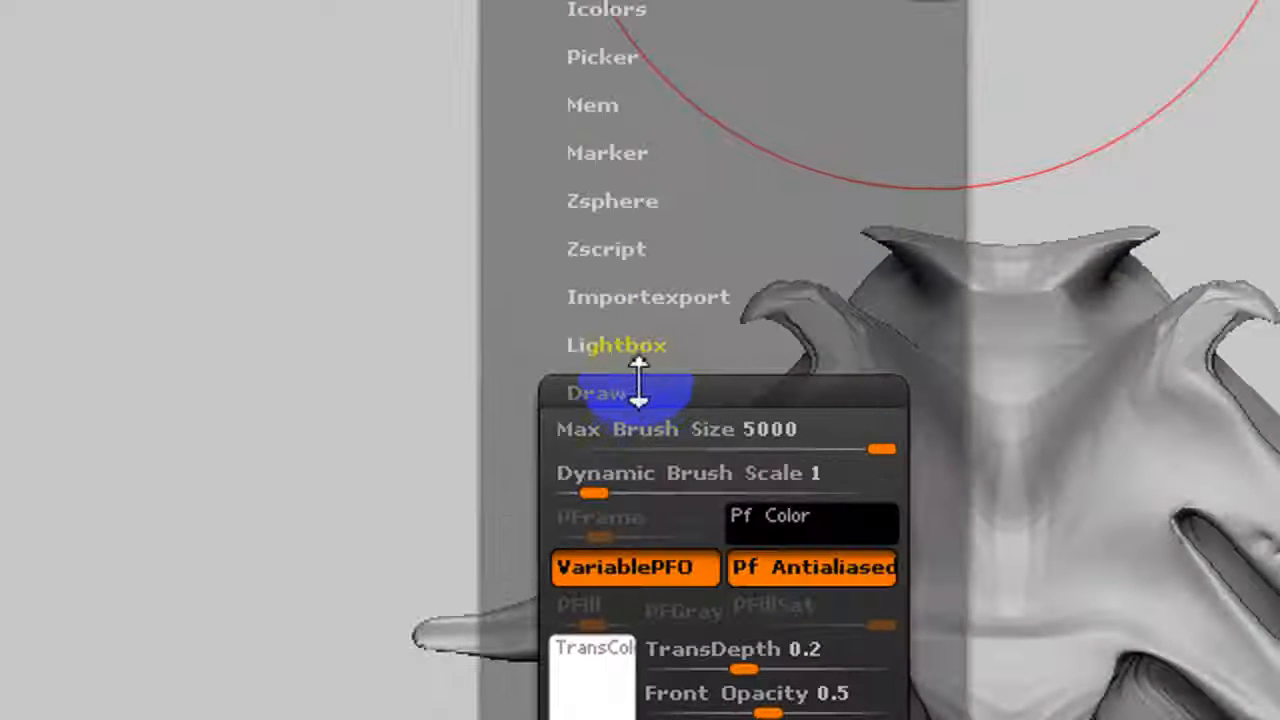
left_click(424, 271)
left_click(420, 272)
mouse_move(749, 436)
left_mouse_down()
mouse_move(766, 442)
mouse_move(655, 447)
mouse_move(640, 423)
mouse_move(843, 414)
mouse_move(628, 434)
left_mouse_up()
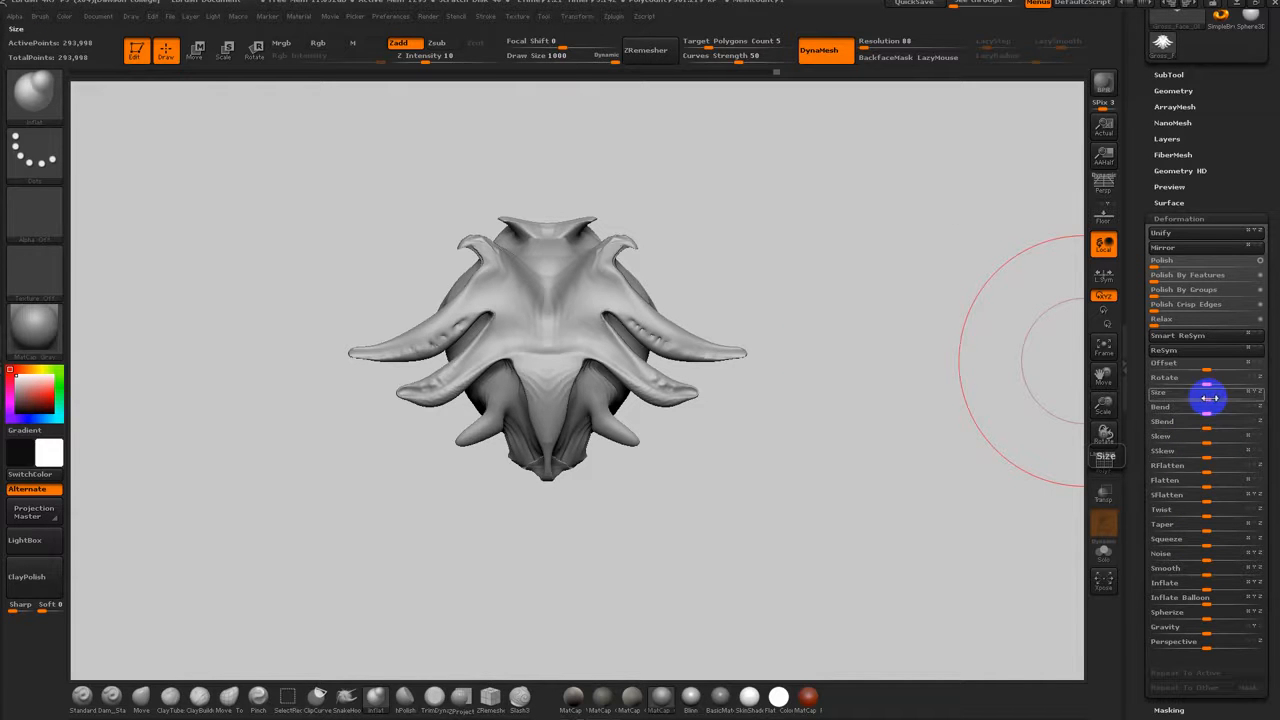
Step: Shrink the whole head with the Size deformation and frame it on the canvas
left_click_drag(1207, 396, 1100, 400)
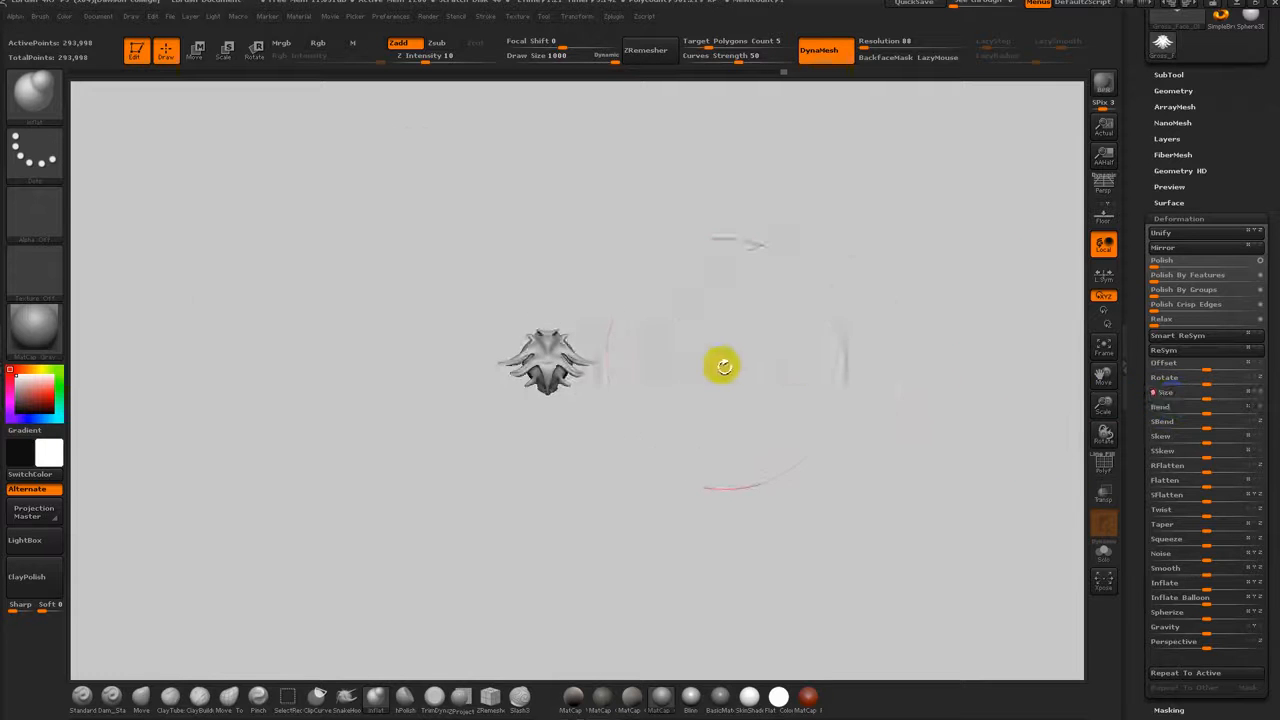
key("f")
left_click_drag(920, 451, 868, 388, "alt")
Step: Smooth the bumpy spikes and face surface from several angles with the brush at draw size 277
key("s")
left_click_drag(723, 360, 670, 362)
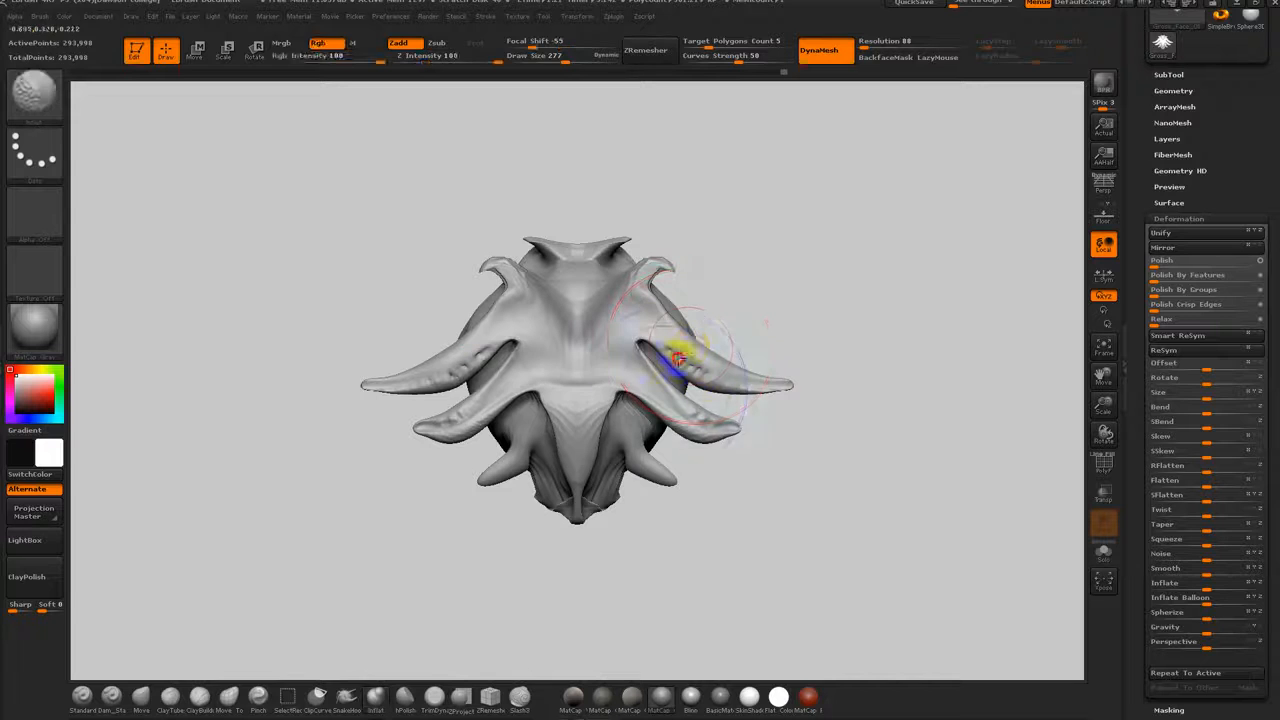
mouse_move(680, 417)
left_mouse_down()
mouse_move(753, 443)
mouse_move(674, 457)
mouse_move(672, 480)
left_mouse_up()
mouse_move(748, 518)
left_mouse_down()
mouse_move(734, 514)
mouse_move(757, 514)
mouse_move(759, 462)
mouse_move(708, 464)
left_mouse_up()
left_click_drag(571, 474, 600, 476, "shift")
mouse_move(714, 489)
left_mouse_down("shift")
mouse_move(682, 488)
mouse_move(717, 517)
left_mouse_up("shift")
left_click_drag(603, 222, 603, 286, "shift")
mouse_move(780, 400)
left_mouse_down()
mouse_move(849, 430)
mouse_move(793, 400)
mouse_move(814, 400)
mouse_move(817, 353)
left_mouse_up()
left_click_drag(655, 223, 657, 206, "shift")
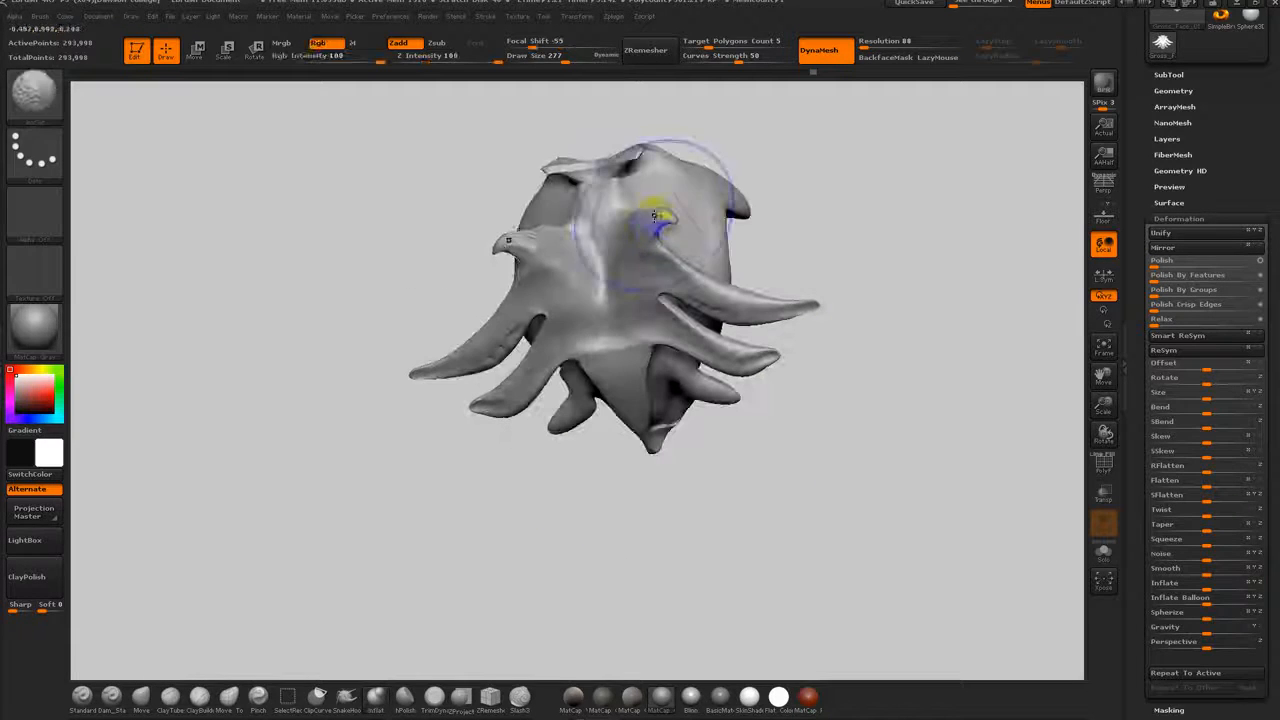
left_click_drag(800, 195, 822, 227)
mouse_move(749, 198)
left_mouse_down()
mouse_move(886, 171)
mouse_move(829, 246)
mouse_move(866, 244)
mouse_move(846, 374)
mouse_move(820, 414)
mouse_move(556, 549)
left_mouse_up()
Step: Taper the lowest pair of spikes and bend them downward with the Move brush, reducing the draw size to 226 and 186
left_click(141, 695)
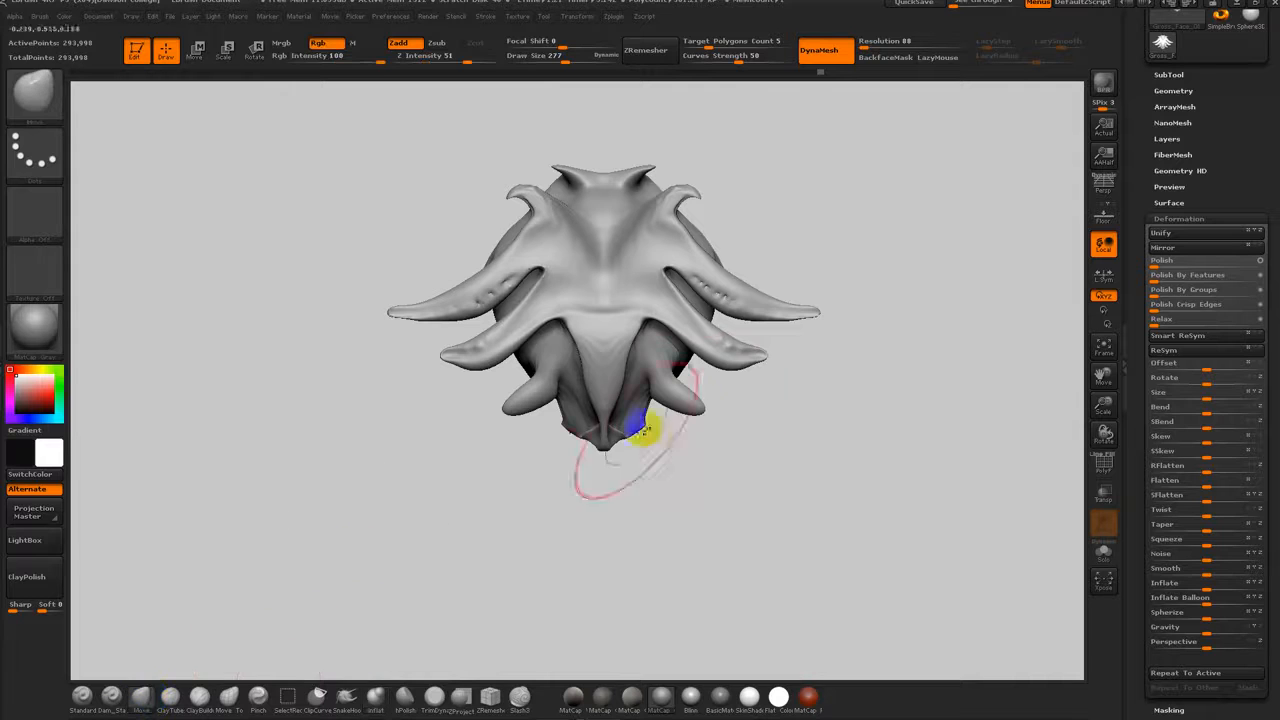
mouse_move(652, 409)
left_mouse_down()
mouse_move(663, 414)
mouse_move(657, 405)
left_mouse_up()
key("s")
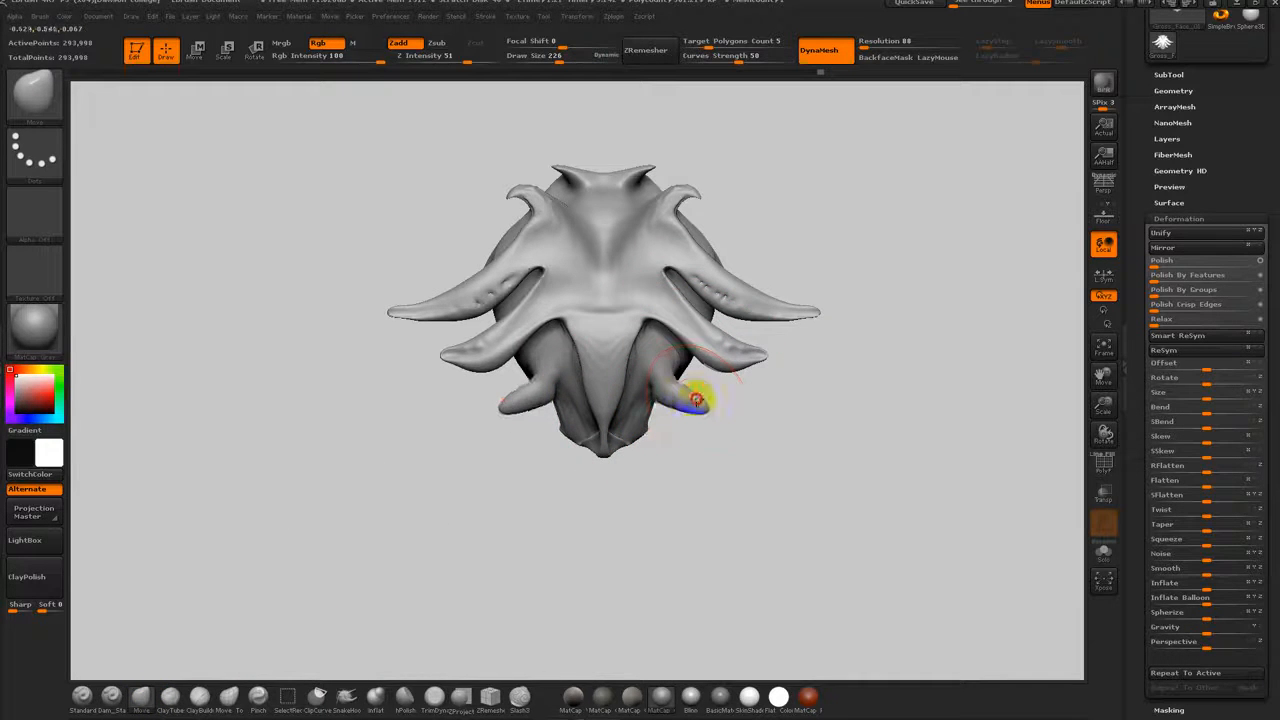
mouse_move(700, 460)
left_mouse_down()
mouse_move(750, 445)
mouse_move(700, 471)
left_mouse_up()
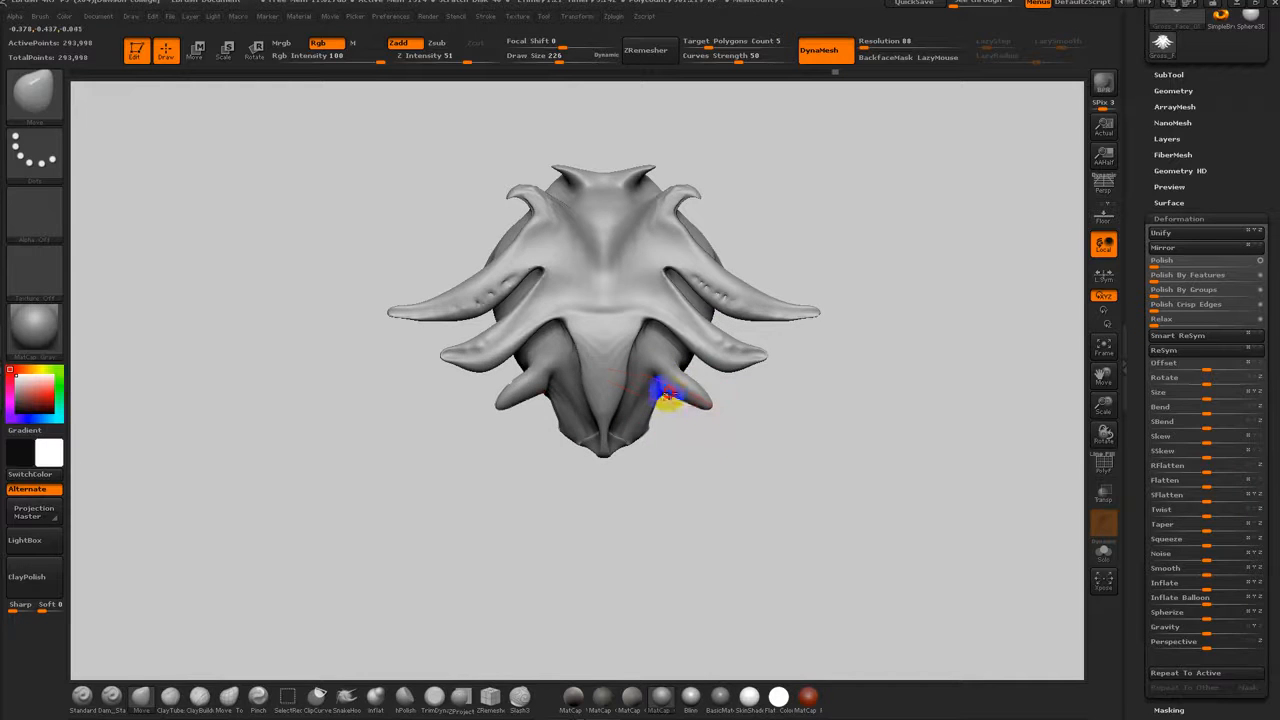
mouse_move(708, 396)
left_mouse_down()
mouse_move(708, 434)
mouse_move(694, 430)
mouse_move(716, 440)
mouse_move(708, 410)
left_mouse_up()
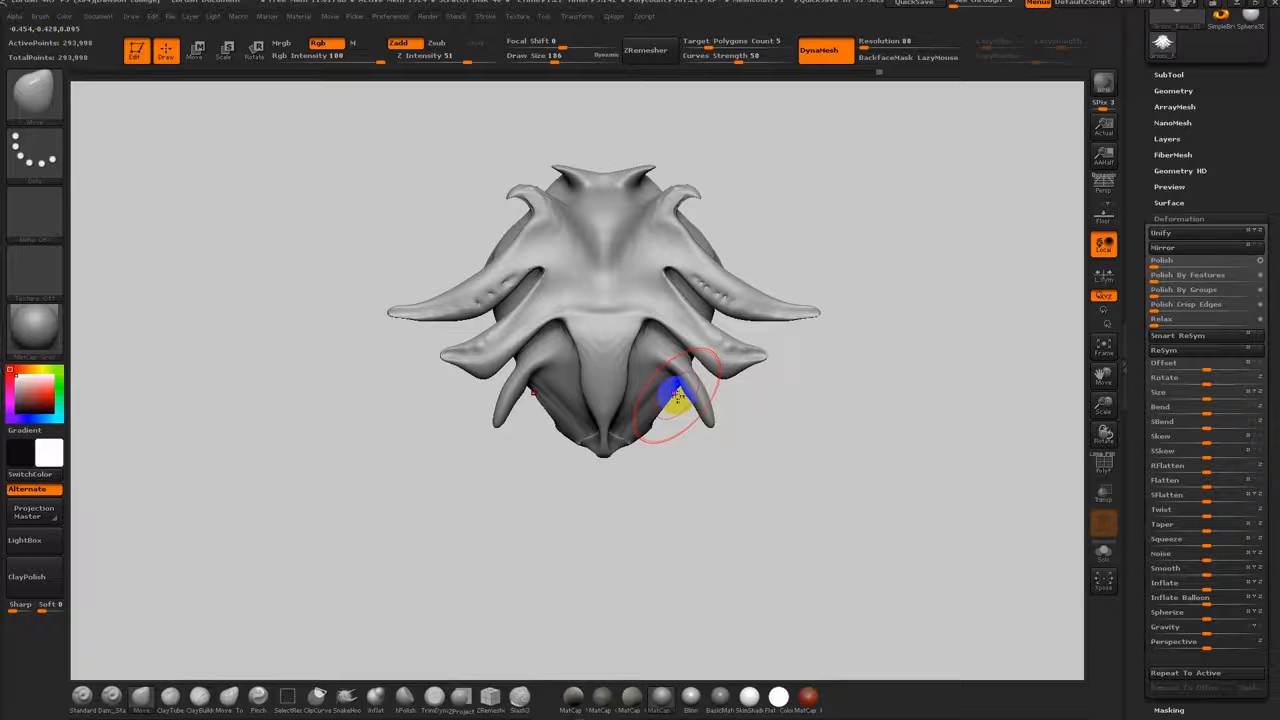
Step: Try to reshape the lower face from the side with the Move brush enlarged to draw size 393
left_click(874, 251)
mouse_move(874, 251)
left_mouse_down()
mouse_move(897, 466)
mouse_move(866, 449)
mouse_move(812, 452)
mouse_move(826, 414)
left_mouse_up()
key("s")
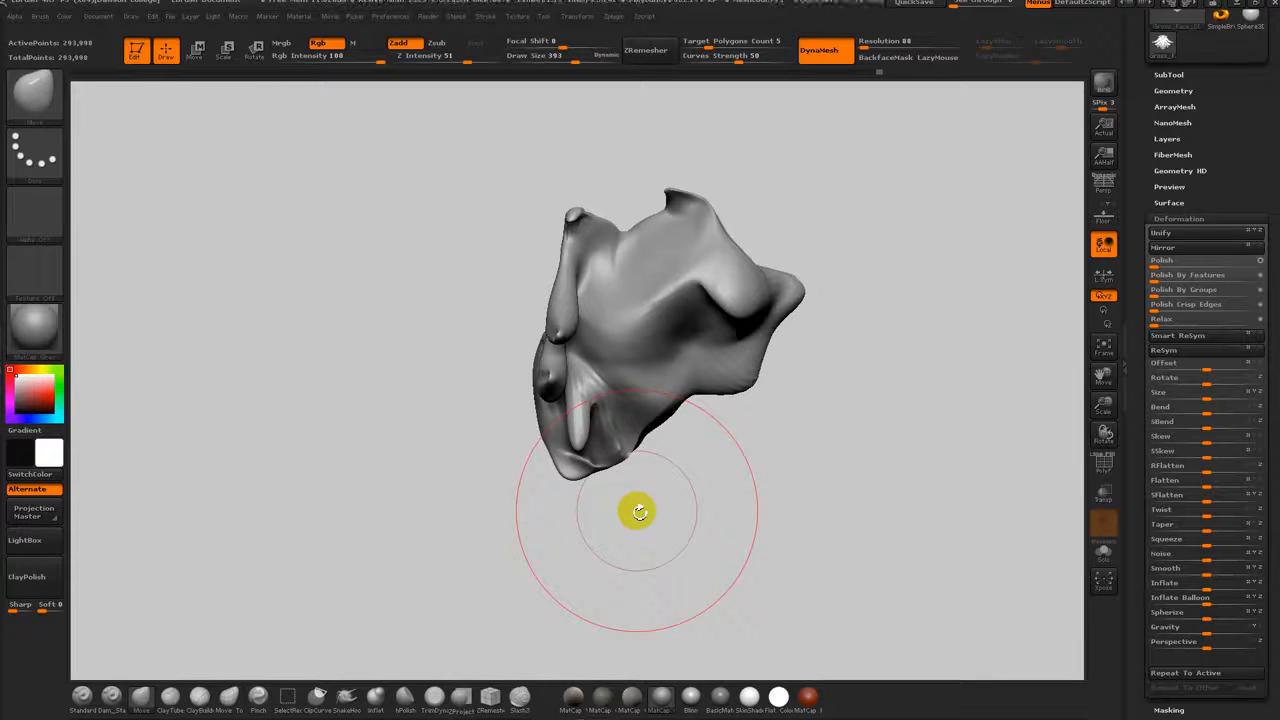
mouse_move(800, 400)
left_mouse_down()
mouse_move(746, 463)
mouse_move(783, 451)
mouse_move(680, 477)
mouse_move(730, 476)
left_mouse_up()
key("s")
mouse_move(549, 411)
left_mouse_down()
mouse_move(587, 402)
mouse_move(563, 384)
left_mouse_up()
key("ctrl+z")
Step: Try to reshape the head's overall proportions and pull the chin down with the Move brush at draw size 1000
left_click_drag(648, 422, 722, 400, "alt")
left_click_drag(742, 355, 722, 358)
key("bracketright")
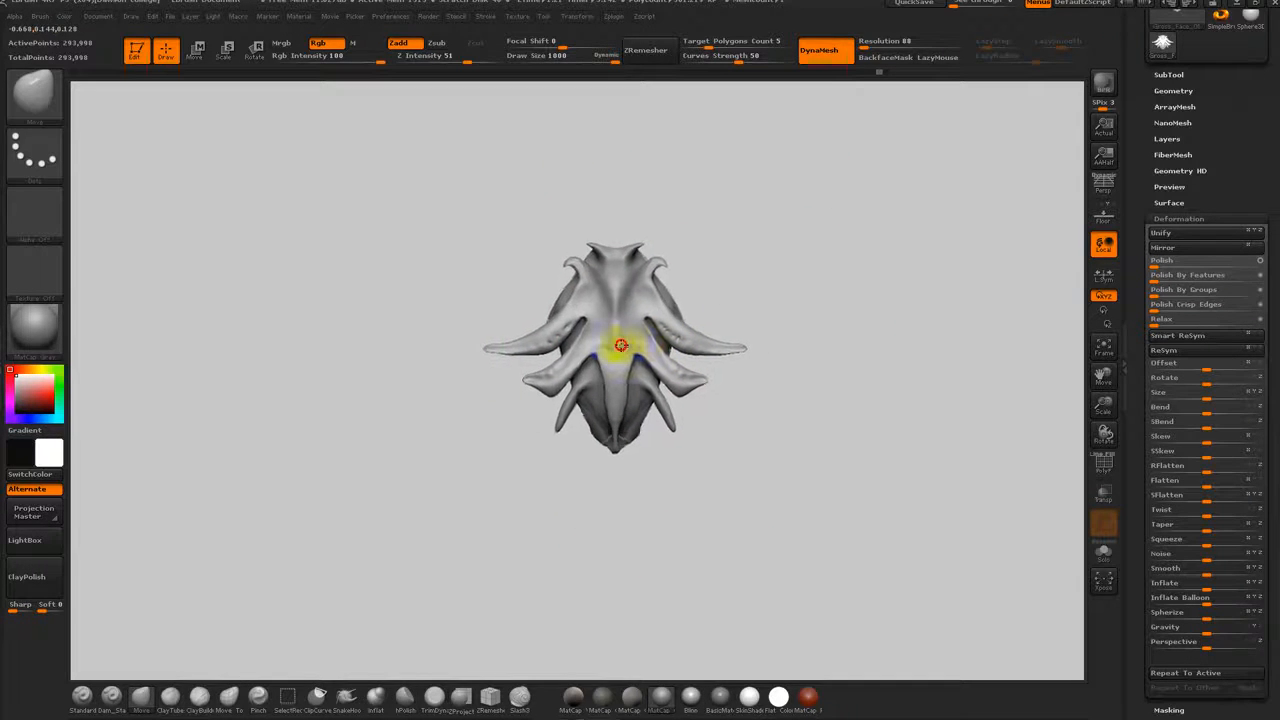
key("ctrl+z")
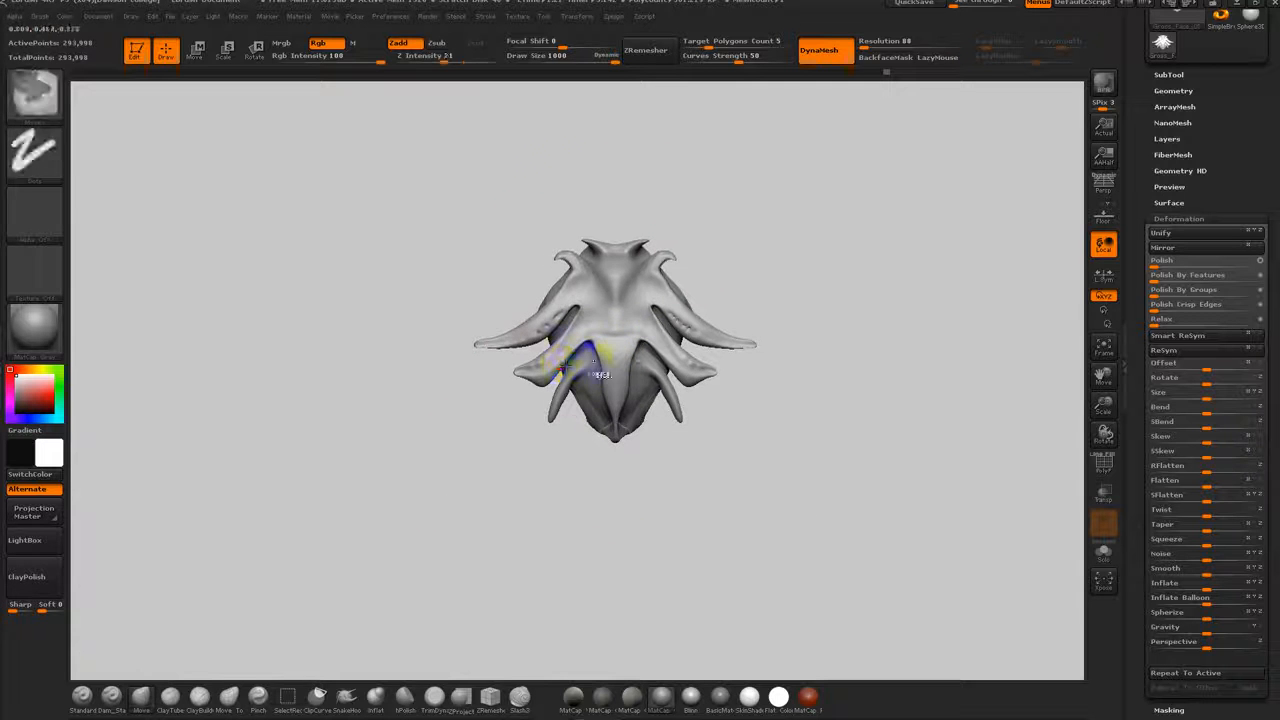
mouse_move(602, 467)
left_mouse_down()
mouse_move(589, 520)
mouse_move(620, 432)
left_mouse_up()
key("ctrl+z")
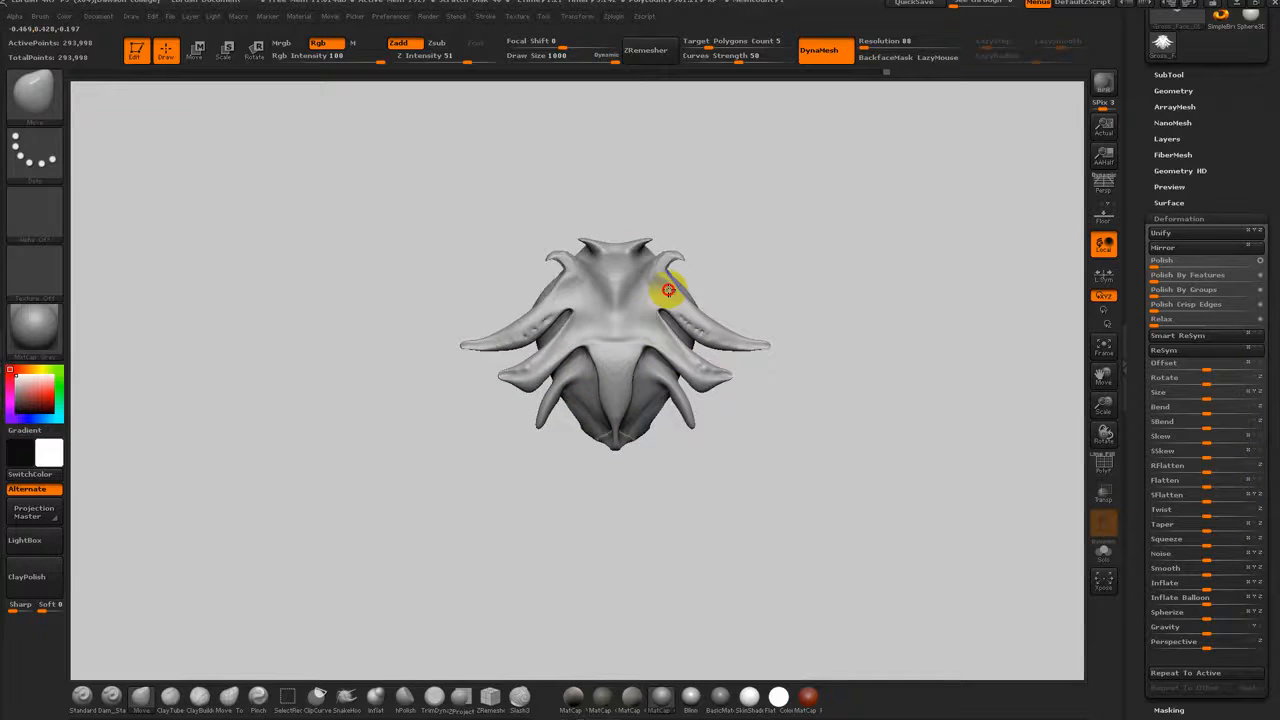
key("ctrl+z")
mouse_move(660, 480)
left_mouse_down()
mouse_move(651, 534)
mouse_move(655, 485)
left_mouse_up()
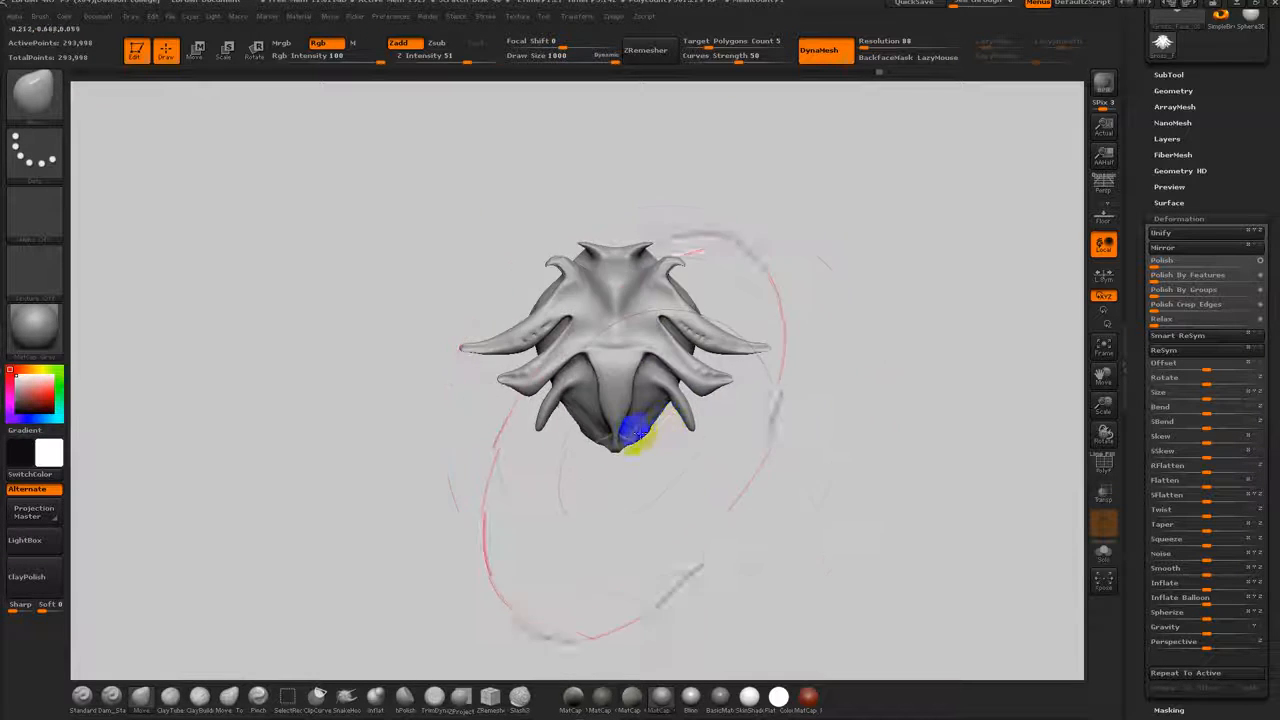
left_click_drag(634, 428, 628, 525)
left_click_drag(735, 485, 724, 450)
Step: Set the draw size to 720, switch the masking stroke to Lasso and mask the spiked front of the face from the side
key("s")
left_click_drag(706, 352, 692, 351)
left_click_drag(785, 425, 740, 395)
left_click_drag(700, 484, 772, 457)
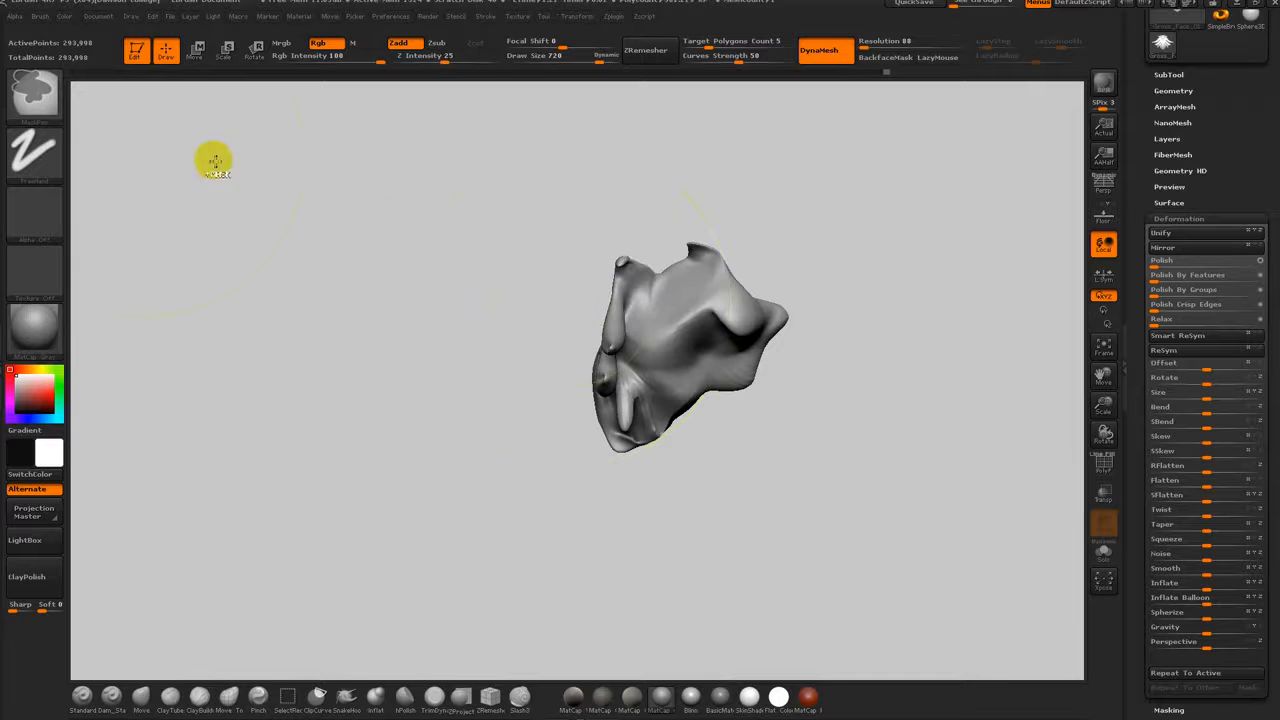
left_click(48, 165)
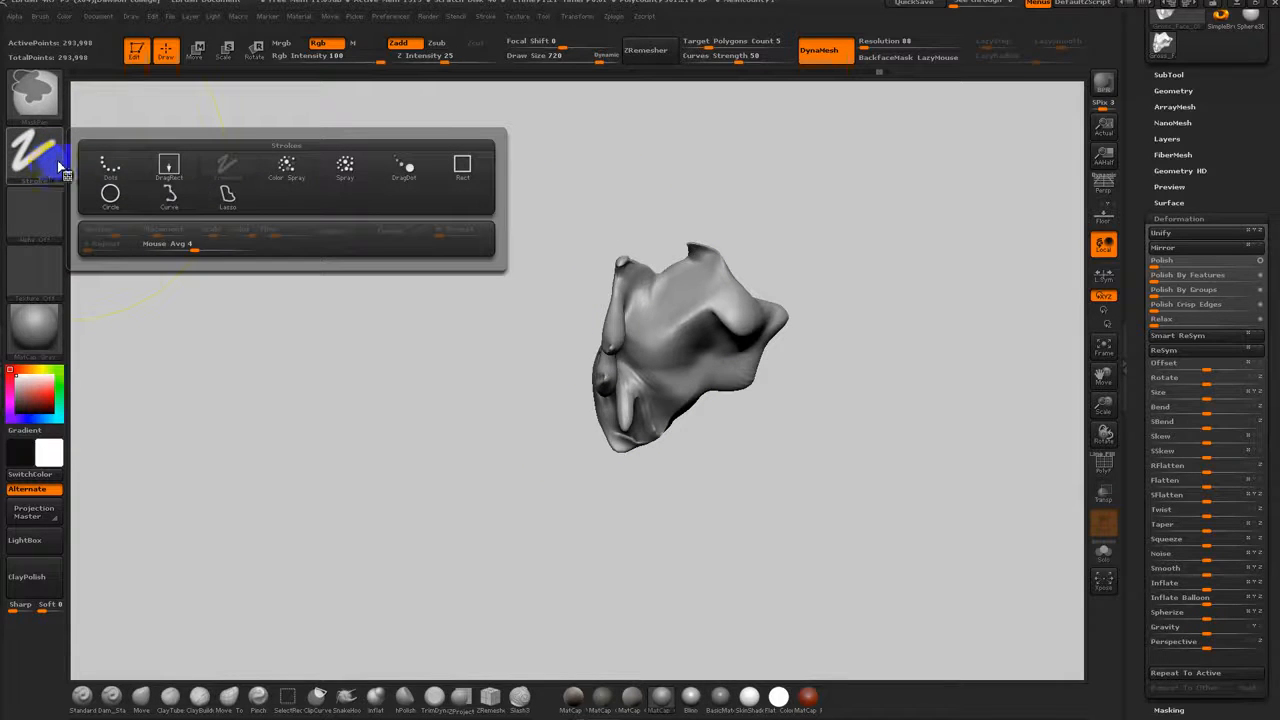
left_click(224, 198)
mouse_move(638, 213)
left_mouse_down()
mouse_move(606, 249)
mouse_move(570, 420)
mouse_move(628, 452)
left_mouse_up()
left_click_drag(640, 378, 642, 366, "ctrl")
Step: Refine the mask around the lower face and check its coverage from the front and side
left_click_drag(700, 445, 780, 455, "shift")
left_click(663, 447, "ctrl")
left_click_drag(623, 464, 635, 483, "ctrl+alt")
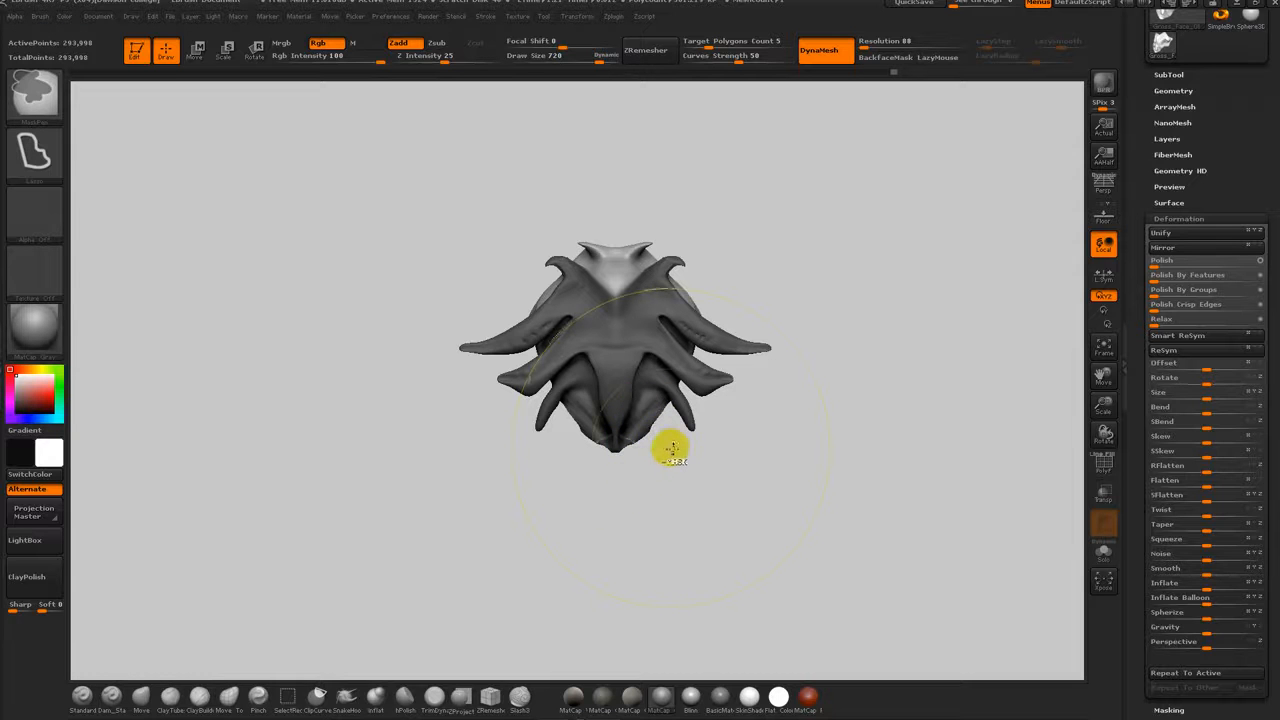
mouse_move(635, 420)
left_mouse_down("ctrl+alt")
mouse_move(642, 500)
mouse_move(631, 512)
left_mouse_up("ctrl+alt")
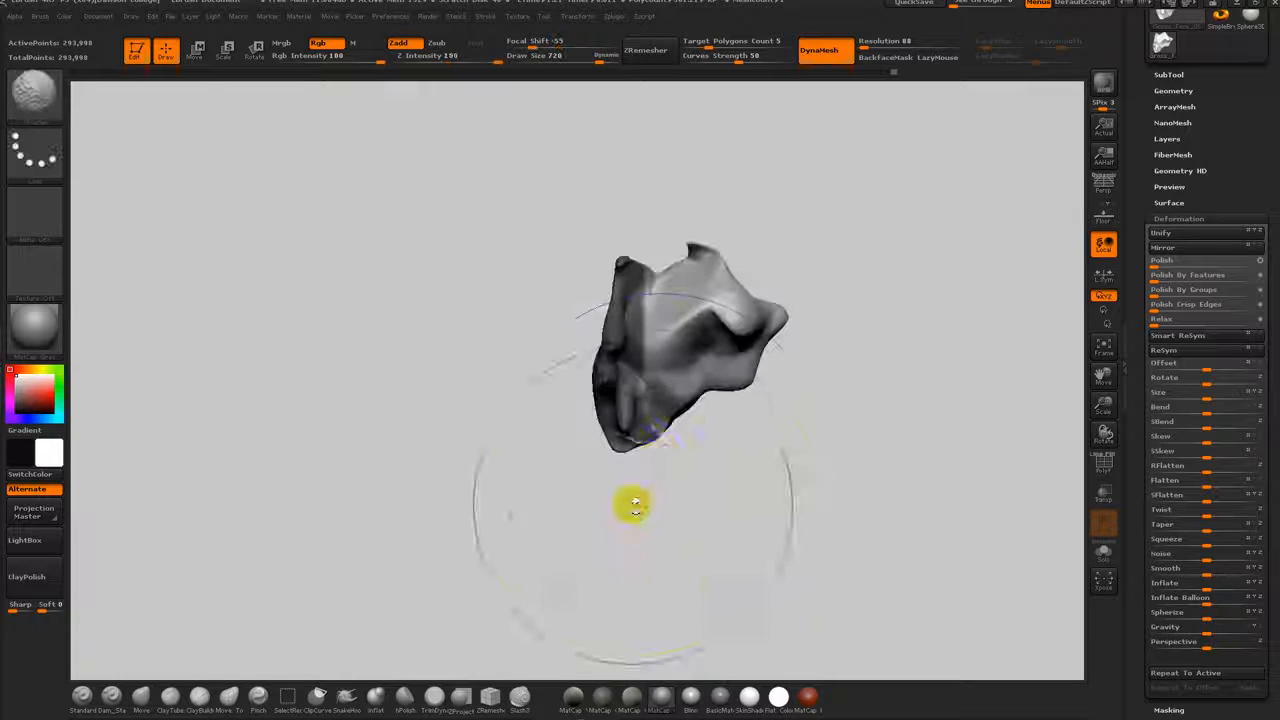
left_click_drag(756, 434, 852, 433, "shift")
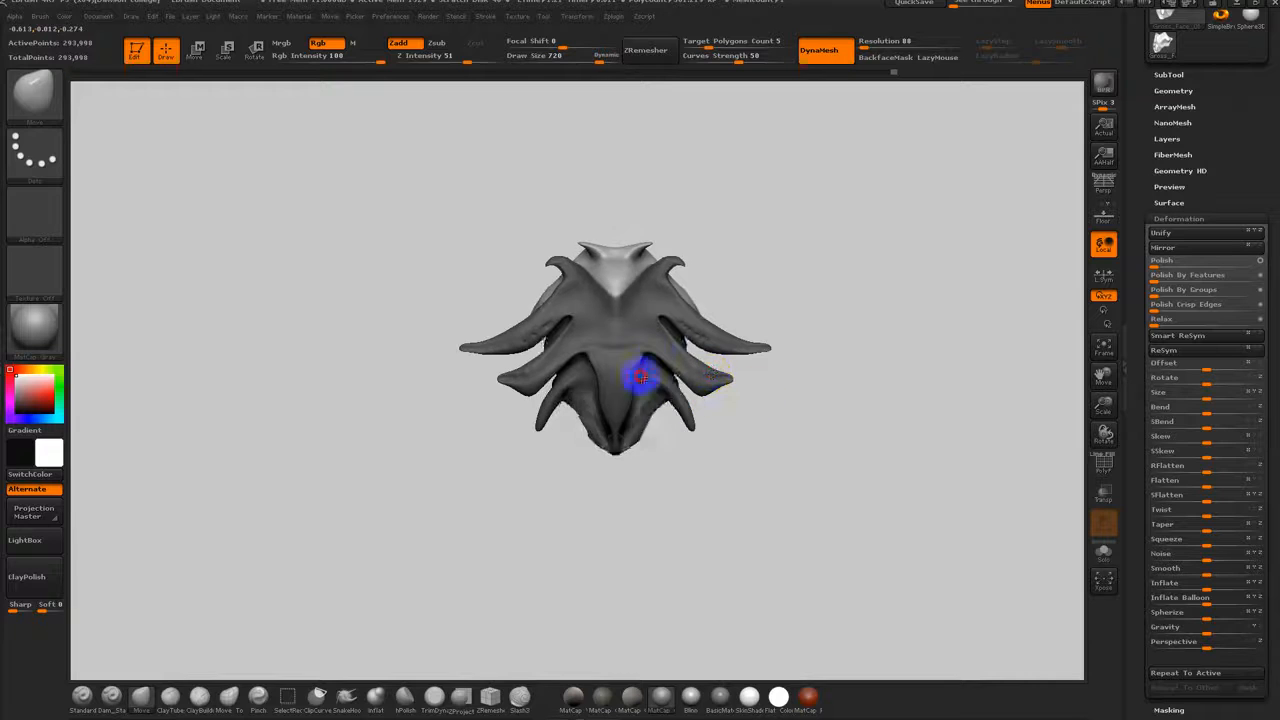
Step: Pull the jaw down to a long point and raise the top crest with the Move brush, reducing draw size to 503
mouse_move(613, 381)
left_mouse_down()
mouse_move(634, 506)
mouse_move(617, 500)
mouse_move(614, 457)
left_mouse_up()
mouse_move(625, 409)
left_mouse_down()
mouse_move(649, 403)
mouse_move(668, 472)
mouse_move(650, 428)
mouse_move(655, 385)
left_mouse_up()
mouse_move(661, 260)
left_mouse_down()
mouse_move(675, 256)
mouse_move(666, 240)
mouse_move(670, 259)
mouse_move(691, 260)
left_mouse_up()
key("bracketleft")
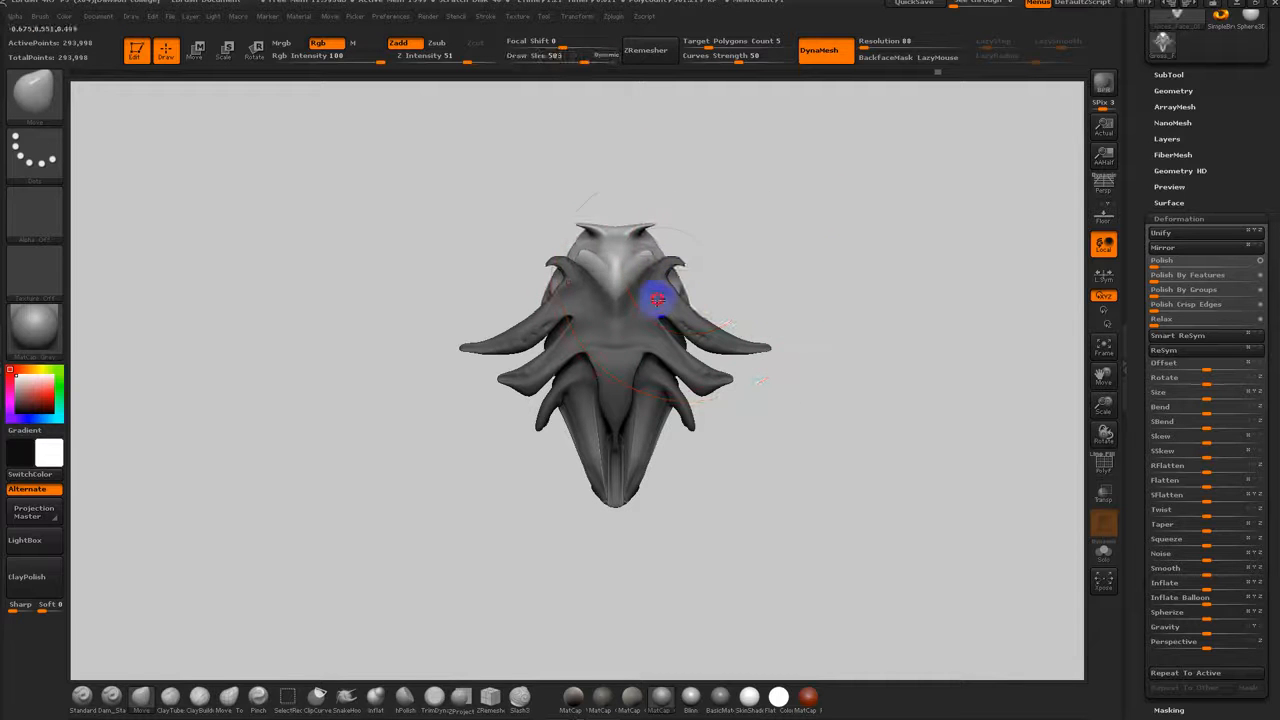
left_click_drag(708, 289, 640, 306)
Step: Fill out the back of the skull into a rounded cranium from the side with the Move brush at draw size 503
left_click_drag(778, 338, 815, 348)
mouse_move(897, 343)
left_mouse_down()
mouse_move(883, 400)
mouse_move(860, 334)
mouse_move(876, 338)
left_mouse_up()
left_click_drag(883, 426, 920, 443)
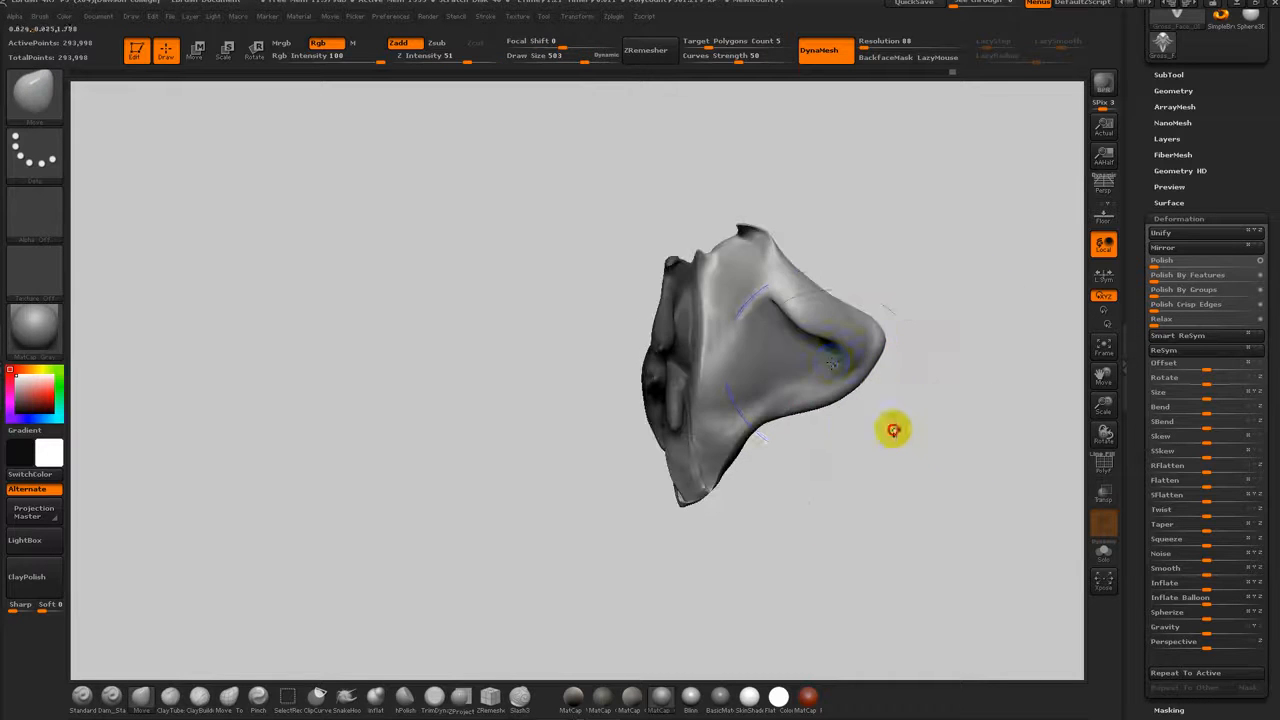
left_click_drag(806, 343, 786, 300)
left_click_drag(900, 474, 820, 280)
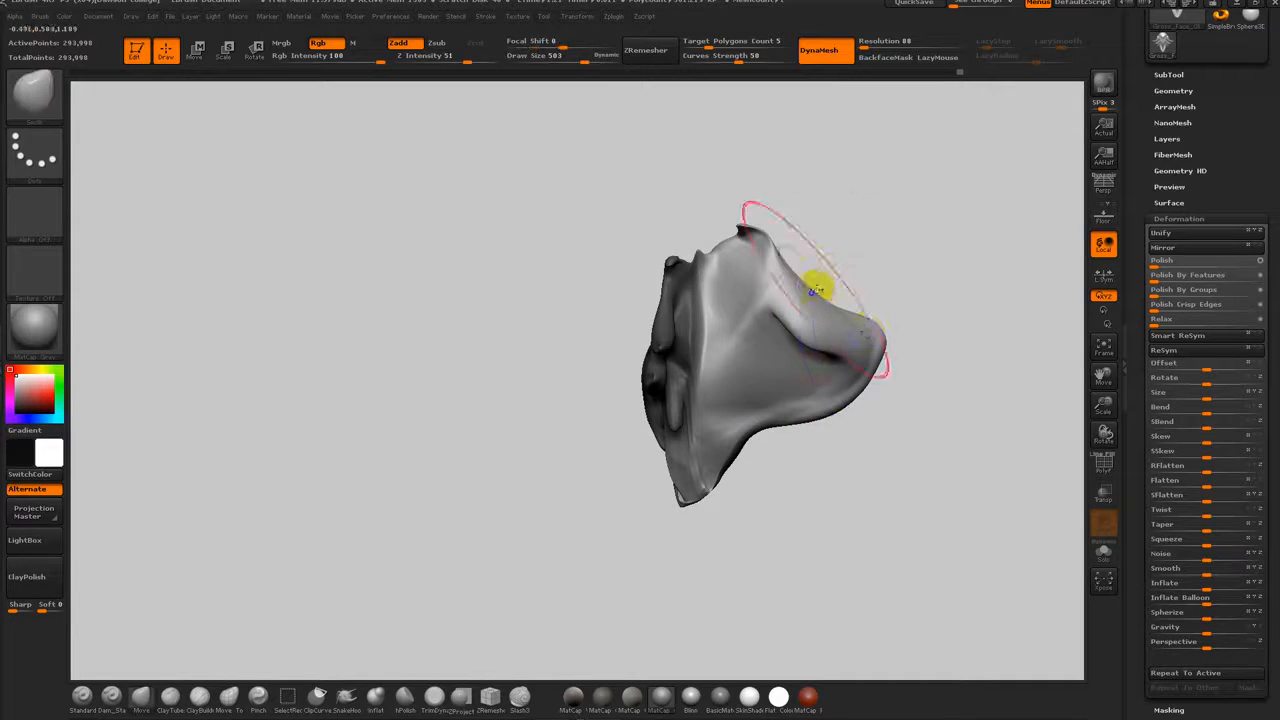
left_click_drag(775, 418, 781, 438)
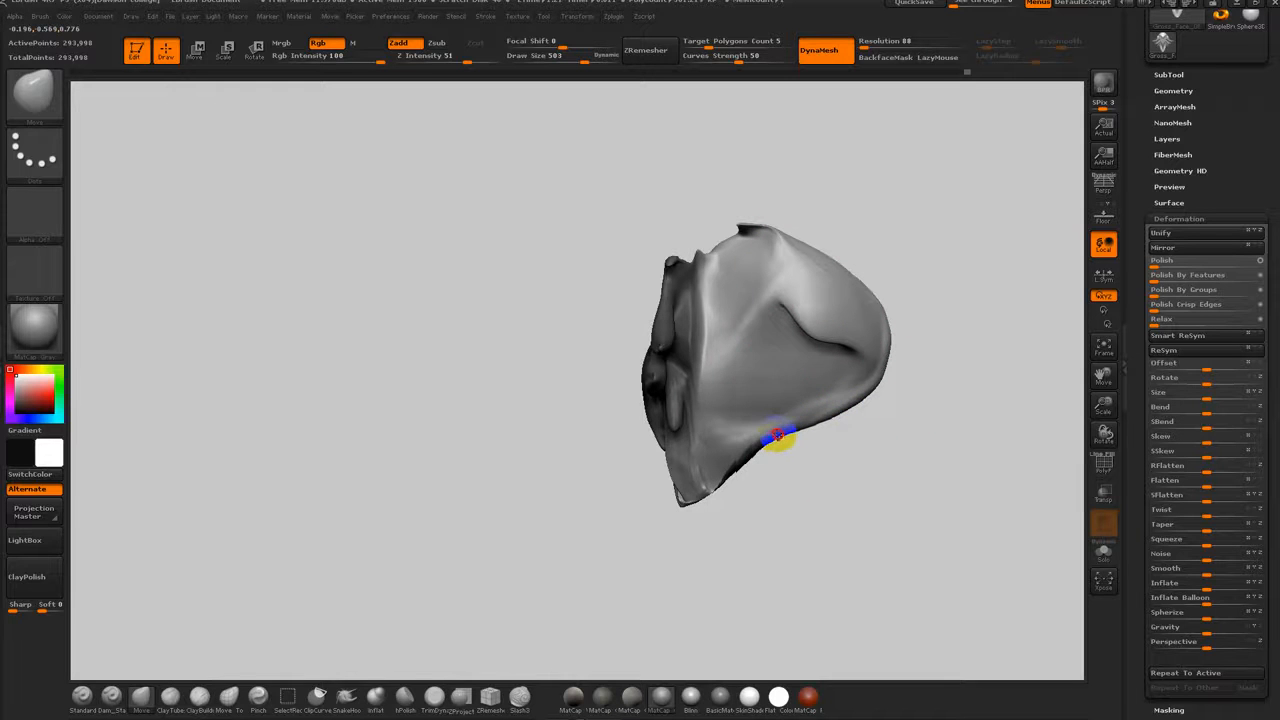
Step: Reshape the lower rear and back edge of the skull from the side with the Move brush at draw size 370
key("bracketleft")
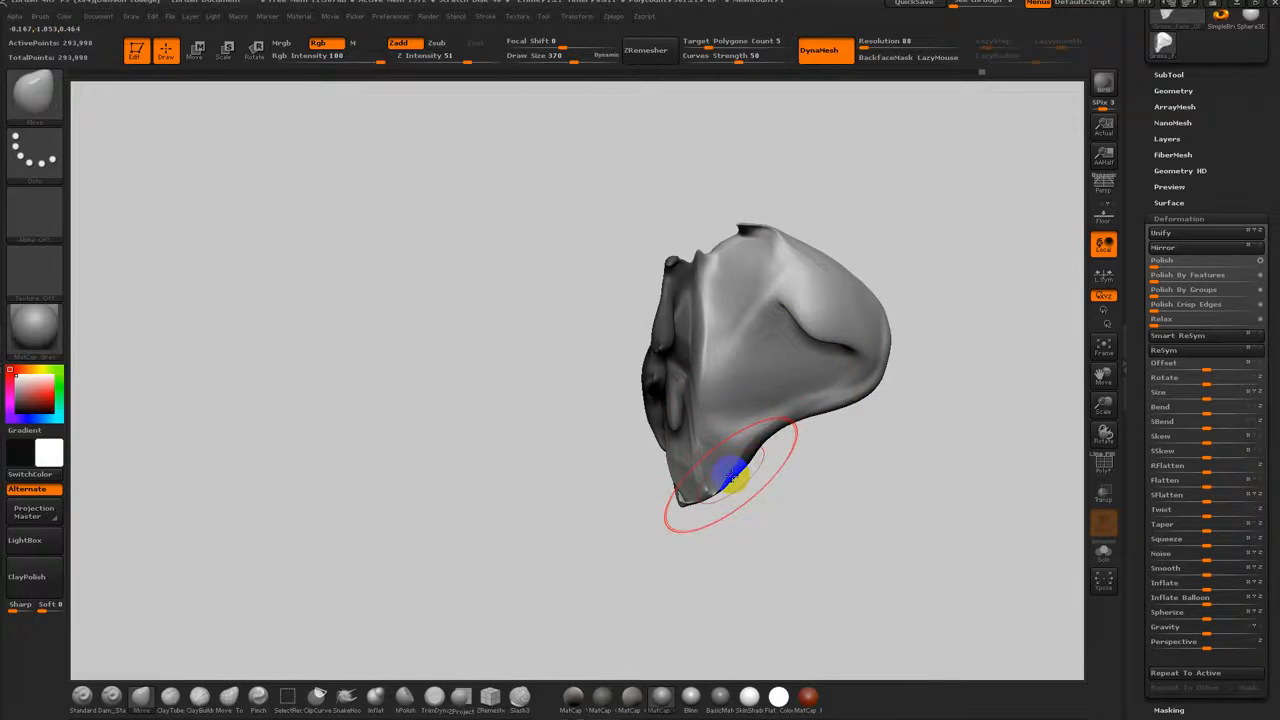
left_click_drag(862, 463, 819, 467)
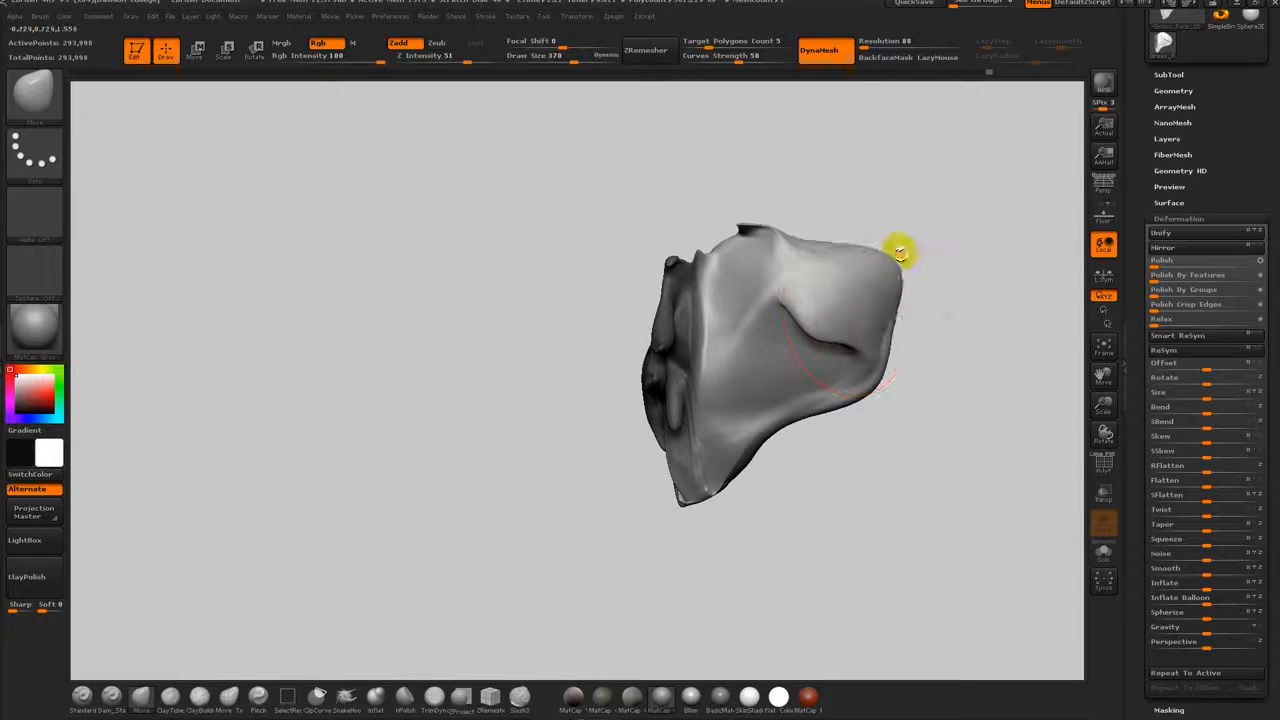
left_click_drag(885, 340, 880, 378)
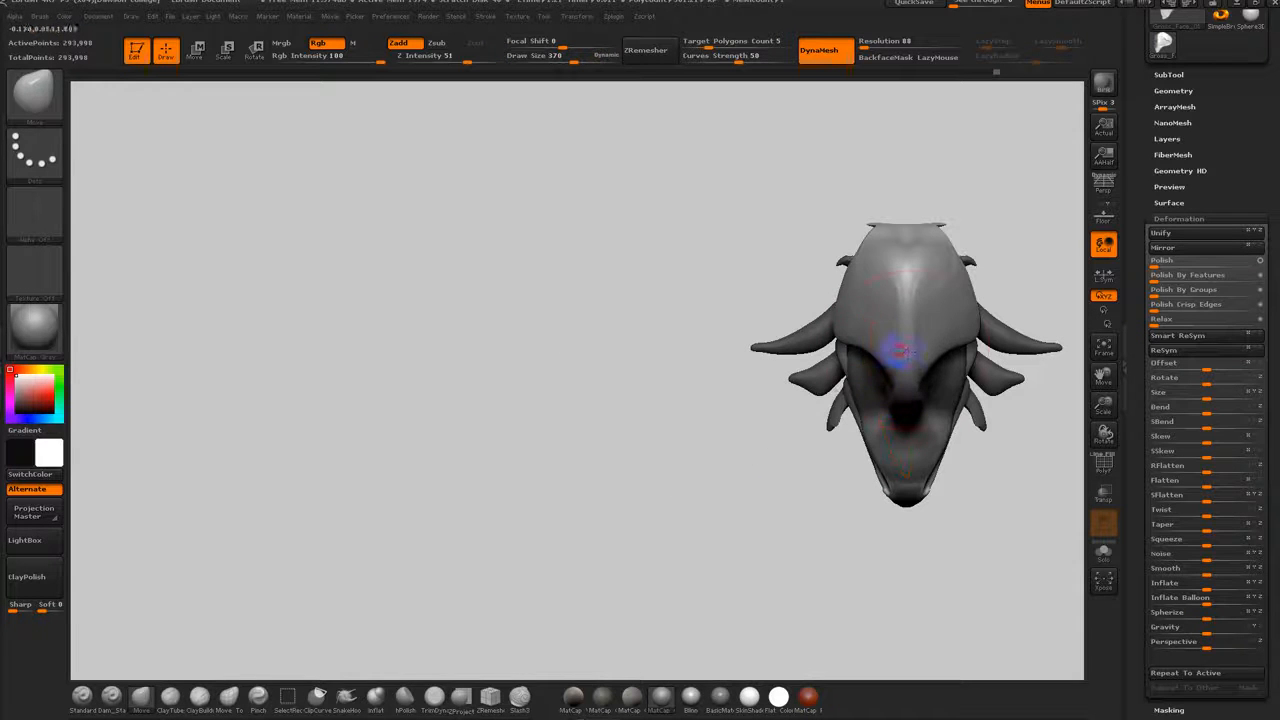
Step: Adjust the back and sides of the skull with the Move brush, enlarging the draw size to 752, and undo the last three changes
key("s")
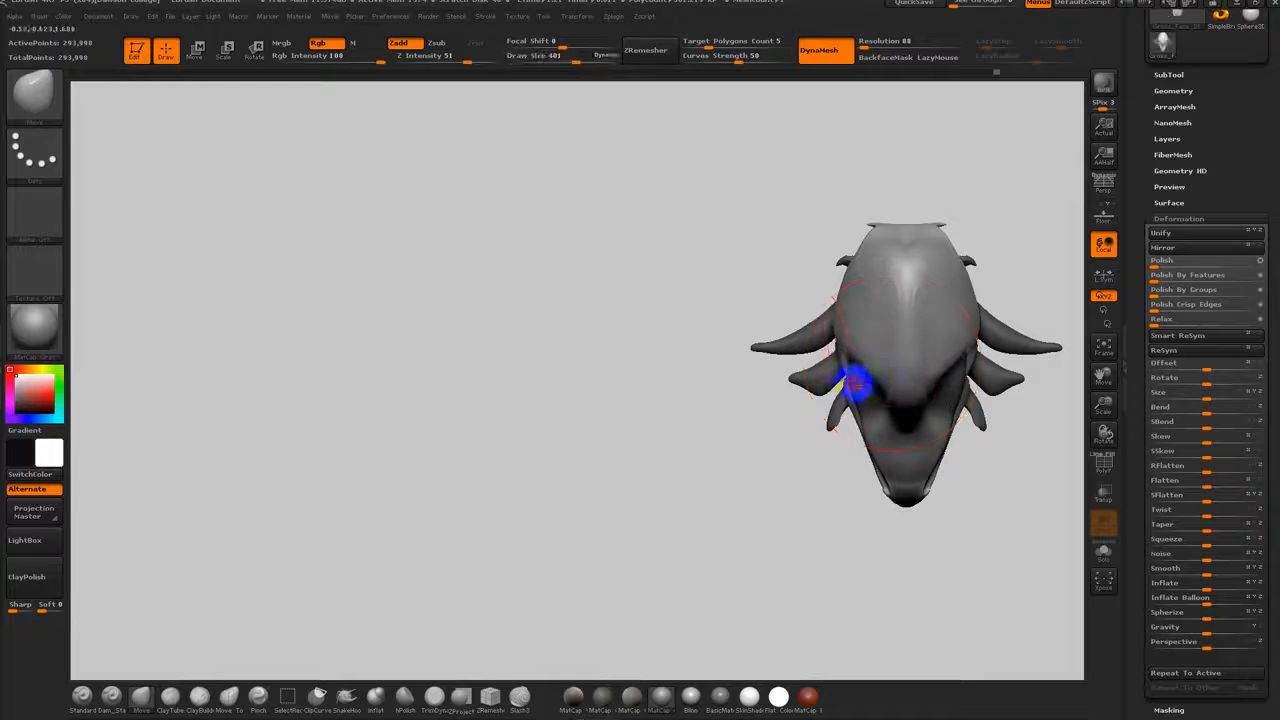
mouse_move(765, 267)
left_mouse_down()
mouse_move(989, 254)
mouse_move(757, 217)
mouse_move(757, 206)
mouse_move(900, 294)
mouse_move(906, 366)
mouse_move(848, 309)
mouse_move(874, 309)
left_mouse_up()
key("s")
mouse_move(799, 337)
left_mouse_down()
mouse_move(837, 301)
mouse_move(829, 346)
mouse_move(860, 309)
left_mouse_up()
key("ctrl+z")
key("ctrl+z")
key("ctrl+z")
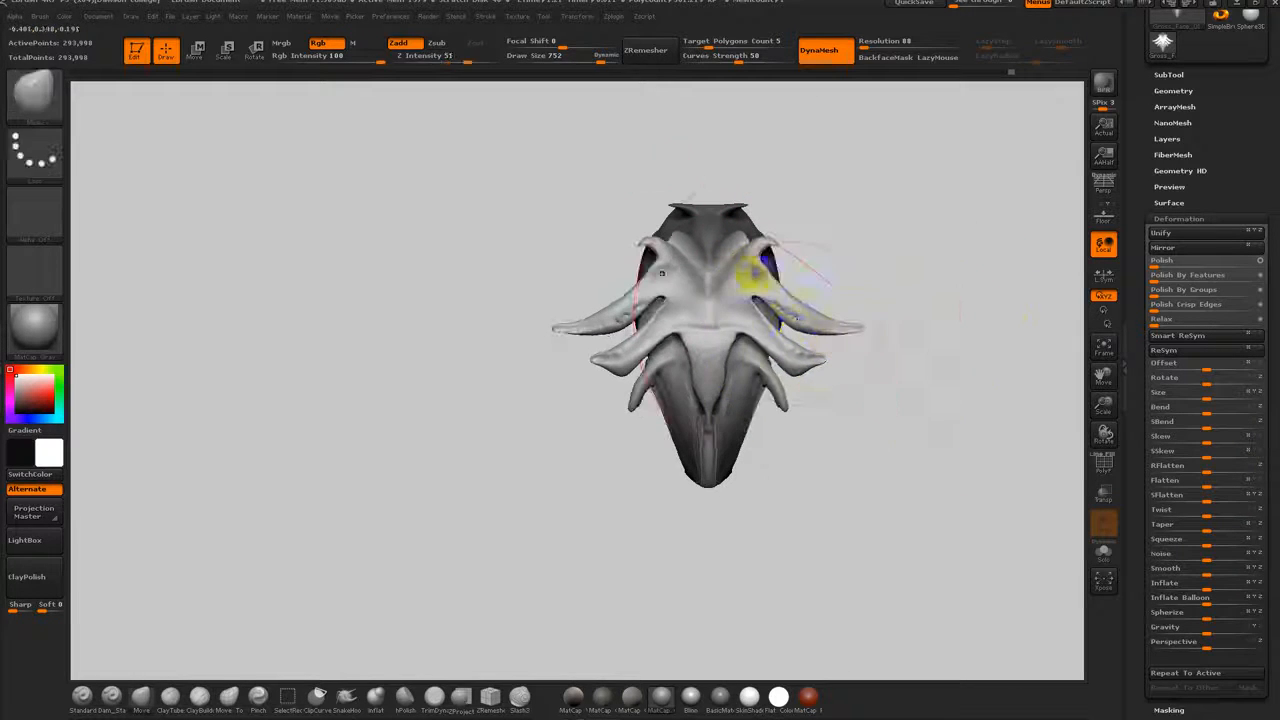
Step: Pull the middle and lower side spikes outward to lengthen them with the Move brush, reducing the draw size to 257
left_click_drag(798, 387, 791, 368)
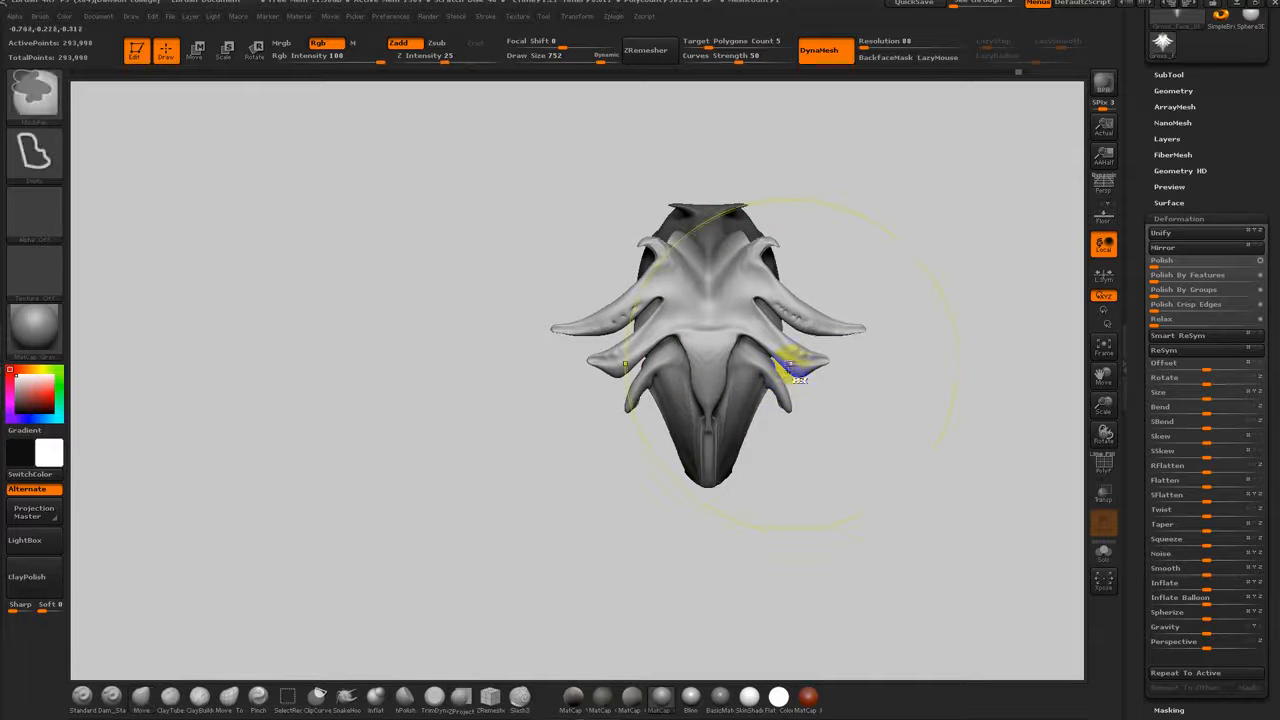
key("s")
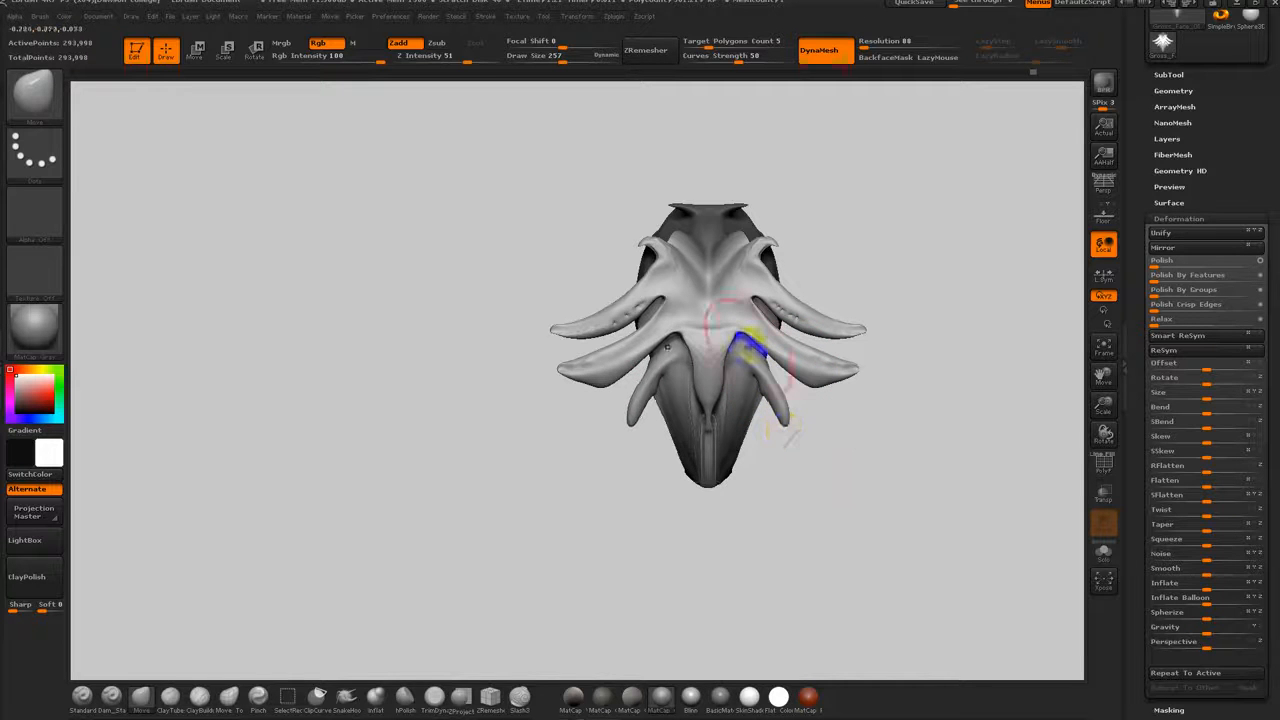
mouse_move(815, 487)
left_mouse_down()
mouse_move(820, 534)
mouse_move(851, 466)
mouse_move(875, 465)
mouse_move(886, 414)
mouse_move(886, 449)
mouse_move(491, 591)
left_mouse_up()
Step: Inflate the side spikes with the Inflat brush at draw size 181 and intensity 10, and check them up close
left_click(375, 695)
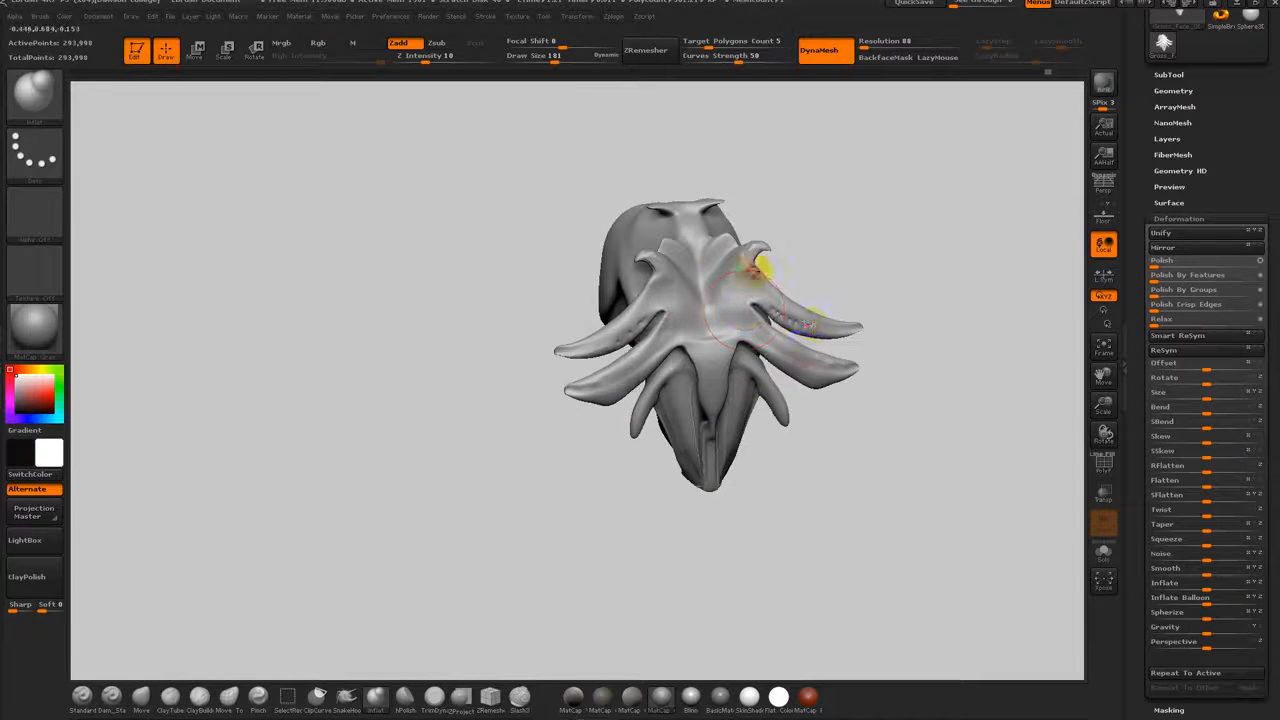
key("shift")
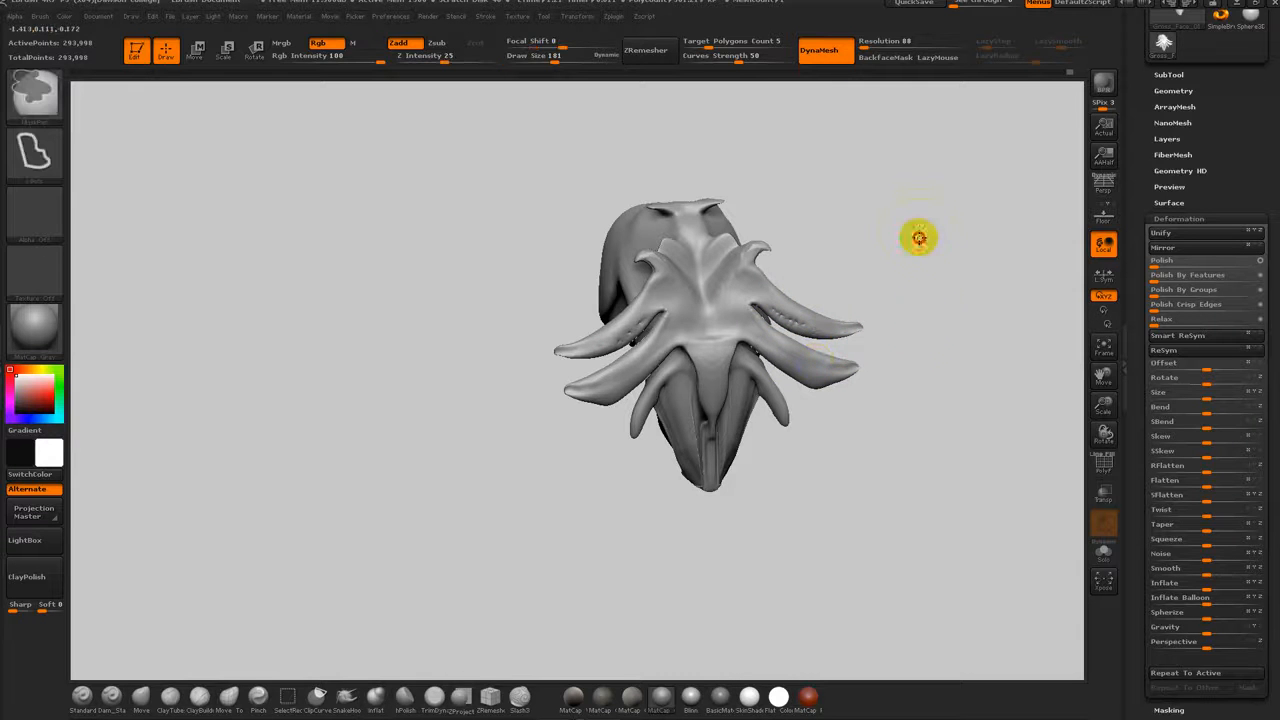
left_click_drag(903, 331, 760, 323)
mouse_move(886, 364)
left_mouse_down()
mouse_move(897, 337)
mouse_move(878, 351)
left_mouse_up()
mouse_move(924, 294)
left_mouse_down()
mouse_move(906, 306)
mouse_move(926, 428)
left_mouse_up()
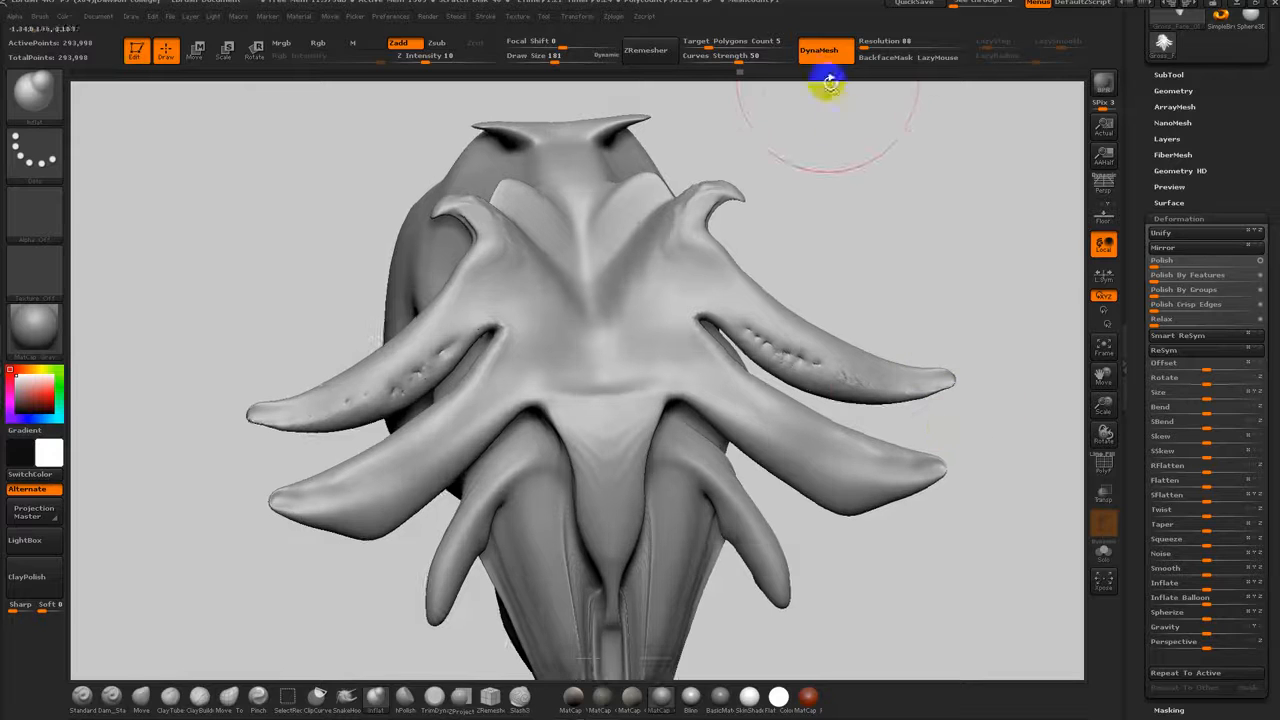
Step: Try to remesh the head with DynaMesh at resolution 88
key("ctrl")
mouse_move(903, 258)
left_mouse_down("ctrl")
mouse_move(957, 271)
mouse_move(940, 280)
left_mouse_up("ctrl")
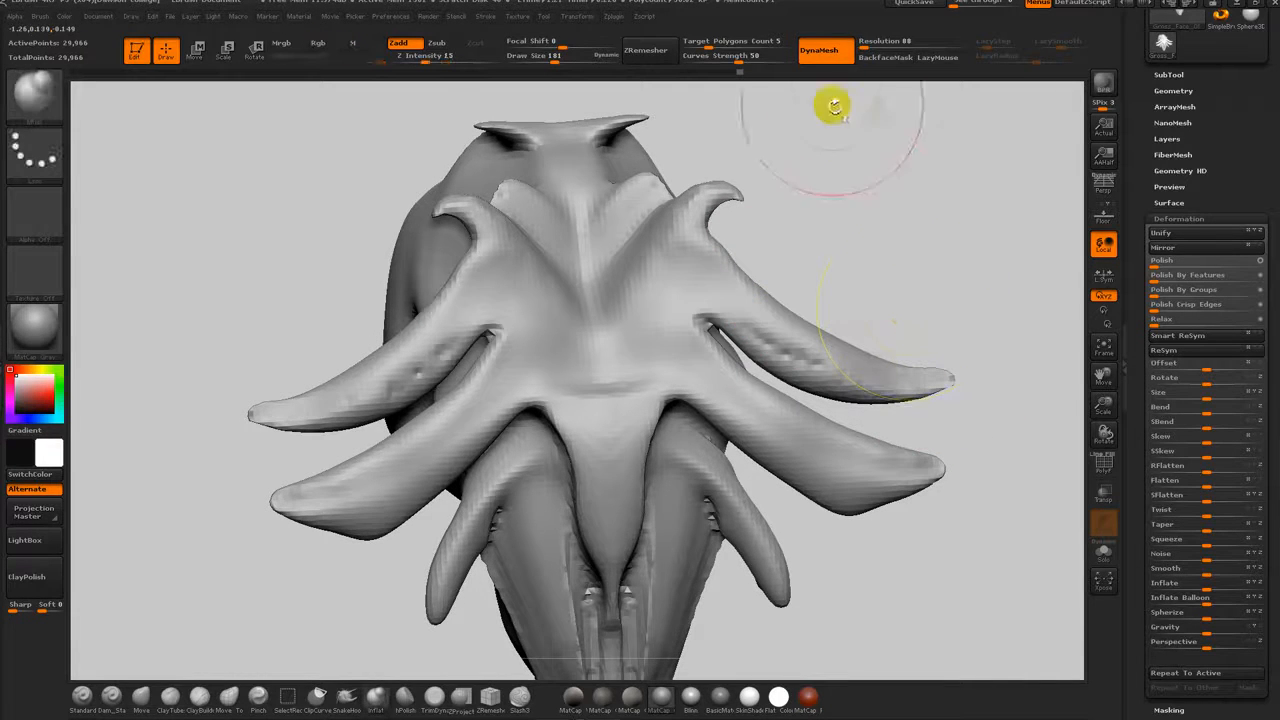
left_click(867, 46)
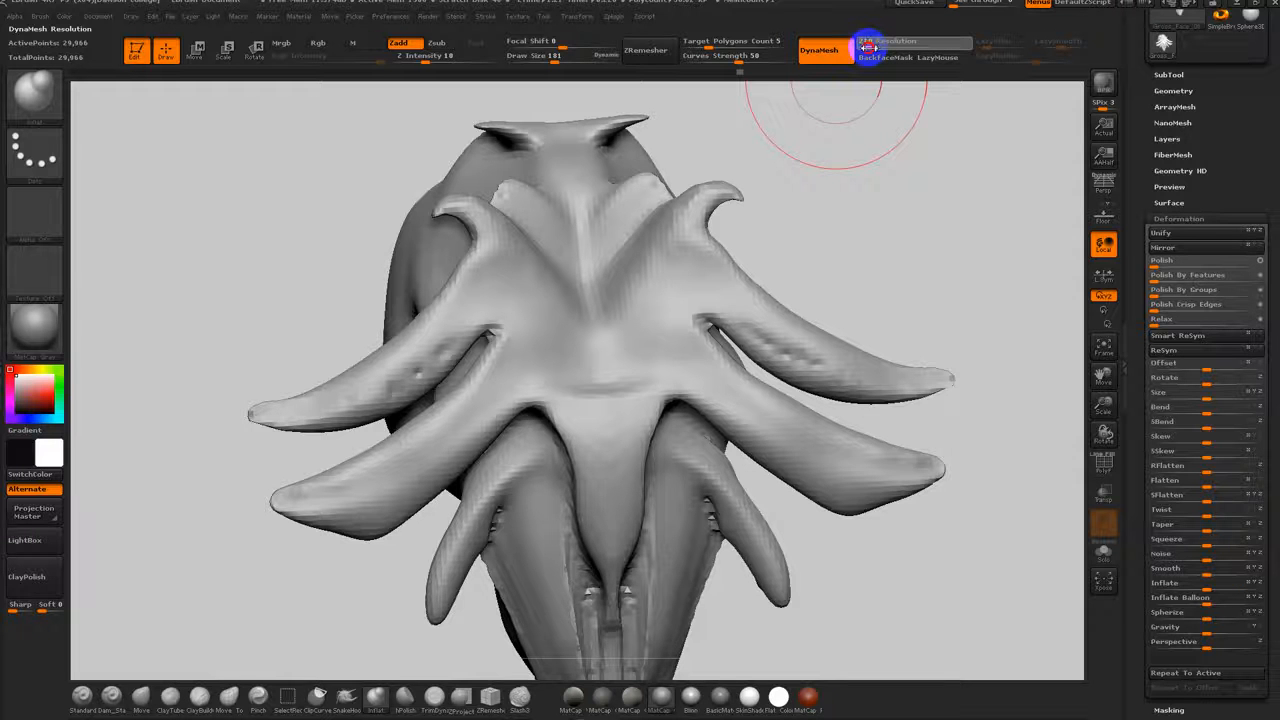
left_click_drag(866, 47, 865, 47)
mouse_move(946, 188)
left_mouse_down("ctrl")
mouse_move(908, 257)
mouse_move(921, 267)
left_mouse_up("ctrl")
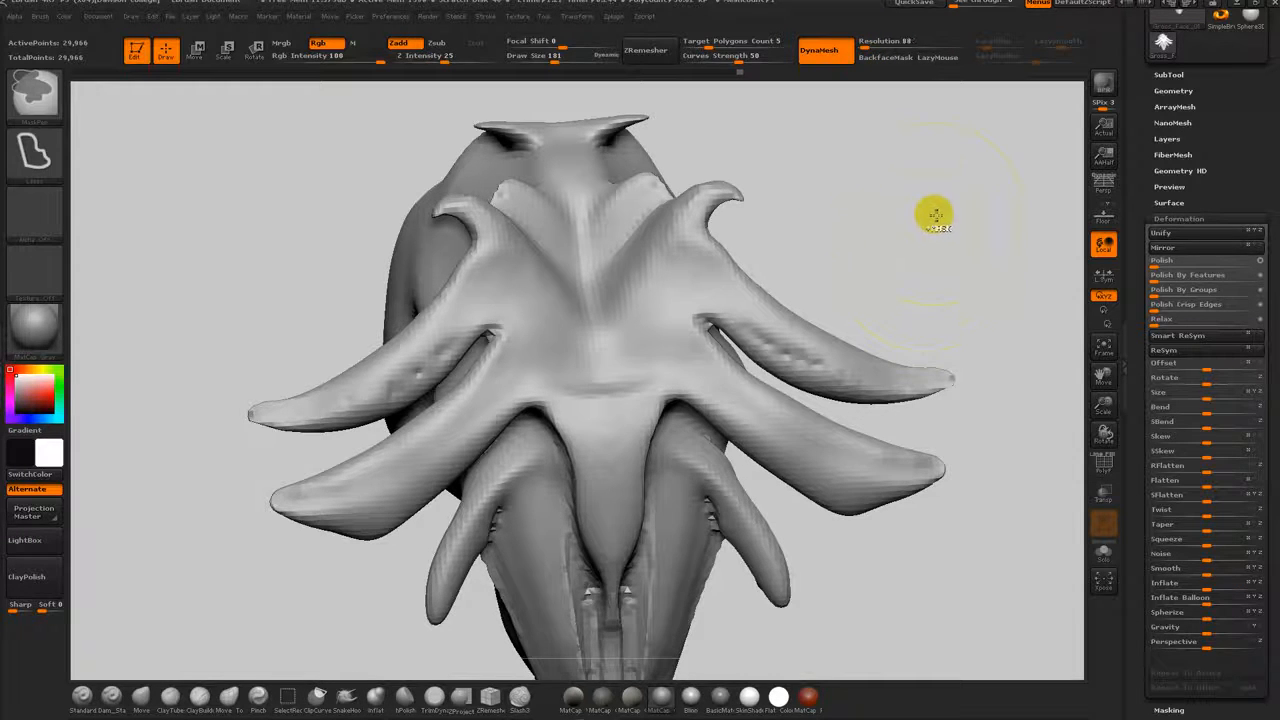
mouse_move(937, 171)
left_mouse_down("ctrl")
mouse_move(971, 274)
mouse_move(950, 262)
left_mouse_up("ctrl")
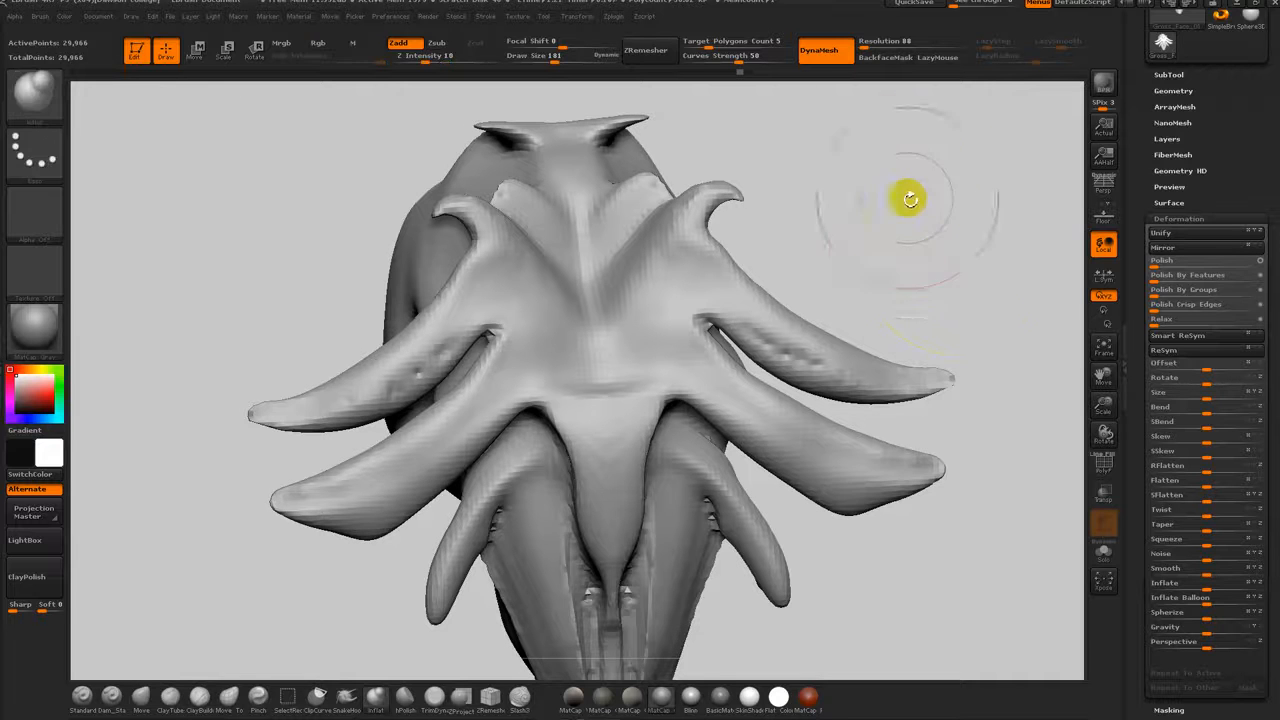
key("ctrl+z")
Step: Remesh the head with DynaMesh at resolution 192 and smooth the pitted surface of the upper side spikes
left_click(866, 44)
mouse_move(938, 129)
left_mouse_down("ctrl")
mouse_move(920, 137)
mouse_move(927, 268)
left_mouse_up("ctrl")
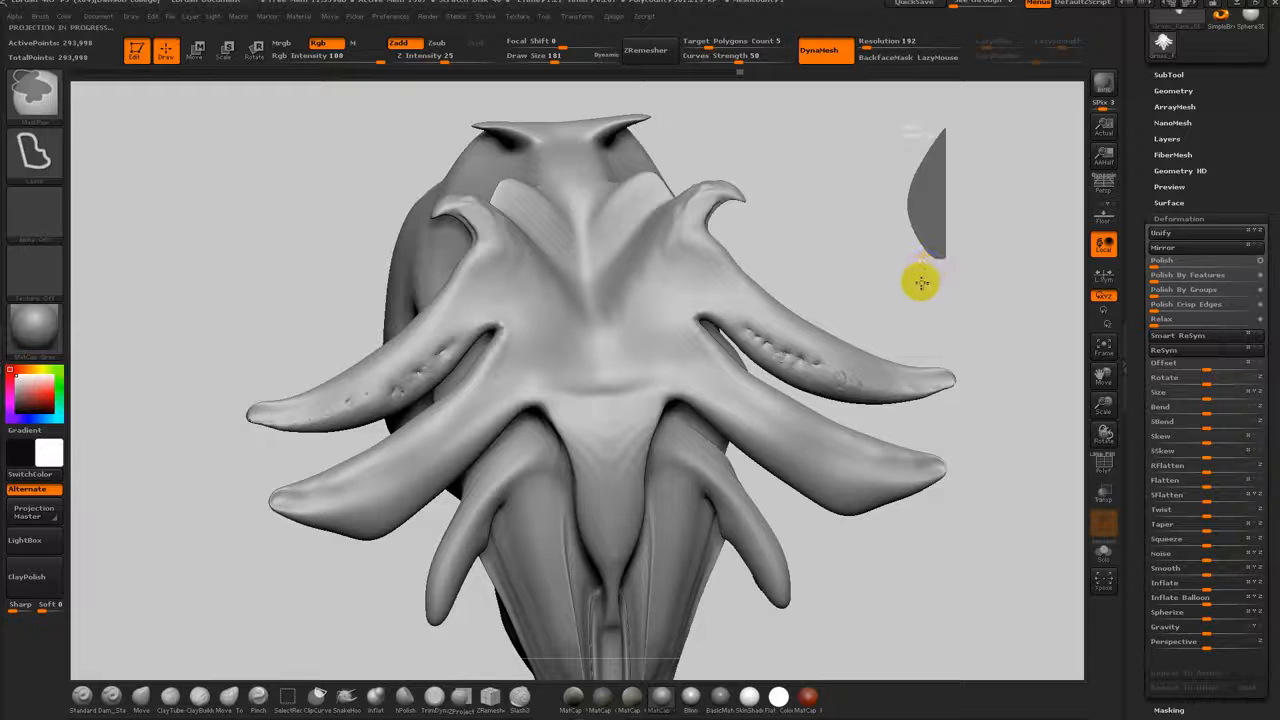
left_click_drag(800, 338, 946, 386, "shift")
mouse_move(929, 331)
left_mouse_down("alt")
mouse_move(916, 280)
mouse_move(887, 259)
left_mouse_up("alt")
mouse_move(887, 259)
left_mouse_down("shift")
mouse_move(945, 297)
mouse_move(919, 297)
mouse_move(928, 241)
left_mouse_up("shift")
Step: Build up V-shaped ridges on the centre of the face with the ClayTubes brush at draw size 126 and smooth them
left_click(140, 700)
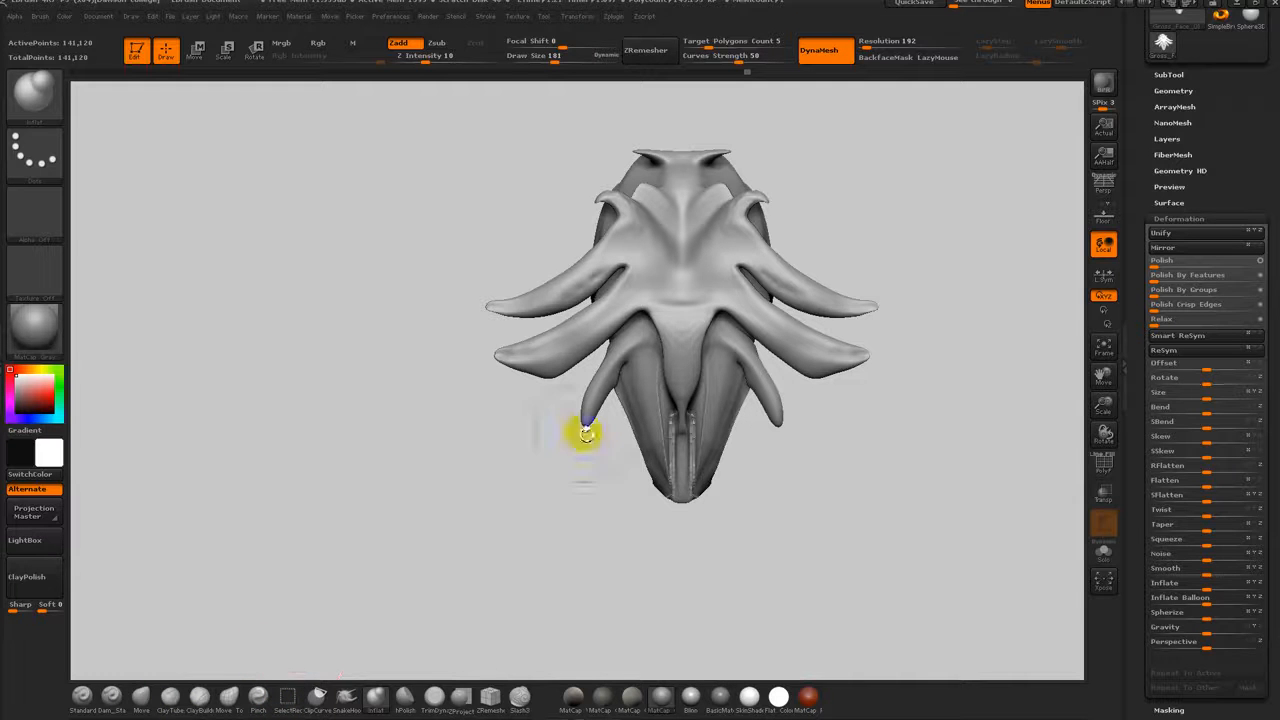
key("b")
key("c")
key("t")
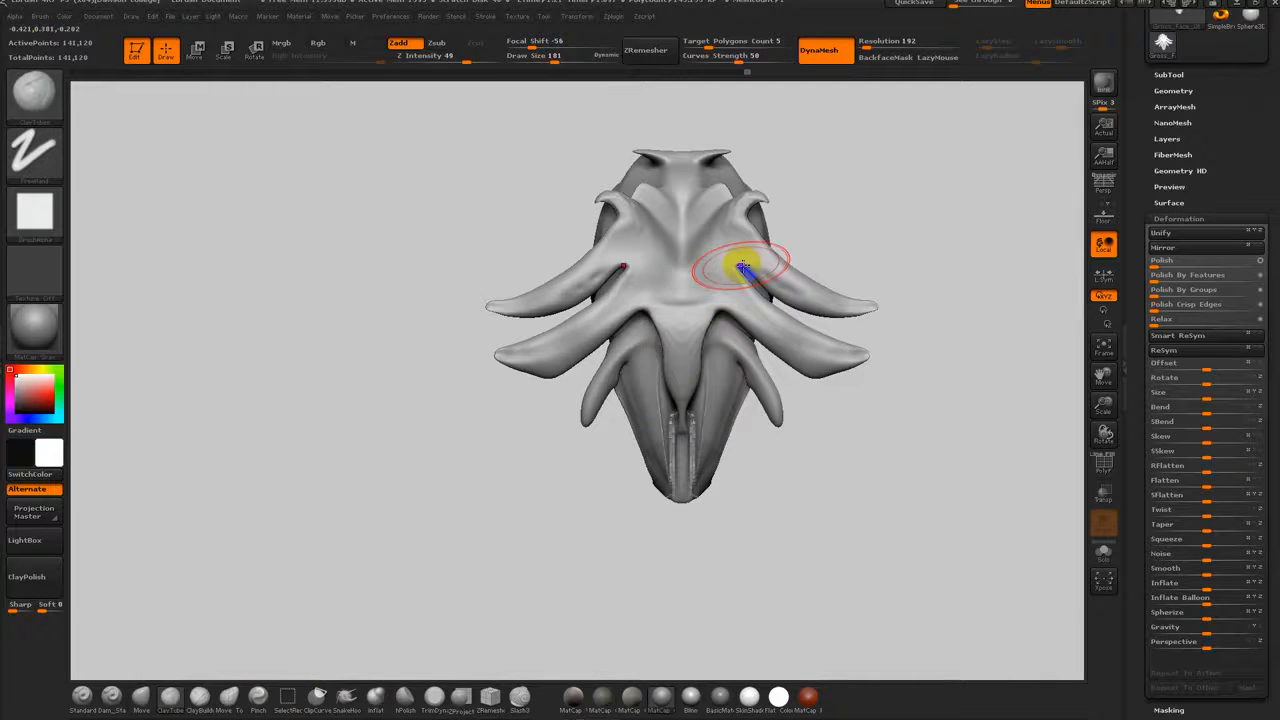
mouse_move(688, 256)
left_mouse_down()
mouse_move(704, 292)
mouse_move(718, 268)
left_mouse_up()
key("ctrl+z")
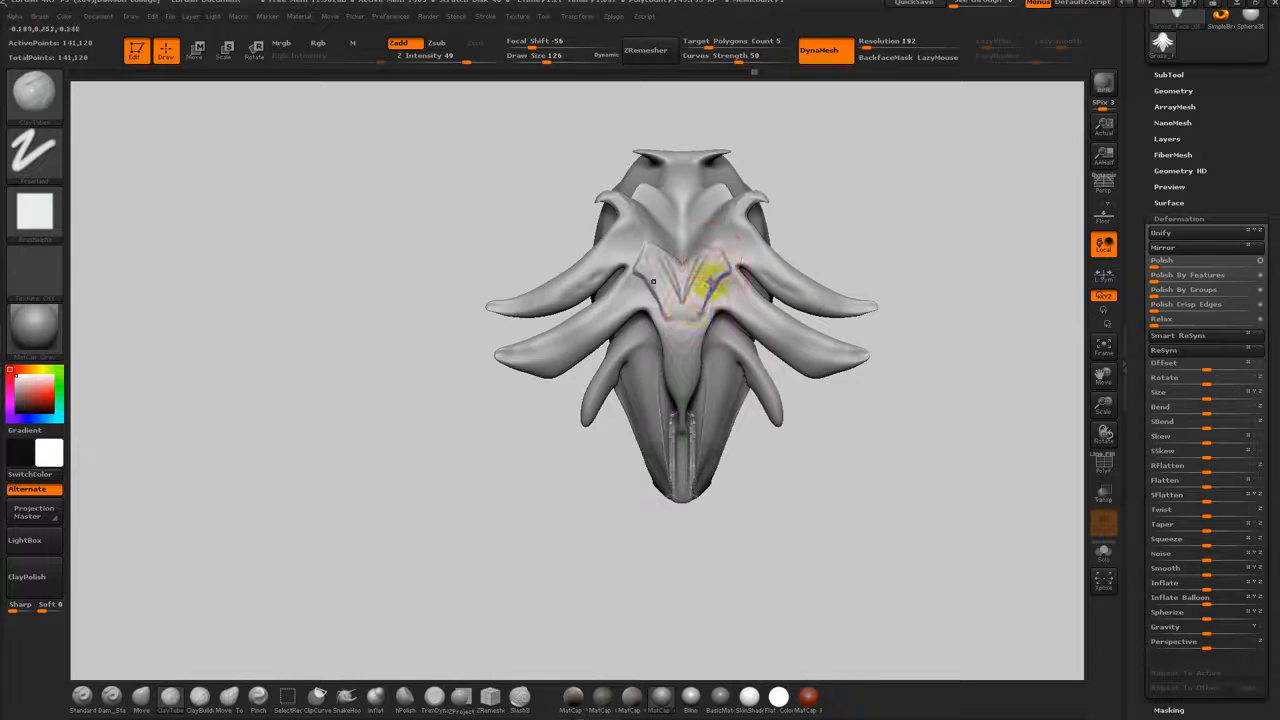
left_click_drag(755, 456, 787, 452)
left_click_drag(694, 425, 669, 401, "shift")
left_click_drag(767, 478, 718, 458)
left_click_drag(688, 420, 699, 364, "shift")
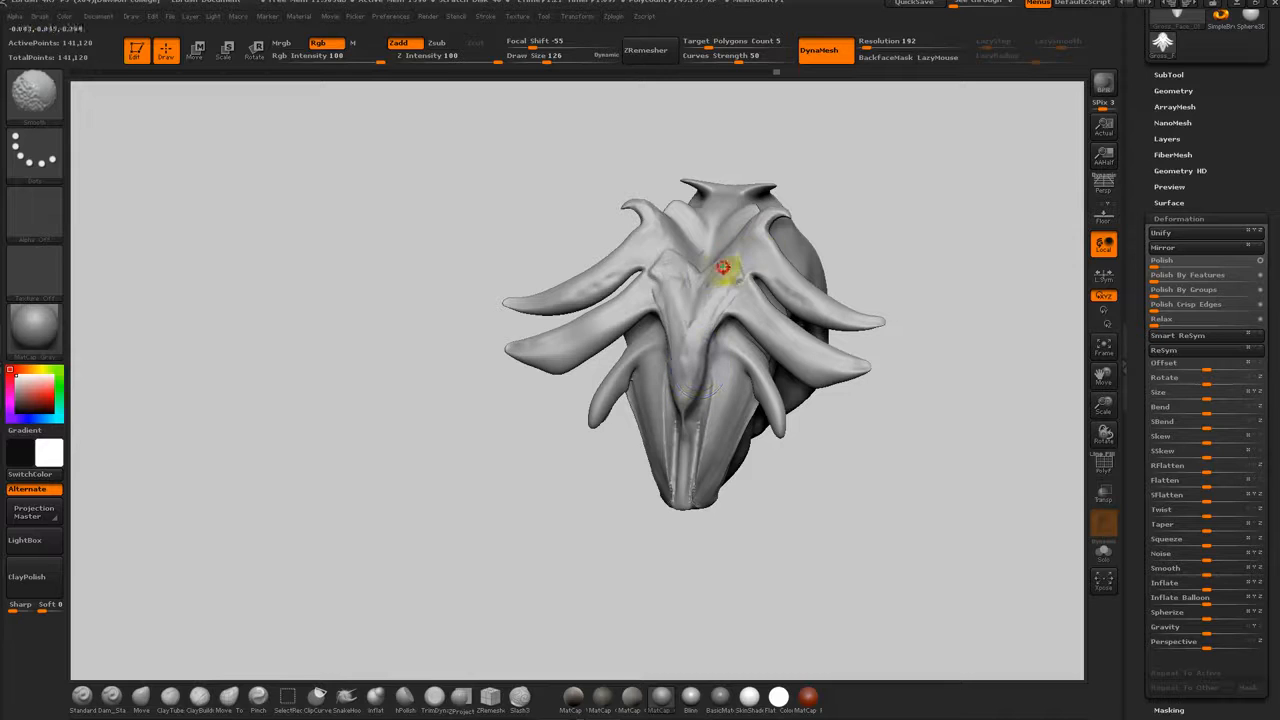
Step: Refine the central face ridge and fill in the front of the lower jaw with the ClayTubes brush at draw size 126
mouse_move(879, 300)
left_mouse_down()
mouse_move(871, 323)
mouse_move(905, 342)
left_mouse_up()
mouse_move(857, 495)
left_mouse_down("alt")
mouse_move(877, 411)
mouse_move(851, 515)
mouse_move(831, 406)
mouse_move(777, 446)
mouse_move(720, 349)
mouse_move(752, 368)
mouse_move(729, 406)
mouse_move(704, 404)
left_mouse_up("alt")
mouse_move(684, 343)
left_mouse_down()
mouse_move(686, 286)
mouse_move(737, 337)
mouse_move(690, 258)
left_mouse_up()
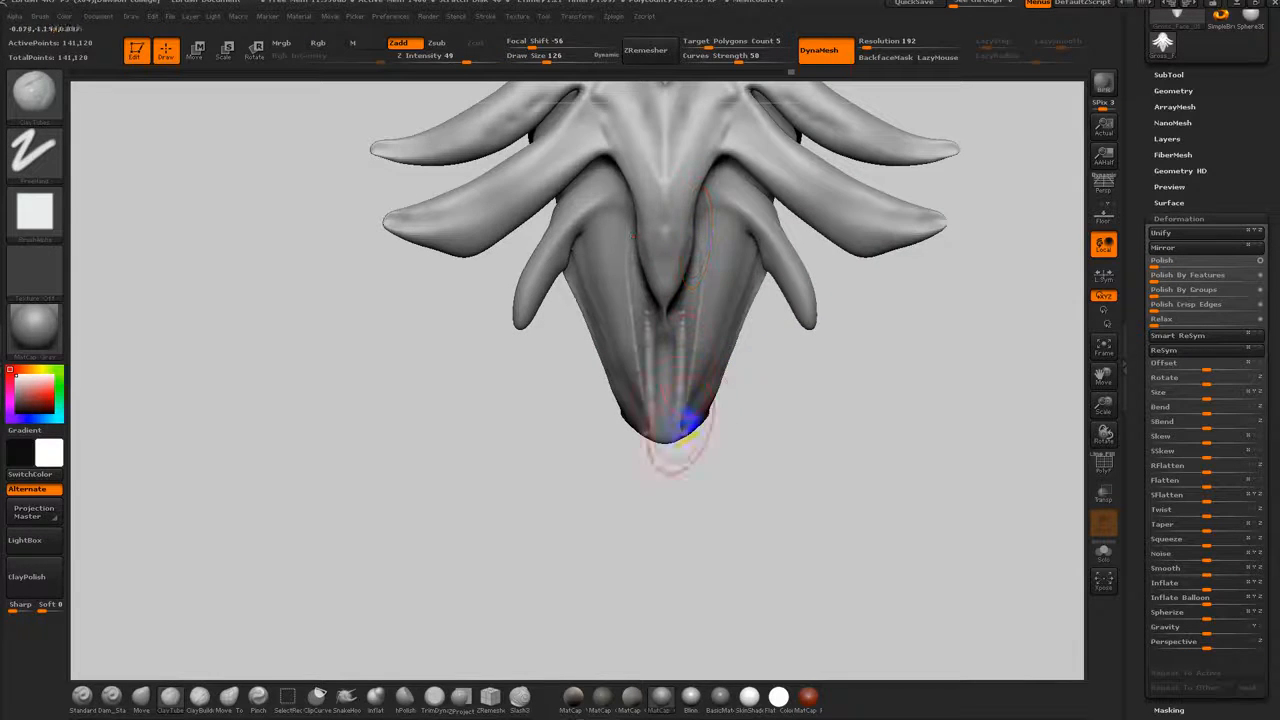
mouse_move(678, 465)
left_mouse_down()
mouse_move(706, 460)
mouse_move(676, 454)
left_mouse_up()
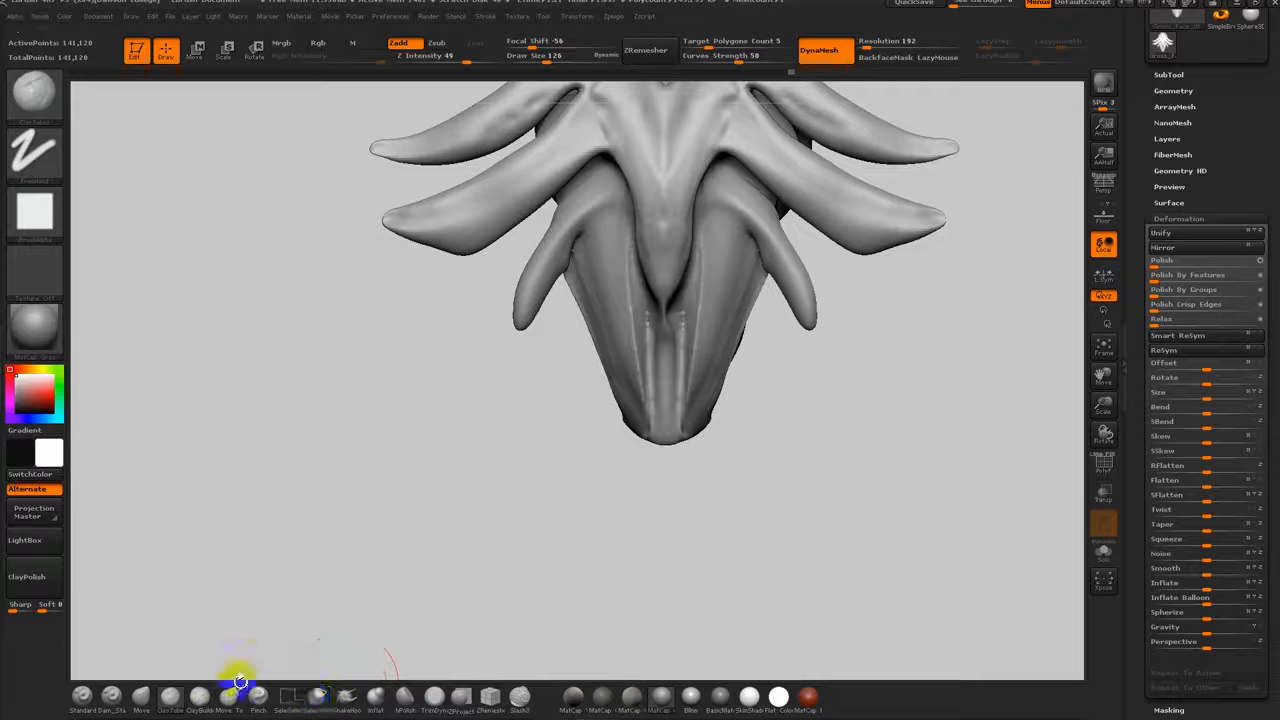
Step: Carve mirrored grooves from beneath the central ridge down to the jaw tip with the Dam_Standard brush at draw size 59
key("b")
key("d")
key("s")
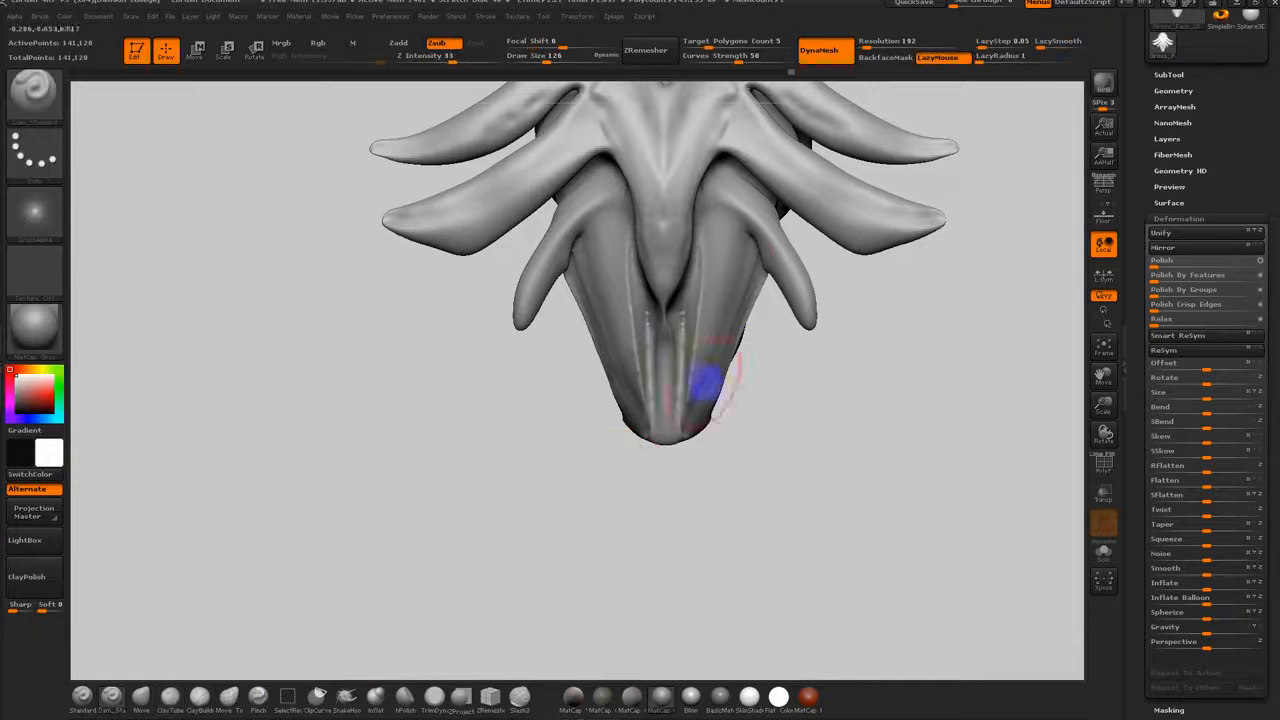
key("bracketleft")
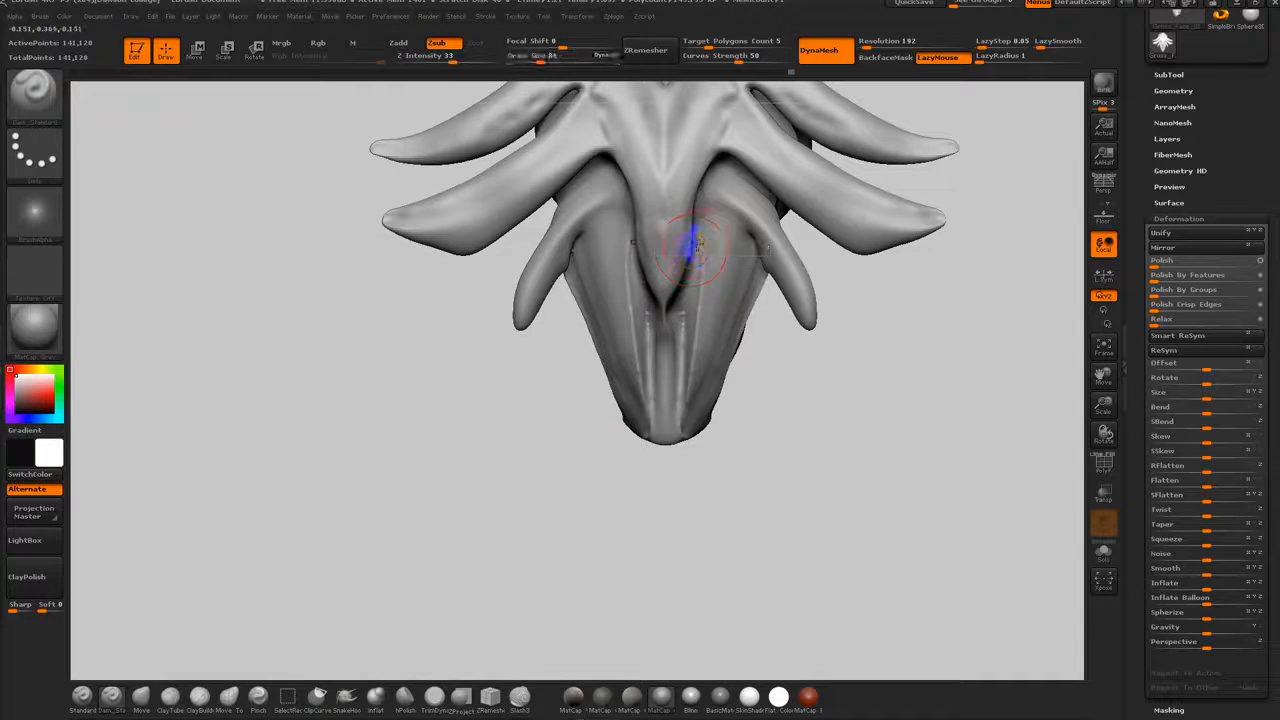
key("s")
left_click_drag(693, 267, 676, 429)
left_click_drag(675, 375, 675, 434)
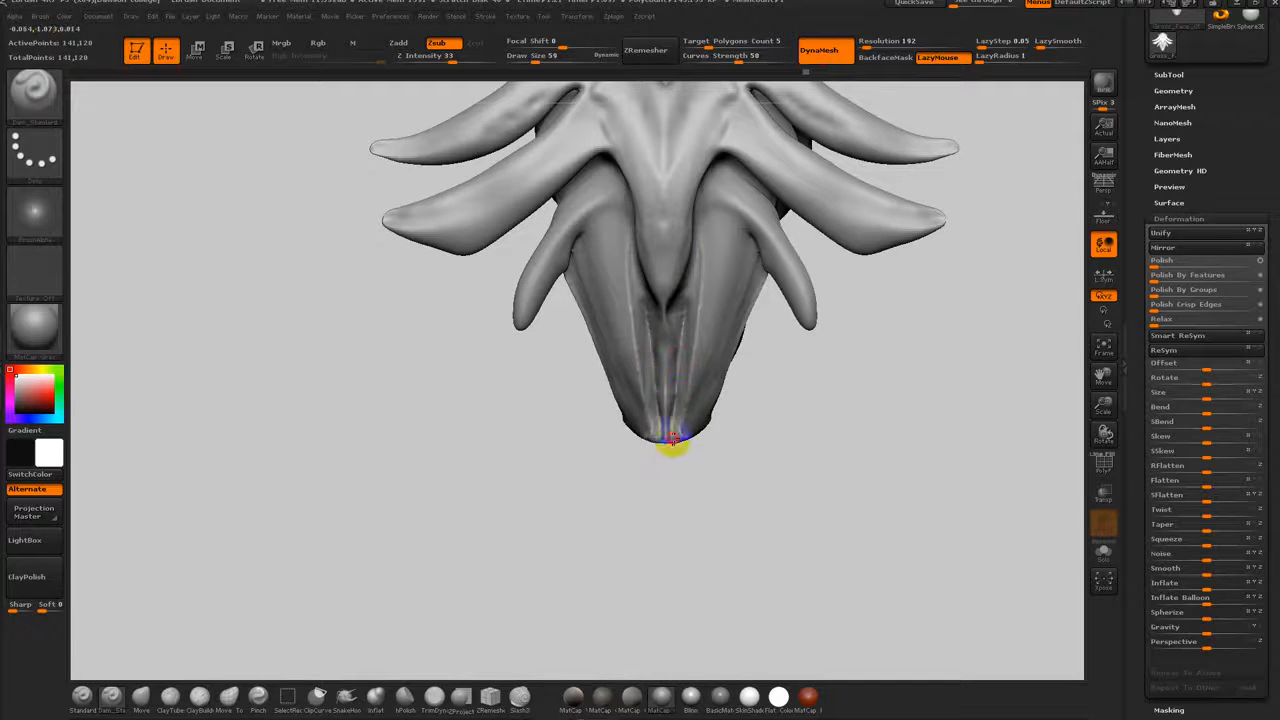
mouse_move(683, 481)
left_mouse_down()
mouse_move(694, 371)
mouse_move(703, 449)
mouse_move(694, 477)
mouse_move(676, 368)
left_mouse_up()
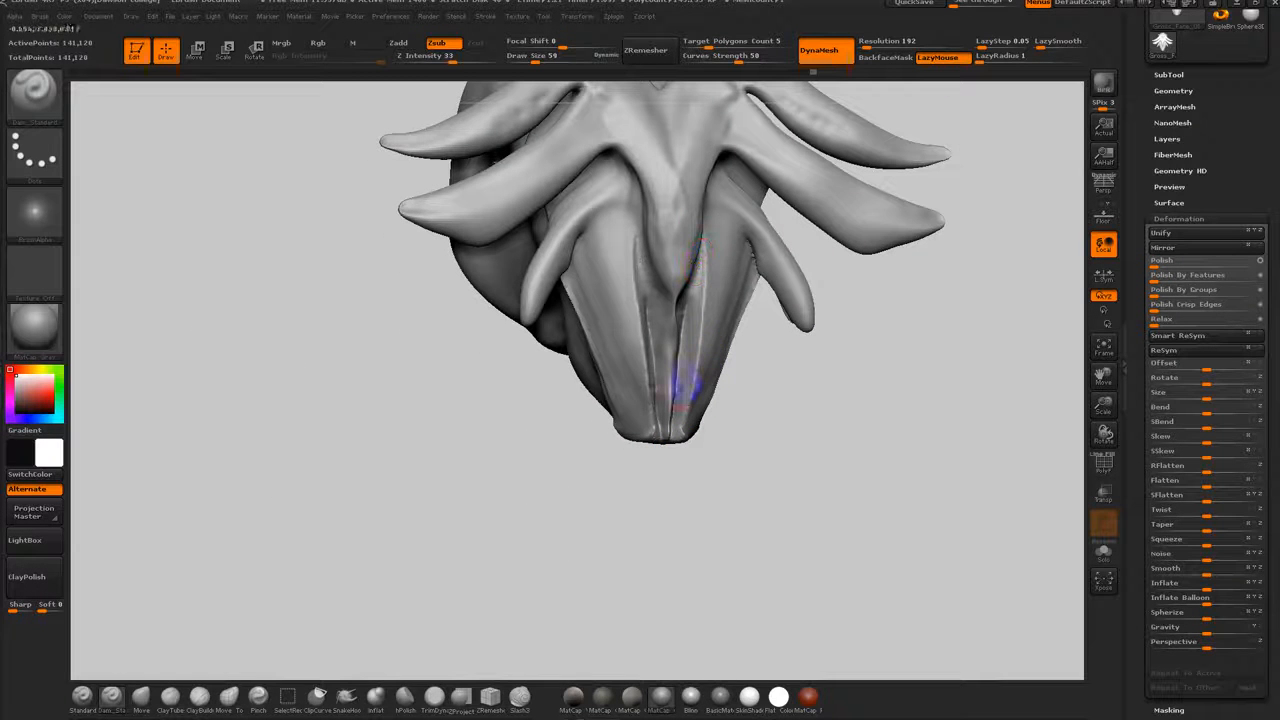
left_click_drag(693, 495, 692, 552)
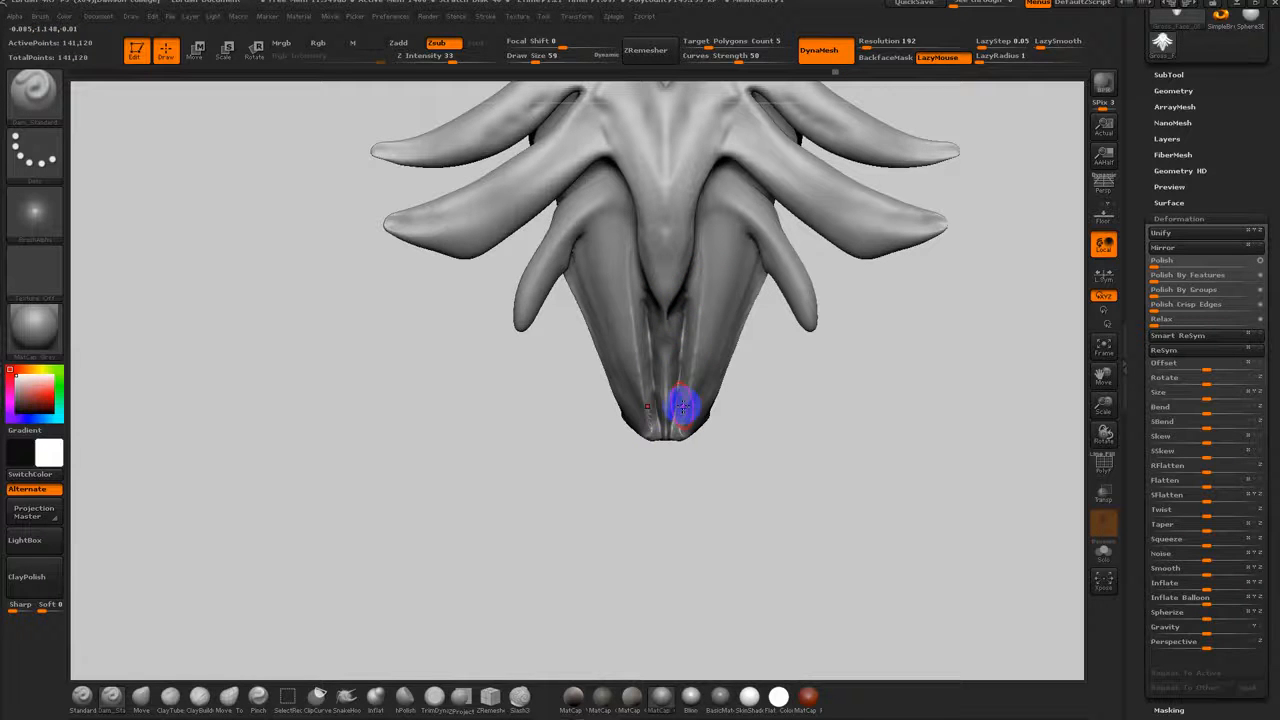
Step: Trim the jaw tip from the side with the ClipCurve brush
mouse_move(691, 475)
left_mouse_down()
mouse_move(743, 429)
mouse_move(703, 429)
mouse_move(723, 436)
left_mouse_up()
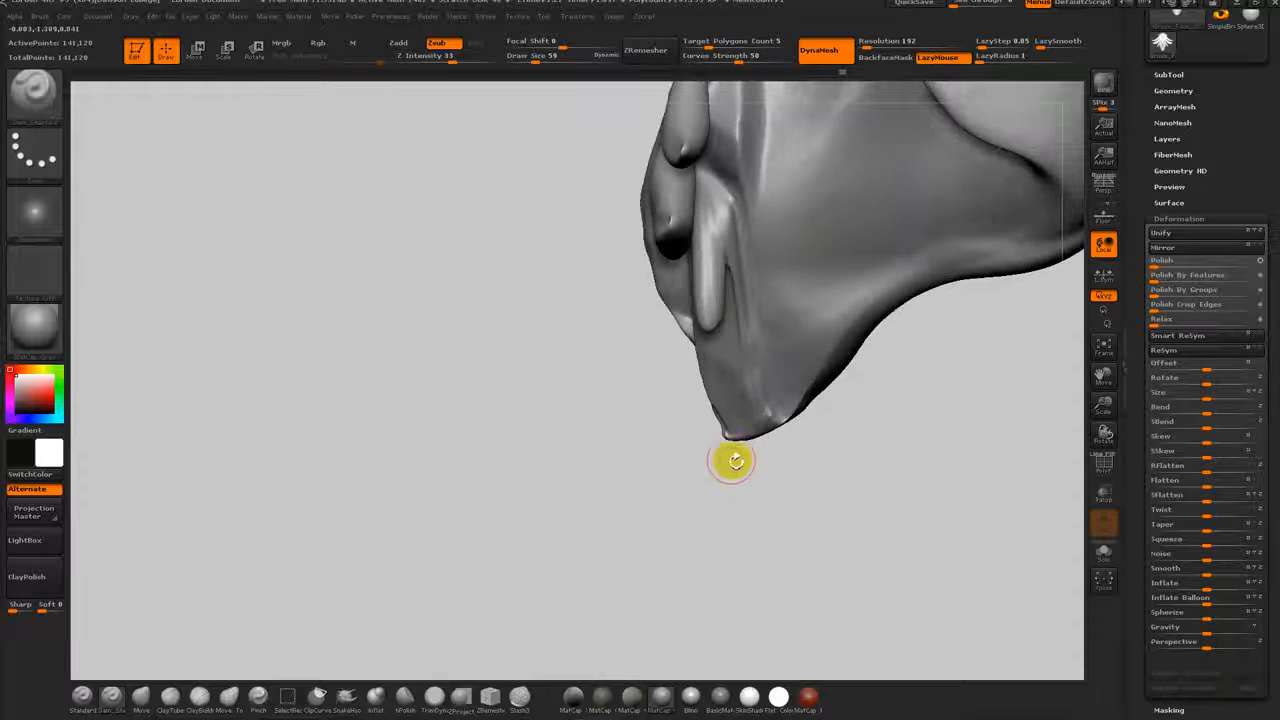
key("ctrl+shift")
left_click_drag(828, 316, 740, 464, "ctrl+shift")
mouse_move(860, 437)
left_mouse_down("alt")
mouse_move(783, 503)
mouse_move(865, 448)
mouse_move(831, 446)
mouse_move(886, 417)
mouse_move(871, 431)
mouse_move(789, 418)
mouse_move(785, 380)
left_mouse_up("alt")
key("ctrl+shift")
mouse_move(720, 476)
left_mouse_down("ctrl+shift")
mouse_move(714, 509)
mouse_move(725, 421)
left_mouse_up("ctrl+shift")
mouse_move(668, 386)
left_mouse_down("ctrl+shift")
mouse_move(666, 520)
mouse_move(731, 483)
left_mouse_up("ctrl+shift")
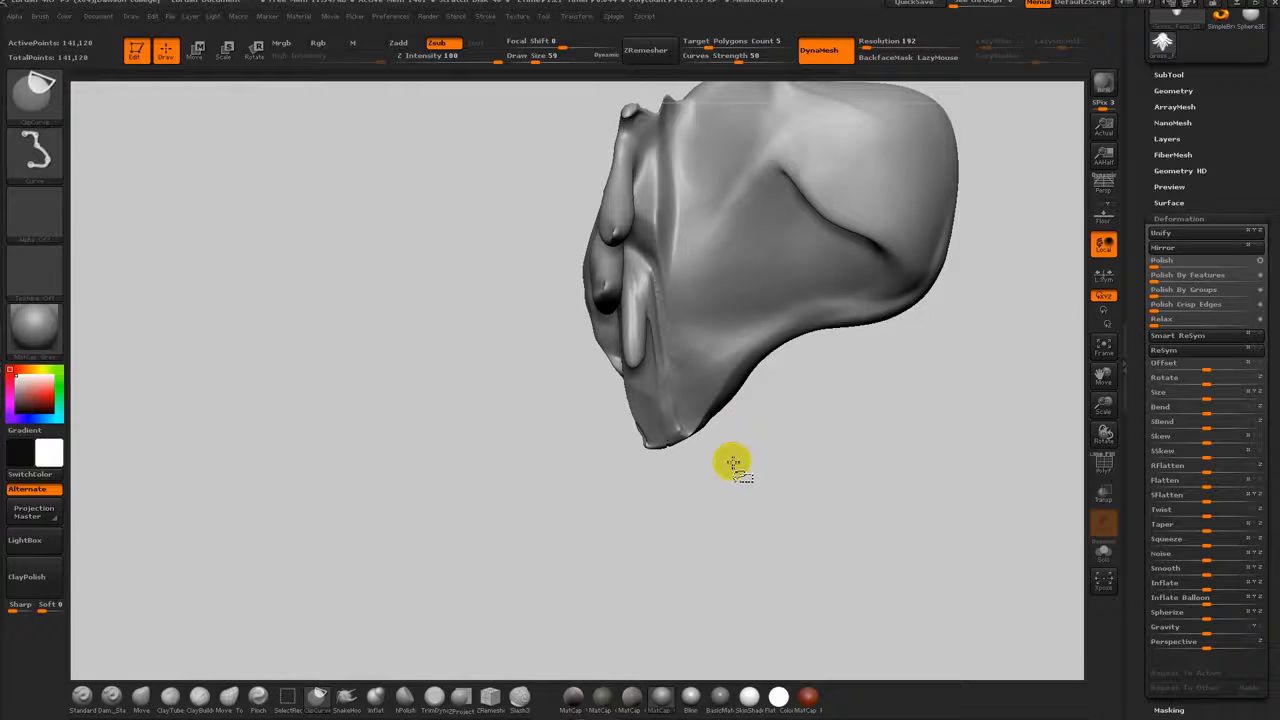
left_click_drag(662, 385, 661, 486, "ctrl+shift")
Step: Remesh the head at DynaMesh resolution 192 and smooth the jaw area at draw size 131
mouse_move(731, 435)
left_mouse_down()
mouse_move(781, 437)
mouse_move(745, 436)
mouse_move(762, 431)
left_mouse_up()
mouse_move(817, 399)
left_mouse_down("ctrl")
mouse_move(771, 477)
mouse_move(789, 440)
mouse_move(779, 437)
left_mouse_up("ctrl")
key("s")
left_click_drag(700, 377, 717, 369, "shift")
mouse_move(698, 376)
left_mouse_down("shift")
mouse_move(694, 394)
mouse_move(744, 468)
left_mouse_up("shift")
Step: Clip mirrored gaps into the jaw tip from the front to split it into three prongs, and remesh the head
key("ctrl+shift")
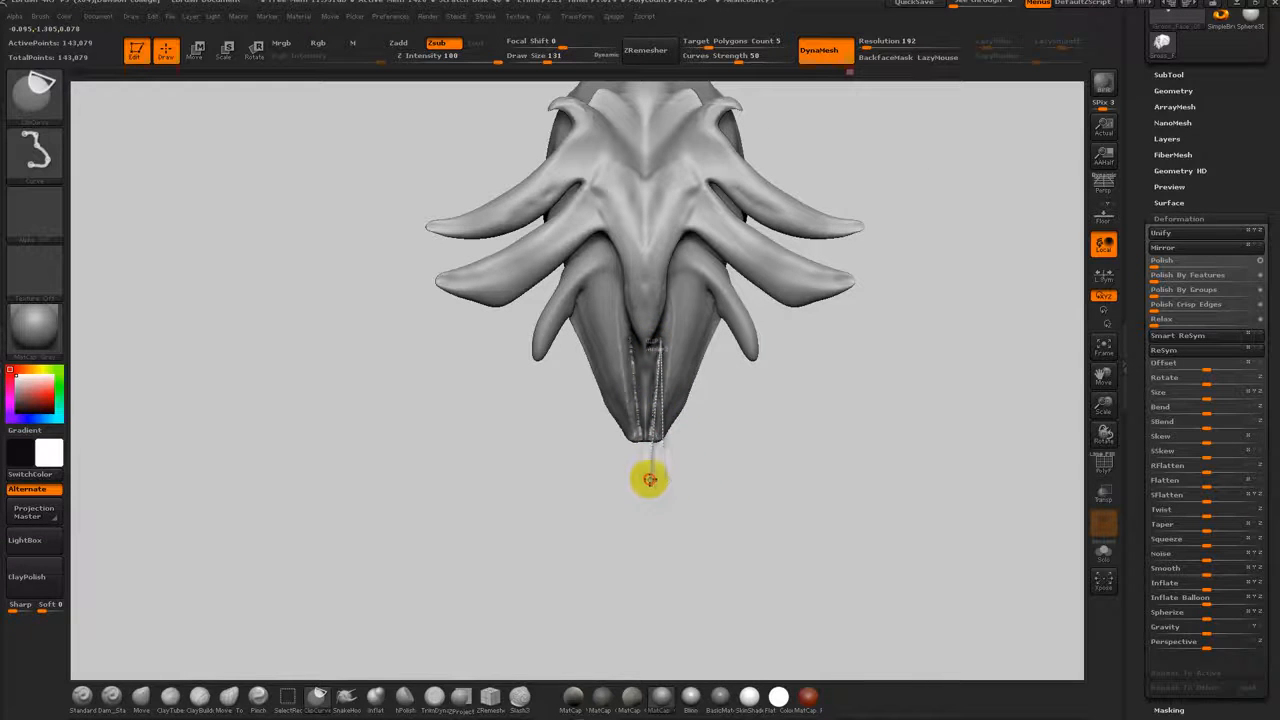
mouse_move(690, 478)
left_mouse_down()
mouse_move(703, 435)
mouse_move(693, 452)
left_mouse_up()
key("ctrl+shift")
left_click_drag(767, 408, 750, 530, "ctrl+shift")
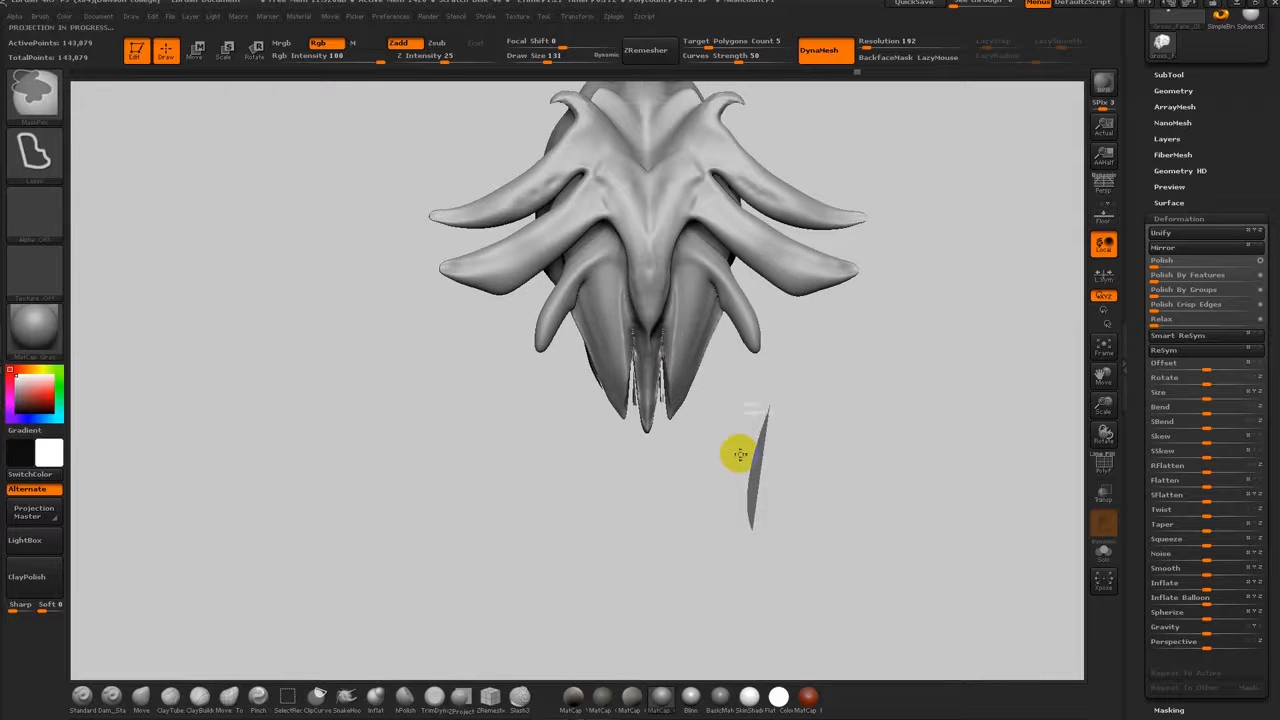
mouse_move(729, 460)
left_mouse_down()
mouse_move(811, 389)
mouse_move(731, 449)
mouse_move(672, 412)
mouse_move(663, 371)
mouse_move(737, 449)
mouse_move(720, 427)
left_mouse_up()
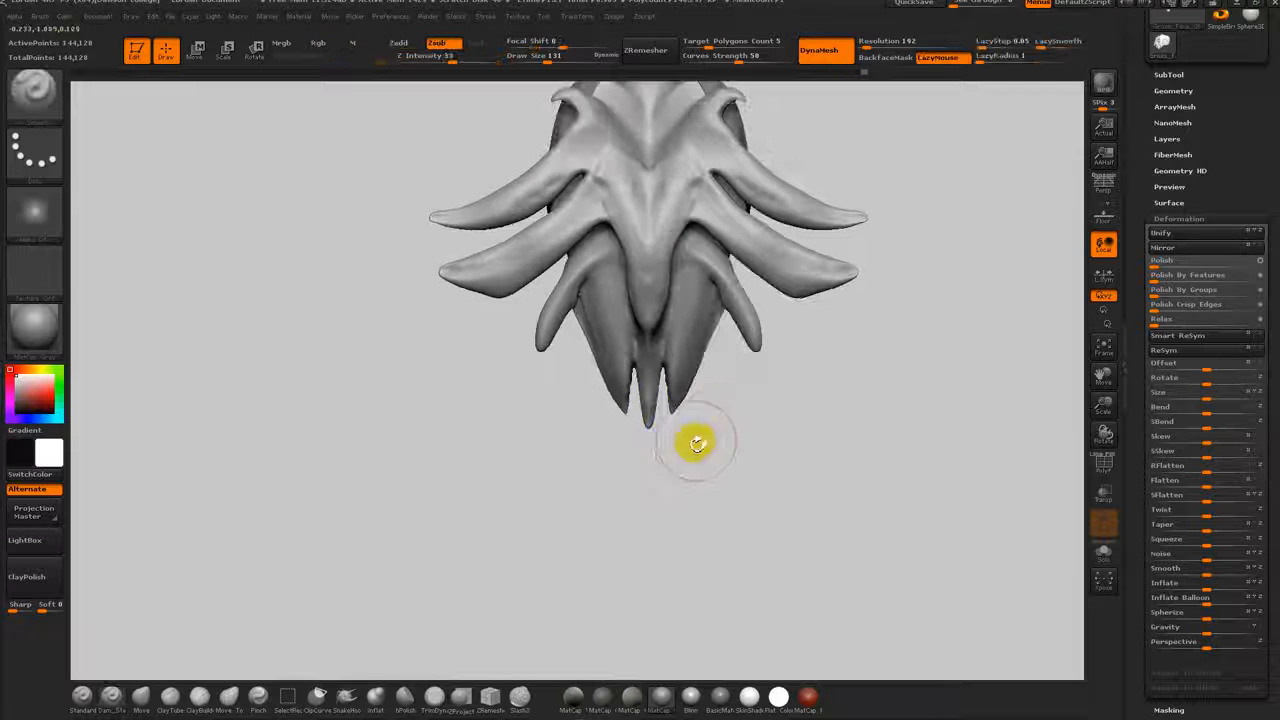
Step: Lengthen the three jaw prongs downward into narrow points with the SnakeHook brush, raising the draw size to 220, and smooth them
left_click(347, 700)
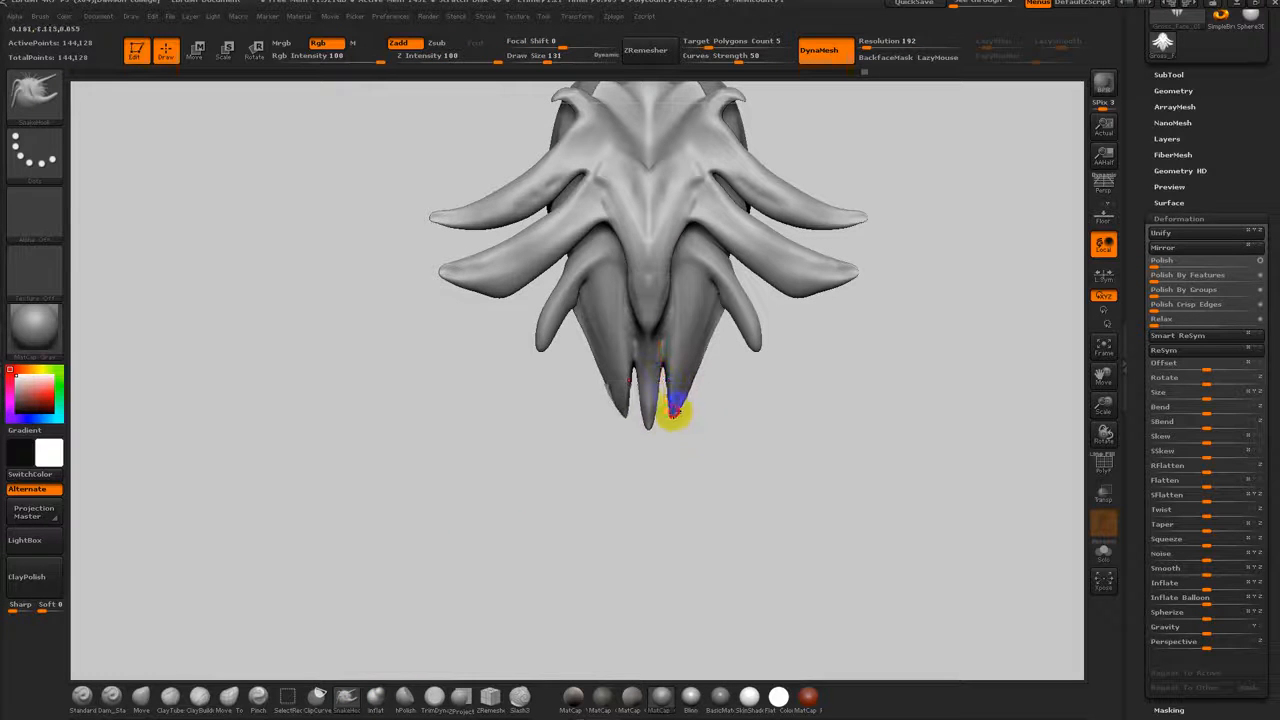
left_click_drag(676, 468, 683, 393)
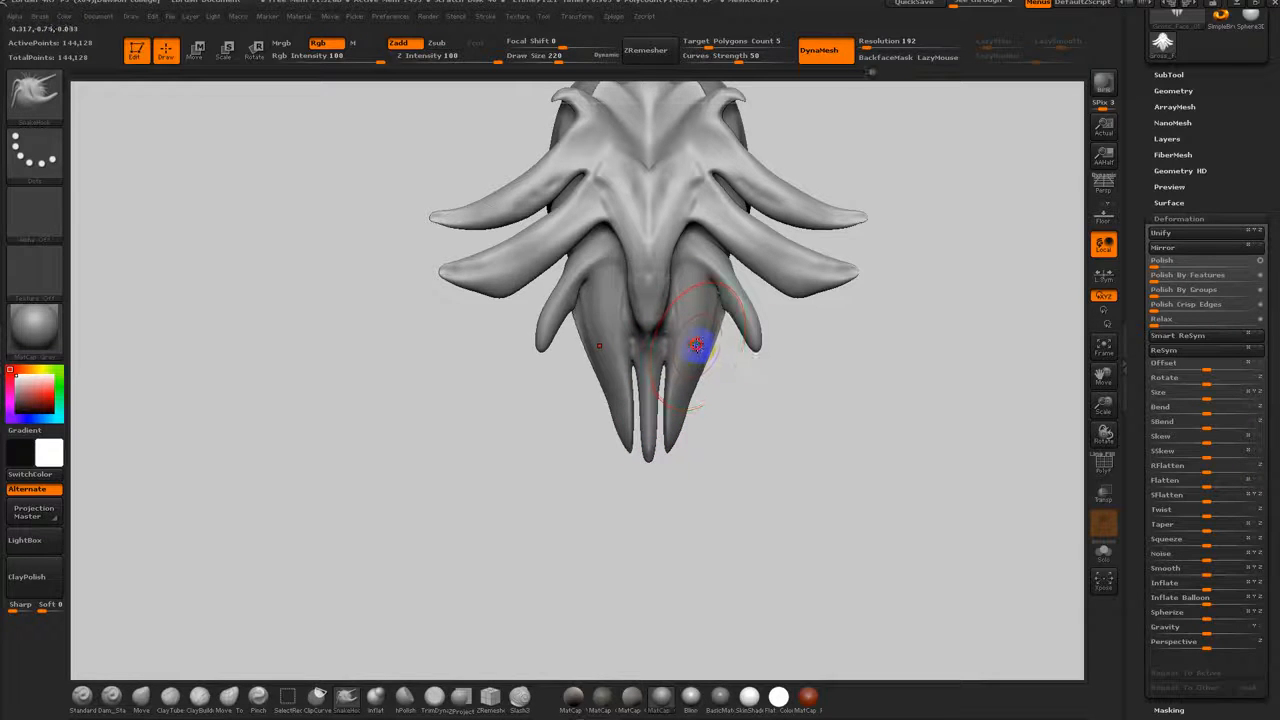
mouse_move(716, 448)
left_mouse_down("shift")
mouse_move(777, 457)
mouse_move(797, 446)
mouse_move(712, 442)
left_mouse_up("shift")
left_click_drag(777, 426, 792, 418)
mouse_move(545, 560)
left_mouse_down()
mouse_move(767, 457)
mouse_move(720, 434)
mouse_move(656, 305)
mouse_move(711, 434)
mouse_move(669, 442)
left_mouse_up()
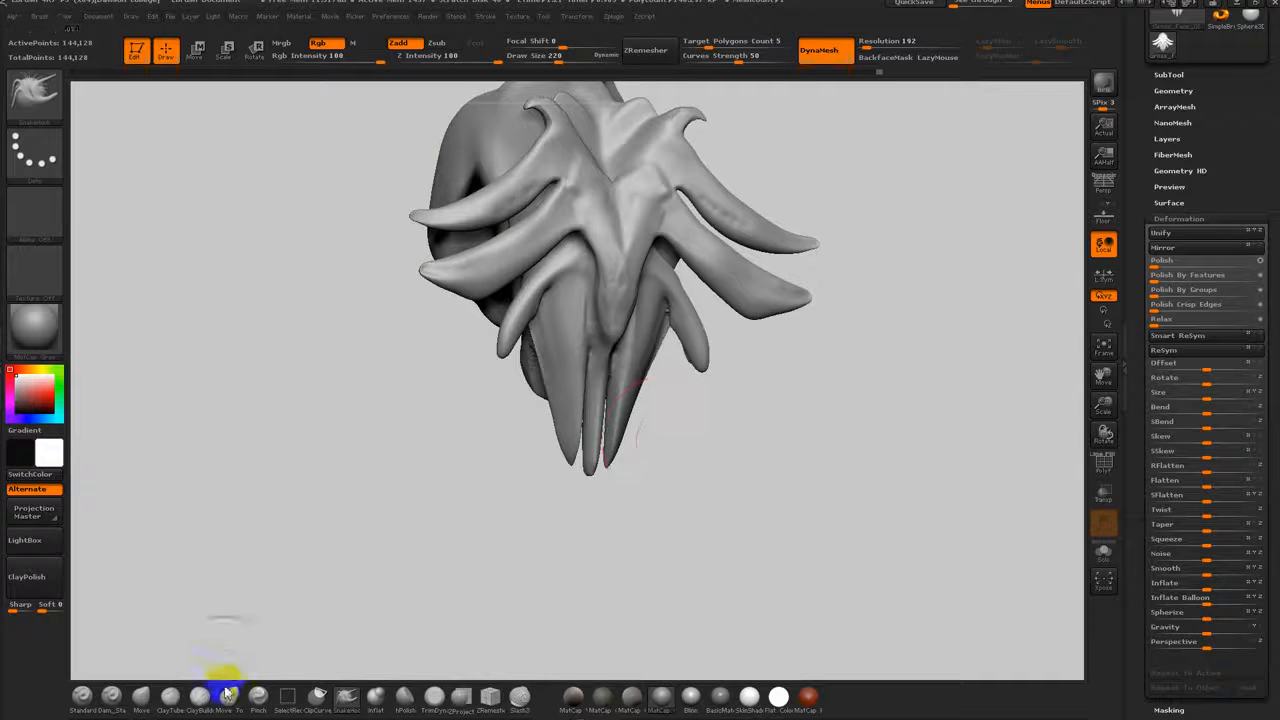
left_click(347, 694)
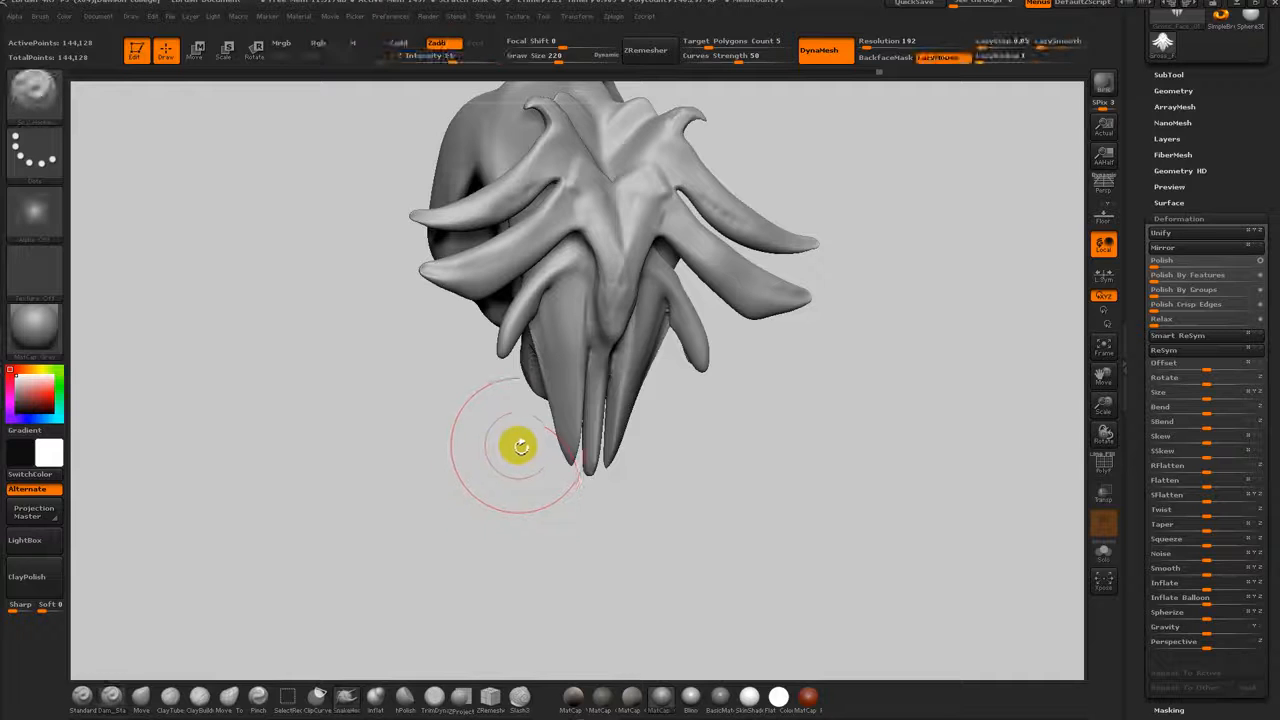
Step: Carve creases around the bases of the jaw prongs with the Dam_Standard brush at draw size 109
key("s")
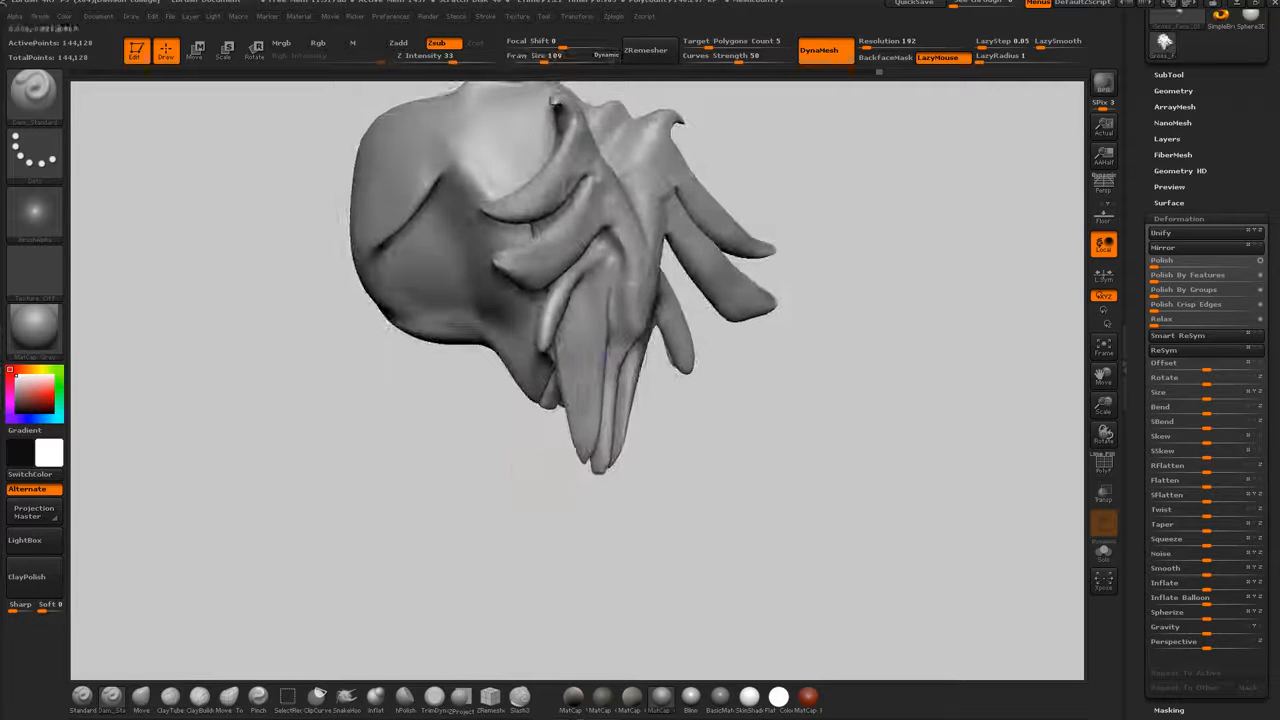
mouse_move(689, 457)
left_mouse_down("shift")
mouse_move(677, 446)
mouse_move(757, 426)
mouse_move(778, 346)
mouse_move(657, 251)
mouse_move(666, 300)
mouse_move(782, 368)
left_mouse_up("shift")
left_click_drag(693, 268, 758, 392, "ctrl")
left_click_drag(738, 406, 751, 391)
left_click_drag(709, 273, 671, 285, "ctrl")
left_click_drag(694, 378, 722, 388, "ctrl")
left_click_drag(748, 410, 698, 390)
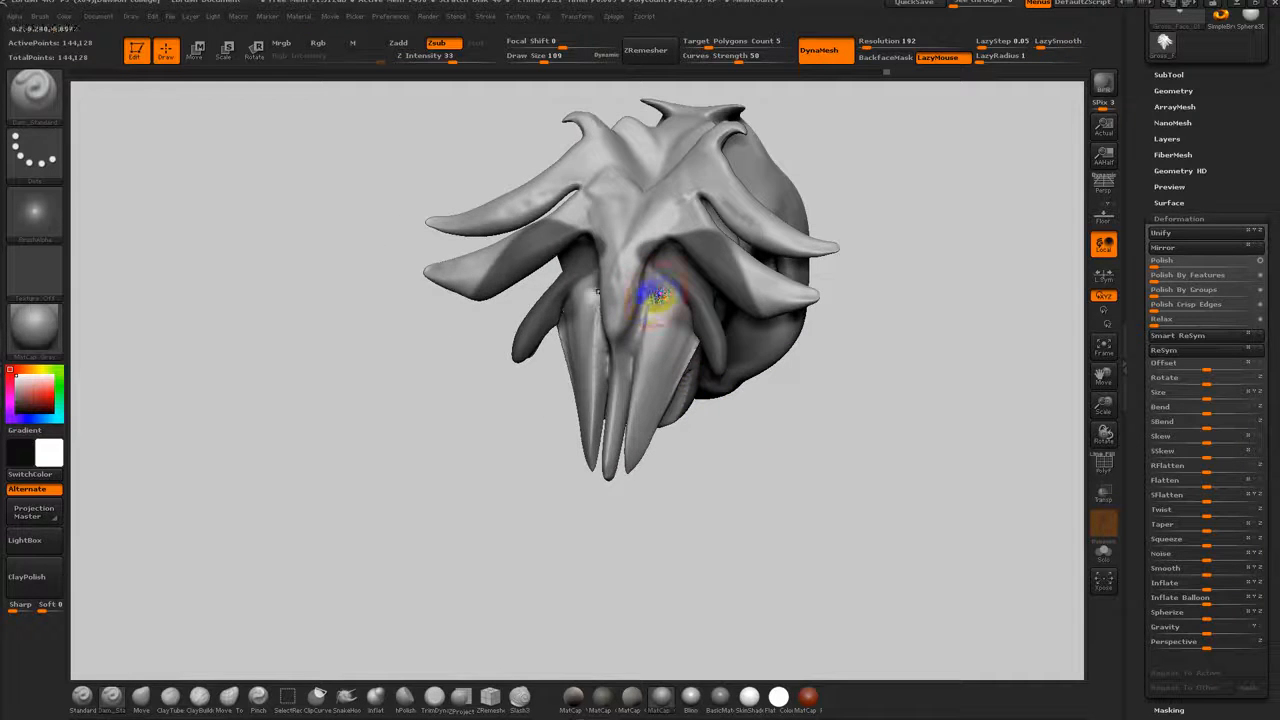
Step: Deepen the grooves between the nose ridge and the jaw prongs and smooth the surrounding surface
mouse_move(685, 333)
left_mouse_down()
mouse_move(720, 437)
mouse_move(683, 408)
left_mouse_up()
left_click_drag(643, 468, 664, 462)
mouse_move(655, 392)
left_mouse_down("shift")
mouse_move(651, 339)
mouse_move(668, 400)
left_mouse_up("shift")
mouse_move(674, 491)
left_mouse_down()
mouse_move(634, 436)
mouse_move(665, 320)
left_mouse_up()
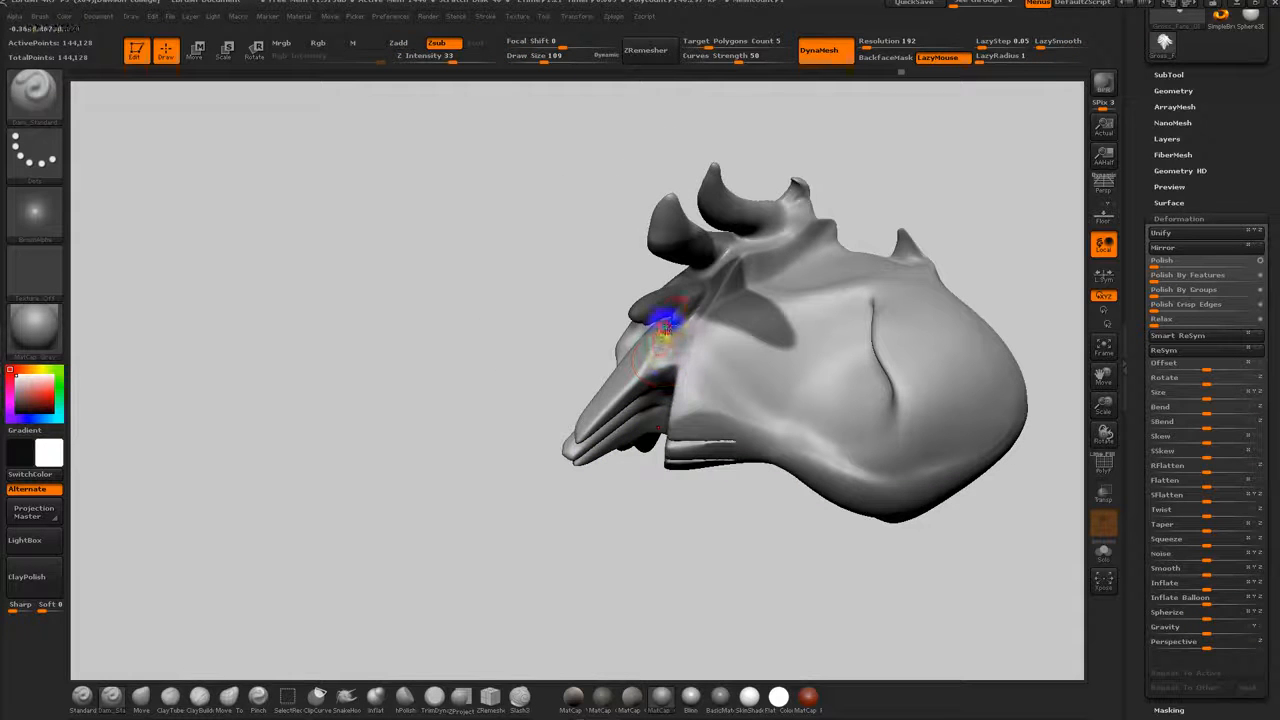
left_click_drag(577, 557, 640, 671)
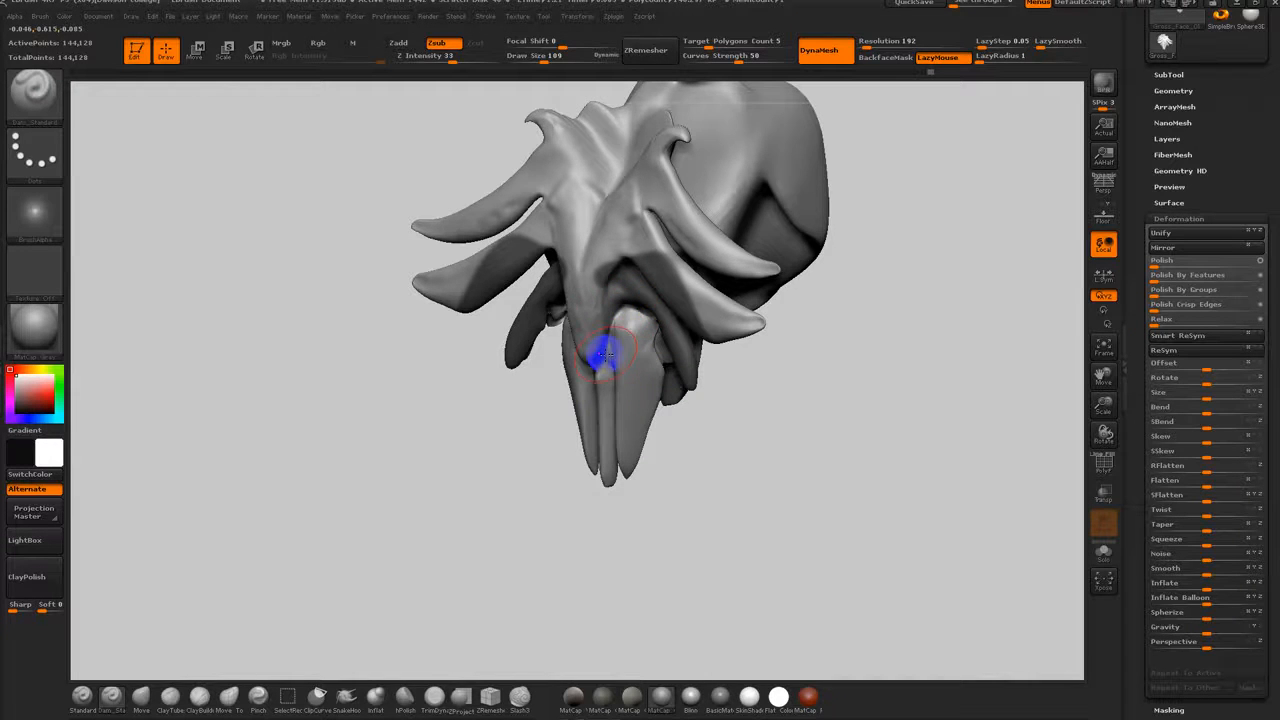
left_click_drag(590, 484, 629, 517)
mouse_move(711, 500)
left_mouse_down()
mouse_move(731, 486)
mouse_move(724, 459)
mouse_move(686, 420)
mouse_move(711, 431)
mouse_move(703, 445)
left_mouse_up()
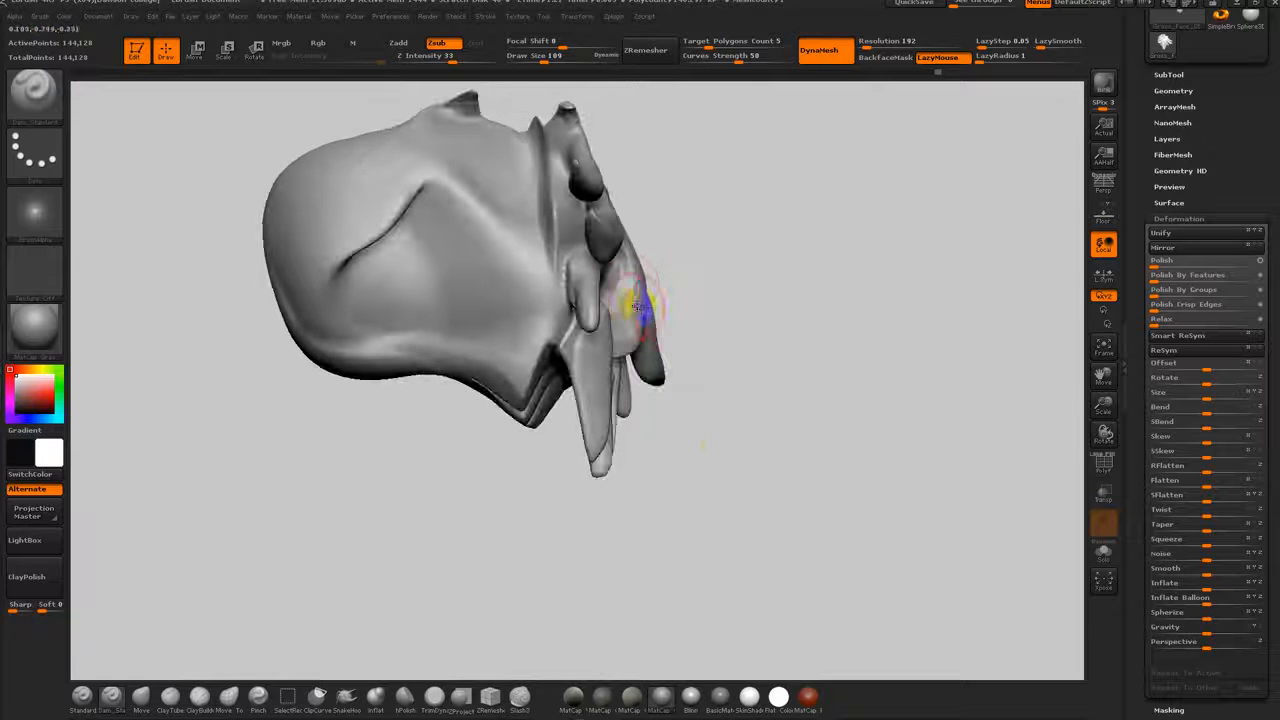
Step: Undo the last crease stroke and build up the area beside the nose ridge with the ClayBuildup brush
left_click_drag(631, 367, 640, 385)
key("ctrl+z")
key("s")
mouse_move(678, 323)
left_mouse_down()
mouse_move(654, 320)
mouse_move(680, 331)
mouse_move(691, 320)
mouse_move(696, 436)
mouse_move(771, 417)
left_mouse_up()
left_click(199, 697)
key("s")
key("shift")
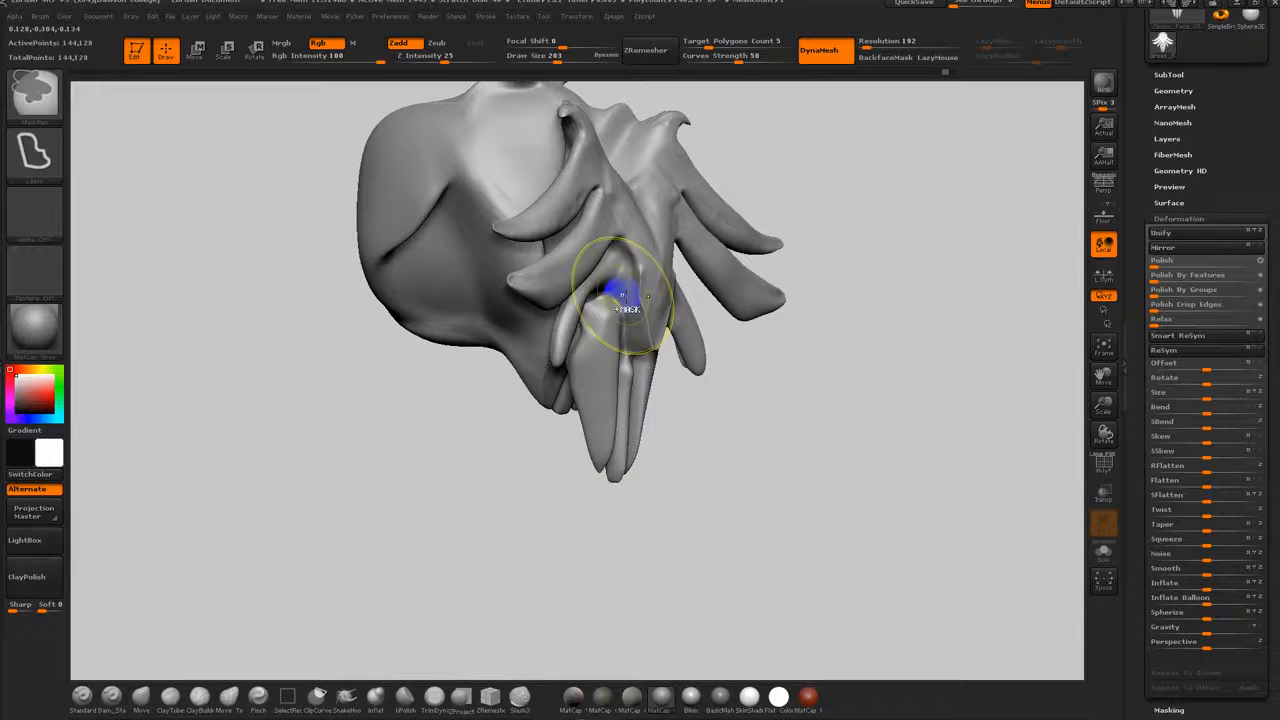
Step: Mask the three jaw prongs and pull the nose plate into a long downward point with the Move brush at draw sizes 155 and 65
mouse_move(612, 290)
left_mouse_down("ctrl")
mouse_move(620, 515)
mouse_move(680, 440)
left_mouse_up("ctrl")
mouse_move(655, 492)
left_mouse_down("ctrl")
mouse_move(603, 326)
mouse_move(638, 503)
mouse_move(683, 434)
mouse_move(640, 345)
mouse_move(661, 328)
left_mouse_up("ctrl")
key("s")
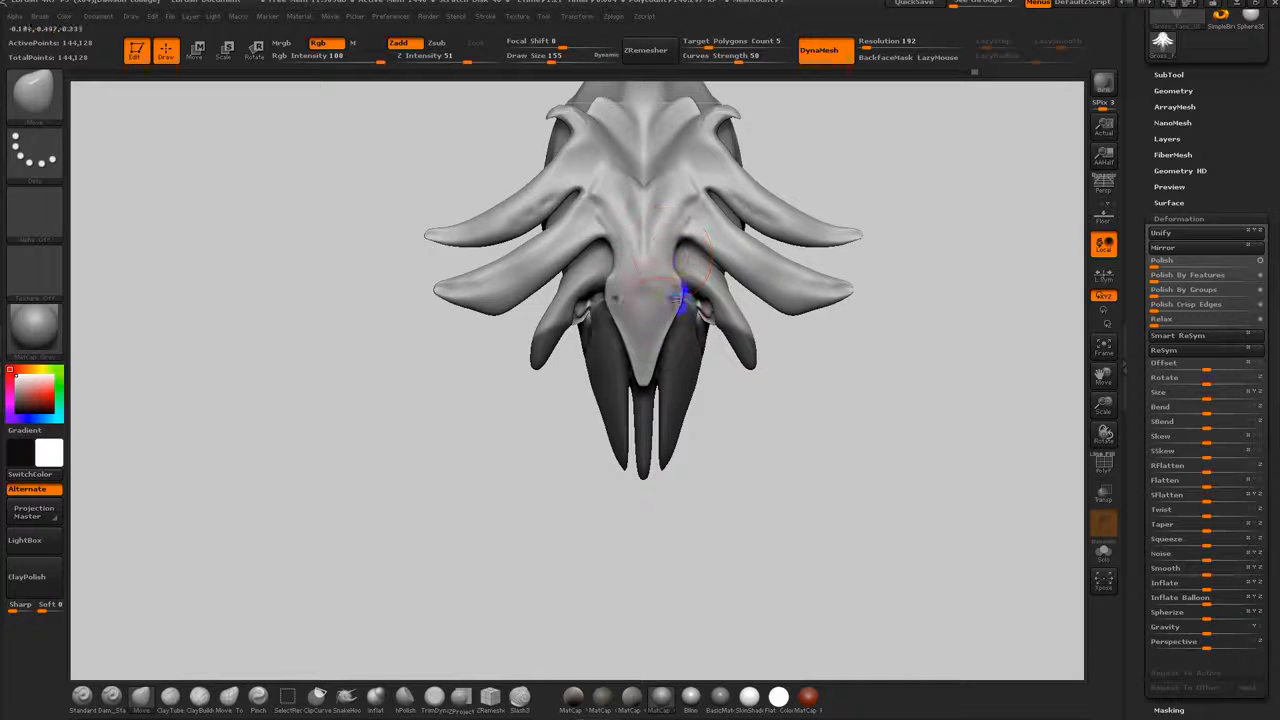
key("s")
left_click_drag(651, 382, 640, 388)
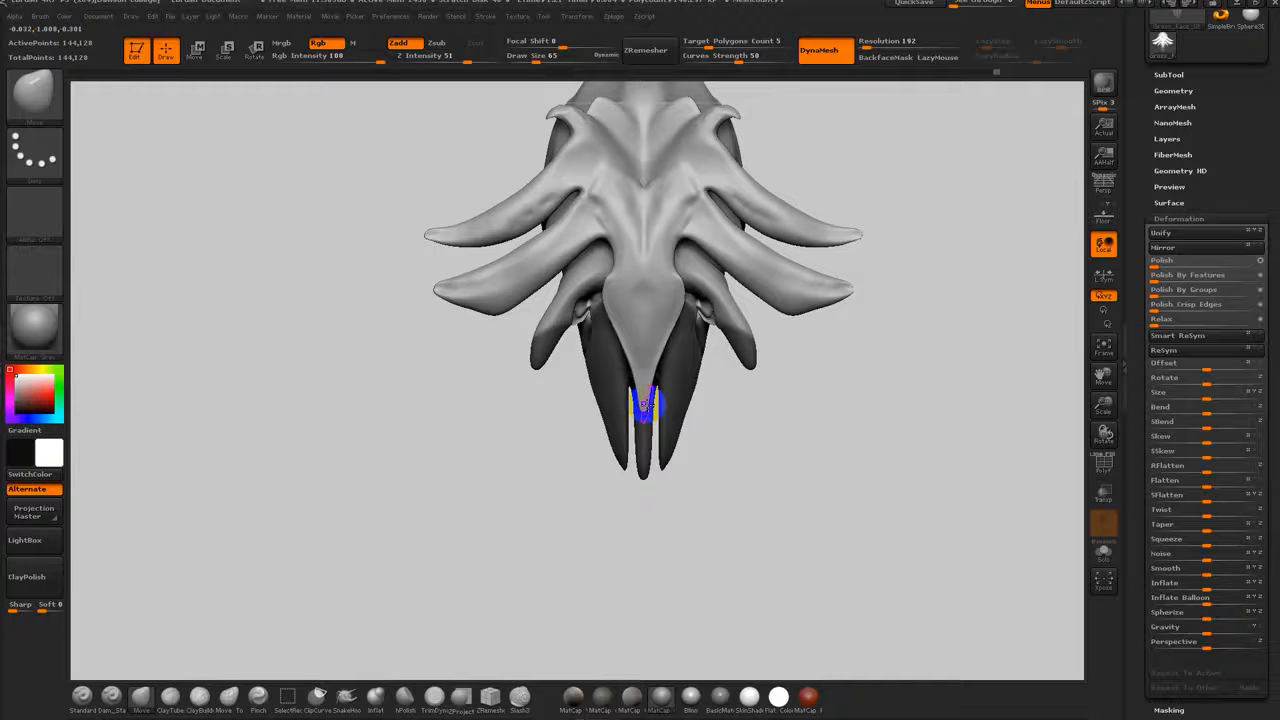
left_click_drag(742, 440, 814, 584, "alt")
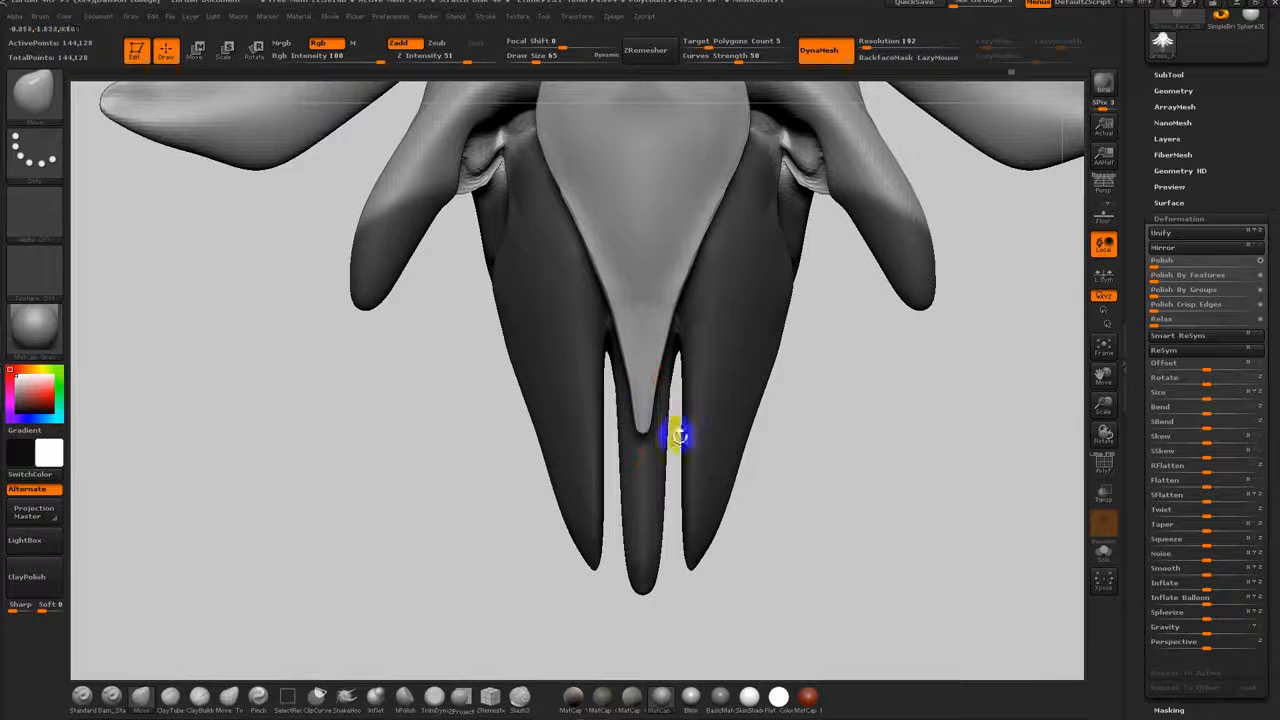
Step: Clear the mask and remesh the head at resolution 192, and adjust the lowest side spikes with the Move brush at draw size 150
left_click_drag(874, 362, 872, 540, "ctrl")
mouse_move(875, 385)
left_mouse_down("ctrl")
mouse_move(864, 514)
mouse_move(848, 491)
mouse_move(857, 423)
mouse_move(811, 423)
mouse_move(834, 411)
left_mouse_up("ctrl")
key("s")
left_click_drag(806, 345, 824, 345)
left_click_drag(850, 420, 830, 376)
left_click_drag(788, 296, 800, 334, "shift")
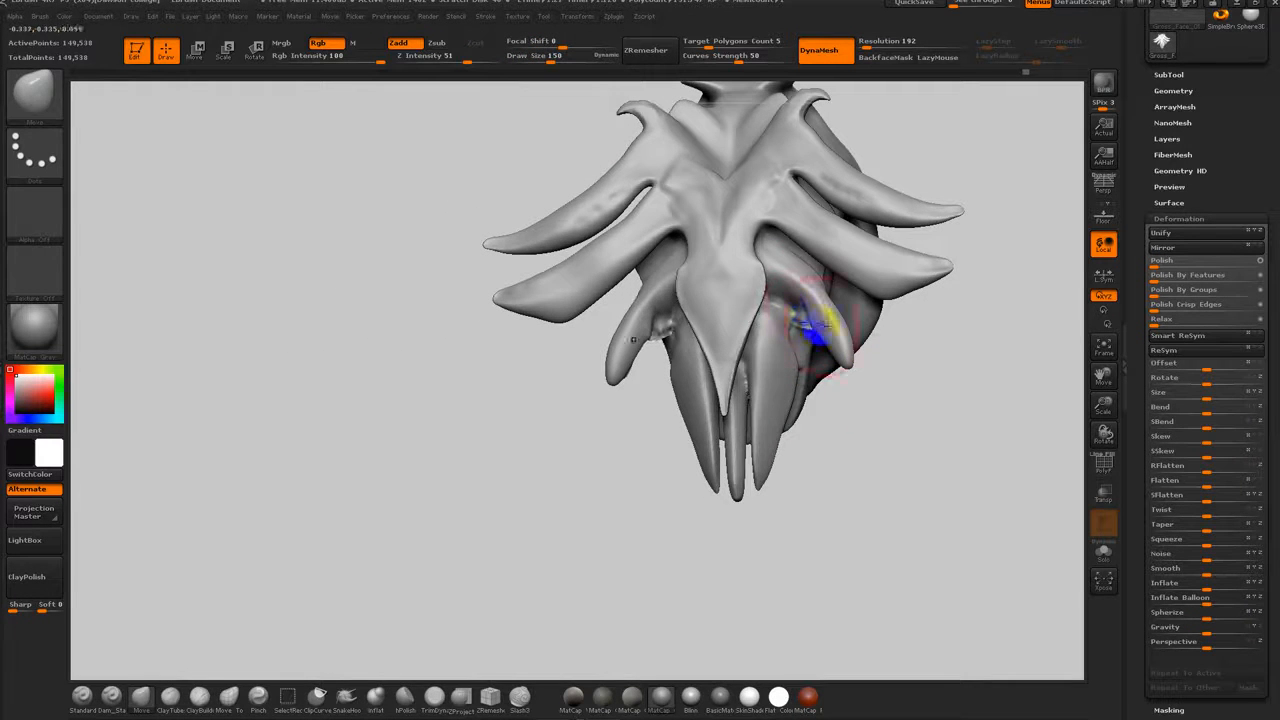
mouse_move(876, 445)
left_mouse_down()
mouse_move(894, 434)
mouse_move(863, 451)
mouse_move(757, 423)
left_mouse_up()
Step: Inflate the thin areas around the jaw prongs with the Inflat brush at draw size 109 and smooth the brow
left_click(377, 694)
key("s")
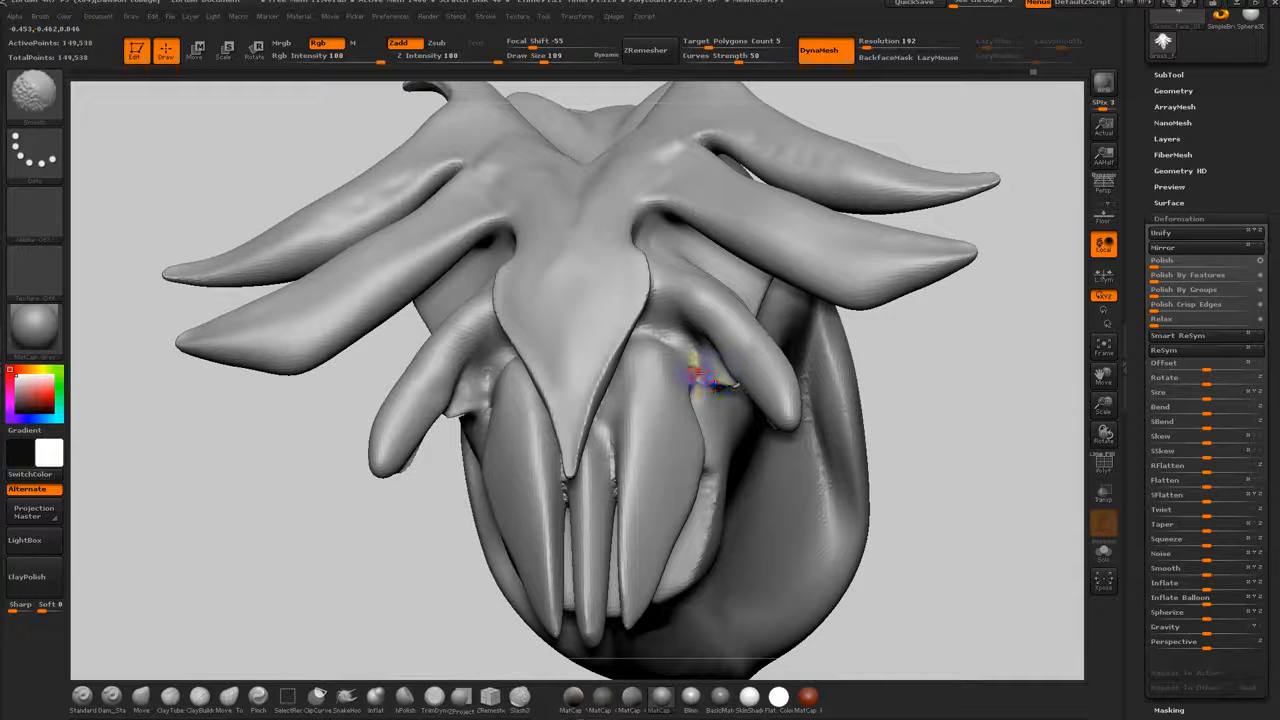
mouse_move(885, 437)
left_mouse_down()
mouse_move(909, 331)
mouse_move(906, 420)
mouse_move(886, 414)
mouse_move(917, 403)
mouse_move(953, 430)
mouse_move(857, 386)
mouse_move(894, 434)
mouse_move(929, 429)
mouse_move(885, 437)
left_mouse_up()
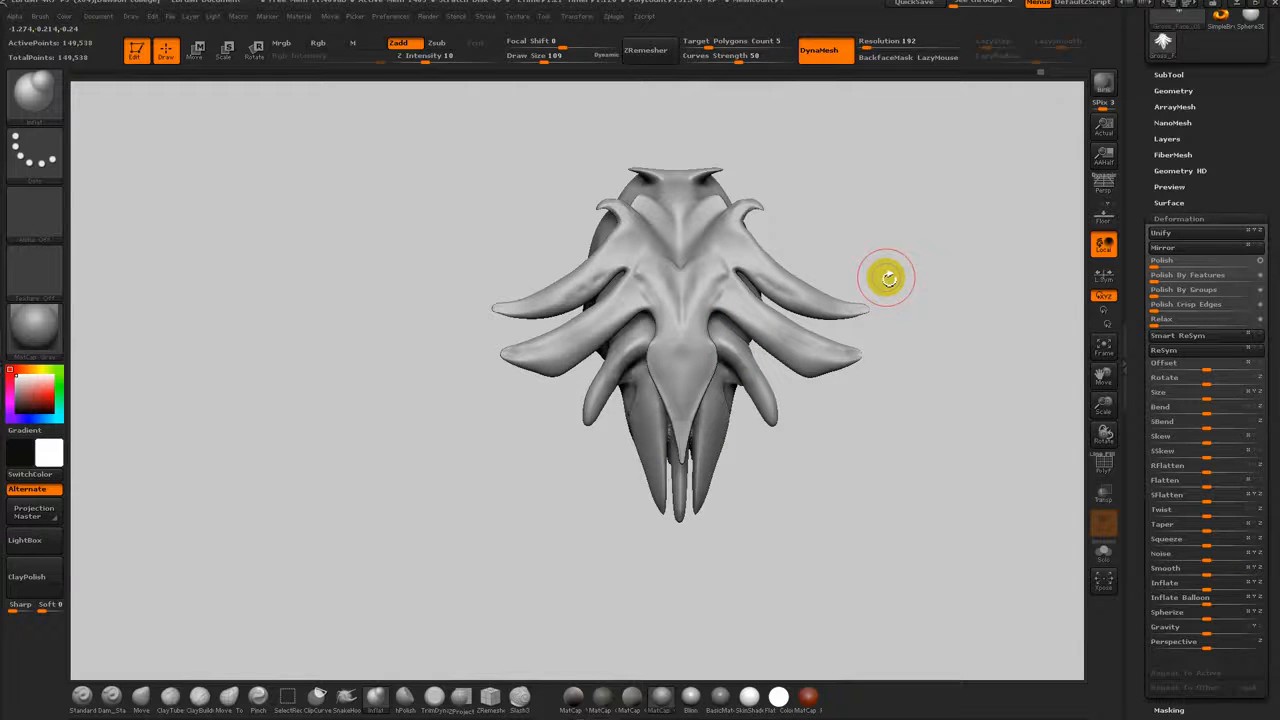
left_click_drag(922, 313, 892, 288)
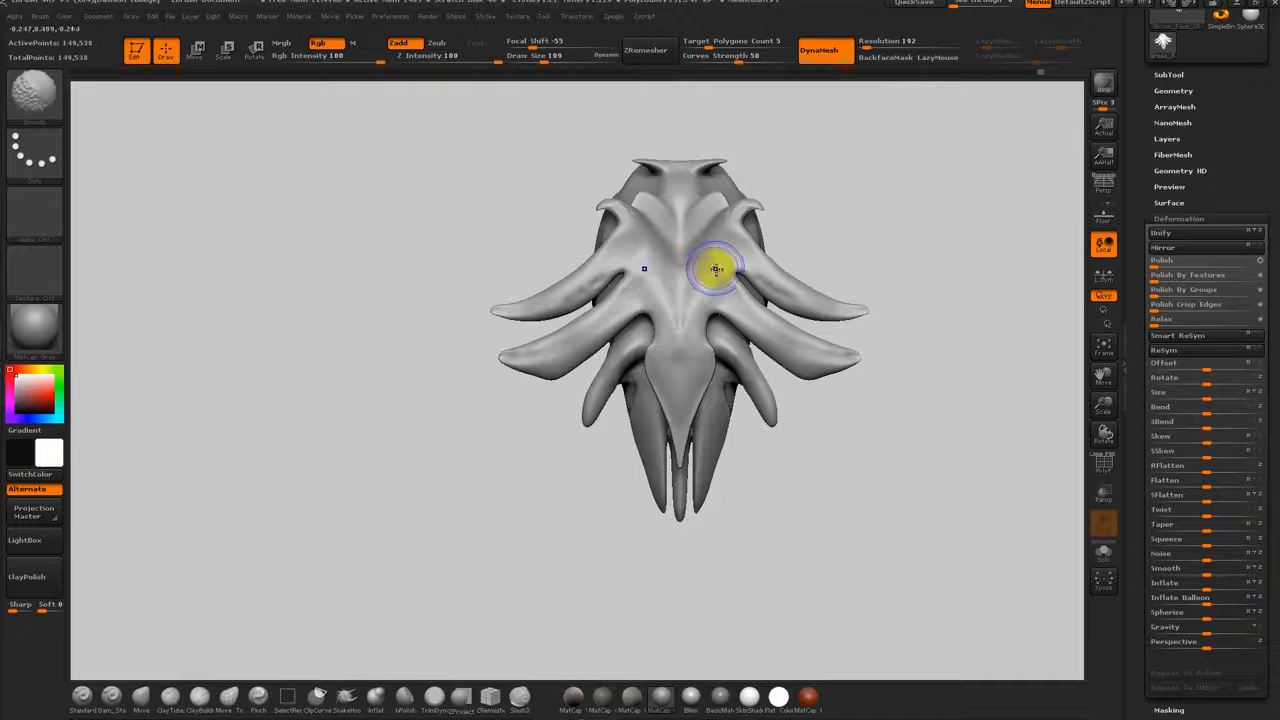
mouse_move(885, 225)
left_mouse_down()
mouse_move(897, 249)
mouse_move(880, 243)
left_mouse_up()
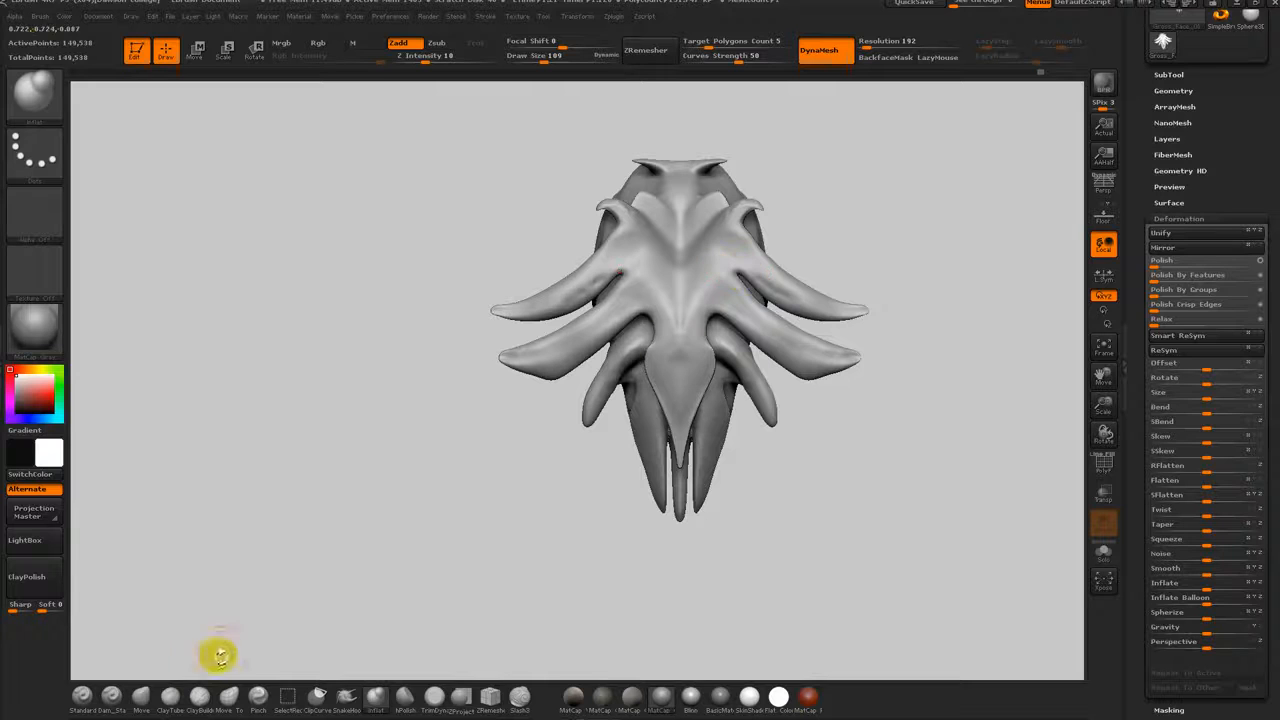
Step: Reshape the gaps between the upper and middle side spikes with the Move brush, raising the draw size to 126
left_click(141, 695)
key("s")
left_click_drag(761, 286, 773, 286)
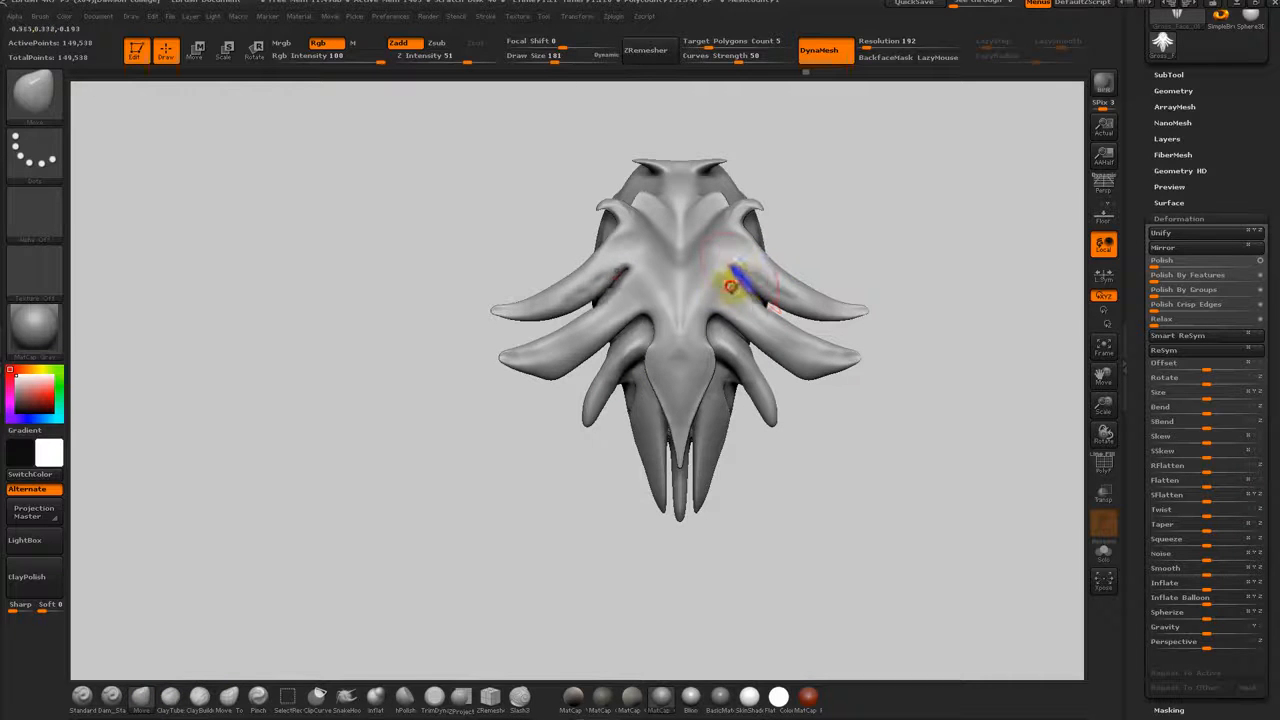
left_click_drag(756, 281, 748, 281)
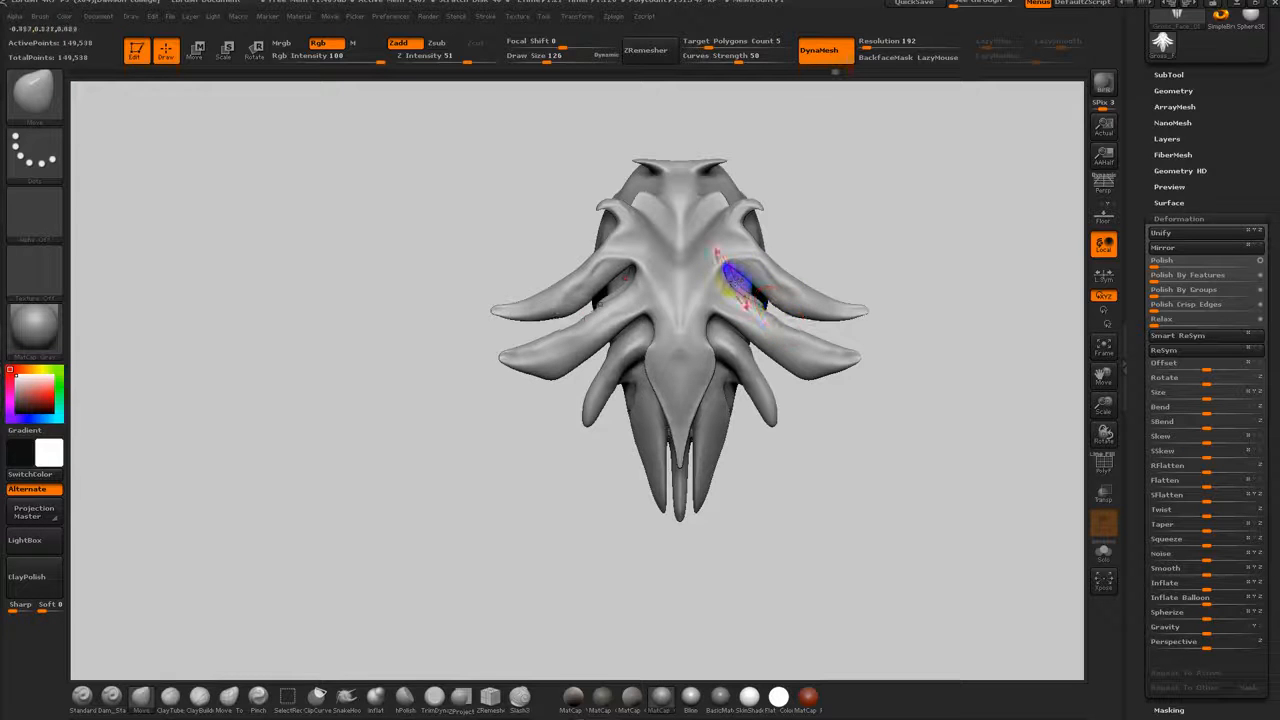
key("ctrl")
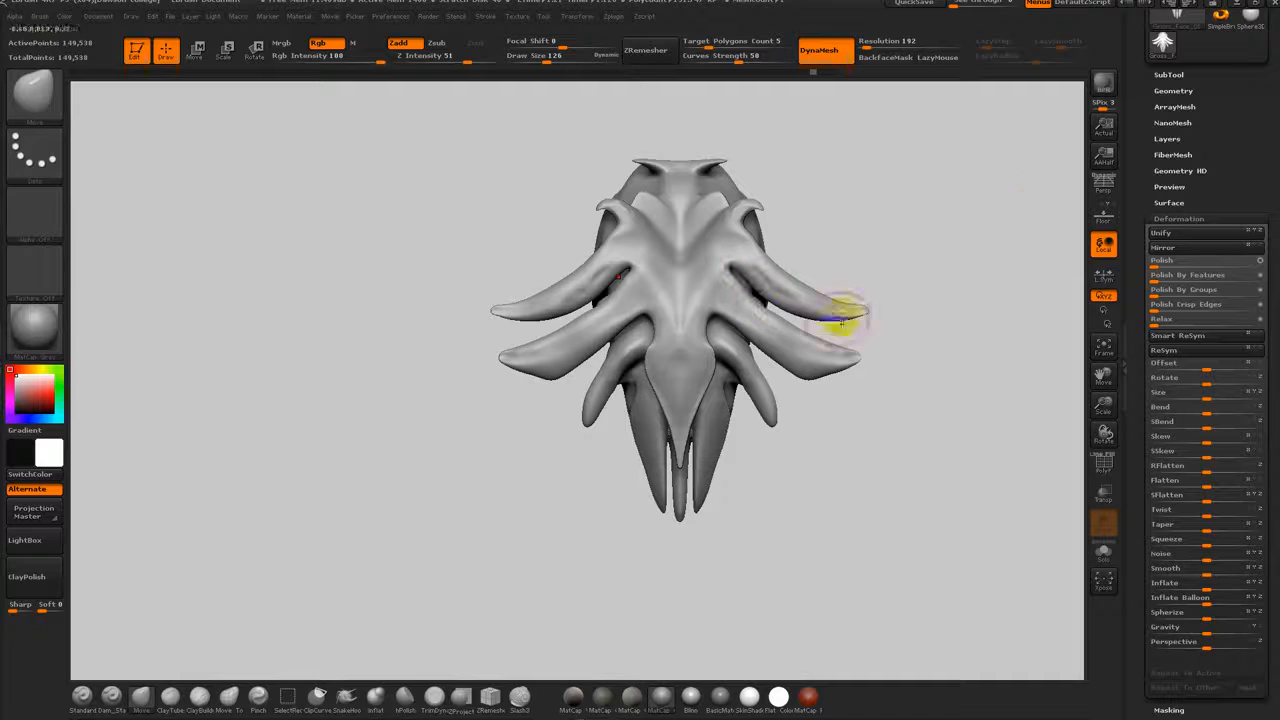
Step: Append a Sphere3D subtool to the head and switch to the Move transpose tool
left_click(1169, 74)
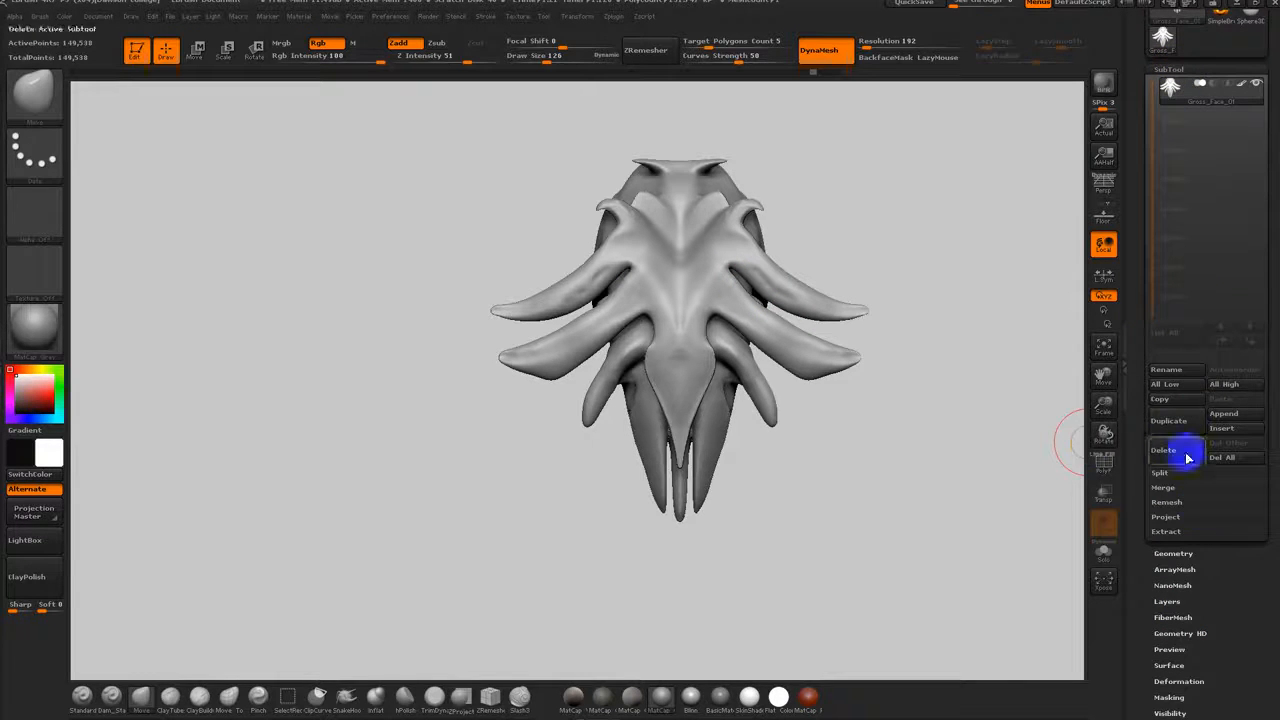
left_click_drag(958, 364, 996, 440, "alt")
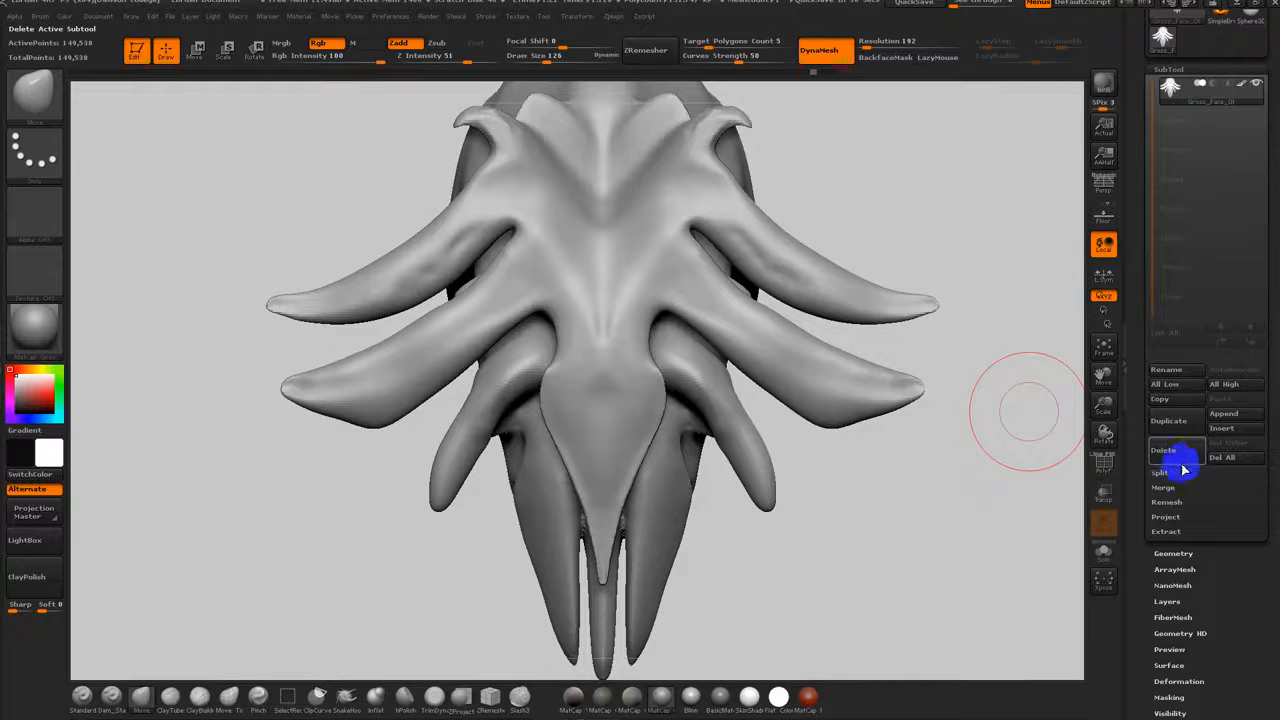
left_click(1223, 415)
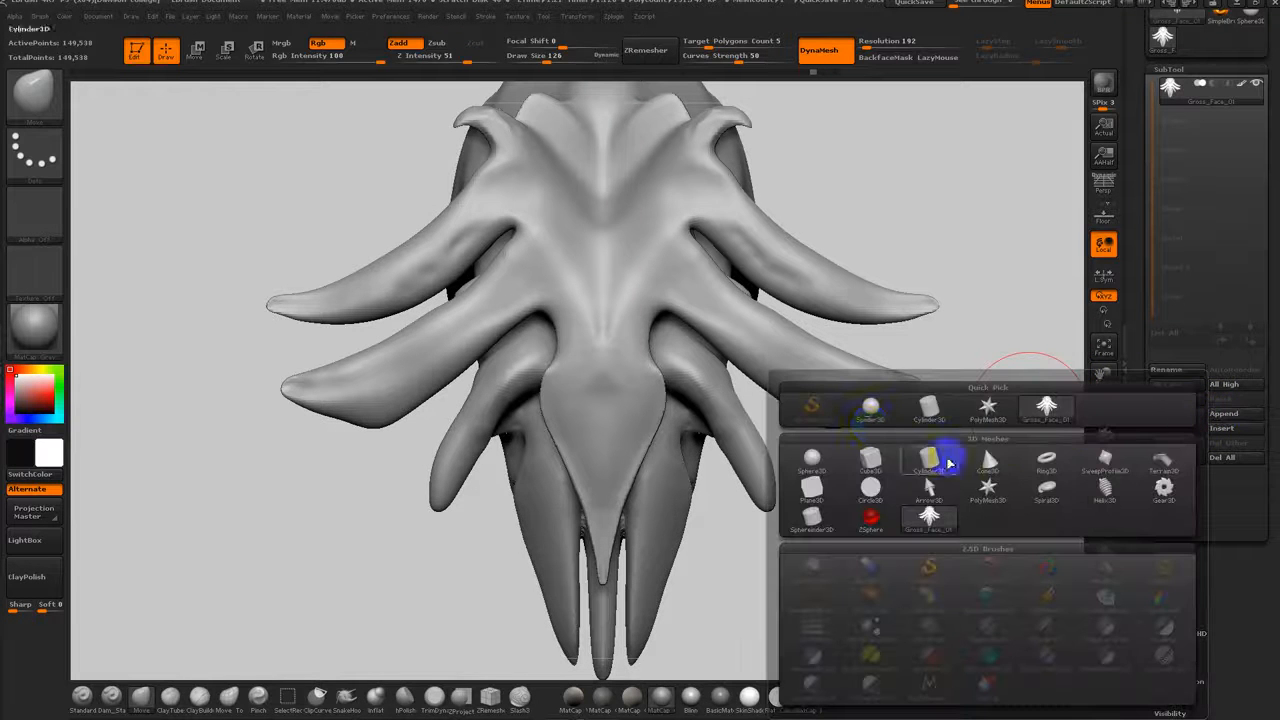
left_click(871, 410)
left_click_drag(861, 480, 852, 440, "alt")
left_click(199, 52)
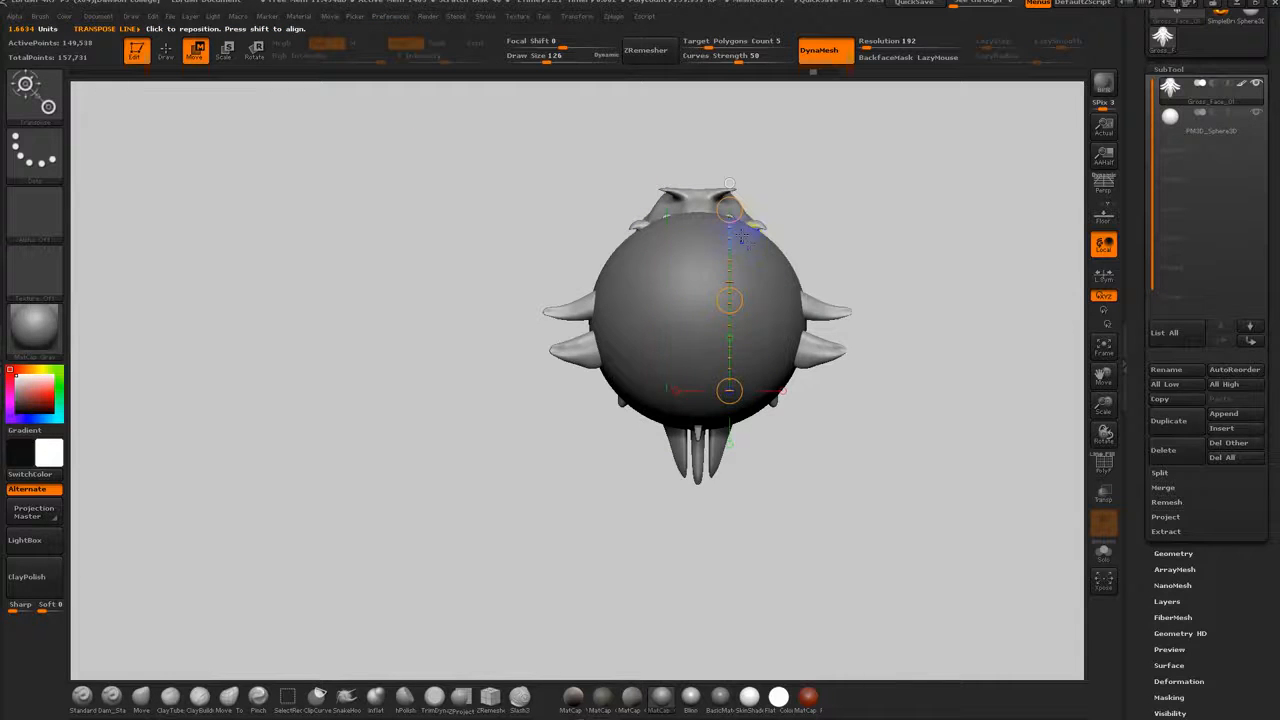
Step: Select the sphere subtool and shrink it with the Size deformation
left_click(1171, 68)
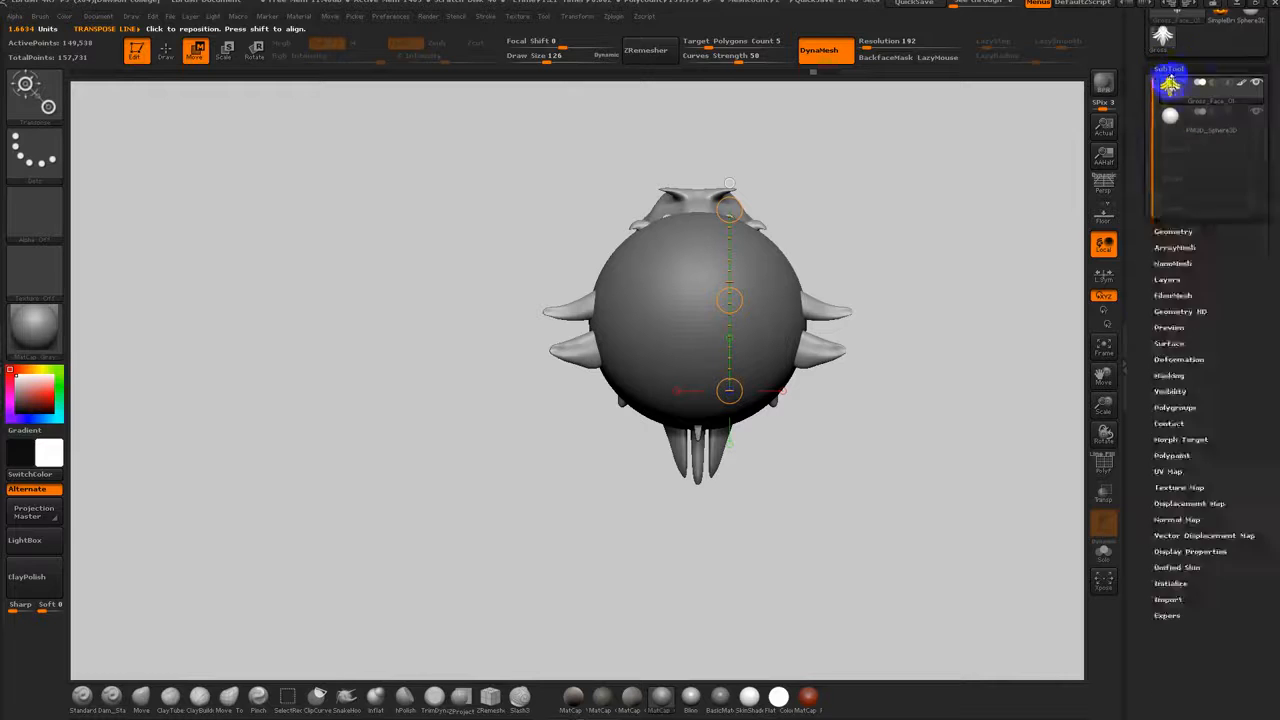
left_click_drag(1187, 94, 1187, 88)
left_click(1186, 207)
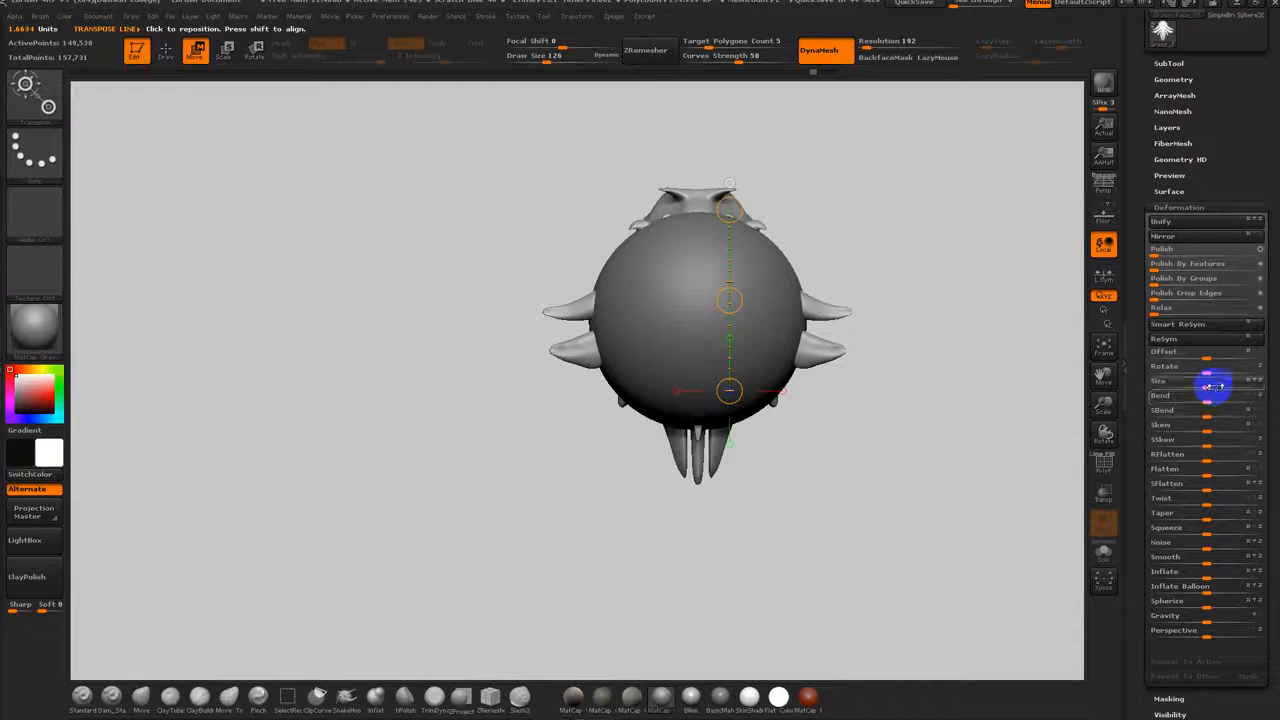
left_click(780, 330, "alt")
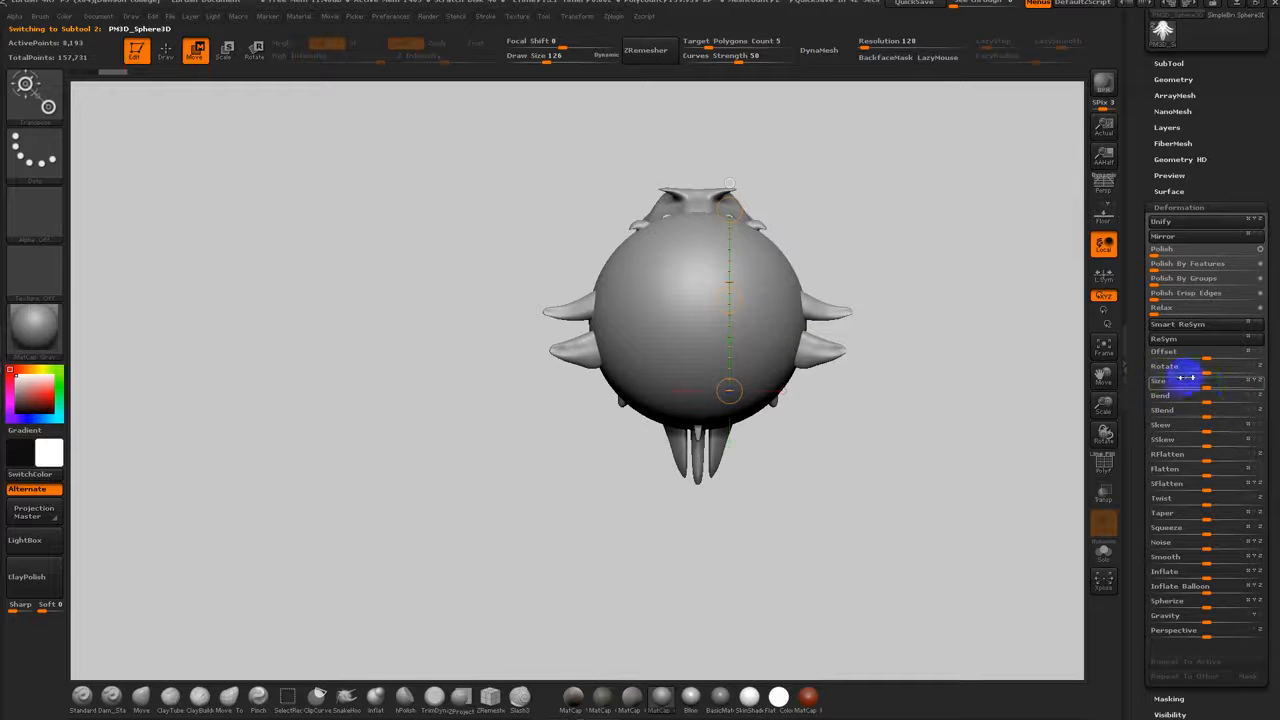
left_click_drag(1207, 384, 1108, 386)
left_click_drag(888, 404, 826, 398, "shift")
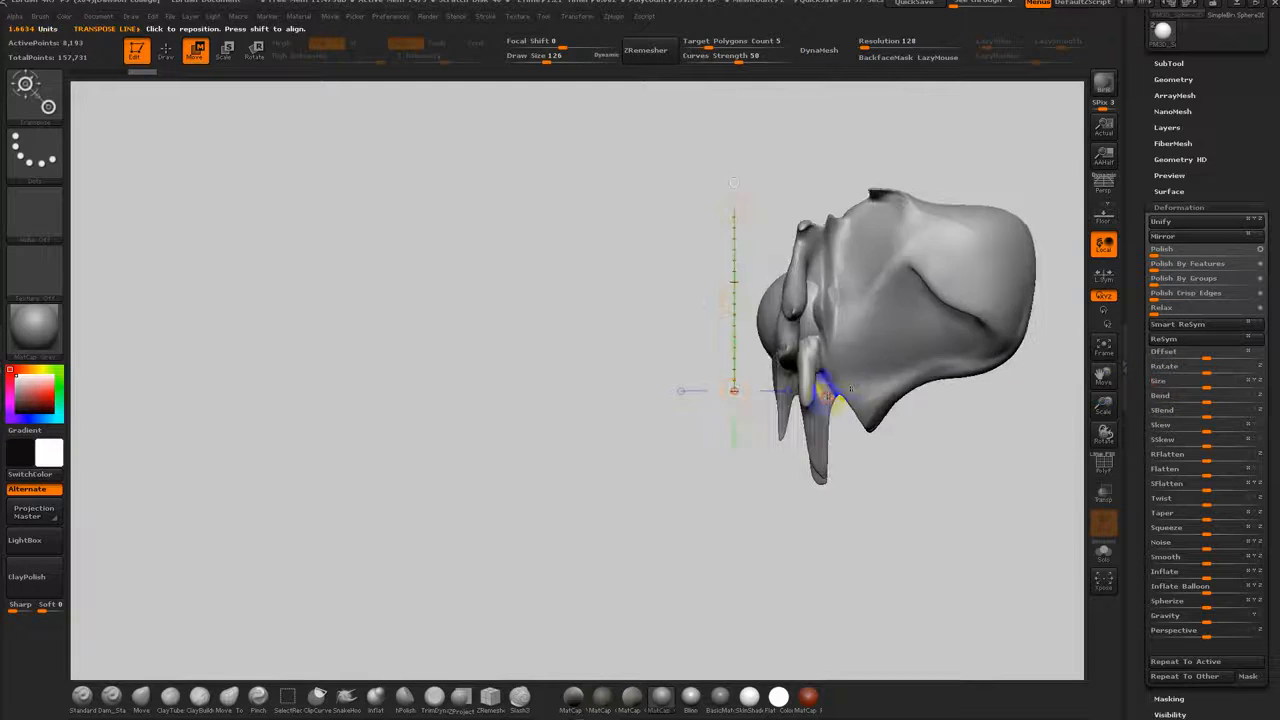
Step: Move the sphere out in front of the face and shrink it further to eyeball size with the Size deformation
mouse_move(806, 324)
left_mouse_down("shift")
mouse_move(935, 324)
mouse_move(763, 313)
left_mouse_up("shift")
left_click_drag(1200, 386, 1108, 390)
left_click_drag(866, 326, 797, 322)
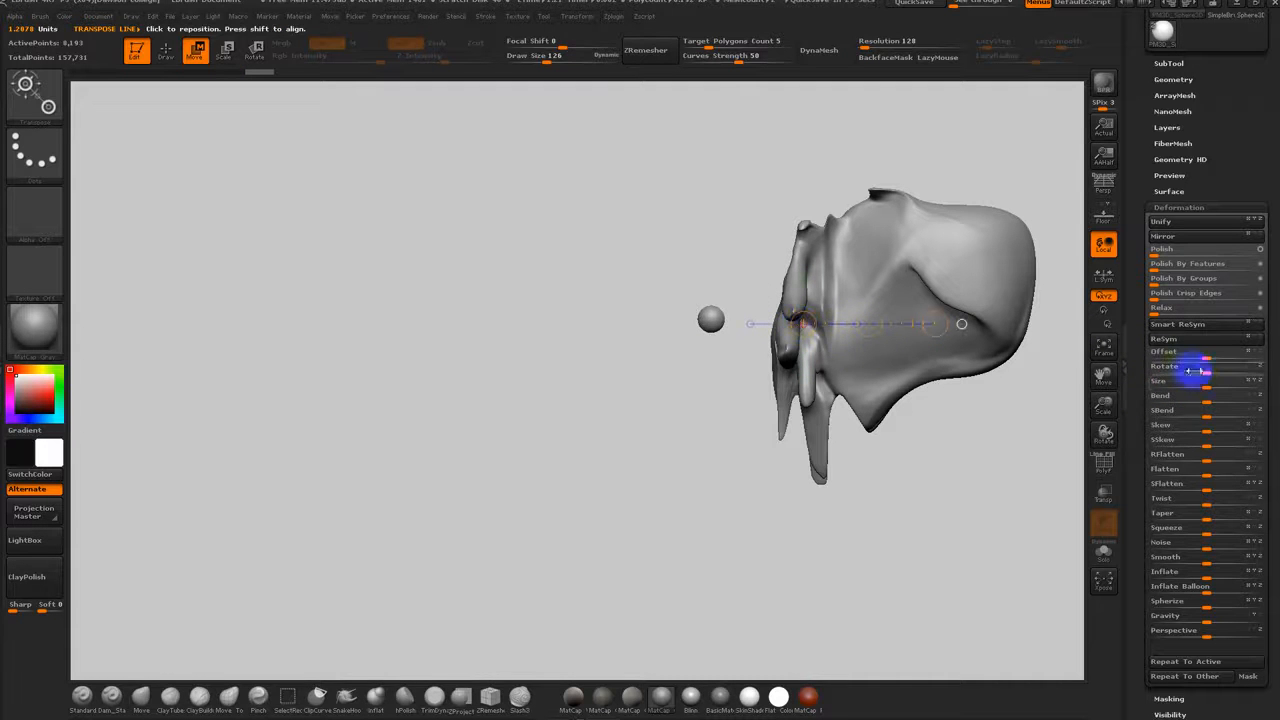
left_click_drag(1205, 384, 1116, 384)
key("ctrl+z")
left_click_drag(1200, 384, 1166, 387)
Step: Move the small sphere sideways from the centre line into the eye socket beneath the middle spike
left_click_drag(1024, 403, 1031, 426, "shift")
left_click_drag(1005, 378, 1005, 518, "alt")
left_click_drag(757, 324, 861, 325, "shift")
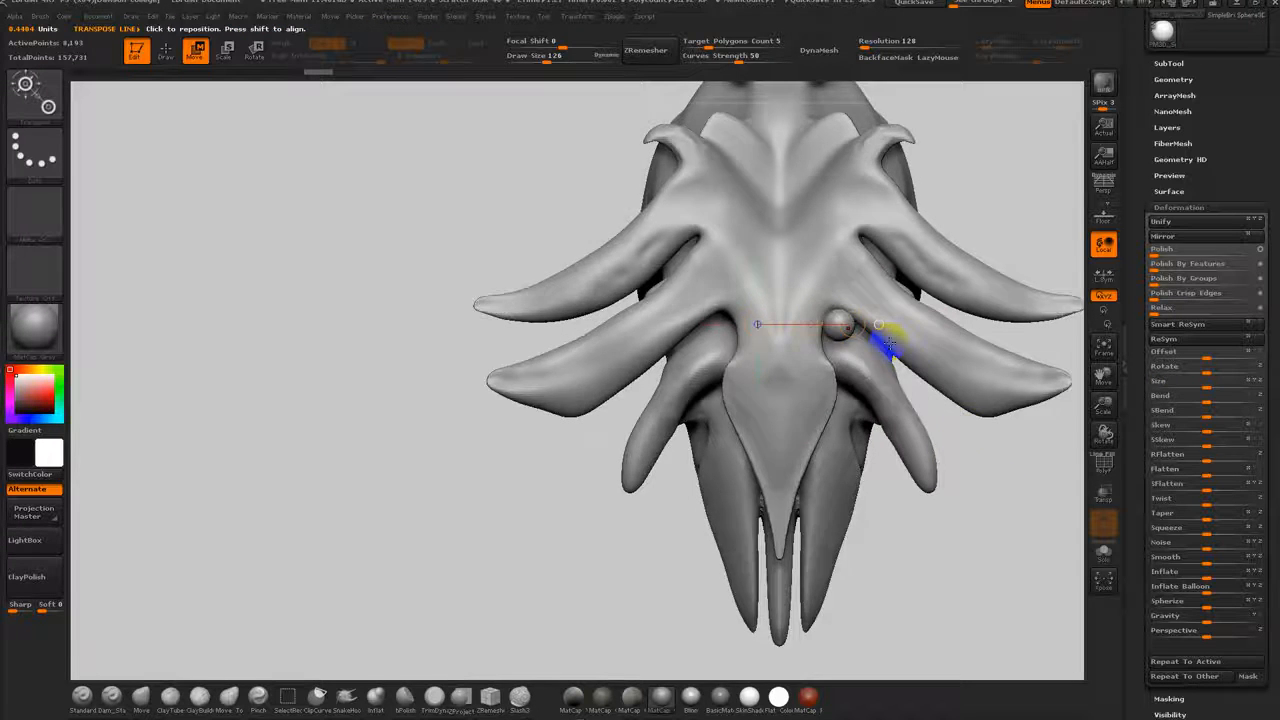
left_click_drag(966, 447, 909, 441, "shift")
left_click_drag(768, 334, 861, 335, "shift")
left_click_drag(745, 434, 822, 425, "shift")
Step: Fine-tune the eyeball's position and depth in its socket from the front and side, using transparency temporarily to see it inside the head
left_click_drag(1040, 503, 971, 449, "alt")
left_click_drag(938, 400, 921, 424, "alt")
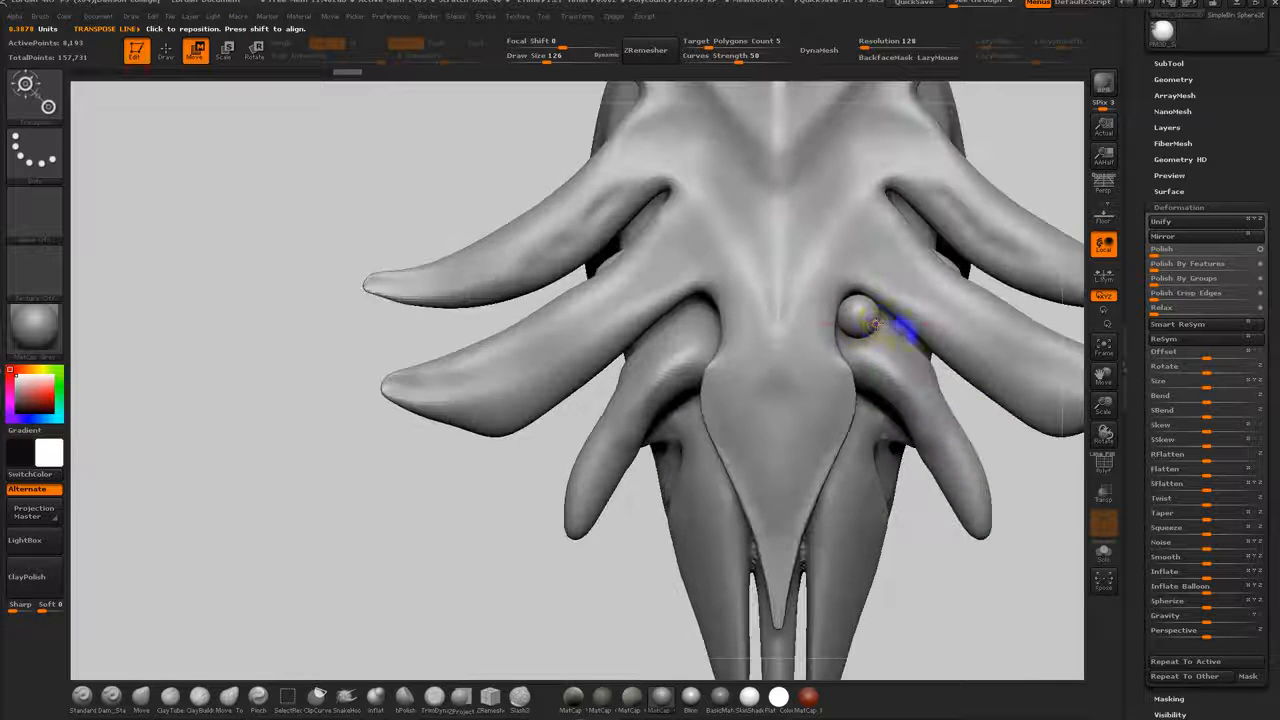
left_click_drag(852, 312, 903, 317, "shift")
left_click_drag(965, 418, 924, 431, "shift")
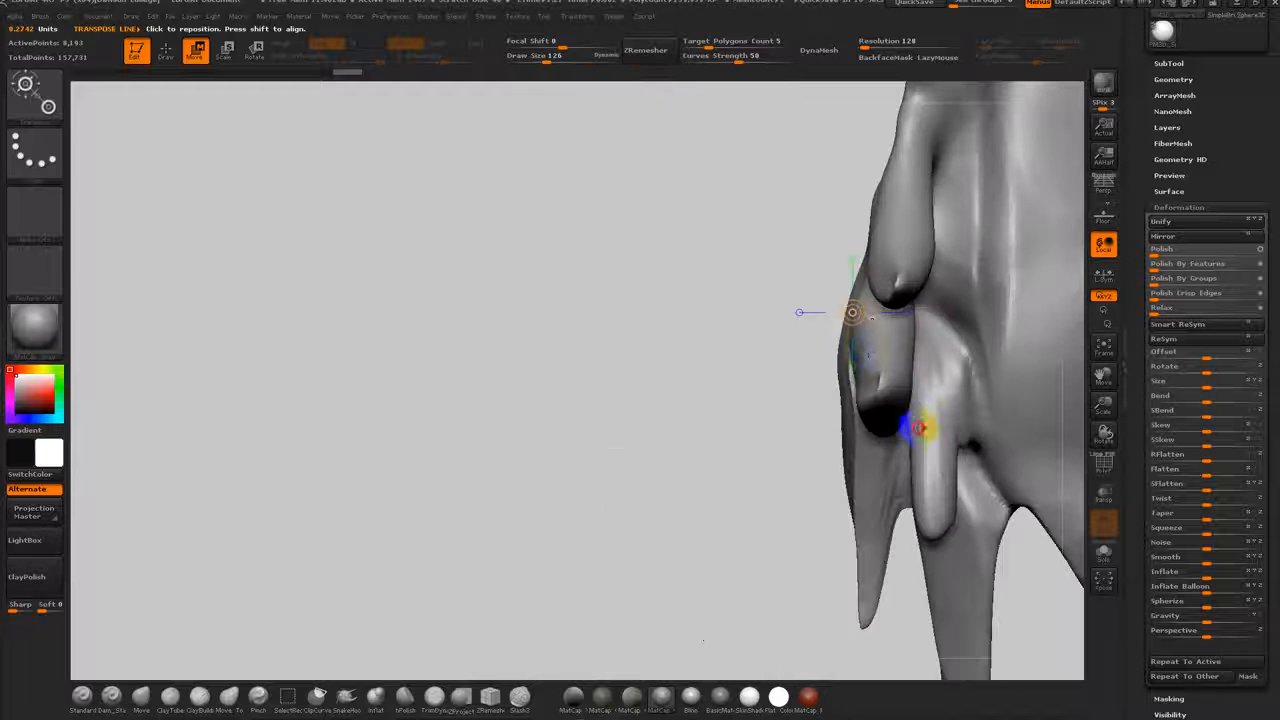
left_click(1105, 497)
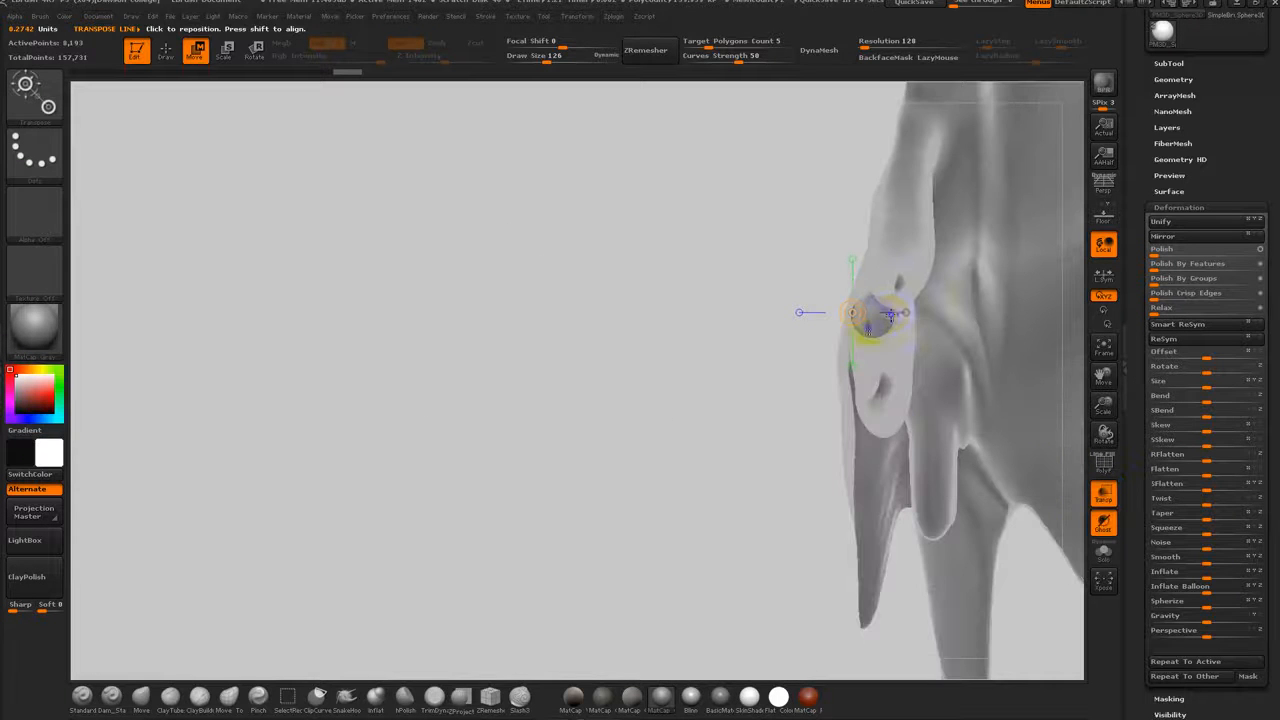
left_click_drag(812, 382, 875, 404)
left_click_drag(1049, 476, 1033, 433, "alt")
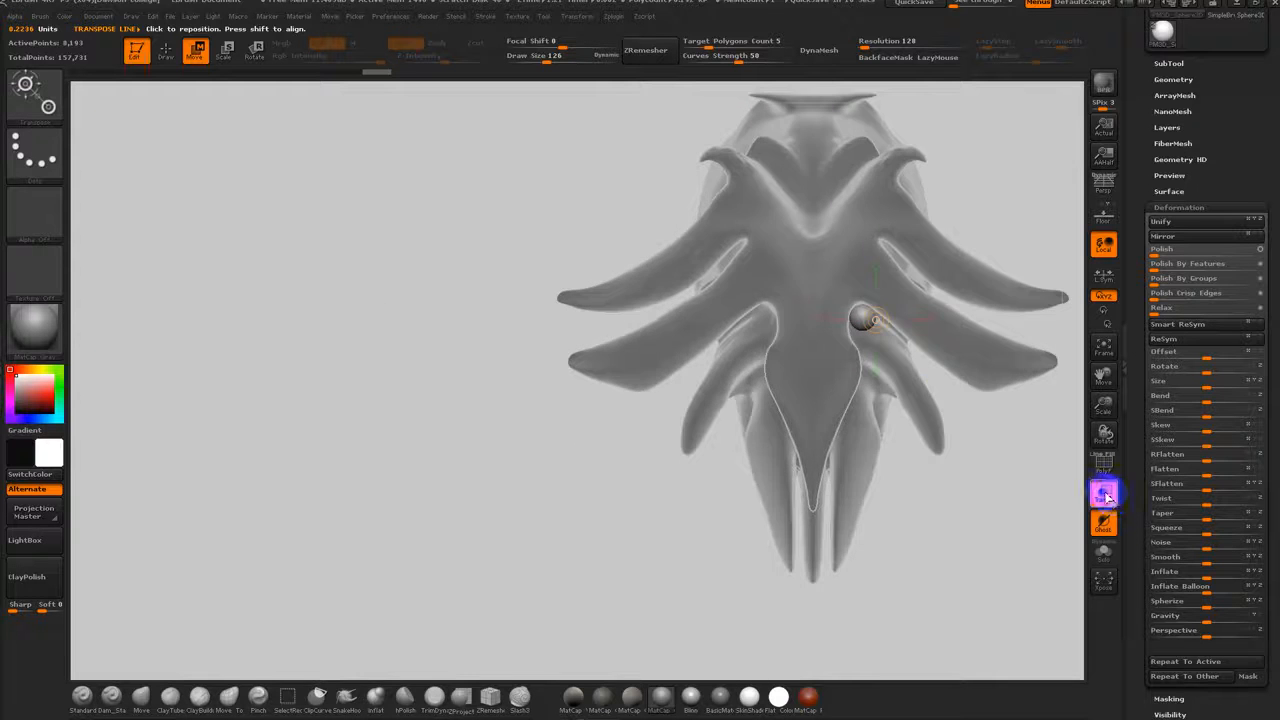
left_click(1105, 495)
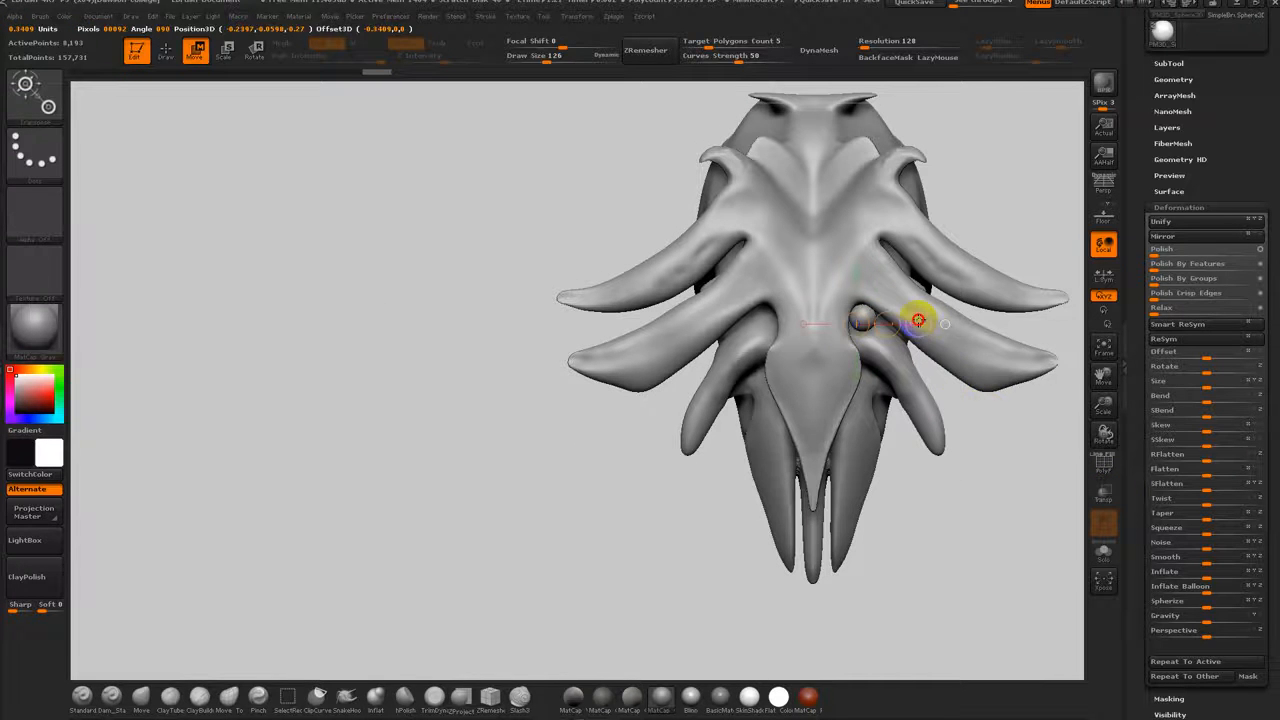
left_click_drag(982, 423, 984, 480, "alt")
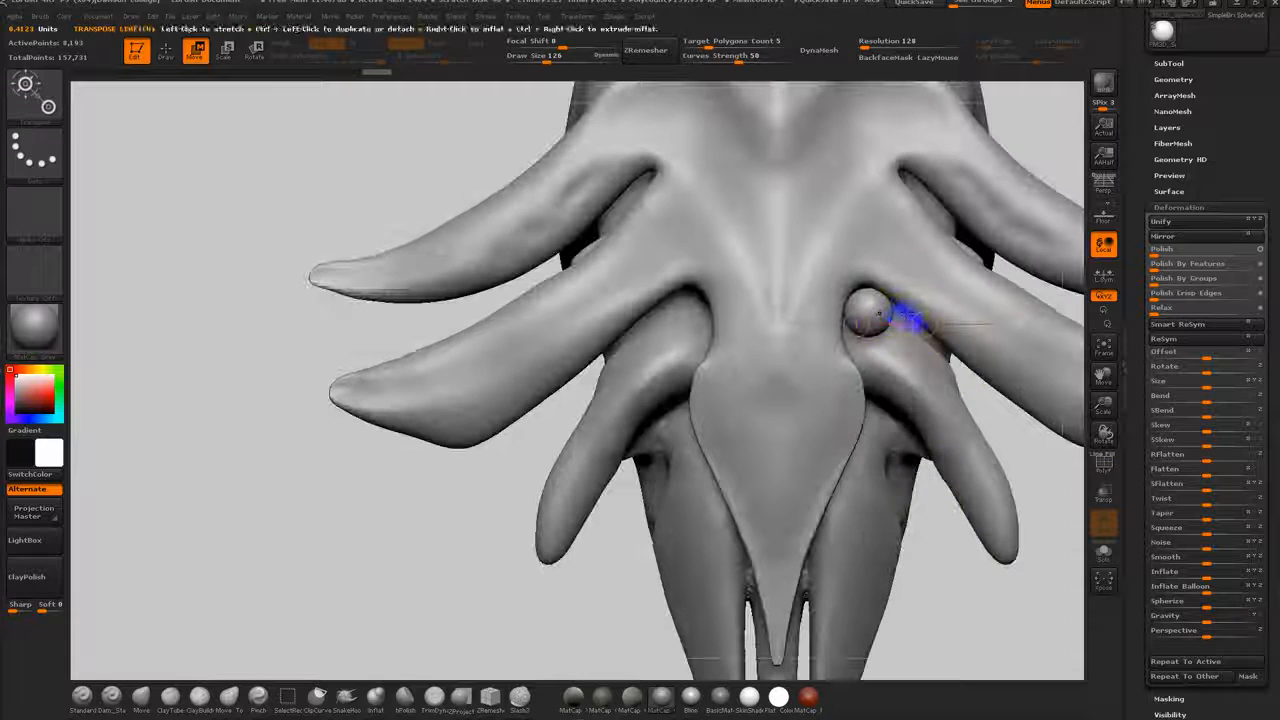
left_click_drag(876, 312, 960, 322)
key("ctrl+z")
Step: Mirror the eyeball sphere across the X axis with SubTool Master, merging the copy into the same subtool
left_click_drag(1014, 434, 962, 476, "alt")
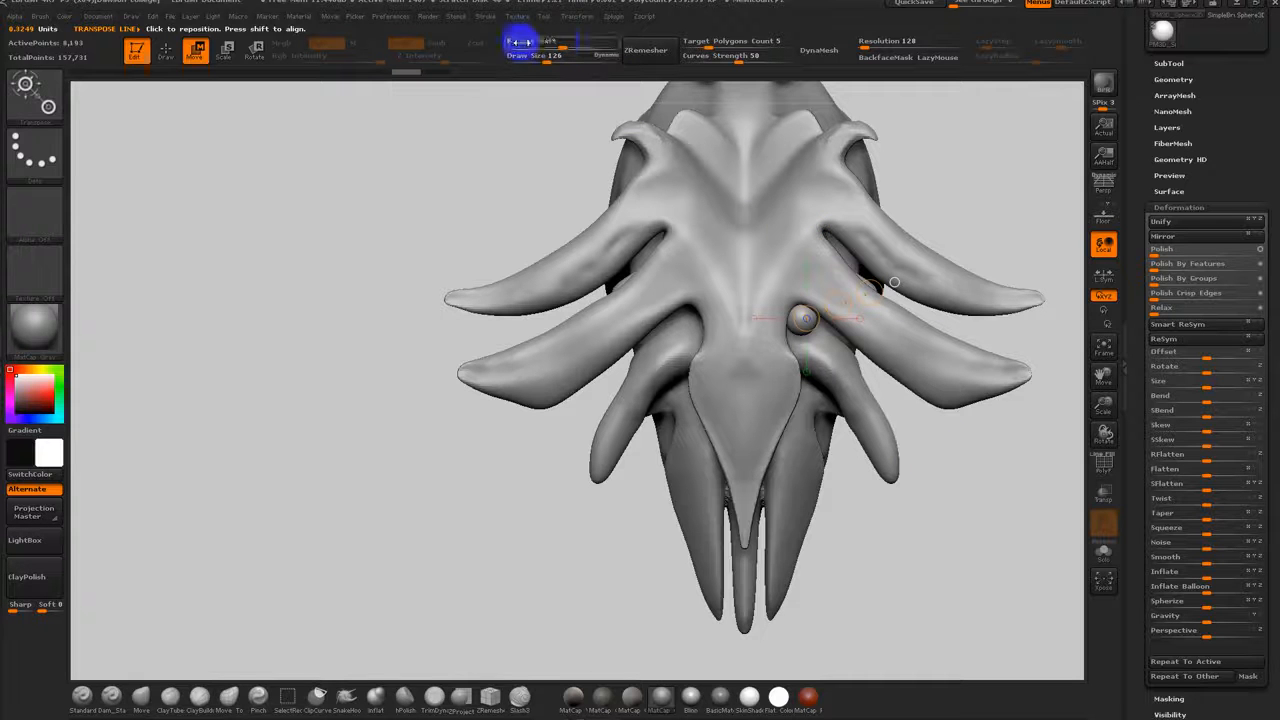
left_click(613, 18)
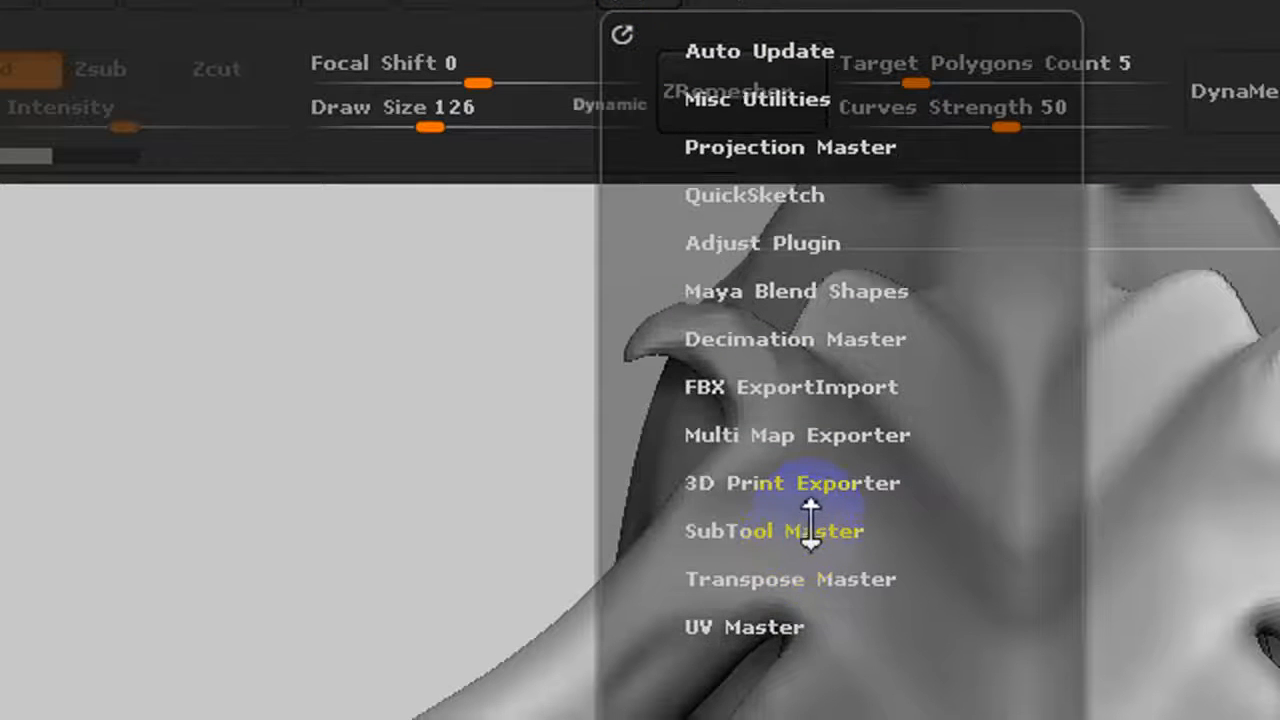
left_click(740, 512)
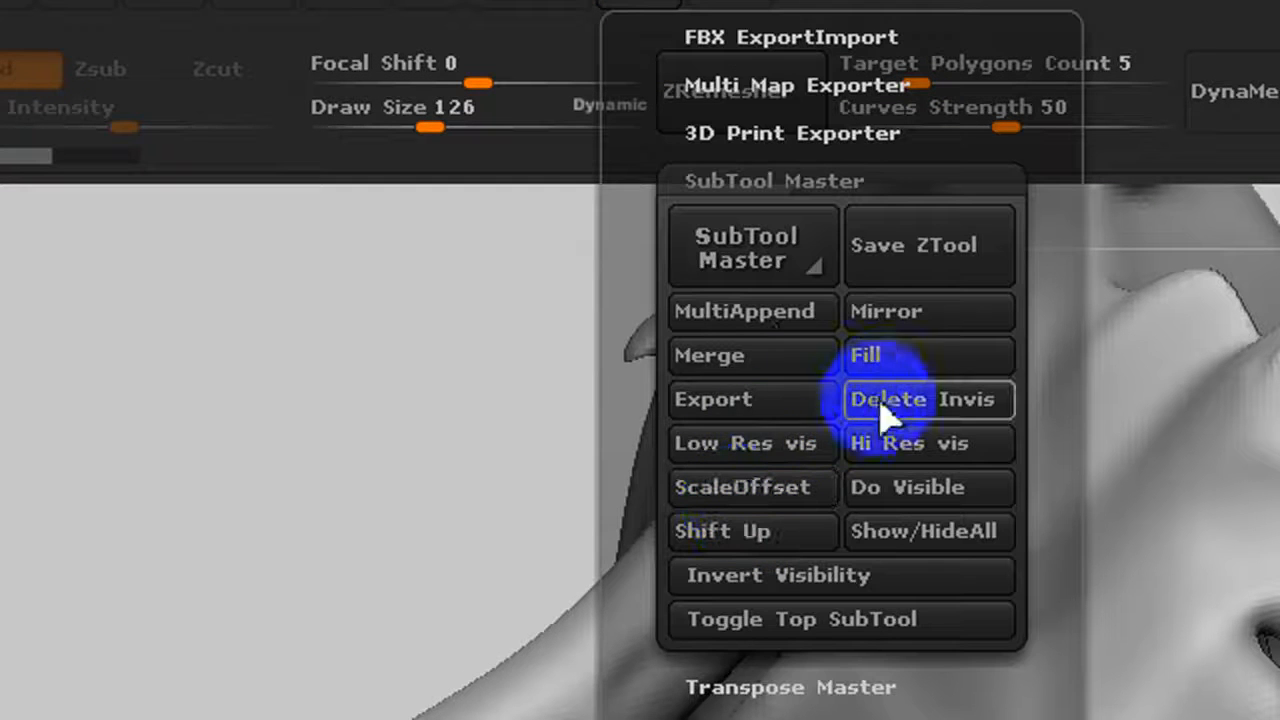
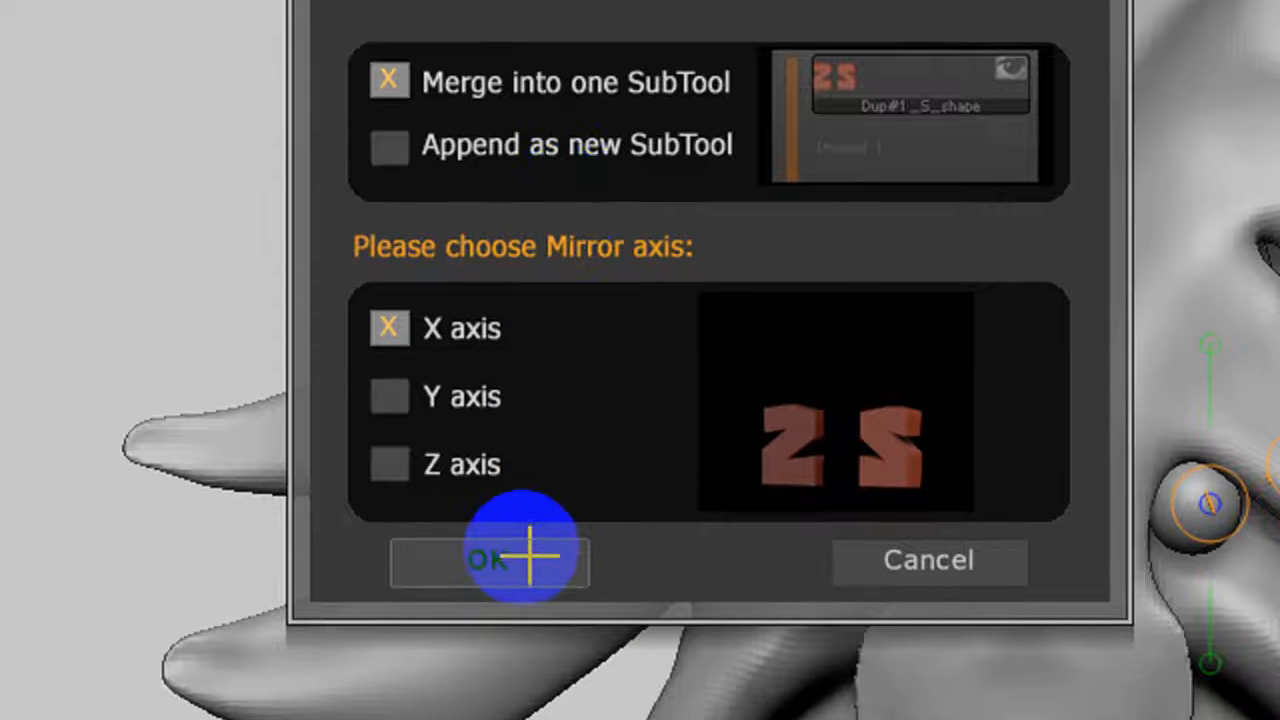
left_click(523, 547)
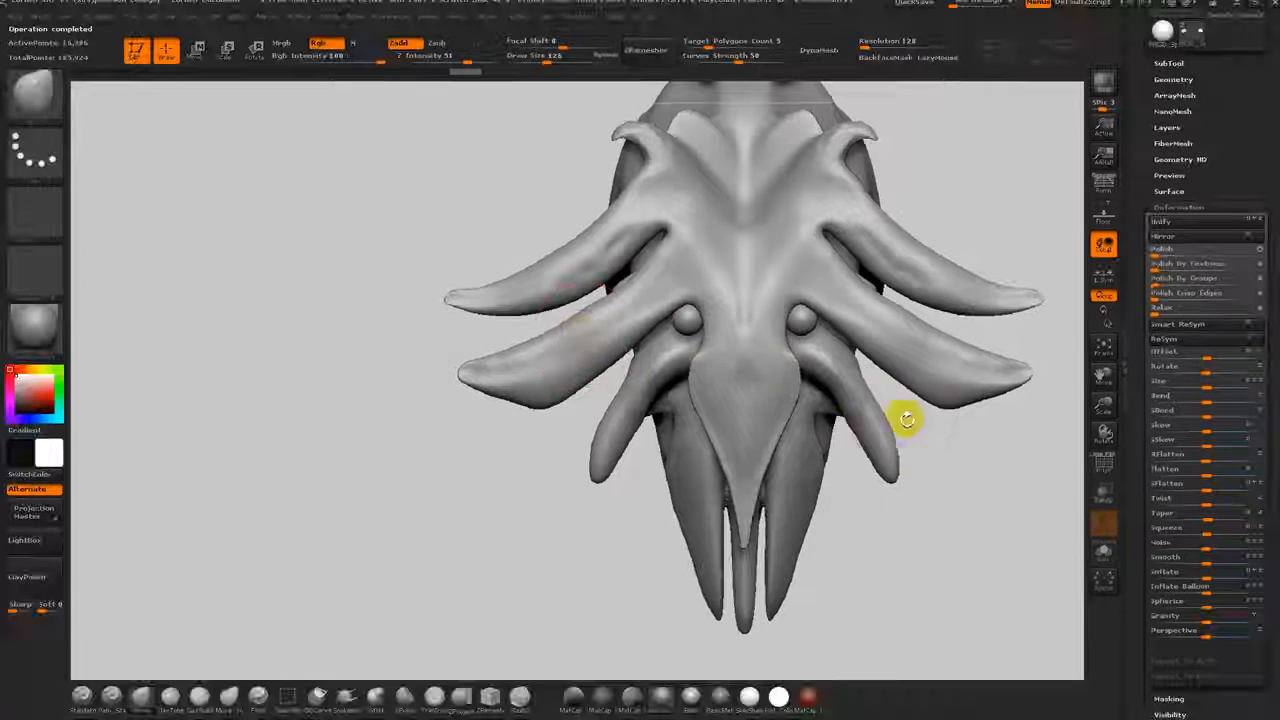
Step: Try to duplicate the eyeball pair twice outward along the sockets with Transpose Move, turning on transparency to judge the depth
left_click_drag(960, 447, 882, 446, "alt")
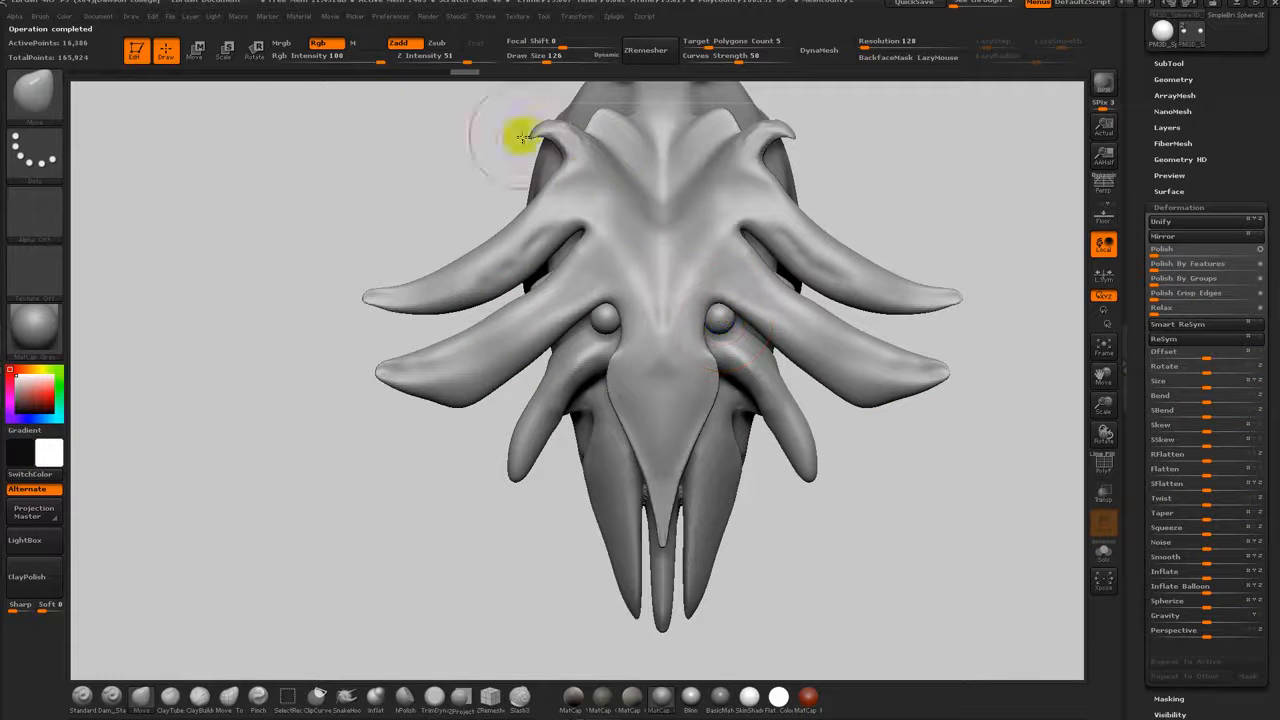
left_click(195, 50)
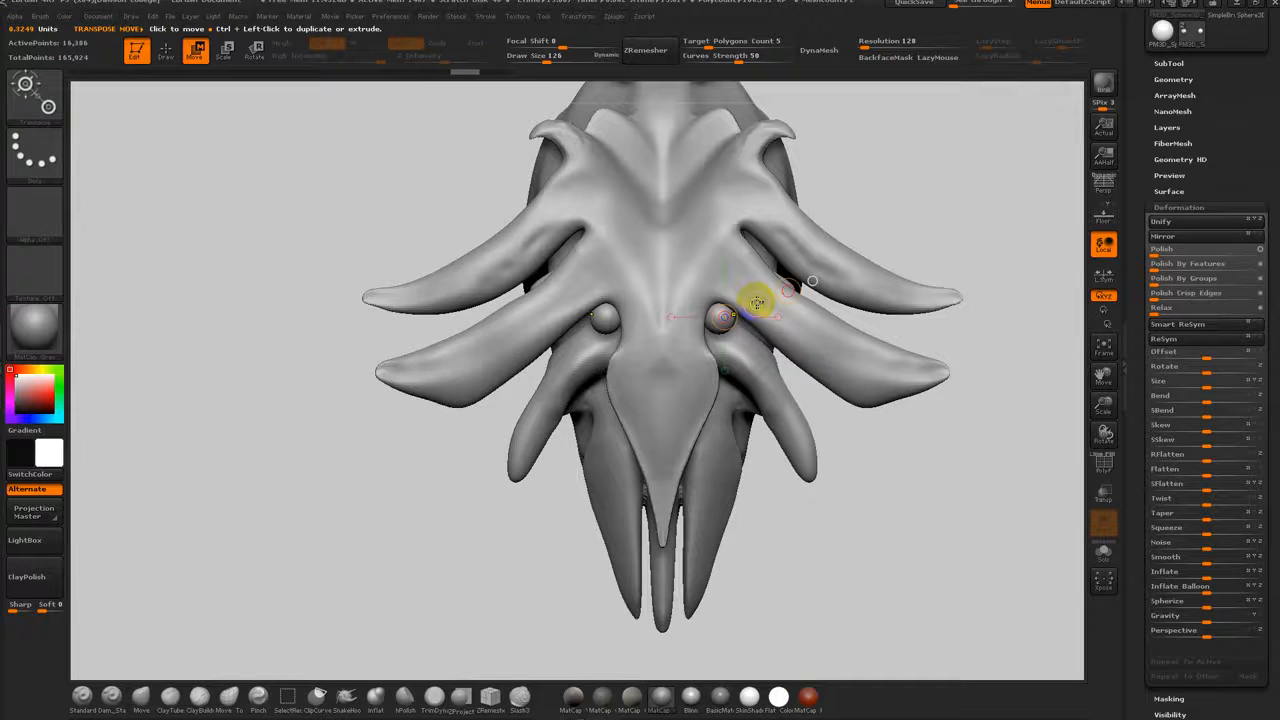
left_click_drag(757, 303, 797, 335, "ctrl")
left_click_drag(818, 425, 985, 360)
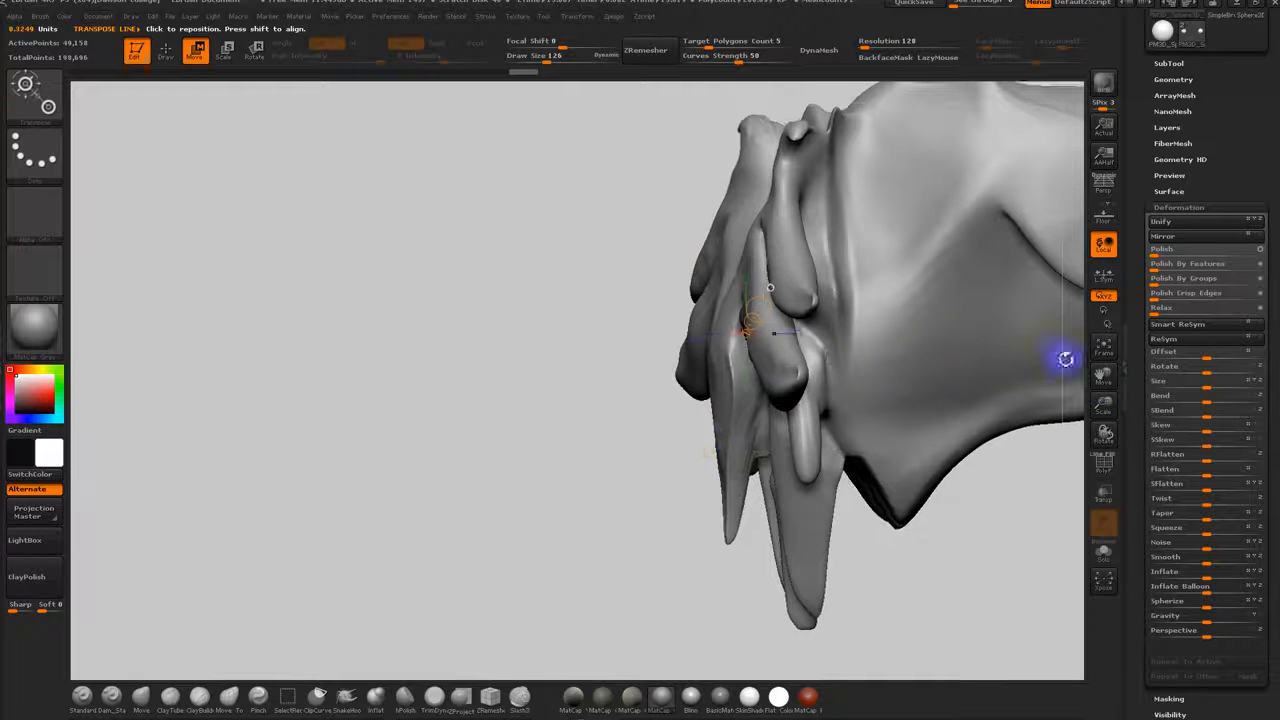
left_click(1101, 489)
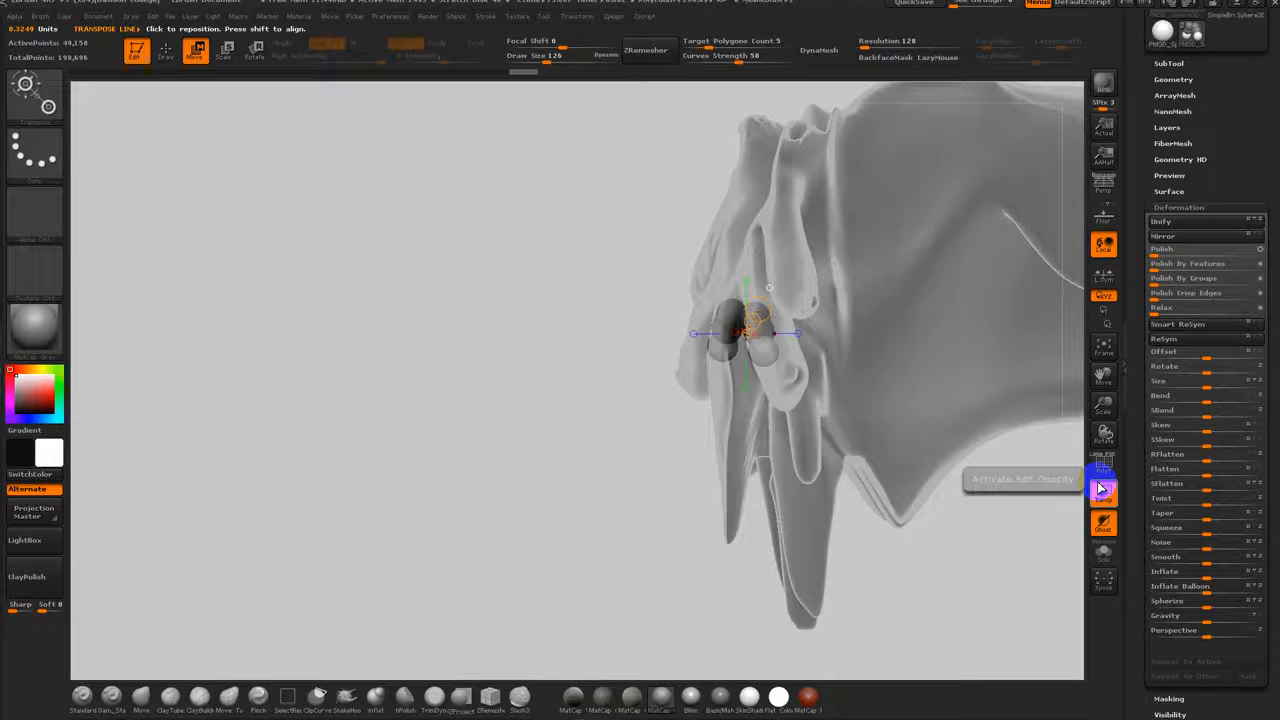
left_click_drag(588, 346, 638, 409)
left_click_drag(775, 337, 793, 361)
left_click(757, 334)
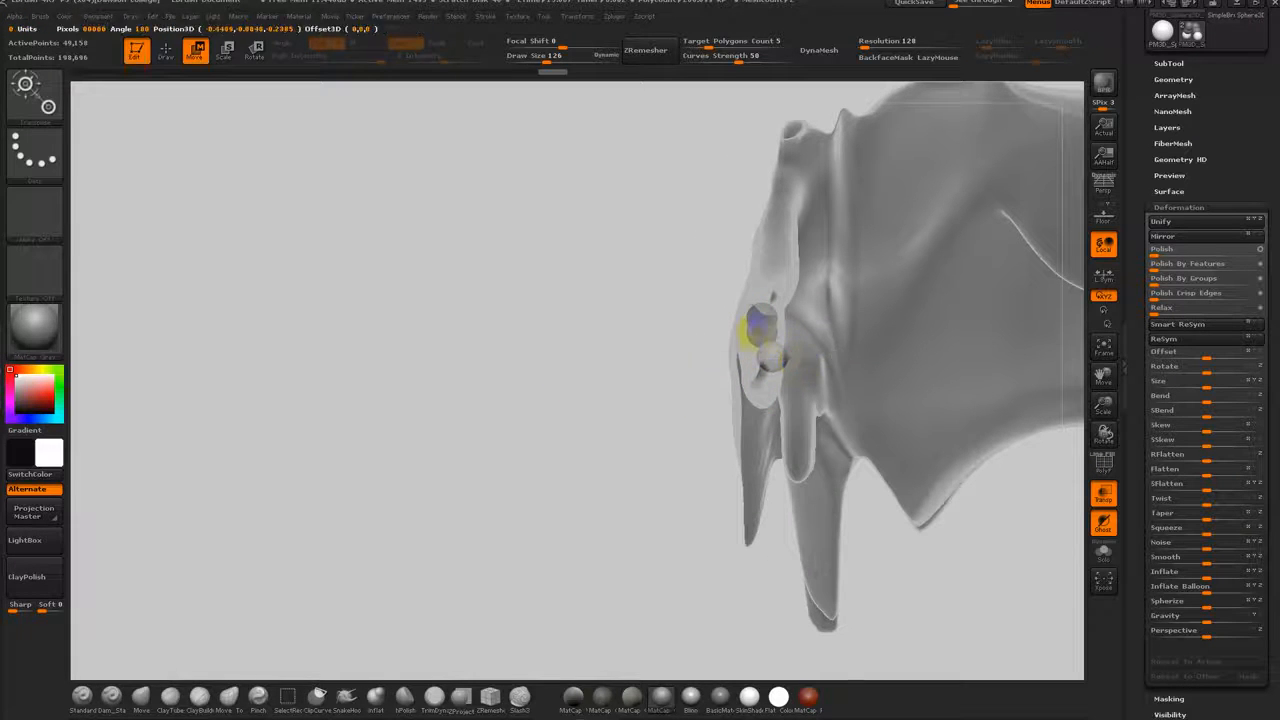
left_click_drag(671, 440, 727, 407, "shift")
left_click_drag(834, 434, 864, 452, "ctrl")
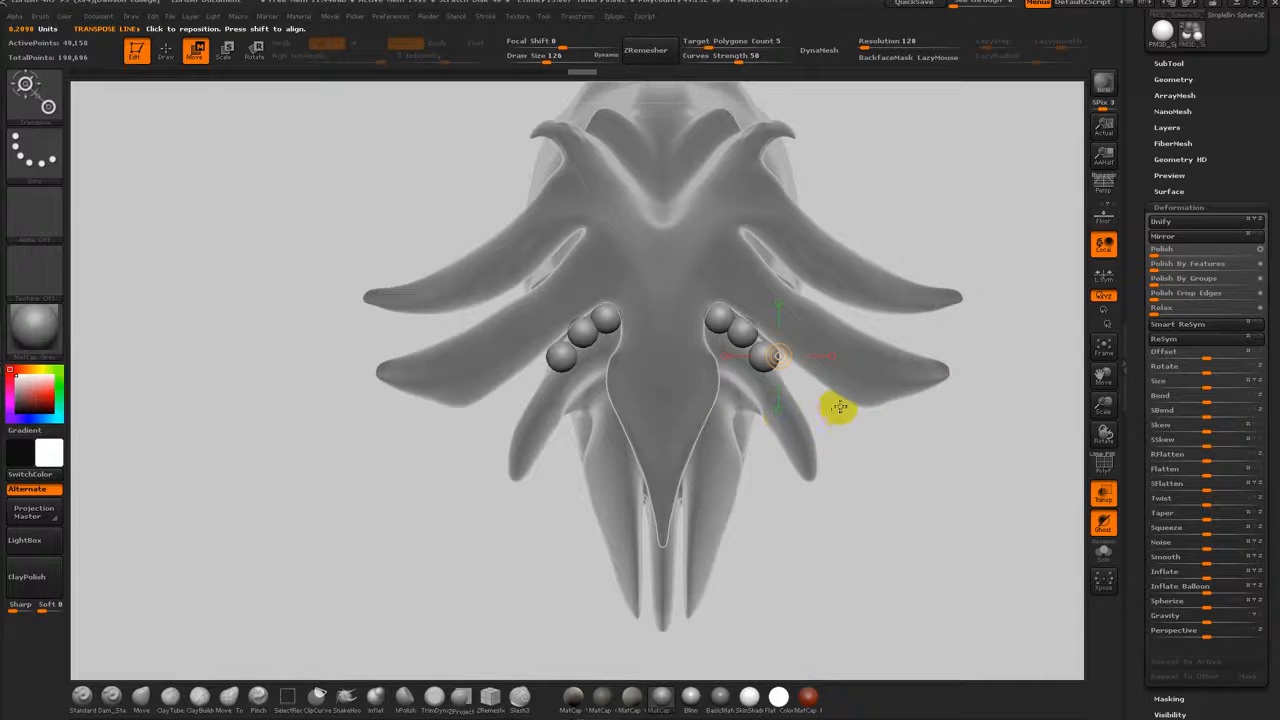
left_click_drag(834, 411, 846, 480, "alt")
Step: Try masking part of the eyeball row on the sphere subtool, and undo the duplications back to the original pair
left_click(1169, 62)
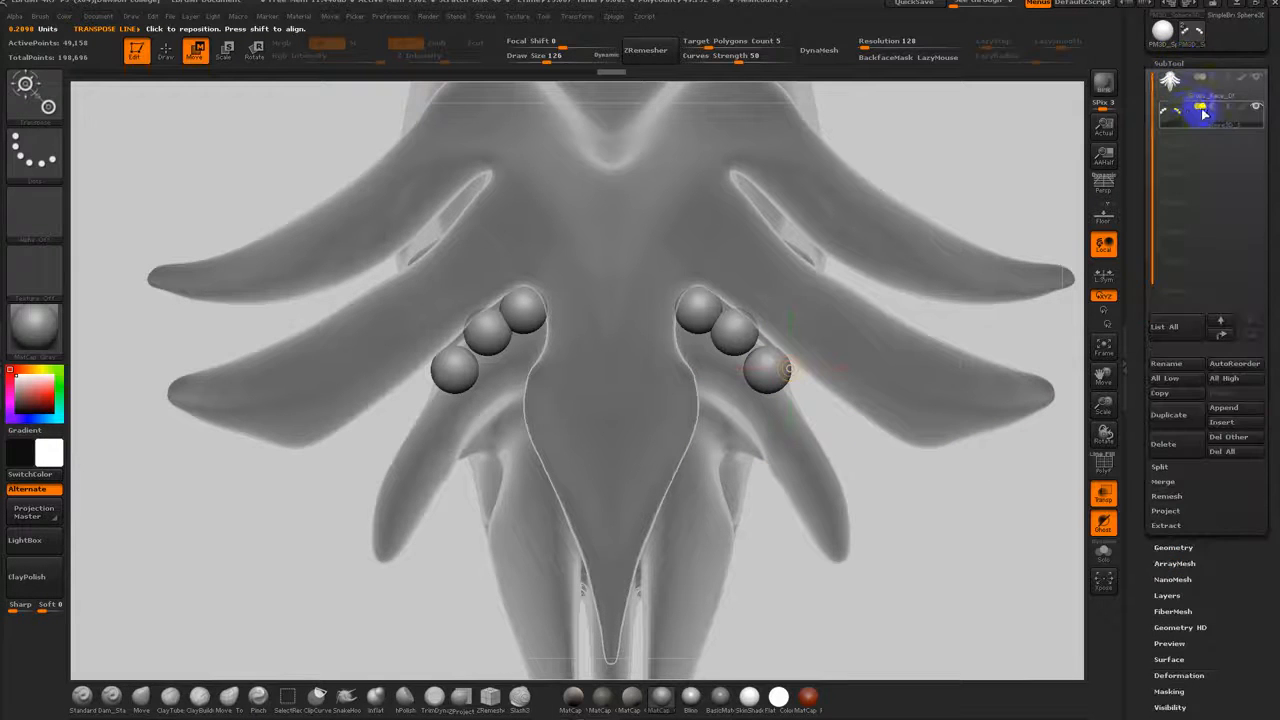
left_click(740, 332, "ctrl")
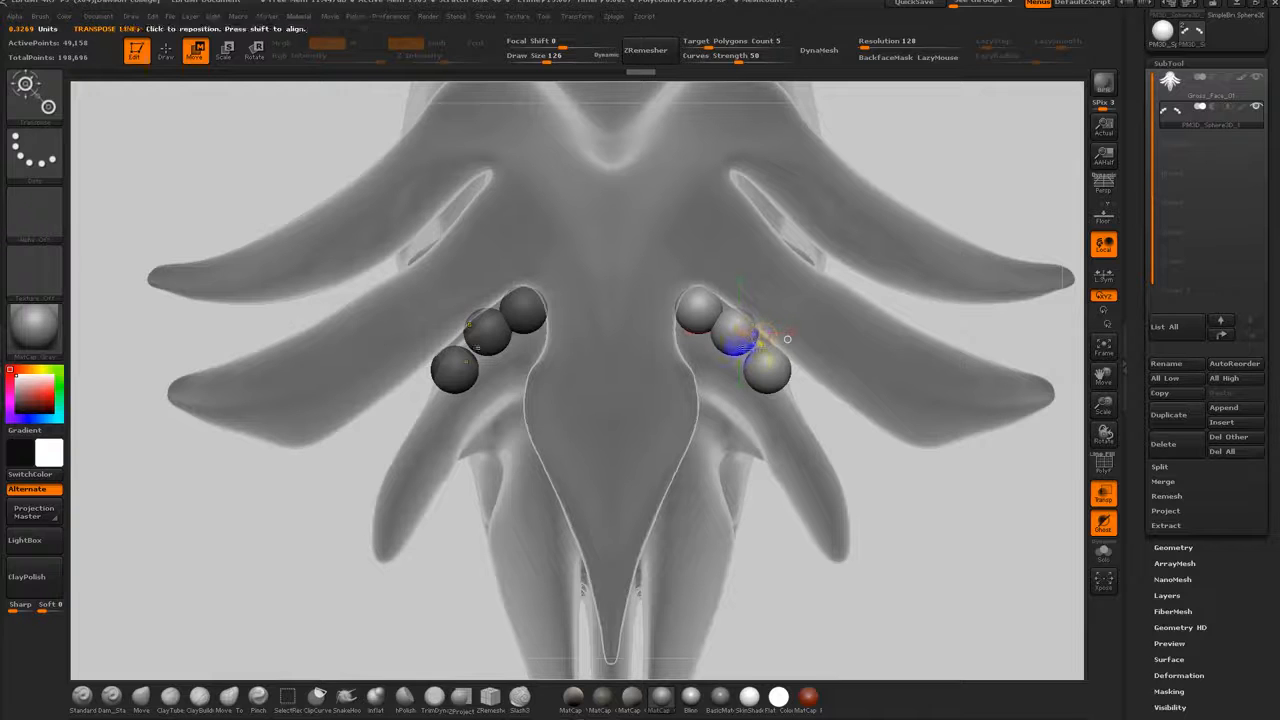
left_click_drag(802, 388, 809, 394, "ctrl")
key("shift+f")
key("shift+f")
key("ctrl+z")
key("ctrl+z")
key("ctrl+z")
Step: Draw a transpose line from the eyeball and show the eyeballs' polygroup colours without wireframe lines
left_click_drag(702, 309, 775, 279)
key("shift+f")
key("shift+f")
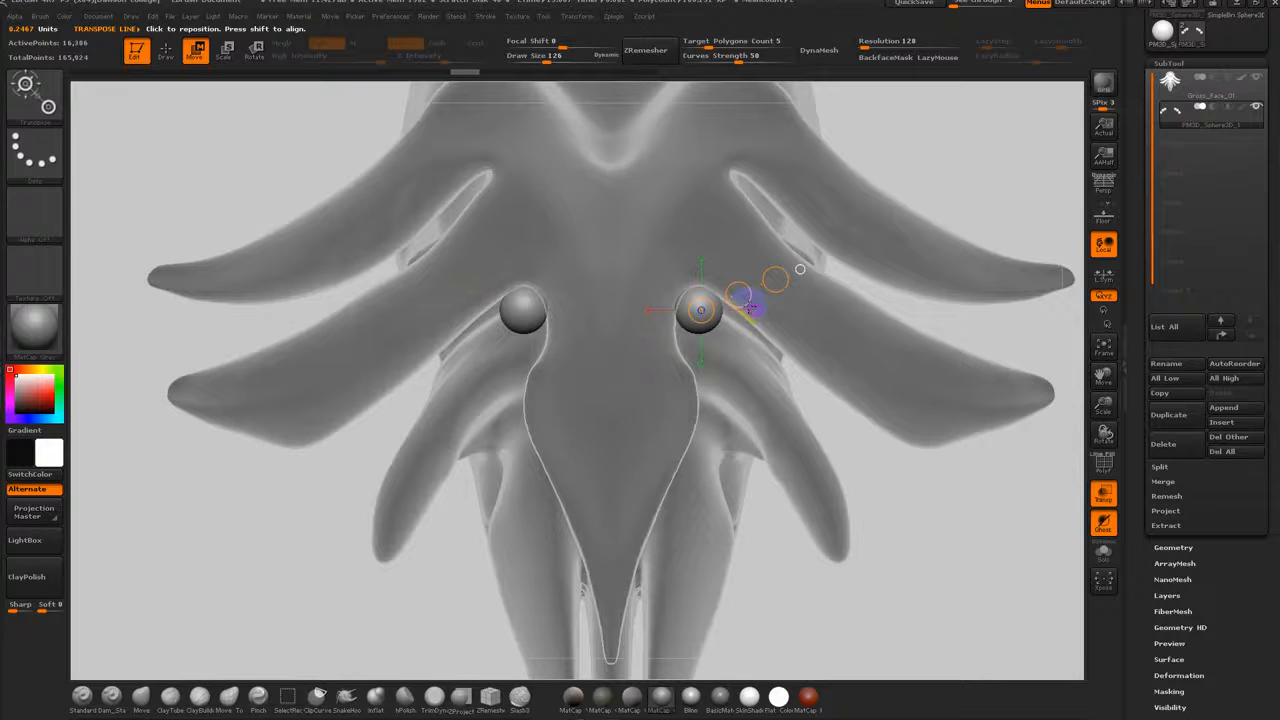
key("shift+f")
key("shift+f")
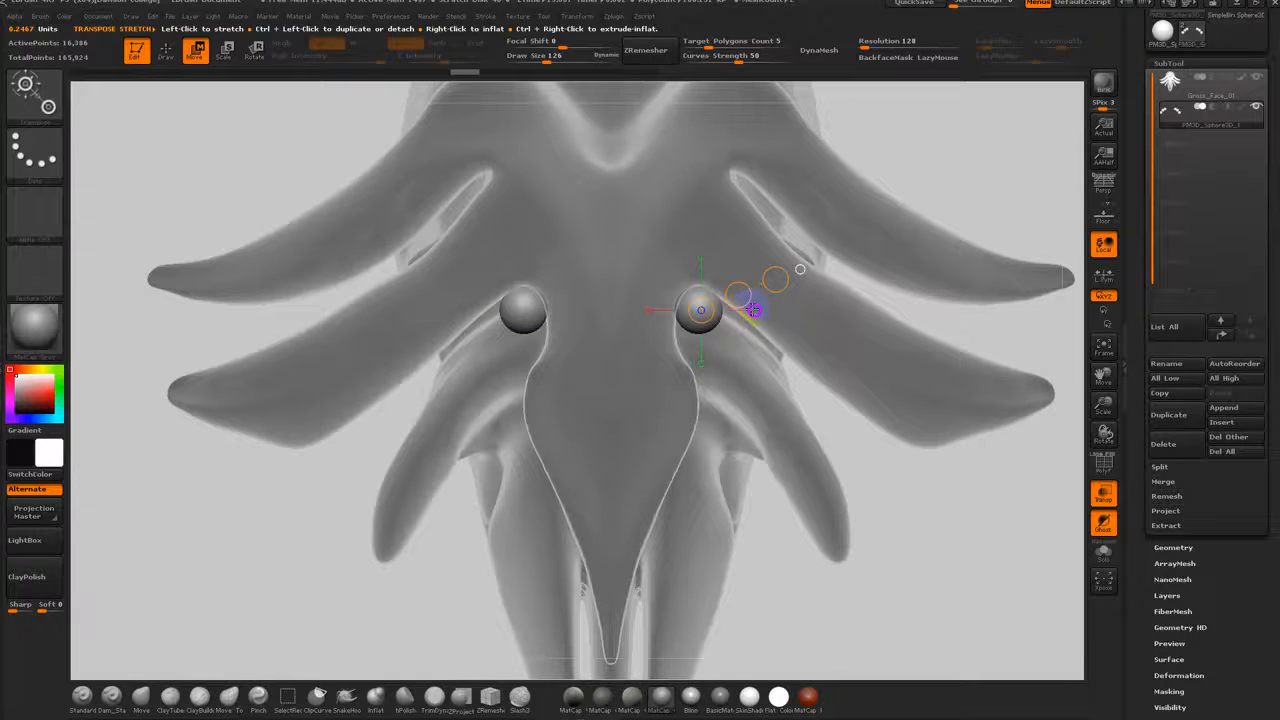
key("shift+f")
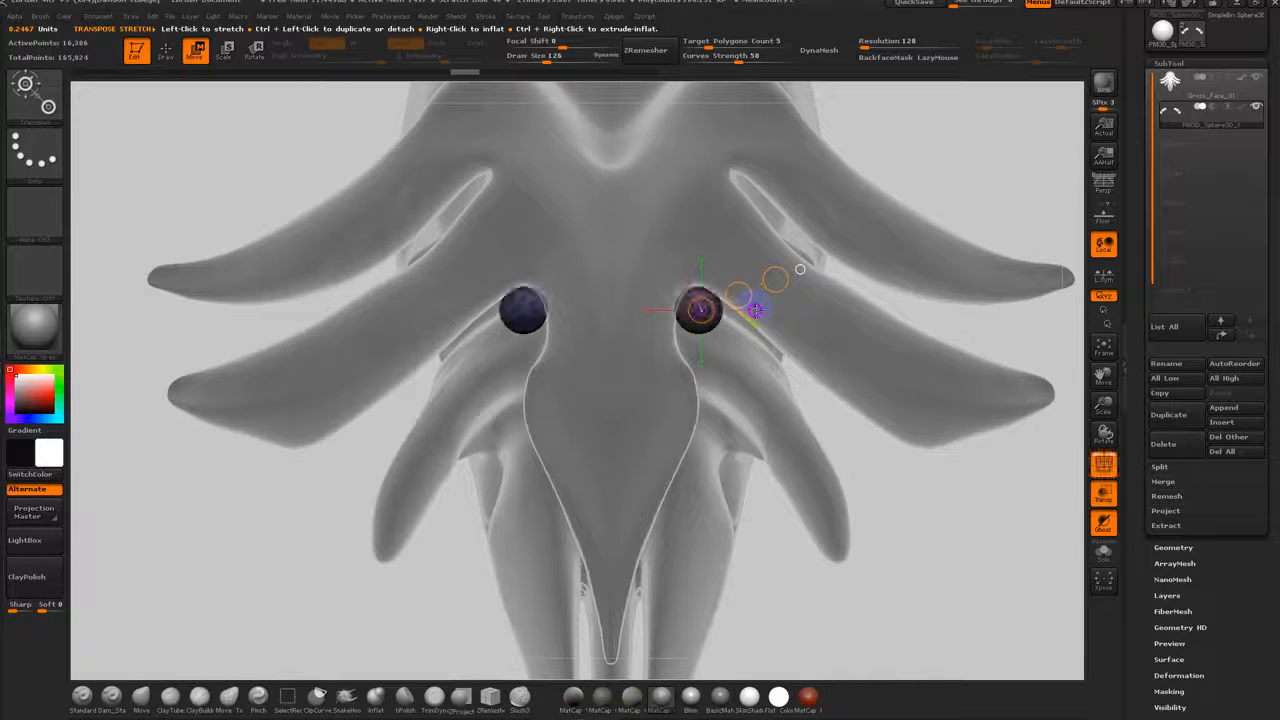
key("f")
key("f")
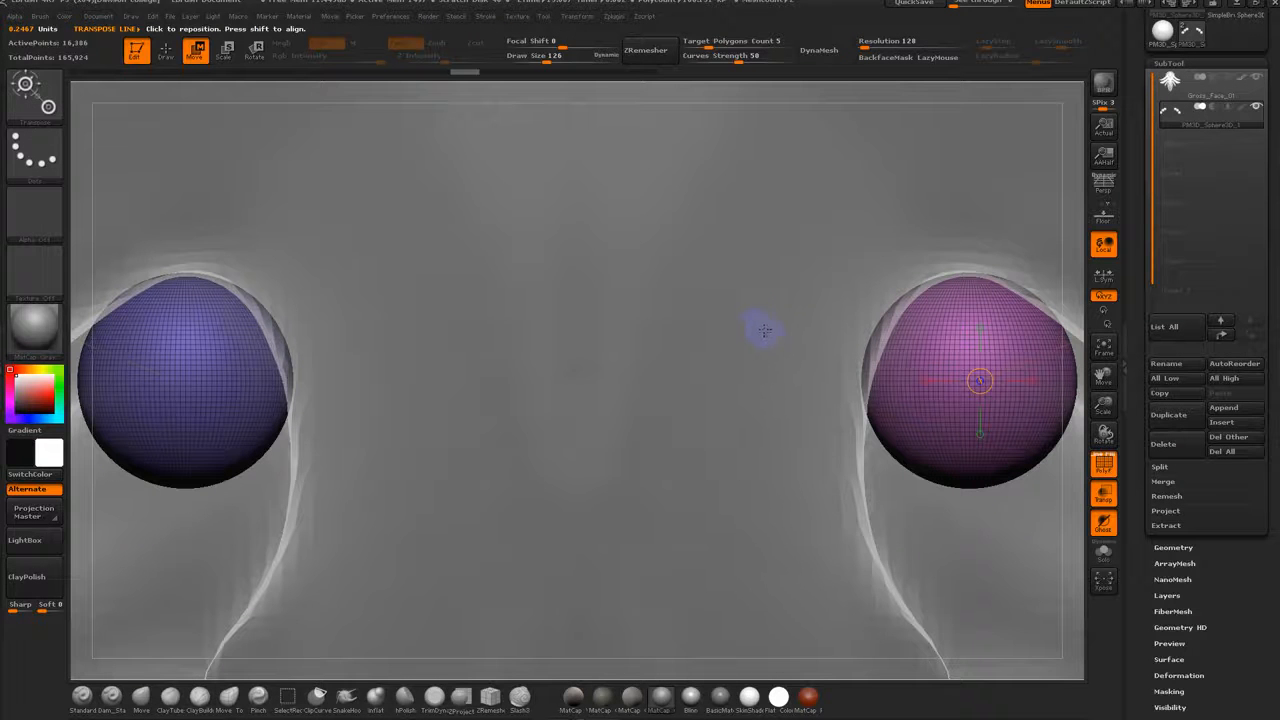
left_click(1104, 462)
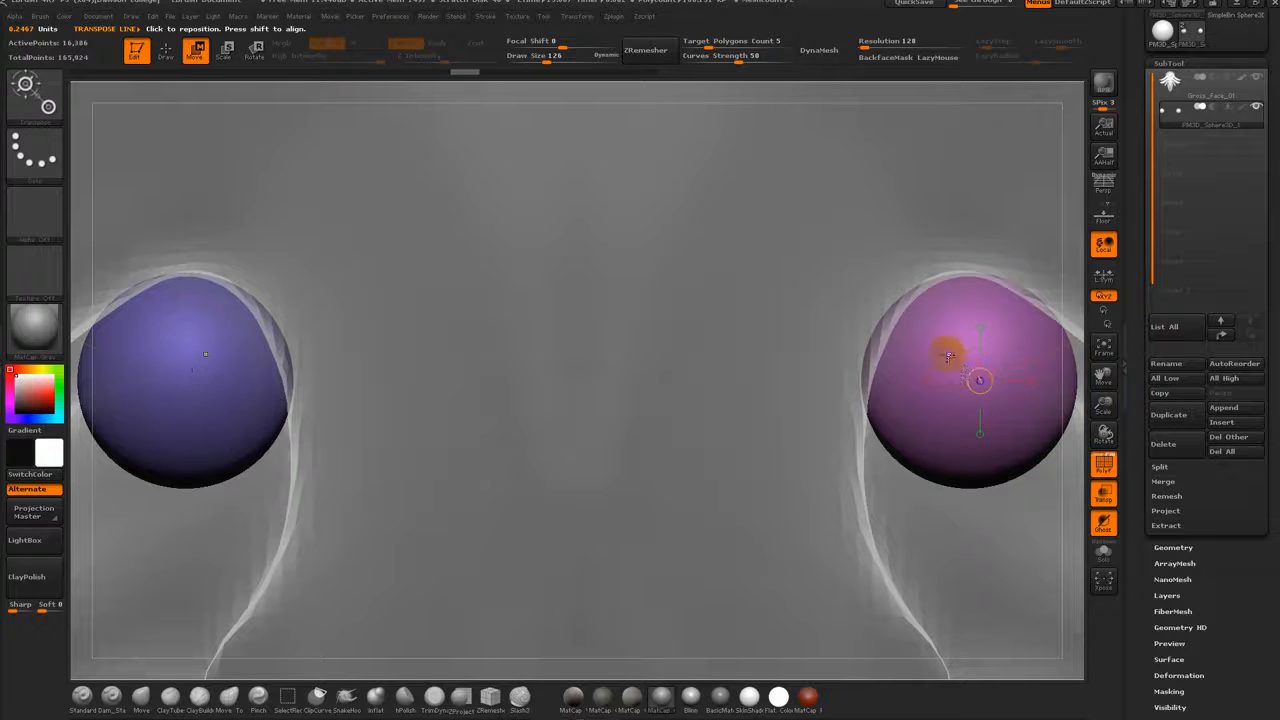
Step: Test topology masking on a single eyeball, and combine both eyeballs into one polygroup
left_click(948, 339, "ctrl")
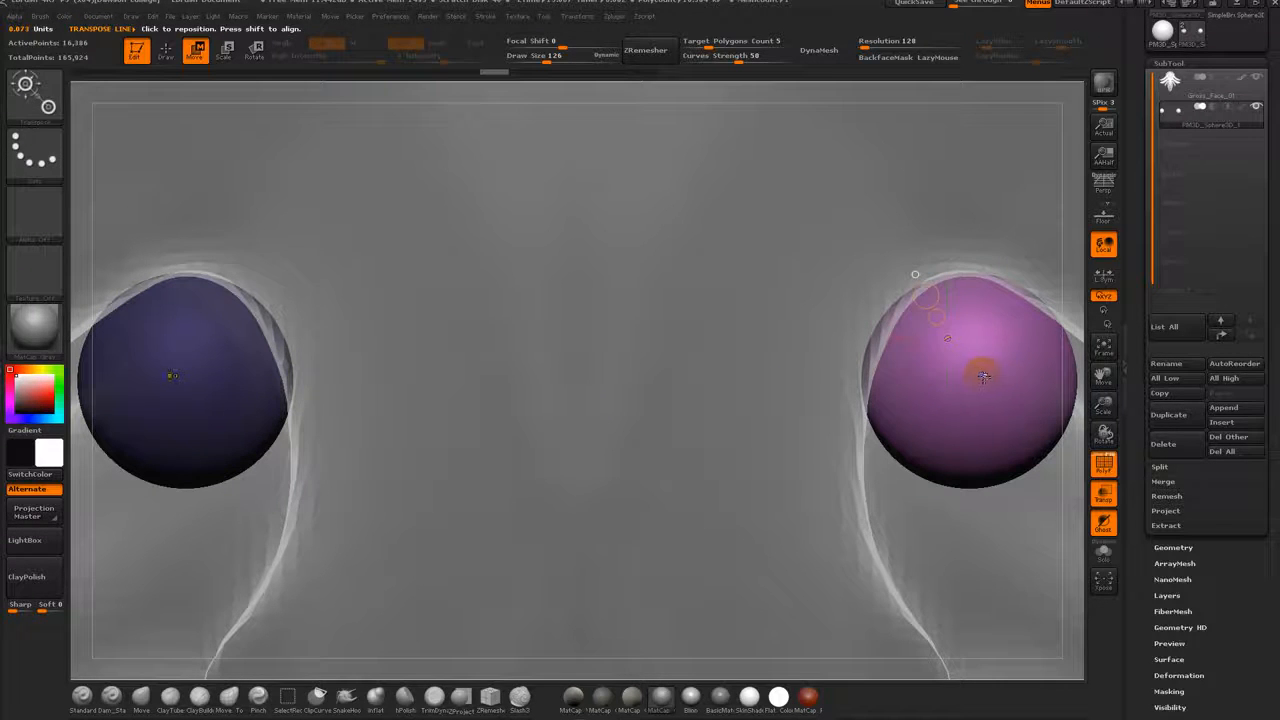
left_click_drag(980, 392, 1029, 275)
mouse_move(1003, 336)
left_mouse_down()
mouse_move(1043, 357)
mouse_move(1012, 349)
left_mouse_up()
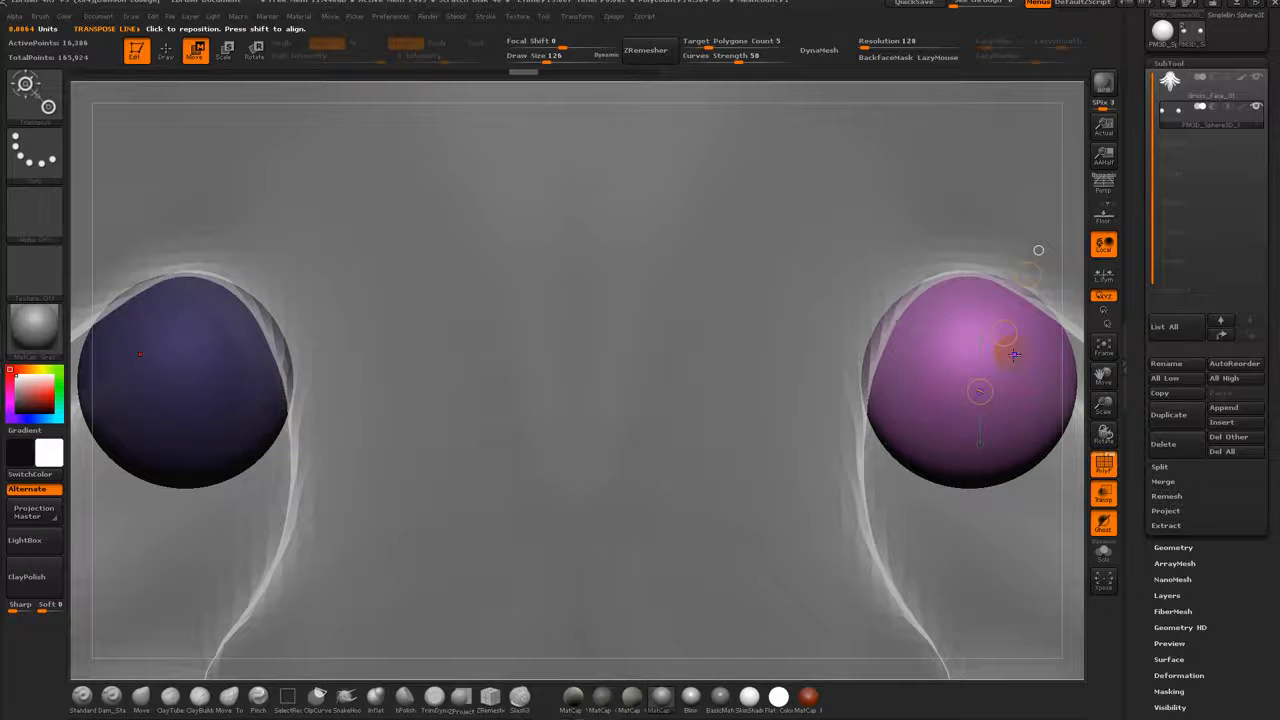
key("ctrl+z")
right_click_drag(821, 380, 817, 294, "ctrl")
right_click_drag(813, 402, 717, 389, "alt")
key("ctrl+z")
key("ctrl+shift+z")
right_click_drag(918, 436, 851, 429, "alt")
key("ctrl+w")
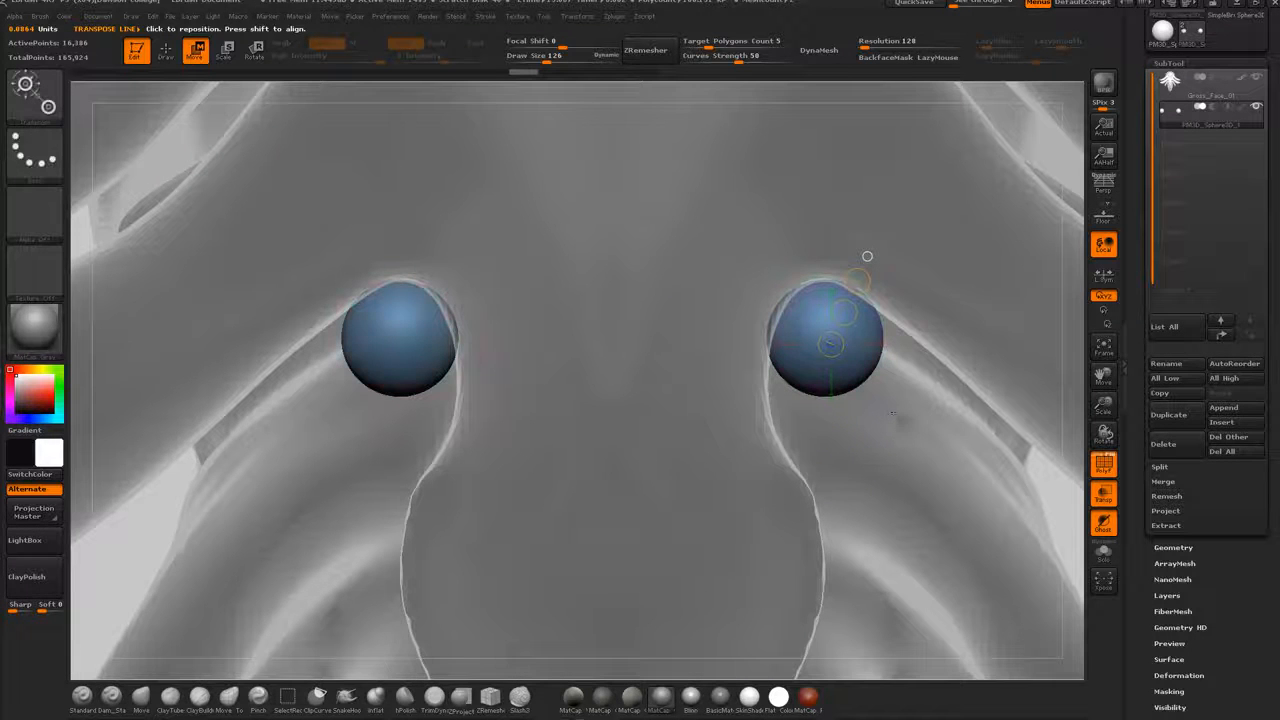
Step: Duplicate the eyeball pair diagonally outward and down along the sockets, and give the original pair its own polygroup
left_click_drag(808, 375, 914, 263)
left_click_drag(861, 319, 963, 403, "ctrl")
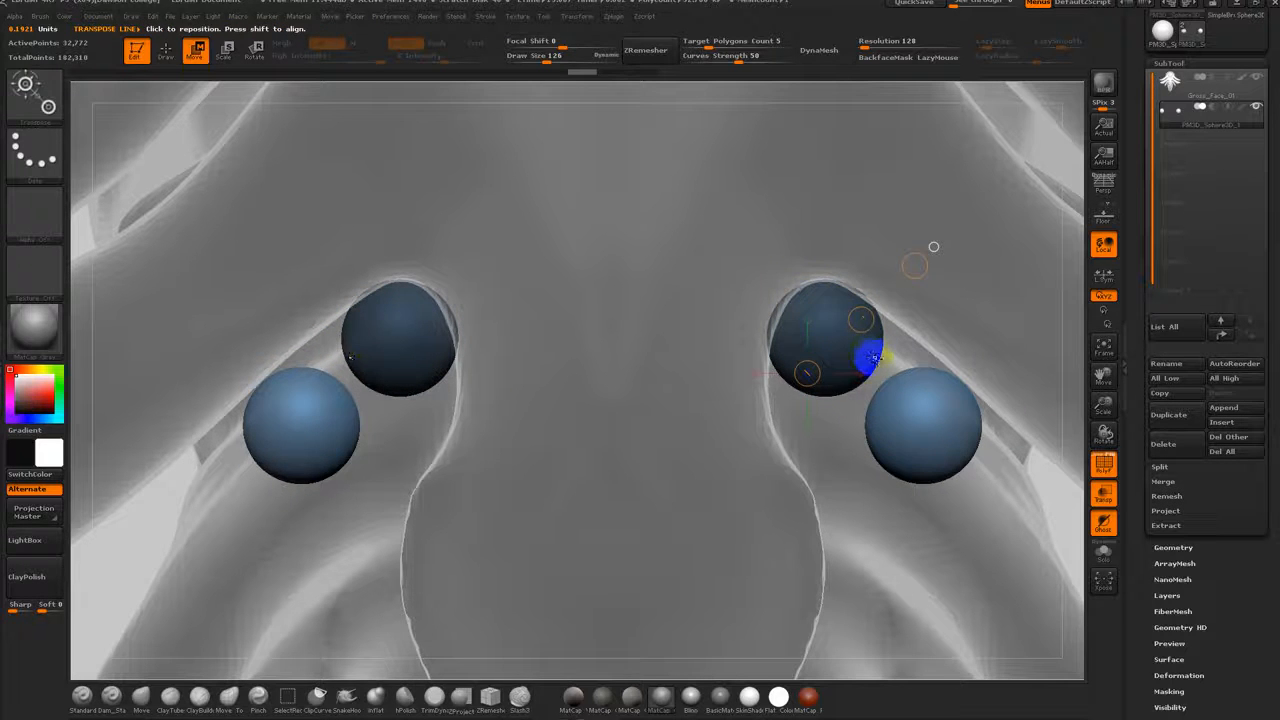
key("ctrl+w")
left_click_drag(920, 437, 1004, 353, "shift")
mouse_move(963, 395)
left_mouse_down("ctrl")
mouse_move(962, 381)
mouse_move(960, 410)
mouse_move(1082, 530)
left_mouse_up("ctrl")
key("ctrl+z")
Step: Isolate the second pair of eyeballs with a topology mask, move it snugly beside the first pair, and clear the mask
left_click_drag(1031, 480, 896, 404, "alt")
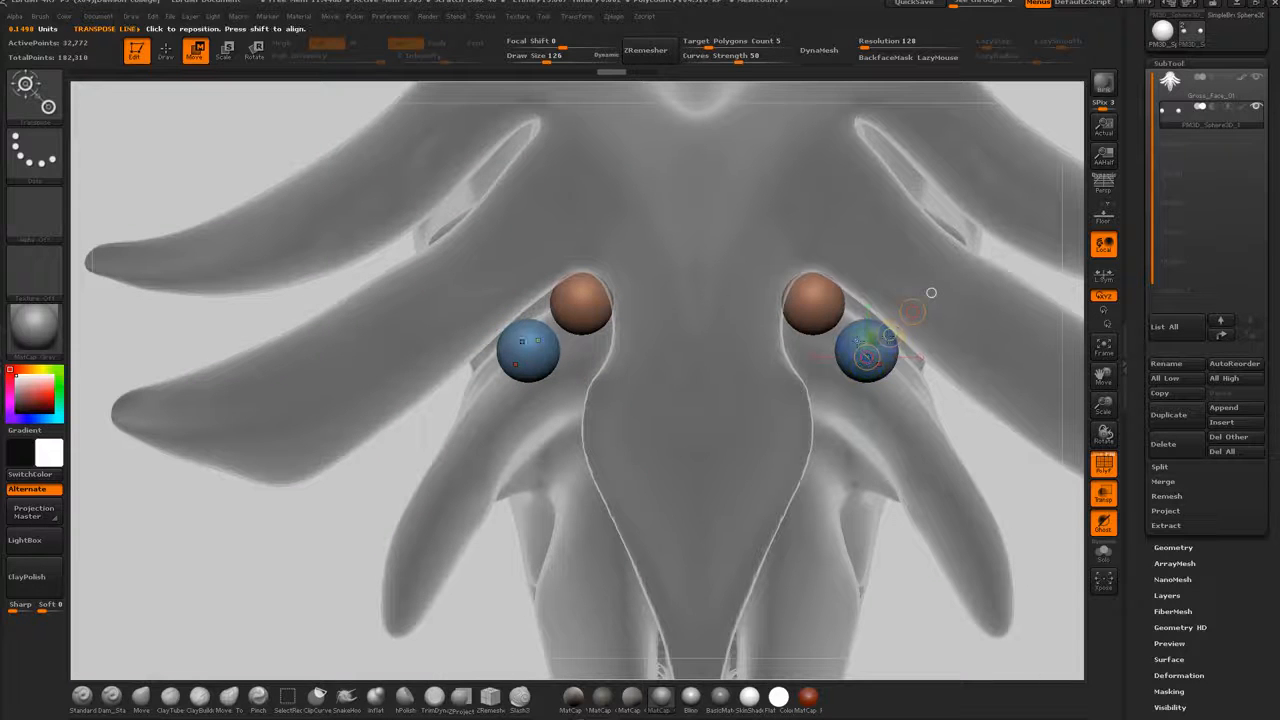
left_click(867, 340, "ctrl")
mouse_move(875, 349)
left_mouse_down("shift")
mouse_move(927, 297)
mouse_move(899, 314)
left_mouse_up("shift")
mouse_move(974, 407)
left_mouse_down()
mouse_move(932, 421)
mouse_move(921, 402)
left_mouse_up()
mouse_move(897, 344)
left_mouse_down("shift")
mouse_move(973, 346)
mouse_move(938, 347)
left_mouse_up("shift")
left_click_drag(795, 440, 870, 427, "shift")
left_click_drag(899, 350, 975, 290, "ctrl")
left_click(979, 395, "ctrl")
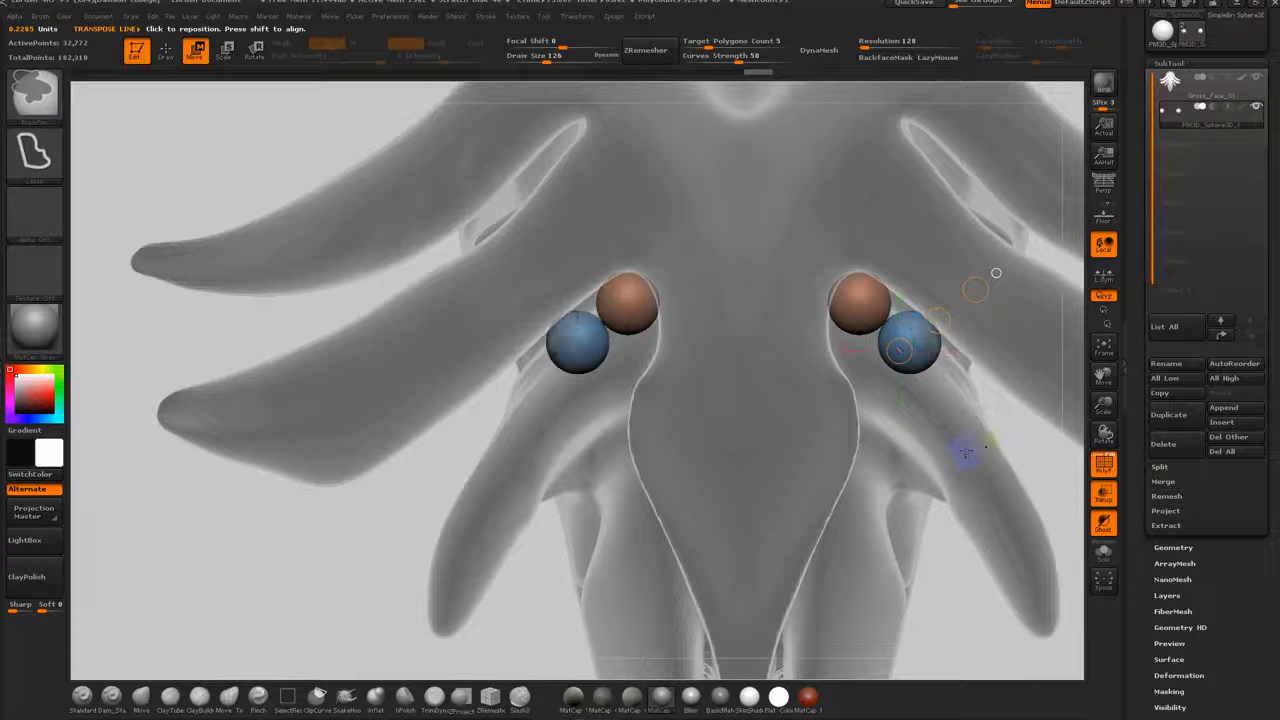
Step: Duplicate the second pair of eyeballs further outward along the sockets and assign the new third pair its own polygroup
mouse_move(925, 358)
left_mouse_down("ctrl")
mouse_move(977, 415)
mouse_move(980, 290)
mouse_move(971, 339)
mouse_move(988, 362)
left_mouse_up("ctrl")
left_click_drag(947, 319, 954, 324)
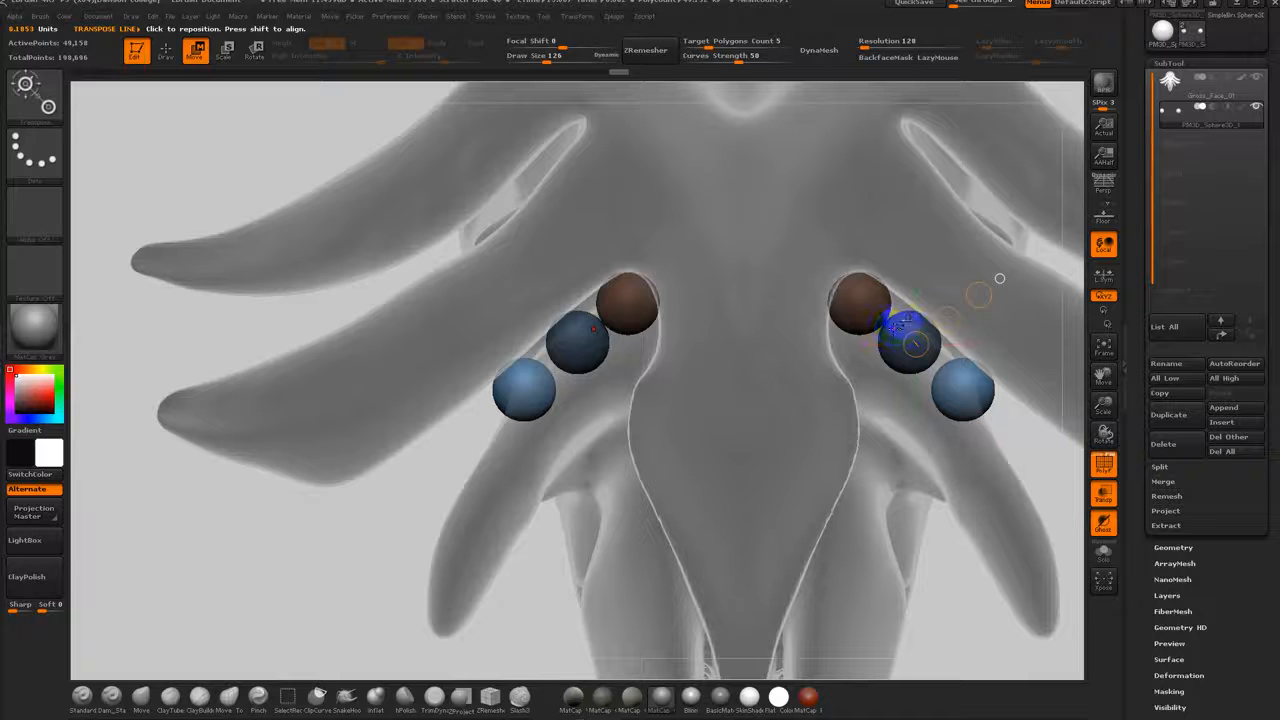
key("ctrl+w")
key("ctrl+z")
left_click(1006, 449, "ctrl")
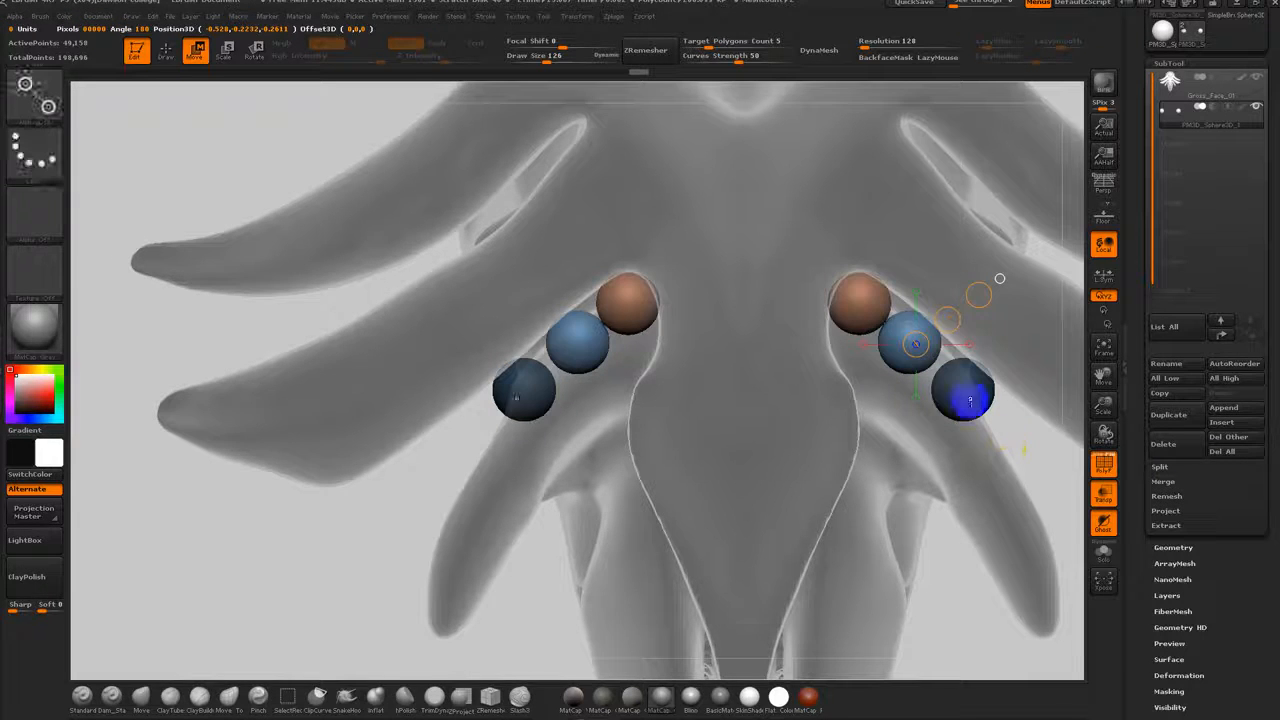
key("ctrl+w")
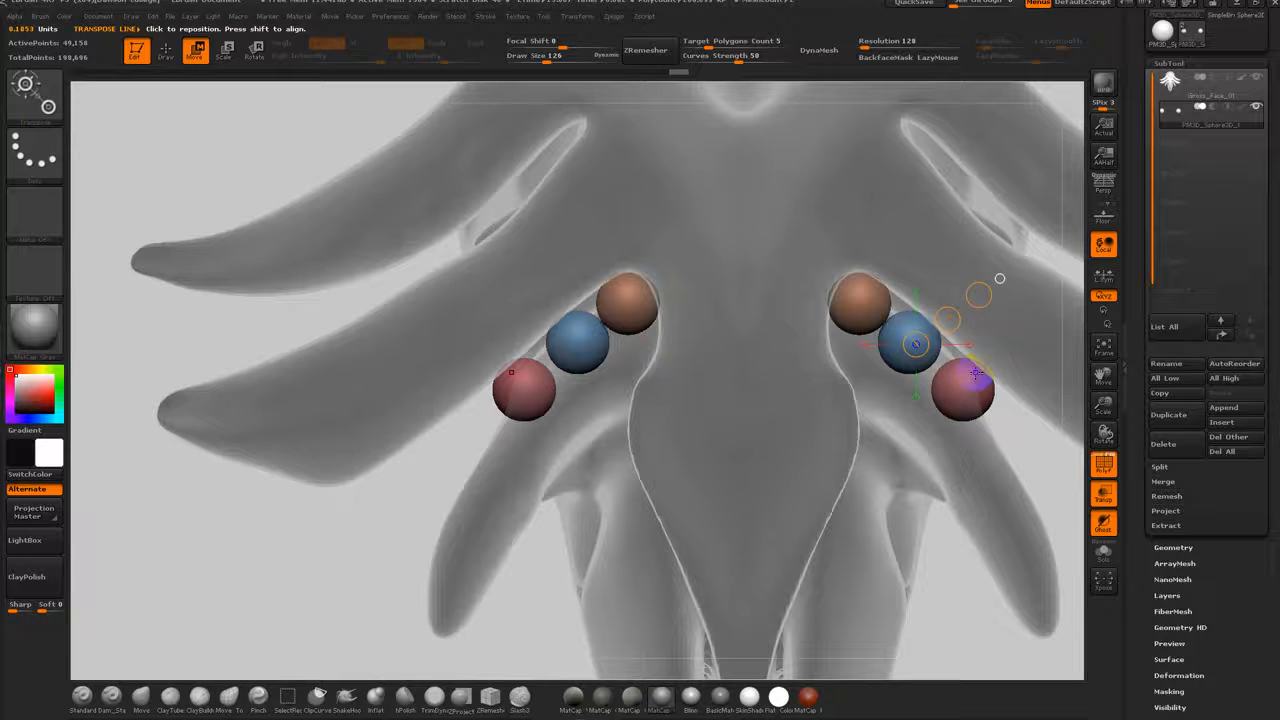
Step: Mask the other eyeballs and move the third pair close against the second, adjusting its depth from the side
left_click_drag(963, 388, 1019, 332)
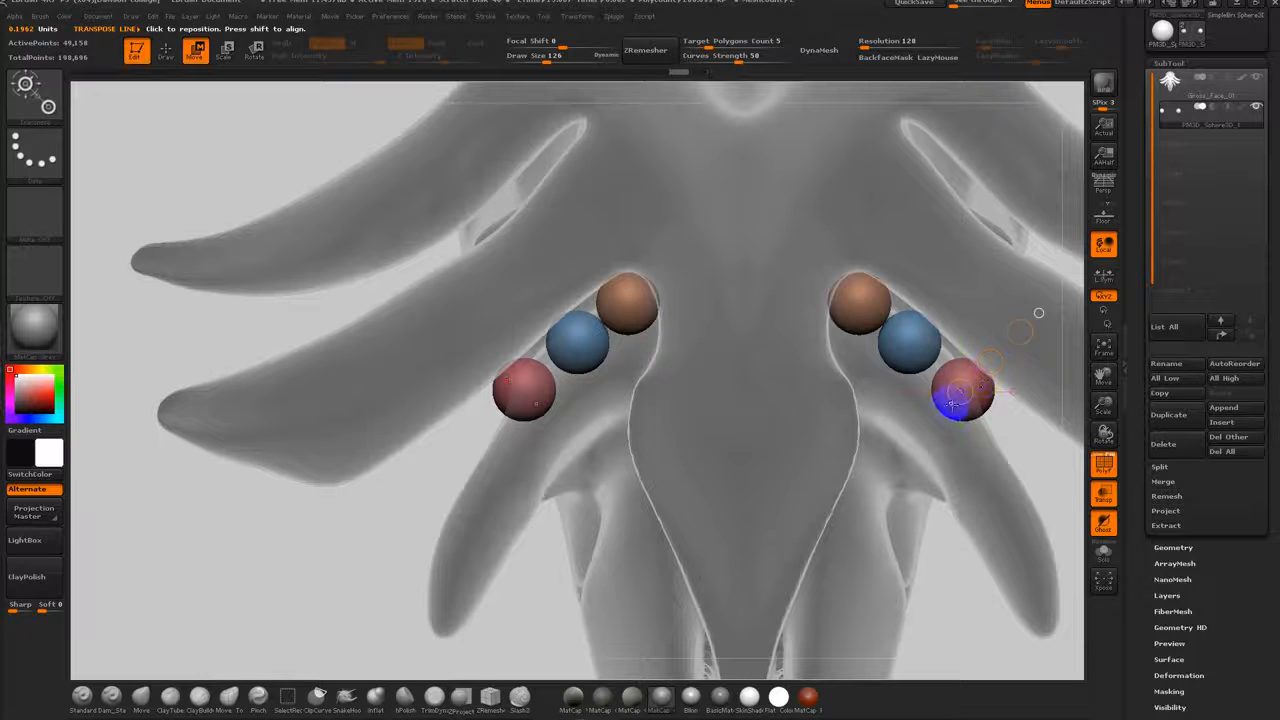
left_click(952, 405, "ctrl")
mouse_move(971, 388)
left_mouse_down()
mouse_move(1015, 342)
mouse_move(991, 355)
left_mouse_up()
mouse_move(1012, 412)
left_mouse_down()
mouse_move(928, 425)
mouse_move(1046, 380)
left_mouse_up()
left_click_drag(857, 459, 719, 473, "alt")
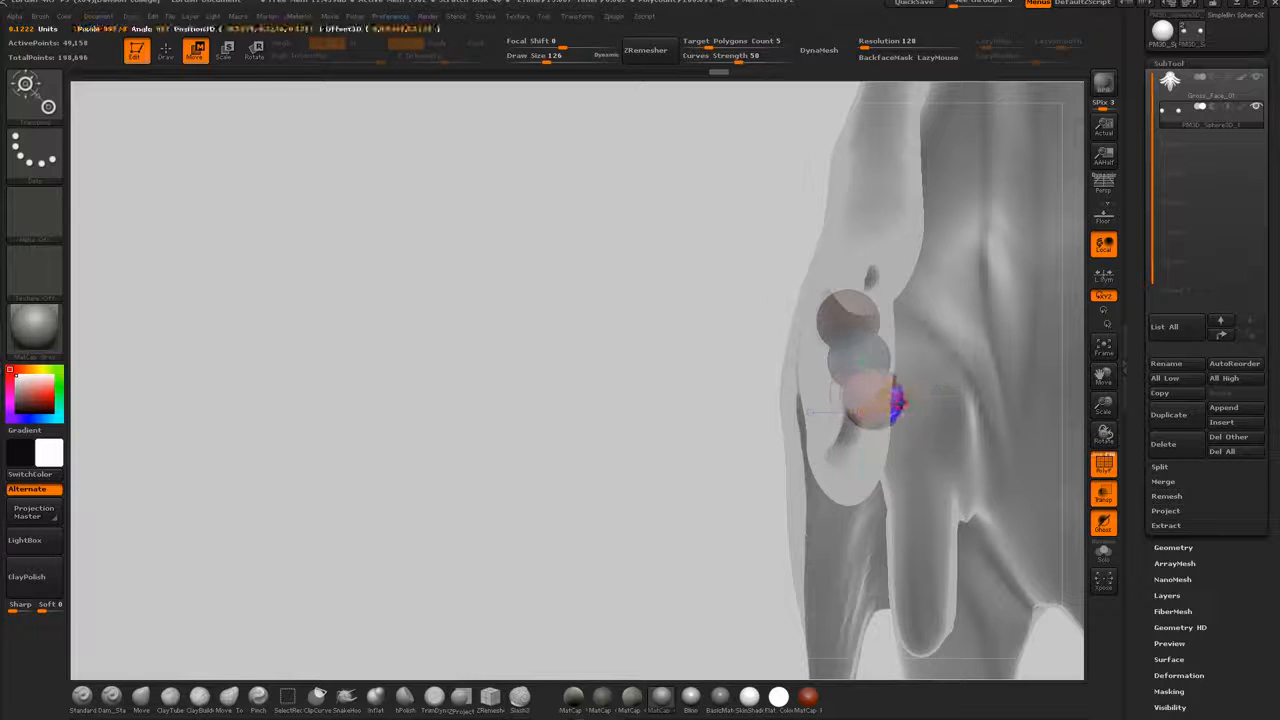
left_click_drag(742, 526, 989, 550)
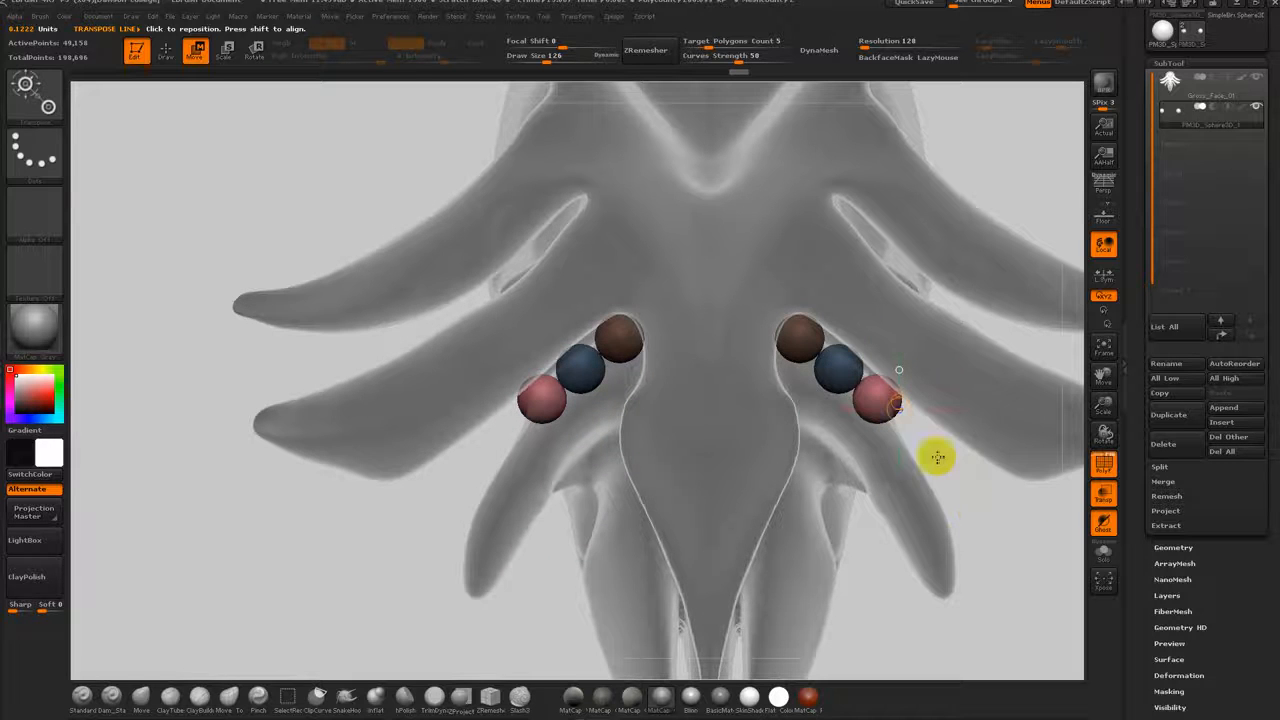
Step: Isolate the middle, inner and outer eyeball pairs in turn with topology masks, ending with only the middle pair unmasked
left_click(970, 497, "ctrl")
left_click(847, 371, "ctrl")
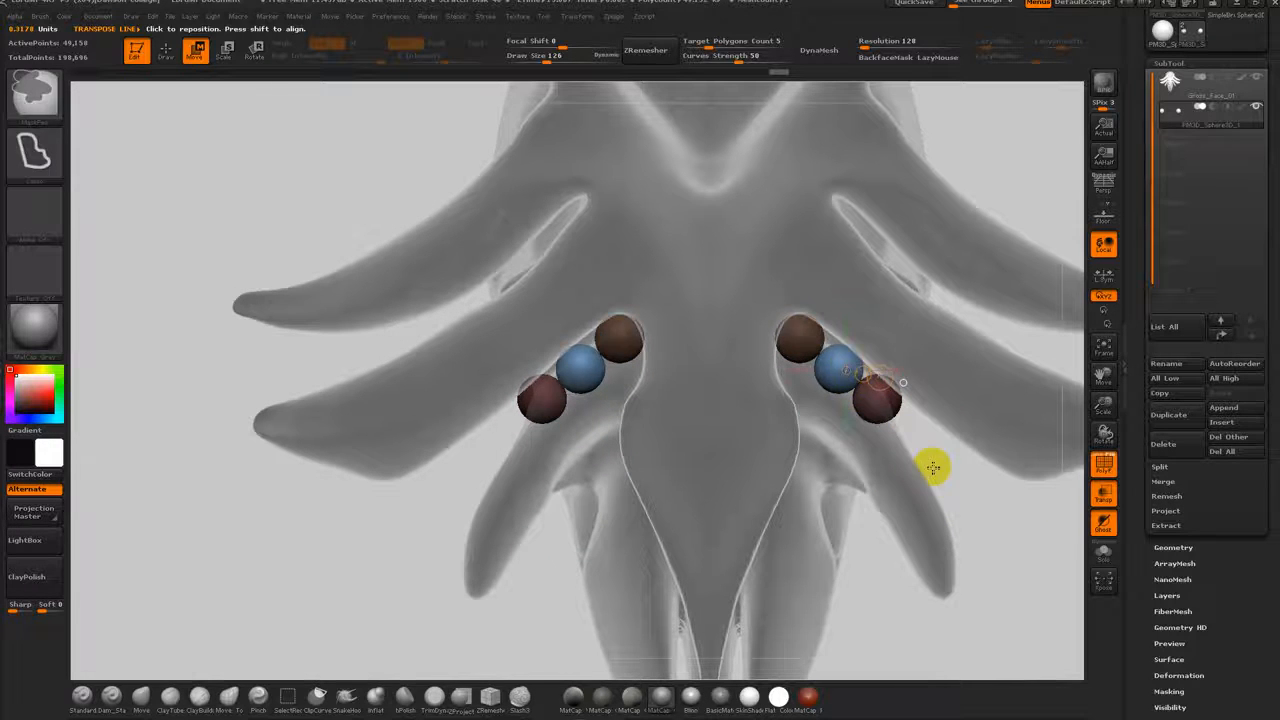
left_click(908, 449, "ctrl")
left_click(848, 374, "ctrl")
left_click(799, 333, "ctrl")
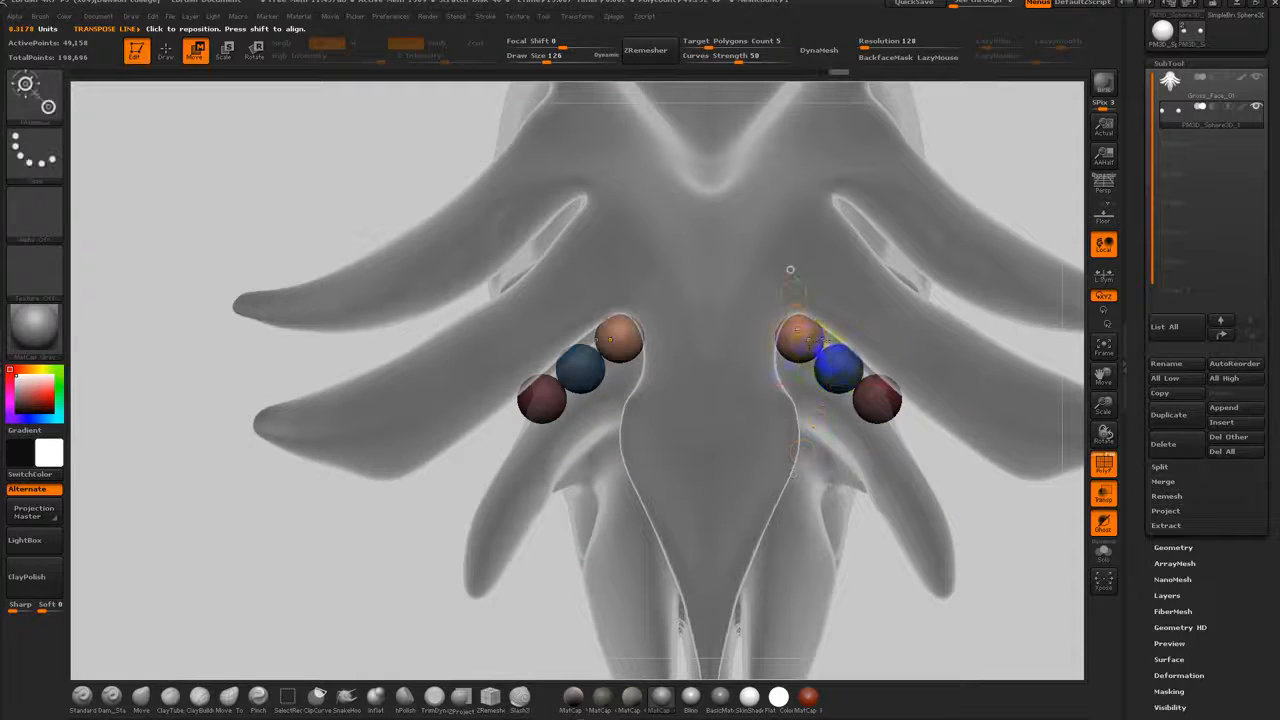
left_click(836, 369, "ctrl")
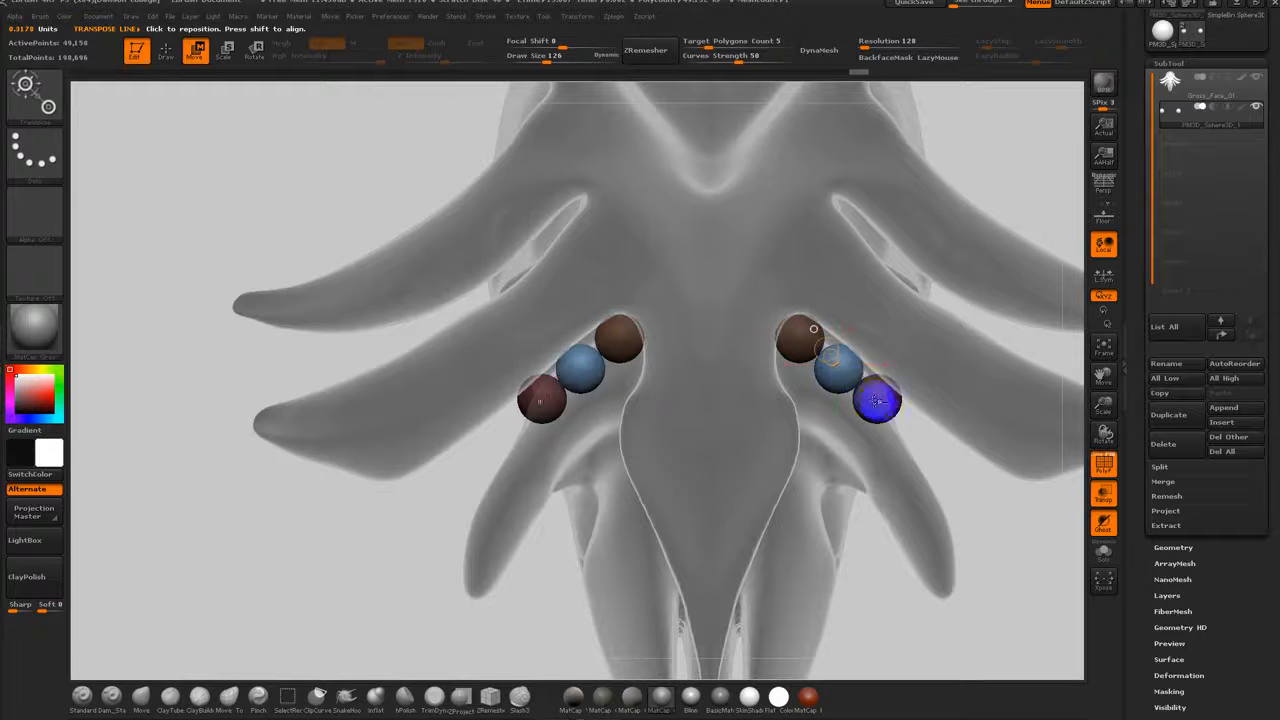
left_click(876, 400, "ctrl")
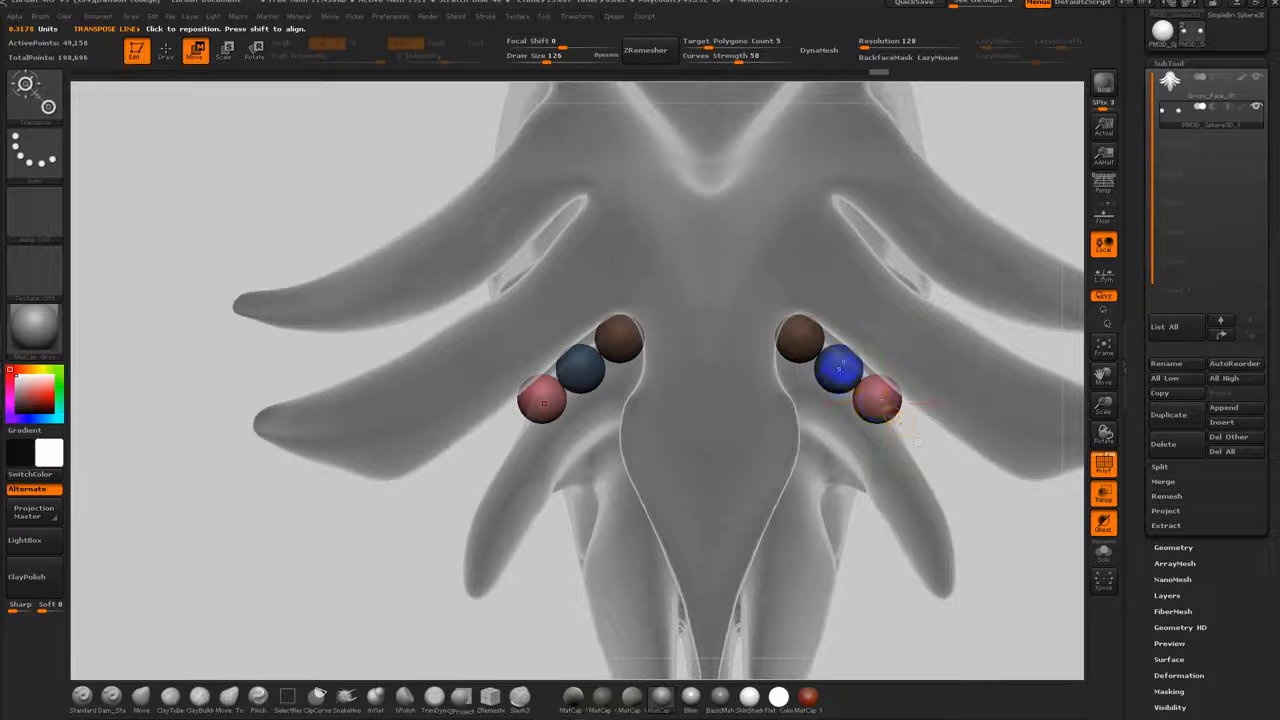
left_click(843, 366, "ctrl")
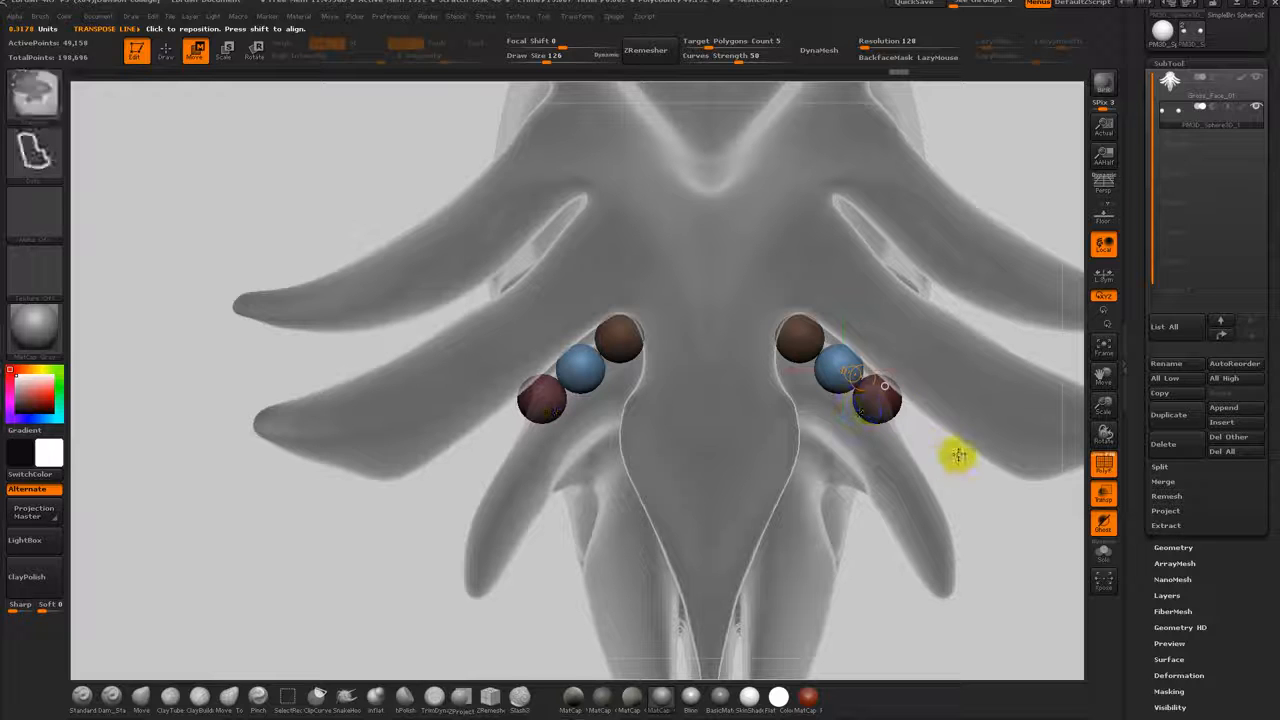
Step: Clear the topology mask from the eyeballs and turn off the polygroup colour display
left_click(834, 384)
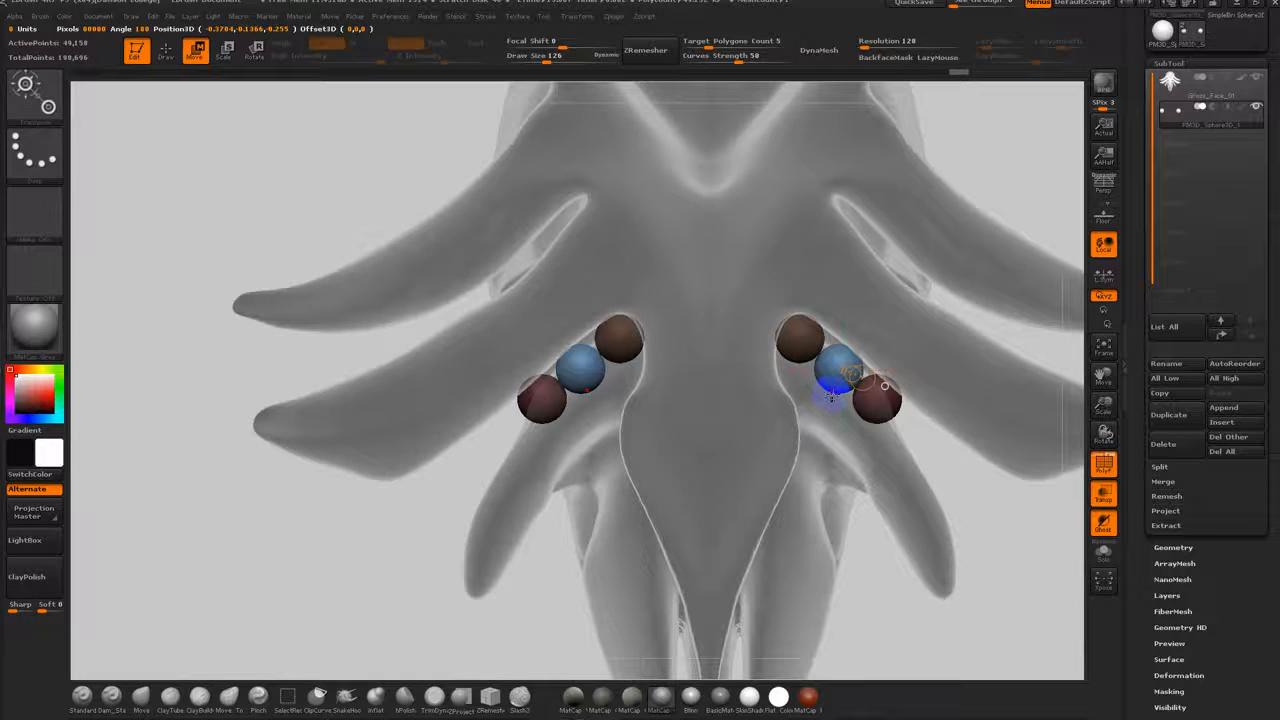
mouse_move(963, 449)
left_mouse_down("ctrl")
mouse_move(931, 491)
mouse_move(951, 438)
left_mouse_up("ctrl")
key("shift+f")
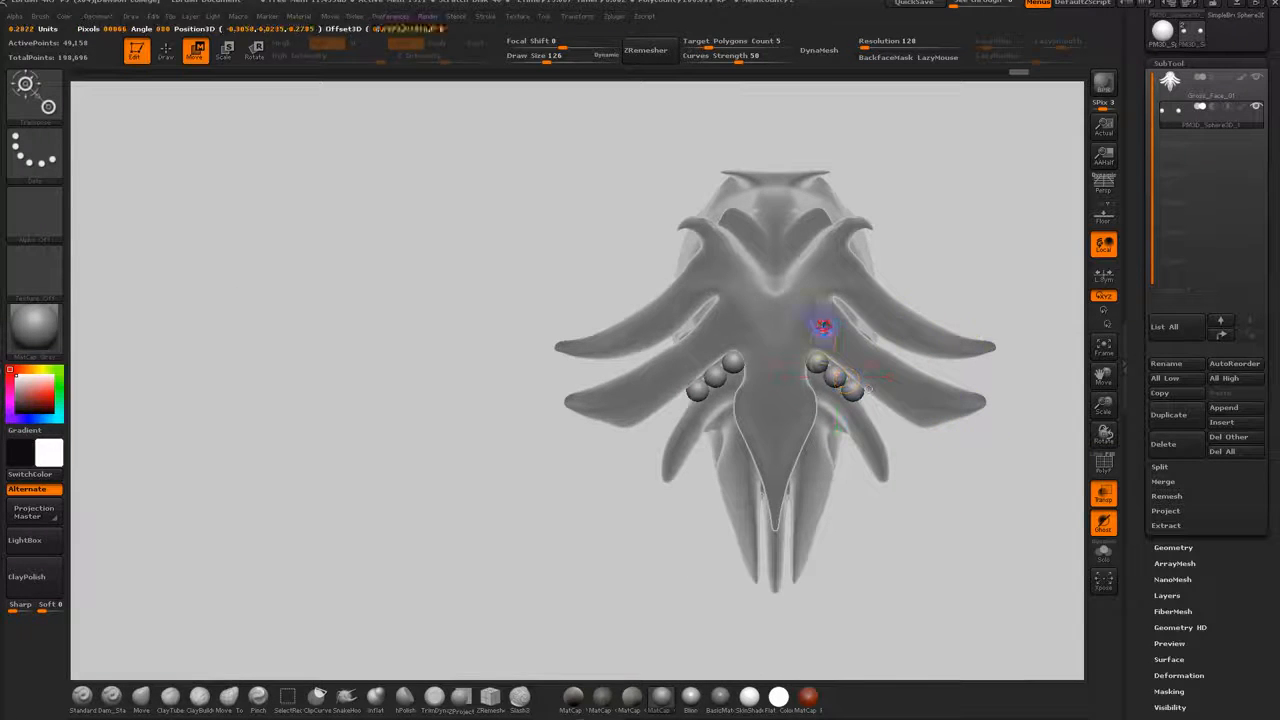
Step: Duplicate the mirrored rows of three eyeballs upward and move the copies outward toward the upper pair of eye sockets
left_click_drag(963, 381, 930, 422, "alt")
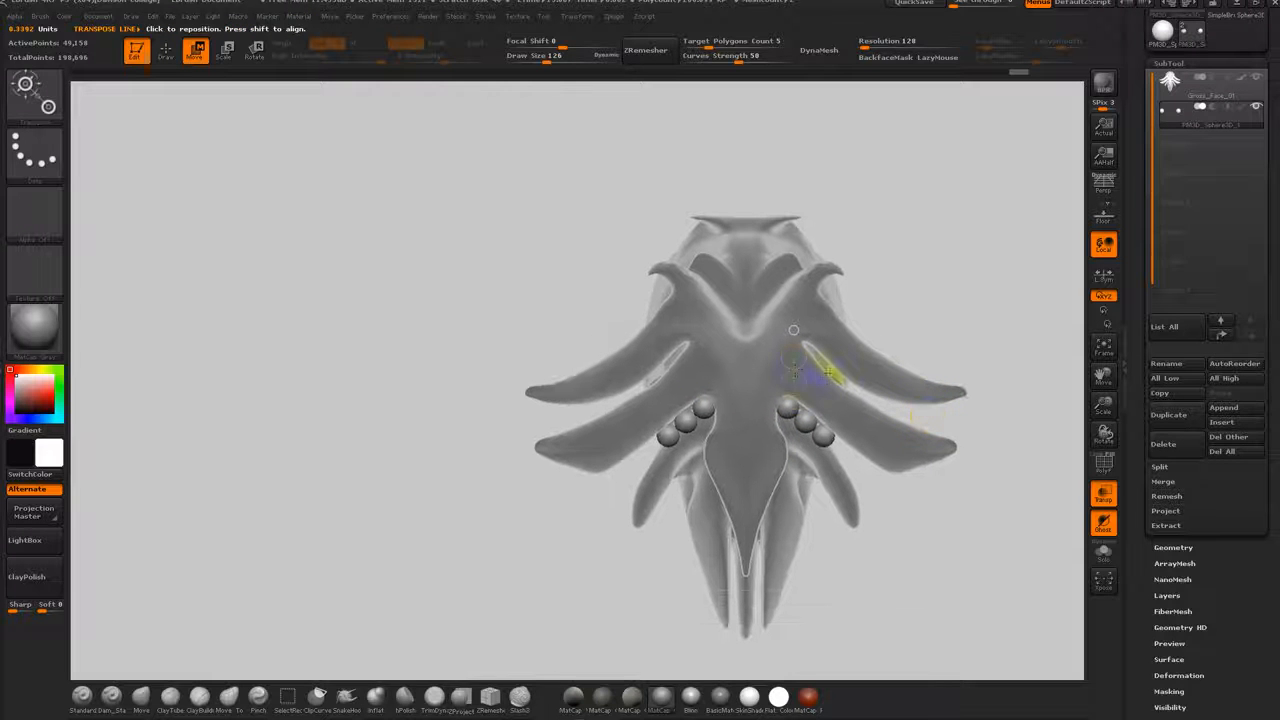
left_click_drag(793, 383, 802, 316, "ctrl")
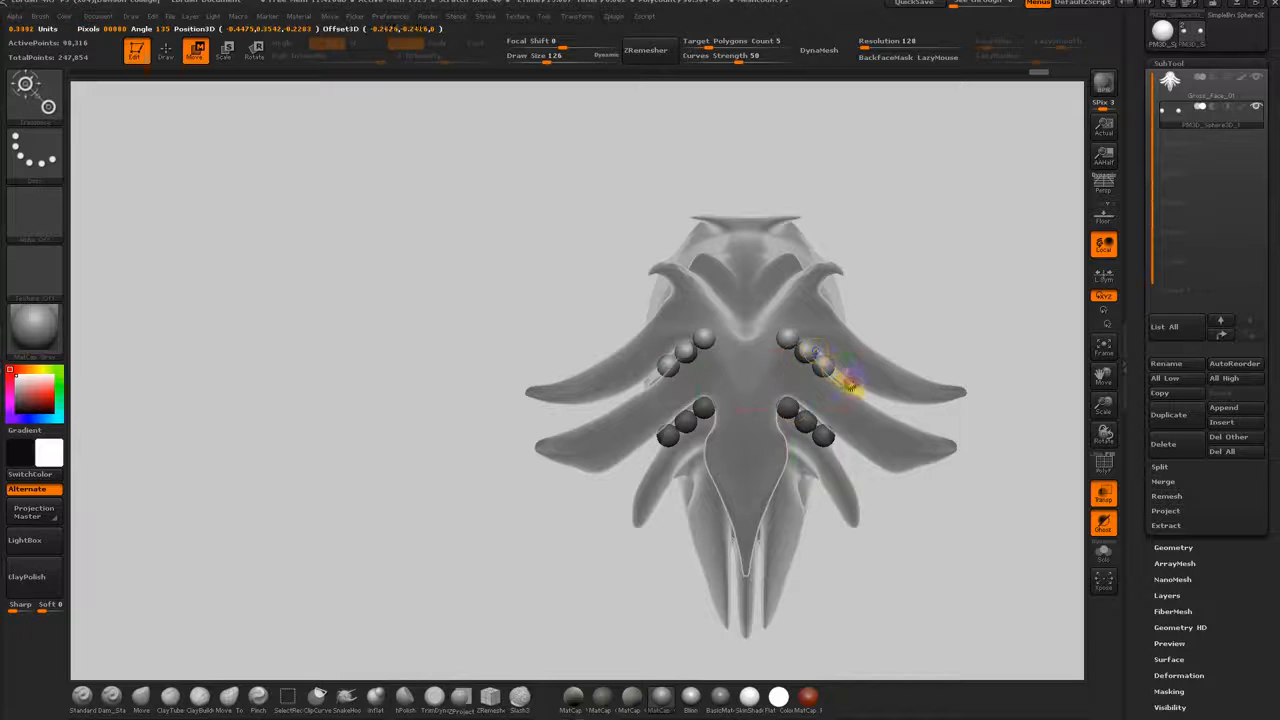
left_click_drag(938, 317, 901, 436, "alt")
left_click_drag(860, 398, 903, 431)
Step: Rotate the duplicated eyeball rows to follow the slant of the upper sockets, and turn off the model's transparency to check the fit
key("r")
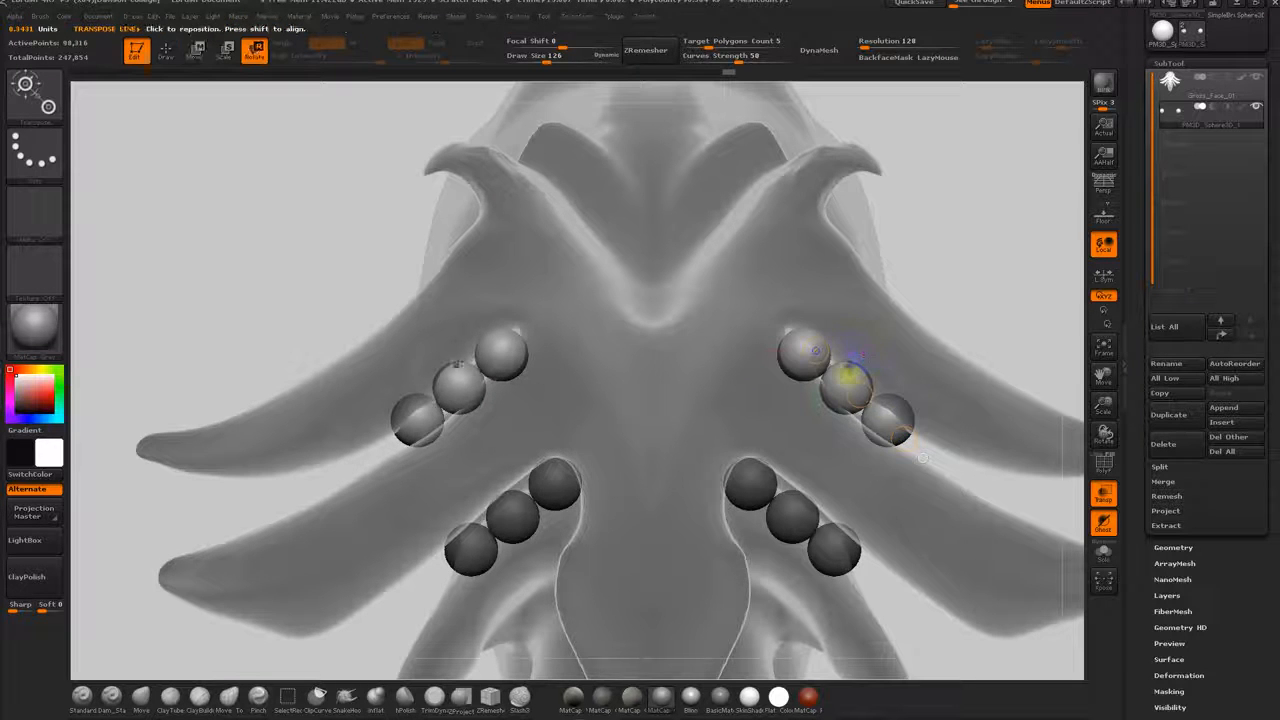
left_click_drag(966, 308, 970, 490)
mouse_move(988, 290)
left_mouse_down()
mouse_move(999, 193)
mouse_move(971, 329)
mouse_move(960, 206)
mouse_move(989, 267)
left_mouse_up()
key("f")
left_click(1103, 492)
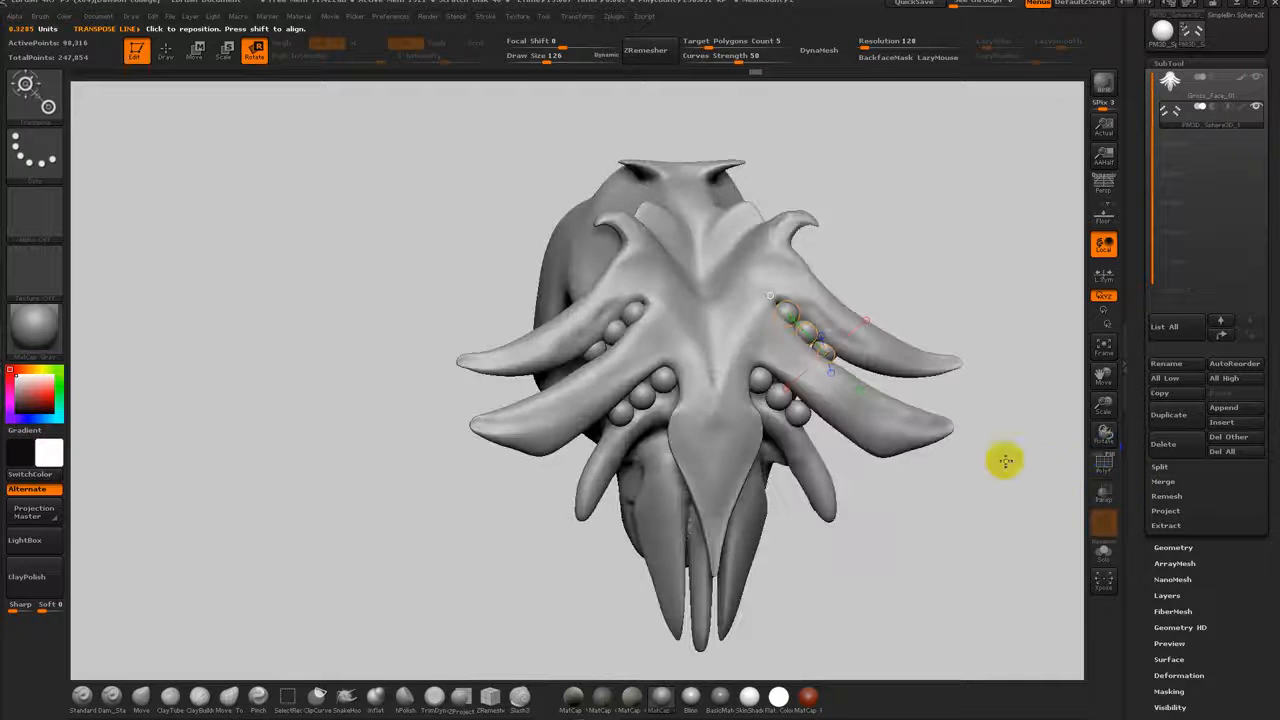
mouse_move(1001, 475)
left_mouse_down()
mouse_move(977, 446)
mouse_move(971, 477)
mouse_move(986, 474)
mouse_move(851, 457)
mouse_move(905, 484)
left_mouse_up()
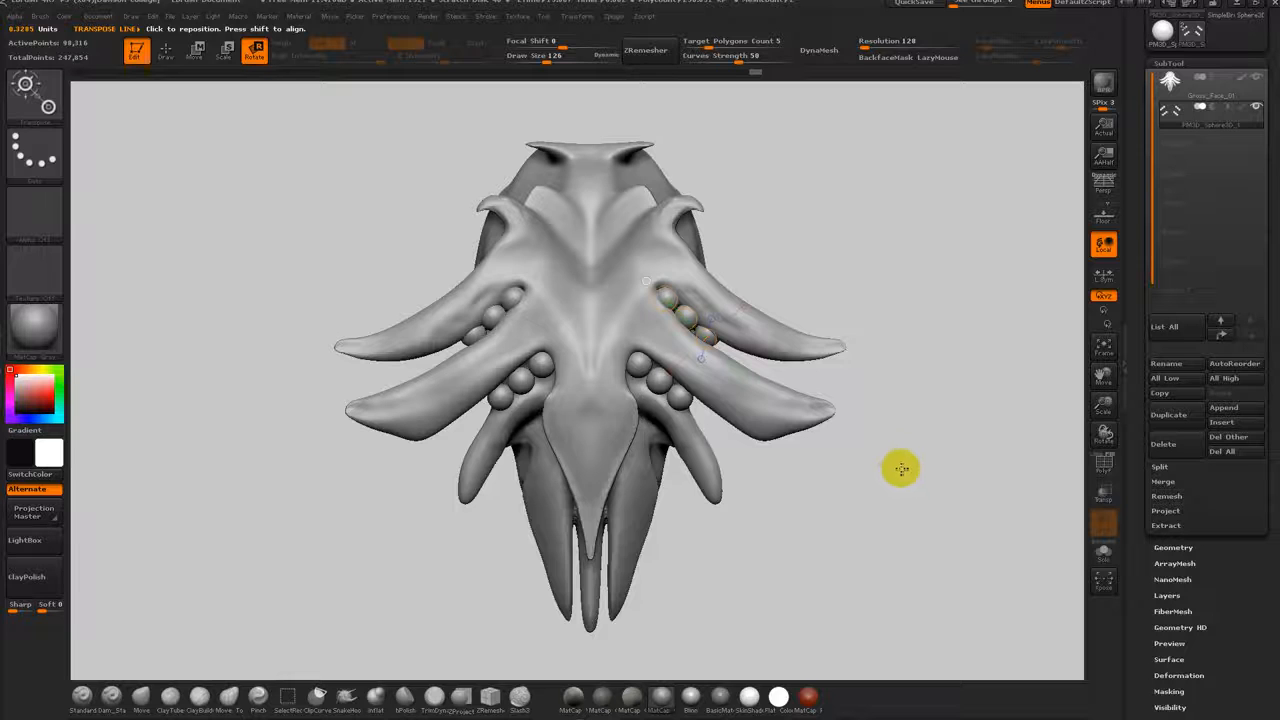